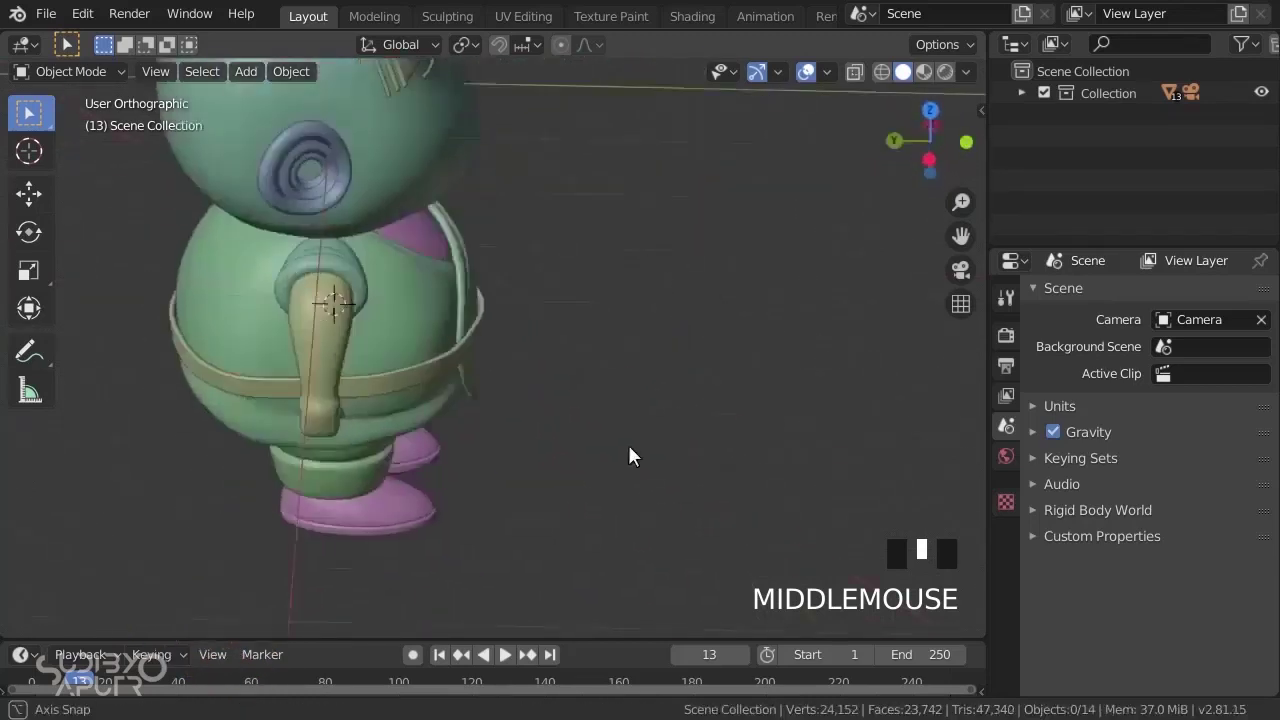
- Box-select all parts of the character in front view
{"action": "key", "text": "KP_1"}
{"action": "scroll", "coordinate": [519, 316], "scroll_direction": "down", "scroll_amount": 3}
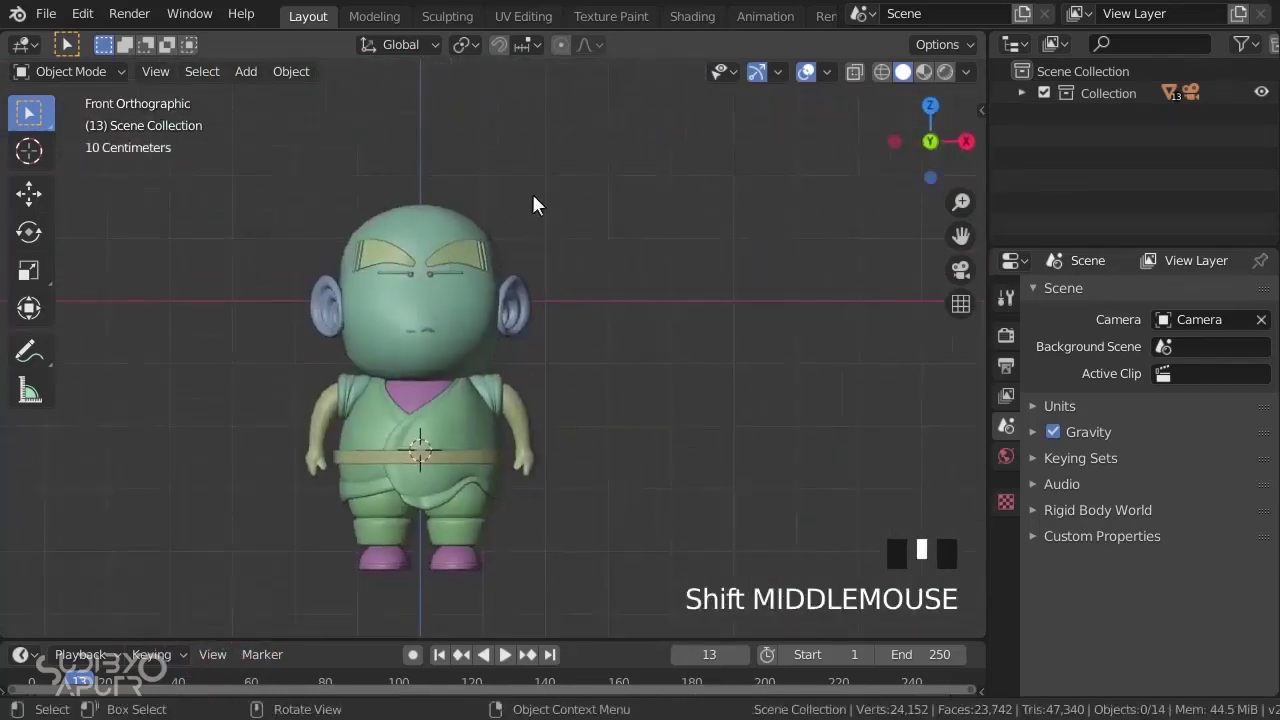
{"action": "left_click", "coordinate": [46, 13]}
{"action": "left_click", "coordinate": [70, 157]}
{"action": "middle_click_drag", "start_coordinate": [567, 438], "coordinate": [528, 224], "text": "shift"}
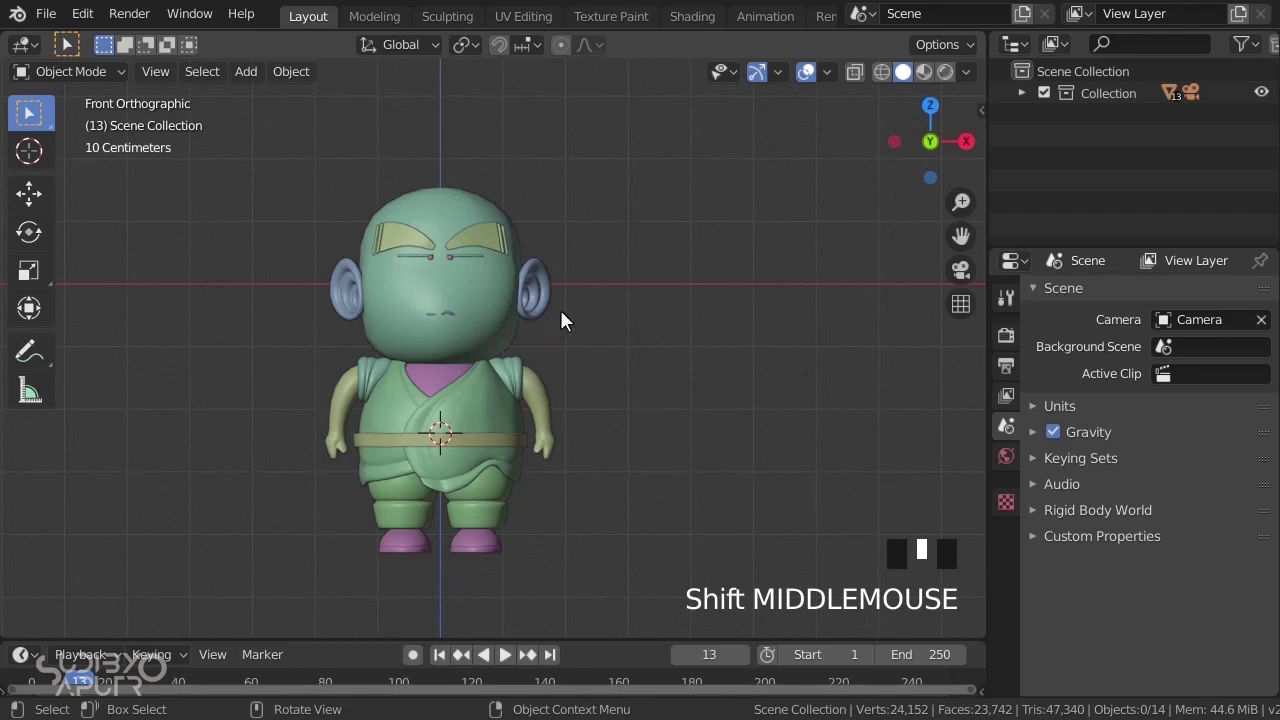
{"action": "key", "text": "b"}
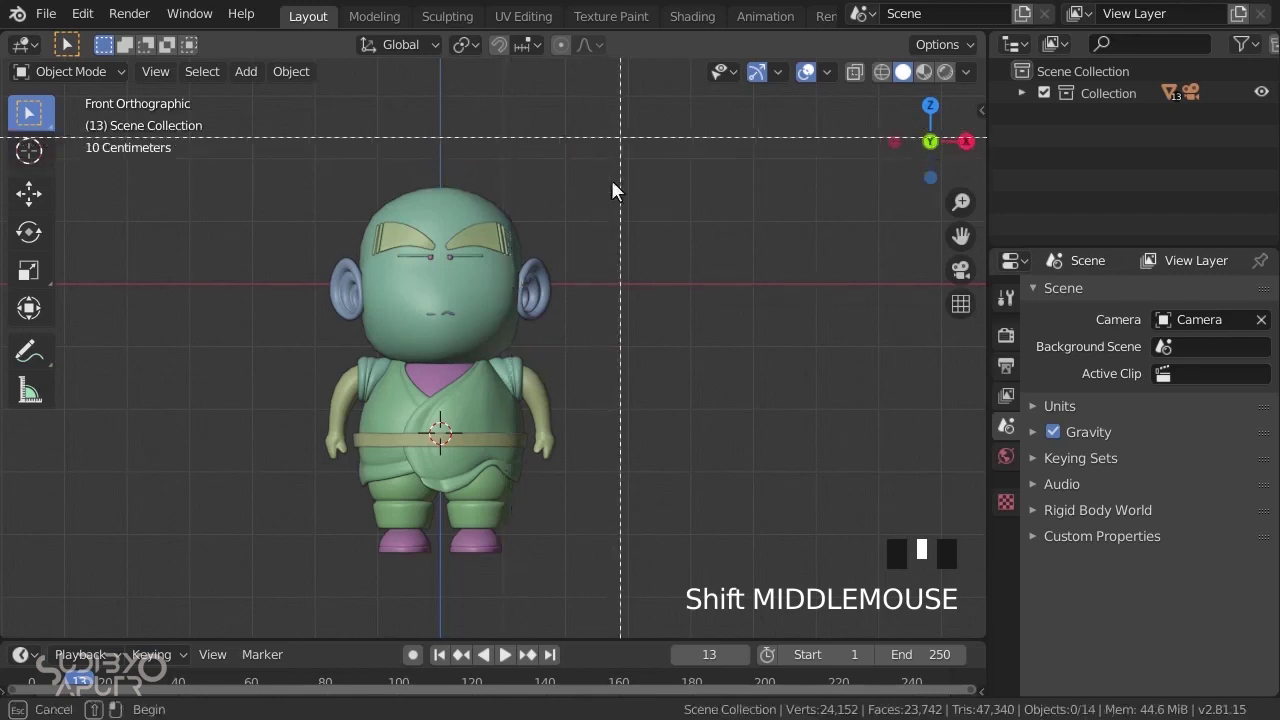
{"action": "left_click_drag", "start_coordinate": [591, 155], "coordinate": [290, 592]}
{"action": "key", "text": "g"}
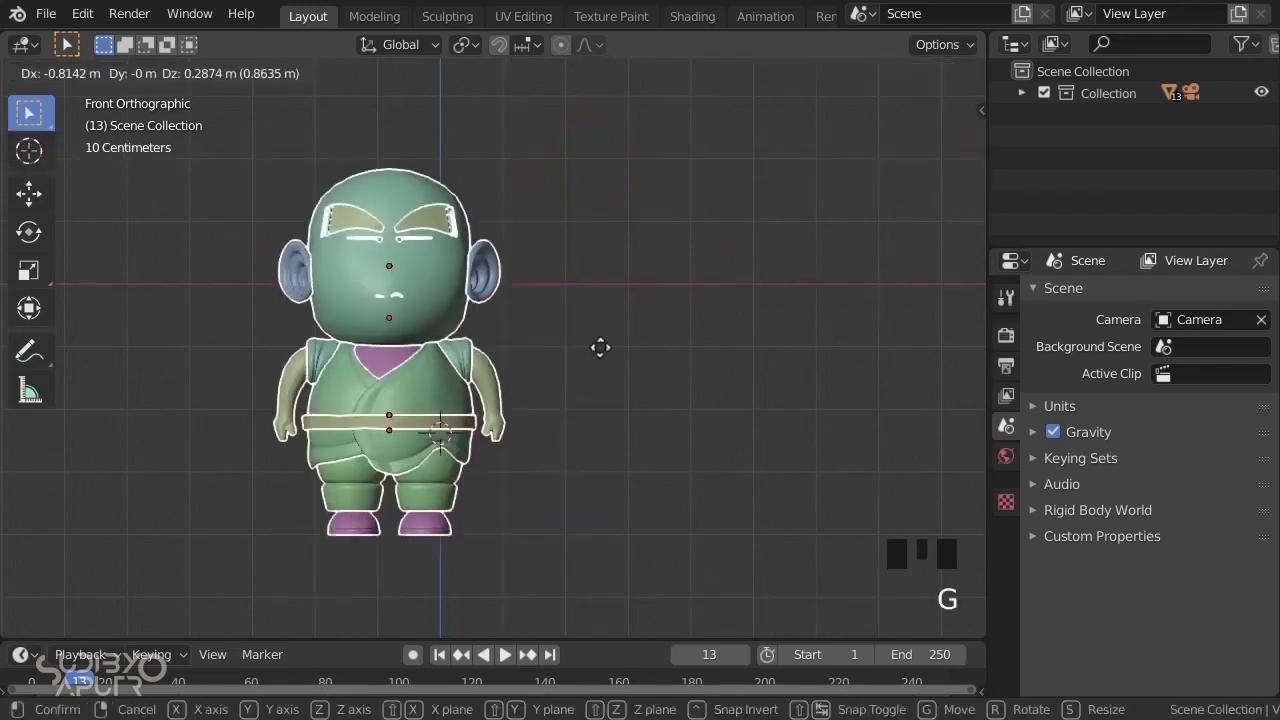
{"action": "left_click", "coordinate": [514, 351]}
{"action": "key", "text": "g"}
{"action": "left_click", "coordinate": [629, 269]}
{"action": "key", "text": "g"}
{"action": "left_click", "coordinate": [507, 338]}
{"action": "key", "text": "g"}
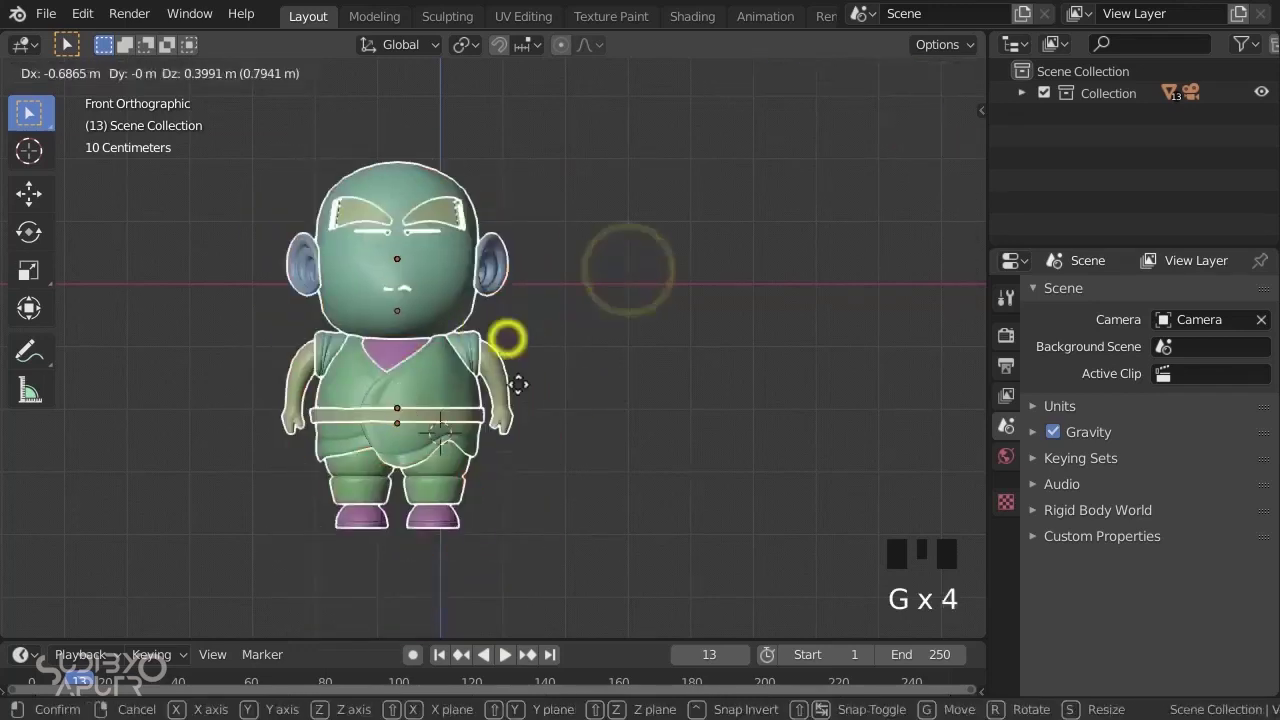
{"action": "left_click", "coordinate": [640, 258]}
{"action": "key", "text": "g"}
{"action": "key", "text": "g"}
{"action": "left_click", "coordinate": [571, 311]}
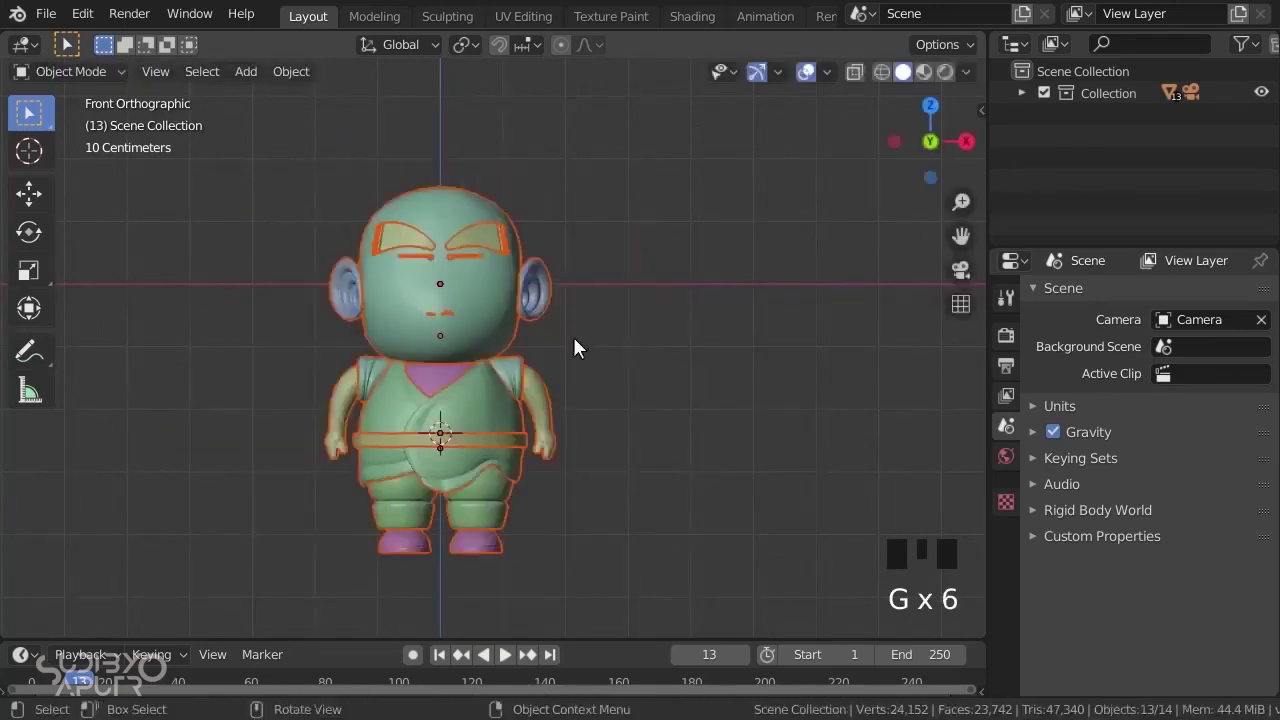
- Duplicate the whole character and move the copy along the X axis so it stands beside the original
{"action": "key", "text": "shift+d"}
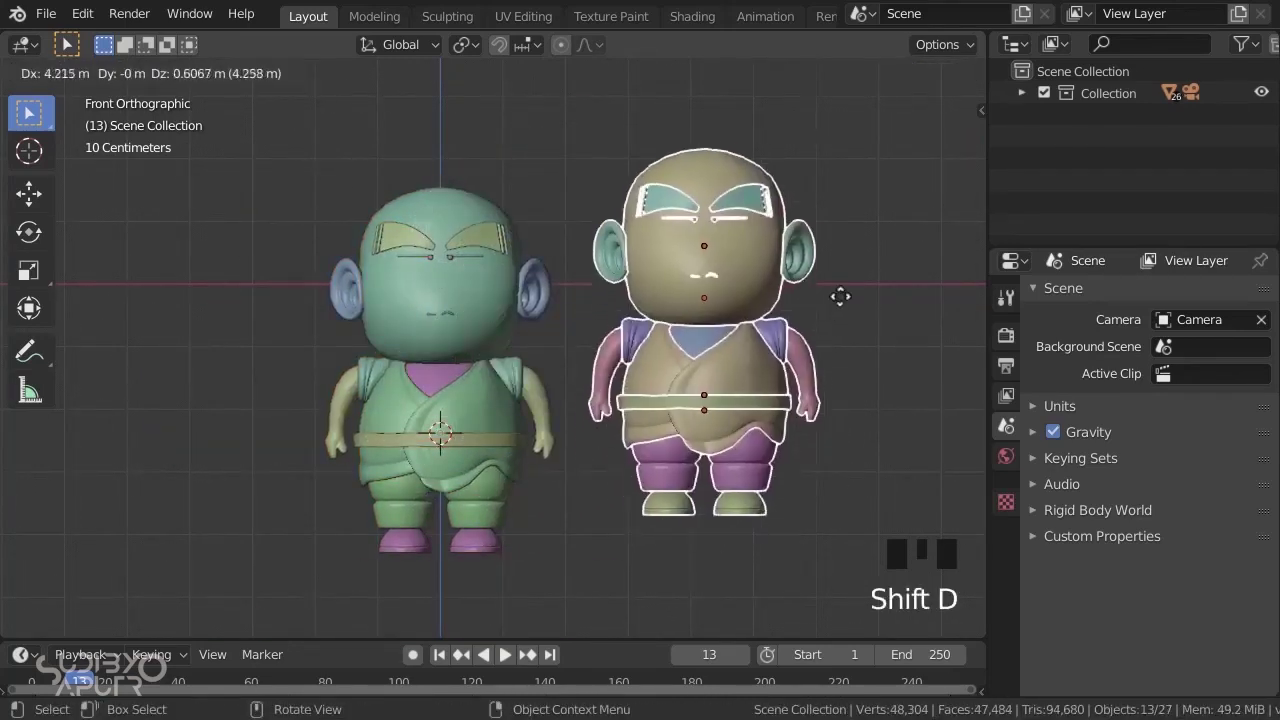
{"action": "right_click", "coordinate": [843, 294]}
{"action": "key", "text": "g"}
{"action": "key", "text": "x"}
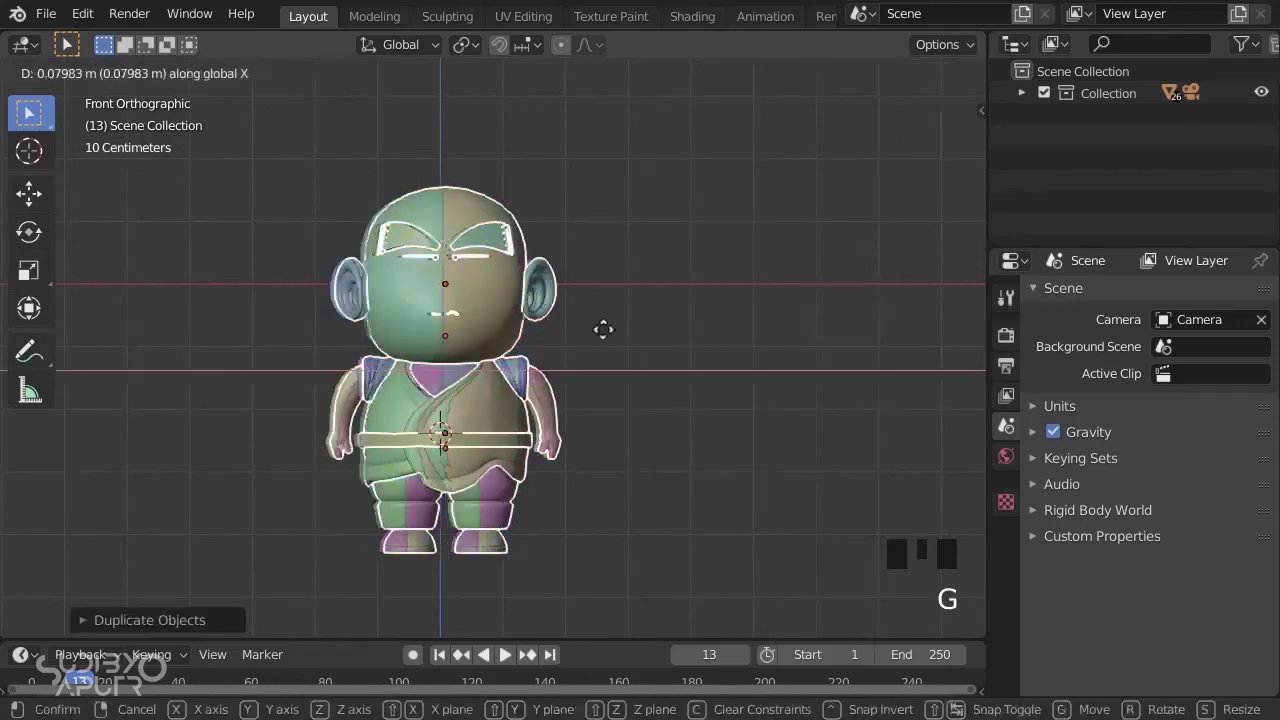
{"action": "left_click", "coordinate": [910, 352]}
{"action": "middle_click_drag", "start_coordinate": [910, 352], "coordinate": [656, 362], "text": "shift"}
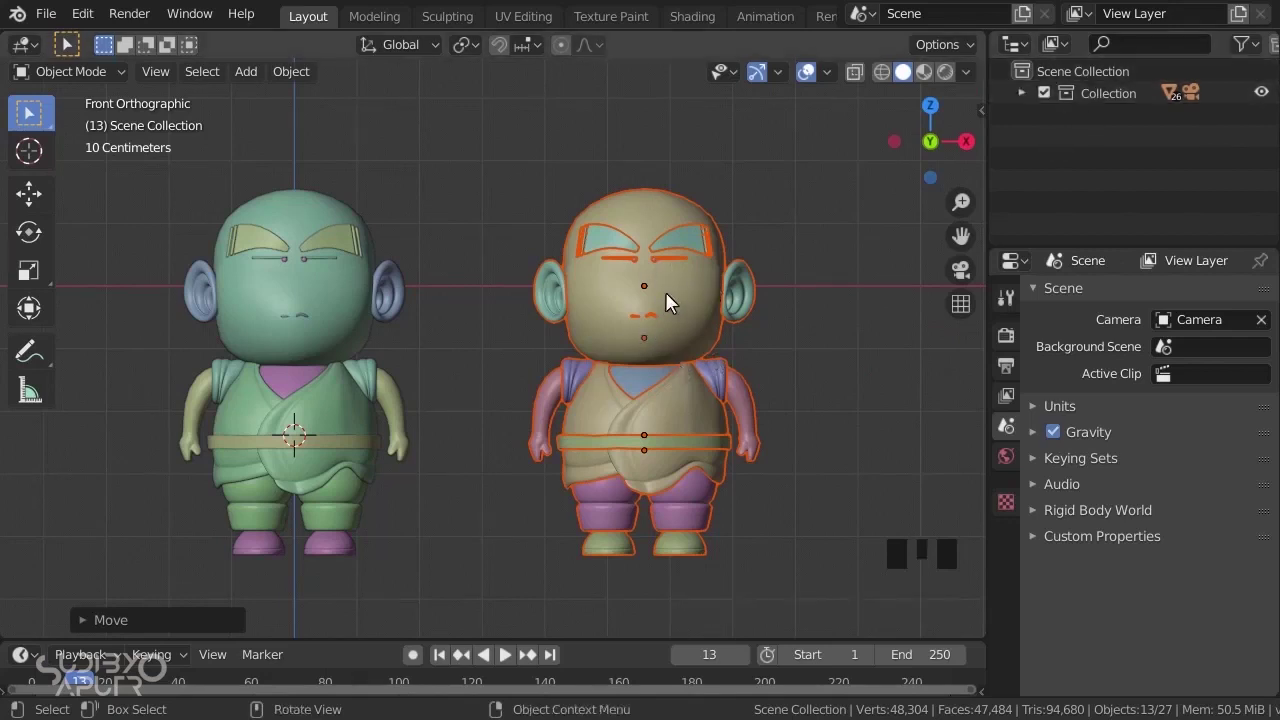
- Move the duplicated character into a new collection named "base model" and collapse that collection's contents
{"action": "key", "text": "m"}
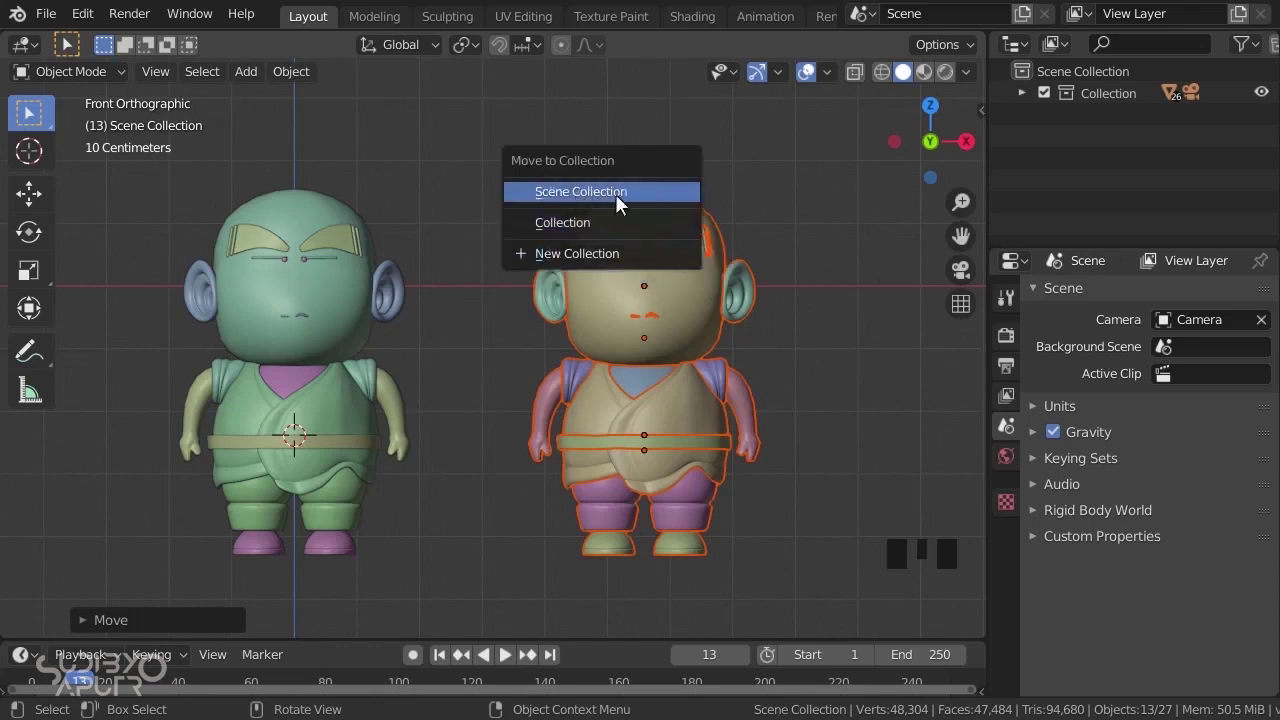
{"action": "left_click", "coordinate": [569, 186]}
{"action": "key", "text": "m"}
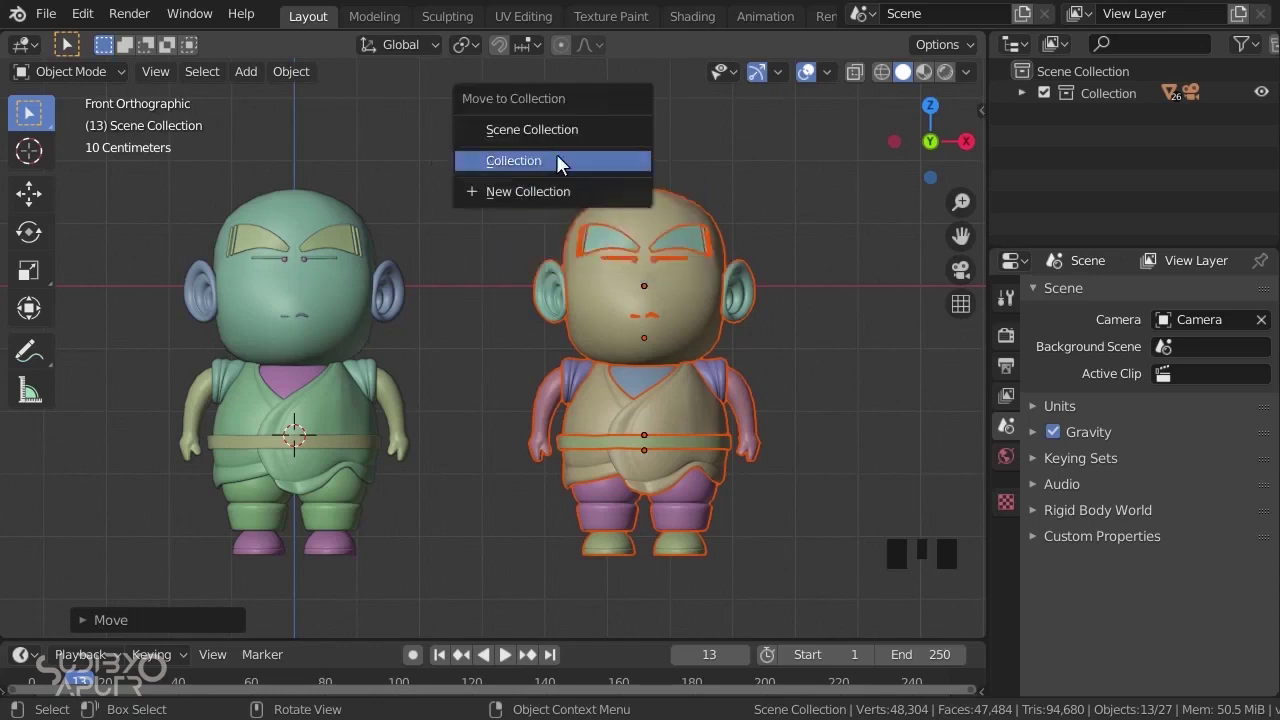
{"action": "left_click", "coordinate": [513, 192]}
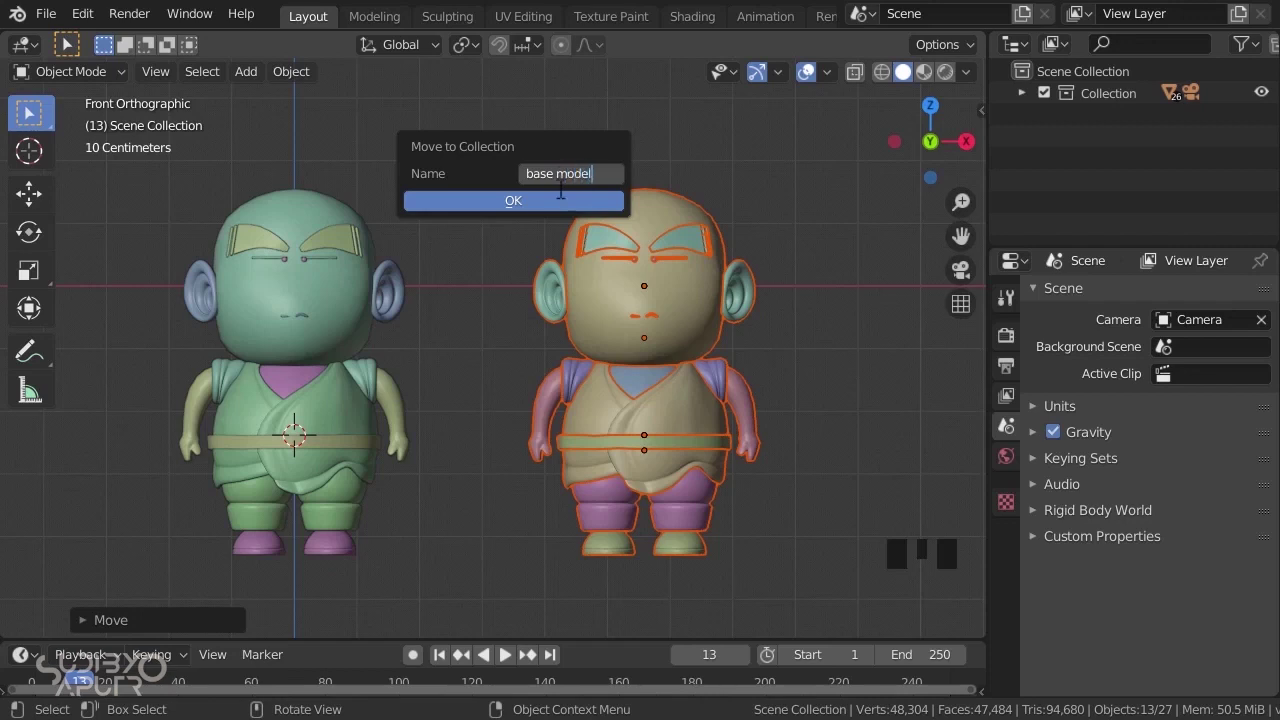
{"action": "left_click", "coordinate": [510, 200]}
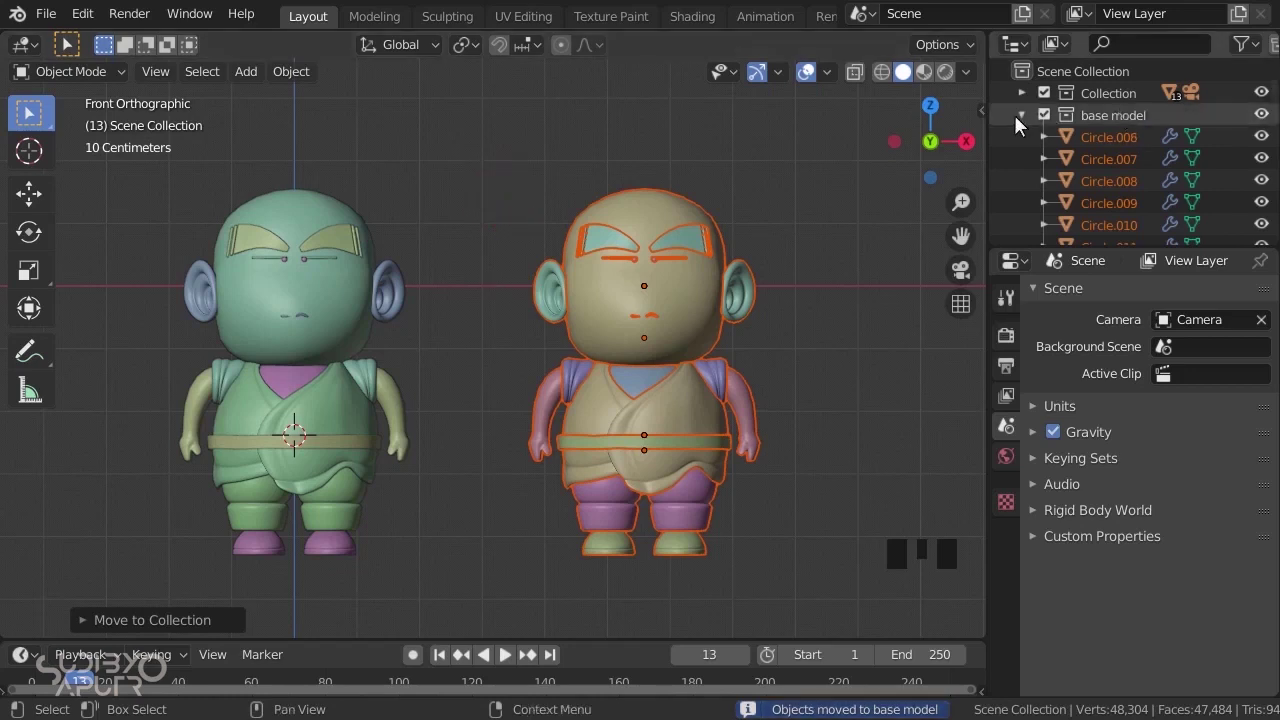
{"action": "left_click", "coordinate": [1020, 115]}
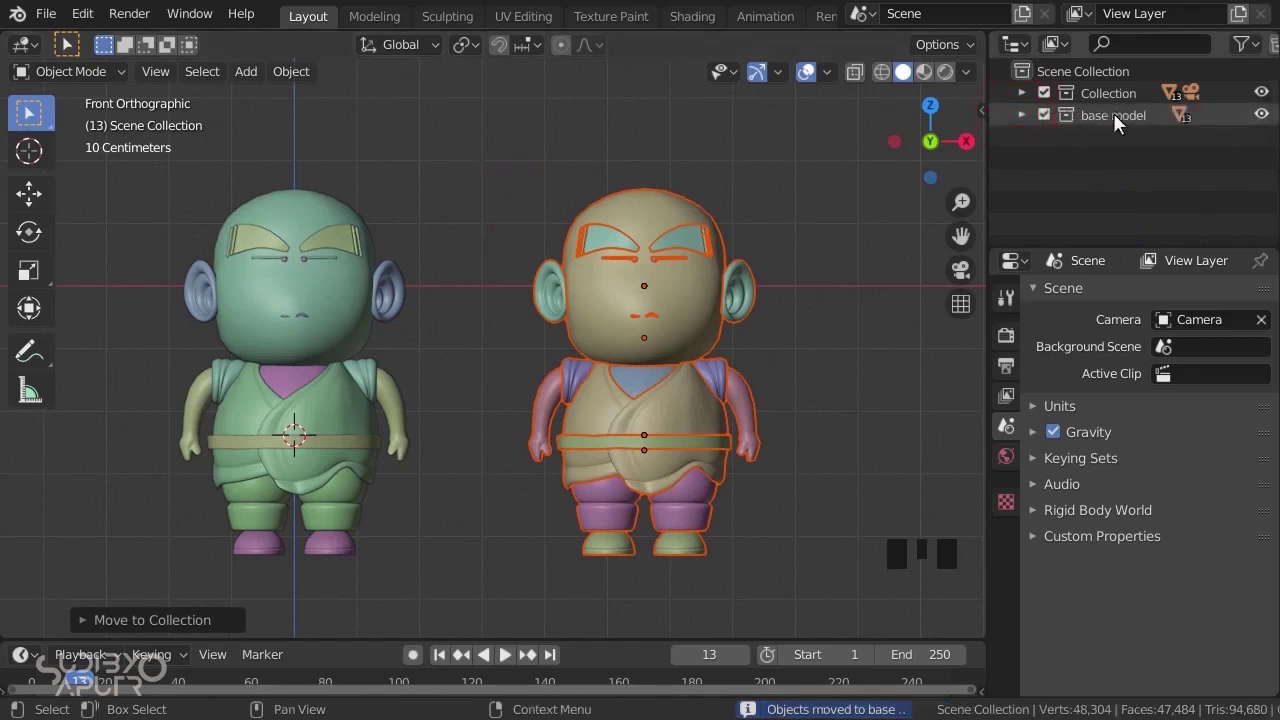
{"action": "left_click", "coordinate": [1044, 115]}
{"action": "scroll", "coordinate": [515, 341], "scroll_direction": "down", "scroll_amount": 5}
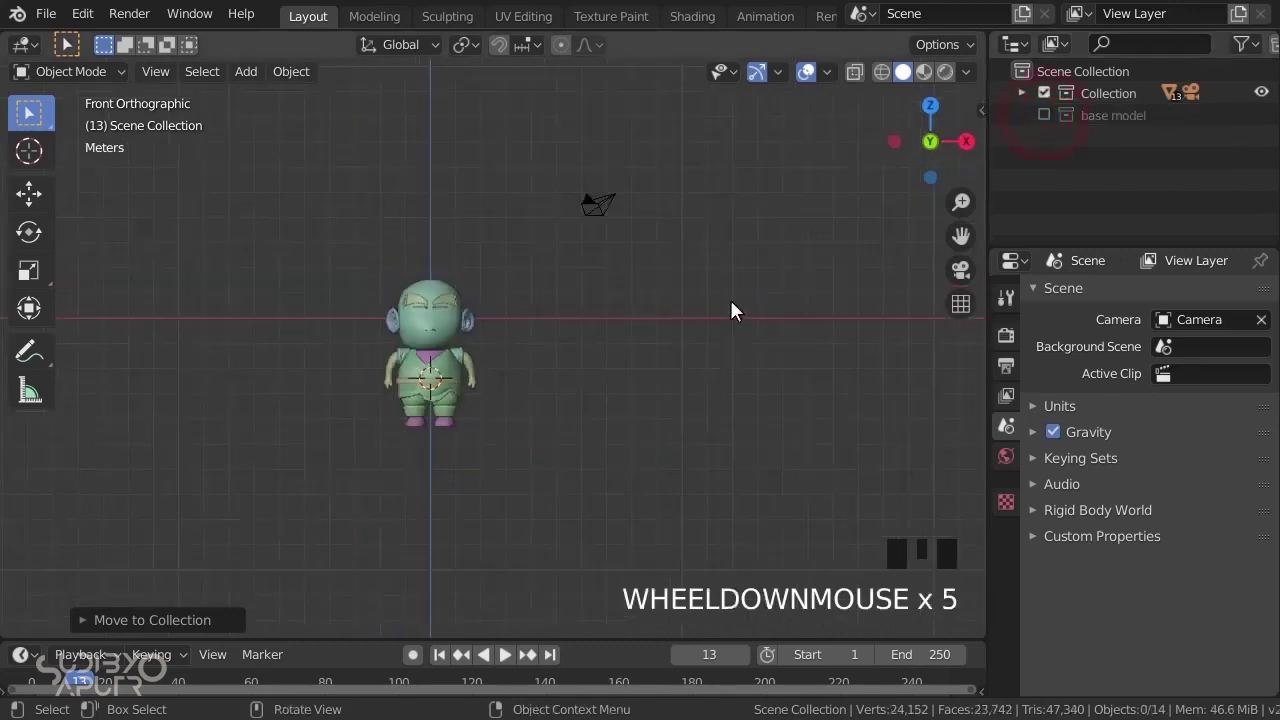
{"action": "left_click", "coordinate": [1044, 115]}
- Box-select the original character and move it into a new collection named "sculpt", collapsing that collection's contents
{"action": "left_click", "coordinate": [509, 260]}
{"action": "scroll", "coordinate": [493, 185], "scroll_direction": "up", "scroll_amount": 4}
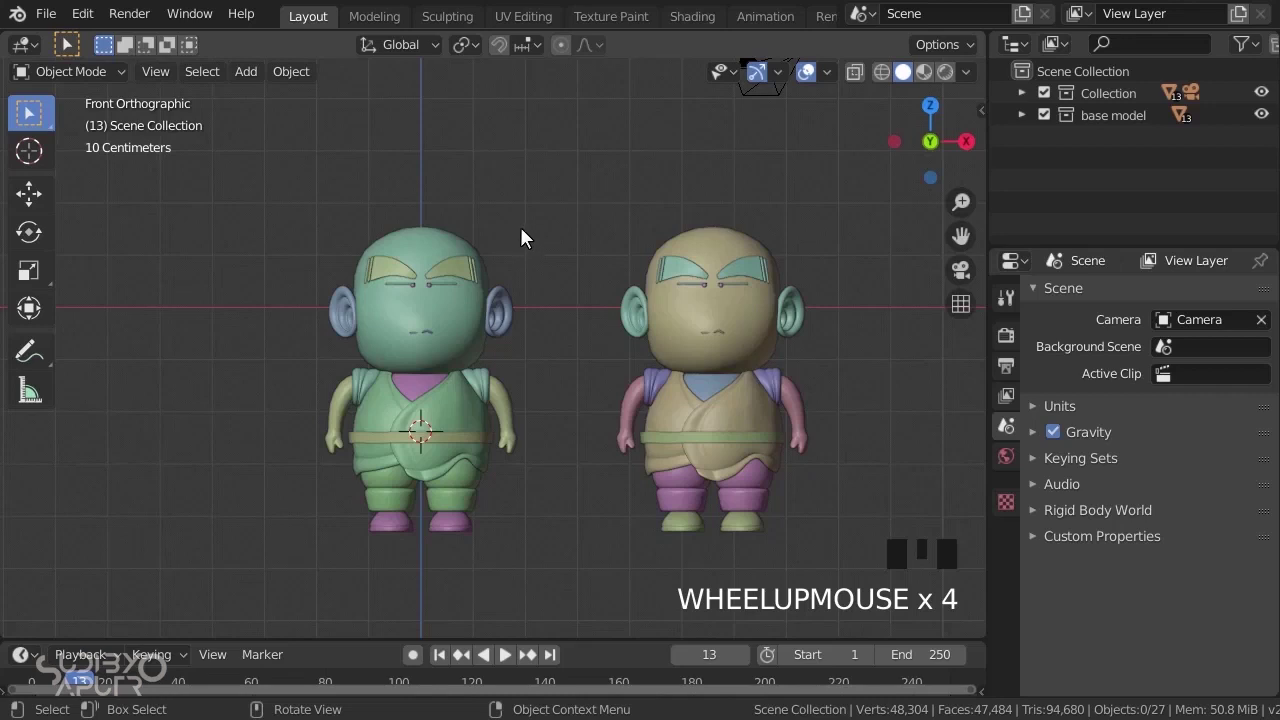
{"action": "key", "text": "b"}
{"action": "left_click_drag", "start_coordinate": [540, 206], "coordinate": [296, 547]}
{"action": "key", "text": "b"}
{"action": "key", "text": "m"}
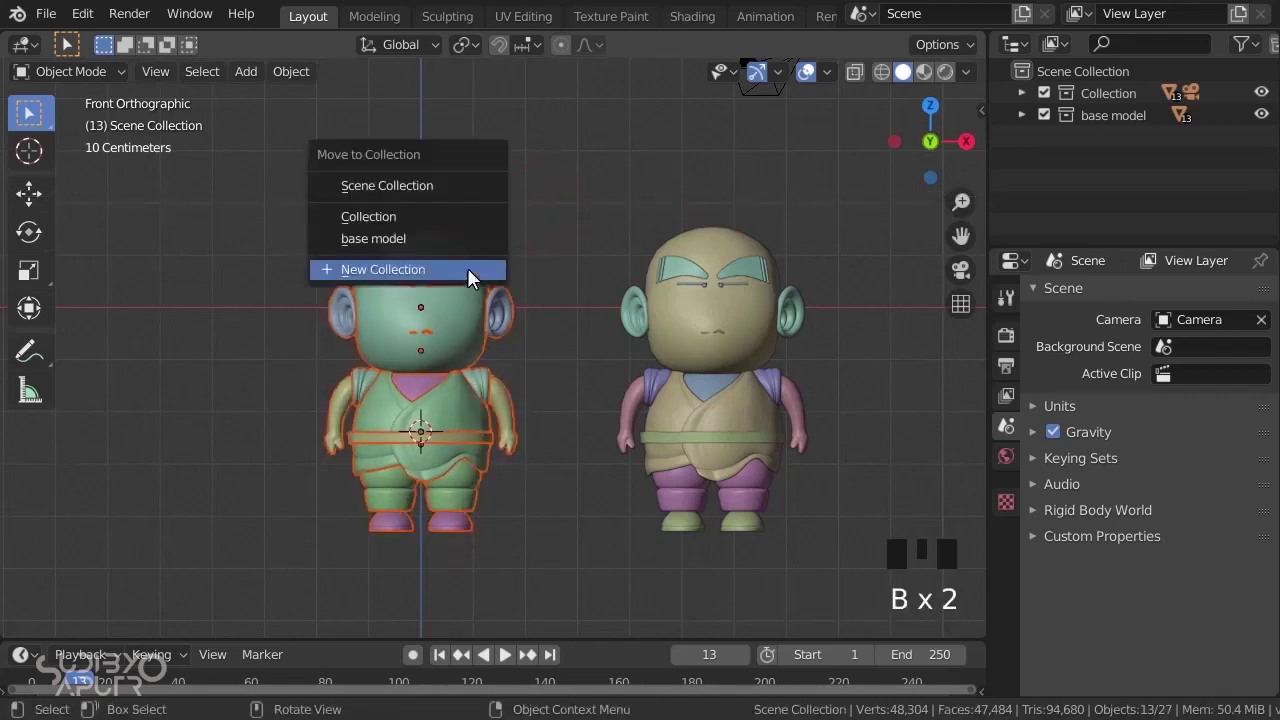
{"action": "left_click", "coordinate": [390, 270]}
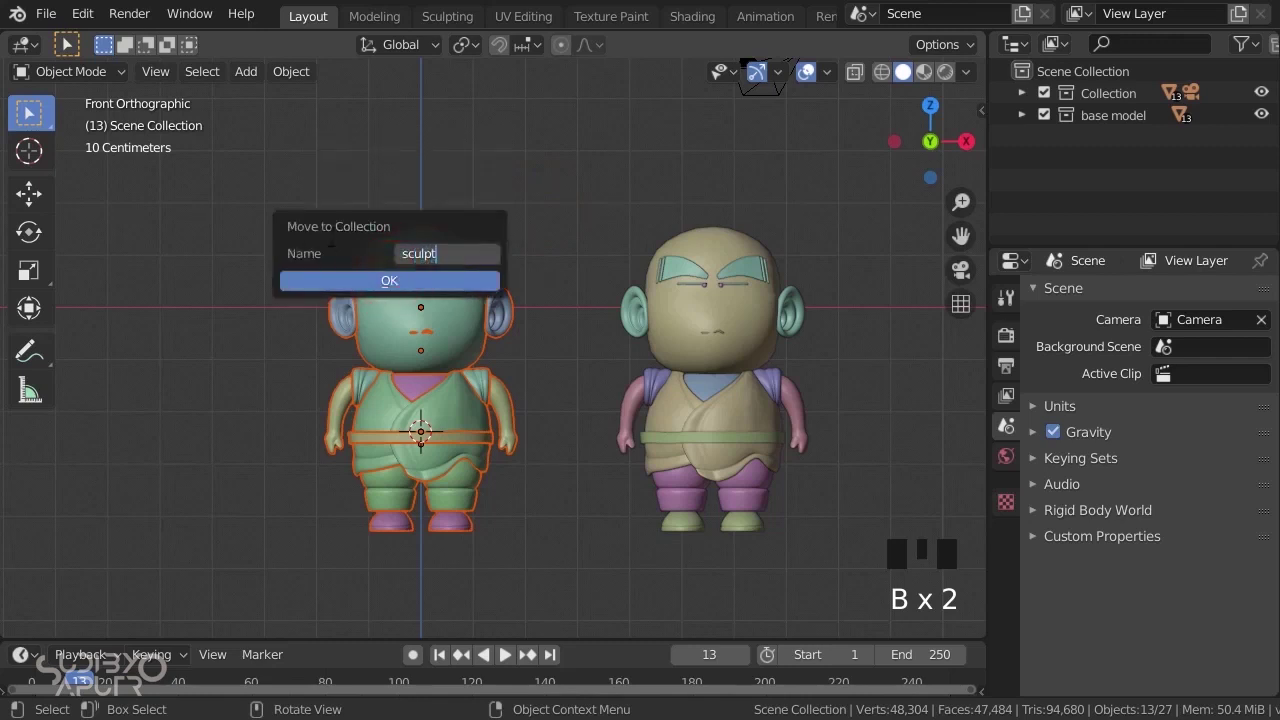
{"action": "left_click", "coordinate": [389, 281]}
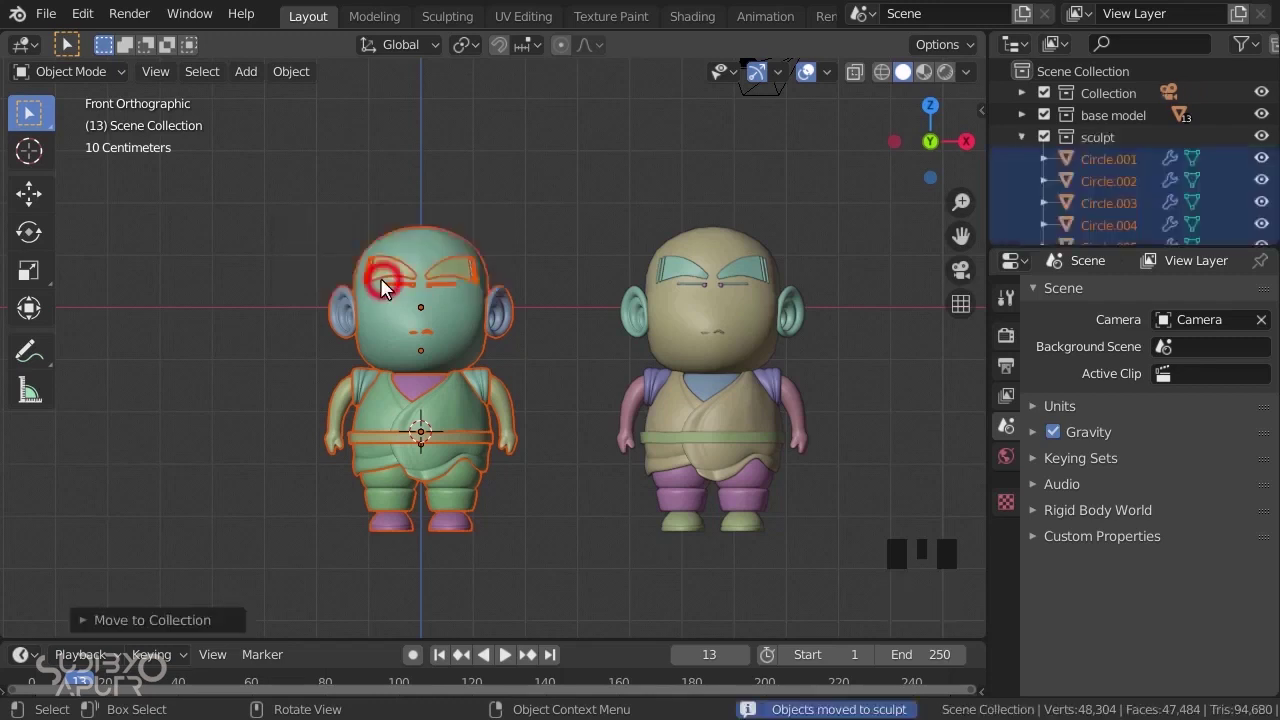
{"action": "left_click", "coordinate": [1021, 136]}
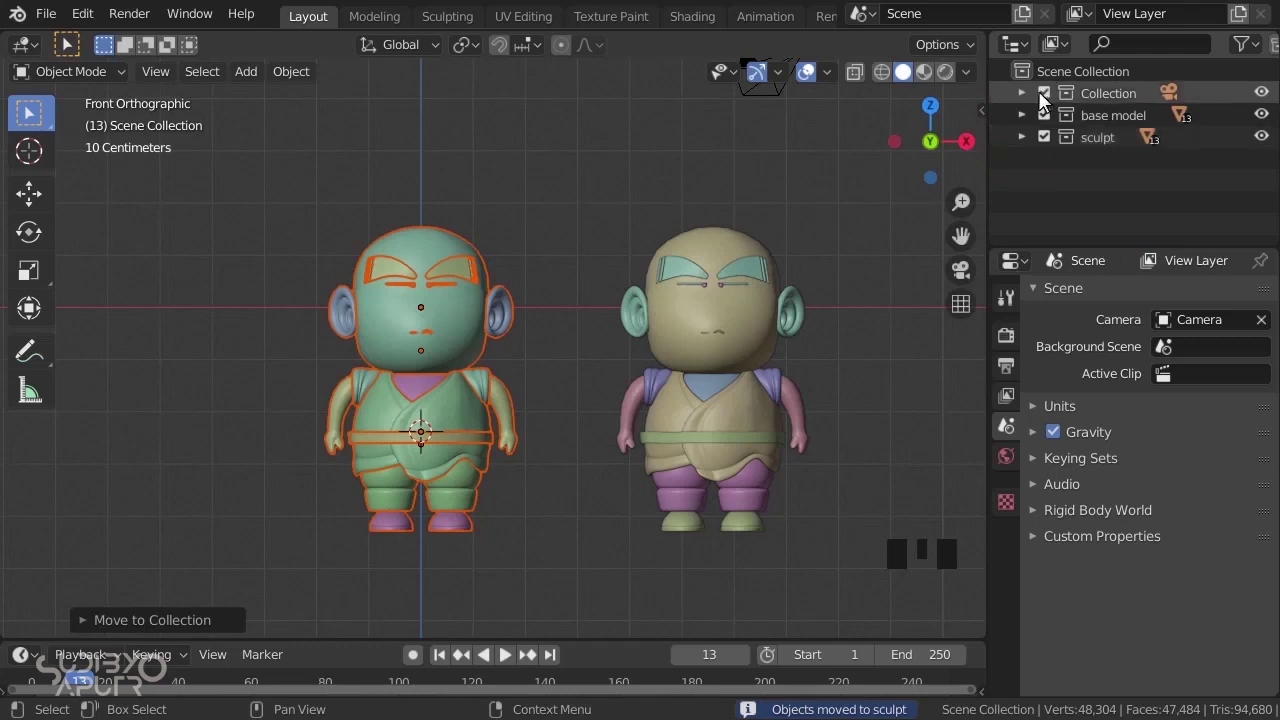
- Check what the original Collection contains by toggling it off and on, and look over the scene
{"action": "double_click", "coordinate": [1044, 93]}
{"action": "left_click", "coordinate": [1107, 89]}
{"action": "scroll", "coordinate": [700, 200], "scroll_direction": "down", "scroll_amount": 5}
{"action": "mouse_move", "coordinate": [588, 308]}
{"action": "middle_mouse_down", "text": "shift"}
{"action": "mouse_move", "coordinate": [620, 278]}
{"action": "mouse_move", "coordinate": [600, 330]}
{"action": "middle_mouse_up", "text": "shift"}
{"action": "scroll", "coordinate": [594, 233], "scroll_direction": "down", "scroll_amount": 3}
{"action": "scroll", "coordinate": [598, 255], "scroll_direction": "up", "scroll_amount": 5}
{"action": "scroll", "coordinate": [600, 330], "scroll_direction": "up", "scroll_amount": 4}
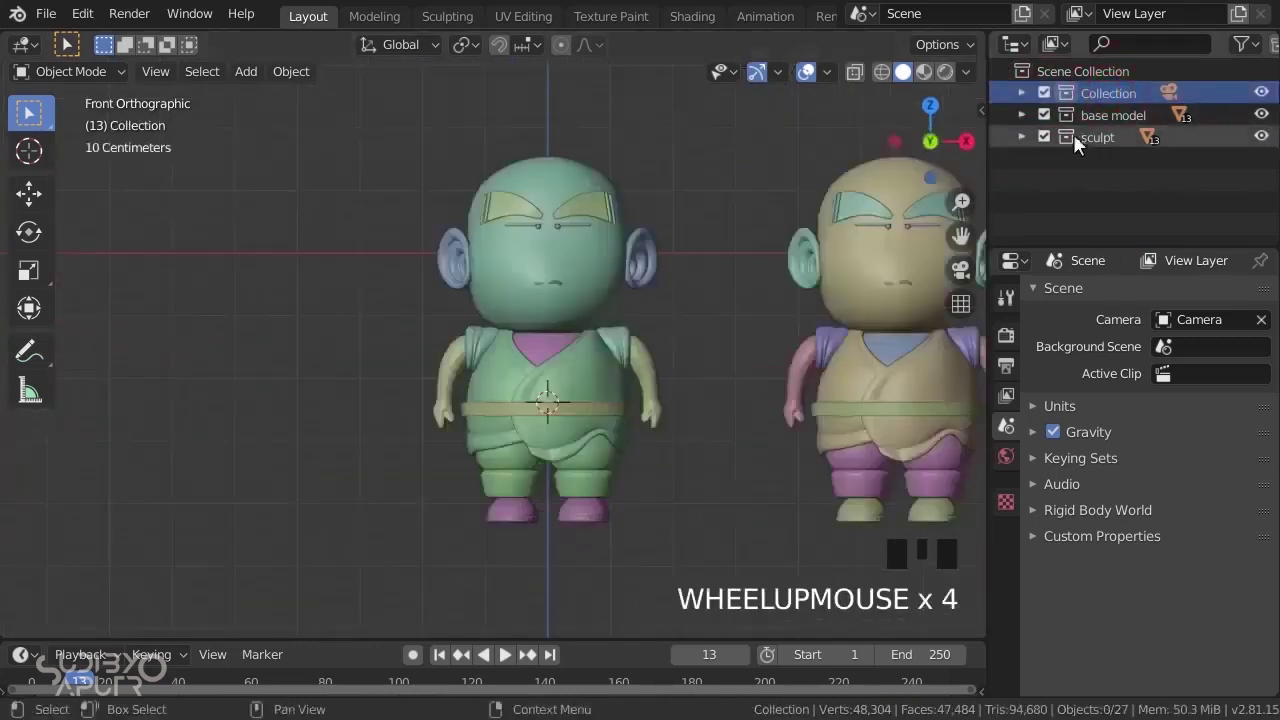
- Exclude the base model collection from the view layer and select the remaining character's head
{"action": "left_click", "coordinate": [1044, 115]}
{"action": "left_click", "coordinate": [654, 157]}
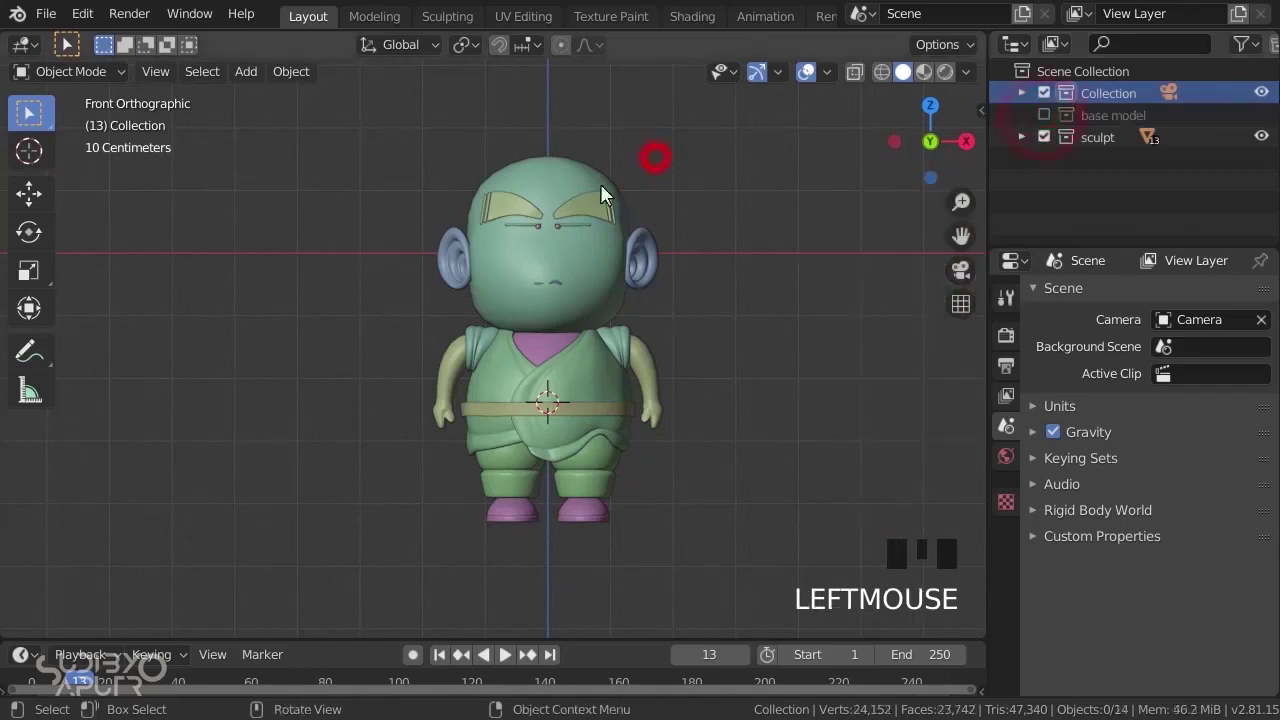
{"action": "left_click", "coordinate": [586, 171]}
{"action": "scroll", "coordinate": [586, 171], "scroll_direction": "up", "scroll_amount": 2}
{"action": "mouse_move", "coordinate": [586, 171]}
{"action": "middle_mouse_down", "text": "shift"}
{"action": "mouse_move", "coordinate": [506, 228]}
{"action": "mouse_move", "coordinate": [488, 221]}
{"action": "middle_mouse_up", "text": "shift"}
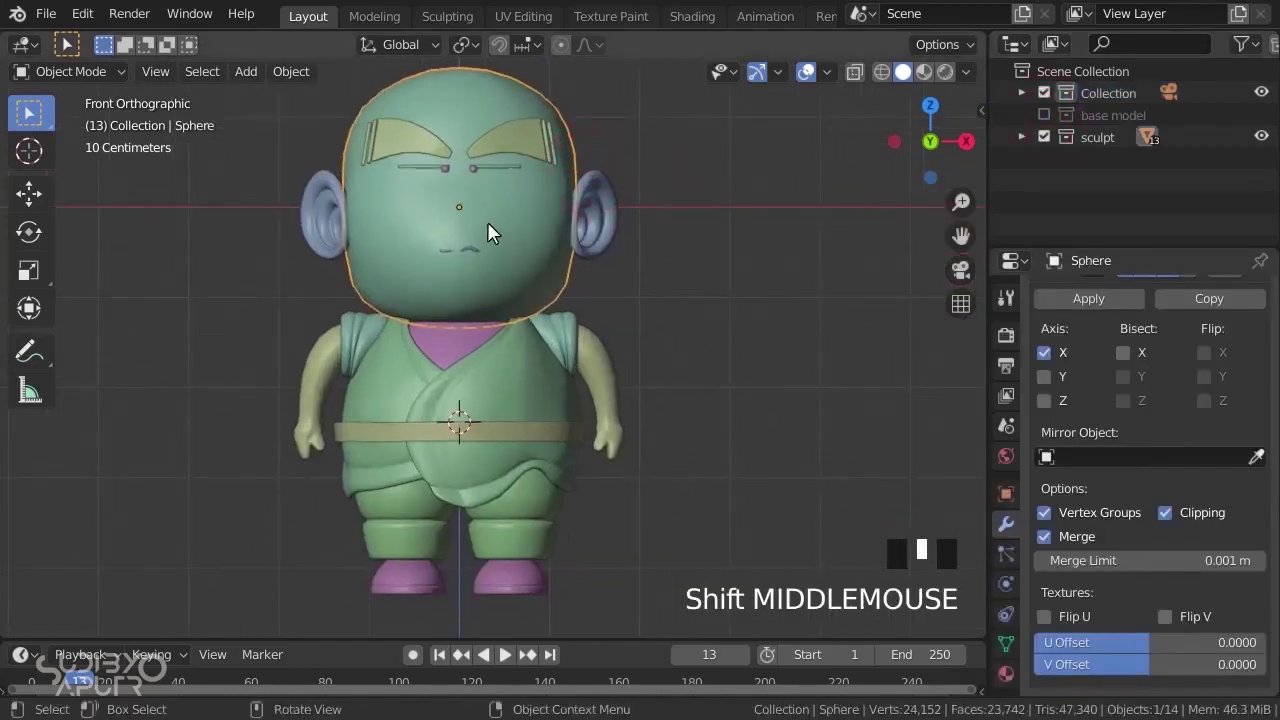
- Switch to the Sculpting workspace with the head as the active object and view the character from several angles
{"action": "left_click", "coordinate": [447, 17]}
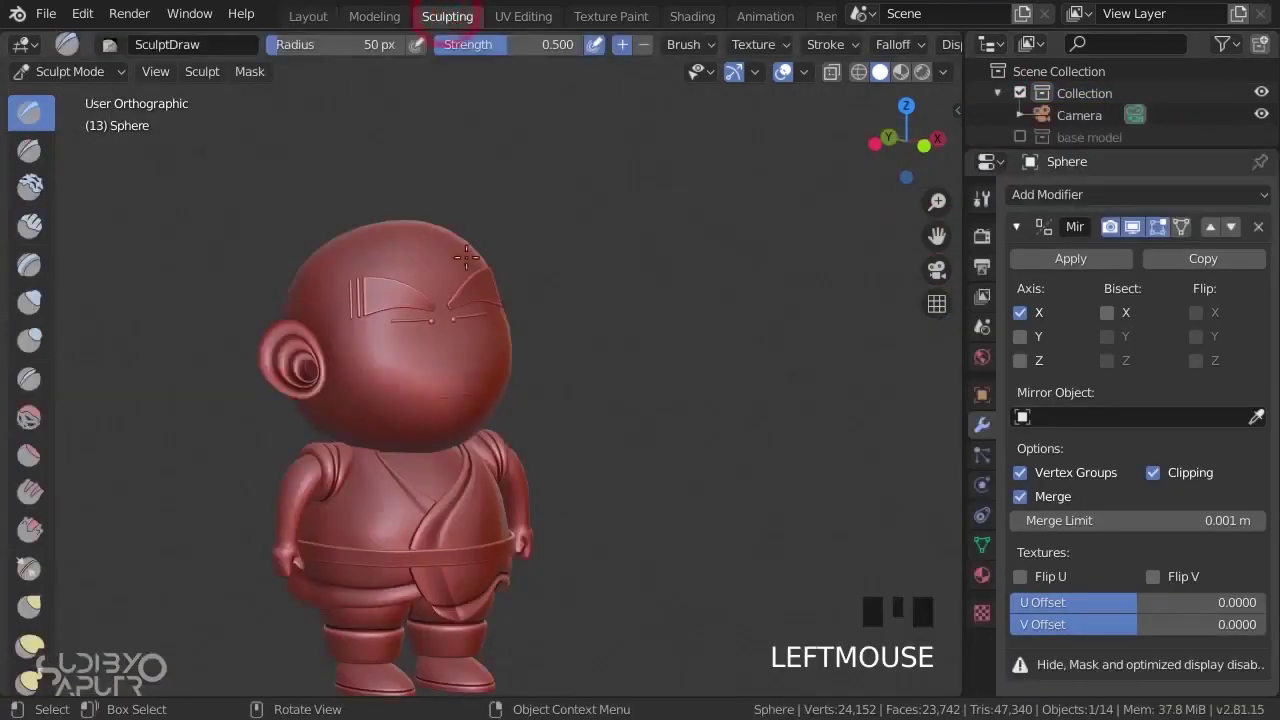
{"action": "scroll", "coordinate": [543, 400], "scroll_direction": "down", "scroll_amount": 3}
{"action": "middle_click_drag", "start_coordinate": [543, 400], "coordinate": [500, 143], "text": "shift"}
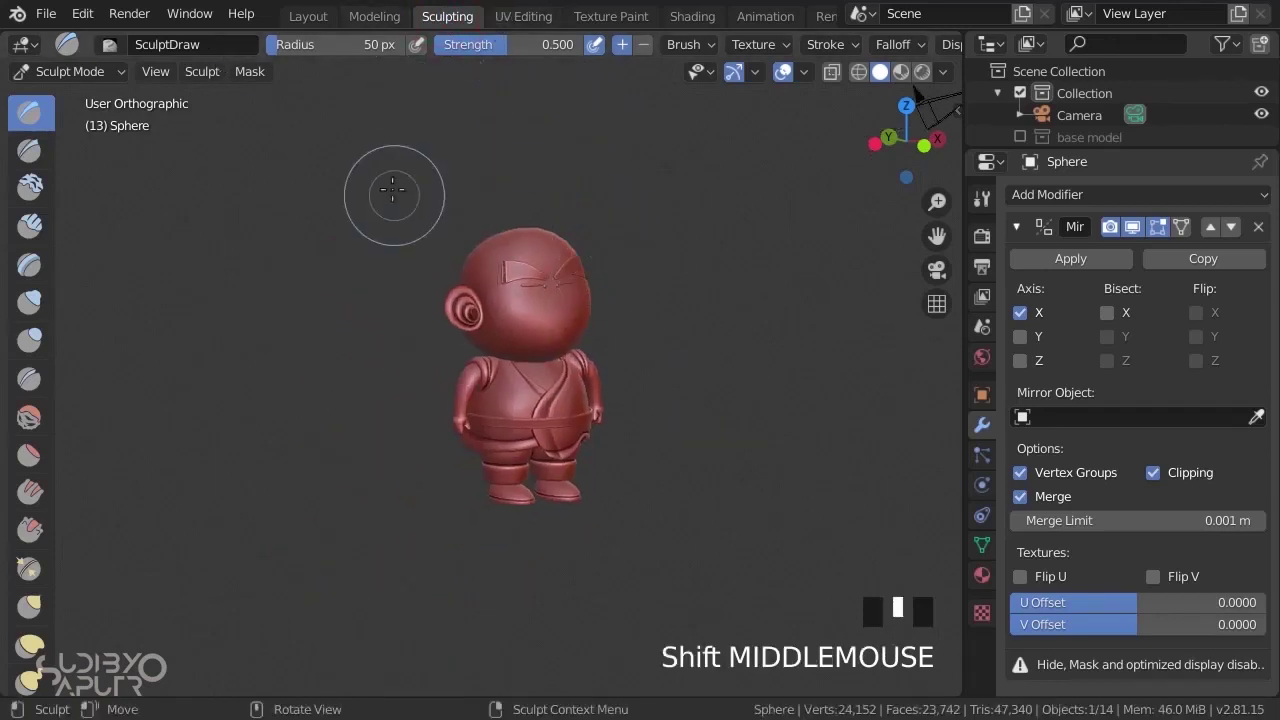
{"action": "scroll", "coordinate": [600, 390], "scroll_direction": "up", "scroll_amount": 4}
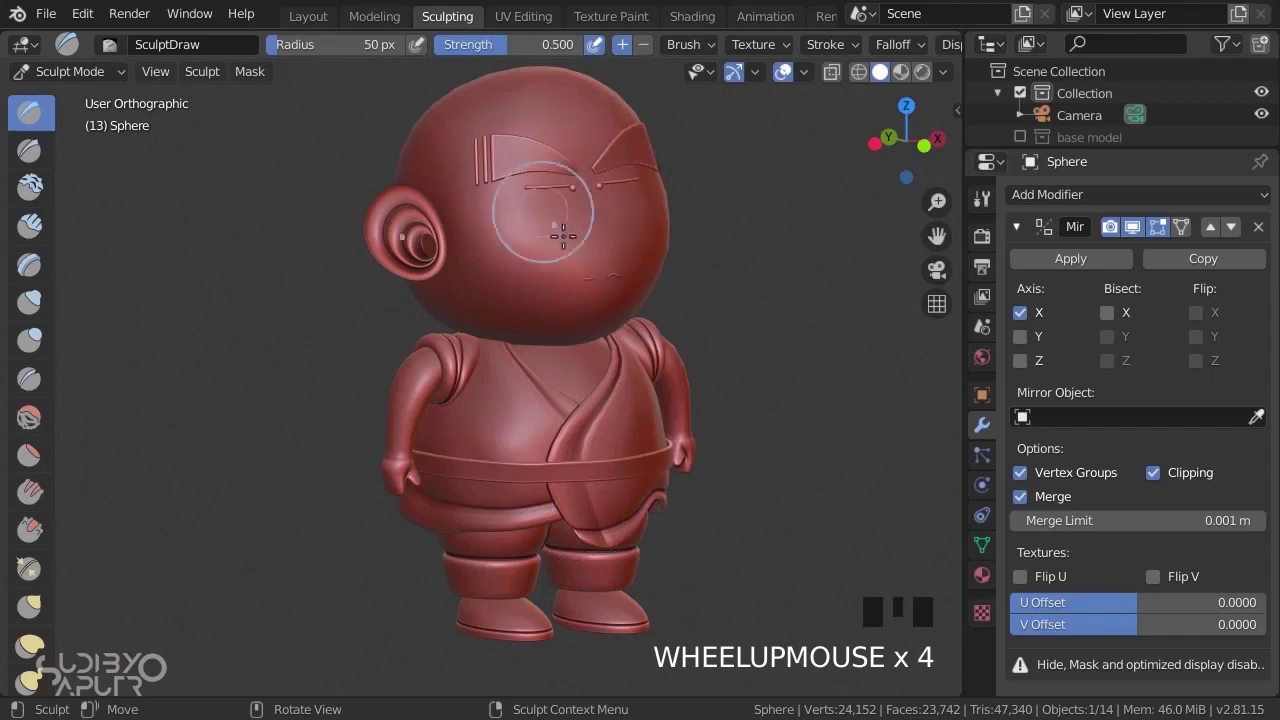
{"action": "middle_click_drag", "start_coordinate": [610, 195], "coordinate": [567, 320]}
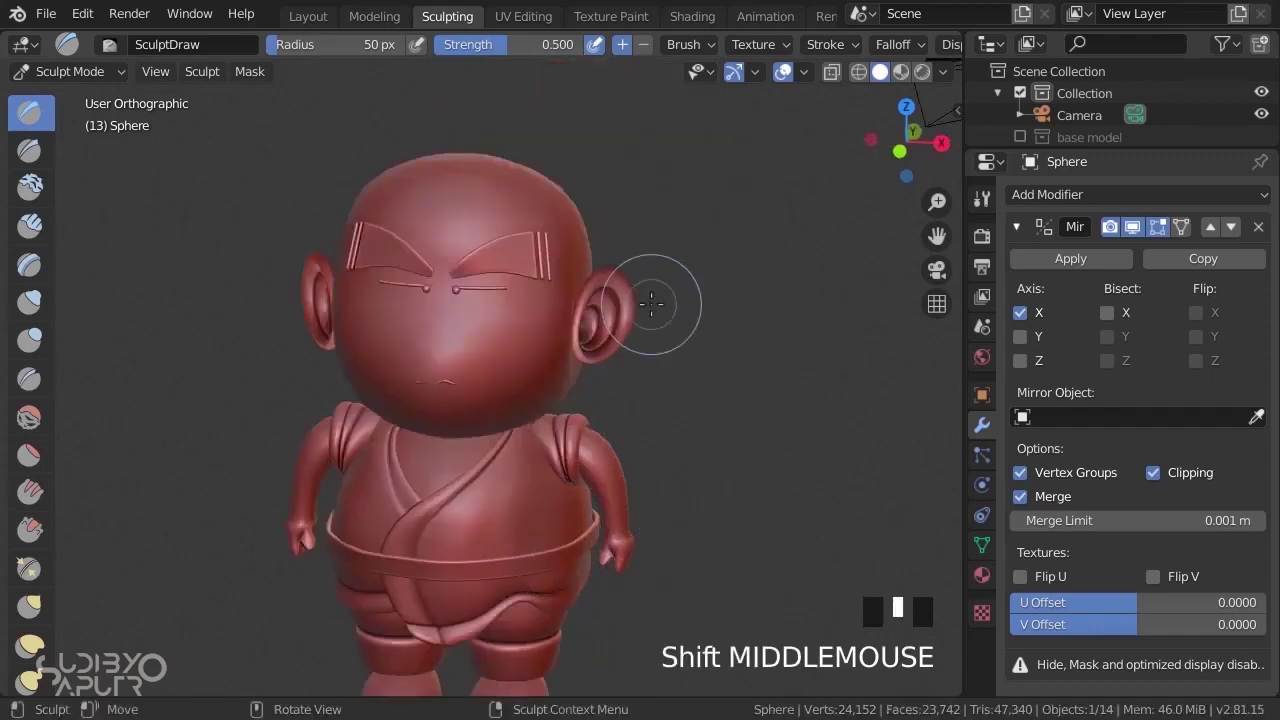
- Return to Object Mode, try selecting different body parts, and finish with the head selected
{"action": "key", "text": "ctrl+Tab"}
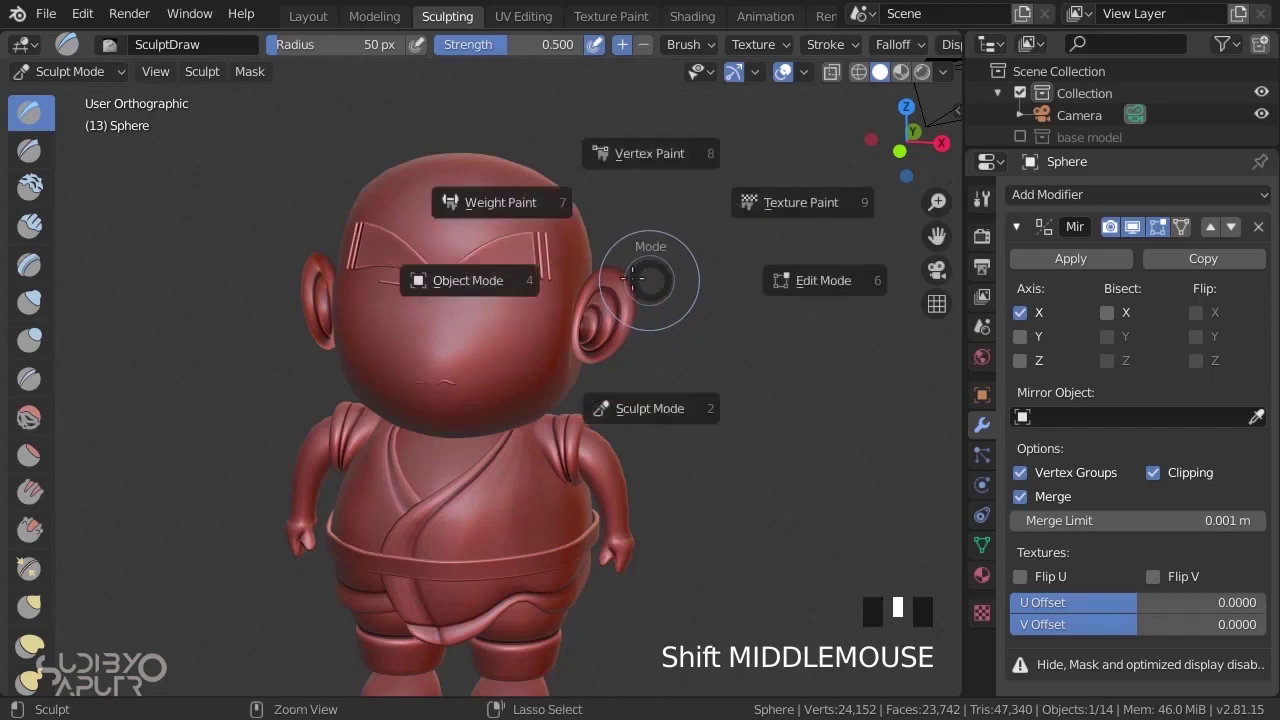
{"action": "left_click", "coordinate": [442, 295]}
{"action": "left_click", "coordinate": [523, 486]}
{"action": "left_click", "coordinate": [443, 457]}
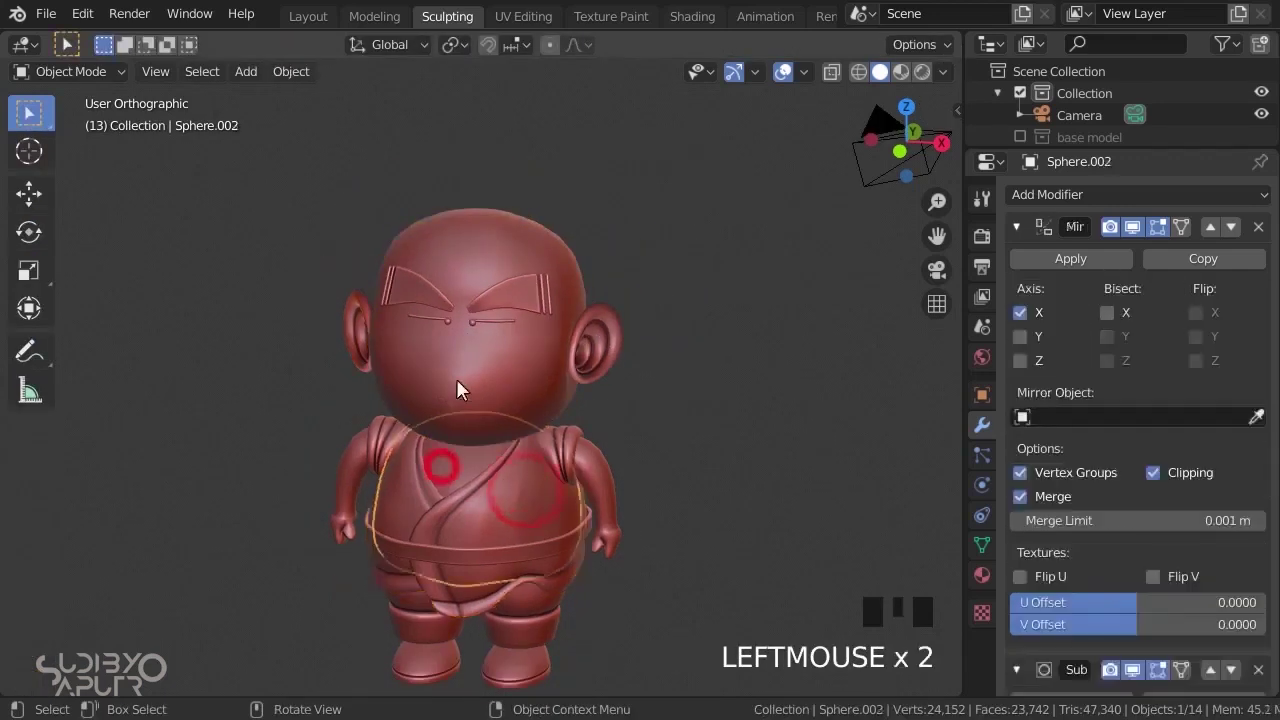
{"action": "left_click", "coordinate": [465, 305]}
{"action": "left_click", "coordinate": [606, 335]}
{"action": "left_click", "coordinate": [486, 271]}
{"action": "left_click", "coordinate": [486, 271]}
{"action": "middle_click_drag", "start_coordinate": [486, 271], "coordinate": [550, 431]}
{"action": "scroll", "coordinate": [572, 350], "scroll_direction": "up", "scroll_amount": 3}
{"action": "middle_click_drag", "start_coordinate": [572, 350], "coordinate": [814, 252]}
{"action": "left_click", "coordinate": [484, 181]}
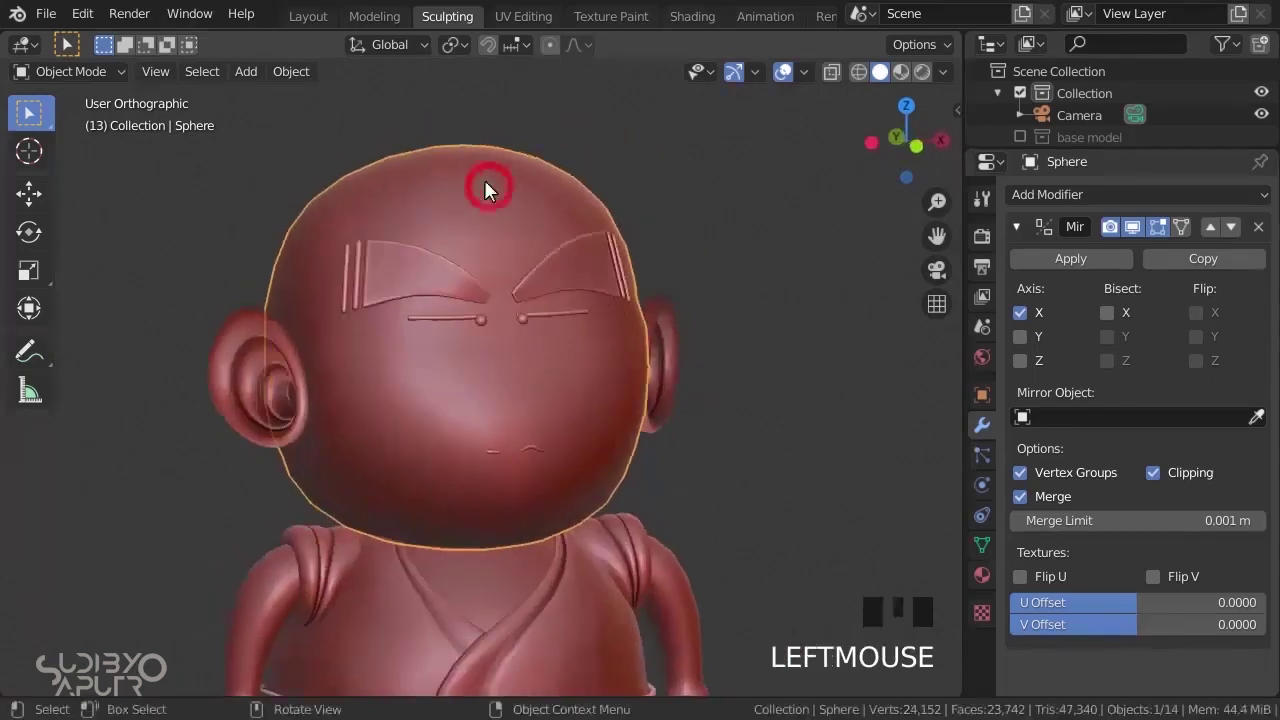
- Apply the head's Mirror modifier and add a Multiresolution modifier to it
{"action": "key", "text": "KP_1"}
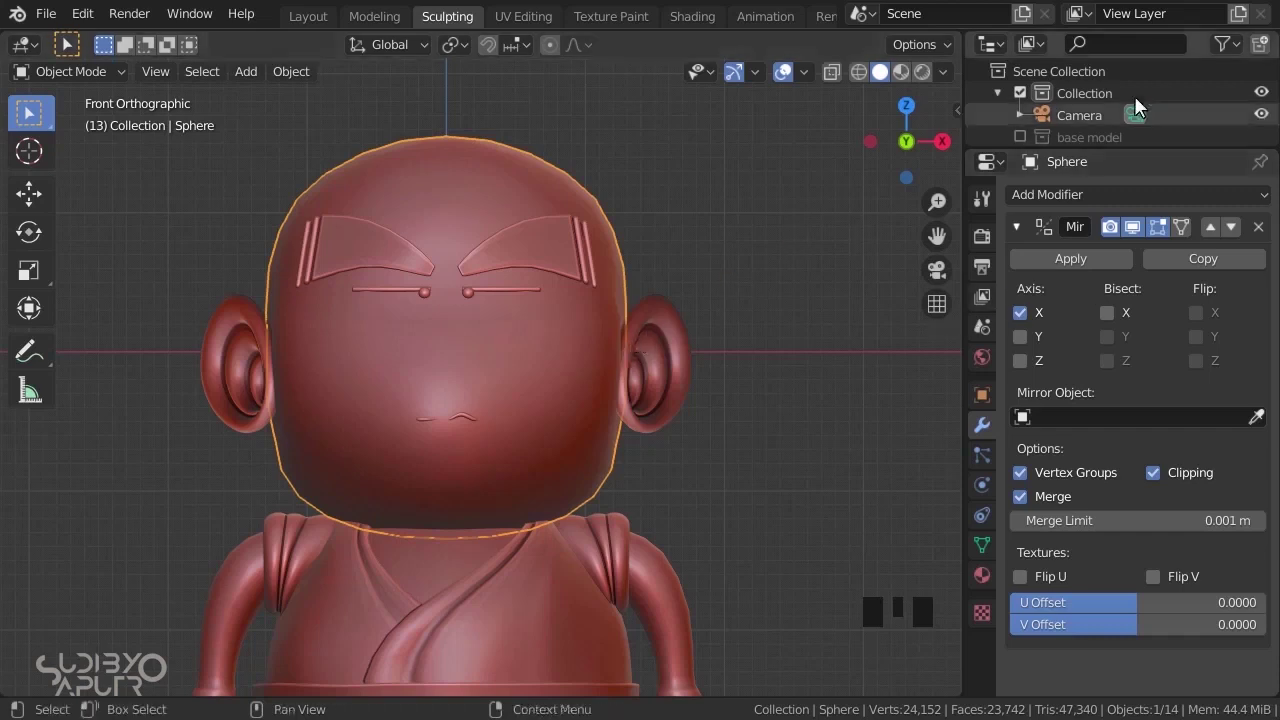
{"action": "scroll", "coordinate": [1120, 97], "scroll_direction": "down", "scroll_amount": 4}
{"action": "scroll", "coordinate": [1117, 109], "scroll_direction": "up", "scroll_amount": 3}
{"action": "scroll", "coordinate": [1080, 100], "scroll_direction": "down", "scroll_amount": 1}
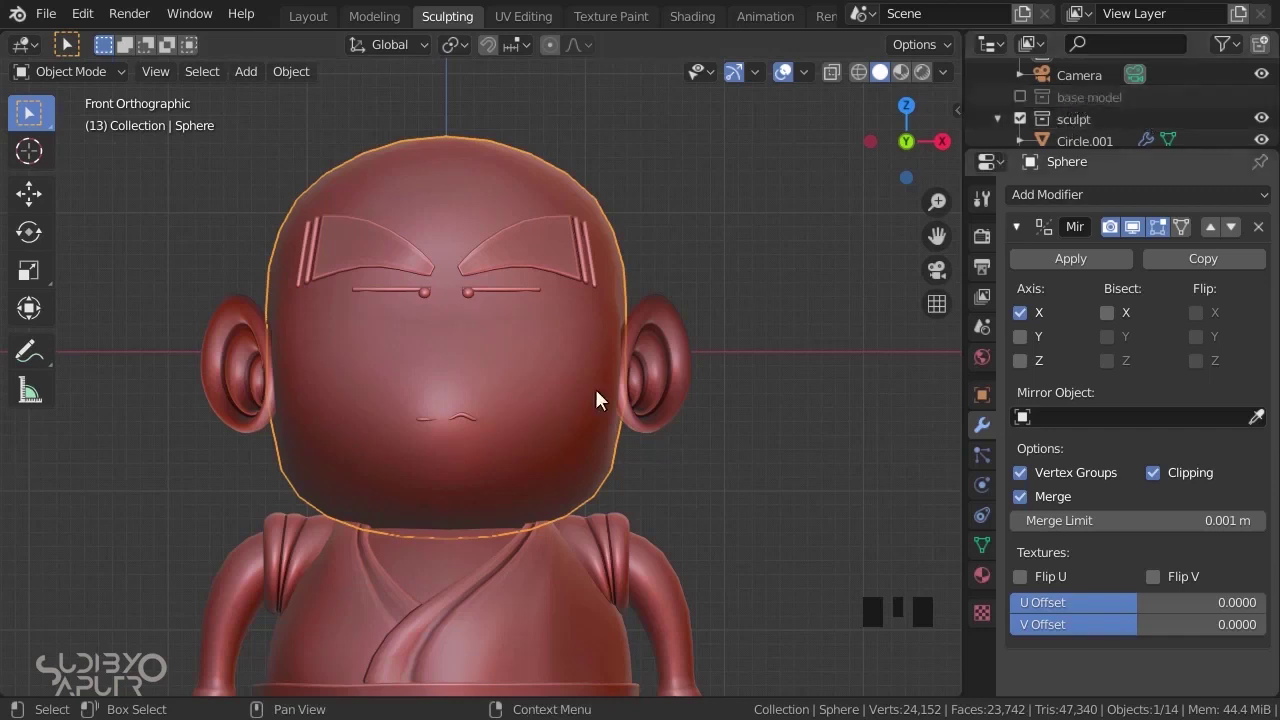
{"action": "left_click", "coordinate": [1070, 258]}
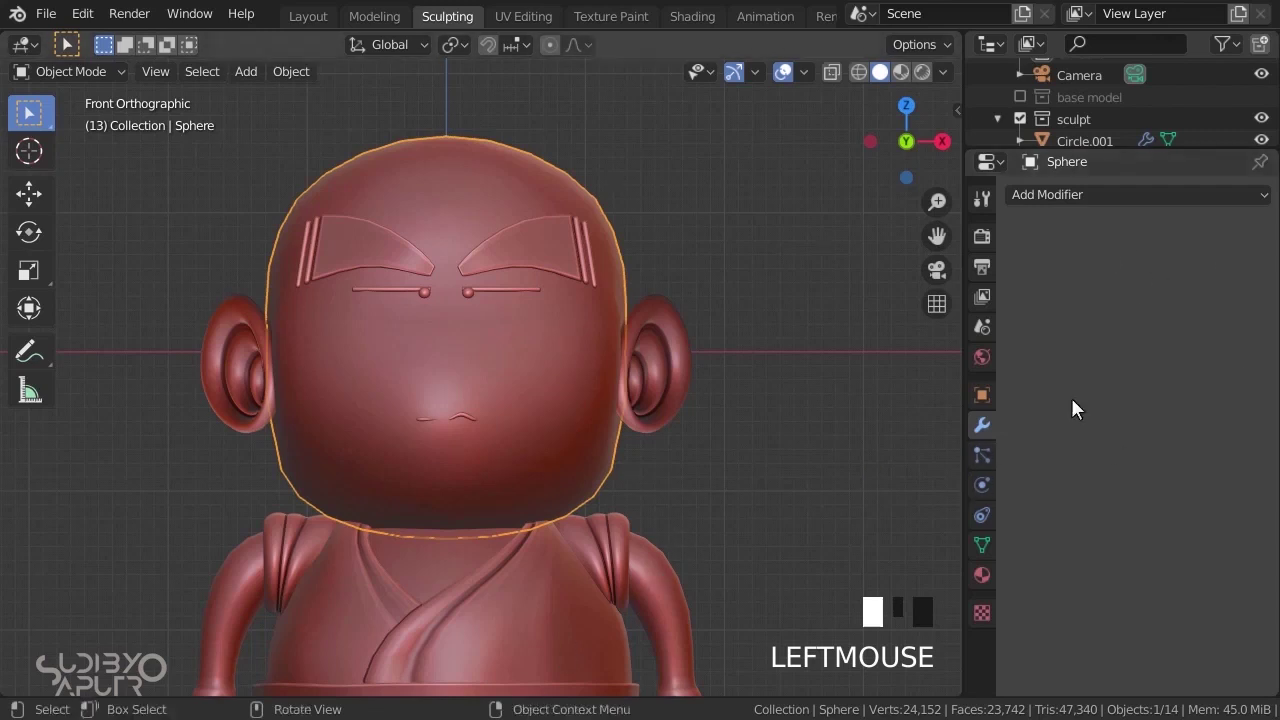
{"action": "left_click", "coordinate": [1105, 195]}
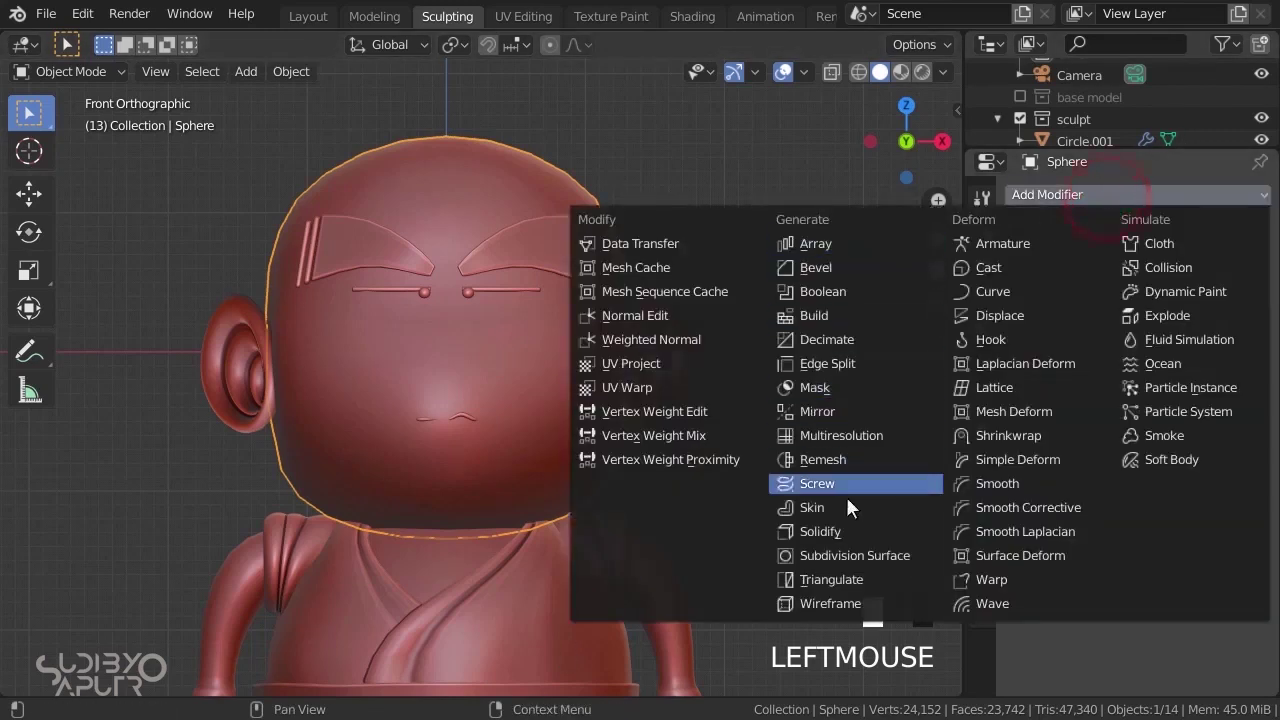
{"action": "left_click", "coordinate": [844, 436]}
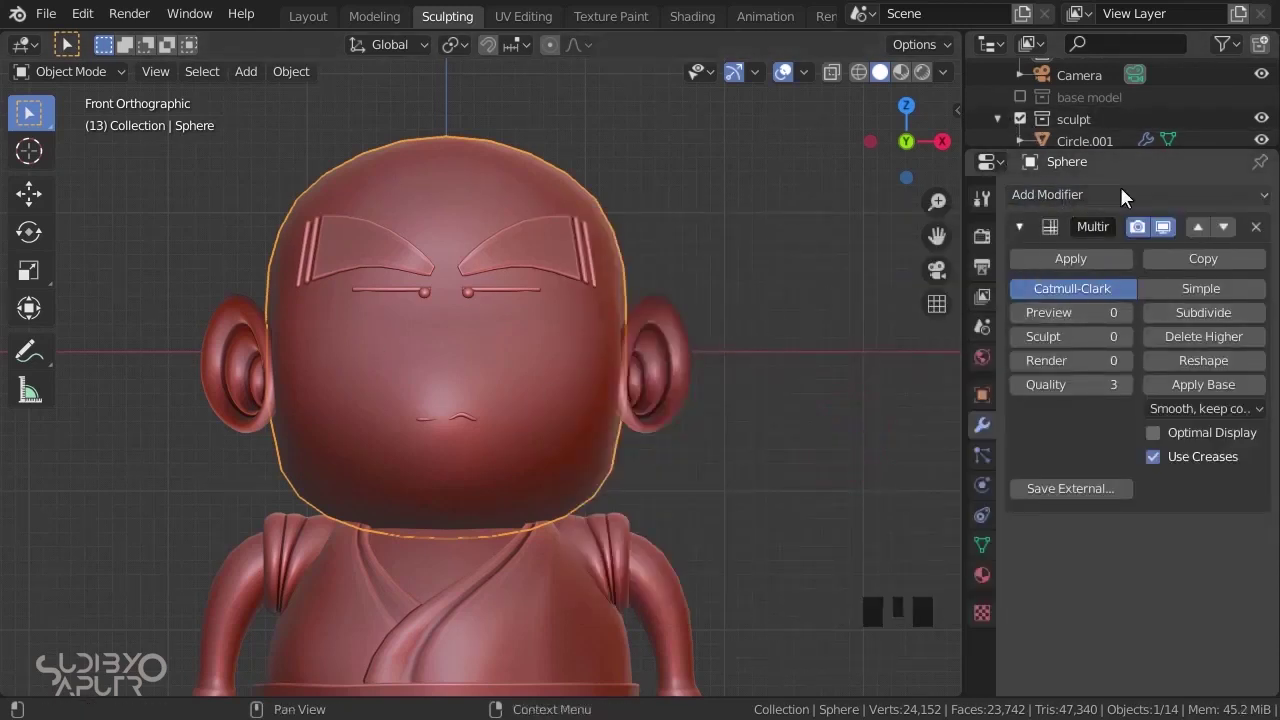
- Subdivide the head's Multiresolution modifier three times, up to level 3
{"action": "left_click", "coordinate": [1202, 312]}
{"action": "left_click", "coordinate": [1202, 310]}
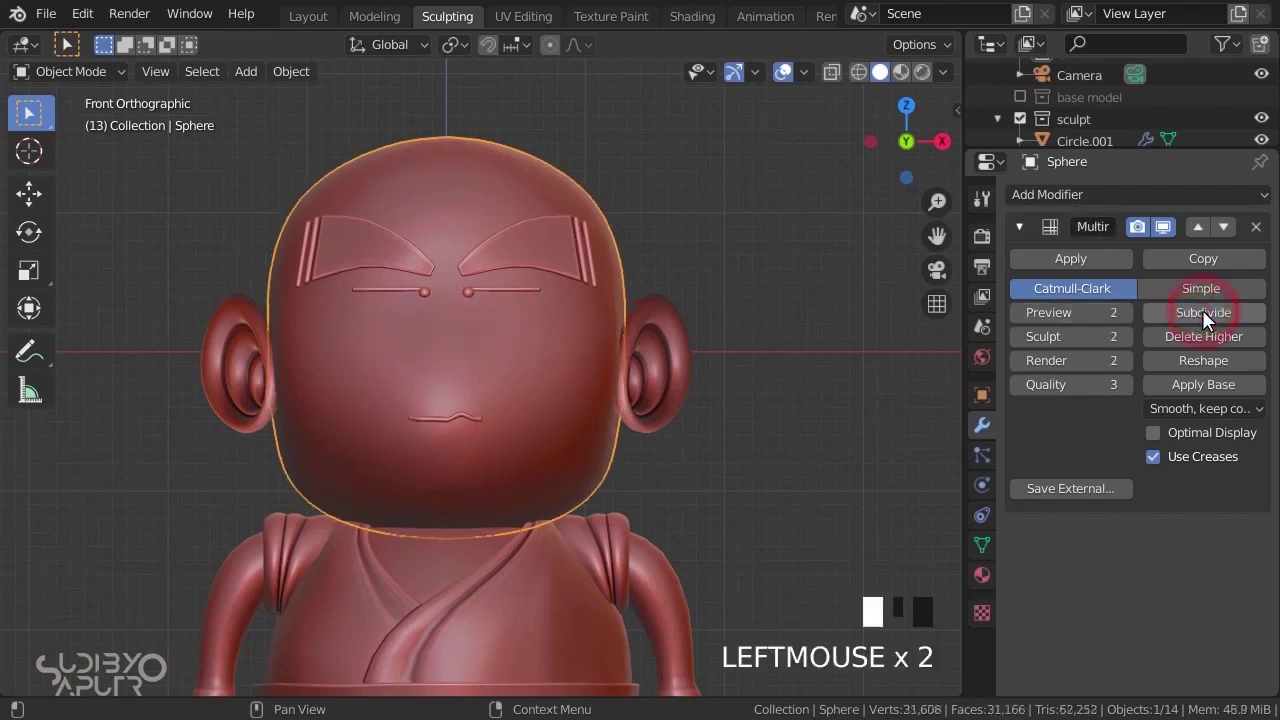
{"action": "left_click", "coordinate": [1202, 310]}
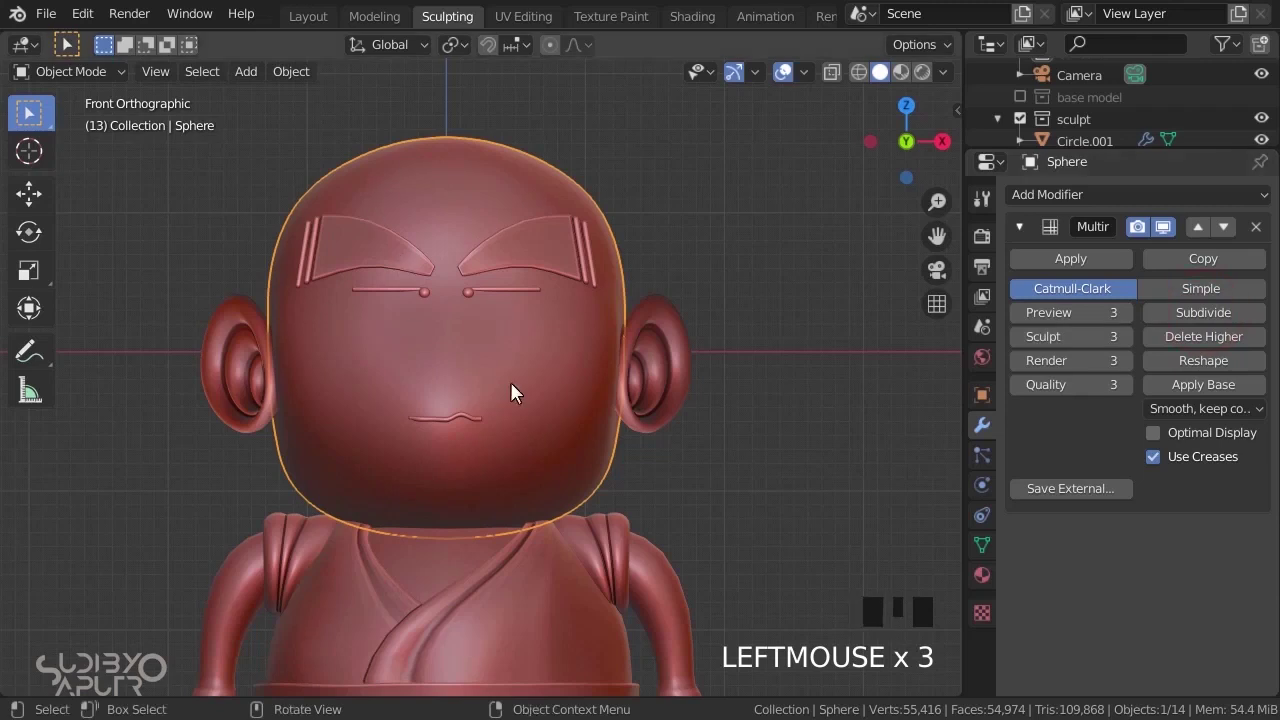
- Put the head into Sculpt Mode and choose the Inflate/Deflate brush
{"action": "middle_click_drag", "start_coordinate": [533, 271], "coordinate": [600, 320]}
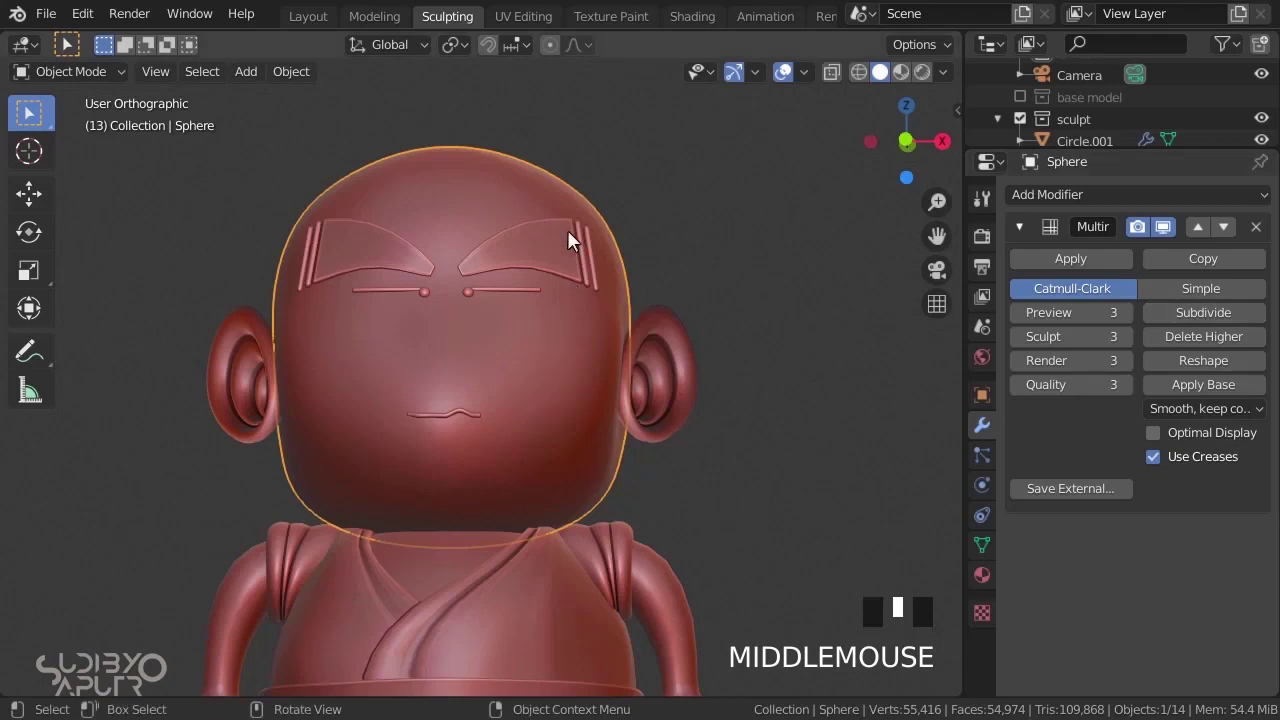
{"action": "key", "text": "KP_1"}
{"action": "middle_click_drag", "start_coordinate": [517, 249], "coordinate": [424, 93], "text": "shift"}
{"action": "middle_click_drag", "start_coordinate": [476, 186], "coordinate": [462, 178]}
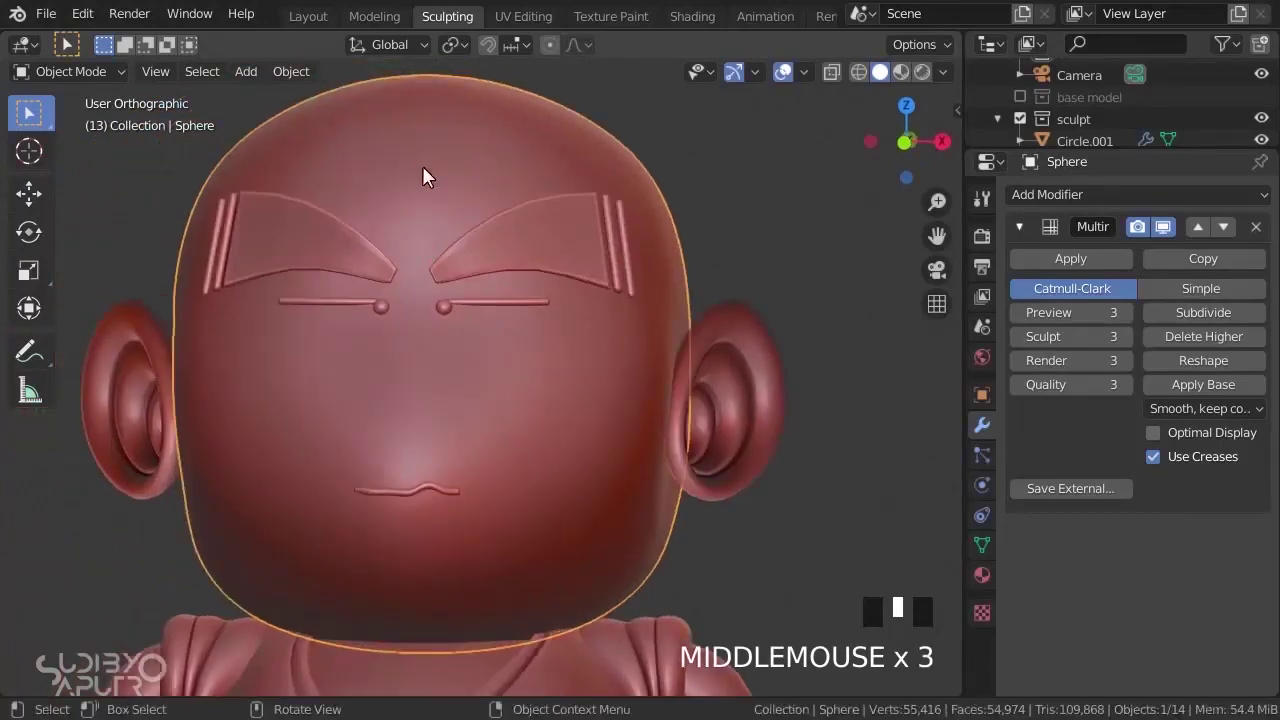
{"action": "key", "text": "KP_1"}
{"action": "middle_click_drag", "start_coordinate": [360, 82], "coordinate": [451, 80], "text": "shift"}
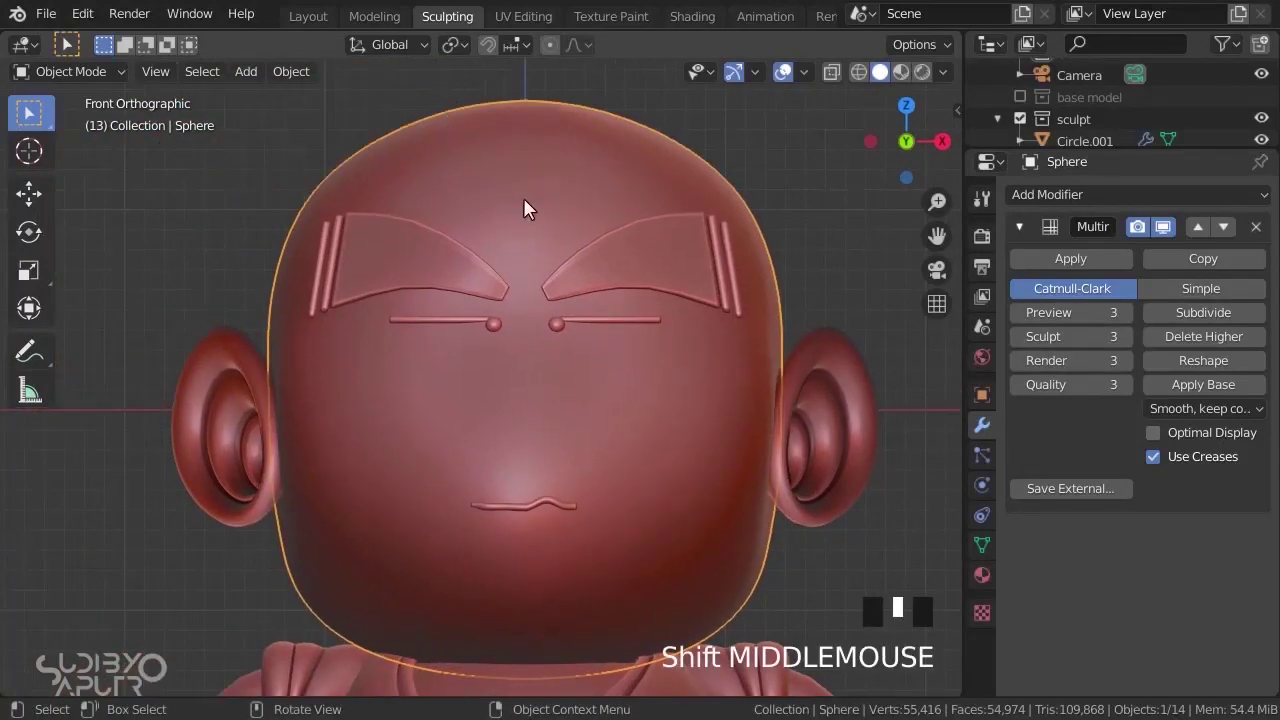
{"action": "key", "text": "ctrl+Tab"}
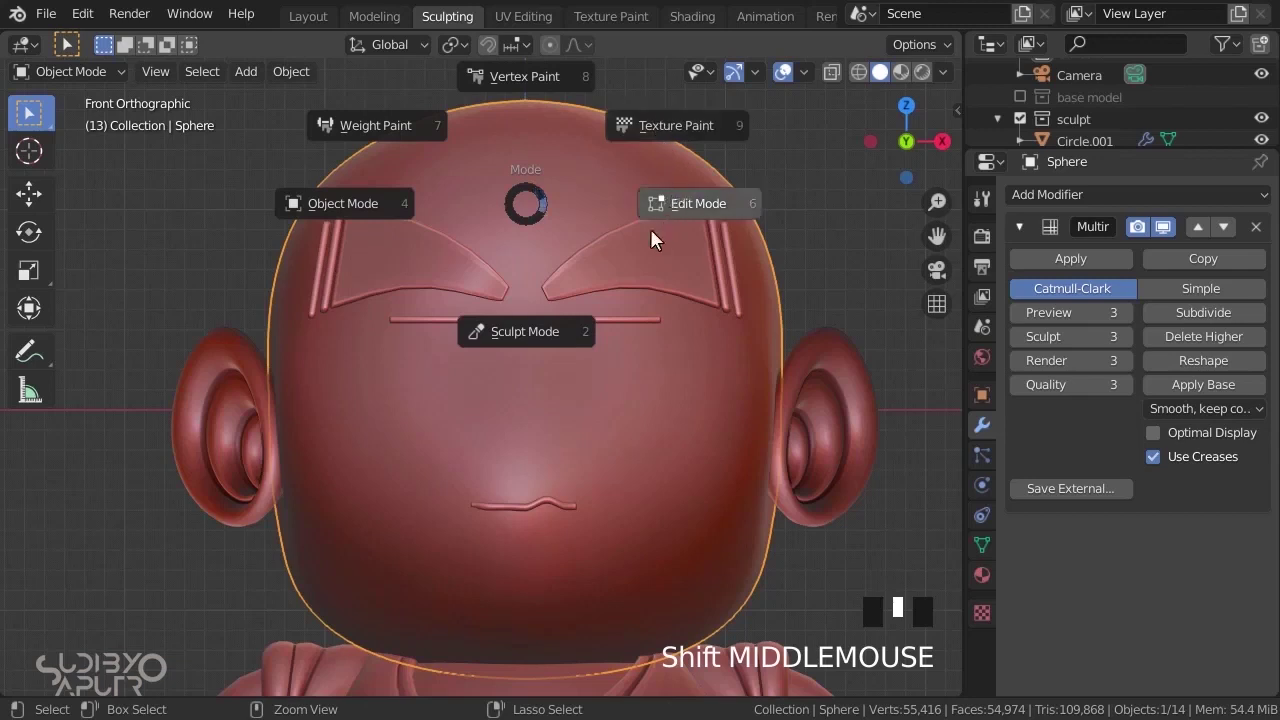
{"action": "left_click", "coordinate": [520, 331]}
{"action": "left_click", "coordinate": [29, 301]}
{"action": "scroll", "coordinate": [102, 265], "scroll_direction": "up", "scroll_amount": 5}
{"action": "key", "text": "ctrl+z"}
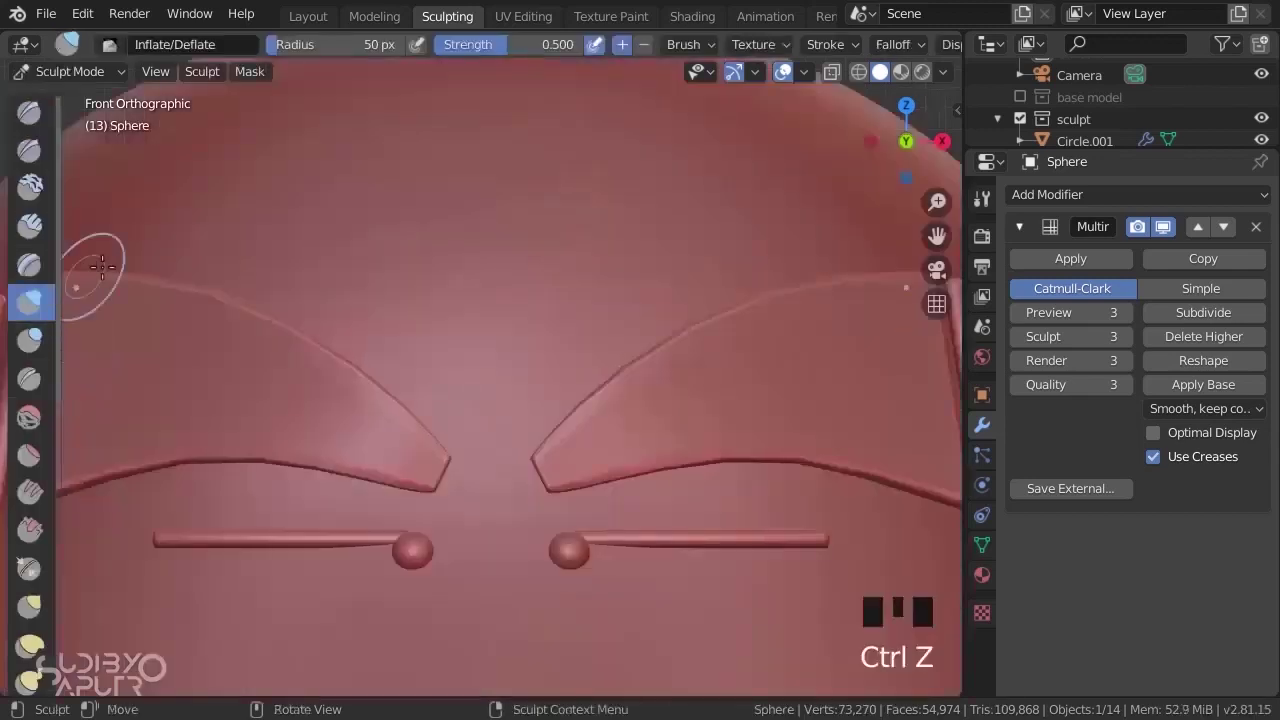
{"action": "left_click", "coordinate": [33, 311]}
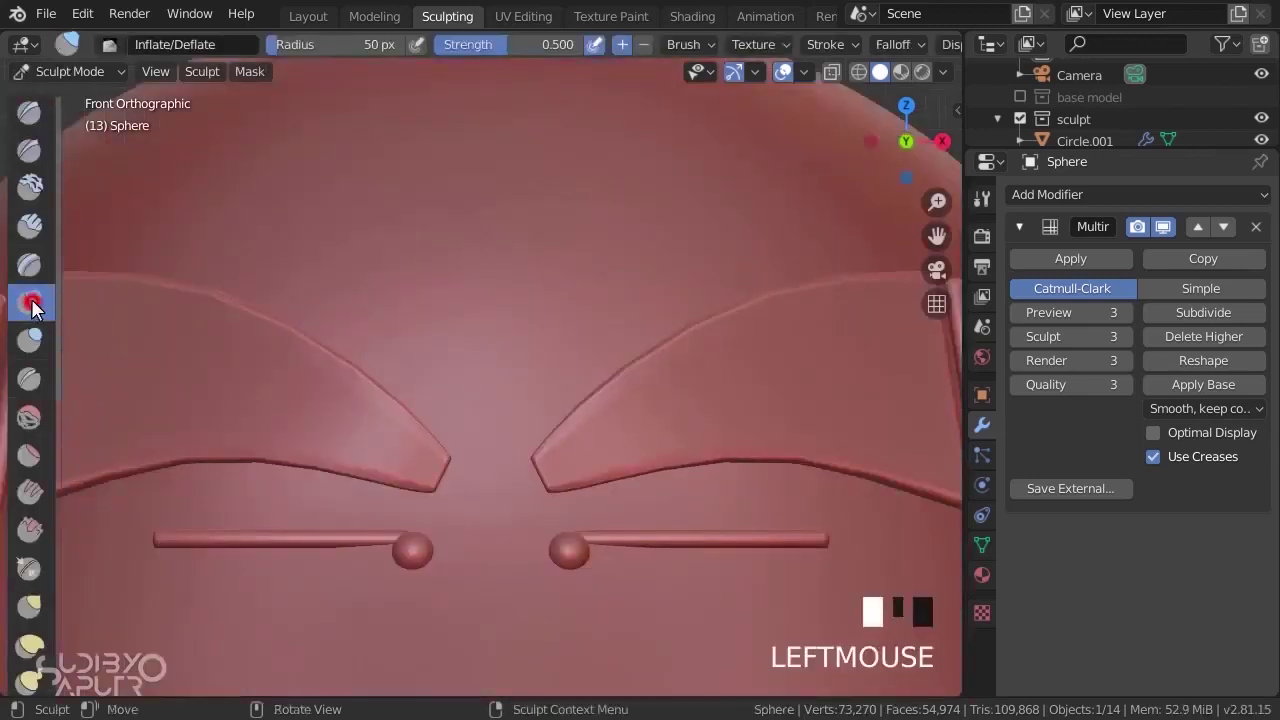
- Raise three mirrored pairs of bumps up the forehead above the eyebrows with the Inflate/Deflate brush
{"action": "left_click", "coordinate": [566, 311]}
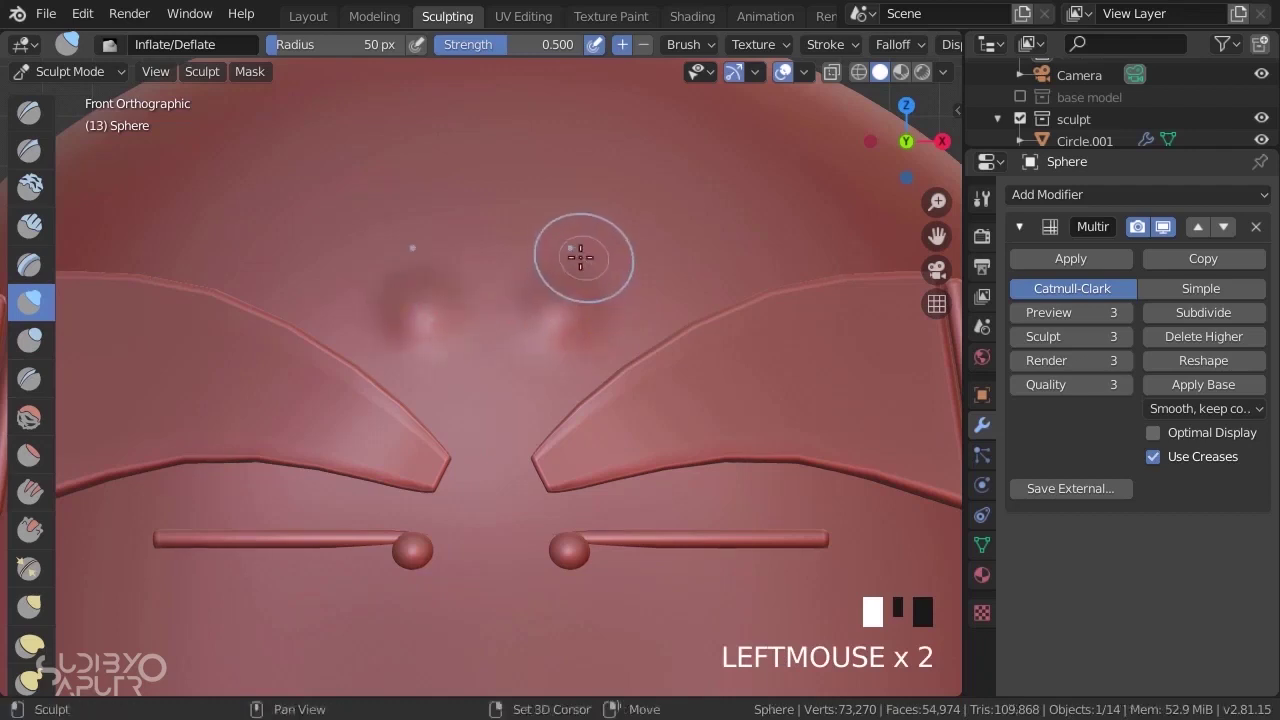
{"action": "mouse_move", "coordinate": [580, 257]}
{"action": "middle_mouse_down", "text": "shift"}
{"action": "mouse_move", "coordinate": [566, 379]}
{"action": "mouse_move", "coordinate": [540, 331]}
{"action": "middle_mouse_up", "text": "shift"}
{"action": "left_click", "coordinate": [540, 333]}
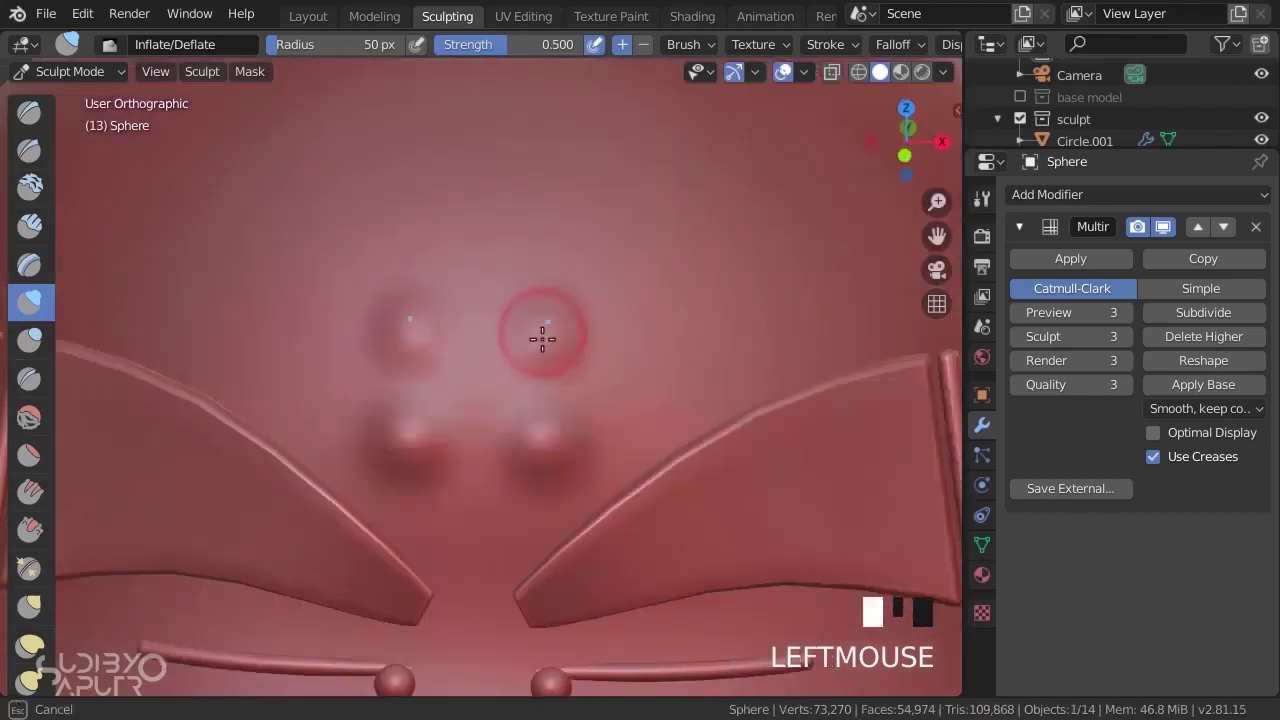
{"action": "left_click_drag", "start_coordinate": [545, 215], "coordinate": [547, 224]}
{"action": "scroll", "coordinate": [486, 314], "scroll_direction": "down", "scroll_amount": 5}
{"action": "mouse_move", "coordinate": [486, 314]}
{"action": "middle_mouse_down"}
{"action": "mouse_move", "coordinate": [543, 280]}
{"action": "mouse_move", "coordinate": [471, 286]}
{"action": "middle_mouse_up"}
{"action": "scroll", "coordinate": [558, 292], "scroll_direction": "up", "scroll_amount": 4}
{"action": "middle_click_drag", "start_coordinate": [558, 292], "coordinate": [540, 297]}
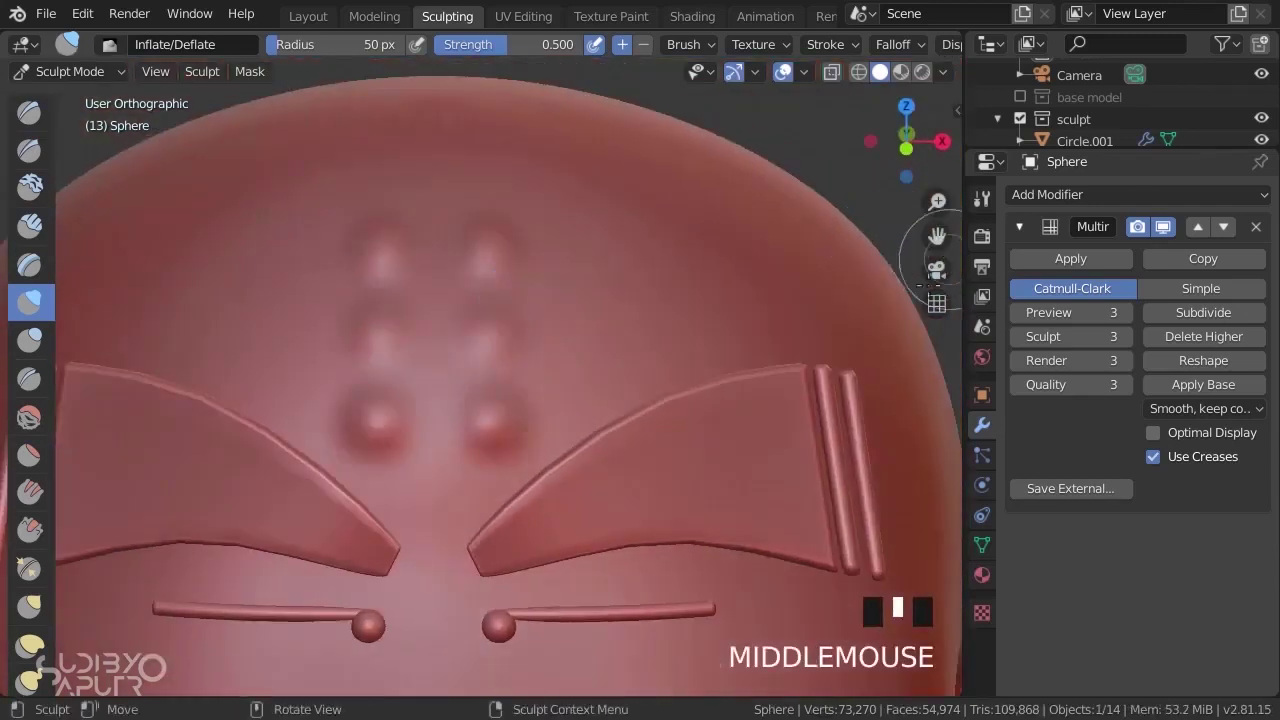
- Build up the three pairs of forehead bumps with more Inflate/Deflate dabs
{"action": "mouse_move", "coordinate": [429, 220]}
{"action": "middle_mouse_down"}
{"action": "mouse_move", "coordinate": [543, 413]}
{"action": "mouse_move", "coordinate": [506, 334]}
{"action": "middle_mouse_up"}
{"action": "scroll", "coordinate": [506, 330], "scroll_direction": "up", "scroll_amount": 2}
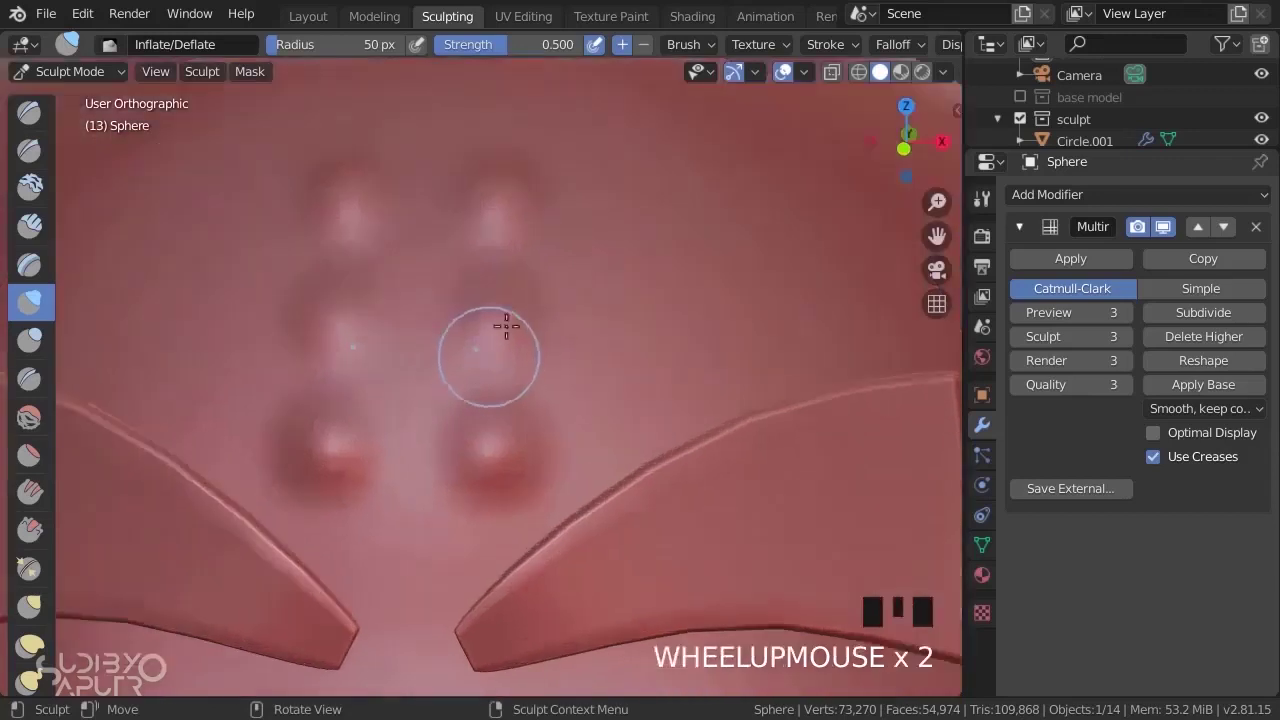
{"action": "left_click_drag", "start_coordinate": [503, 206], "coordinate": [494, 207]}
{"action": "left_click", "coordinate": [489, 443]}
{"action": "left_click", "coordinate": [503, 194]}
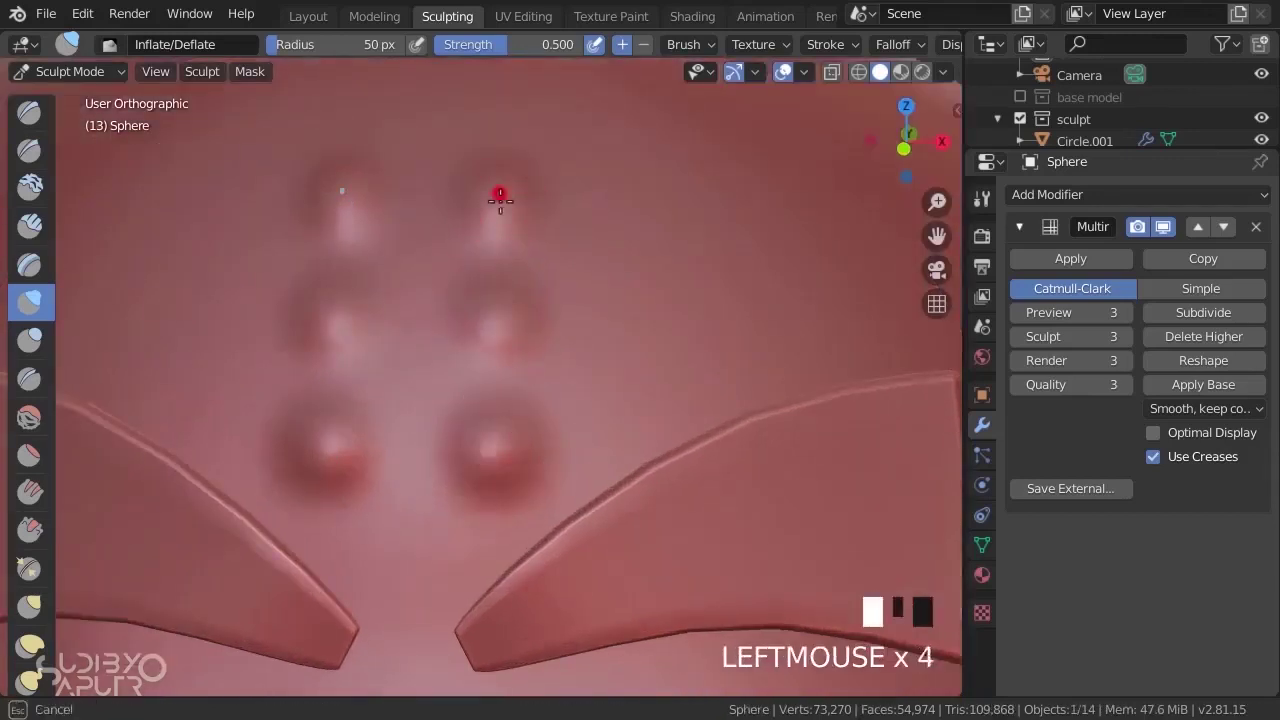
{"action": "middle_click_drag", "start_coordinate": [503, 194], "coordinate": [509, 286]}
{"action": "left_click", "coordinate": [493, 302]}
{"action": "left_click", "coordinate": [543, 206]}
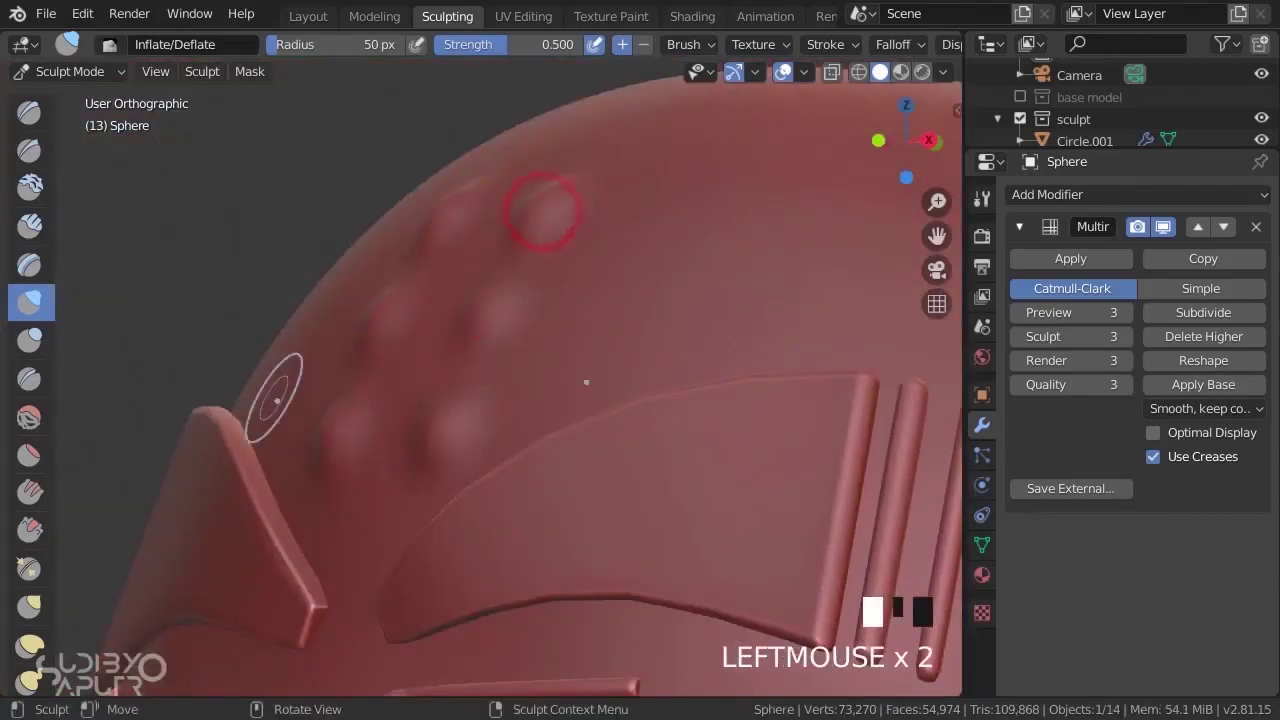
- Choose the Flatten/Contrast brush with strength 0.295 and radius 76 px, and dab the lowest forehead bumps
{"action": "left_click", "coordinate": [38, 452]}
{"action": "middle_click_drag", "start_coordinate": [357, 409], "coordinate": [449, 418]}
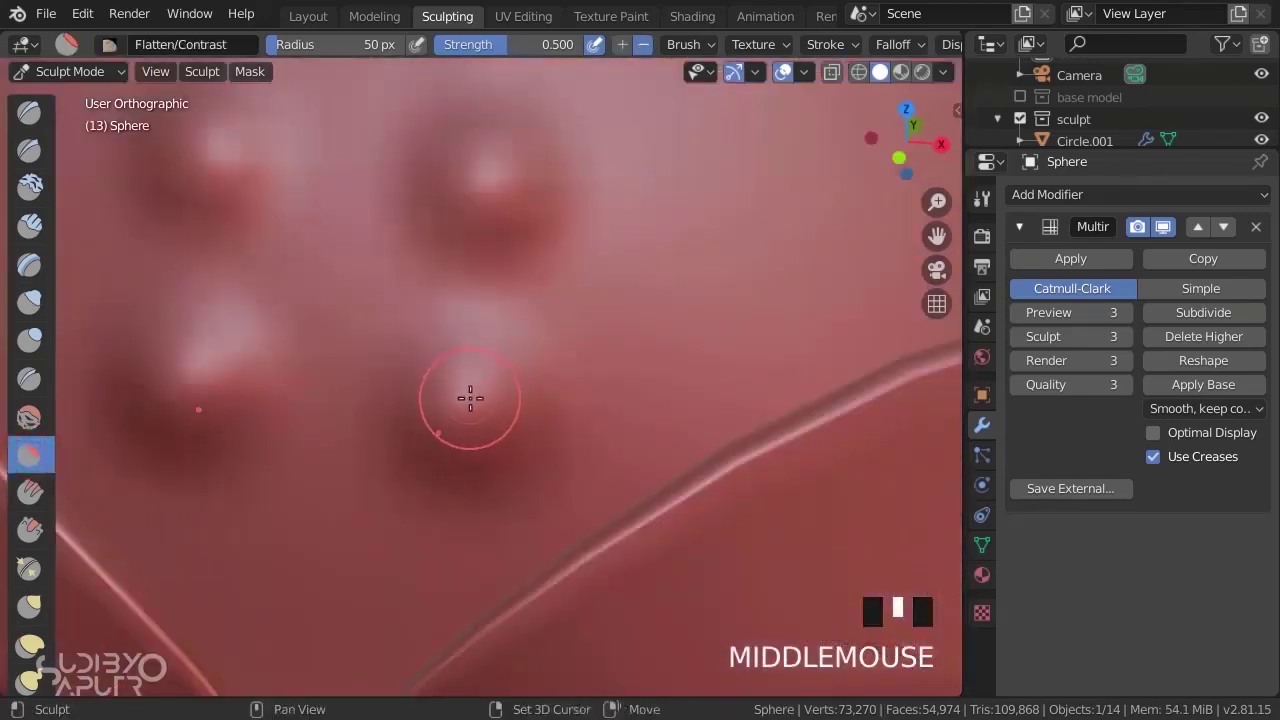
{"action": "key", "text": "shift+f"}
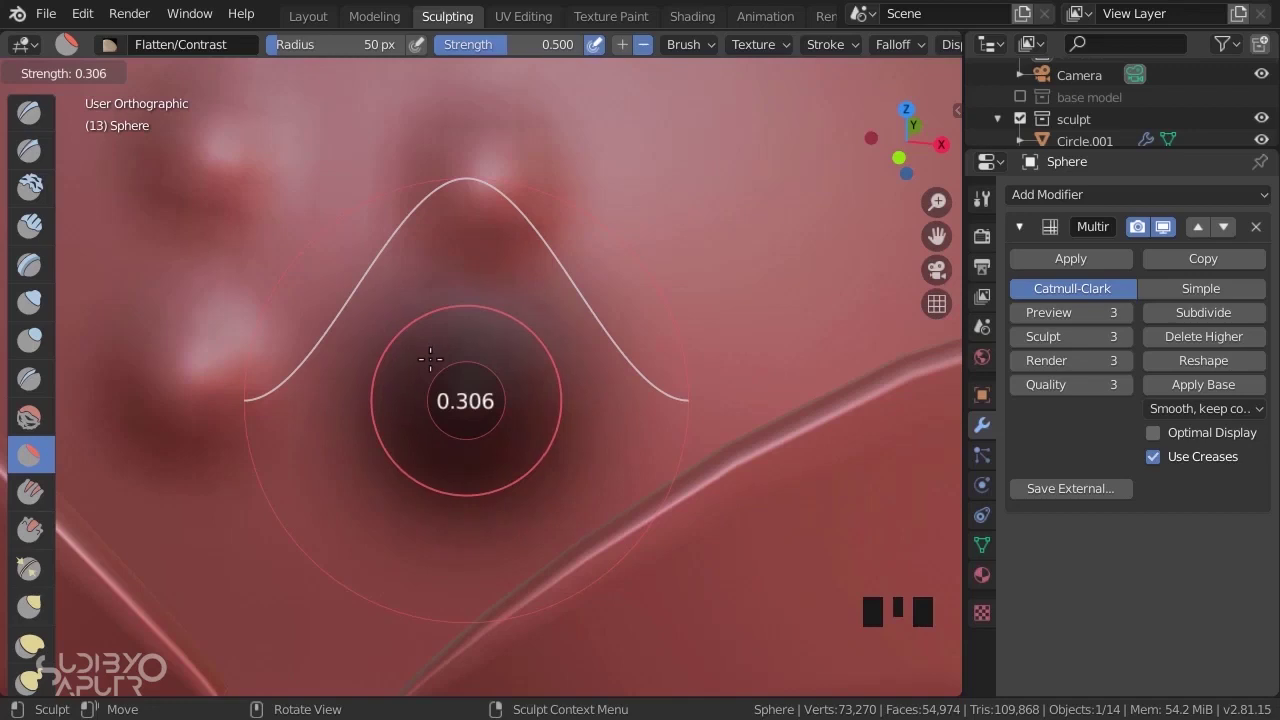
{"action": "left_click", "coordinate": [430, 358]}
{"action": "key", "text": "f"}
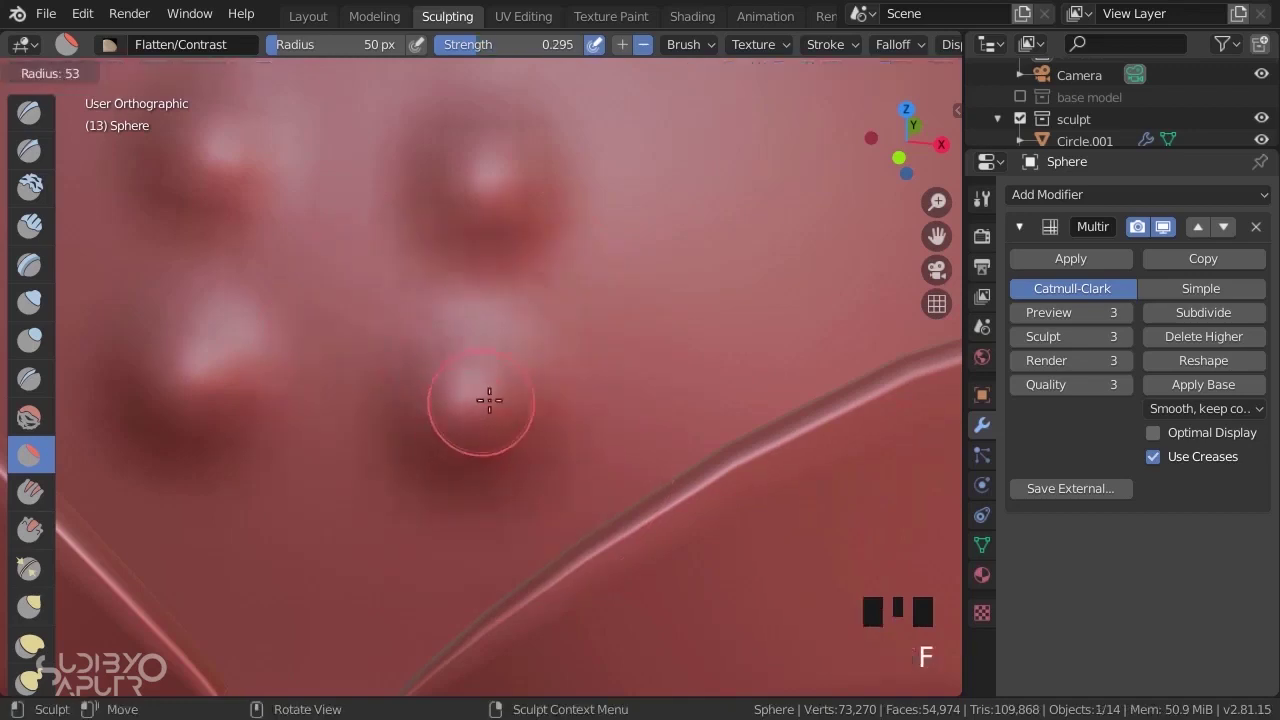
{"action": "left_click", "coordinate": [466, 418]}
{"action": "middle_click_drag", "start_coordinate": [476, 391], "coordinate": [503, 397]}
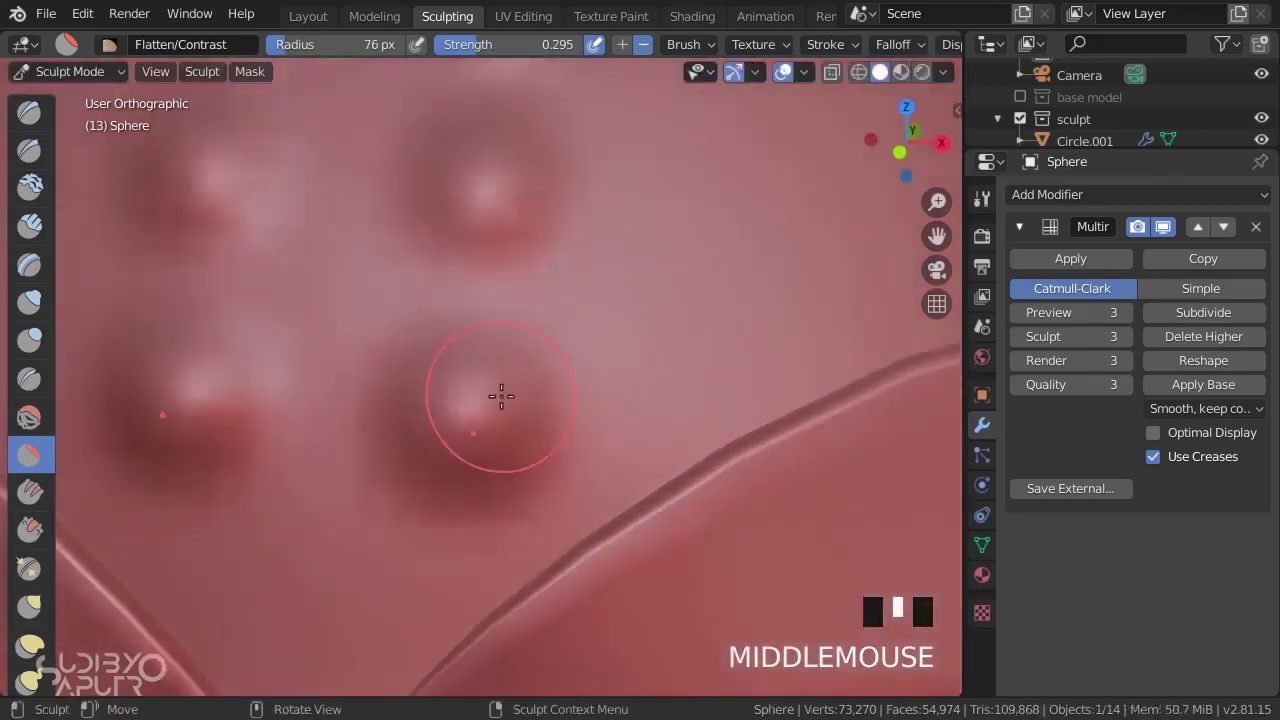
{"action": "left_click", "coordinate": [480, 395]}
- Set the Flatten/Contrast strength to 0.868 and flatten the tops of the middle and lowest forehead bumps
{"action": "key", "text": "shift+f"}
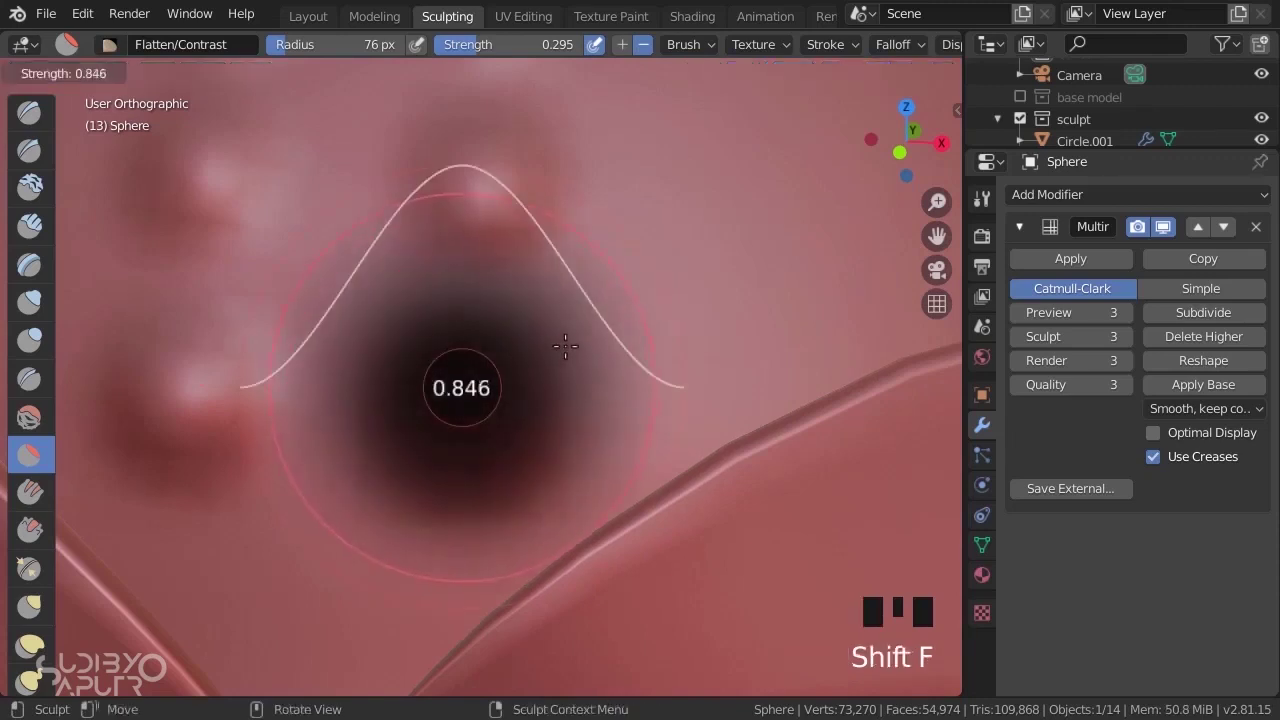
{"action": "left_click", "coordinate": [463, 440]}
{"action": "mouse_move", "coordinate": [640, 254]}
{"action": "middle_mouse_down"}
{"action": "mouse_move", "coordinate": [543, 286]}
{"action": "mouse_move", "coordinate": [514, 409]}
{"action": "middle_mouse_up"}
{"action": "scroll", "coordinate": [503, 277], "scroll_direction": "up", "scroll_amount": 3}
{"action": "left_click", "coordinate": [510, 243]}
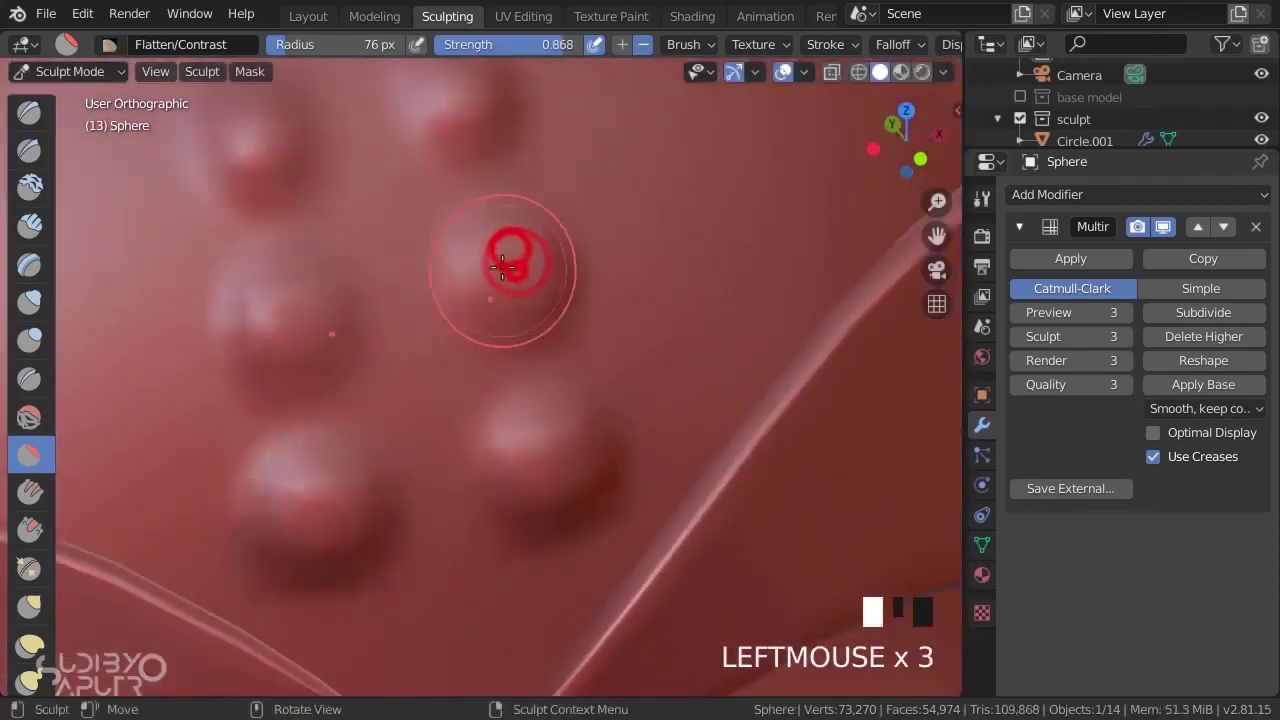
{"action": "double_click", "coordinate": [502, 265]}
{"action": "double_click", "coordinate": [537, 417]}
{"action": "double_click", "coordinate": [543, 443]}
{"action": "double_click", "coordinate": [543, 443]}
{"action": "left_click", "coordinate": [543, 443]}
- Flatten the uppermost pair of forehead bumps and touch up the bumps below them
{"action": "middle_click_drag", "start_coordinate": [543, 443], "coordinate": [396, 218], "text": "shift"}
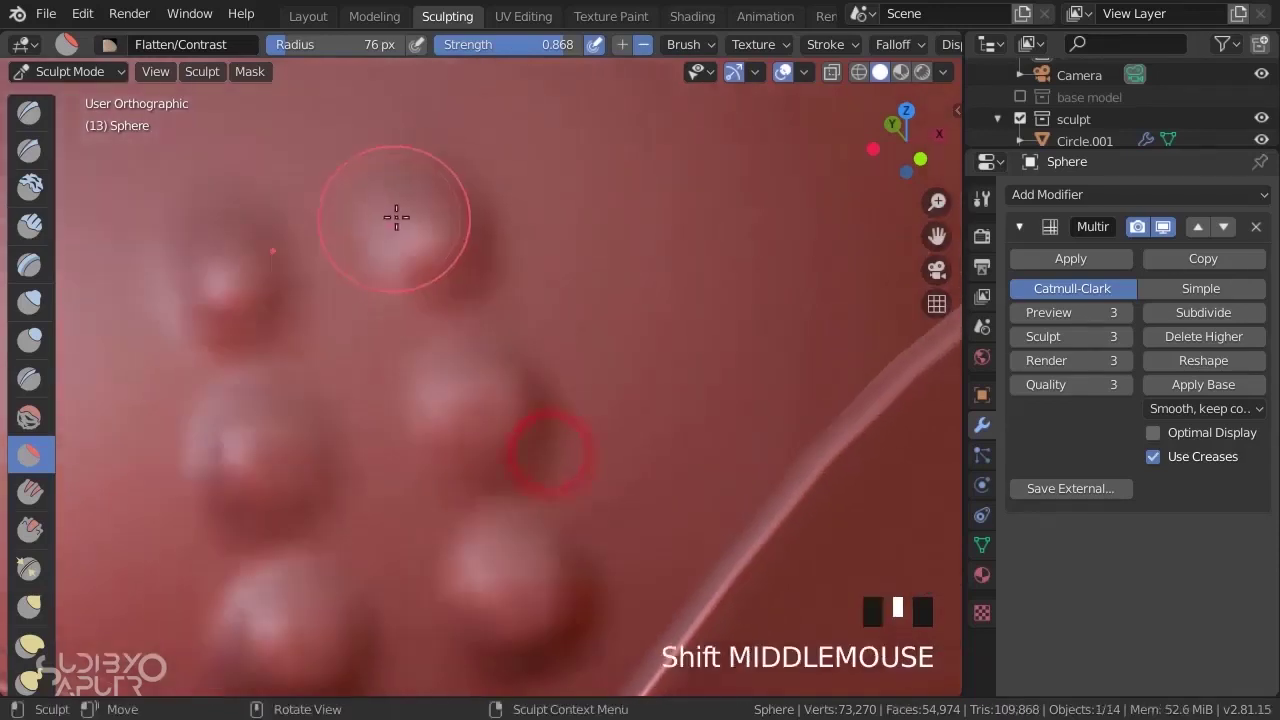
{"action": "double_click", "coordinate": [417, 226]}
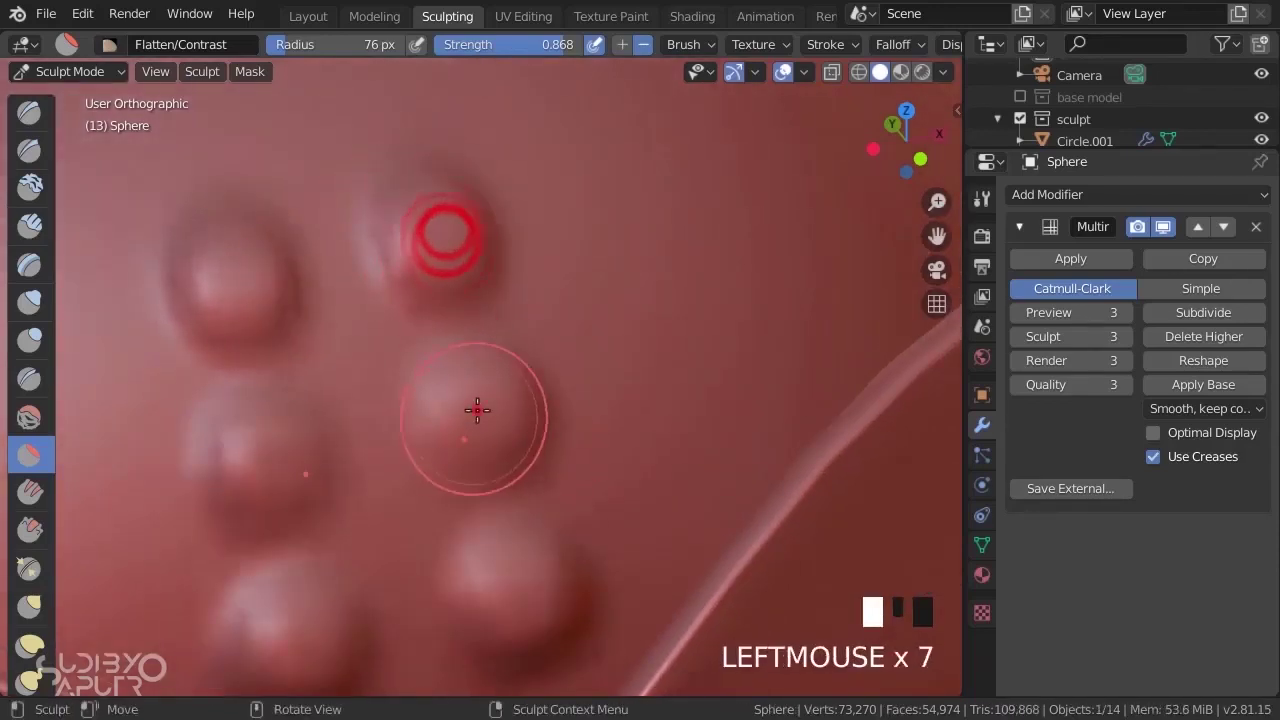
{"action": "double_click", "coordinate": [477, 409]}
{"action": "left_click", "coordinate": [478, 410]}
{"action": "mouse_move", "coordinate": [478, 410]}
{"action": "middle_mouse_down", "text": "shift"}
{"action": "mouse_move", "coordinate": [486, 443]}
{"action": "mouse_move", "coordinate": [709, 460]}
{"action": "mouse_move", "coordinate": [400, 509]}
{"action": "middle_mouse_up", "text": "shift"}
{"action": "double_click", "coordinate": [486, 437]}
{"action": "double_click", "coordinate": [487, 477]}
- Choose the Blob brush and sculpt a vertical nose ridge between the eyes and the mouth
{"action": "scroll", "coordinate": [788, 574], "scroll_direction": "down", "scroll_amount": 5}
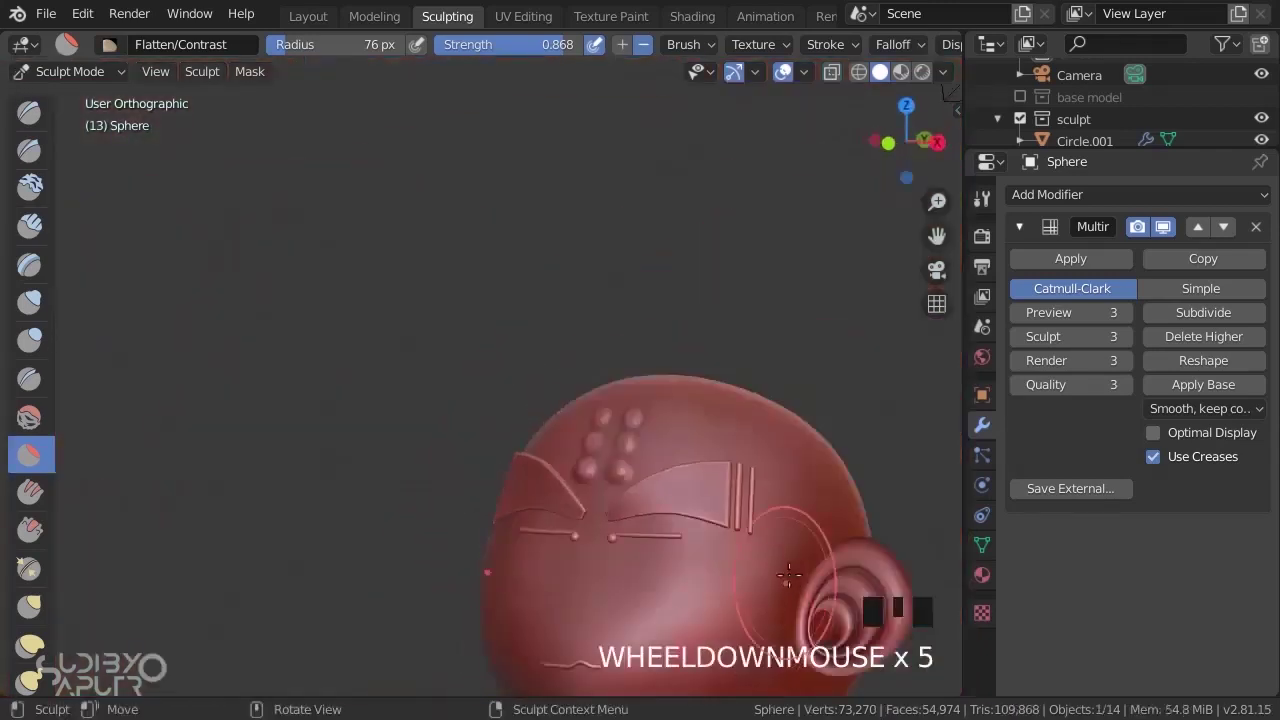
{"action": "middle_click_drag", "start_coordinate": [788, 574], "coordinate": [461, 284]}
{"action": "key", "text": "KP_1"}
{"action": "scroll", "coordinate": [461, 284], "scroll_direction": "up", "scroll_amount": 3}
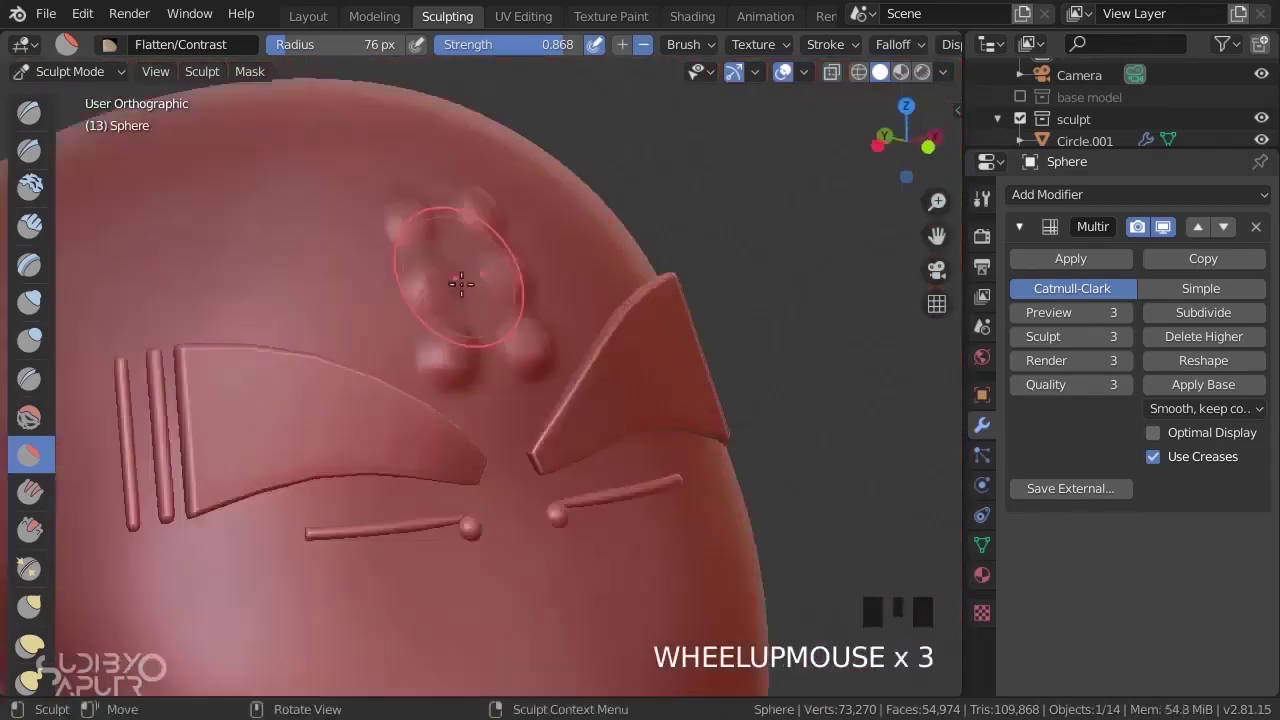
{"action": "key", "text": "KP_1"}
{"action": "scroll", "coordinate": [557, 523], "scroll_direction": "up", "scroll_amount": 2}
{"action": "left_click", "coordinate": [28, 303]}
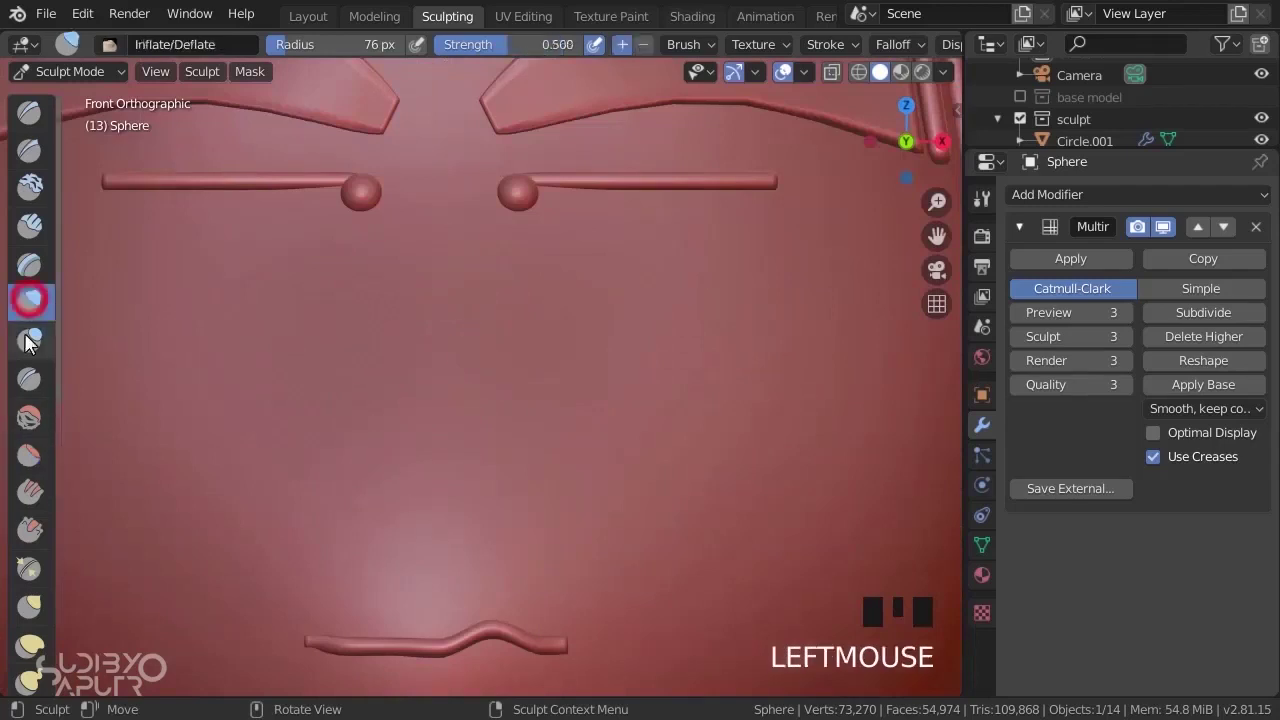
{"action": "left_click", "coordinate": [30, 339]}
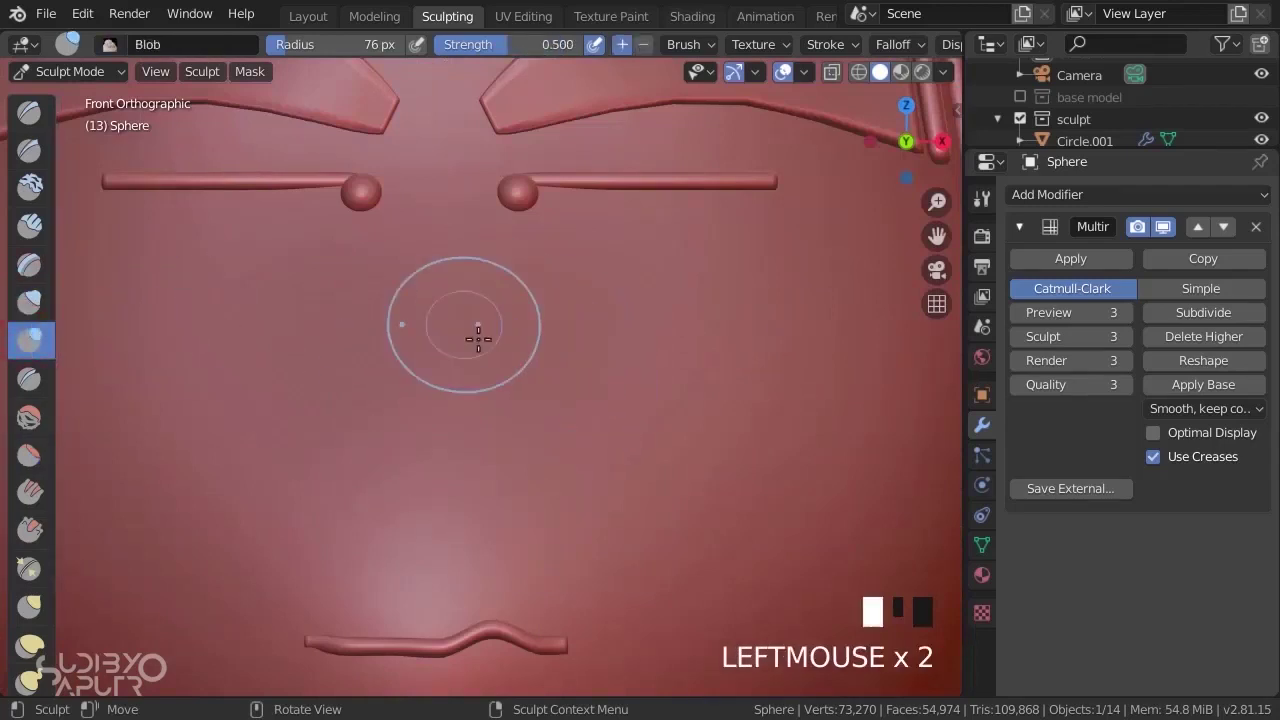
{"action": "left_click_drag", "start_coordinate": [432, 306], "coordinate": [425, 513]}
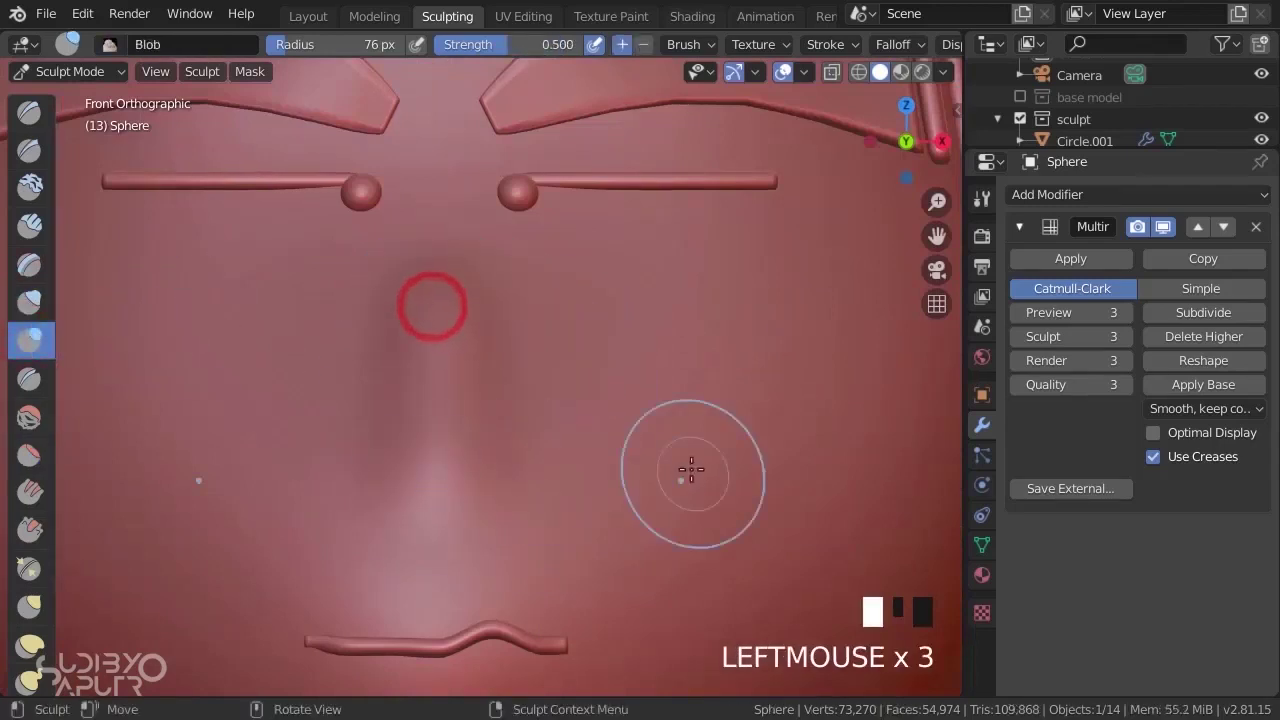
- Thicken the nose's sides, tip and bridge with further Blob strokes
{"action": "middle_click_drag", "start_coordinate": [689, 469], "coordinate": [530, 452]}
{"action": "key", "text": "KP_1"}
{"action": "mouse_move", "coordinate": [582, 338]}
{"action": "left_mouse_down"}
{"action": "mouse_move", "coordinate": [582, 412]}
{"action": "mouse_move", "coordinate": [600, 371]}
{"action": "mouse_move", "coordinate": [657, 528]}
{"action": "left_mouse_up"}
{"action": "left_click_drag", "start_coordinate": [641, 357], "coordinate": [609, 514]}
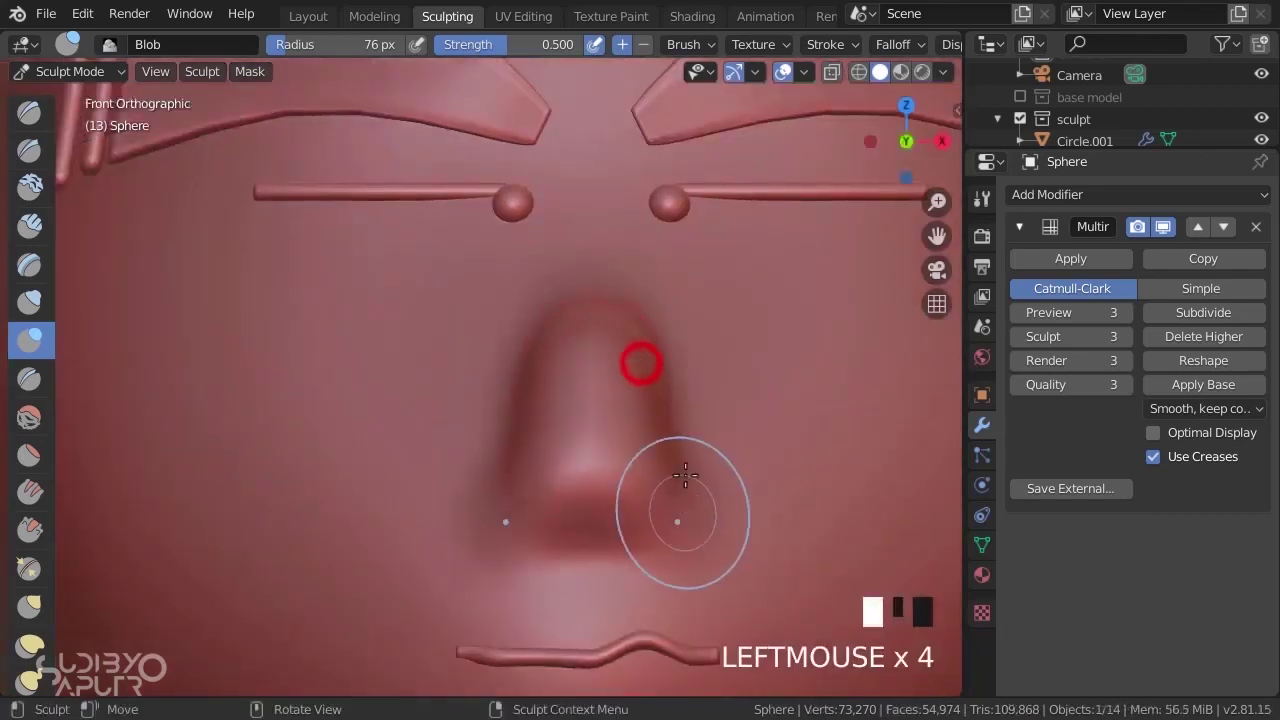
{"action": "left_click", "coordinate": [608, 516]}
{"action": "left_click_drag", "start_coordinate": [590, 333], "coordinate": [577, 289]}
- Choose the Smooth brush, undo a trial stroke on the nose bridge, and set the brush strength to 0.372
{"action": "left_click", "coordinate": [33, 420]}
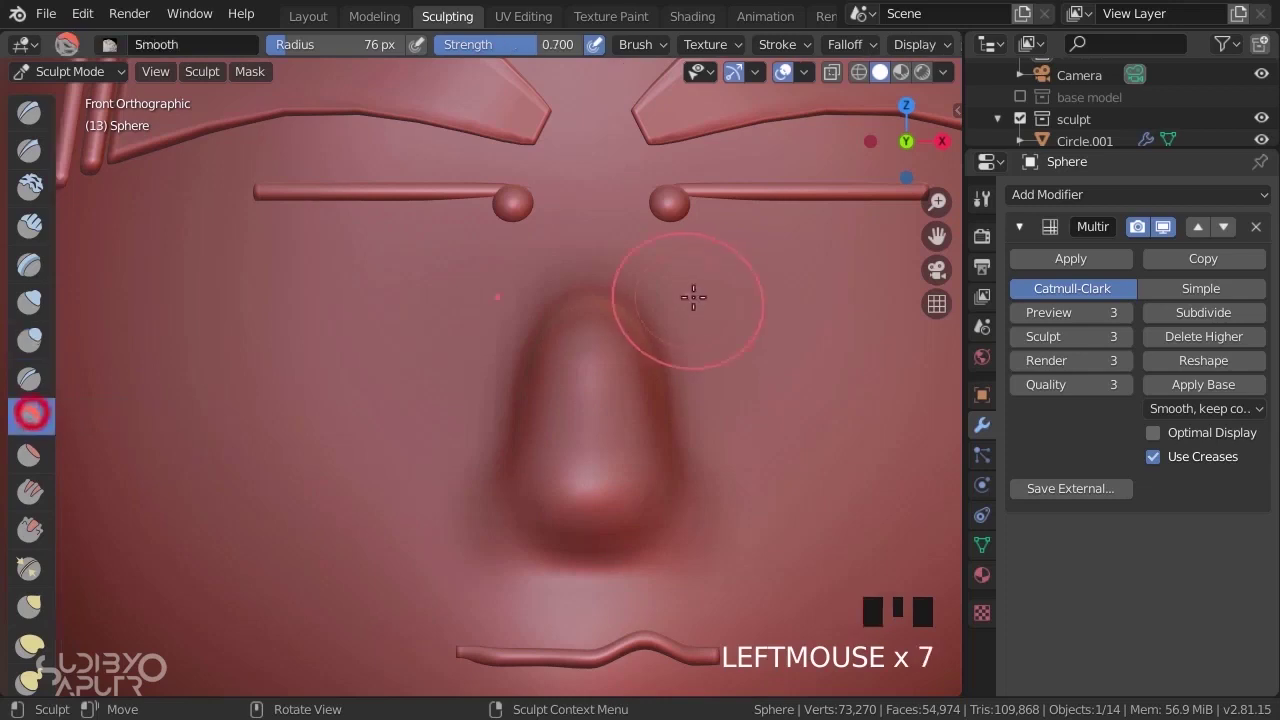
{"action": "left_click_drag", "start_coordinate": [691, 294], "coordinate": [634, 291]}
{"action": "key", "text": "ctrl+z"}
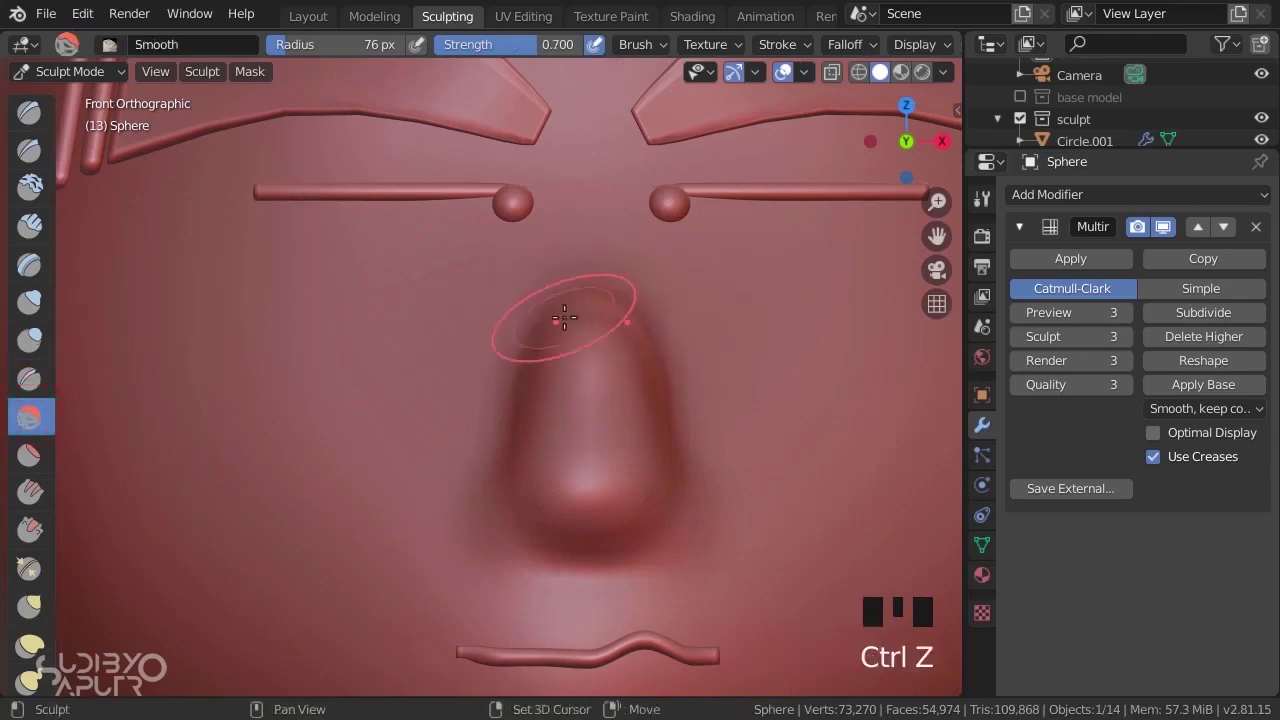
{"action": "key", "text": "shift+f"}
{"action": "left_click", "coordinate": [503, 276]}
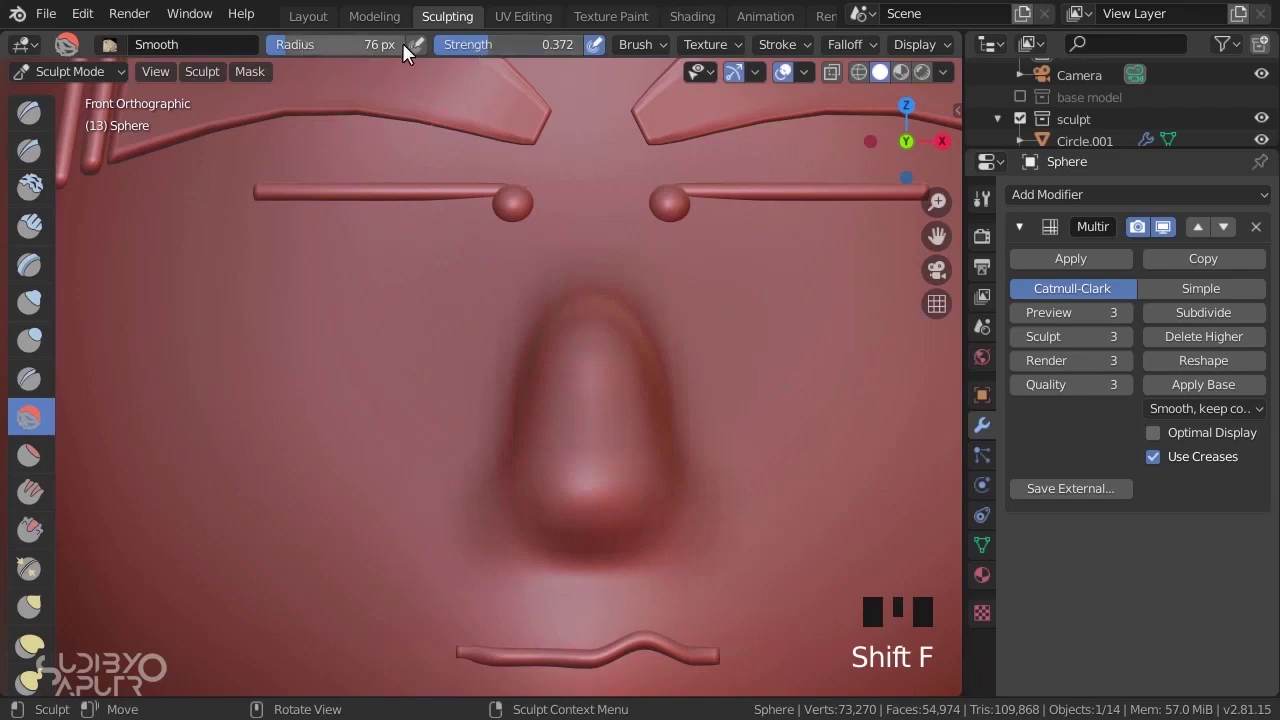
- Smooth the bridge, sides and tip of the nose so they blend into the face
{"action": "middle_click_drag", "start_coordinate": [631, 328], "coordinate": [511, 380]}
{"action": "scroll", "coordinate": [517, 486], "scroll_direction": "down", "scroll_amount": 4}
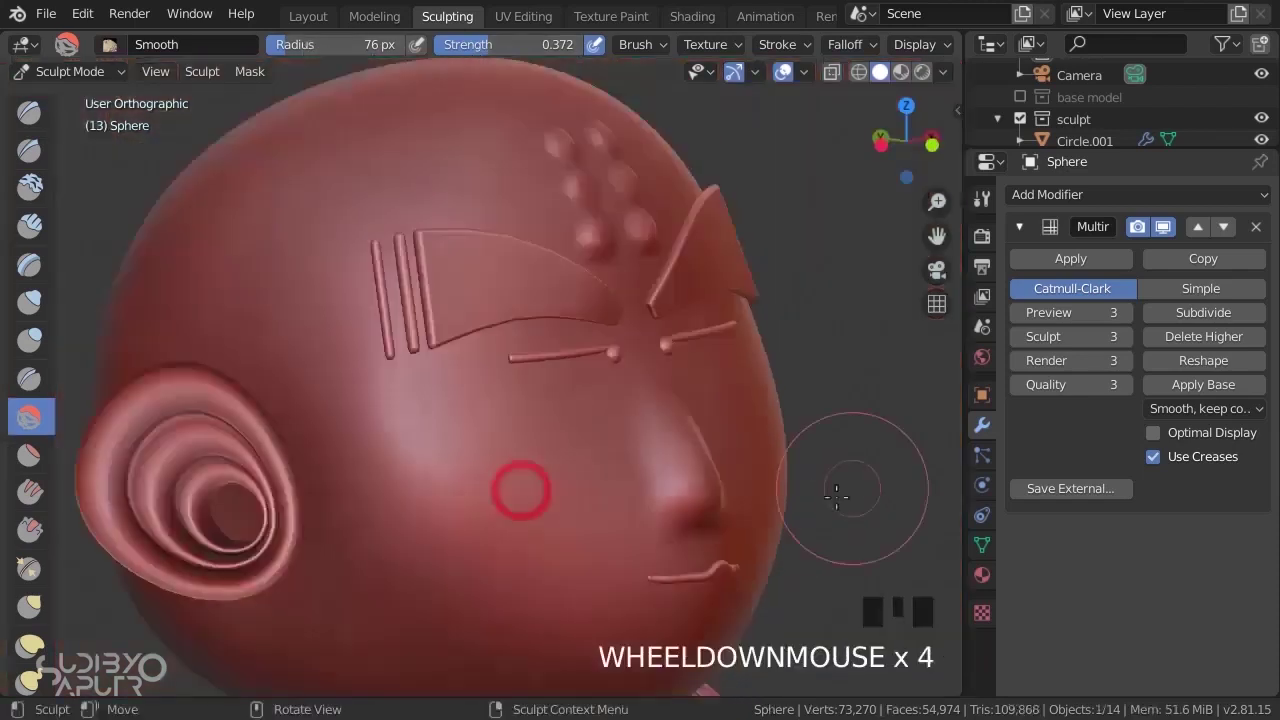
{"action": "mouse_move", "coordinate": [517, 486]}
{"action": "middle_mouse_down"}
{"action": "mouse_move", "coordinate": [621, 538]}
{"action": "mouse_move", "coordinate": [745, 435]}
{"action": "middle_mouse_up"}
{"action": "scroll", "coordinate": [749, 430], "scroll_direction": "up", "scroll_amount": 5}
{"action": "mouse_move", "coordinate": [766, 420]}
{"action": "left_mouse_down"}
{"action": "mouse_move", "coordinate": [714, 429]}
{"action": "mouse_move", "coordinate": [668, 476]}
{"action": "left_mouse_up"}
{"action": "left_click_drag", "start_coordinate": [658, 485], "coordinate": [751, 560]}
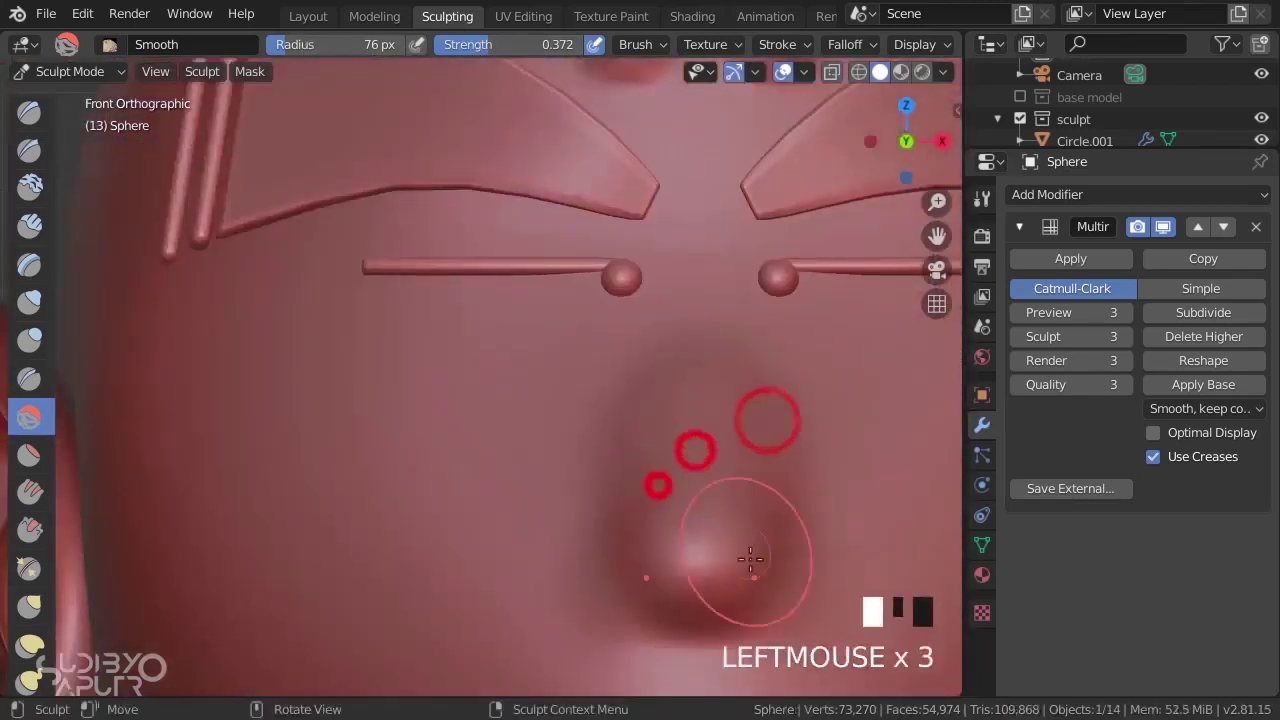
{"action": "middle_click_drag", "start_coordinate": [751, 560], "coordinate": [670, 474], "text": "shift"}
{"action": "mouse_move", "coordinate": [576, 458]}
{"action": "left_mouse_down"}
{"action": "mouse_move", "coordinate": [557, 529]}
{"action": "mouse_move", "coordinate": [700, 529]}
{"action": "left_mouse_up"}
{"action": "scroll", "coordinate": [586, 623], "scroll_direction": "down", "scroll_amount": 3}
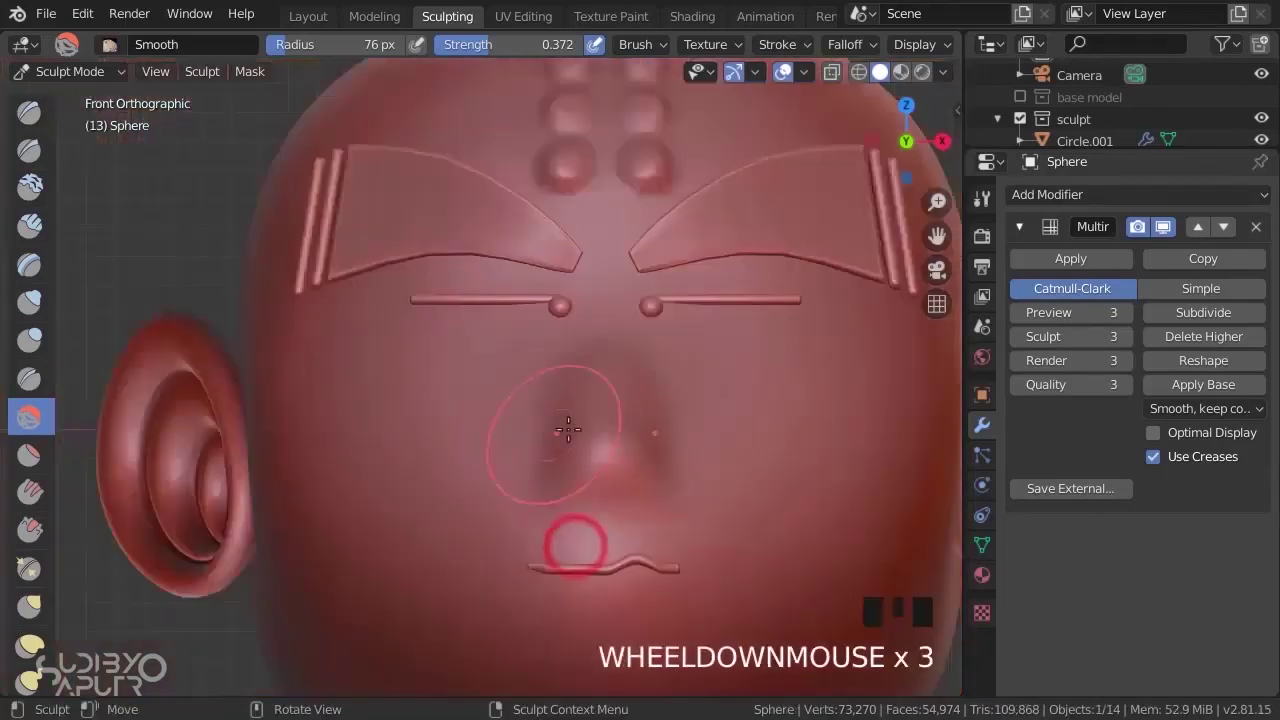
- Choose the Crease brush and carve creases along the sides and underneath the tip of the nose
{"action": "key", "text": "KP_1"}
{"action": "left_click", "coordinate": [30, 378]}
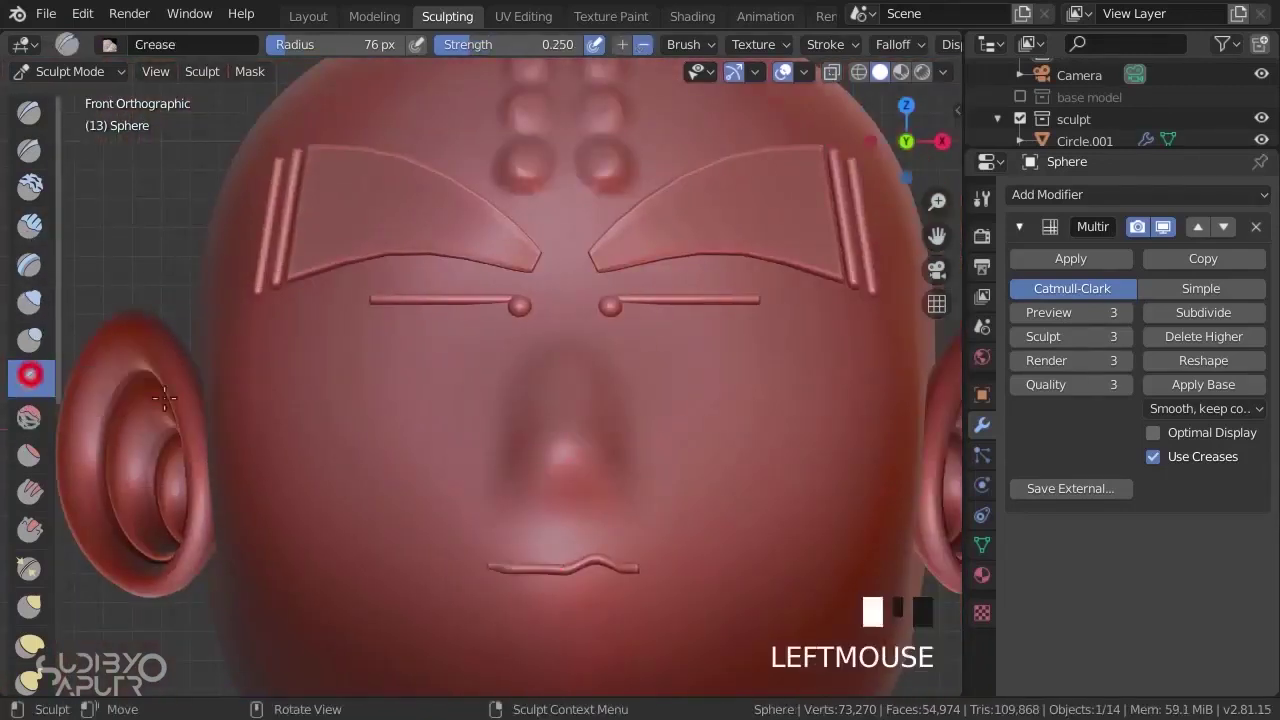
{"action": "left_click_drag", "start_coordinate": [586, 431], "coordinate": [562, 398]}
{"action": "left_click_drag", "start_coordinate": [560, 452], "coordinate": [562, 464]}
{"action": "left_click_drag", "start_coordinate": [623, 466], "coordinate": [582, 492]}
{"action": "left_click_drag", "start_coordinate": [637, 466], "coordinate": [585, 505]}
{"action": "left_click_drag", "start_coordinate": [649, 506], "coordinate": [548, 530]}
{"action": "left_click_drag", "start_coordinate": [611, 515], "coordinate": [469, 515]}
- Carve a wide curved fold across the chin below the mouth with Crease strokes, undoing the first trial stroke
{"action": "scroll", "coordinate": [650, 460], "scroll_direction": "down", "scroll_amount": 2}
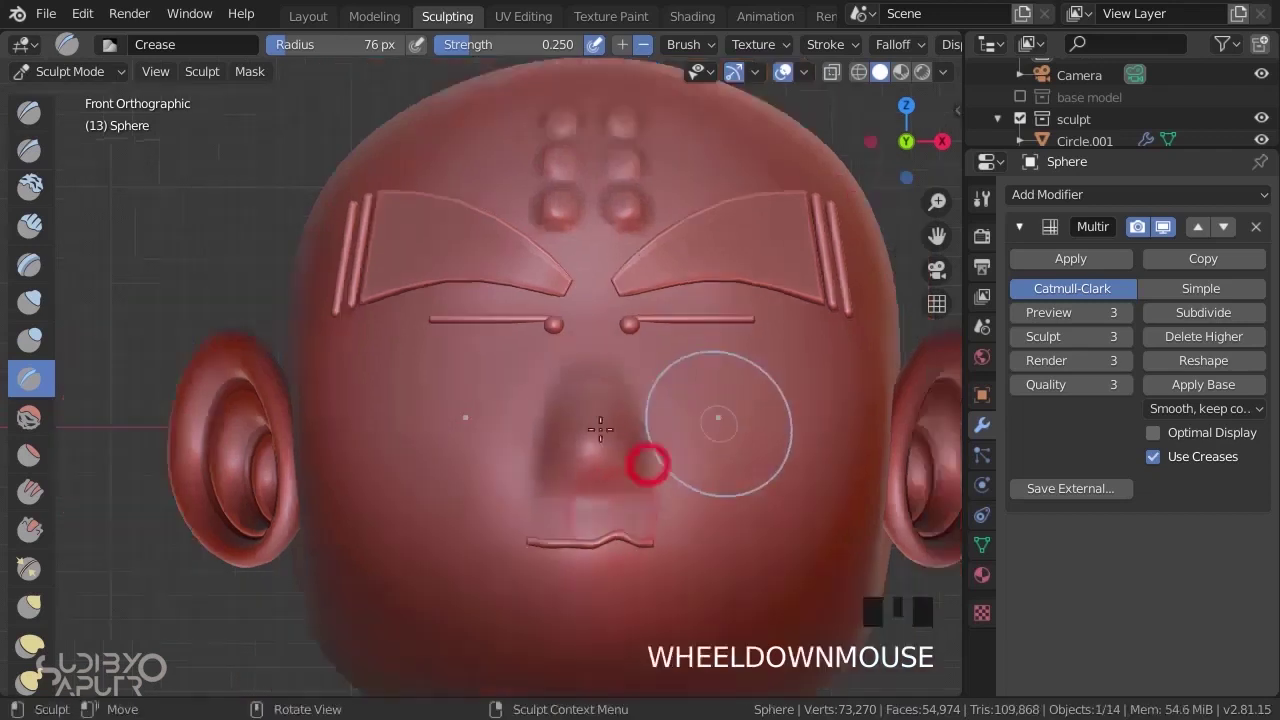
{"action": "mouse_move", "coordinate": [650, 460]}
{"action": "middle_mouse_down"}
{"action": "mouse_move", "coordinate": [680, 463]}
{"action": "mouse_move", "coordinate": [594, 457]}
{"action": "middle_mouse_up"}
{"action": "key", "text": "KP_1"}
{"action": "scroll", "coordinate": [777, 569], "scroll_direction": "up", "scroll_amount": 5}
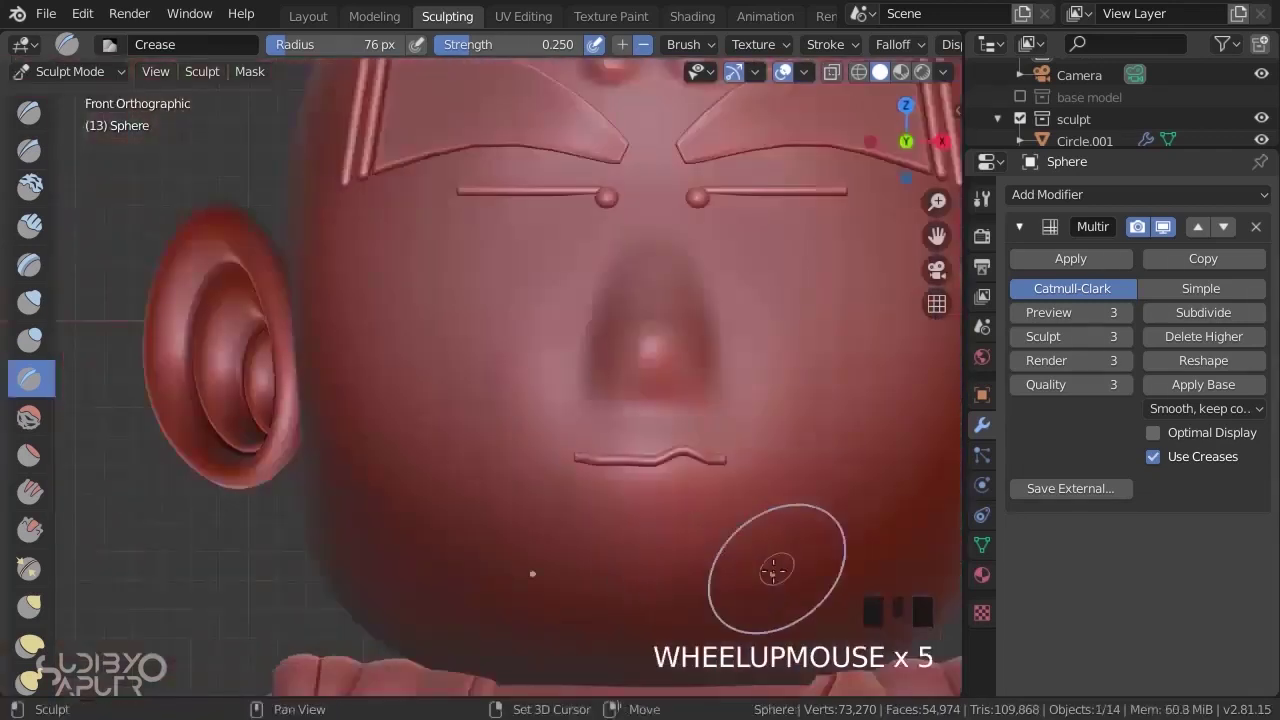
{"action": "middle_click_drag", "start_coordinate": [709, 540], "coordinate": [563, 366], "text": "shift"}
{"action": "left_click_drag", "start_coordinate": [429, 354], "coordinate": [614, 357]}
{"action": "scroll", "coordinate": [553, 427], "scroll_direction": "up", "scroll_amount": 3}
{"action": "key", "text": "ctrl+z"}
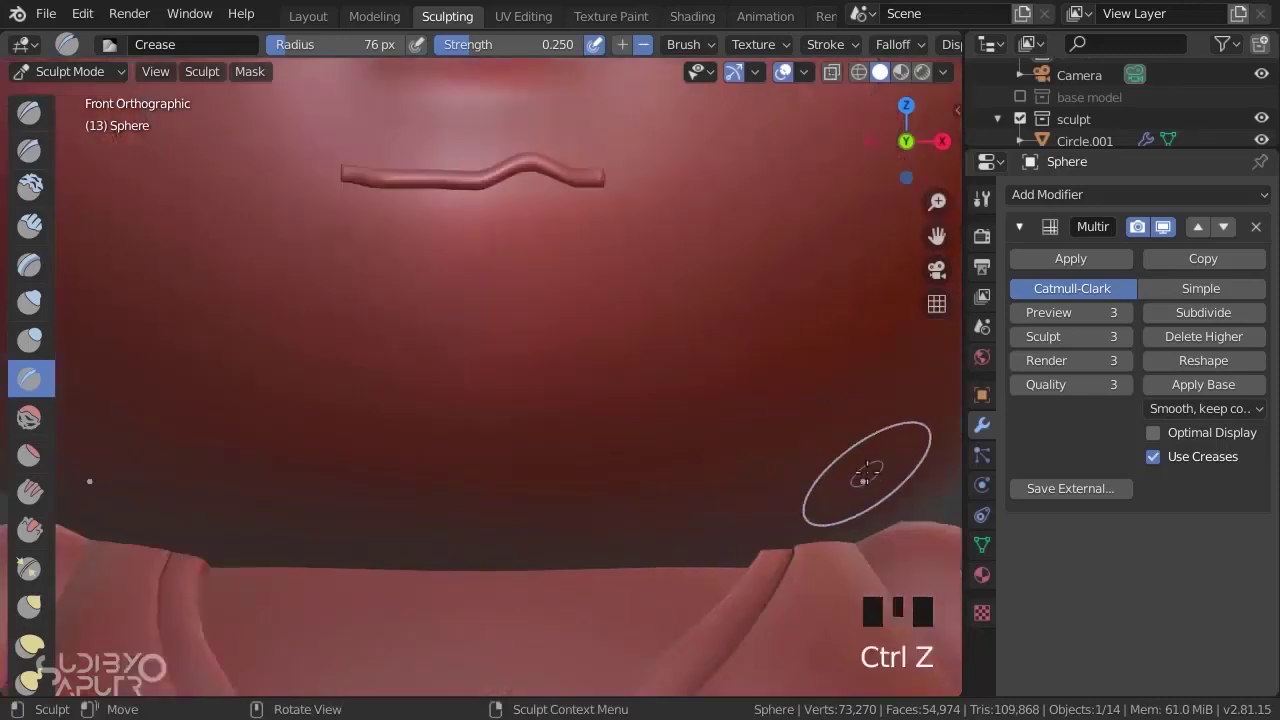
{"action": "left_click_drag", "start_coordinate": [857, 463], "coordinate": [277, 417]}
{"action": "mouse_move", "coordinate": [809, 409]}
{"action": "left_mouse_down"}
{"action": "mouse_move", "coordinate": [171, 446]}
{"action": "mouse_move", "coordinate": [829, 489]}
{"action": "left_mouse_up"}
{"action": "left_click_drag", "start_coordinate": [752, 416], "coordinate": [155, 457]}
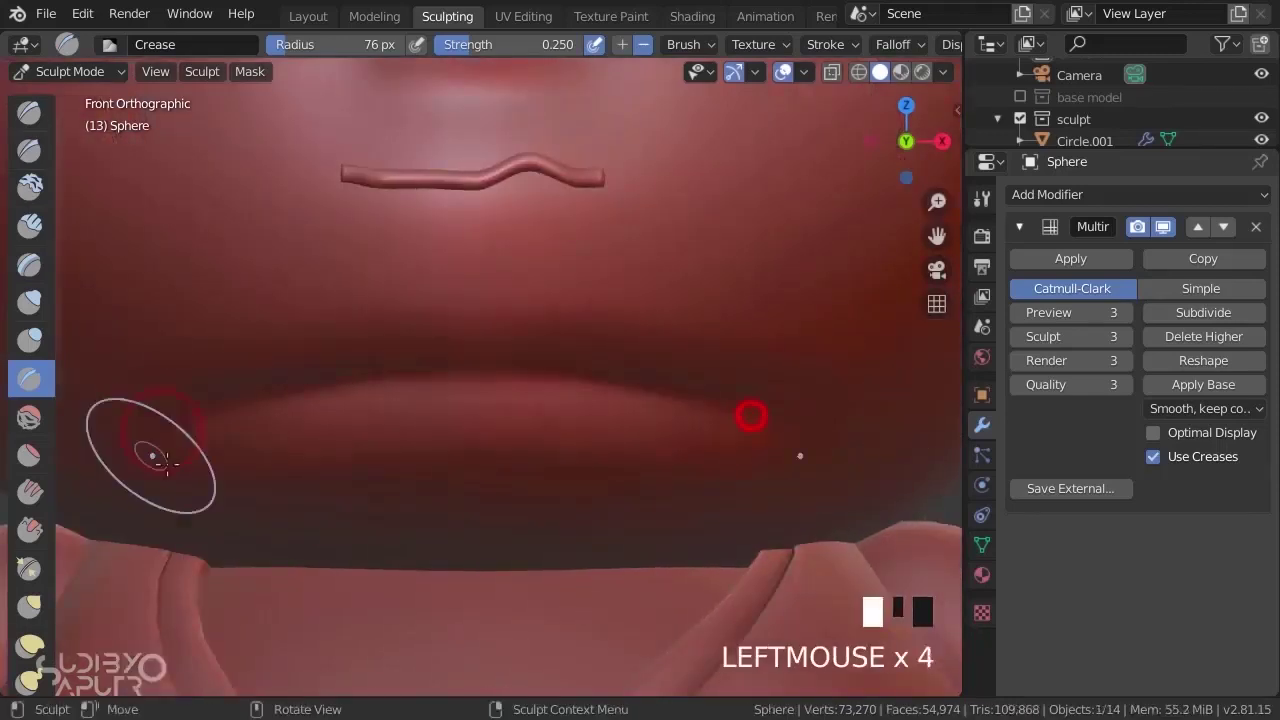
- Choose the Pinch/Magnify brush and sharpen the upper edge of the chin fold
{"action": "left_click", "coordinate": [29, 568]}
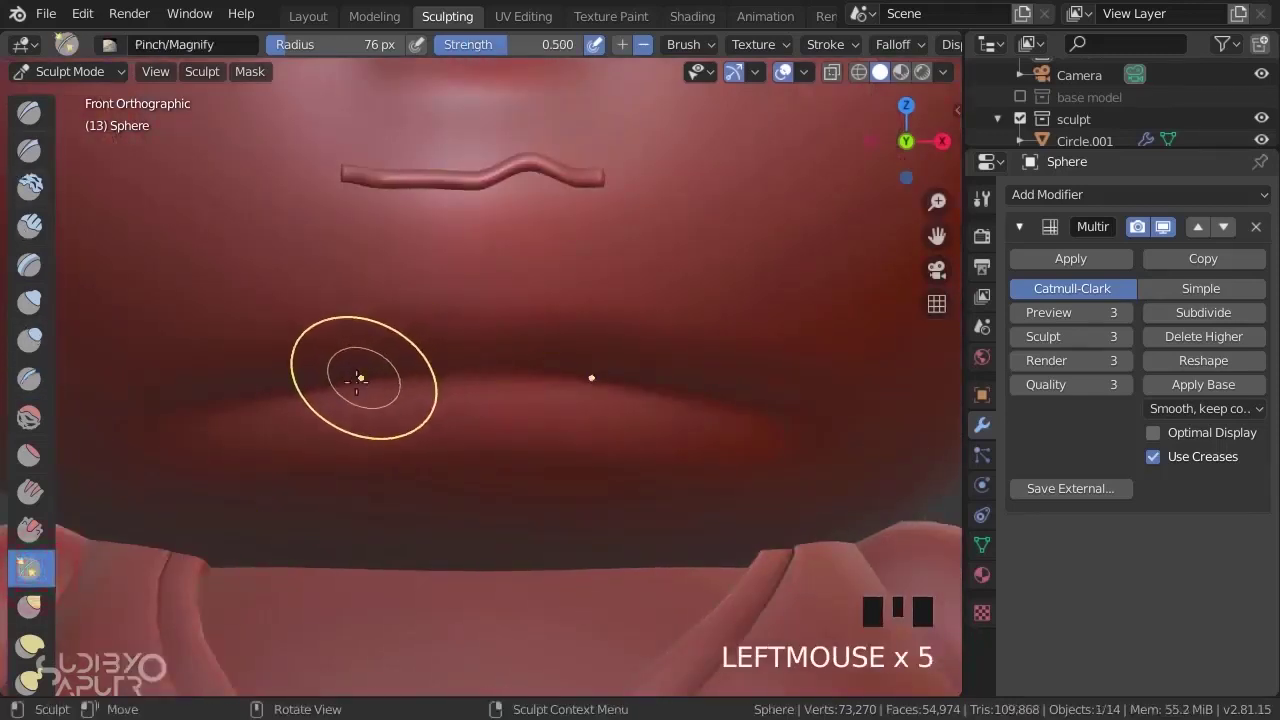
{"action": "left_click_drag", "start_coordinate": [363, 374], "coordinate": [344, 388]}
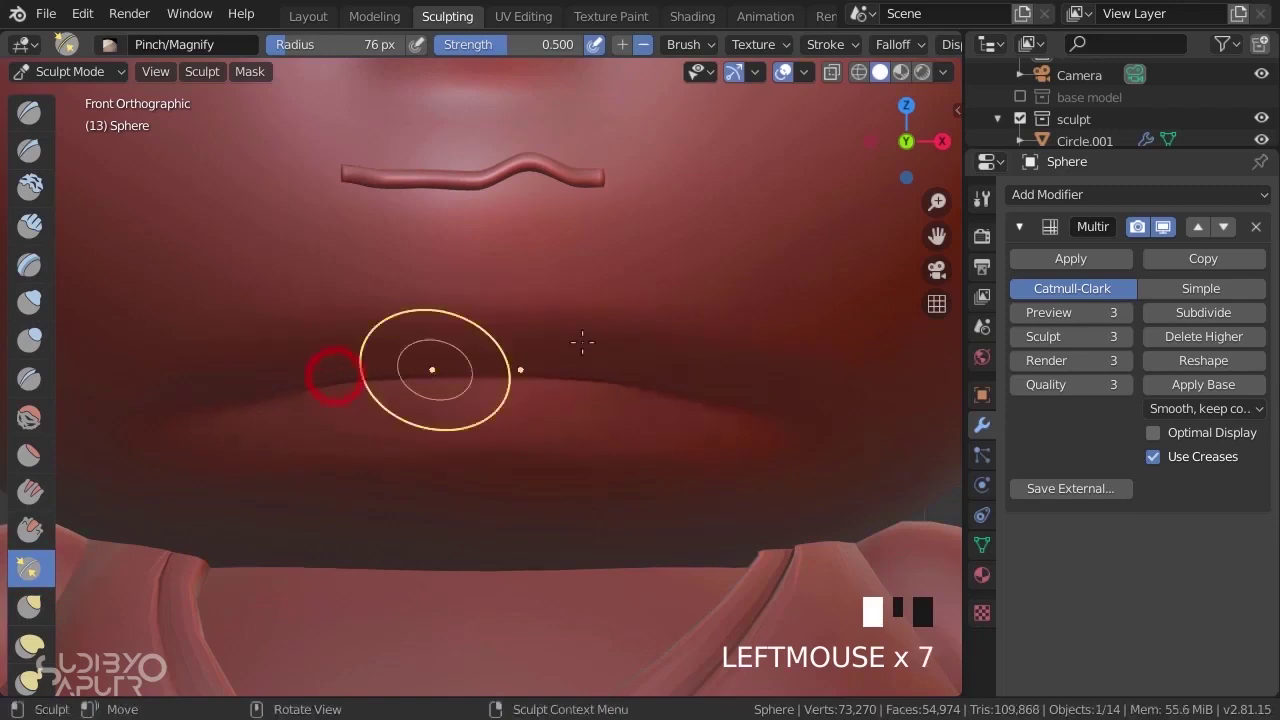
{"action": "middle_click_drag", "start_coordinate": [582, 342], "coordinate": [417, 391]}
{"action": "left_click", "coordinate": [380, 397]}
{"action": "left_click", "coordinate": [440, 440]}
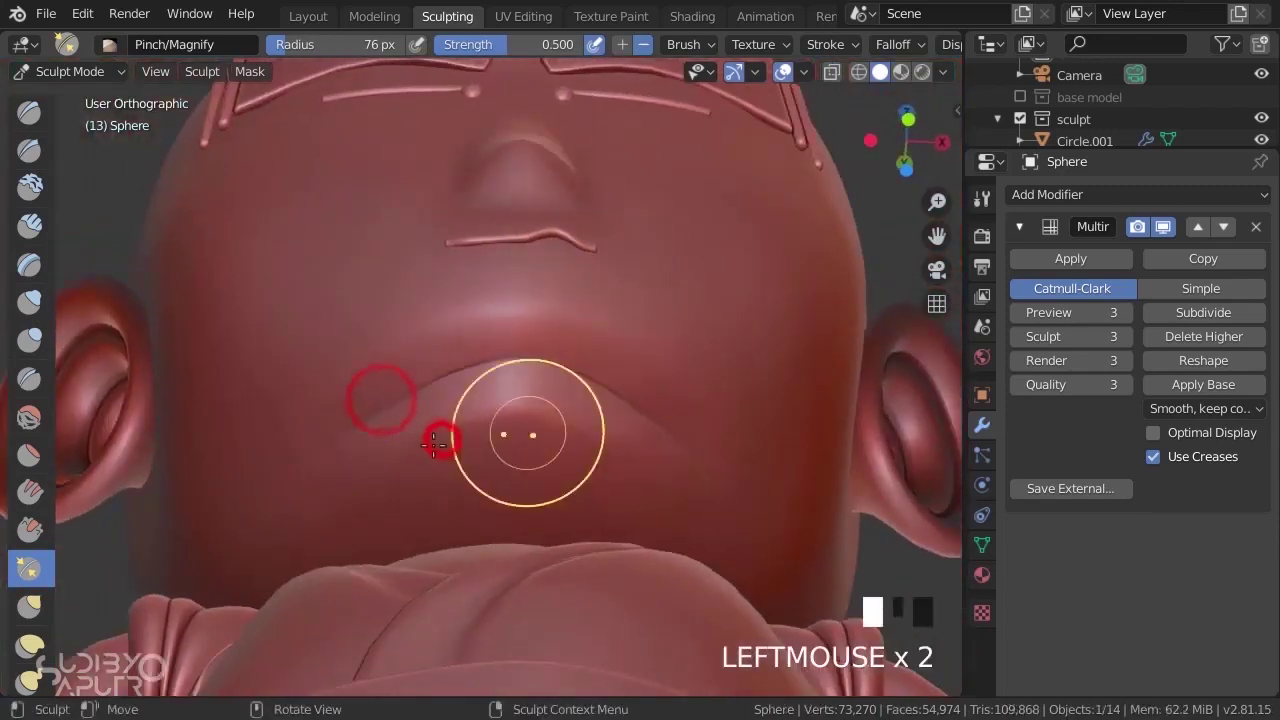
- Pinch the lower edge of the nose to make it crisper
{"action": "scroll", "coordinate": [631, 403], "scroll_direction": "down", "scroll_amount": 2}
{"action": "mouse_move", "coordinate": [631, 403]}
{"action": "middle_mouse_down"}
{"action": "mouse_move", "coordinate": [523, 460]}
{"action": "mouse_move", "coordinate": [637, 421]}
{"action": "mouse_move", "coordinate": [738, 424]}
{"action": "middle_mouse_up"}
{"action": "scroll", "coordinate": [722, 400], "scroll_direction": "up", "scroll_amount": 5}
{"action": "mouse_move", "coordinate": [722, 380]}
{"action": "middle_mouse_down", "text": "shift"}
{"action": "mouse_move", "coordinate": [694, 429]}
{"action": "mouse_move", "coordinate": [670, 415]}
{"action": "middle_mouse_up", "text": "shift"}
{"action": "scroll", "coordinate": [670, 415], "scroll_direction": "up", "scroll_amount": 6}
{"action": "mouse_move", "coordinate": [657, 405]}
{"action": "left_mouse_down"}
{"action": "mouse_move", "coordinate": [626, 357]}
{"action": "mouse_move", "coordinate": [651, 440]}
{"action": "mouse_move", "coordinate": [562, 442]}
{"action": "left_mouse_up"}
- Pinch around the edges of the lowest pair of forehead bumps
{"action": "scroll", "coordinate": [570, 310], "scroll_direction": "down", "scroll_amount": 3}
{"action": "middle_click_drag", "start_coordinate": [550, 220], "coordinate": [543, 446], "text": "shift"}
{"action": "middle_click_drag", "start_coordinate": [543, 330], "coordinate": [546, 375]}
{"action": "scroll", "coordinate": [550, 320], "scroll_direction": "up", "scroll_amount": 8}
{"action": "left_click_drag", "start_coordinate": [573, 321], "coordinate": [464, 328]}
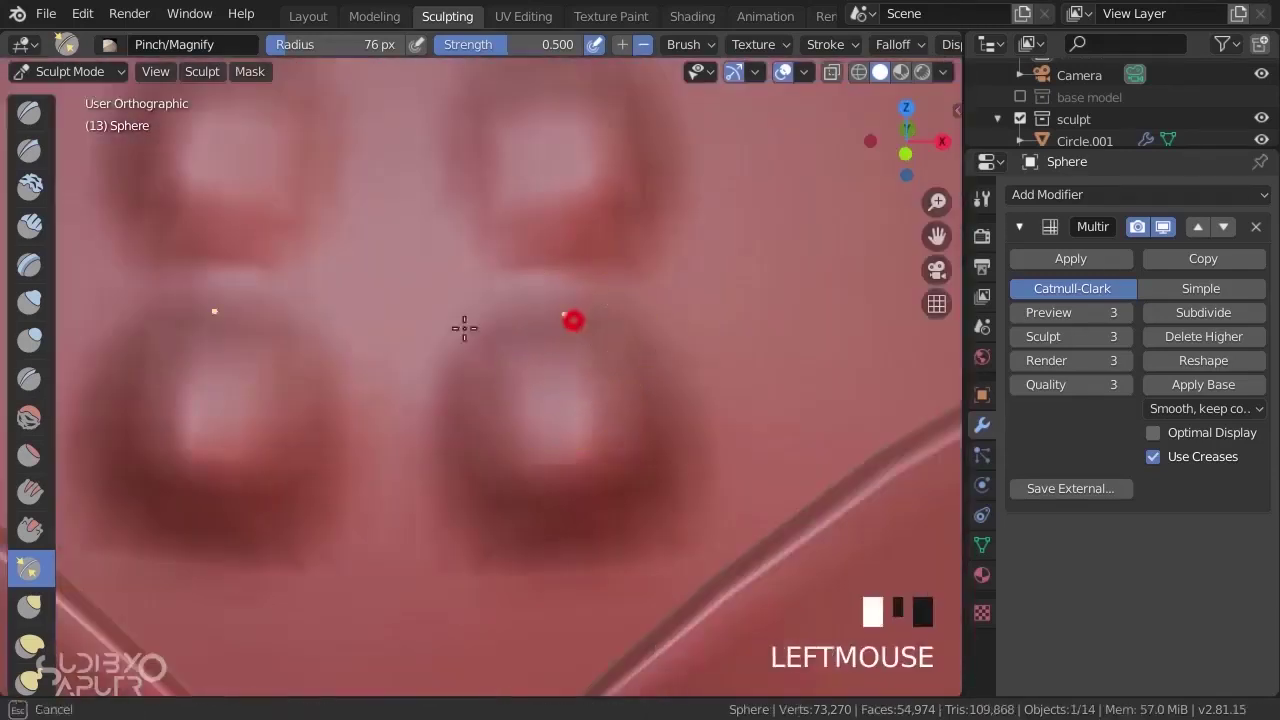
{"action": "left_click_drag", "start_coordinate": [688, 380], "coordinate": [375, 376]}
- Enlarge the Pinch/Magnify brush radius to 190 px and tighten the edges of the forehead bumps up to the top pair
{"action": "key", "text": "f"}
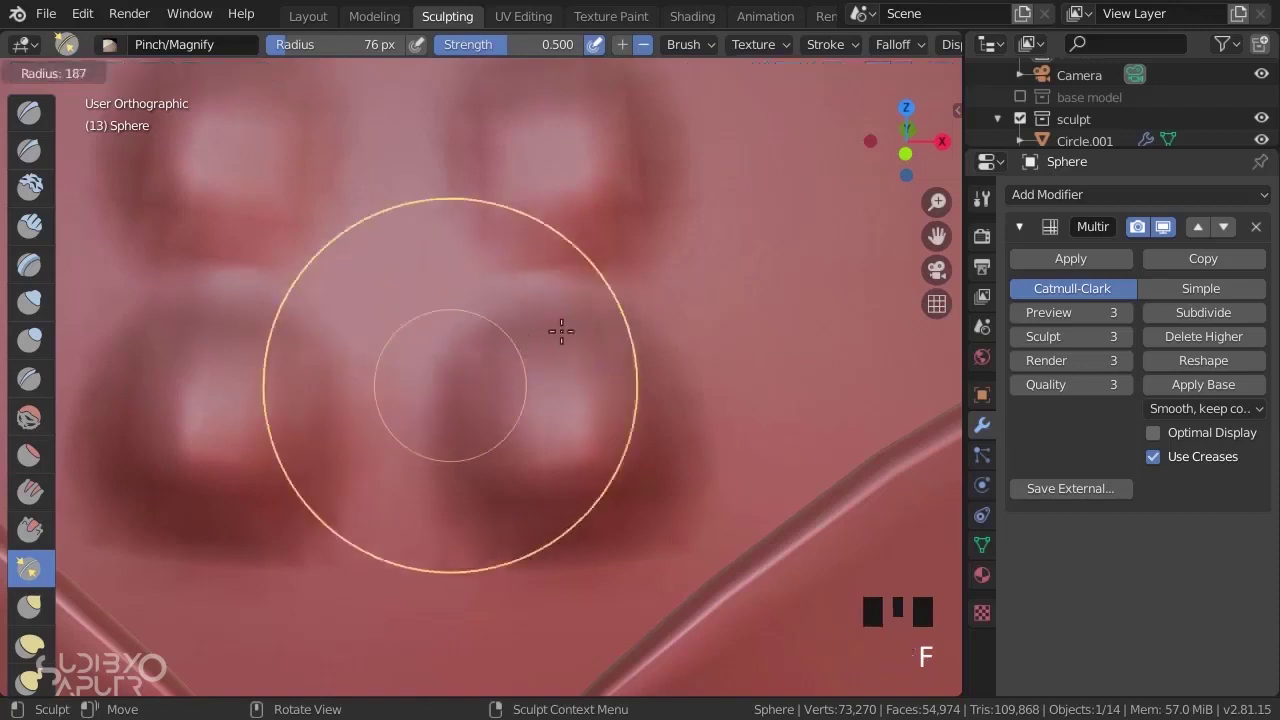
{"action": "left_click", "coordinate": [566, 320]}
{"action": "left_click_drag", "start_coordinate": [503, 297], "coordinate": [447, 344]}
{"action": "scroll", "coordinate": [560, 220], "scroll_direction": "down", "scroll_amount": 1}
{"action": "middle_click_drag", "start_coordinate": [573, 146], "coordinate": [549, 443], "text": "shift"}
{"action": "mouse_move", "coordinate": [537, 396]}
{"action": "left_mouse_down"}
{"action": "mouse_move", "coordinate": [498, 212]}
{"action": "mouse_move", "coordinate": [457, 186]}
{"action": "left_mouse_up"}
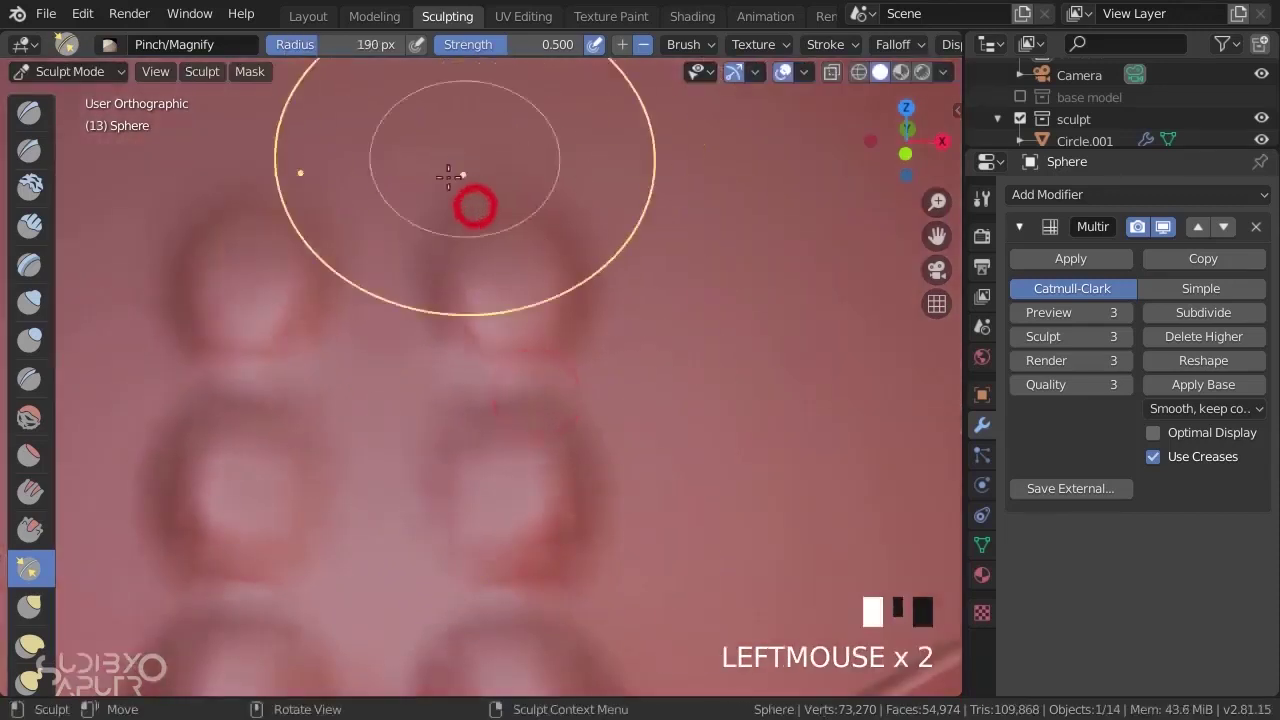
- Leave sculpting of the head and make the eyebrow object active in Object Mode
{"action": "scroll", "coordinate": [586, 529], "scroll_direction": "down", "scroll_amount": 12}
{"action": "scroll", "coordinate": [543, 371], "scroll_direction": "up", "scroll_amount": 2}
{"action": "mouse_move", "coordinate": [543, 371]}
{"action": "middle_mouse_down"}
{"action": "mouse_move", "coordinate": [706, 330]}
{"action": "mouse_move", "coordinate": [420, 337]}
{"action": "middle_mouse_up"}
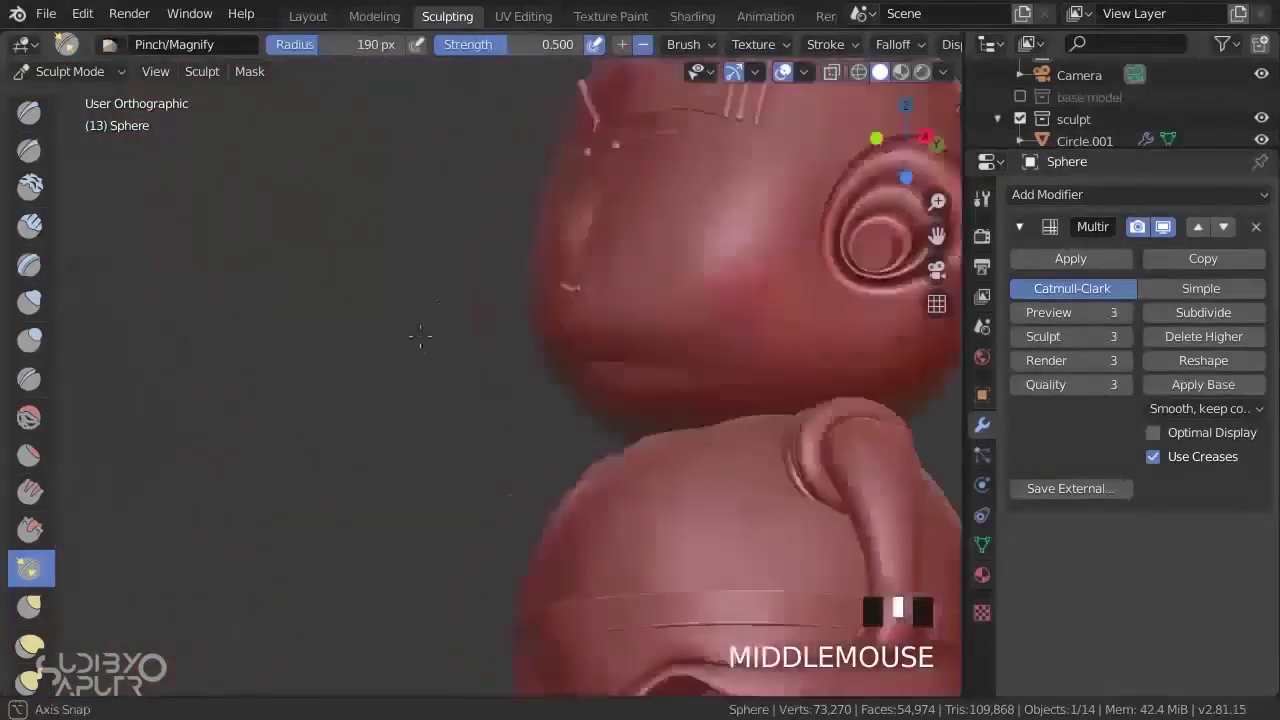
{"action": "key", "text": "KP_1"}
{"action": "middle_click_drag", "start_coordinate": [790, 393], "coordinate": [494, 393], "text": "shift"}
{"action": "middle_click_drag", "start_coordinate": [499, 272], "coordinate": [600, 343], "text": "shift"}
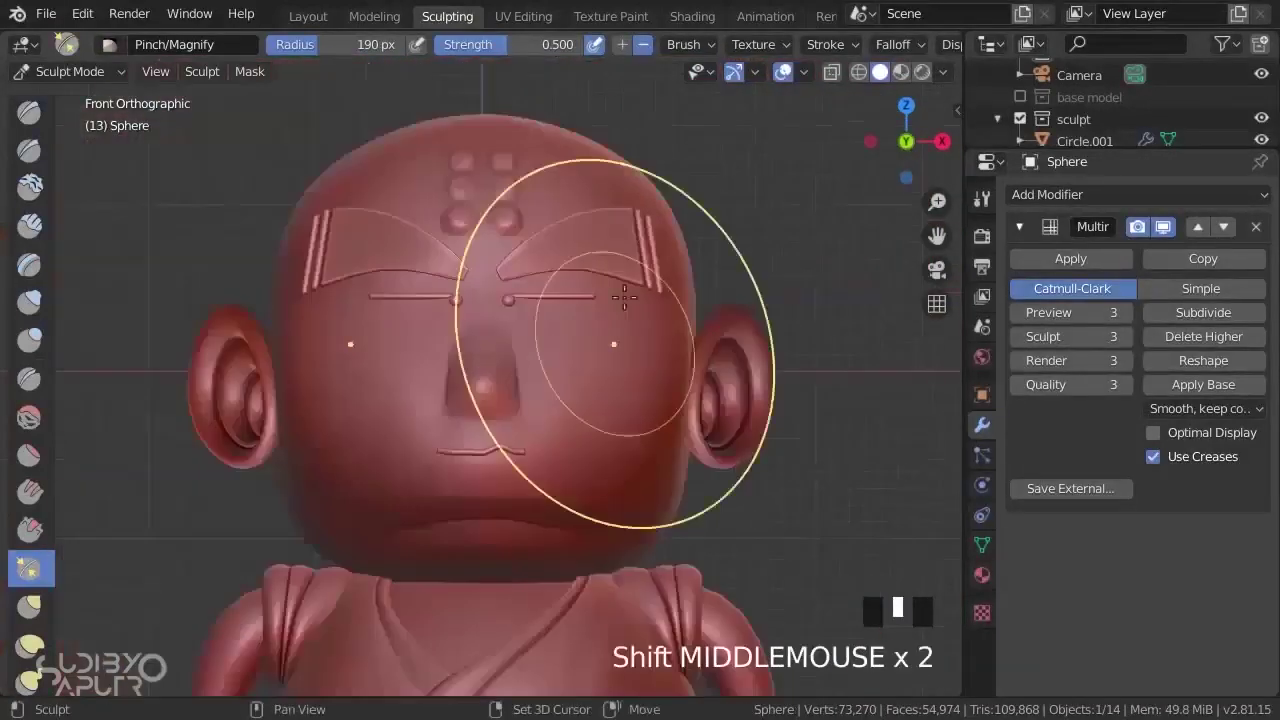
{"action": "scroll", "coordinate": [523, 240], "scroll_direction": "up", "scroll_amount": 3}
{"action": "middle_click_drag", "start_coordinate": [600, 237], "coordinate": [665, 276], "text": "shift"}
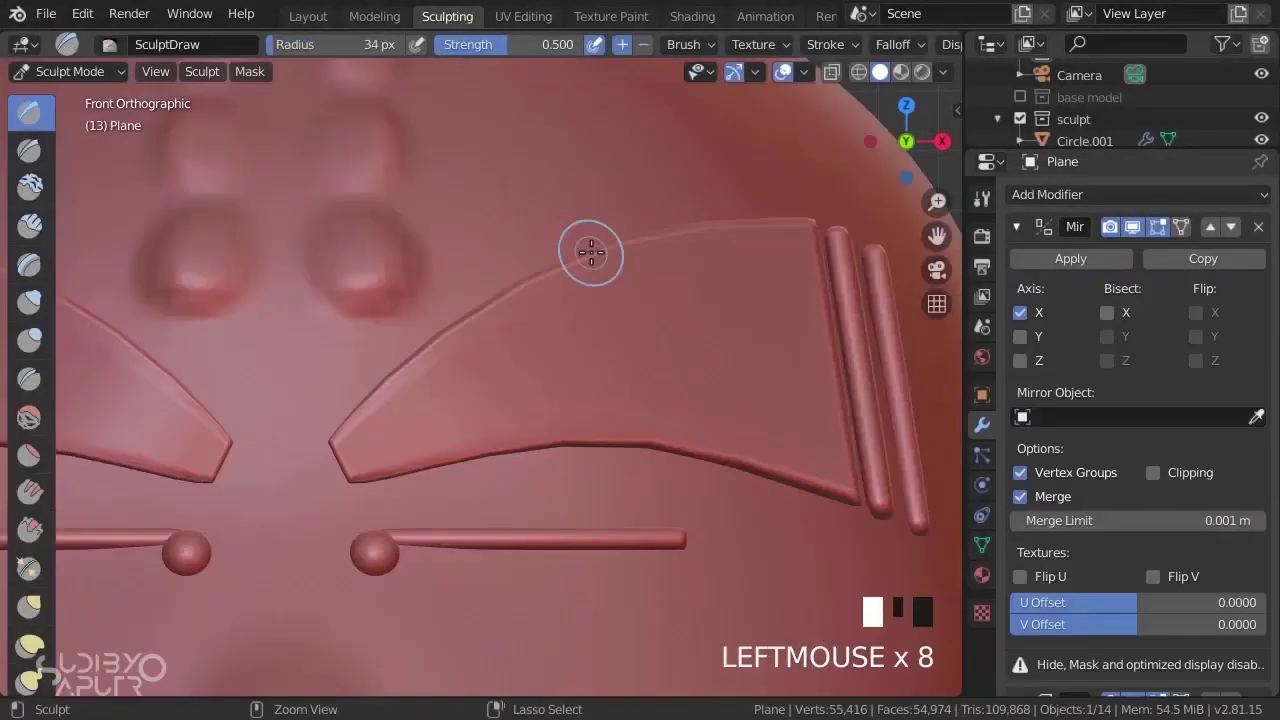
{"action": "key", "text": "ctrl+Tab"}
{"action": "left_click", "coordinate": [361, 289]}
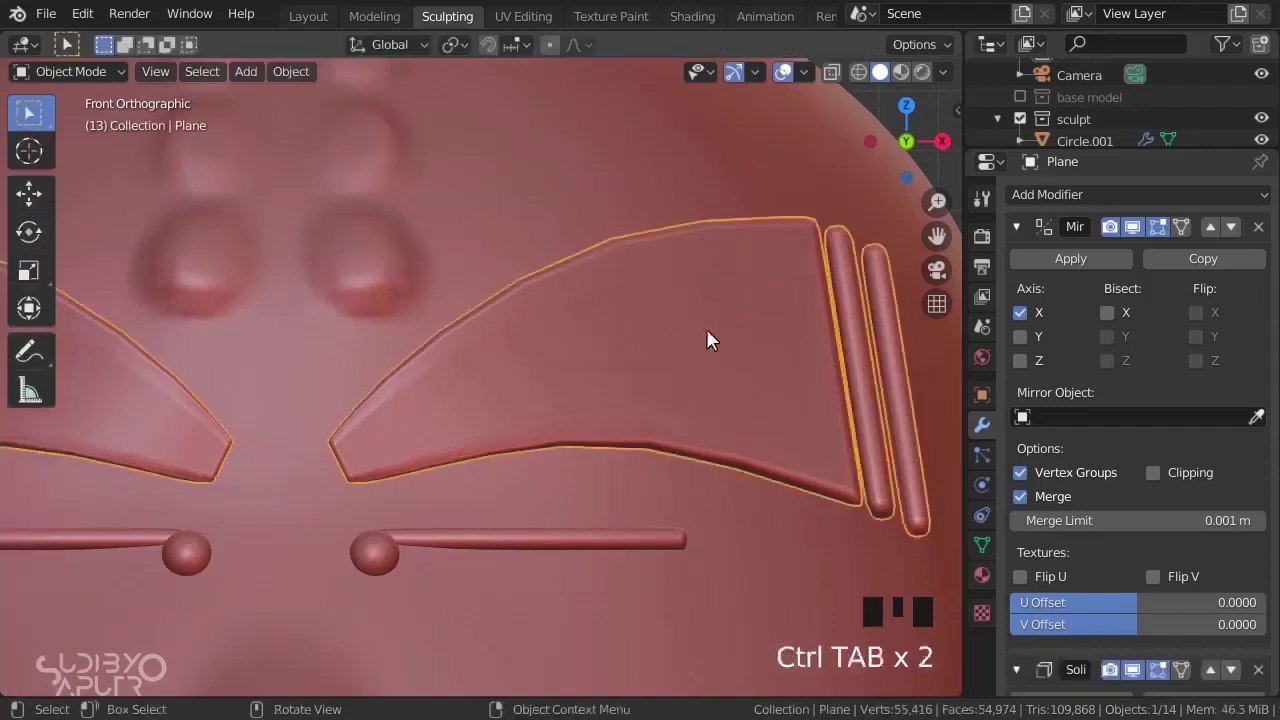
- Apply the eyebrow object's Mirror and Solidify modifiers
{"action": "scroll", "coordinate": [526, 333], "scroll_direction": "down", "scroll_amount": 4}
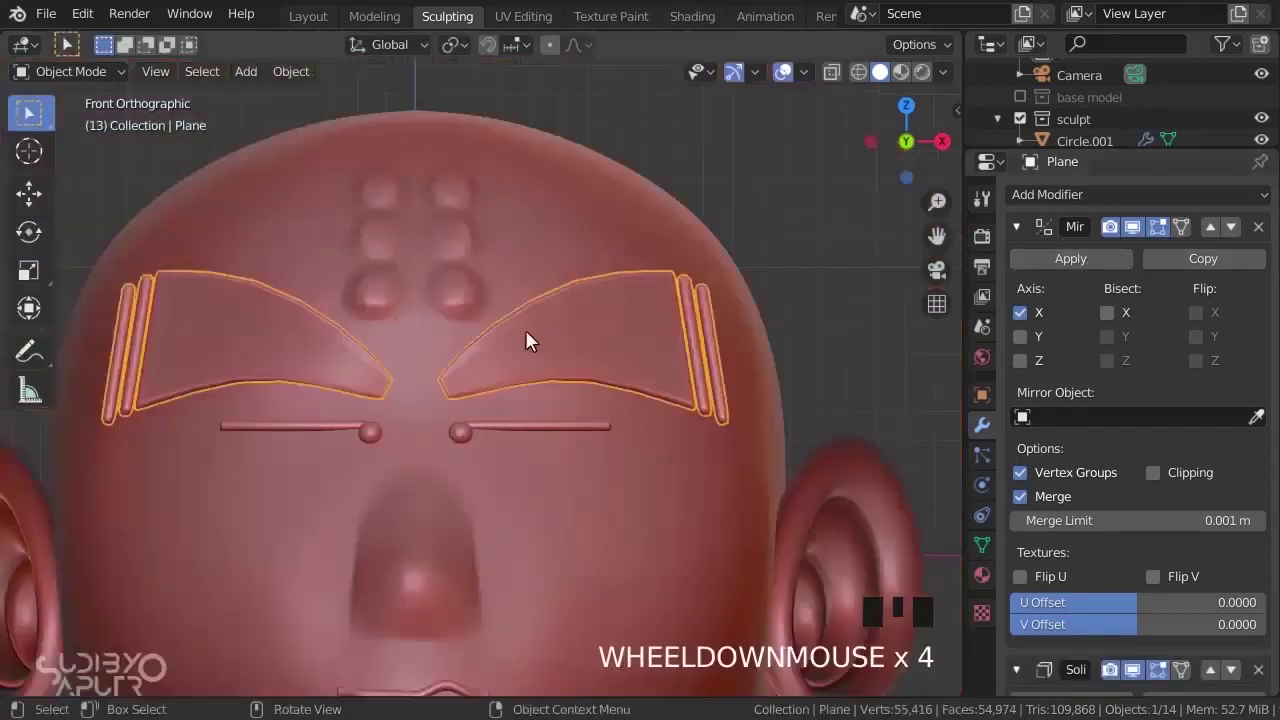
{"action": "scroll", "coordinate": [645, 360], "scroll_direction": "up", "scroll_amount": 3}
{"action": "scroll", "coordinate": [586, 286], "scroll_direction": "down", "scroll_amount": 6}
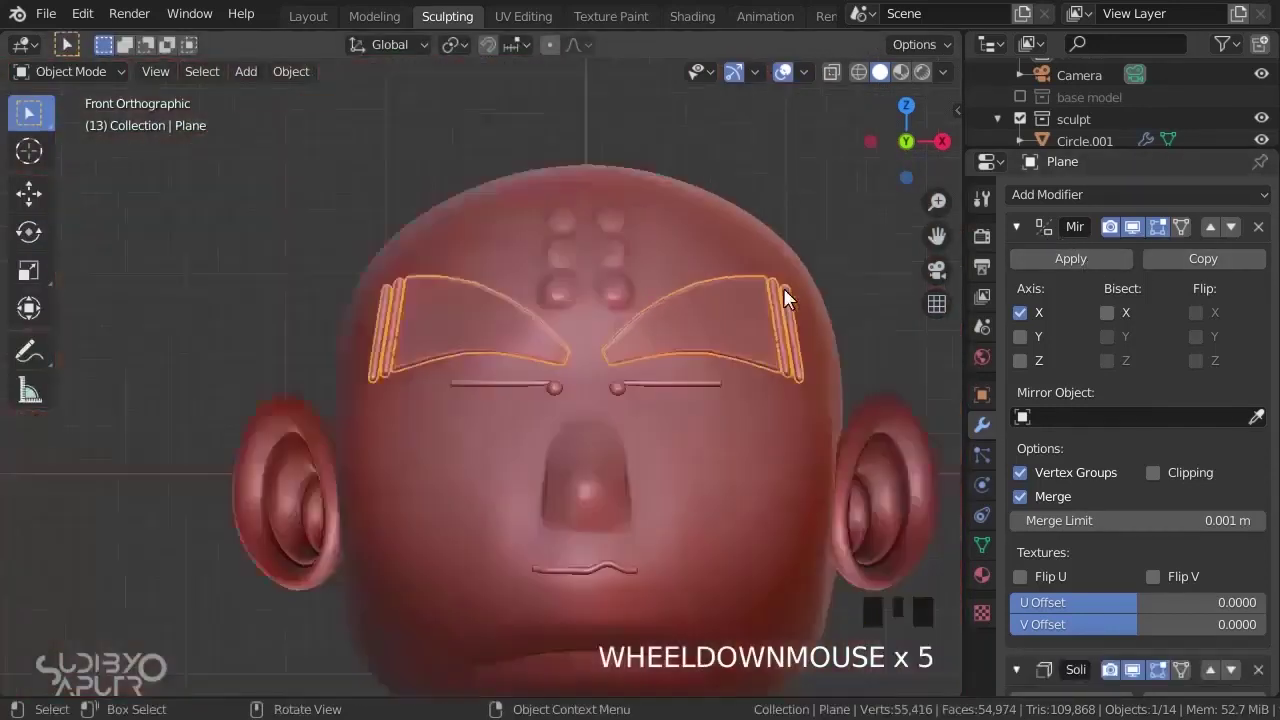
{"action": "scroll", "coordinate": [1105, 542], "scroll_direction": "down", "scroll_amount": 8}
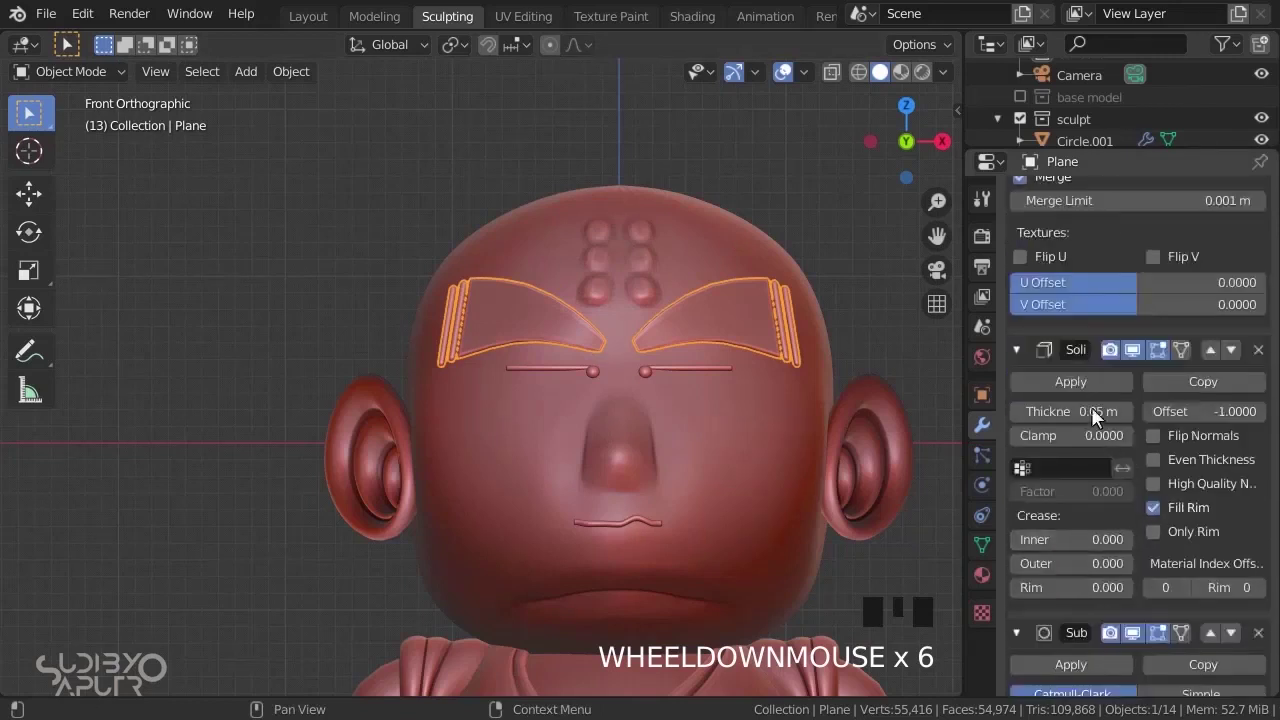
{"action": "scroll", "coordinate": [640, 315], "scroll_direction": "up", "scroll_amount": 4}
{"action": "middle_click_drag", "start_coordinate": [727, 337], "coordinate": [740, 368]}
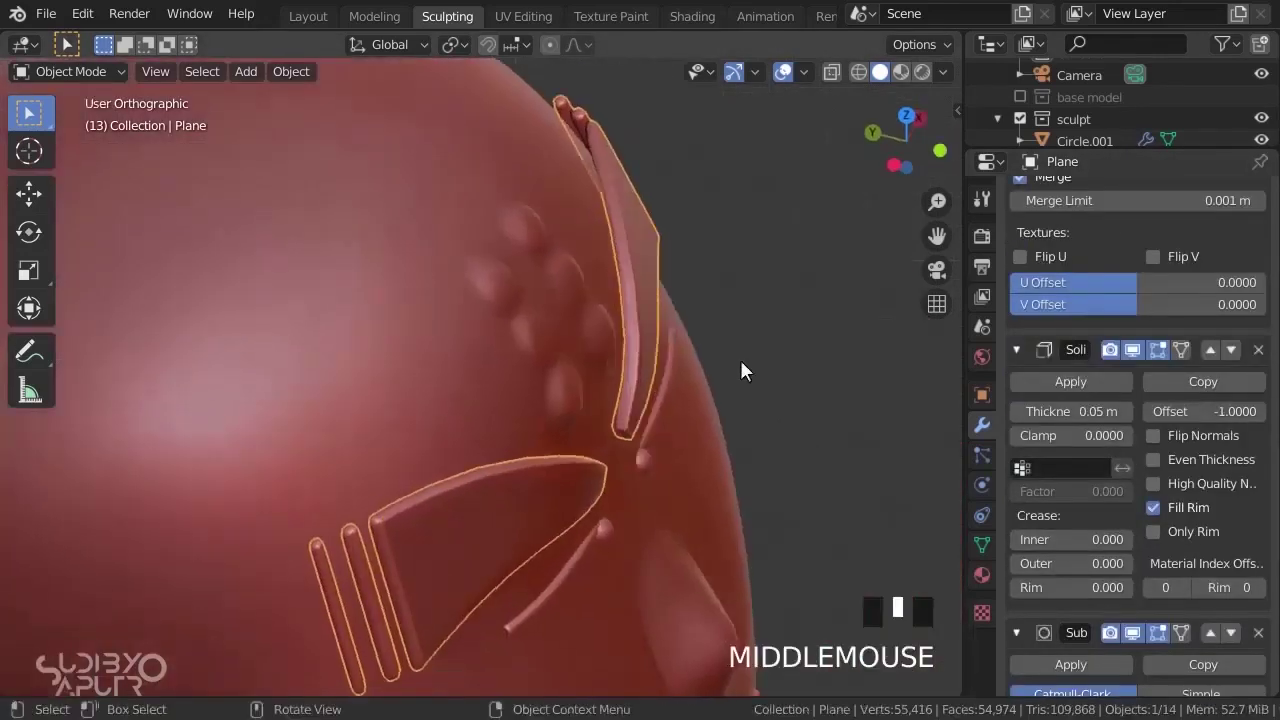
{"action": "key", "text": "KP_1"}
{"action": "middle_click_drag", "start_coordinate": [686, 420], "coordinate": [556, 438], "text": "shift"}
{"action": "scroll", "coordinate": [1026, 260], "scroll_direction": "up", "scroll_amount": 8}
{"action": "left_click", "coordinate": [1072, 258]}
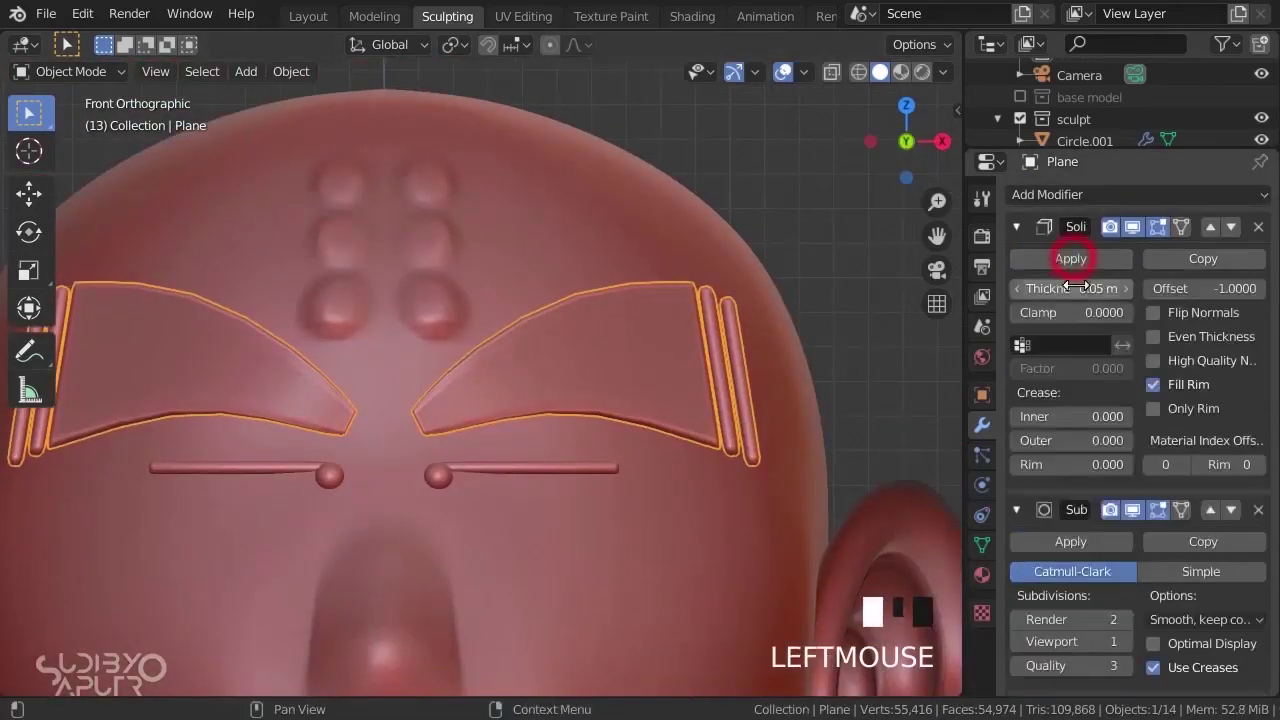
{"action": "left_click", "coordinate": [1082, 260]}
- Undo a trial application of the eyebrows' Subdivision Surface modifier and remove that modifier instead
{"action": "left_click", "coordinate": [1094, 256]}
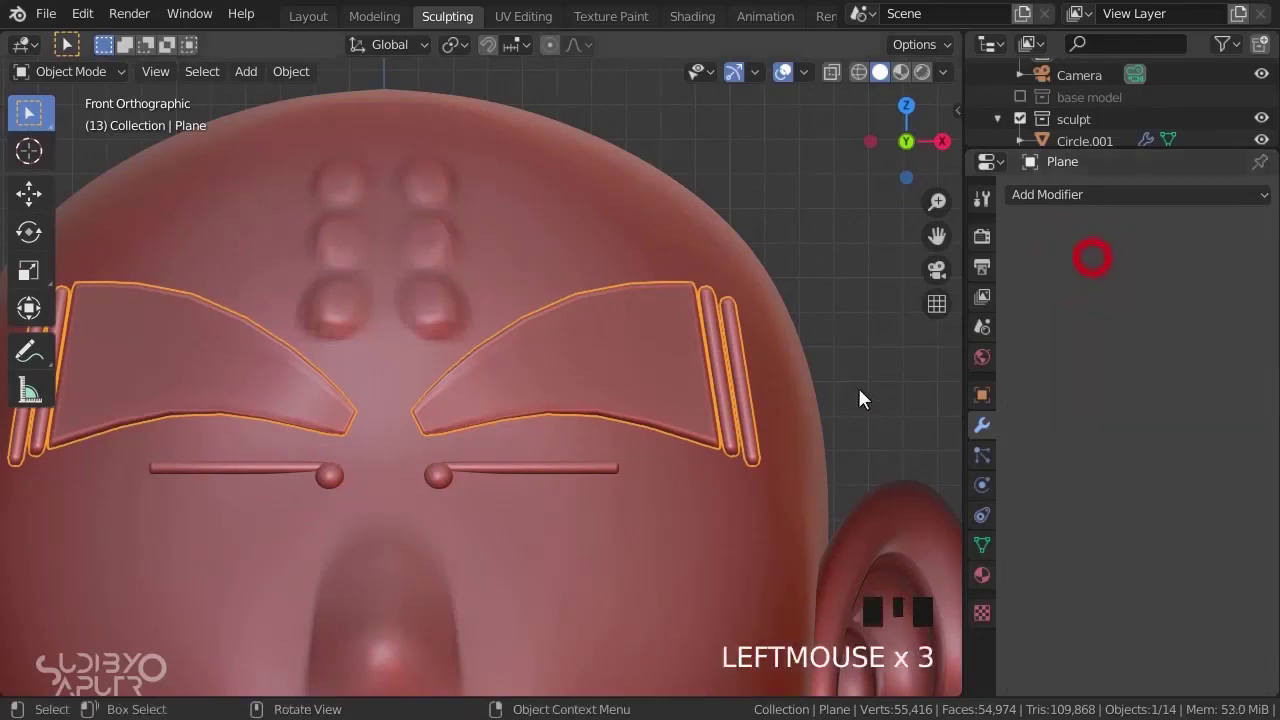
{"action": "key", "text": "ctrl+z"}
{"action": "left_click", "coordinate": [1258, 228]}
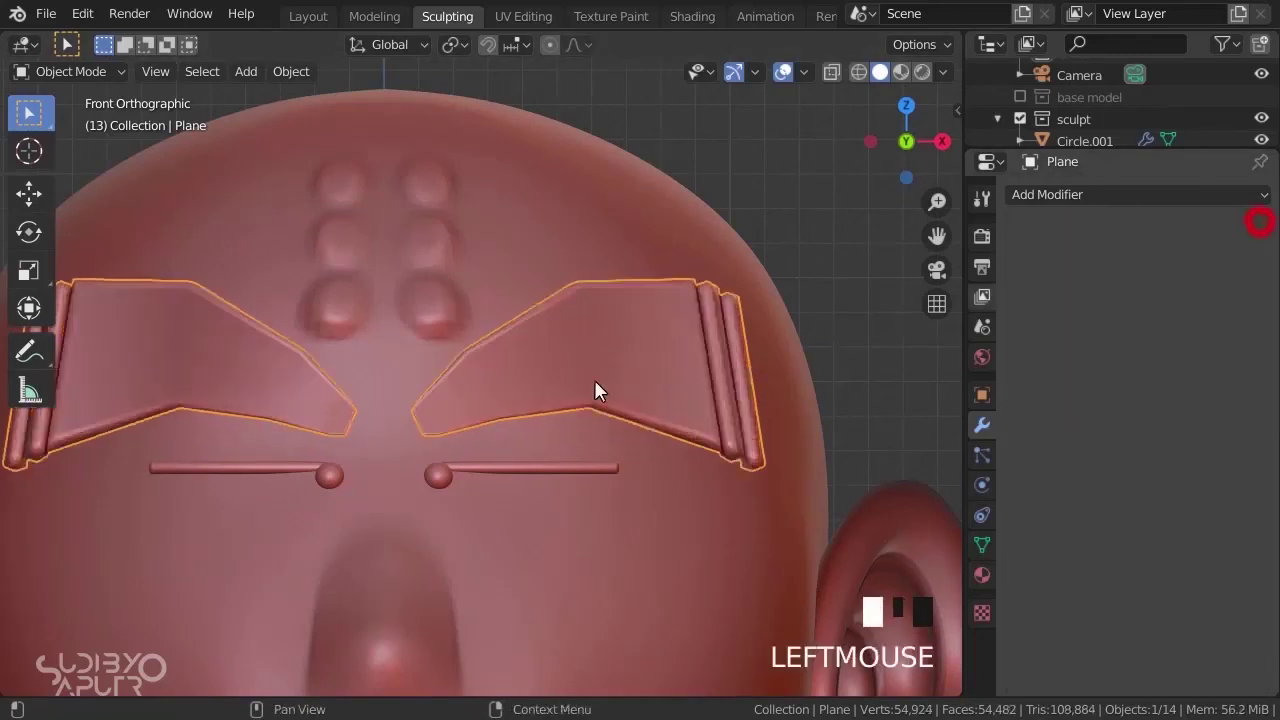
- Add a Multiresolution modifier to the eyebrows and subdivide it to level 3
{"action": "left_click", "coordinate": [1060, 196]}
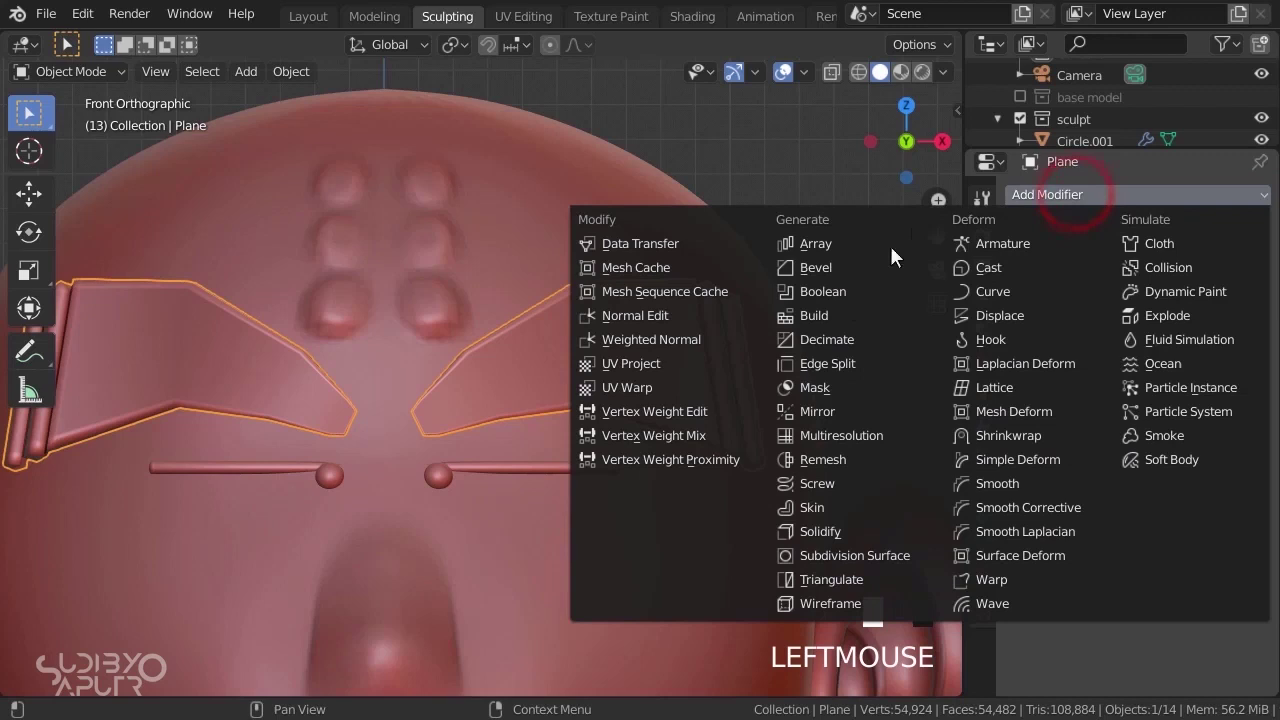
{"action": "left_click", "coordinate": [846, 435]}
{"action": "left_click", "coordinate": [1201, 313]}
{"action": "left_click", "coordinate": [1201, 313]}
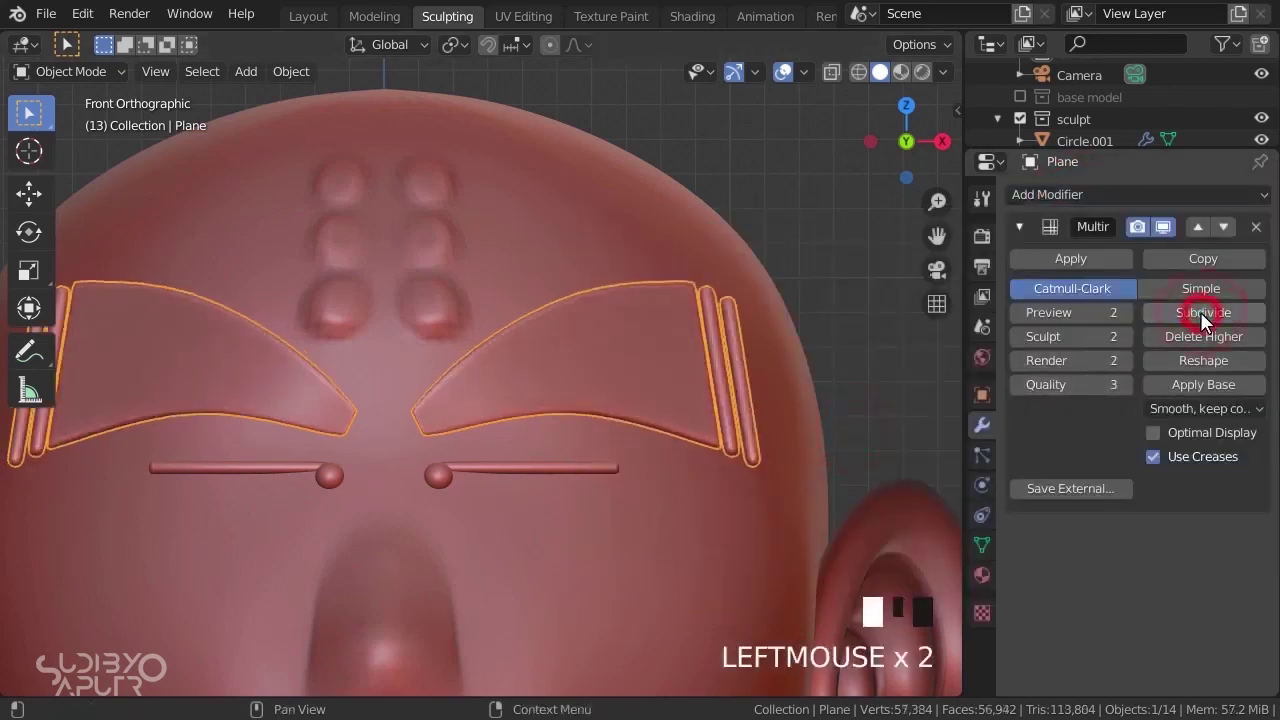
{"action": "left_click", "coordinate": [1201, 313]}
- Switch the eyebrows to Sculpt Mode and choose the Blob brush
{"action": "middle_click_drag", "start_coordinate": [423, 277], "coordinate": [591, 326], "text": "shift"}
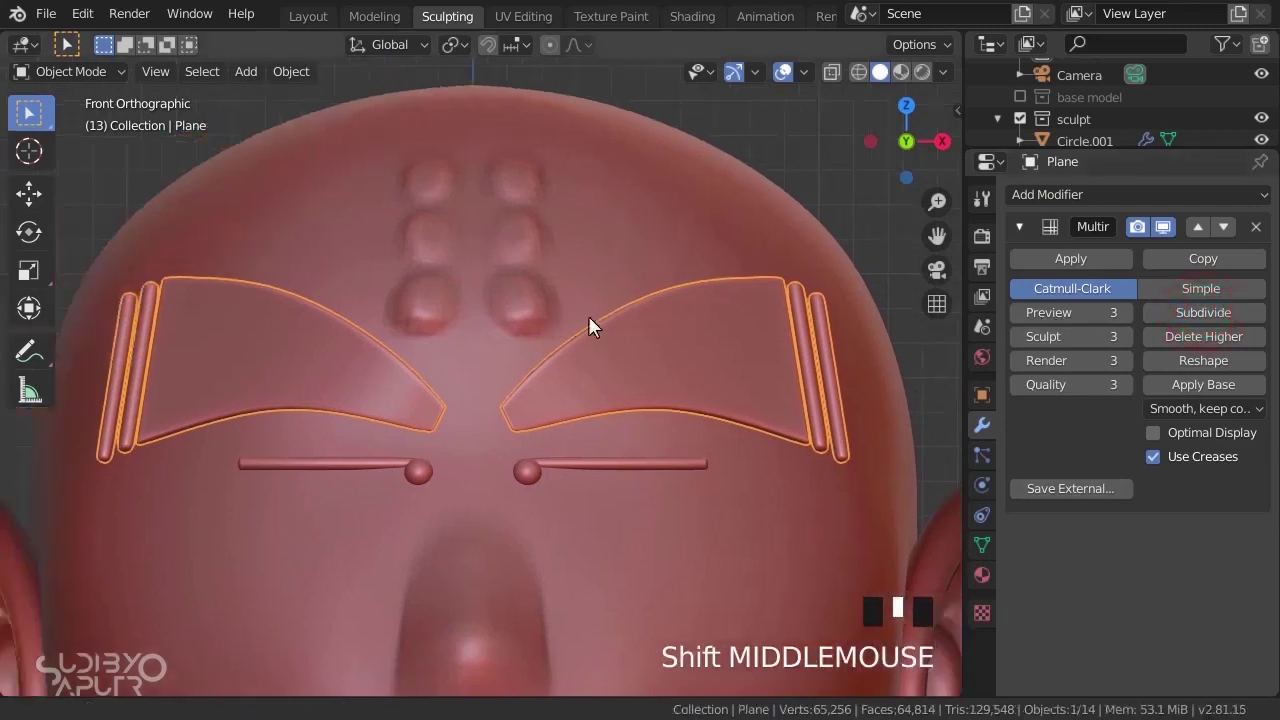
{"action": "scroll", "coordinate": [653, 377], "scroll_direction": "up", "scroll_amount": 8}
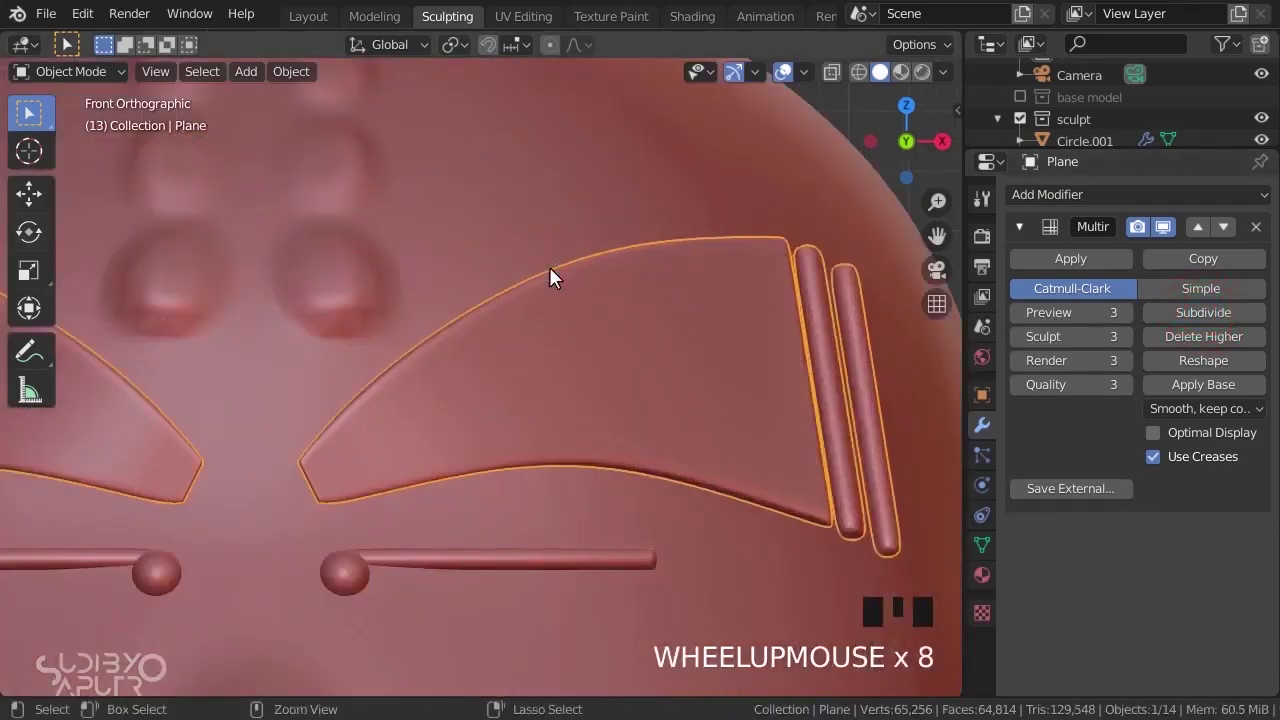
{"action": "key", "text": "ctrl+Tab"}
{"action": "key", "text": "ctrl+Tab"}
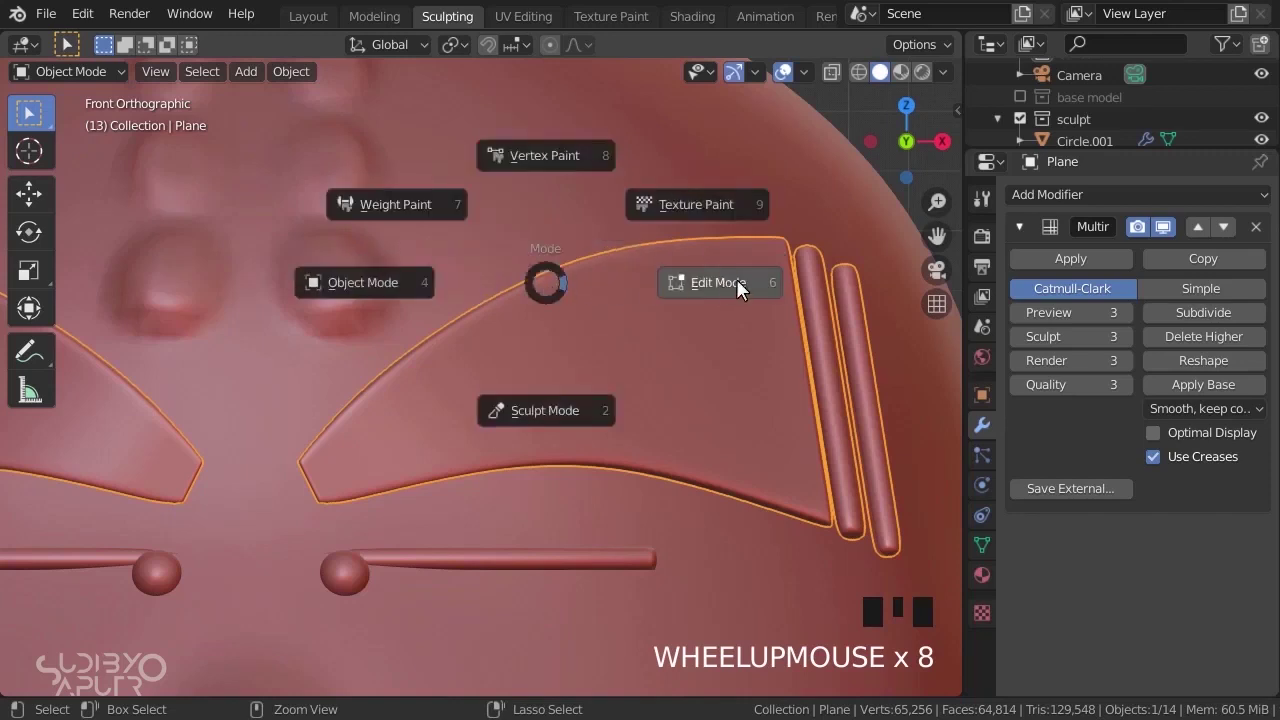
{"action": "key", "text": "ctrl+Tab"}
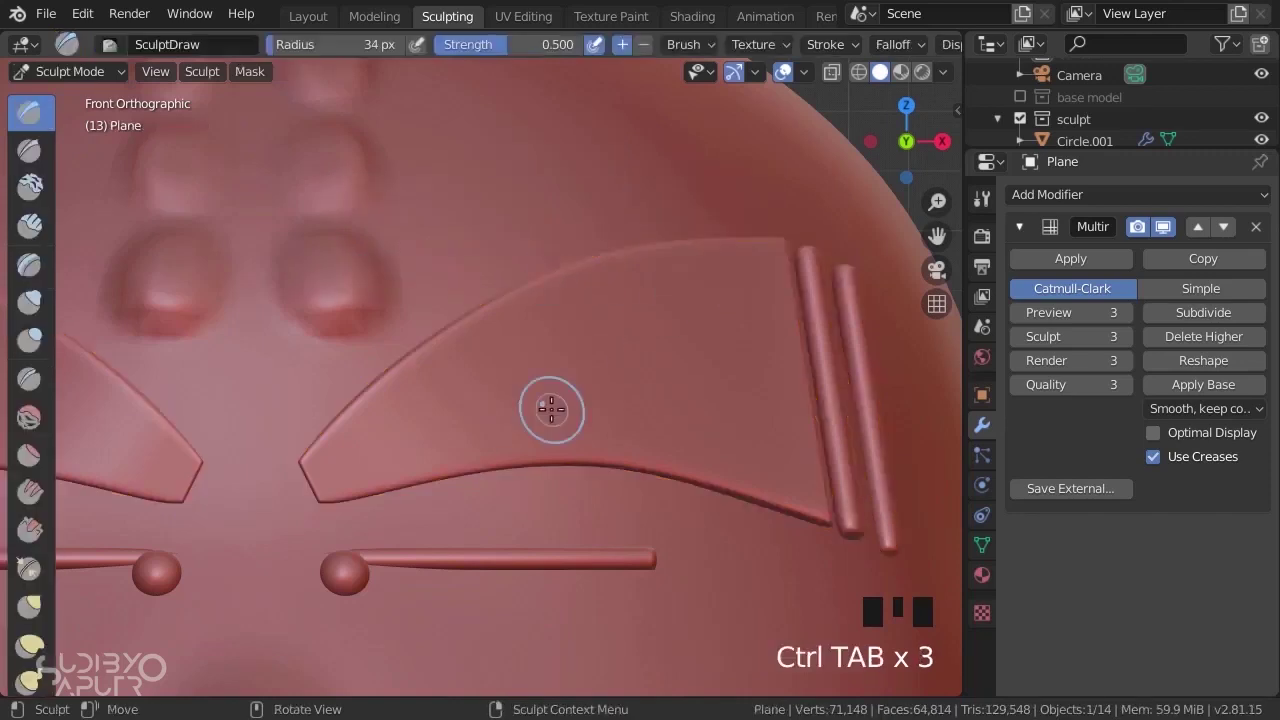
{"action": "left_click", "coordinate": [30, 338]}
- Sculpt a row of vertical Blob ridges from the eyebrow's inner tip to its middle as hair strands
{"action": "scroll", "coordinate": [309, 426], "scroll_direction": "up", "scroll_amount": 2}
{"action": "left_click", "coordinate": [306, 426]}
{"action": "left_click", "coordinate": [365, 402]}
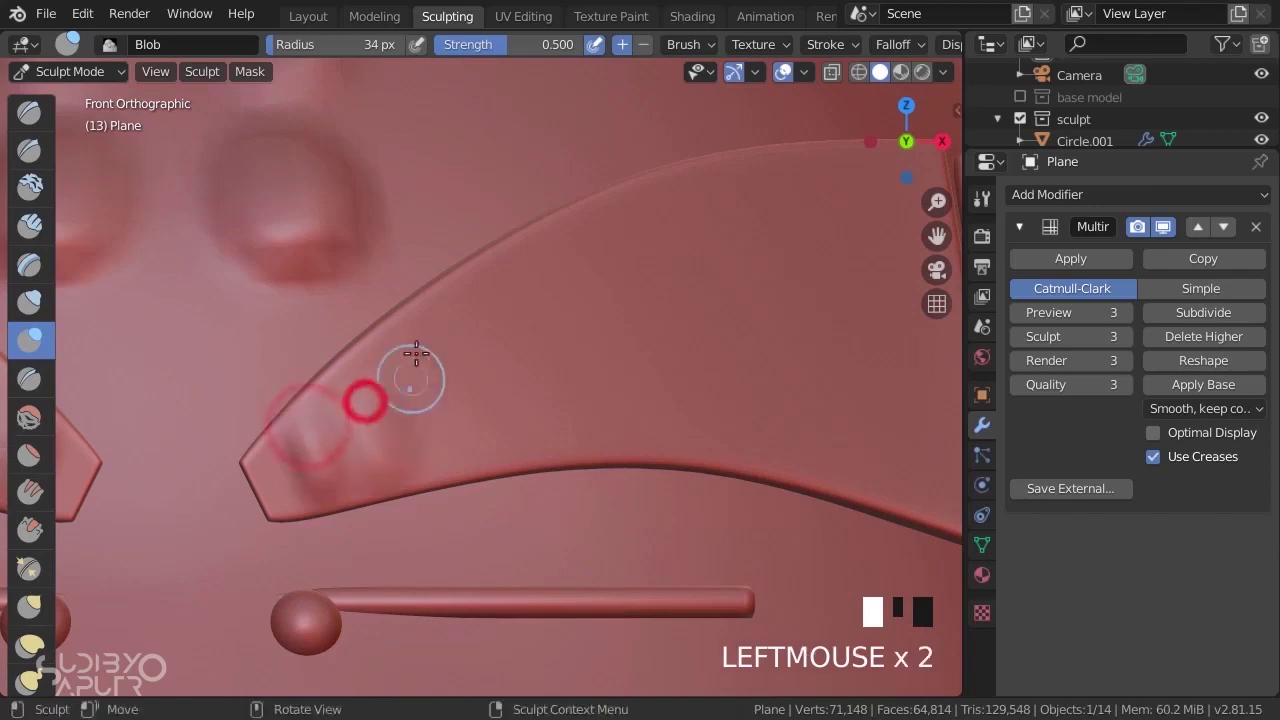
{"action": "left_click", "coordinate": [417, 350]}
{"action": "left_click", "coordinate": [486, 286]}
{"action": "left_click", "coordinate": [537, 257]}
{"action": "left_click", "coordinate": [619, 237]}
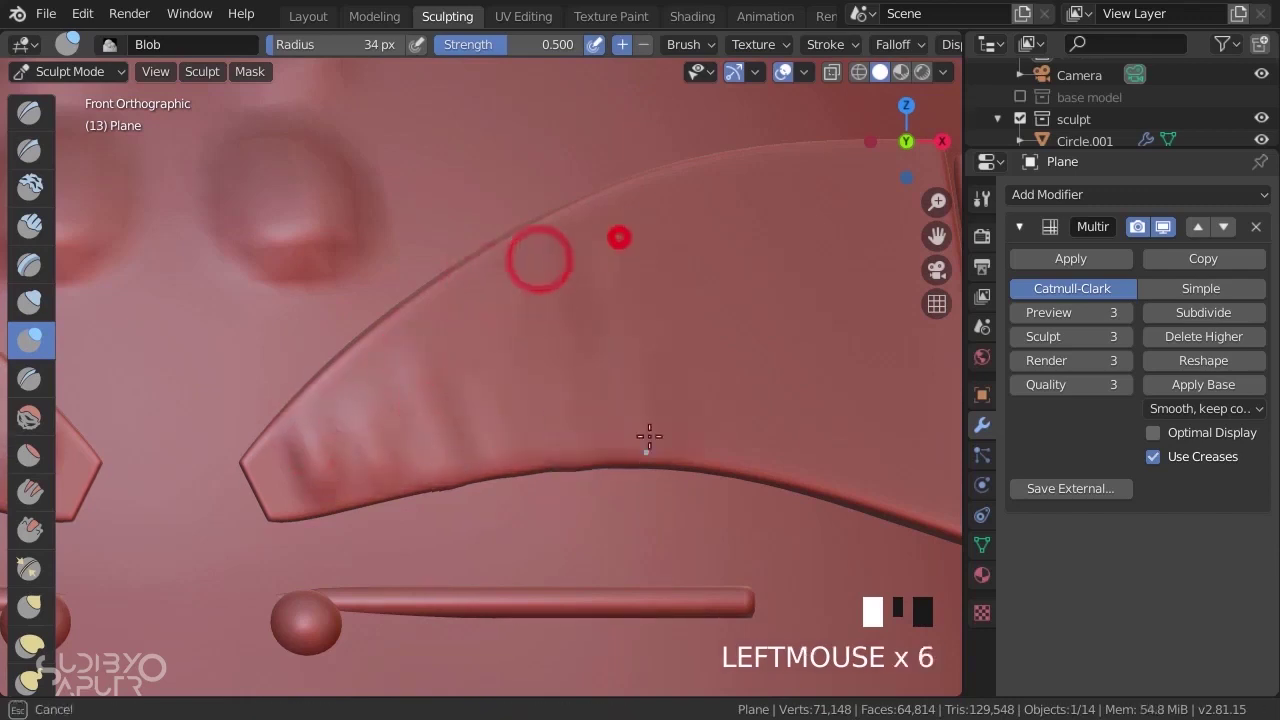
- Continue the vertical Blob ridges from the middle of the eyebrow to its outer end
{"action": "middle_click_drag", "start_coordinate": [539, 258], "coordinate": [660, 240], "text": "shift"}
{"action": "left_click", "coordinate": [528, 243]}
{"action": "left_click", "coordinate": [585, 228]}
{"action": "left_click", "coordinate": [620, 220]}
{"action": "left_click", "coordinate": [645, 212]}
{"action": "left_click", "coordinate": [666, 208]}
- Add further vertical Blob strokes back across the eyebrow from the outer part to the inner part
{"action": "left_click", "coordinate": [620, 258]}
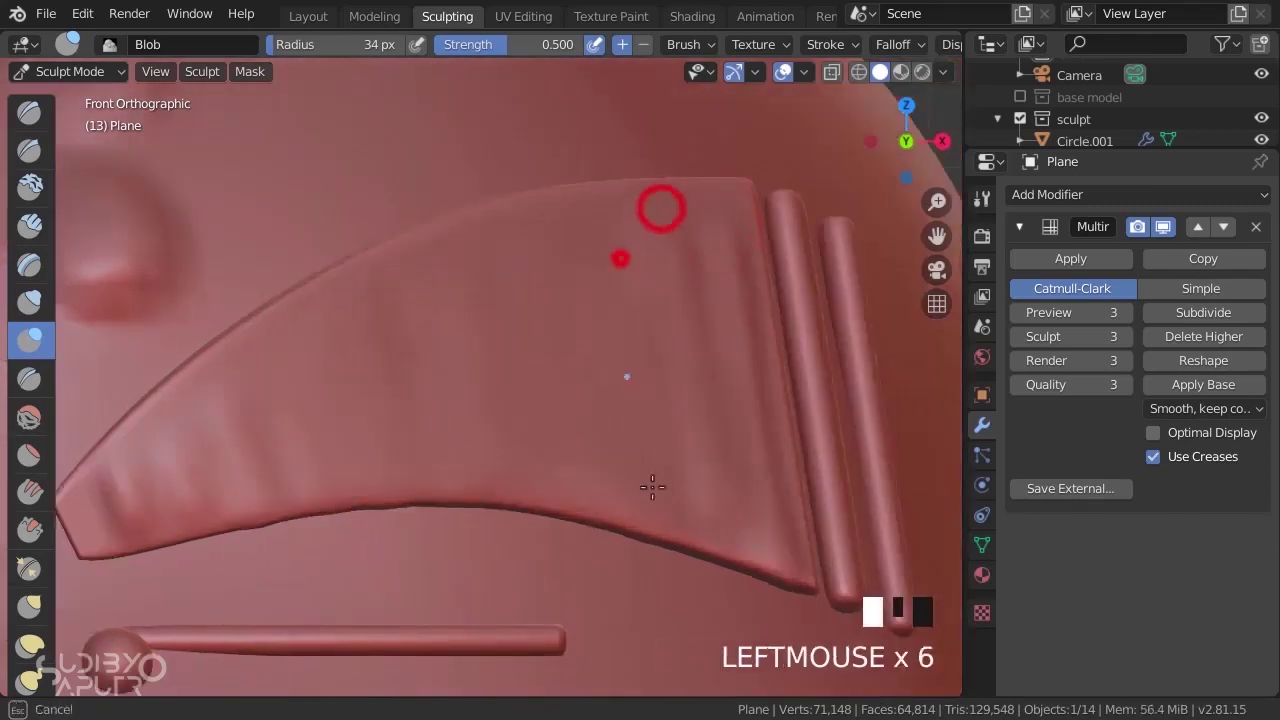
{"action": "left_click_drag", "start_coordinate": [652, 487], "coordinate": [655, 500]}
{"action": "left_click_drag", "start_coordinate": [577, 251], "coordinate": [600, 480]}
{"action": "left_click_drag", "start_coordinate": [520, 315], "coordinate": [538, 480]}
{"action": "left_click_drag", "start_coordinate": [463, 278], "coordinate": [494, 480]}
{"action": "left_click_drag", "start_coordinate": [427, 270], "coordinate": [446, 480]}
{"action": "left_click_drag", "start_coordinate": [353, 333], "coordinate": [379, 512]}
{"action": "left_click_drag", "start_coordinate": [294, 363], "coordinate": [310, 475]}
- Choose the SculptDraw brush and raise more vertical hair strands across the whole eyebrow
{"action": "left_click", "coordinate": [27, 107]}
{"action": "left_click_drag", "start_coordinate": [183, 436], "coordinate": [203, 510]}
{"action": "left_click_drag", "start_coordinate": [226, 389], "coordinate": [252, 485]}
{"action": "left_click_drag", "start_coordinate": [275, 363], "coordinate": [312, 470]}
{"action": "left_click_drag", "start_coordinate": [334, 320], "coordinate": [391, 486]}
{"action": "left_click_drag", "start_coordinate": [434, 257], "coordinate": [465, 470]}
{"action": "left_click_drag", "start_coordinate": [543, 226], "coordinate": [578, 490]}
{"action": "left_click_drag", "start_coordinate": [640, 250], "coordinate": [697, 537]}
- Choose the Pinch/Magnify brush, set its radius to 81 px, and pinch the hair strands across the eyebrow
{"action": "scroll", "coordinate": [640, 470], "scroll_direction": "down", "scroll_amount": 5}
{"action": "mouse_move", "coordinate": [616, 454]}
{"action": "middle_mouse_down"}
{"action": "mouse_move", "coordinate": [533, 452]}
{"action": "mouse_move", "coordinate": [666, 434]}
{"action": "middle_mouse_up"}
{"action": "scroll", "coordinate": [445, 405], "scroll_direction": "up", "scroll_amount": 3}
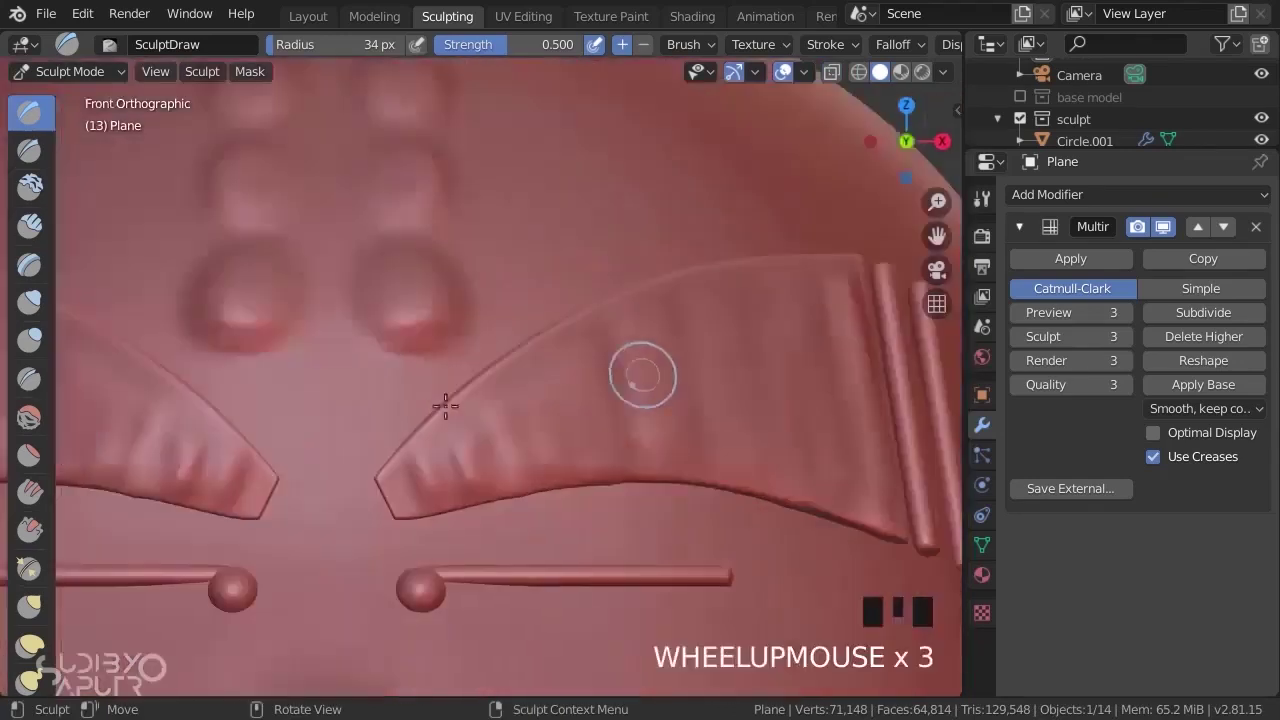
{"action": "left_click", "coordinate": [29, 568]}
{"action": "scroll", "coordinate": [381, 449], "scroll_direction": "up", "scroll_amount": 3}
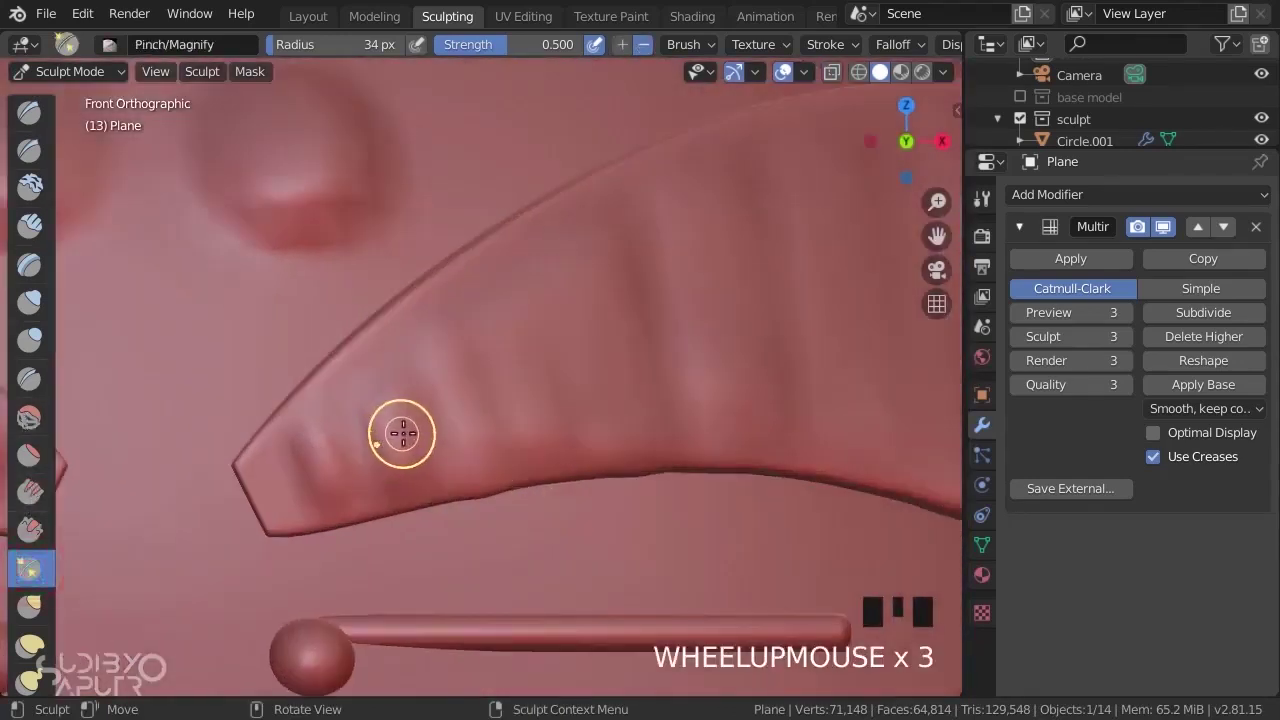
{"action": "key", "text": "f"}
{"action": "left_click", "coordinate": [457, 403]}
{"action": "mouse_move", "coordinate": [354, 426]}
{"action": "left_mouse_down"}
{"action": "mouse_move", "coordinate": [340, 386]}
{"action": "mouse_move", "coordinate": [350, 420]}
{"action": "left_mouse_up"}
{"action": "scroll", "coordinate": [685, 285], "scroll_direction": "down", "scroll_amount": 4}
{"action": "middle_click_drag", "start_coordinate": [698, 333], "coordinate": [604, 320], "text": "shift"}
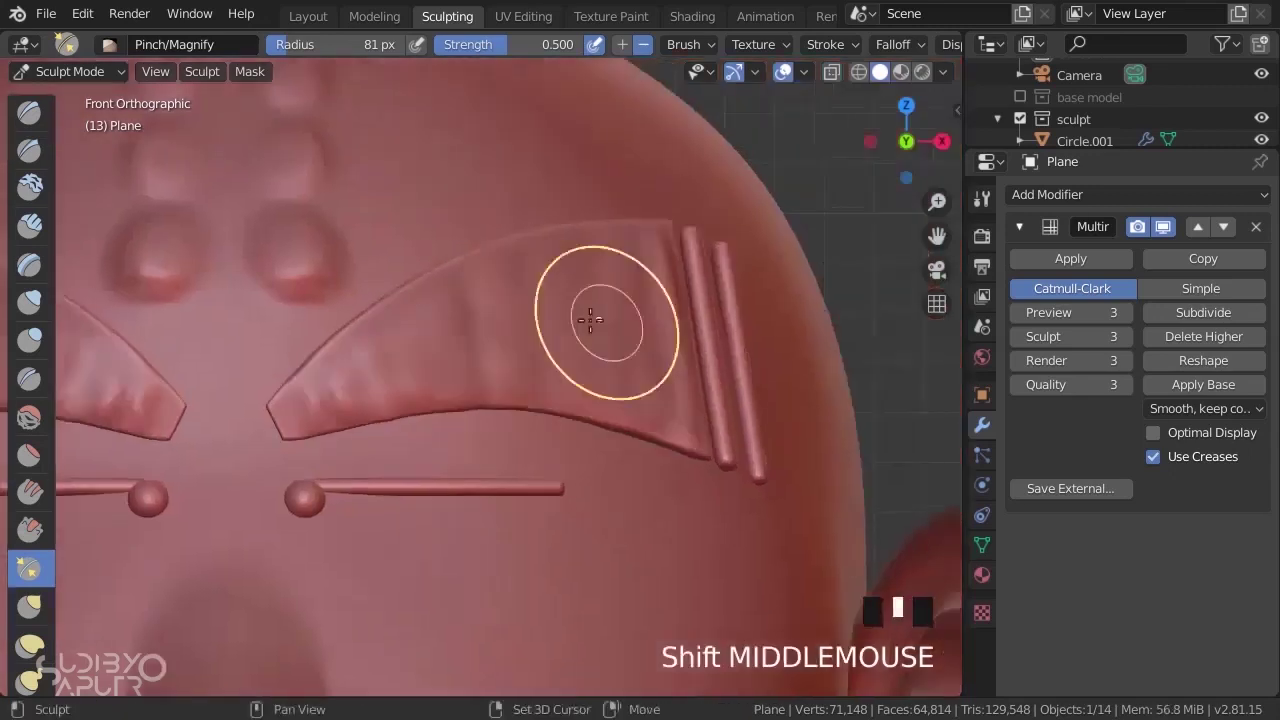
{"action": "left_click_drag", "start_coordinate": [471, 327], "coordinate": [614, 333]}
{"action": "middle_click_drag", "start_coordinate": [639, 182], "coordinate": [737, 257]}
{"action": "key", "text": "KP_1"}
{"action": "middle_click_drag", "start_coordinate": [534, 309], "coordinate": [590, 413], "text": "shift"}
{"action": "scroll", "coordinate": [651, 471], "scroll_direction": "down", "scroll_amount": 2}
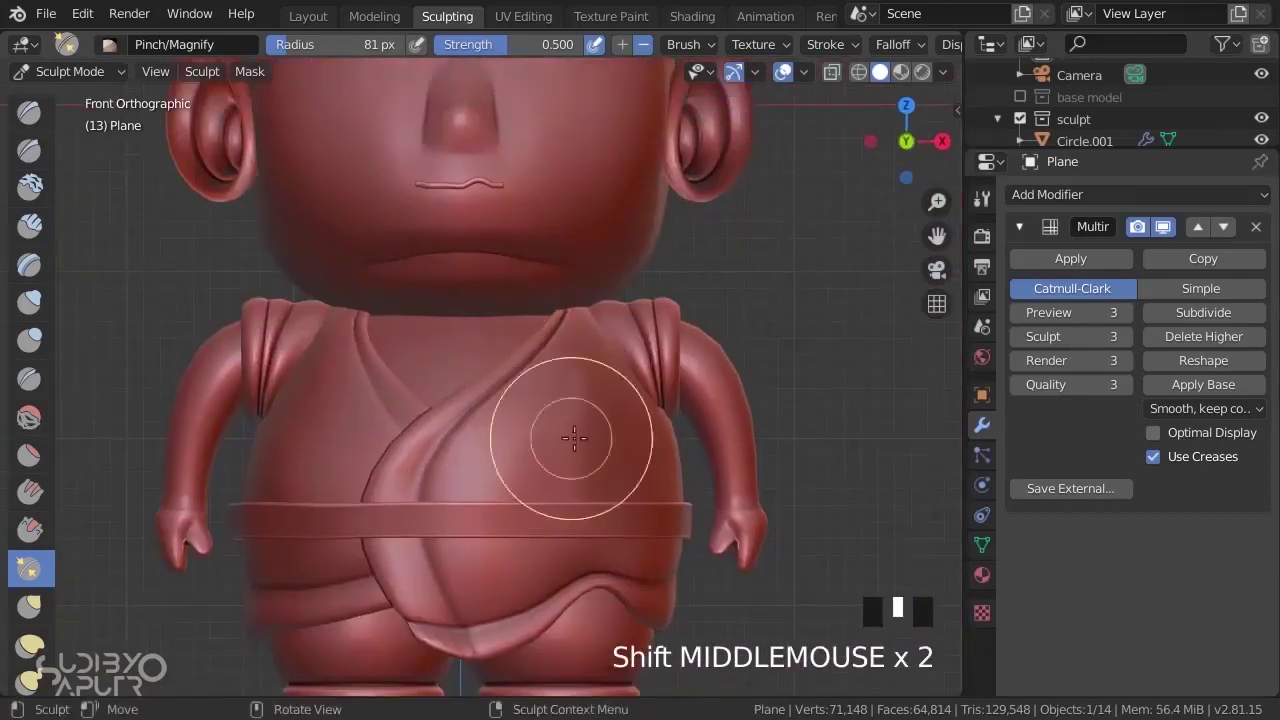
- Return to Object Mode, select the robe, apply its Solidify modifier and remove its Subdivision modifier
{"action": "key", "text": "ctrl+Tab"}
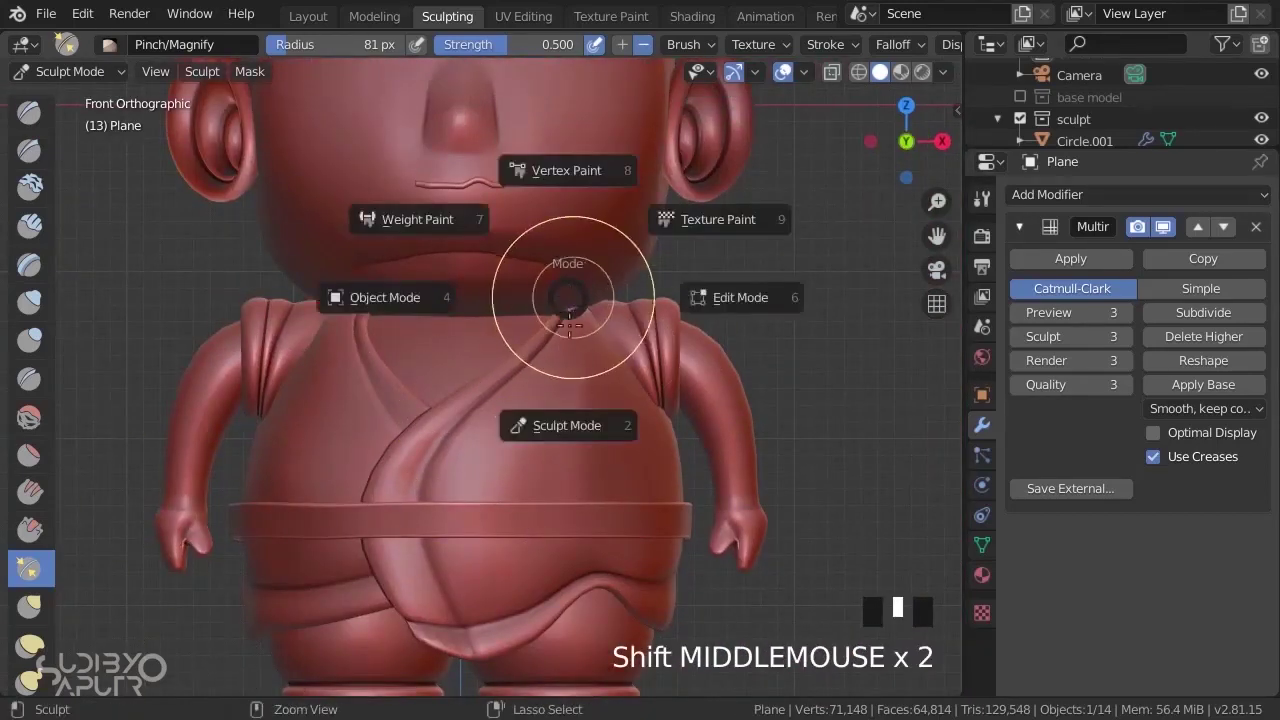
{"action": "left_click", "coordinate": [566, 412]}
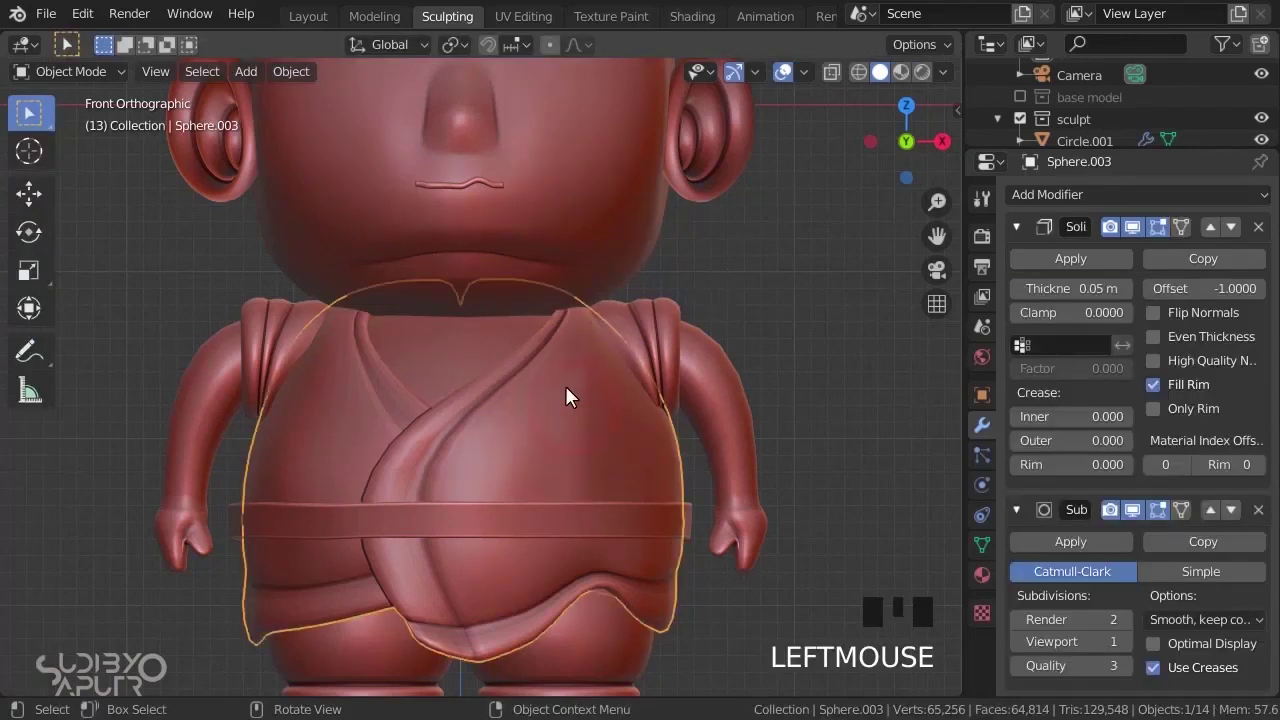
{"action": "key", "text": "ctrl+Tab"}
{"action": "key", "text": "Escape"}
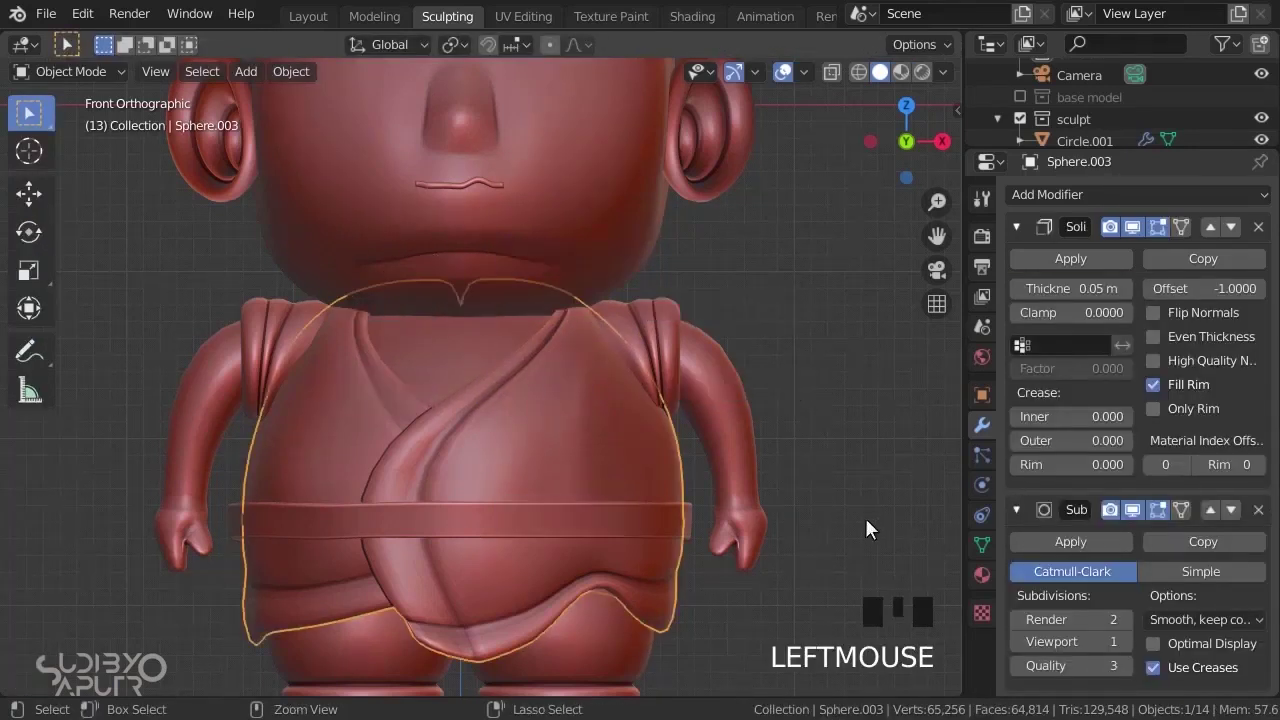
{"action": "left_click", "coordinate": [1084, 253]}
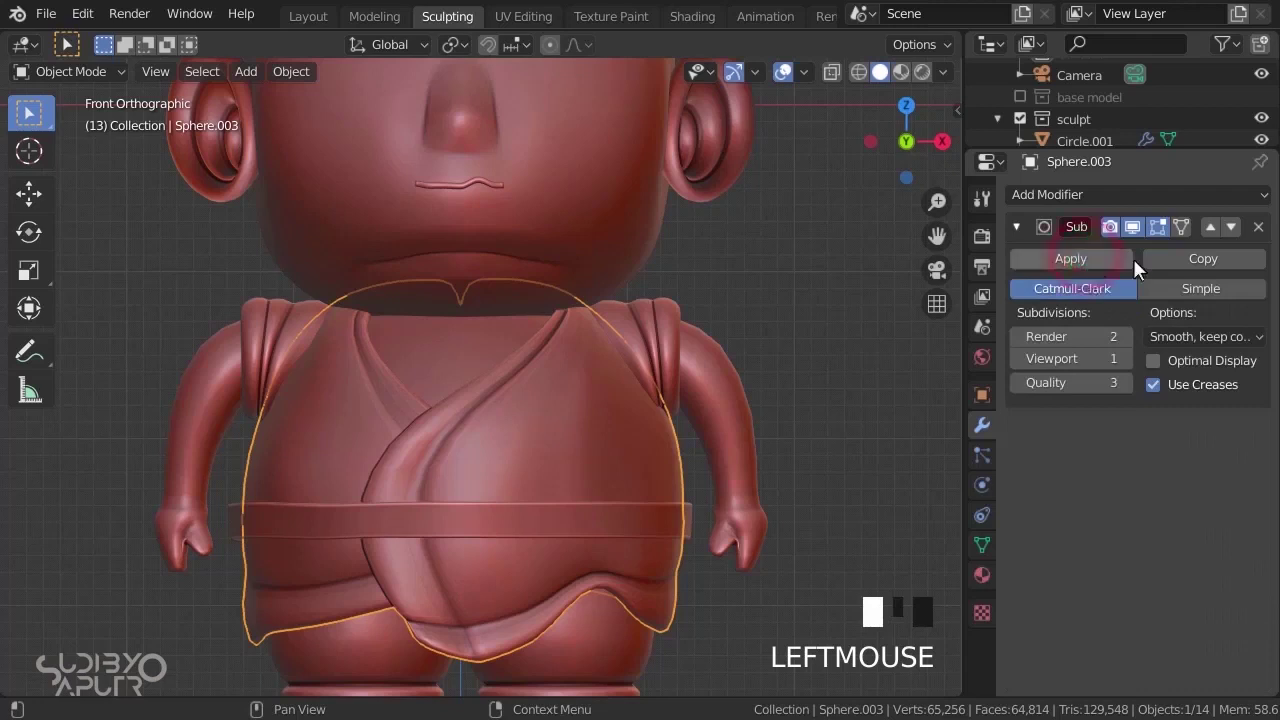
{"action": "left_click", "coordinate": [1258, 226]}
- Add a Multiresolution modifier to the robe and subdivide it three times to level 3
{"action": "left_click", "coordinate": [1101, 194]}
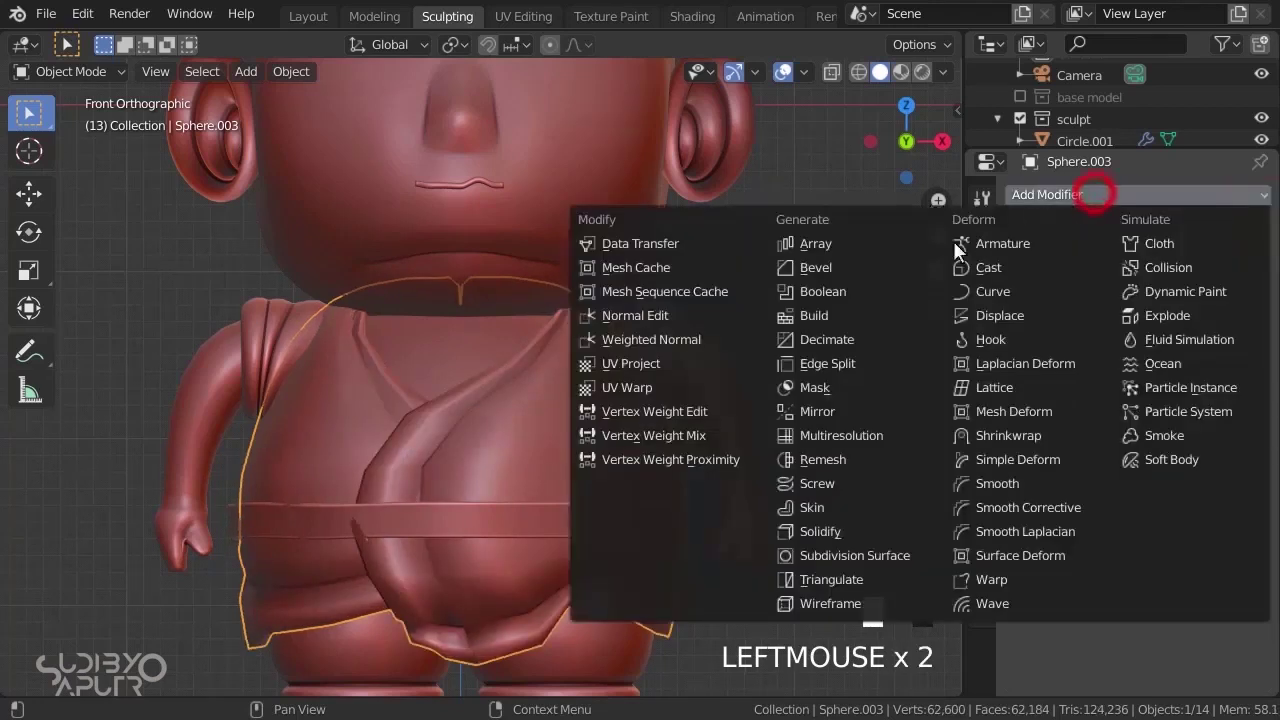
{"action": "left_click", "coordinate": [866, 437]}
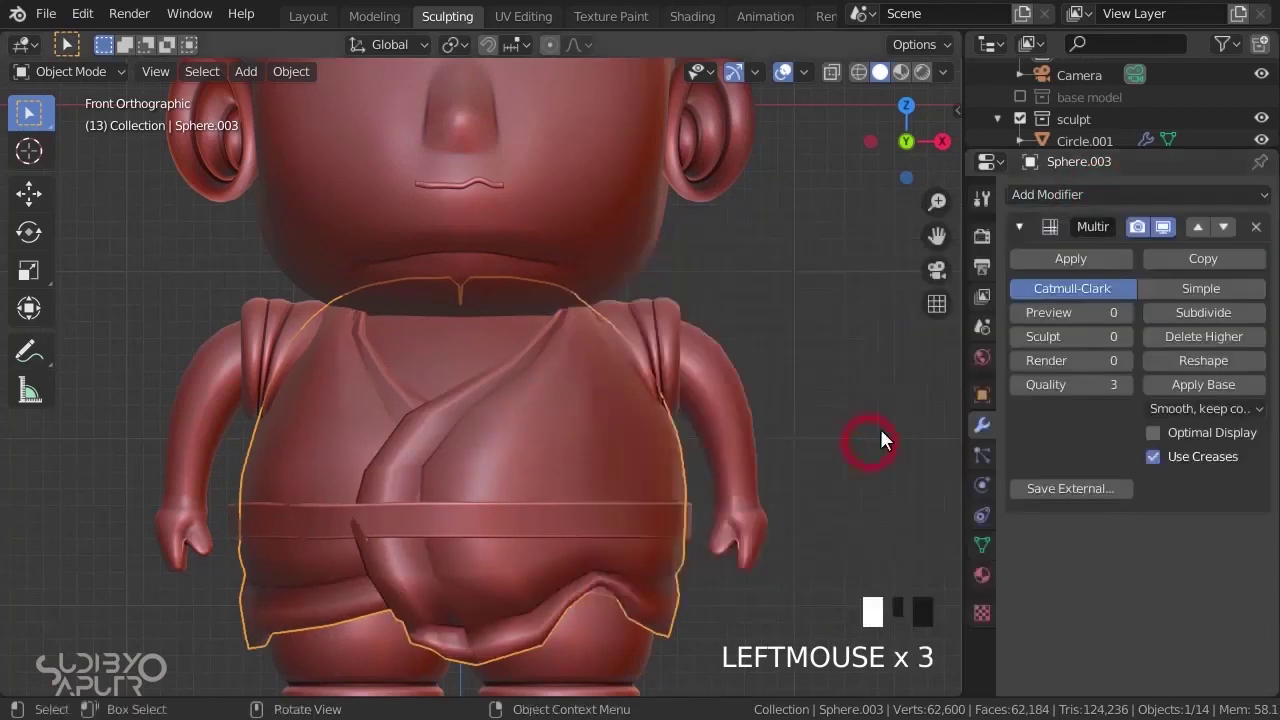
{"action": "left_click", "coordinate": [1085, 253]}
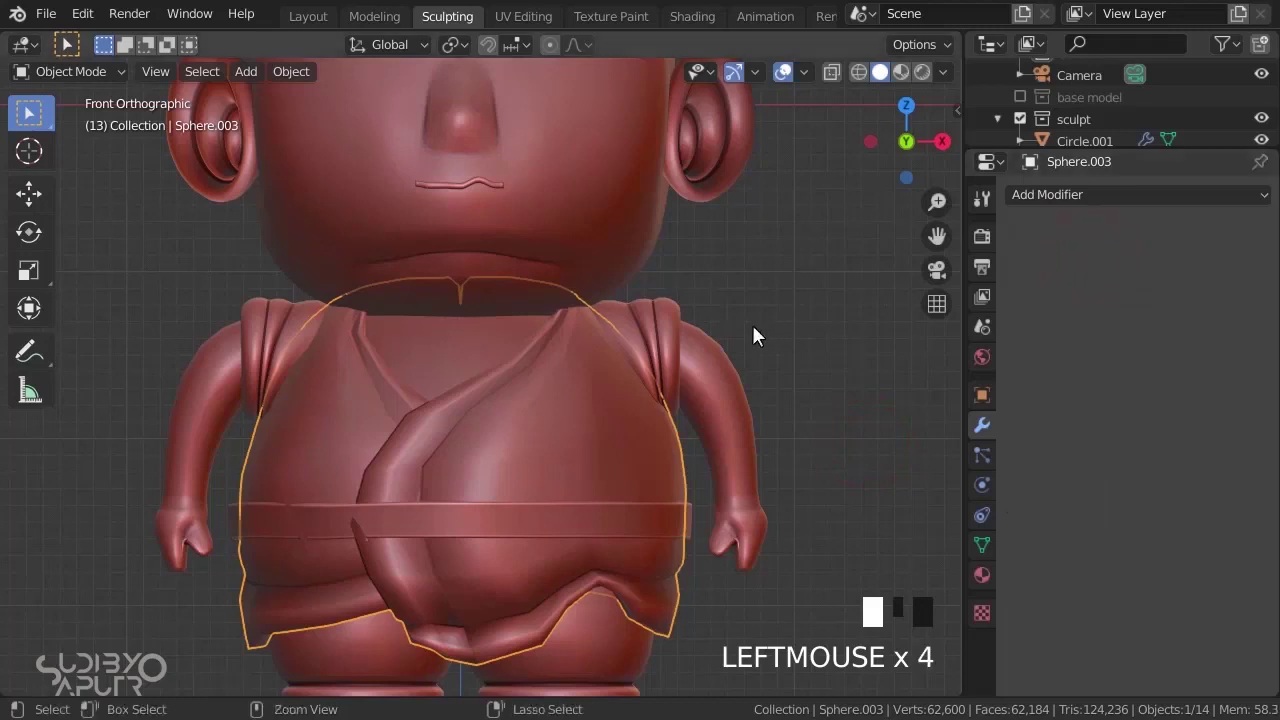
{"action": "key", "text": "ctrl+z"}
{"action": "left_click", "coordinate": [1195, 312]}
{"action": "left_click", "coordinate": [1195, 310]}
{"action": "left_click", "coordinate": [1195, 310]}
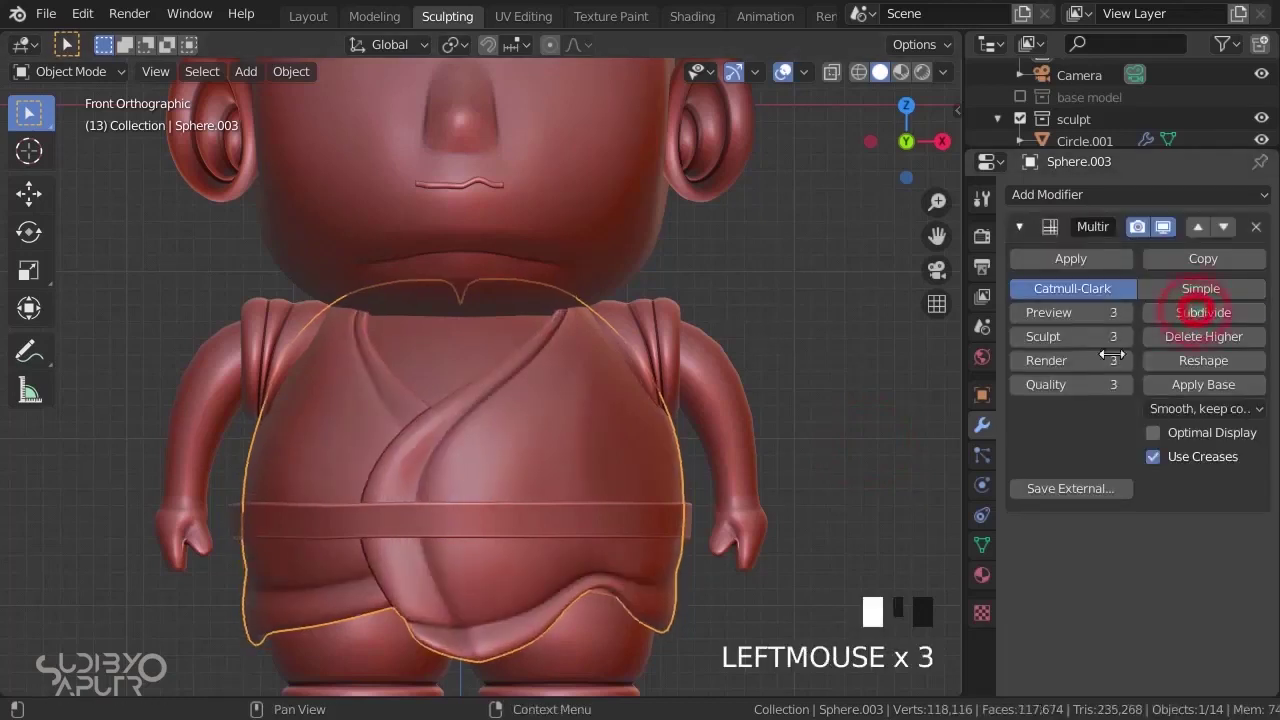
- Switch the robe to Sculpt Mode and set the Pinch/Magnify brush radius to 24 px
{"action": "scroll", "coordinate": [621, 493], "scroll_direction": "up", "scroll_amount": 5}
{"action": "middle_click_drag", "start_coordinate": [621, 491], "coordinate": [436, 236], "text": "shift"}
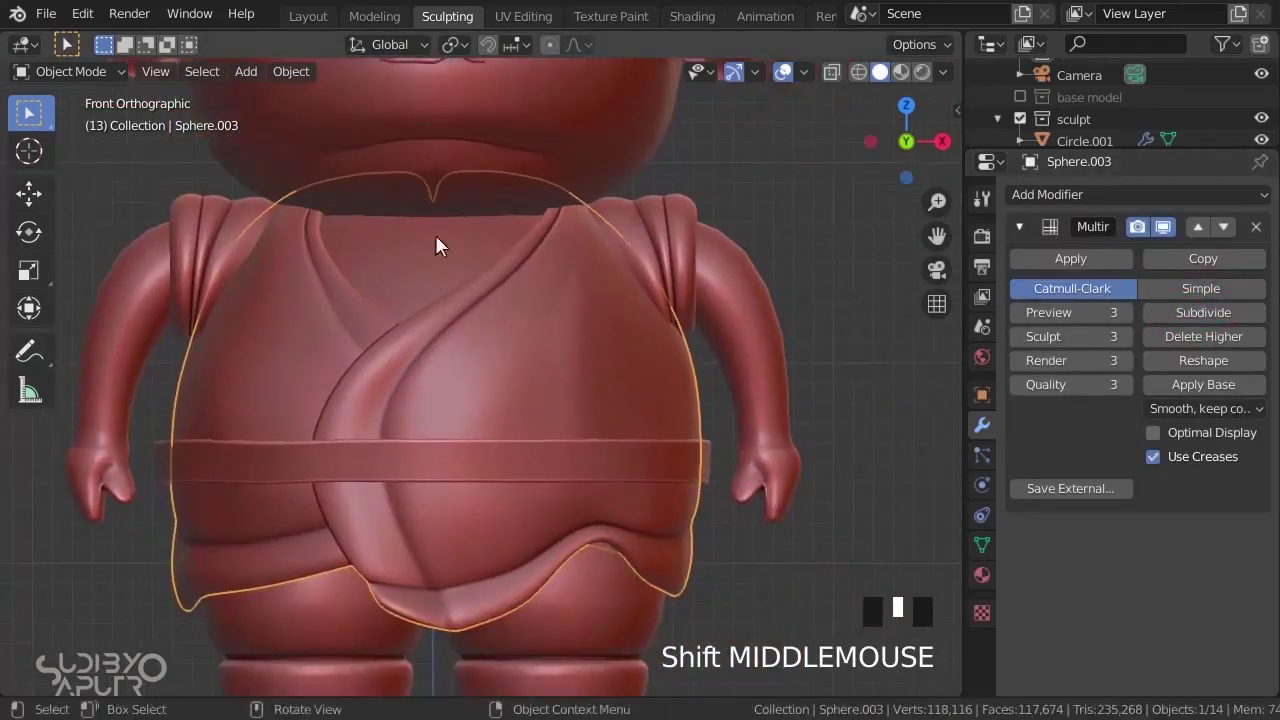
{"action": "key", "text": "ctrl+Tab"}
{"action": "key", "text": "ctrl+Tab"}
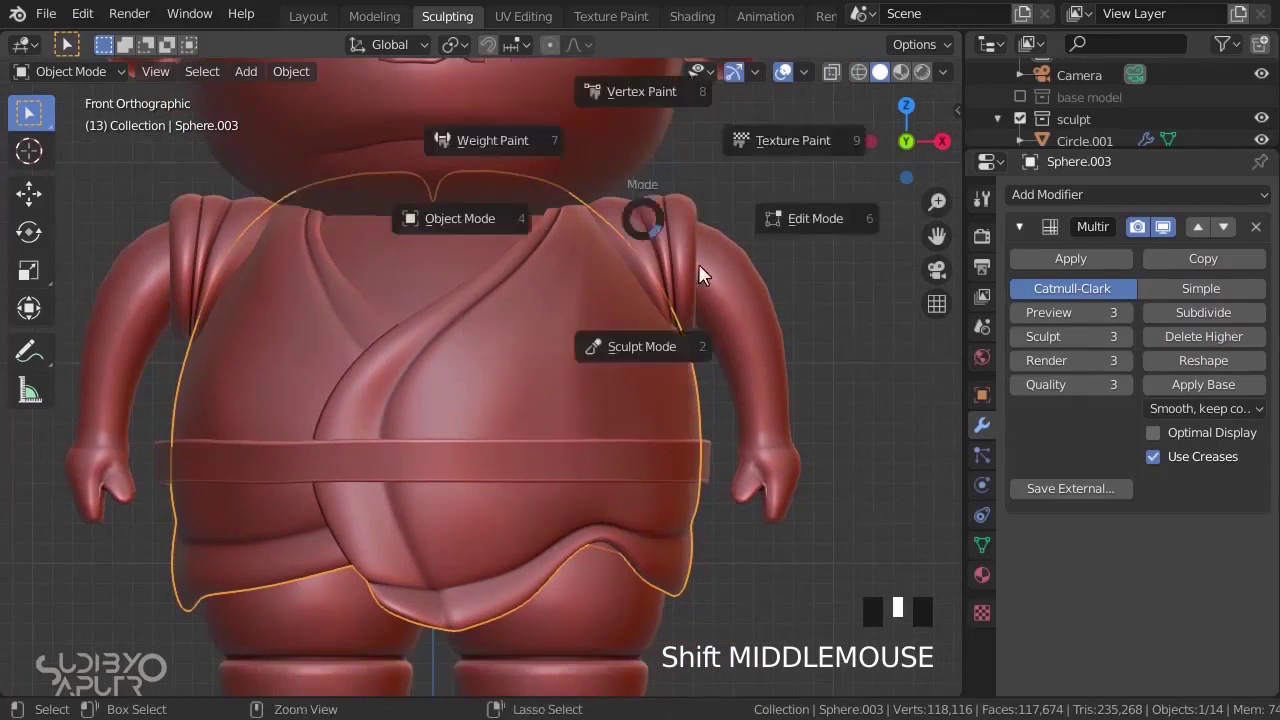
{"action": "left_click", "coordinate": [665, 346]}
{"action": "scroll", "coordinate": [491, 366], "scroll_direction": "up", "scroll_amount": 2}
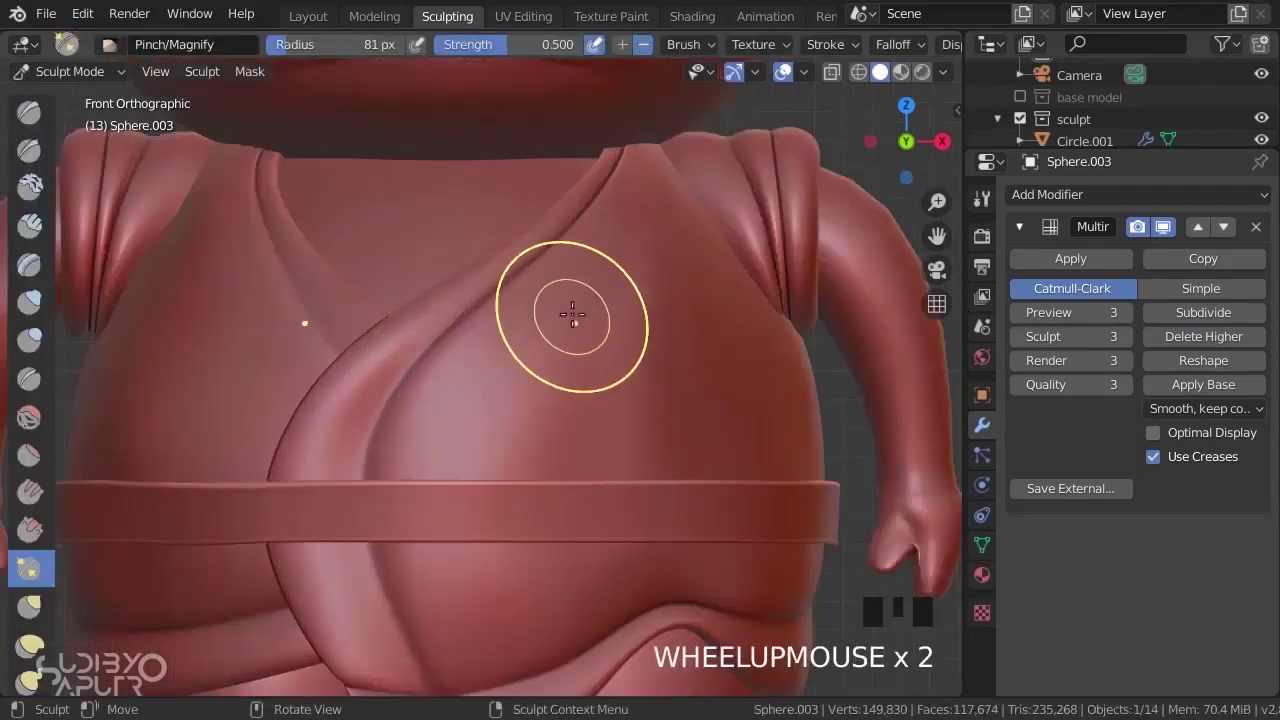
{"action": "key", "text": "f"}
{"action": "scroll", "coordinate": [451, 331], "scroll_direction": "up", "scroll_amount": 3}
{"action": "middle_click_drag", "start_coordinate": [451, 331], "coordinate": [543, 263], "text": "shift"}
{"action": "scroll", "coordinate": [376, 299], "scroll_direction": "down", "scroll_amount": 4}
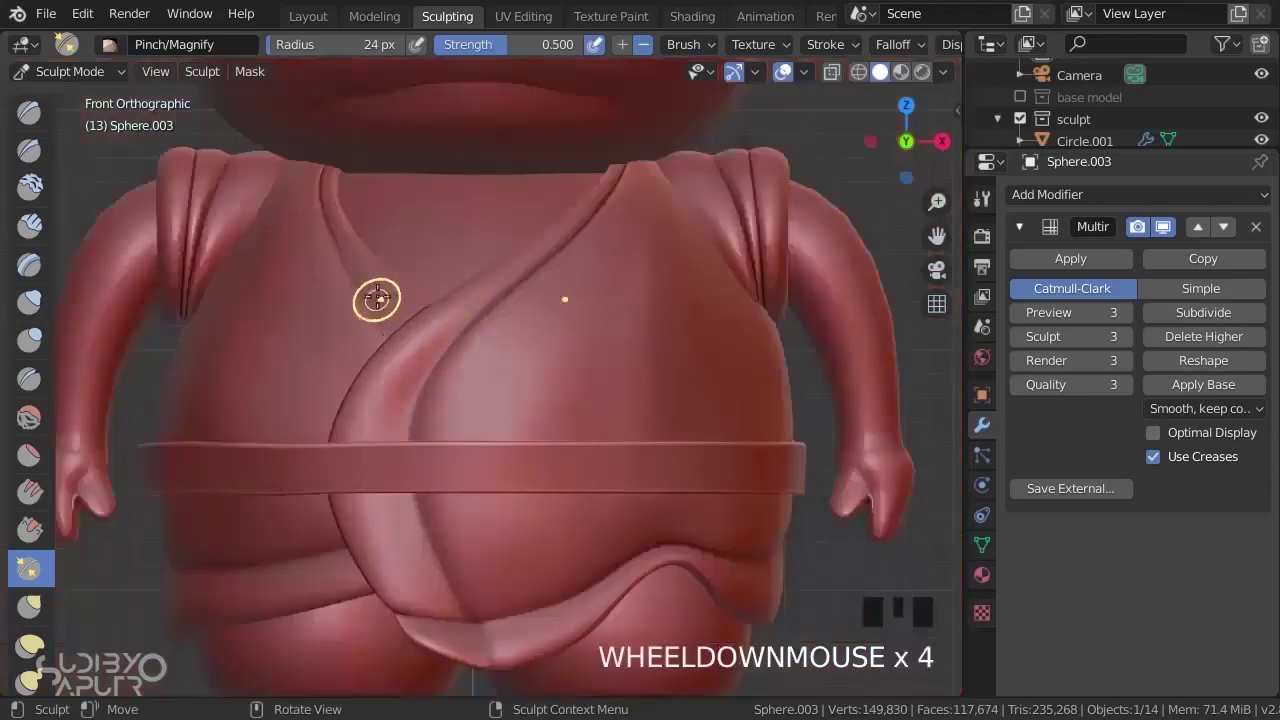
{"action": "middle_click_drag", "start_coordinate": [619, 316], "coordinate": [645, 330], "text": "shift"}
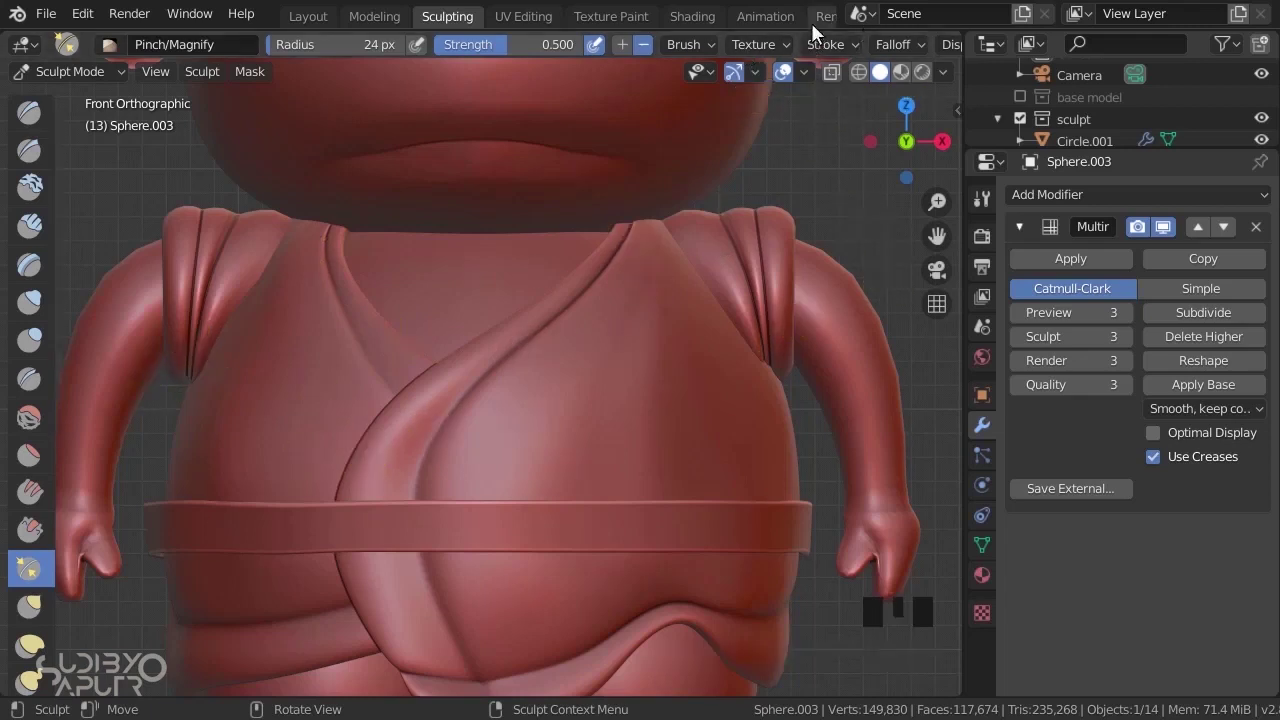
- Turn off X mirror symmetry for sculpting the robe
{"action": "scroll", "coordinate": [815, 18], "scroll_direction": "down", "scroll_amount": 10}
{"action": "scroll", "coordinate": [830, 44], "scroll_direction": "down", "scroll_amount": 18}
{"action": "left_click", "coordinate": [935, 44]}
{"action": "key", "text": "n"}
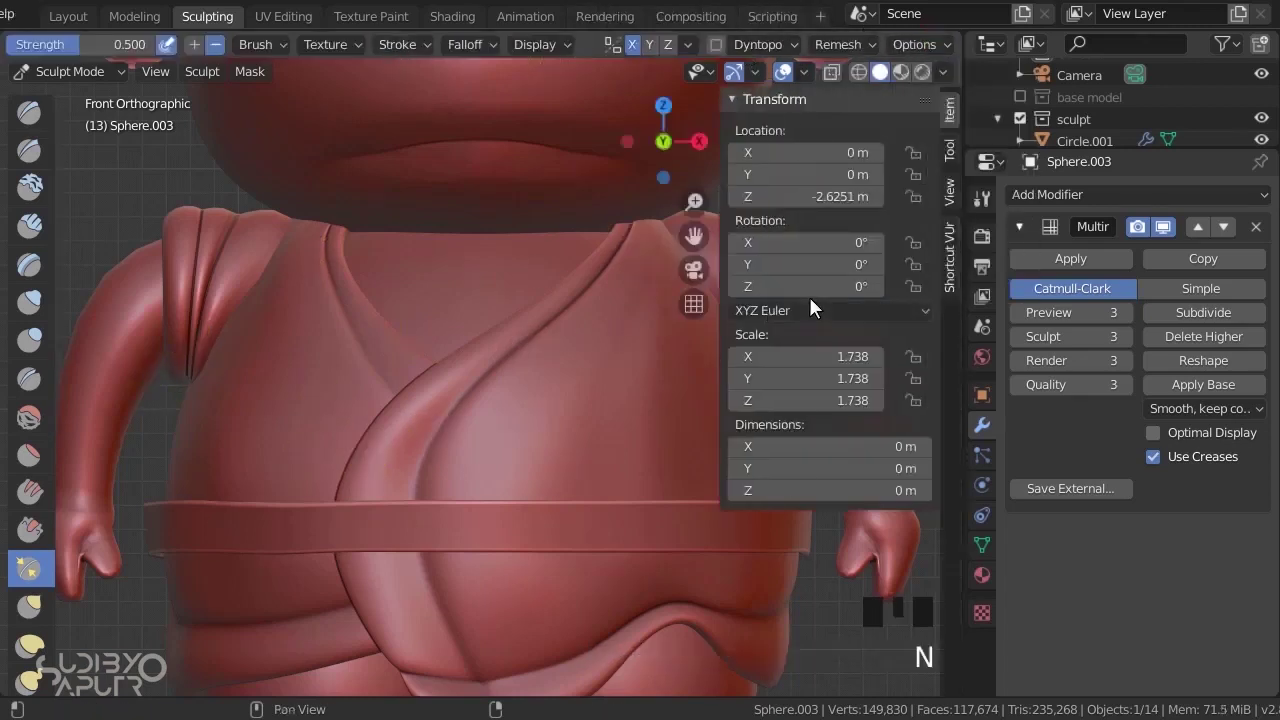
{"action": "left_click", "coordinate": [947, 150]}
{"action": "scroll", "coordinate": [798, 485], "scroll_direction": "down", "scroll_amount": 2}
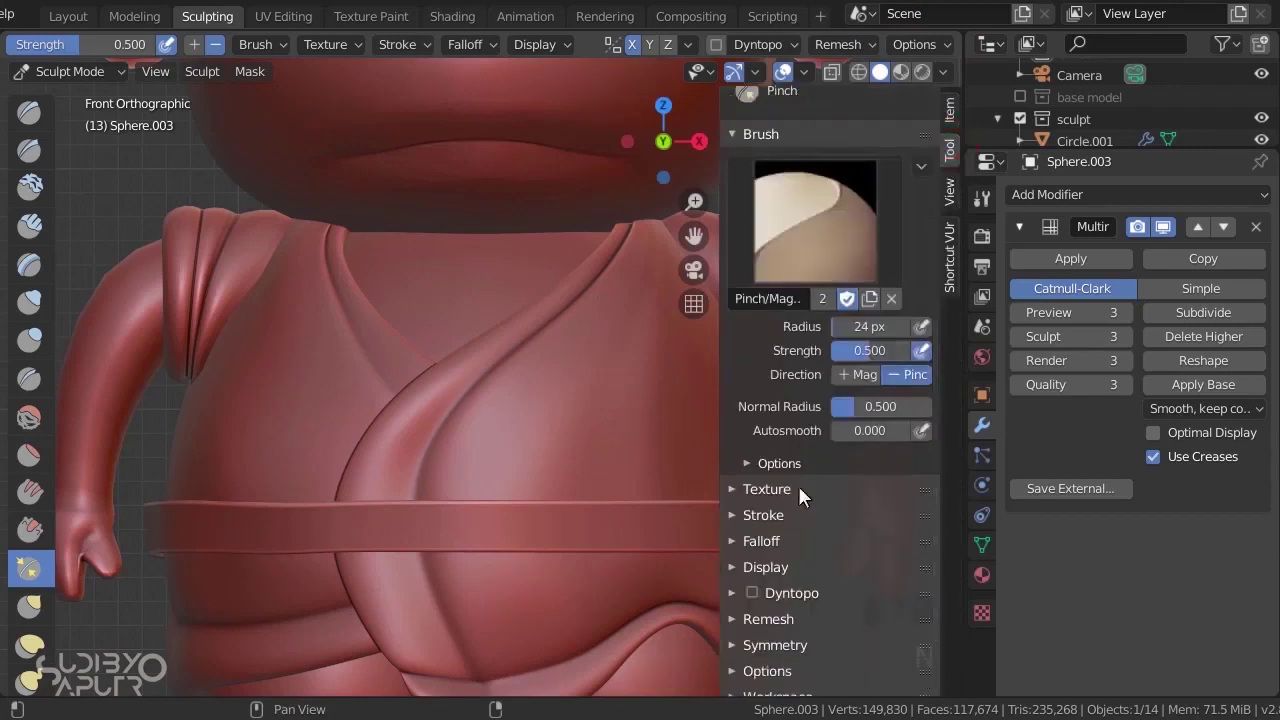
{"action": "left_click", "coordinate": [772, 630]}
{"action": "scroll", "coordinate": [795, 640], "scroll_direction": "down", "scroll_amount": 1}
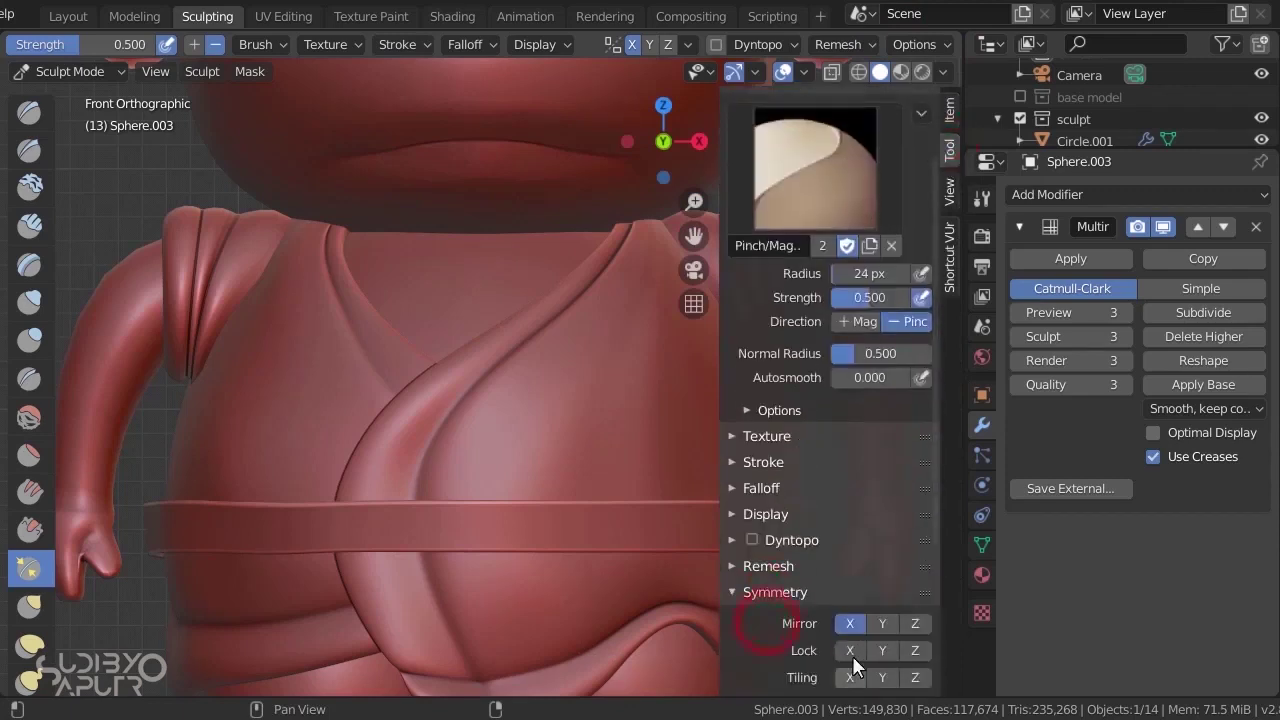
{"action": "left_click", "coordinate": [849, 622]}
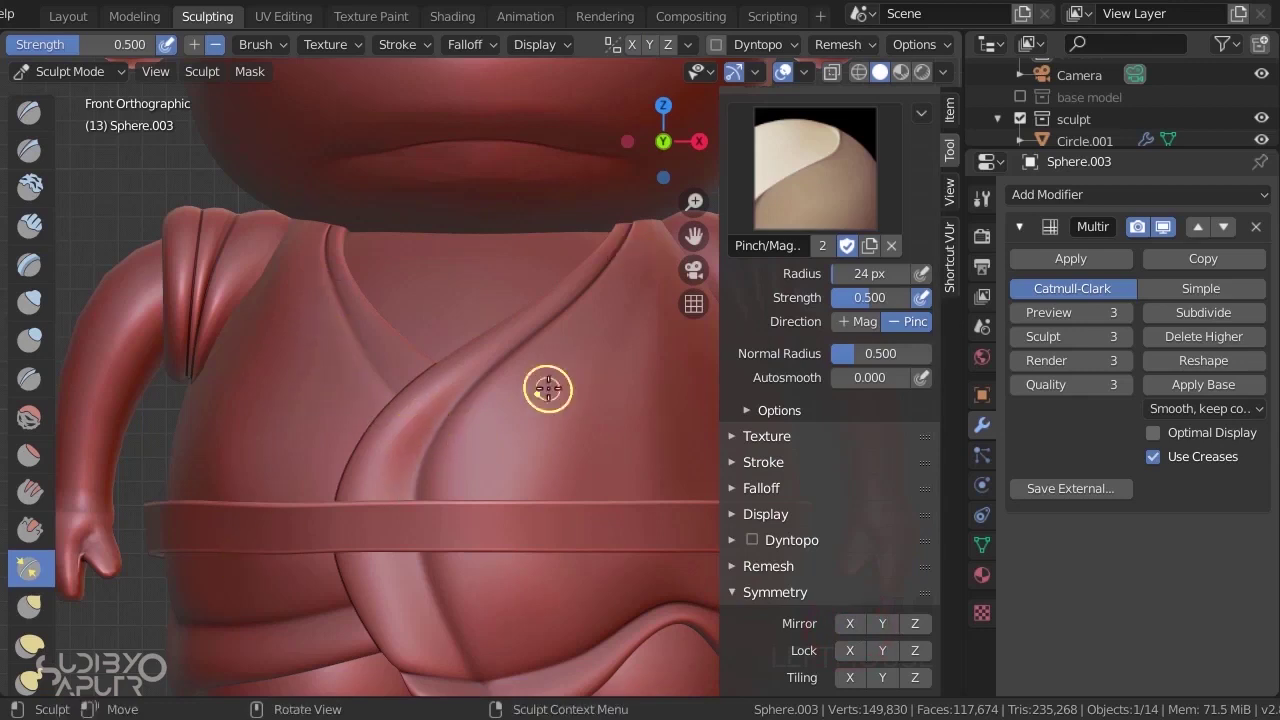
{"action": "key", "text": "n"}
- Choose the Pinch/Magnify brush again, adjust its radius, and pinch the collar crease across the chest
{"action": "middle_click_drag", "start_coordinate": [459, 427], "coordinate": [465, 345], "text": "shift"}
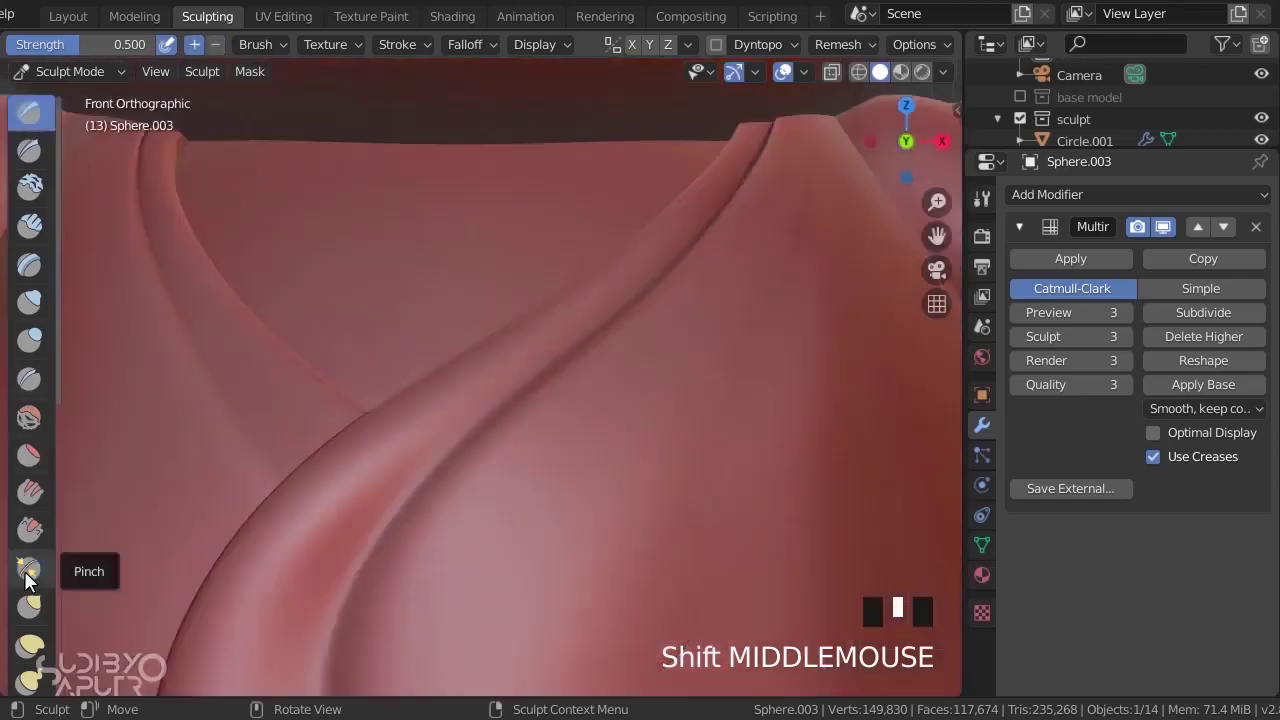
{"action": "left_click", "coordinate": [30, 568]}
{"action": "scroll", "coordinate": [437, 435], "scroll_direction": "down", "scroll_amount": 2}
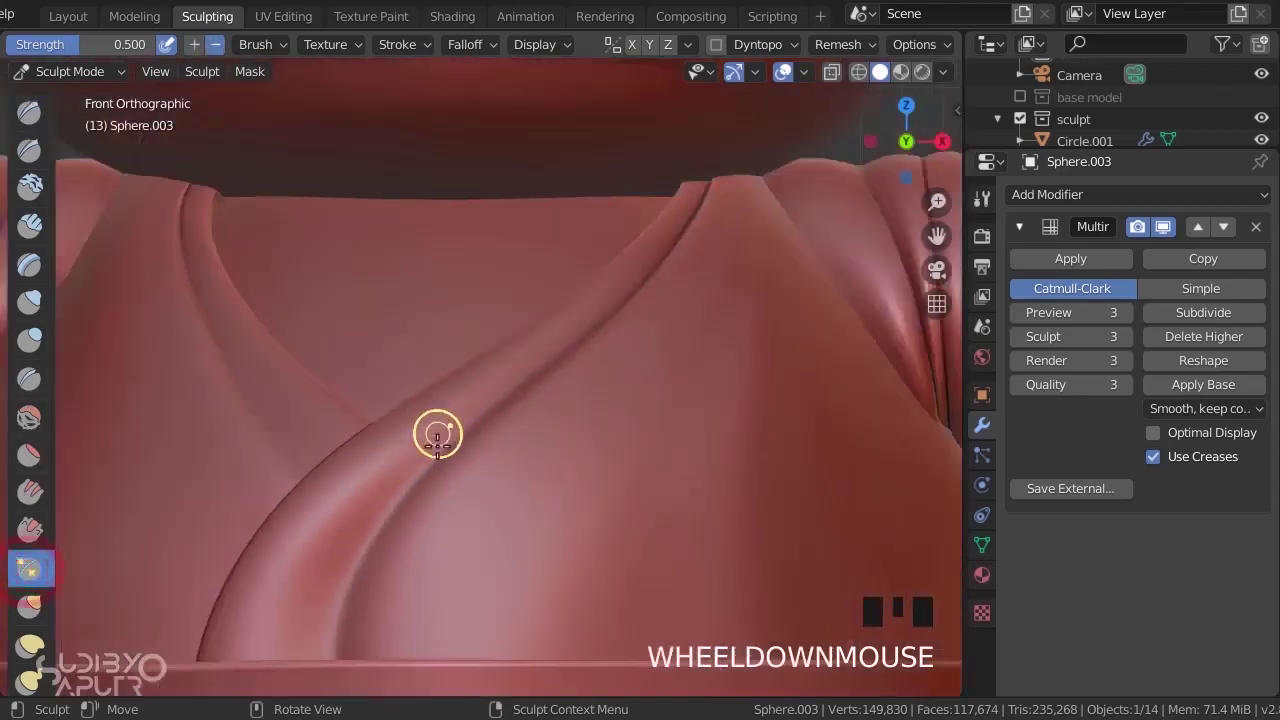
{"action": "key", "text": "f"}
{"action": "left_click", "coordinate": [488, 441]}
{"action": "key", "text": "f"}
{"action": "left_click", "coordinate": [461, 430]}
{"action": "left_click_drag", "start_coordinate": [461, 430], "coordinate": [545, 359]}
- Resize the brush and pinch the collar's crease all the way from the shoulder down to the belt
{"action": "middle_click_drag", "start_coordinate": [595, 325], "coordinate": [560, 358]}
{"action": "key", "text": "f"}
{"action": "left_click", "coordinate": [574, 351]}
{"action": "mouse_move", "coordinate": [777, 137]}
{"action": "left_mouse_down"}
{"action": "mouse_move", "coordinate": [632, 296]}
{"action": "mouse_move", "coordinate": [512, 393]}
{"action": "left_mouse_up"}
{"action": "mouse_move", "coordinate": [504, 401]}
{"action": "left_mouse_down"}
{"action": "mouse_move", "coordinate": [364, 485]}
{"action": "mouse_move", "coordinate": [350, 508]}
{"action": "left_mouse_up"}
{"action": "mouse_move", "coordinate": [405, 492]}
{"action": "middle_mouse_down", "text": "shift"}
{"action": "mouse_move", "coordinate": [460, 397]}
{"action": "mouse_move", "coordinate": [544, 372]}
{"action": "middle_mouse_up", "text": "shift"}
{"action": "left_click_drag", "start_coordinate": [485, 365], "coordinate": [402, 446]}
{"action": "left_click_drag", "start_coordinate": [397, 450], "coordinate": [345, 620]}
- Continue pinching the lapel crease below the belt down to the robe's front hem
{"action": "mouse_move", "coordinate": [340, 636]}
{"action": "middle_mouse_down", "text": "shift"}
{"action": "mouse_move", "coordinate": [366, 420]}
{"action": "mouse_move", "coordinate": [390, 358]}
{"action": "middle_mouse_up", "text": "shift"}
{"action": "left_click_drag", "start_coordinate": [391, 313], "coordinate": [430, 450]}
{"action": "left_click_drag", "start_coordinate": [428, 386], "coordinate": [474, 554]}
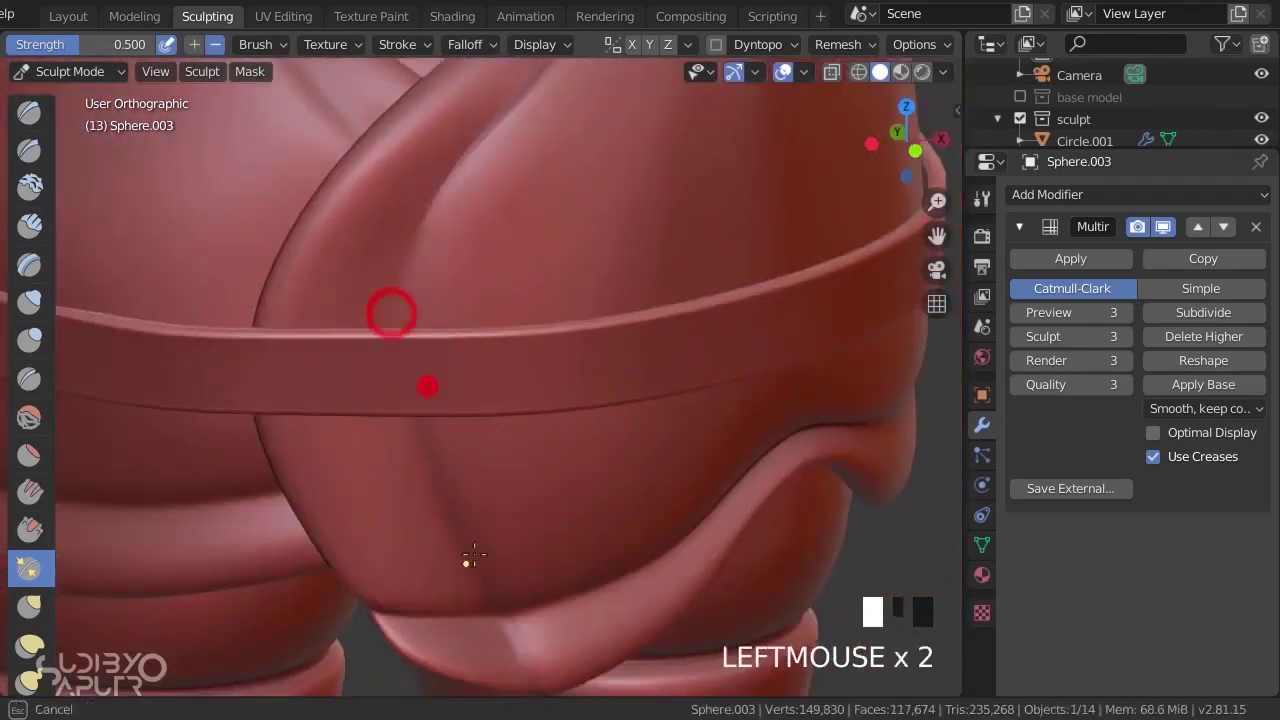
{"action": "middle_click_drag", "start_coordinate": [483, 522], "coordinate": [420, 523], "text": "shift"}
{"action": "left_click_drag", "start_coordinate": [420, 523], "coordinate": [357, 543]}
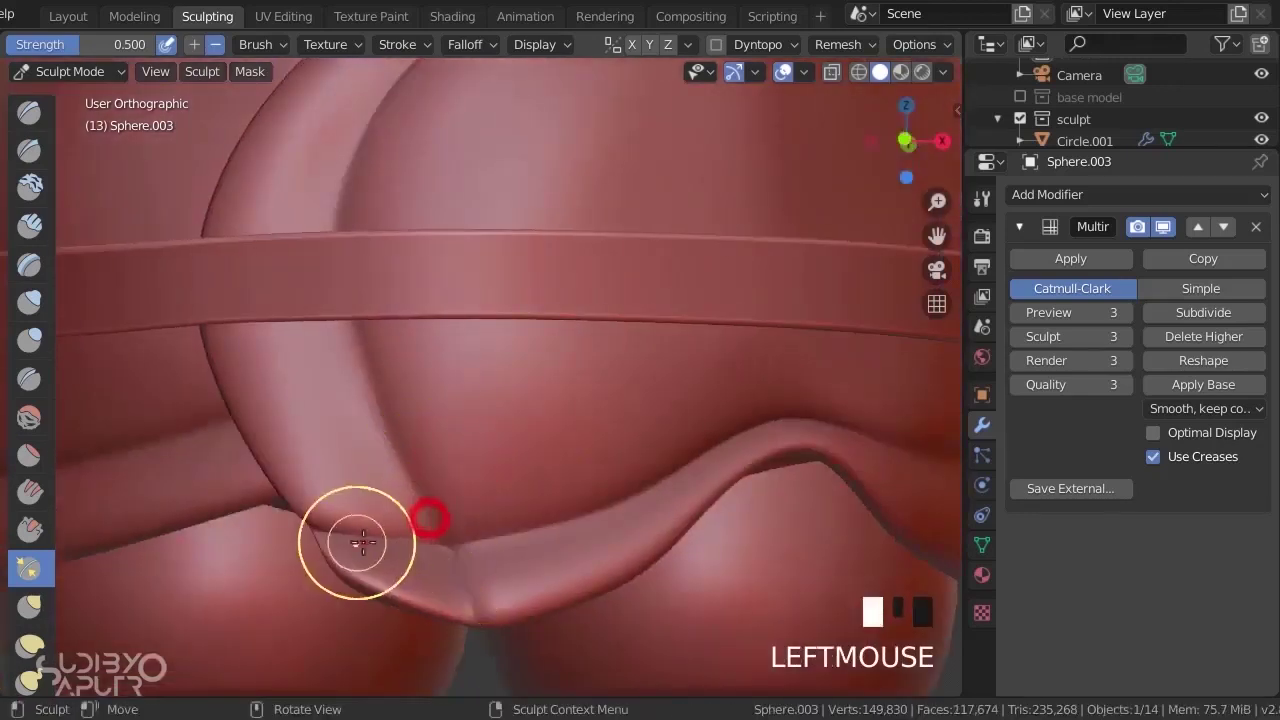
- Pinch the crease above the wavy hem fold from the front around to the side under the hand
{"action": "mouse_move", "coordinate": [357, 543]}
{"action": "middle_mouse_down", "text": "shift"}
{"action": "mouse_move", "coordinate": [454, 482]}
{"action": "mouse_move", "coordinate": [546, 477]}
{"action": "middle_mouse_up", "text": "shift"}
{"action": "left_click_drag", "start_coordinate": [546, 477], "coordinate": [651, 514]}
{"action": "mouse_move", "coordinate": [651, 514]}
{"action": "middle_mouse_down", "text": "shift"}
{"action": "mouse_move", "coordinate": [551, 451]}
{"action": "mouse_move", "coordinate": [460, 452]}
{"action": "middle_mouse_up", "text": "shift"}
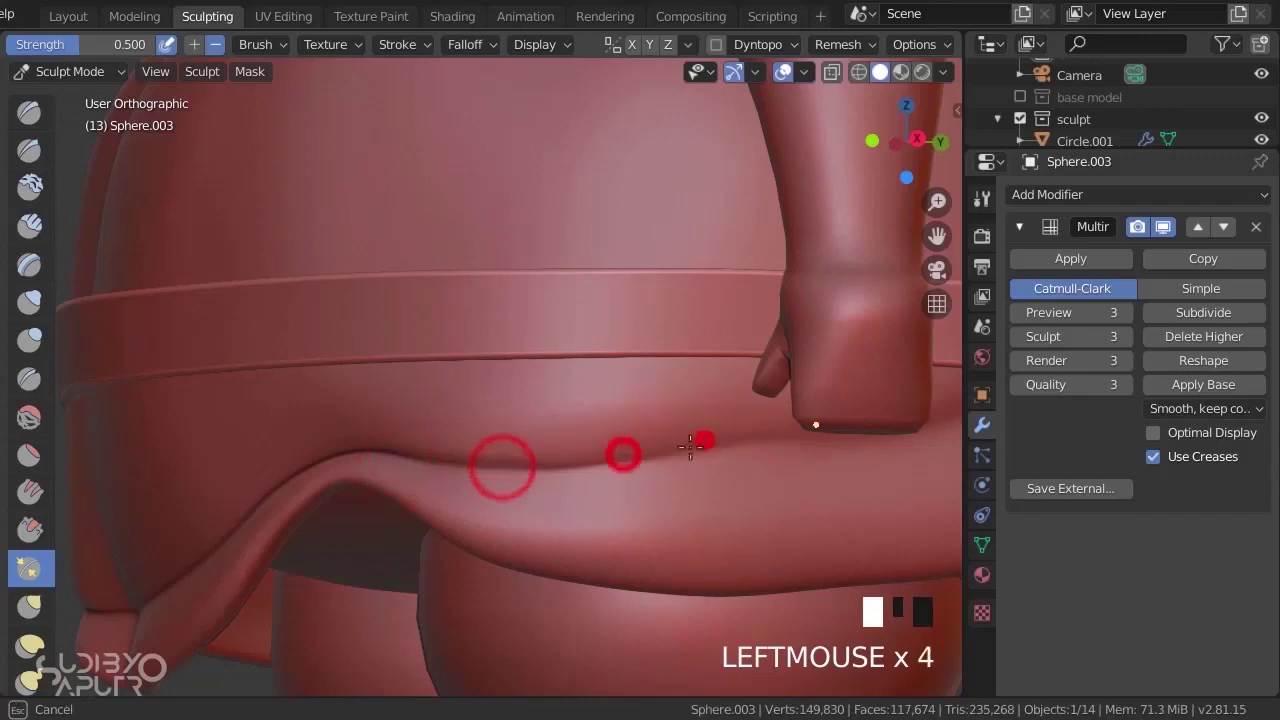
{"action": "mouse_move", "coordinate": [690, 446]}
{"action": "middle_mouse_down", "text": "shift"}
{"action": "mouse_move", "coordinate": [485, 437]}
{"action": "mouse_move", "coordinate": [455, 450]}
{"action": "middle_mouse_up", "text": "shift"}
- Set the Pinch/Magnify strength to 0.612 and pinch the hem fold's crease around the back of the robe
{"action": "key", "text": "f"}
{"action": "key", "text": "shift+f"}
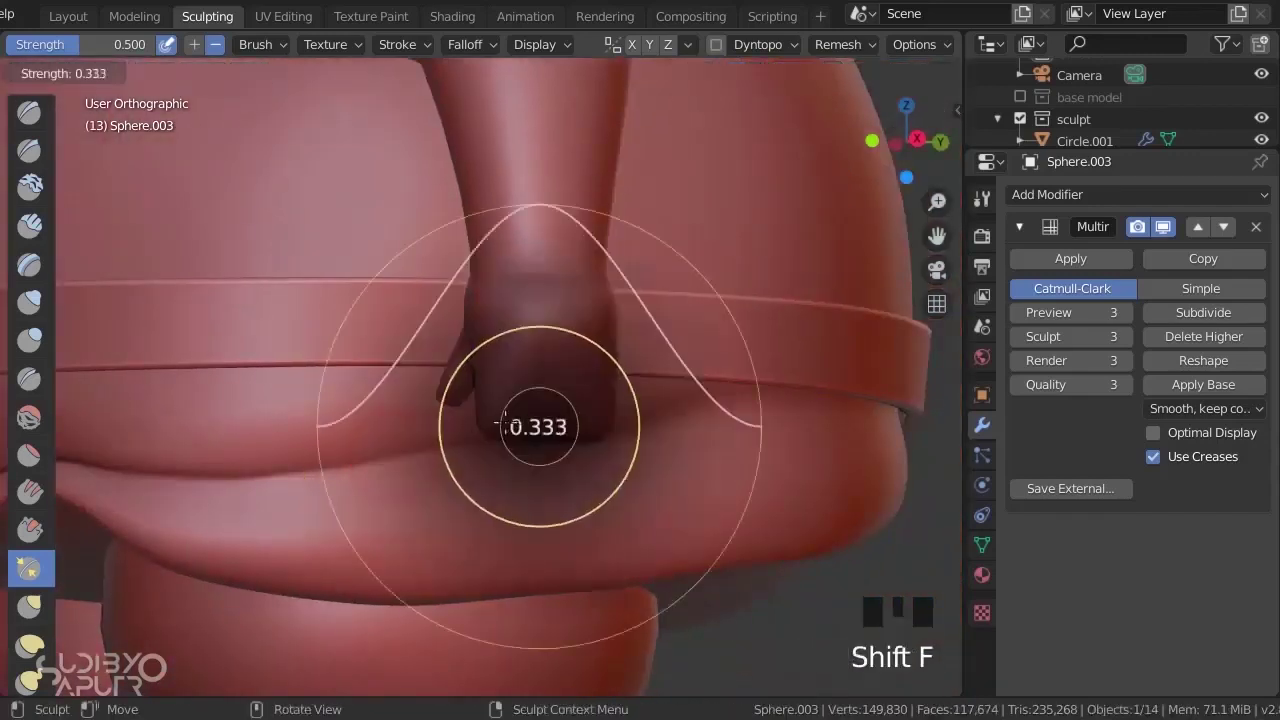
{"action": "left_click", "coordinate": [562, 408]}
{"action": "mouse_move", "coordinate": [371, 457]}
{"action": "middle_mouse_down"}
{"action": "mouse_move", "coordinate": [651, 408]}
{"action": "mouse_move", "coordinate": [420, 406]}
{"action": "middle_mouse_up"}
{"action": "scroll", "coordinate": [743, 357], "scroll_direction": "down", "scroll_amount": 3}
{"action": "middle_click_drag", "start_coordinate": [743, 357], "coordinate": [533, 376], "text": "shift"}
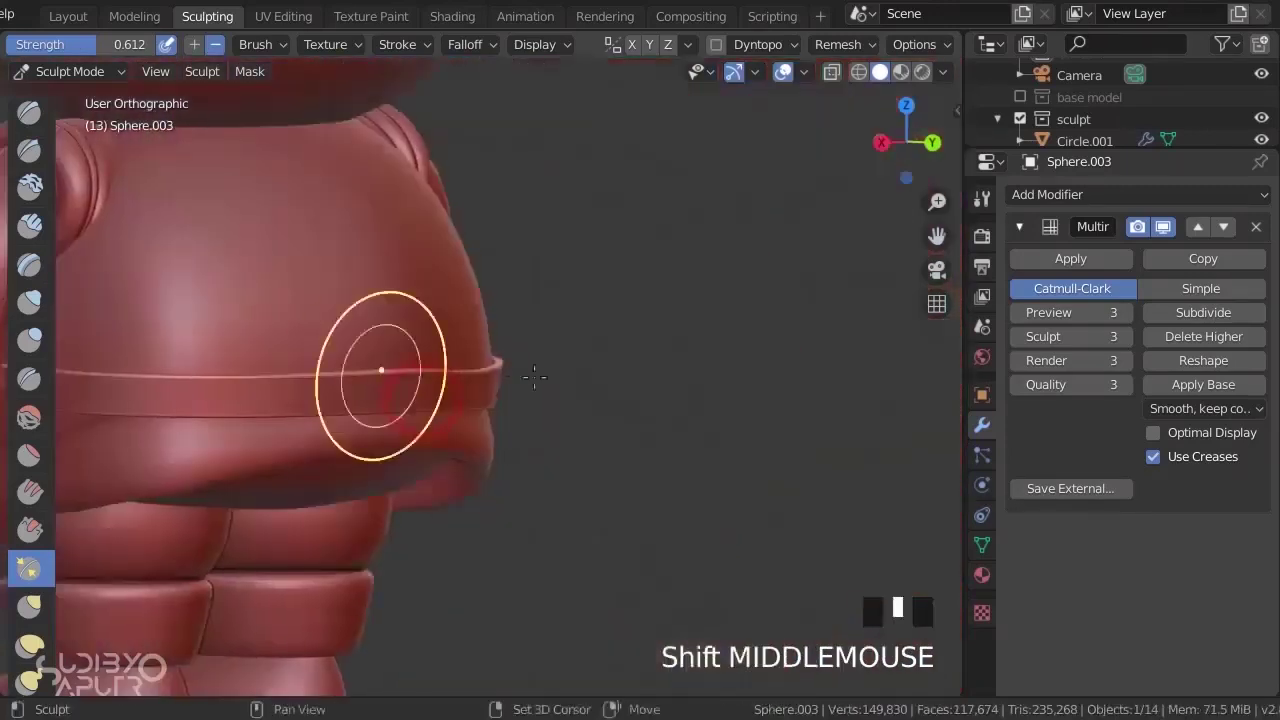
{"action": "scroll", "coordinate": [763, 400], "scroll_direction": "up", "scroll_amount": 3}
{"action": "mouse_move", "coordinate": [740, 385]}
{"action": "middle_mouse_down"}
{"action": "mouse_move", "coordinate": [515, 390]}
{"action": "mouse_move", "coordinate": [459, 405]}
{"action": "middle_mouse_up"}
{"action": "mouse_move", "coordinate": [256, 393]}
{"action": "left_mouse_down"}
{"action": "mouse_move", "coordinate": [459, 410]}
{"action": "mouse_move", "coordinate": [590, 438]}
{"action": "left_mouse_up"}
{"action": "middle_click_drag", "start_coordinate": [590, 438], "coordinate": [445, 428]}
{"action": "left_click_drag", "start_coordinate": [451, 430], "coordinate": [523, 440]}
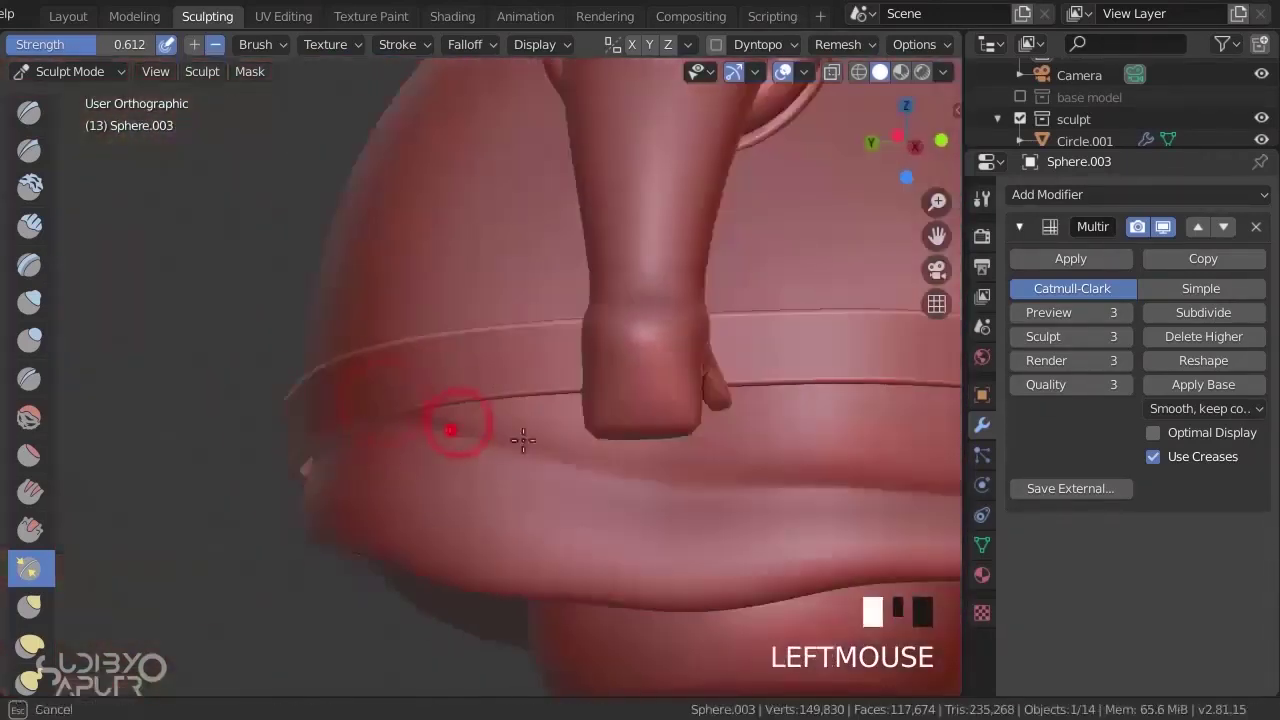
- Continue pinching the hem fold's crease along the opposite side, below the hand and toward the front
{"action": "left_click_drag", "start_coordinate": [707, 485], "coordinate": [728, 484]}
{"action": "left_click_drag", "start_coordinate": [740, 481], "coordinate": [790, 484]}
{"action": "left_click_drag", "start_coordinate": [805, 484], "coordinate": [871, 485]}
{"action": "middle_click_drag", "start_coordinate": [871, 485], "coordinate": [605, 484], "text": "shift"}
{"action": "left_click_drag", "start_coordinate": [414, 483], "coordinate": [689, 491]}
{"action": "middle_click_drag", "start_coordinate": [708, 490], "coordinate": [583, 486]}
{"action": "left_click_drag", "start_coordinate": [592, 485], "coordinate": [868, 461]}
{"action": "middle_click_drag", "start_coordinate": [871, 460], "coordinate": [587, 487], "text": "shift"}
- Set the brush radius to 58 px and pinch the front hem crease up to the overlapping lapel
{"action": "key", "text": "f"}
{"action": "left_click", "coordinate": [488, 466]}
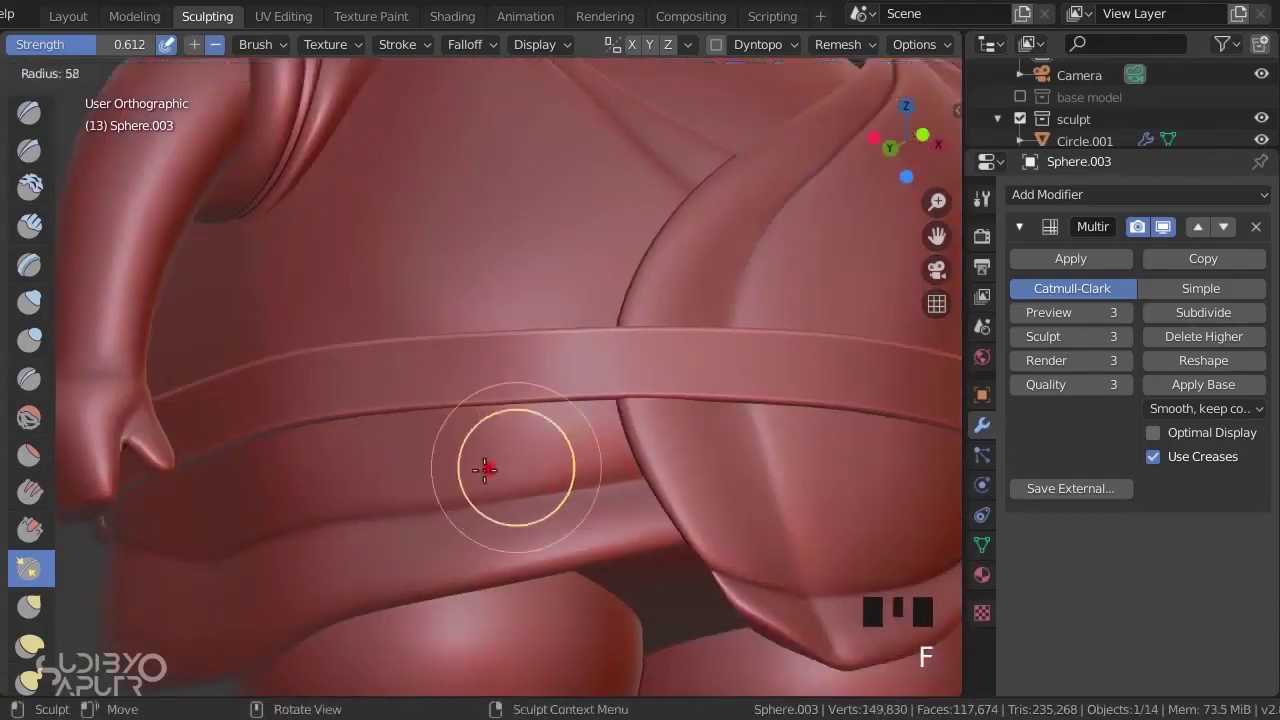
{"action": "left_click_drag", "start_coordinate": [495, 494], "coordinate": [760, 466]}
{"action": "left_click_drag", "start_coordinate": [594, 476], "coordinate": [700, 443]}
- Try the Draw brush beside the collar edge near the shoulder
{"action": "key", "text": "KP_1"}
{"action": "middle_click_drag", "start_coordinate": [677, 423], "coordinate": [391, 480], "text": "shift"}
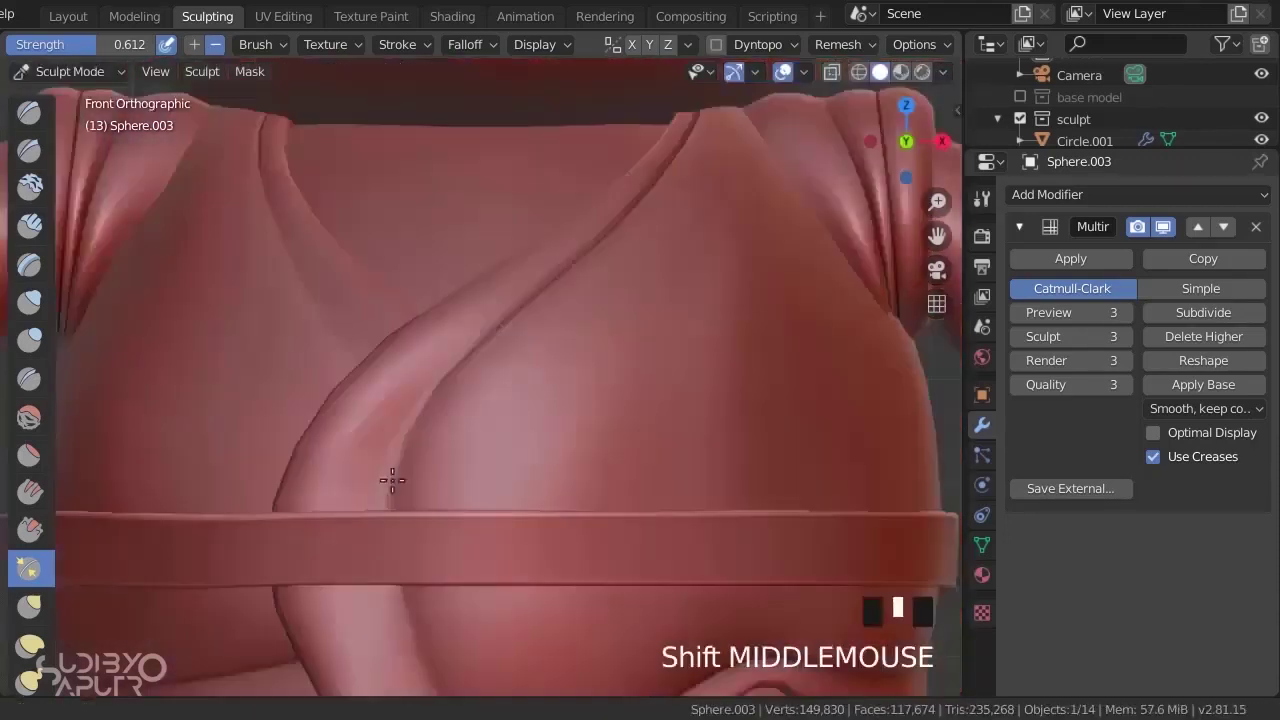
{"action": "left_click", "coordinate": [29, 112]}
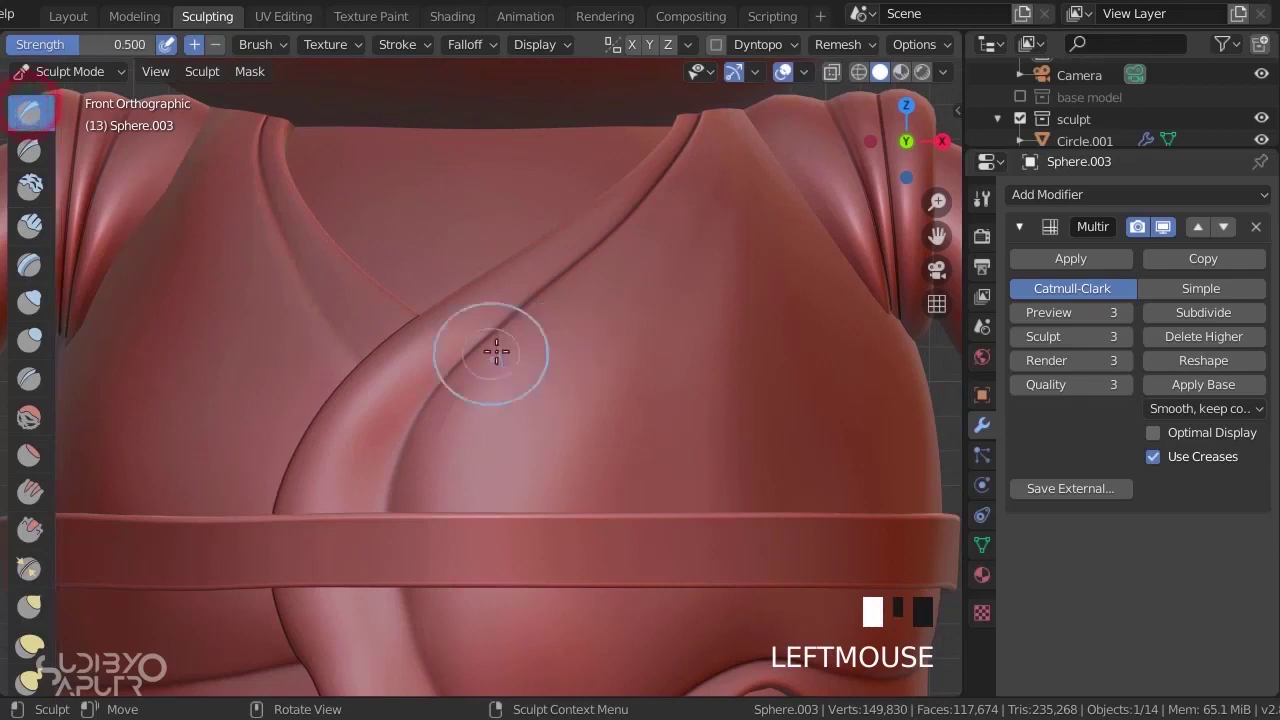
{"action": "scroll", "coordinate": [497, 352], "scroll_direction": "up", "scroll_amount": 5}
{"action": "key", "text": "f"}
{"action": "left_click", "coordinate": [537, 274]}
{"action": "middle_click_drag", "start_coordinate": [785, 100], "coordinate": [645, 370], "text": "shift"}
{"action": "middle_click_drag", "start_coordinate": [706, 280], "coordinate": [546, 450], "text": "shift"}
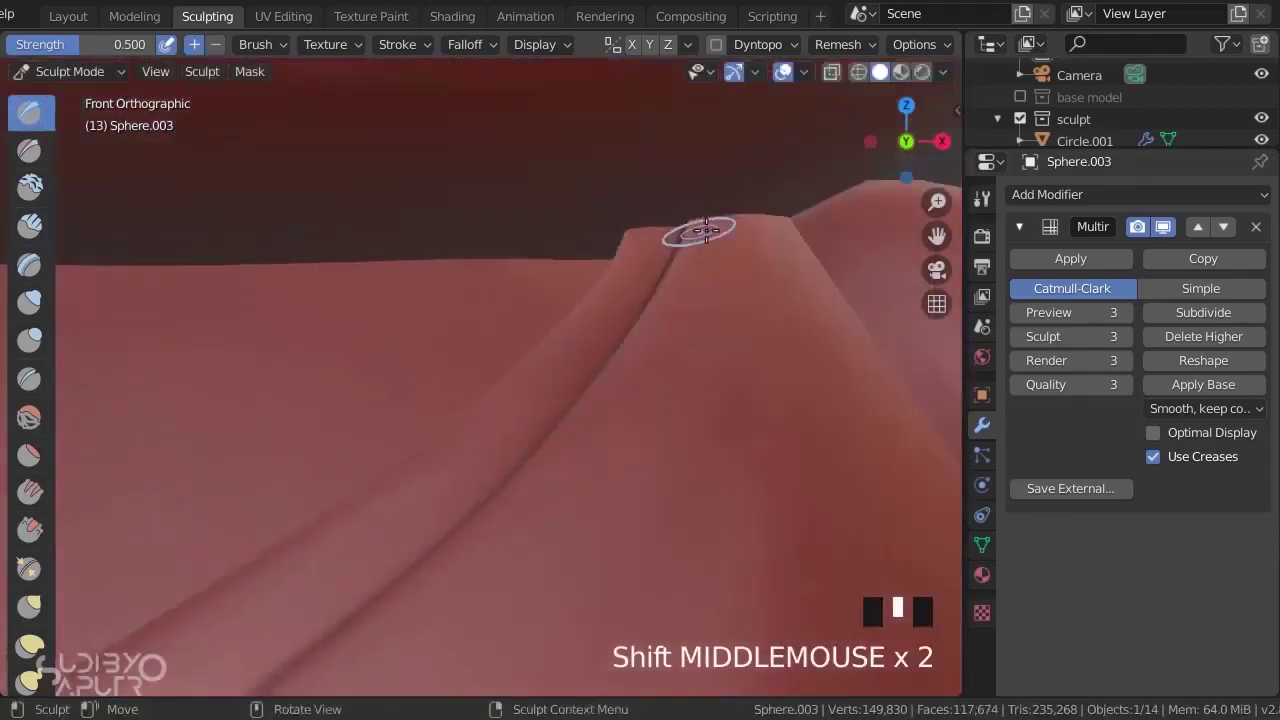
{"action": "left_click", "coordinate": [706, 230]}
{"action": "middle_click_drag", "start_coordinate": [703, 280], "coordinate": [640, 480], "text": "shift"}
- Choose the Blob brush, set its strength to 0.808, shrink its radius, and raise a ridge beside the upper collar crease
{"action": "left_click", "coordinate": [29, 338]}
{"action": "middle_click_drag", "start_coordinate": [569, 443], "coordinate": [660, 520], "text": "shift"}
{"action": "key", "text": "shift+f"}
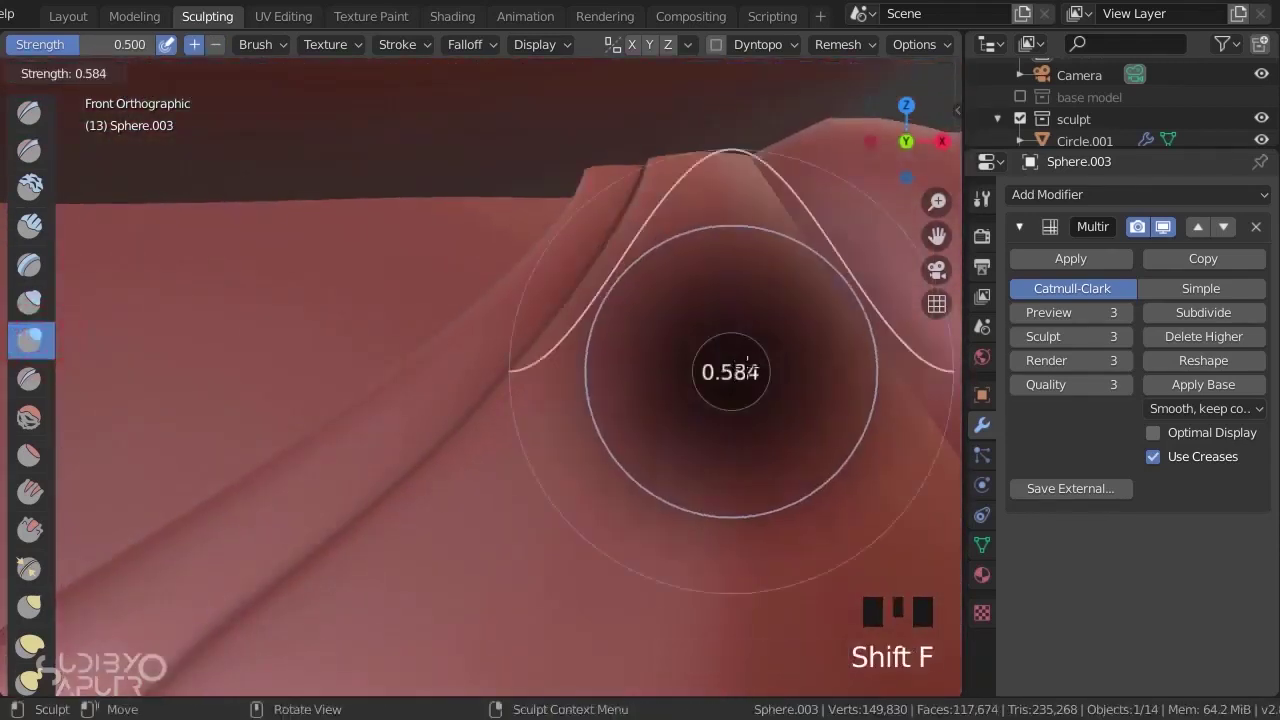
{"action": "left_click", "coordinate": [789, 346]}
{"action": "key", "text": "f"}
{"action": "left_click", "coordinate": [649, 249]}
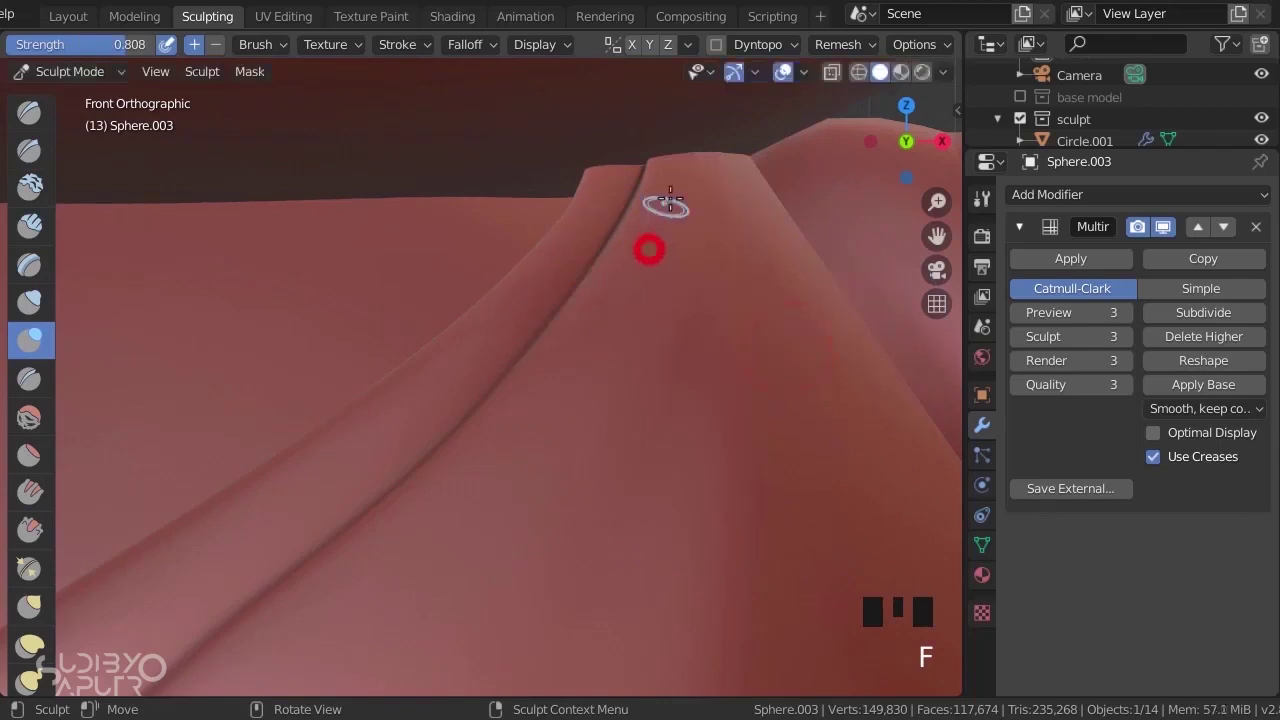
{"action": "left_click", "coordinate": [669, 195]}
{"action": "left_click", "coordinate": [597, 345]}
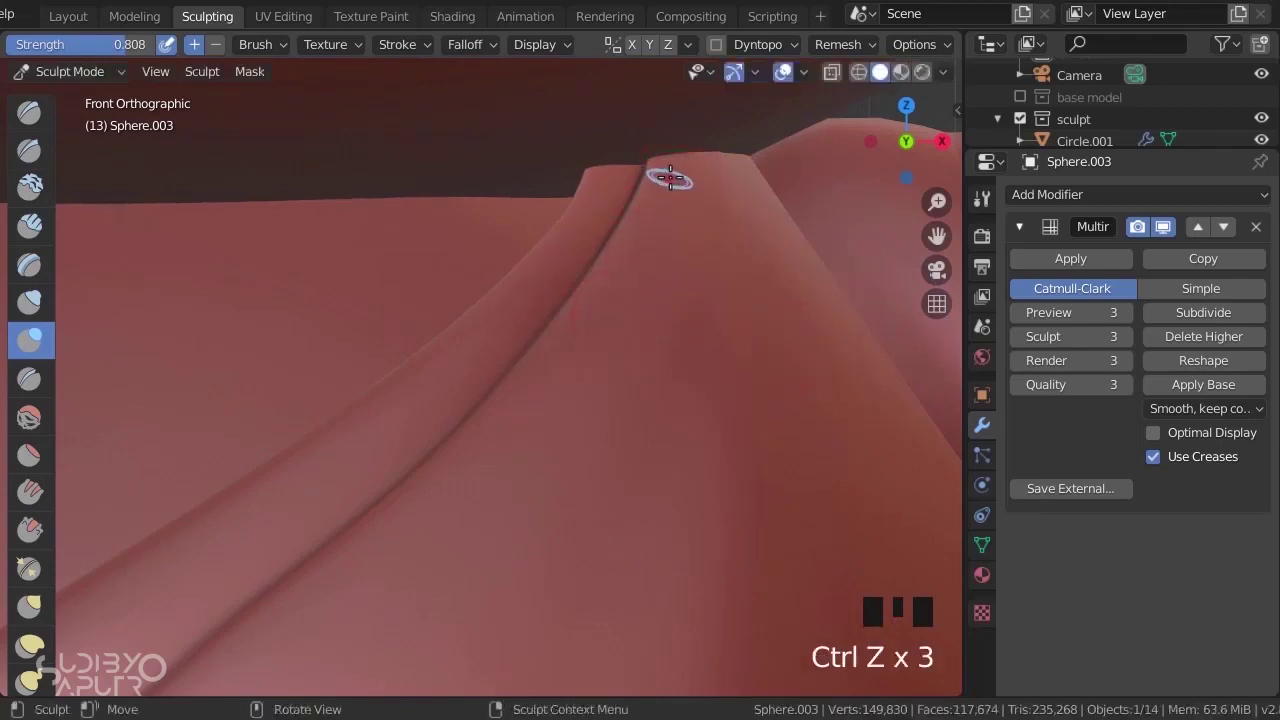
{"action": "left_click", "coordinate": [669, 178]}
{"action": "left_click", "coordinate": [594, 327]}
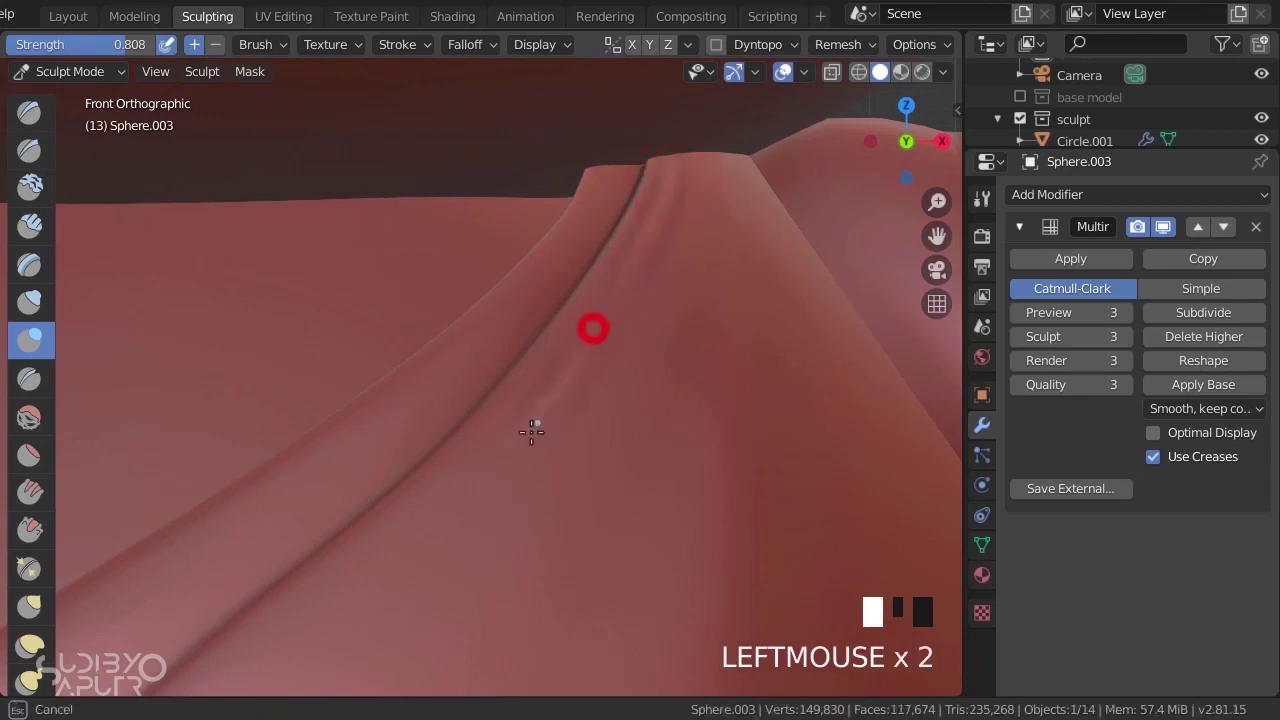
{"action": "left_click", "coordinate": [482, 484]}
- Extend the Blob ridge along the collar crease down the chest to the belt
{"action": "middle_click_drag", "start_coordinate": [309, 606], "coordinate": [551, 300], "text": "shift"}
{"action": "left_click", "coordinate": [551, 318]}
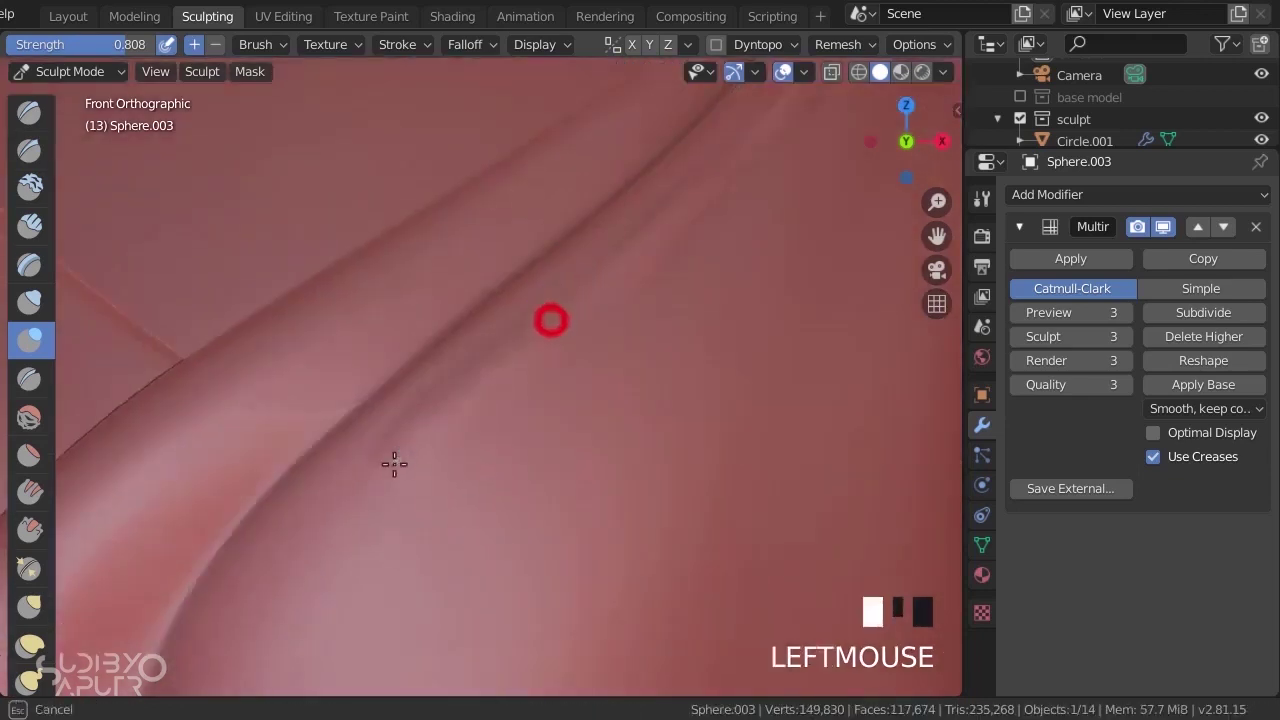
{"action": "left_click", "coordinate": [300, 526]}
{"action": "middle_click_drag", "start_coordinate": [300, 526], "coordinate": [240, 369], "text": "shift"}
{"action": "left_click", "coordinate": [225, 401]}
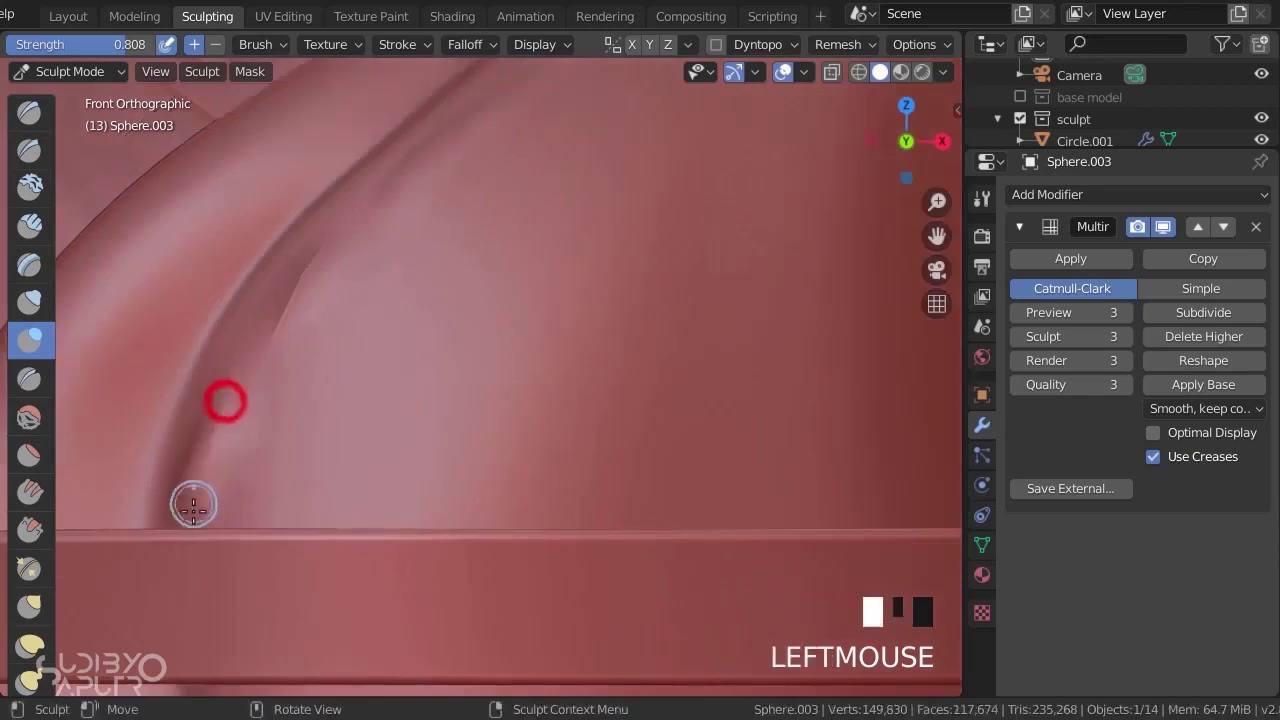
- Raise the Blob ridge along the lapel crease just above the belt and down the front flap below it
{"action": "scroll", "coordinate": [349, 317], "scroll_direction": "down", "scroll_amount": 3}
{"action": "scroll", "coordinate": [240, 400], "scroll_direction": "up", "scroll_amount": 3}
{"action": "left_click", "coordinate": [232, 400]}
{"action": "middle_click_drag", "start_coordinate": [214, 543], "coordinate": [254, 330], "text": "shift"}
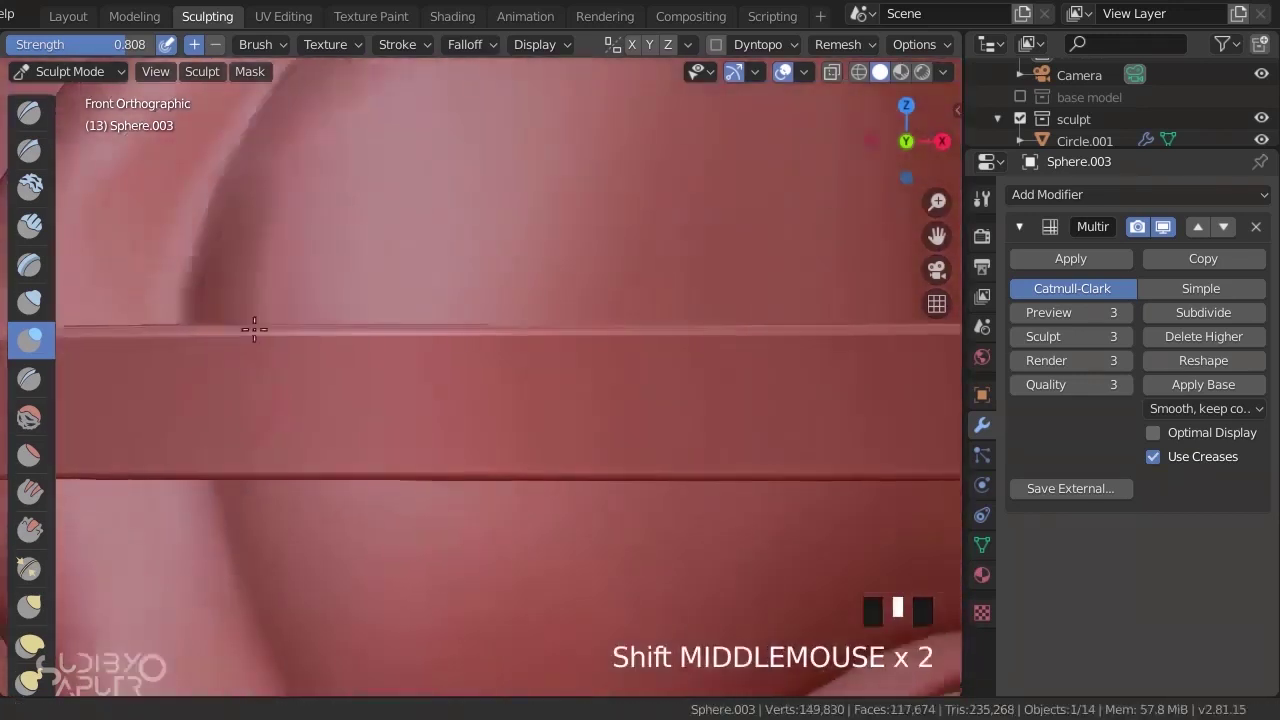
{"action": "left_click", "coordinate": [268, 352]}
{"action": "left_click", "coordinate": [371, 591]}
{"action": "scroll", "coordinate": [420, 640], "scroll_direction": "down", "scroll_amount": 3}
{"action": "mouse_move", "coordinate": [420, 640]}
{"action": "middle_mouse_down", "text": "shift"}
{"action": "mouse_move", "coordinate": [376, 461]}
{"action": "mouse_move", "coordinate": [363, 486]}
{"action": "middle_mouse_up", "text": "shift"}
{"action": "left_click", "coordinate": [363, 476]}
{"action": "mouse_move", "coordinate": [414, 537]}
{"action": "middle_mouse_down", "text": "shift"}
{"action": "mouse_move", "coordinate": [414, 400]}
{"action": "mouse_move", "coordinate": [303, 465]}
{"action": "middle_mouse_up", "text": "shift"}
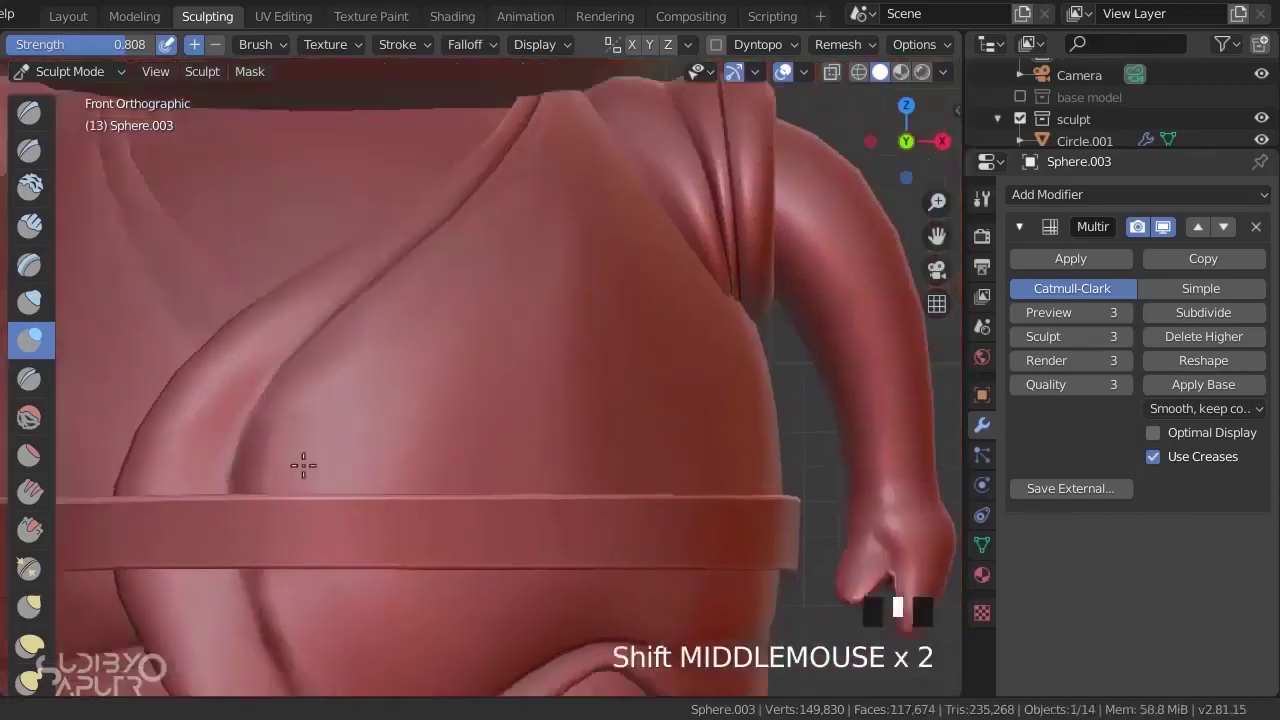
- Build up the Blob ridge along the overlapping lapel's crease from the belt up to the shoulder
{"action": "scroll", "coordinate": [226, 463], "scroll_direction": "up", "scroll_amount": 4}
{"action": "left_click", "coordinate": [234, 451]}
{"action": "scroll", "coordinate": [323, 334], "scroll_direction": "down", "scroll_amount": 1}
{"action": "left_click", "coordinate": [353, 315]}
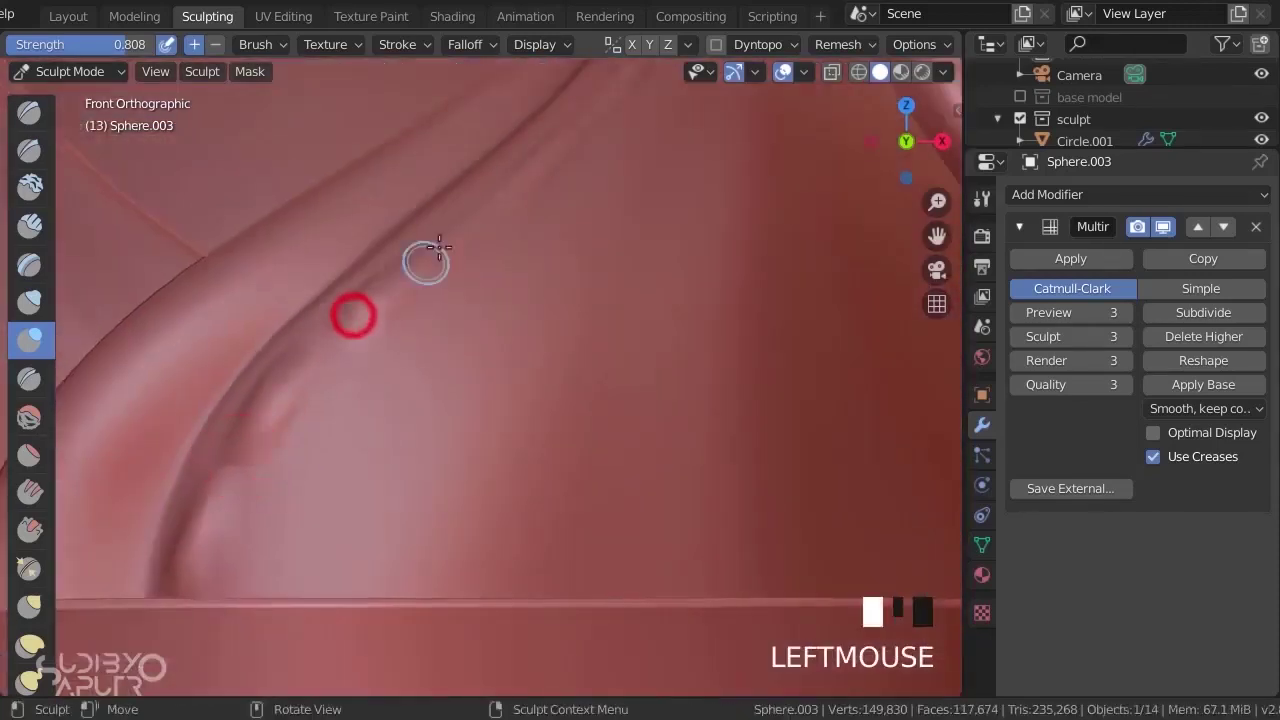
{"action": "middle_click_drag", "start_coordinate": [426, 262], "coordinate": [302, 410], "text": "shift"}
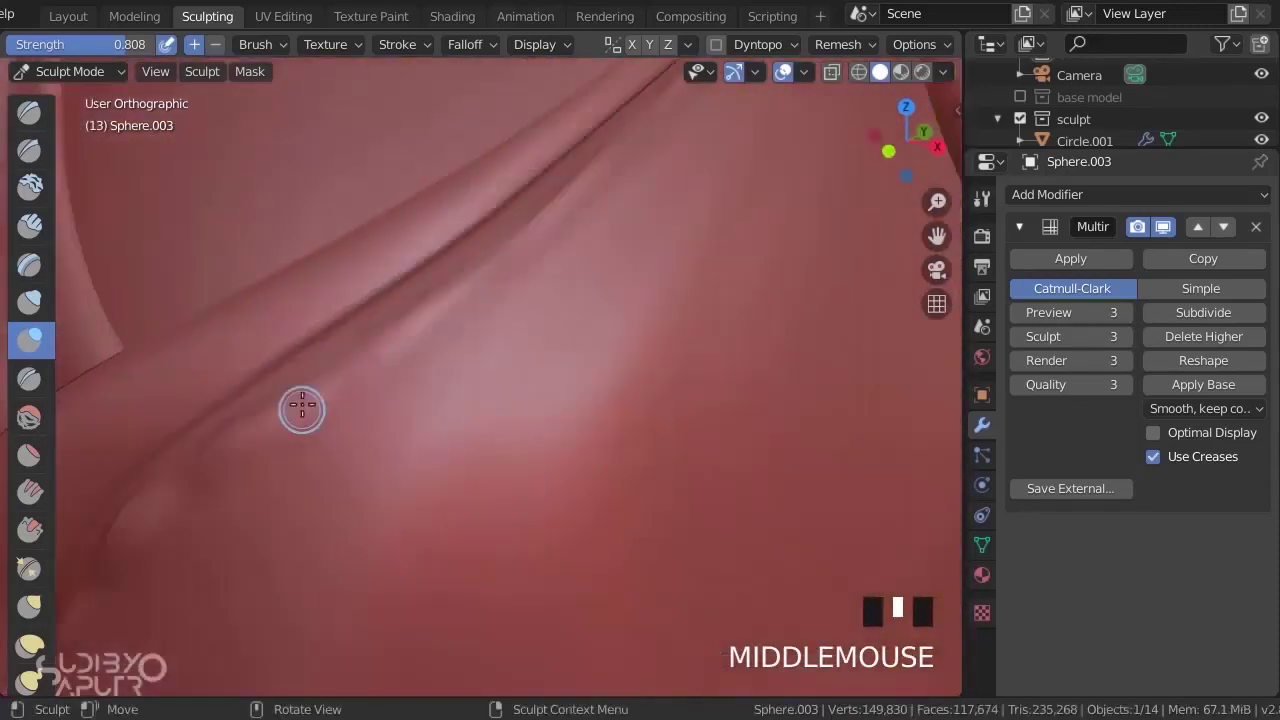
{"action": "left_click", "coordinate": [405, 330]}
{"action": "middle_click_drag", "start_coordinate": [405, 330], "coordinate": [363, 370], "text": "shift"}
{"action": "left_click", "coordinate": [441, 310]}
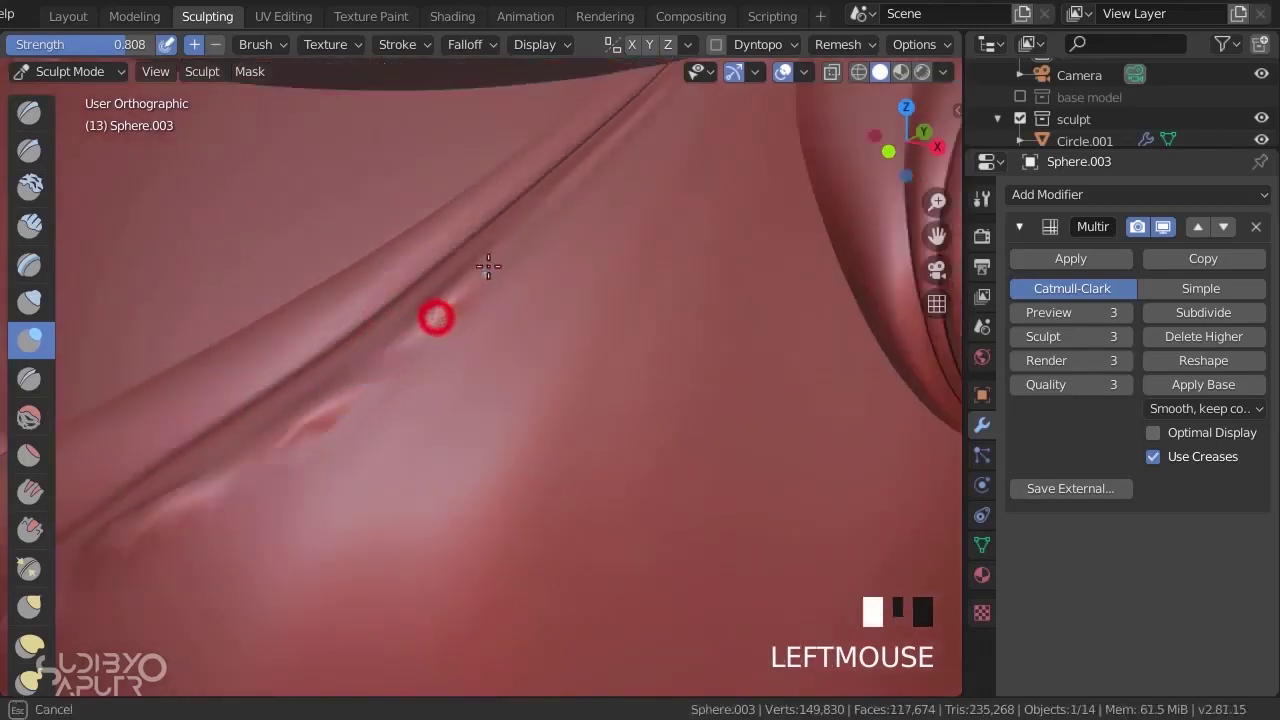
{"action": "left_click", "coordinate": [578, 172]}
{"action": "scroll", "coordinate": [590, 210], "scroll_direction": "down", "scroll_amount": 5}
{"action": "key", "text": "KP_1"}
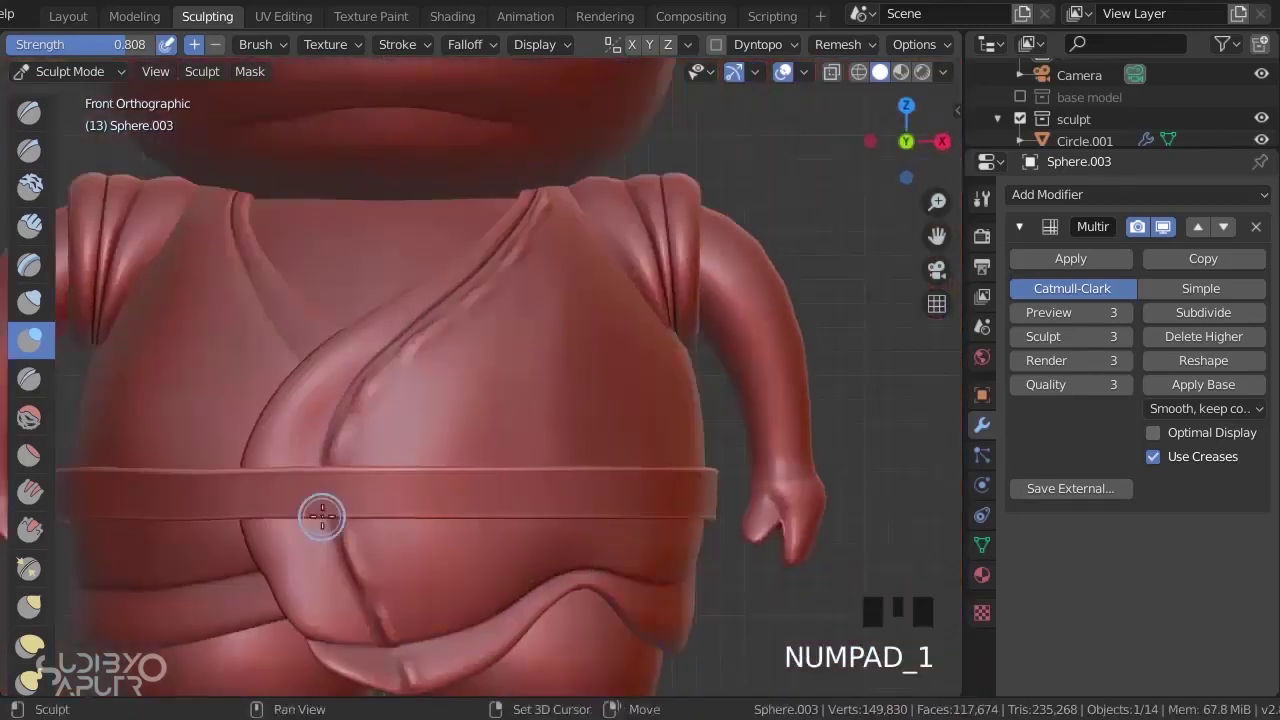
- Choose the Crease brush and carve small wrinkles along the lapel ridge from the chest to below the belt
{"action": "middle_click_drag", "start_coordinate": [320, 517], "coordinate": [130, 442], "text": "shift"}
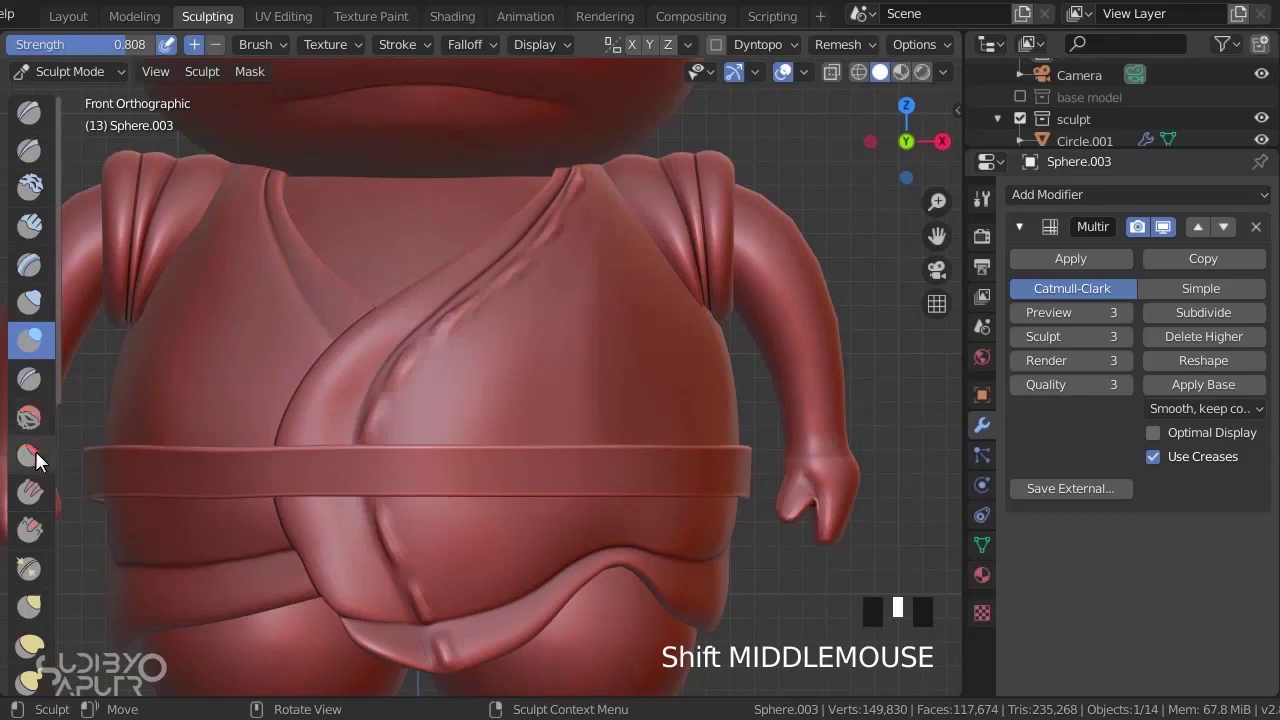
{"action": "left_click", "coordinate": [28, 378]}
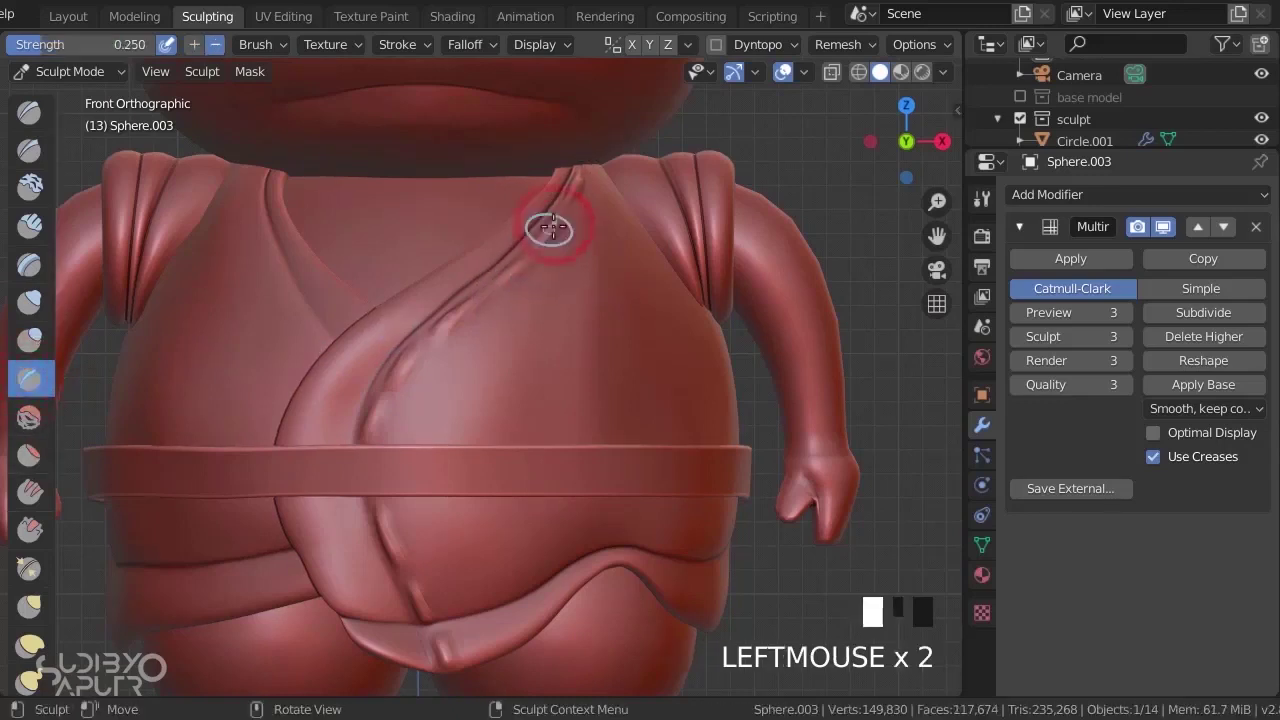
{"action": "left_click", "coordinate": [463, 316]}
{"action": "left_click_drag", "start_coordinate": [473, 308], "coordinate": [525, 227]}
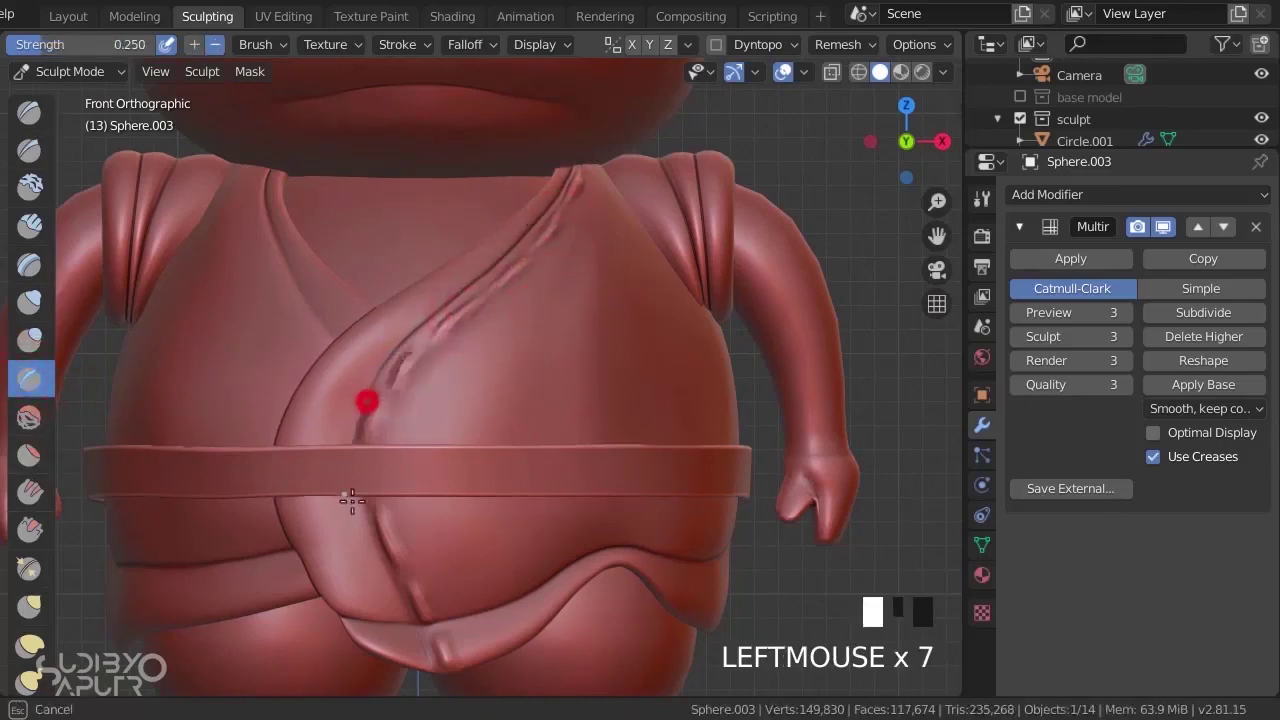
{"action": "left_click_drag", "start_coordinate": [372, 440], "coordinate": [395, 550]}
{"action": "scroll", "coordinate": [517, 406], "scroll_direction": "down", "scroll_amount": 4}
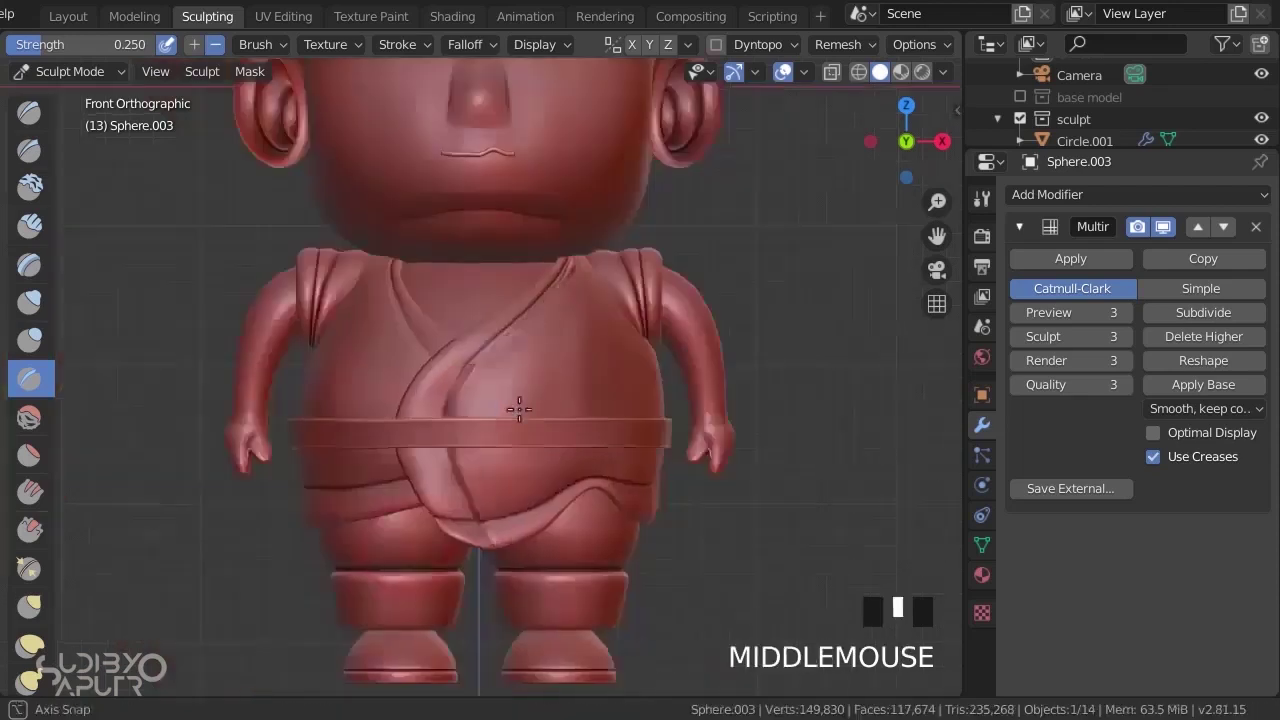
{"action": "mouse_move", "coordinate": [517, 406]}
{"action": "middle_mouse_down"}
{"action": "mouse_move", "coordinate": [484, 428]}
{"action": "mouse_move", "coordinate": [671, 509]}
{"action": "mouse_move", "coordinate": [803, 449]}
{"action": "middle_mouse_up"}
{"action": "key", "text": "KP_1"}
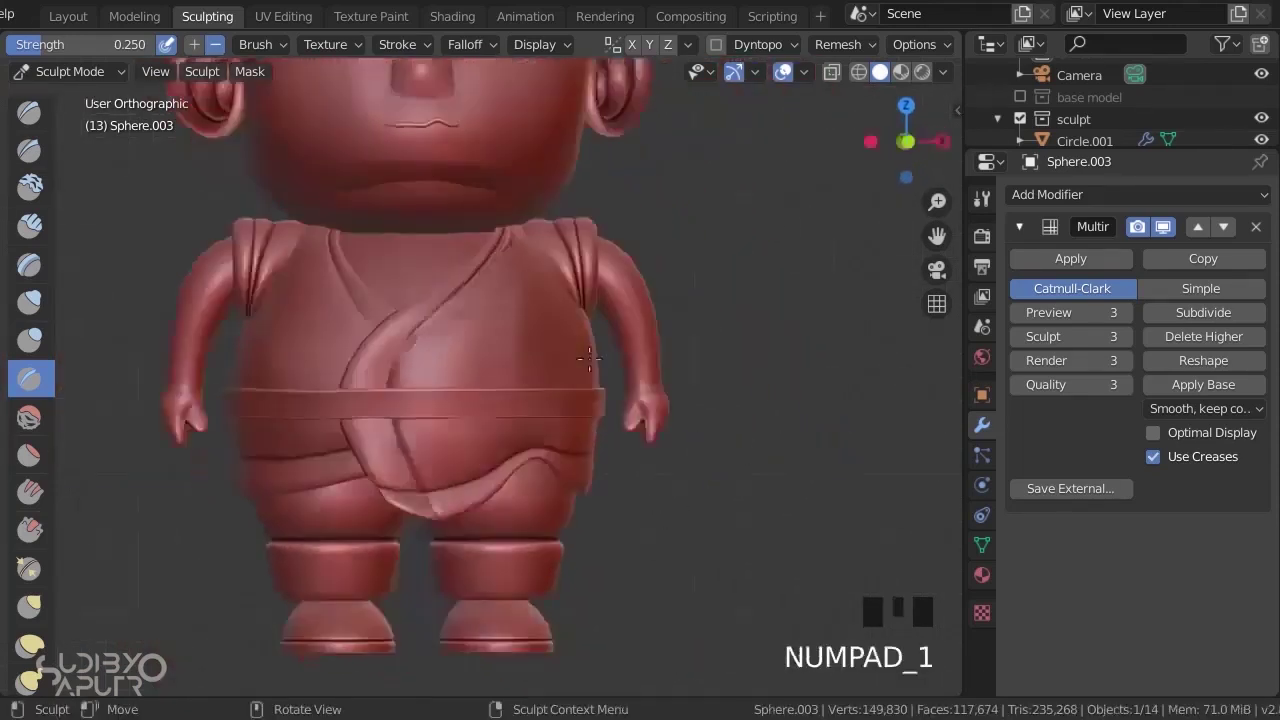
- Return to the Blob brush and raise a ridge beside the underlying lapel, from the neckline to the overlap
{"action": "scroll", "coordinate": [228, 313], "scroll_direction": "up", "scroll_amount": 4}
{"action": "middle_click_drag", "start_coordinate": [228, 313], "coordinate": [297, 240], "text": "shift"}
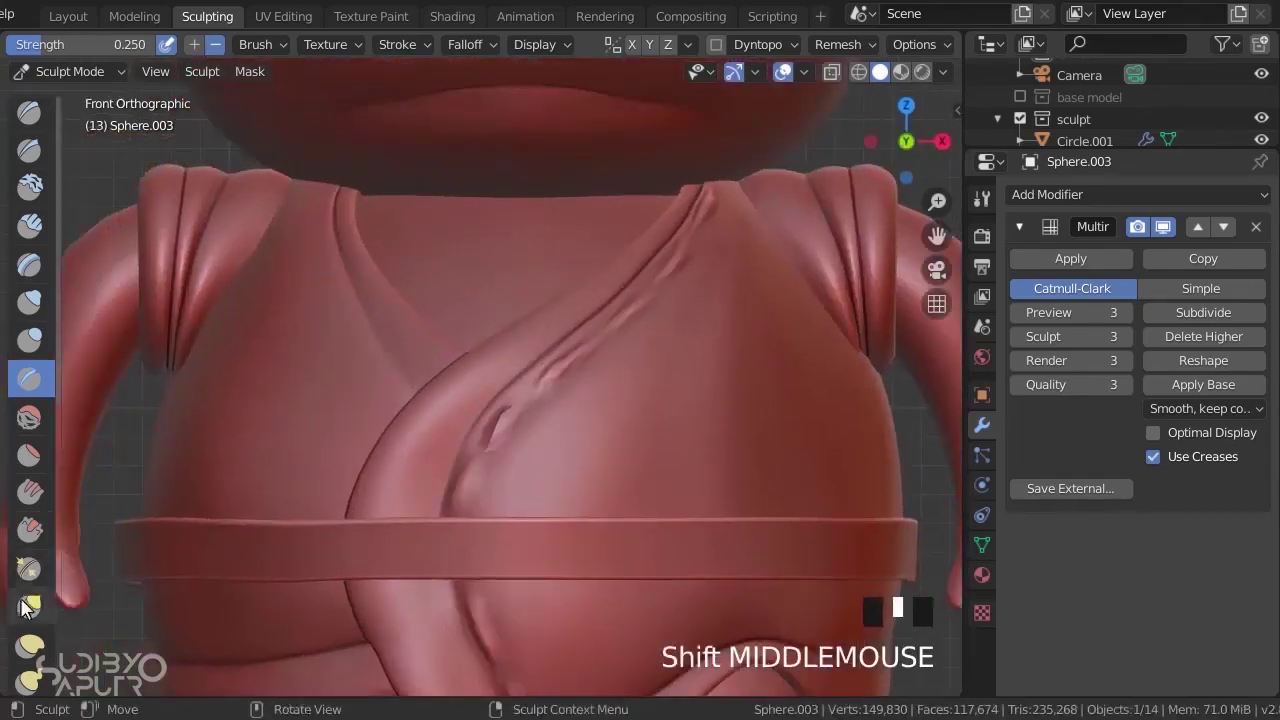
{"action": "left_click", "coordinate": [28, 568]}
{"action": "mouse_move", "coordinate": [223, 414]}
{"action": "middle_mouse_down", "text": "shift"}
{"action": "mouse_move", "coordinate": [471, 346]}
{"action": "mouse_move", "coordinate": [463, 425]}
{"action": "middle_mouse_up", "text": "shift"}
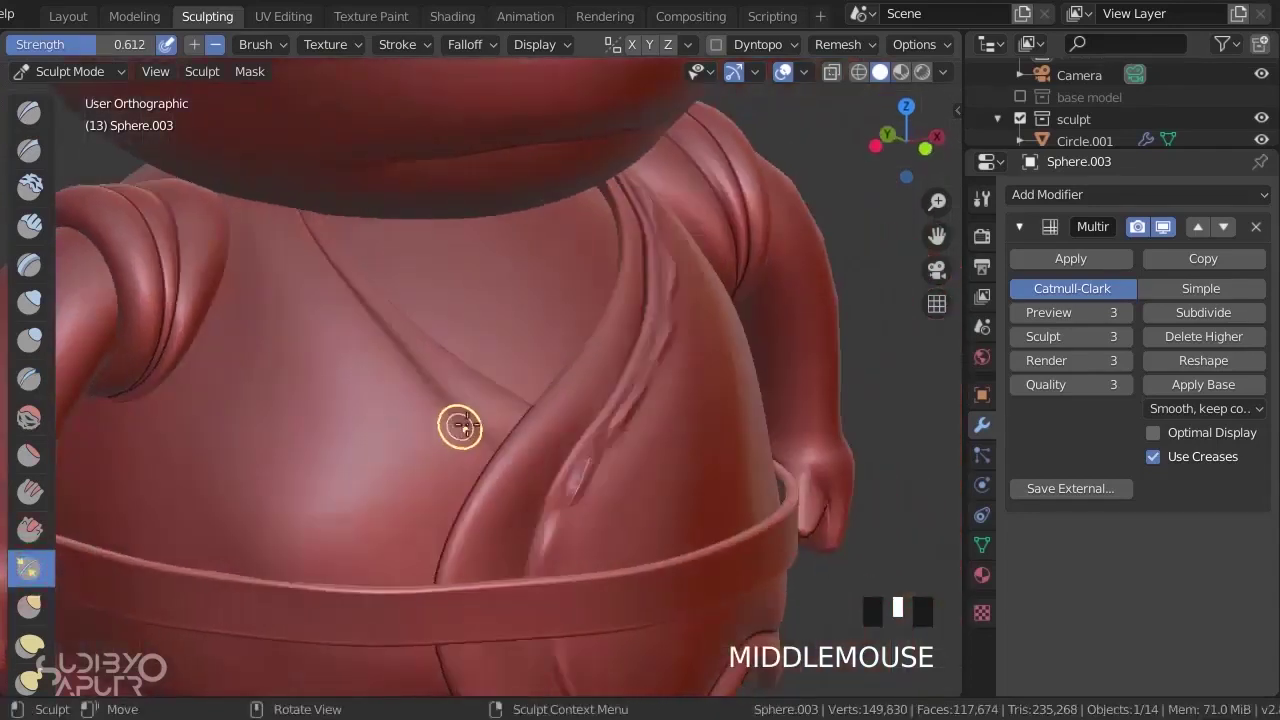
{"action": "double_click", "coordinate": [28, 338]}
{"action": "scroll", "coordinate": [337, 229], "scroll_direction": "up", "scroll_amount": 4}
{"action": "left_click_drag", "start_coordinate": [266, 189], "coordinate": [294, 271]}
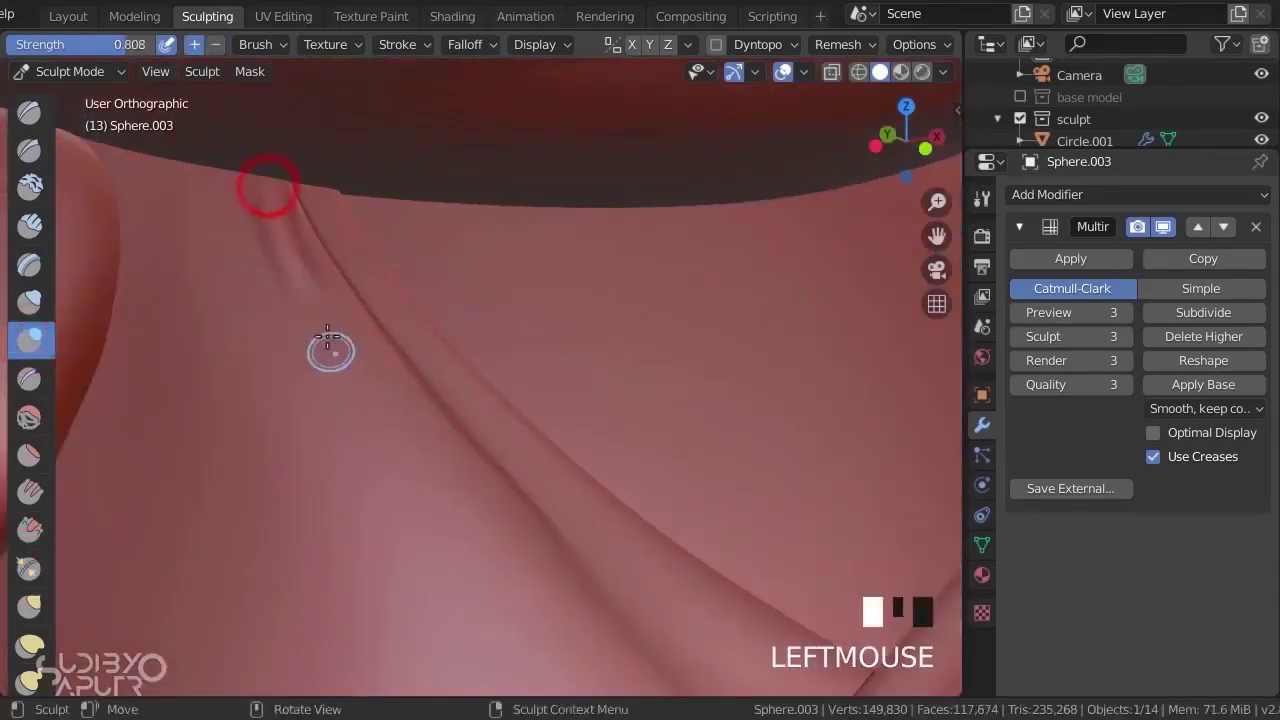
{"action": "left_click", "coordinate": [327, 340]}
{"action": "left_click", "coordinate": [463, 409]}
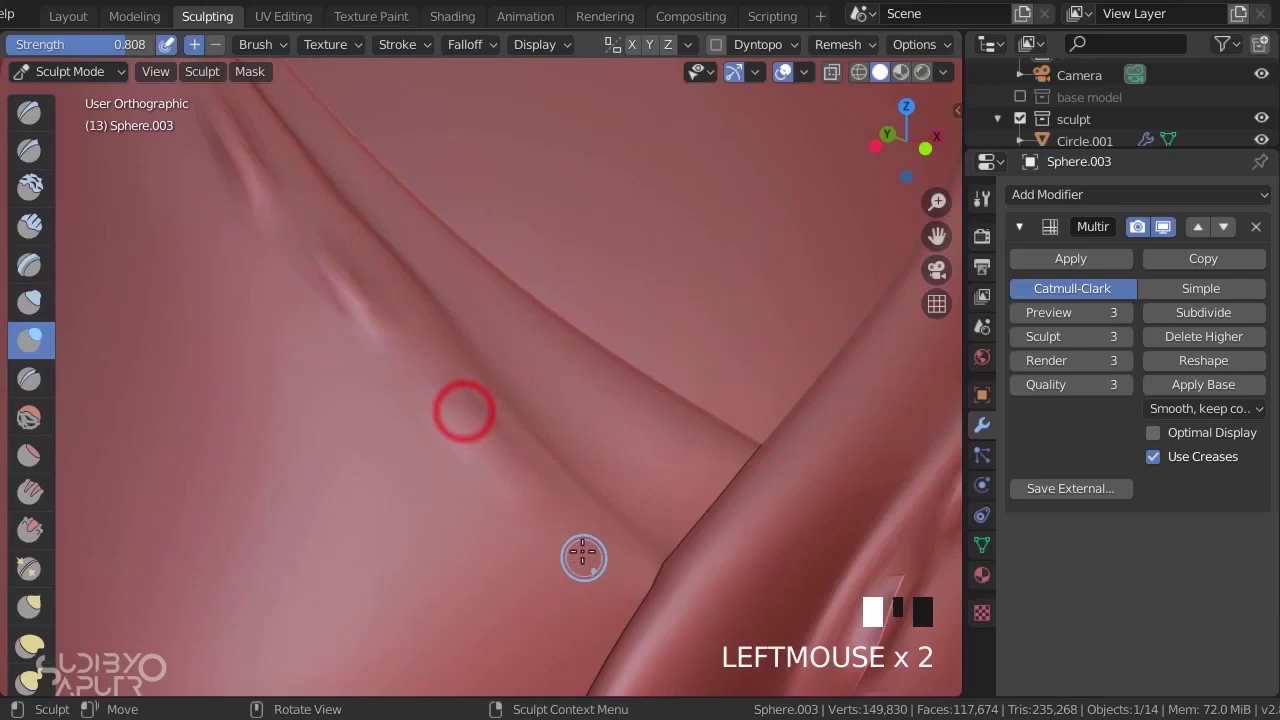
{"action": "left_click", "coordinate": [582, 550]}
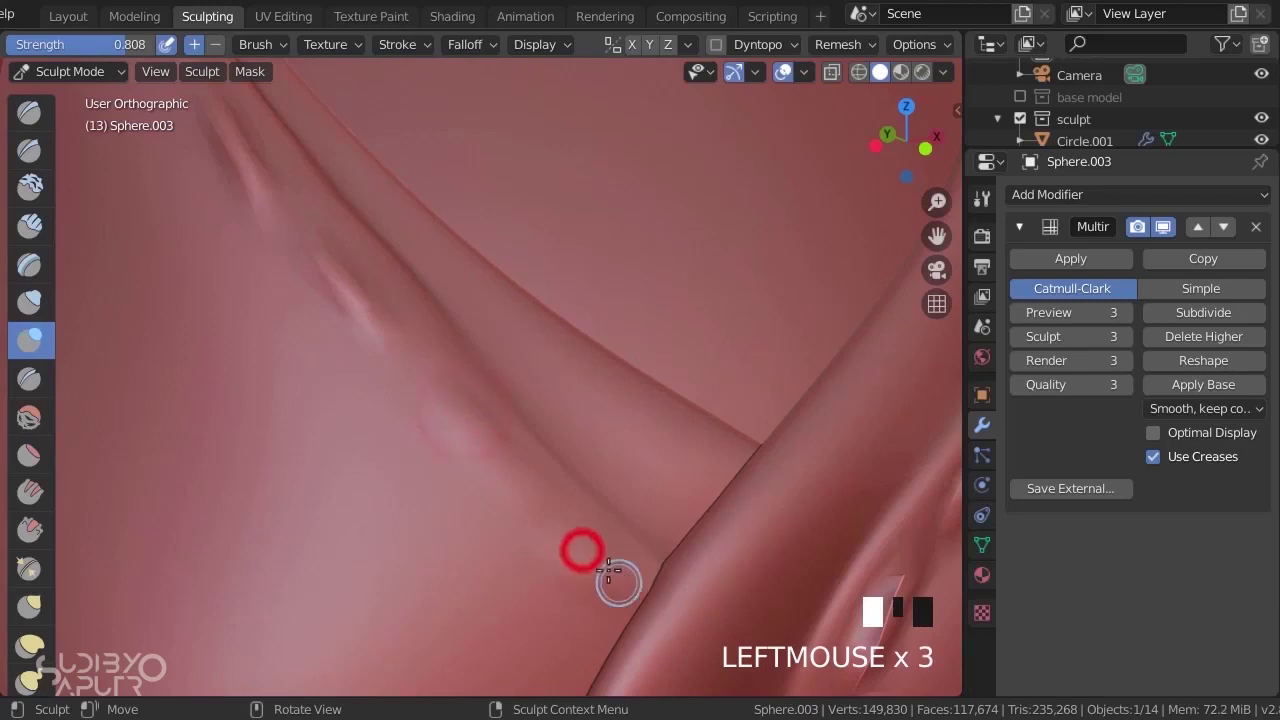
{"action": "scroll", "coordinate": [514, 443], "scroll_direction": "down", "scroll_amount": 6}
{"action": "middle_click_drag", "start_coordinate": [514, 443], "coordinate": [571, 334]}
{"action": "scroll", "coordinate": [563, 406], "scroll_direction": "down", "scroll_amount": 4}
{"action": "middle_click_drag", "start_coordinate": [563, 406], "coordinate": [584, 370], "text": "shift"}
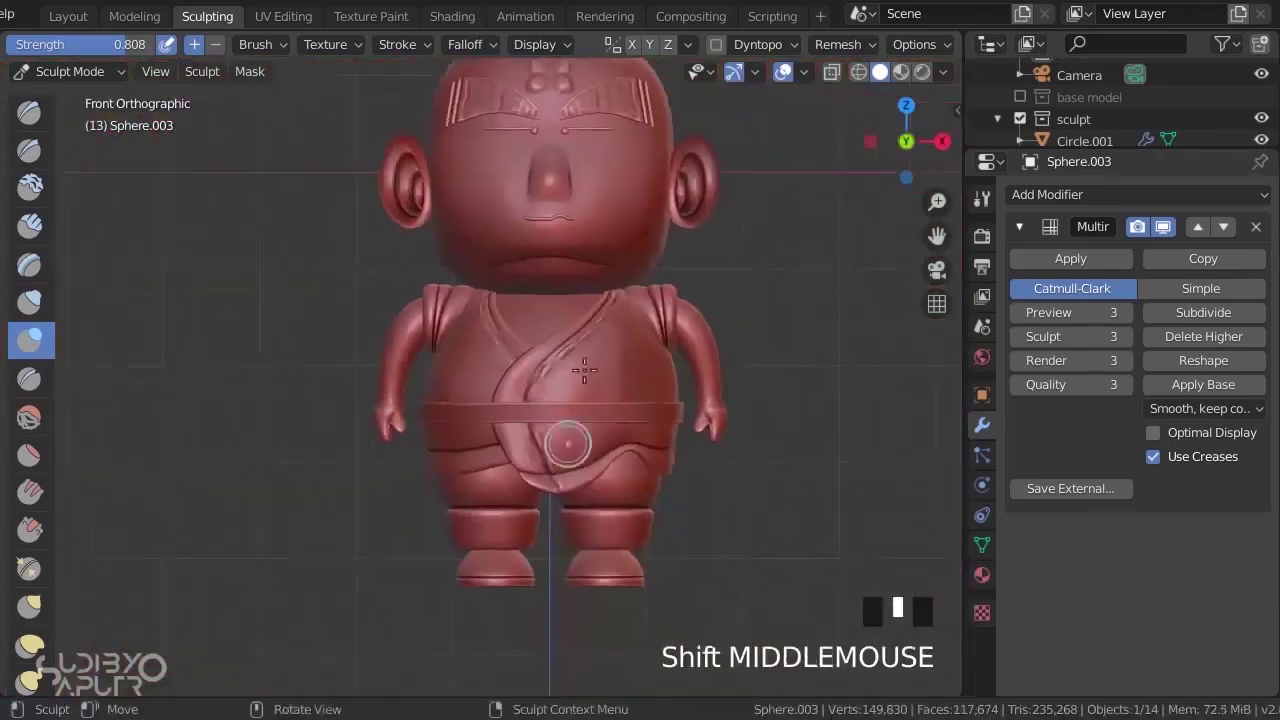
- Choose the Crease brush, adjust its radius, and carve diagonal cloth folds across the chest on the overlapping lapel's side
{"action": "scroll", "coordinate": [584, 370], "scroll_direction": "up", "scroll_amount": 5}
{"action": "scroll", "coordinate": [37, 294], "scroll_direction": "down", "scroll_amount": 3}
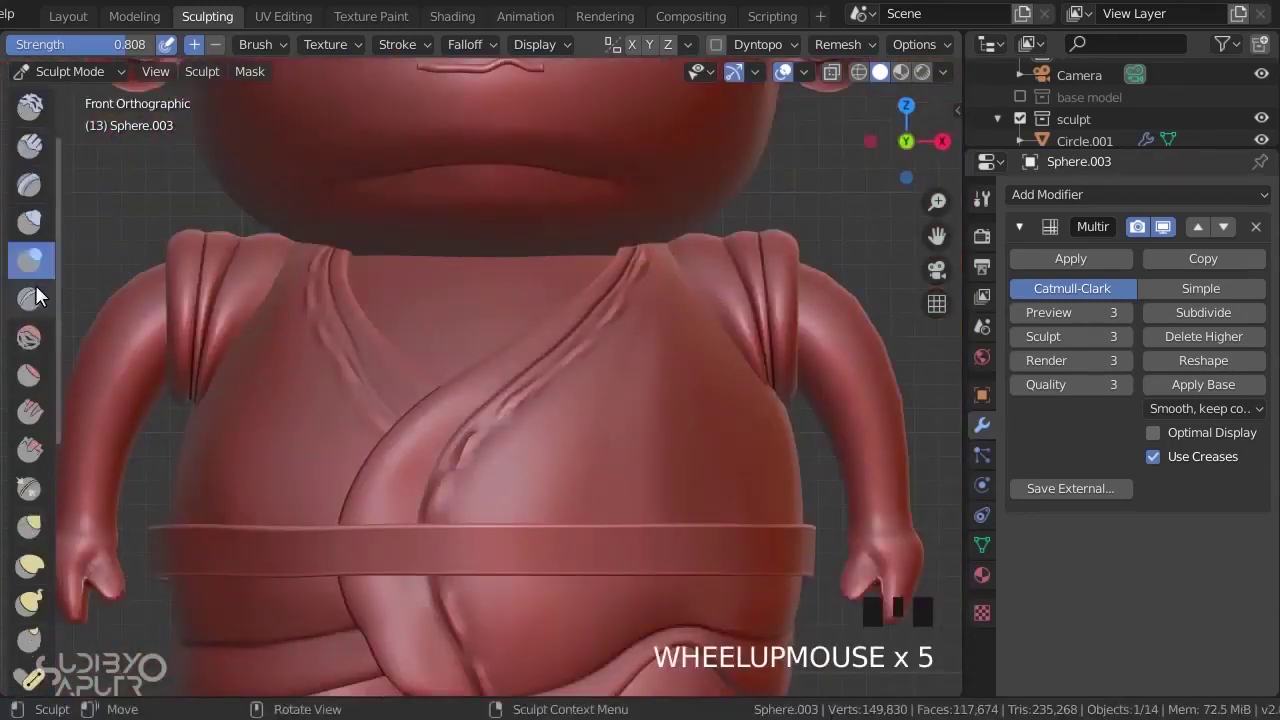
{"action": "left_click", "coordinate": [29, 298]}
{"action": "middle_click_drag", "start_coordinate": [675, 421], "coordinate": [620, 471], "text": "shift"}
{"action": "key", "text": "f"}
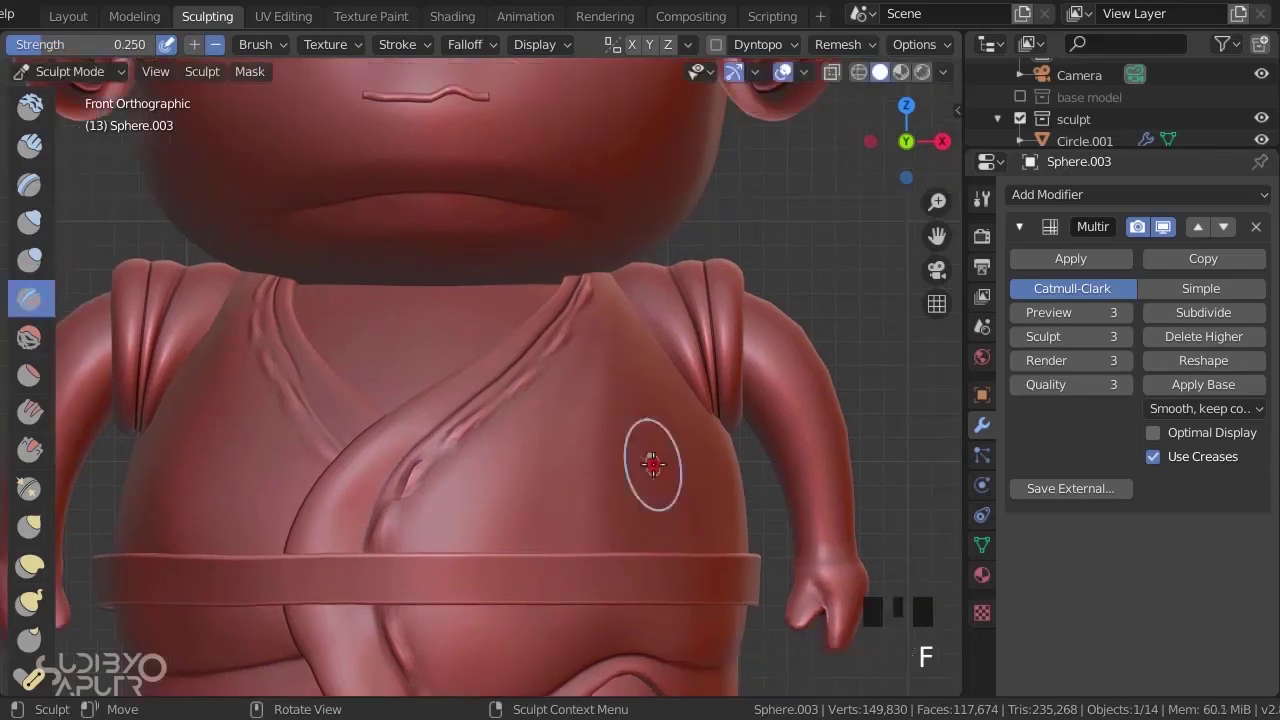
{"action": "middle_click_drag", "start_coordinate": [662, 556], "coordinate": [583, 560]}
{"action": "key", "text": "f"}
{"action": "left_click", "coordinate": [611, 478]}
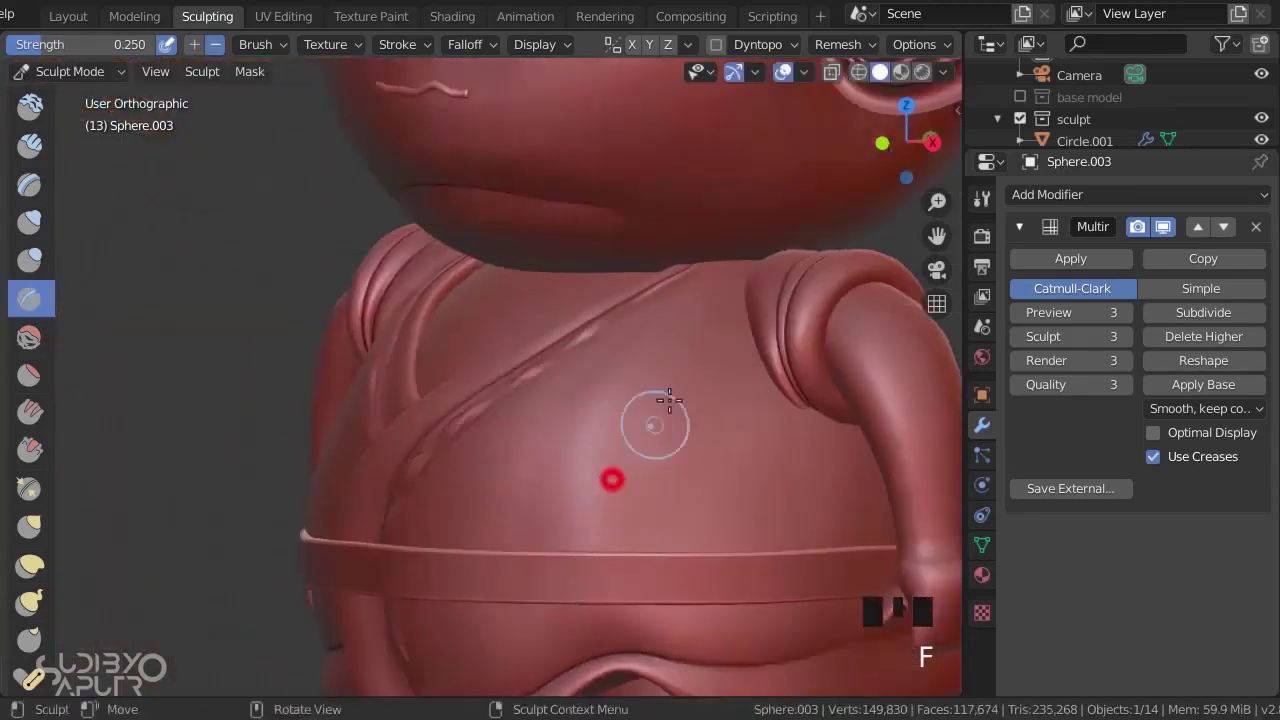
{"action": "mouse_move", "coordinate": [706, 326]}
{"action": "left_mouse_down"}
{"action": "mouse_move", "coordinate": [597, 446]}
{"action": "mouse_move", "coordinate": [527, 466]}
{"action": "left_mouse_up"}
{"action": "left_click_drag", "start_coordinate": [687, 342], "coordinate": [511, 491]}
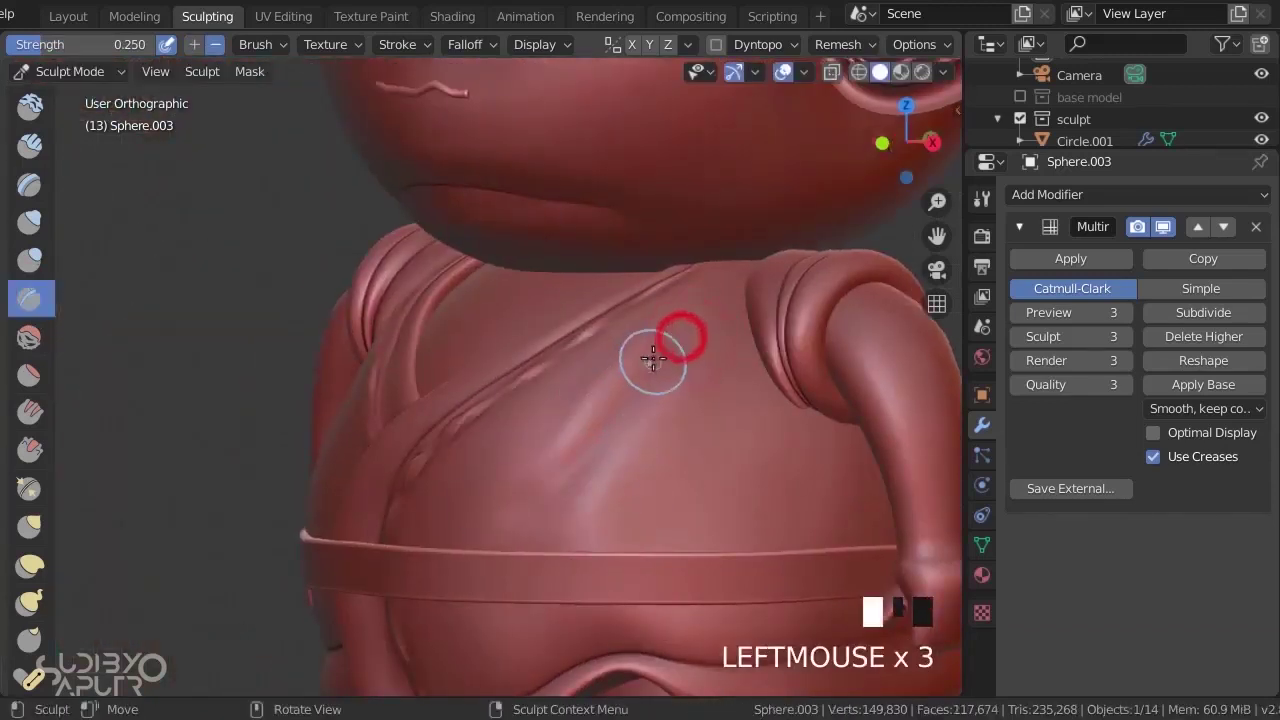
{"action": "mouse_move", "coordinate": [651, 360]}
{"action": "left_mouse_down"}
{"action": "mouse_move", "coordinate": [674, 380]}
{"action": "mouse_move", "coordinate": [651, 474]}
{"action": "mouse_move", "coordinate": [672, 410]}
{"action": "mouse_move", "coordinate": [668, 508]}
{"action": "left_mouse_up"}
- Carve more creased folds along the robe's side, running from beneath the sleeve down to the belt
{"action": "middle_click_drag", "start_coordinate": [669, 420], "coordinate": [611, 440]}
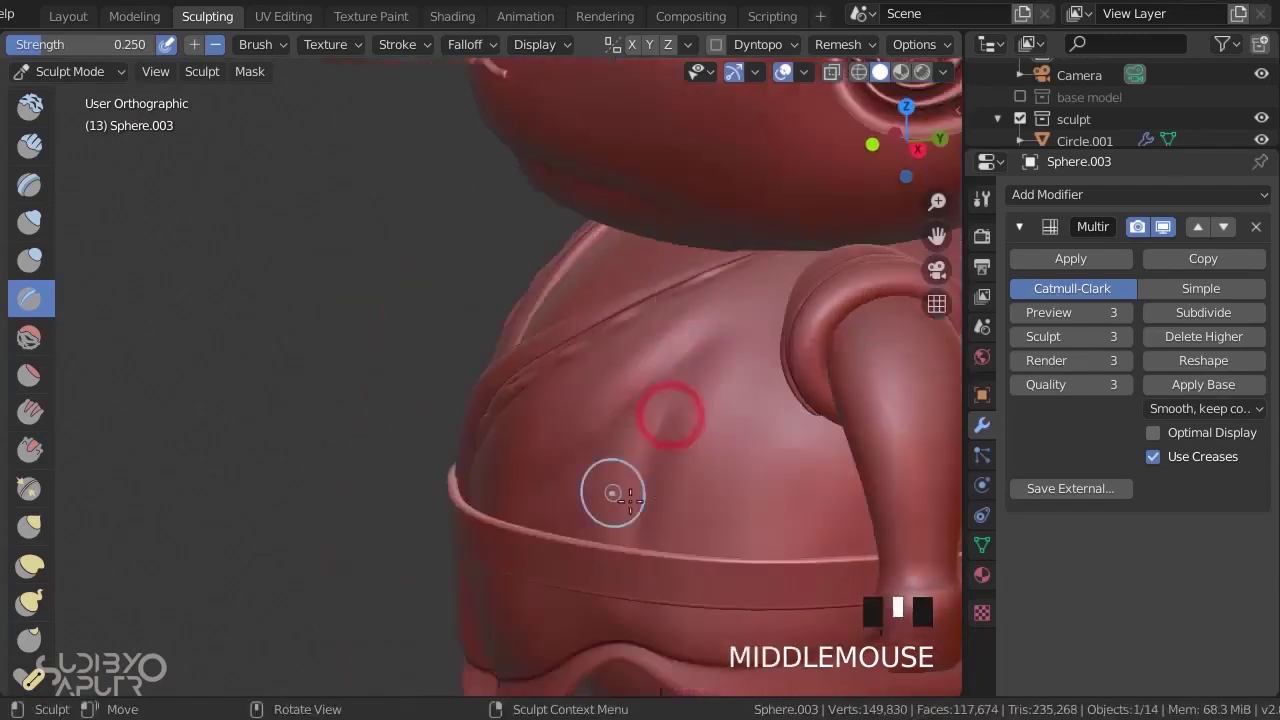
{"action": "left_click_drag", "start_coordinate": [794, 437], "coordinate": [703, 493]}
{"action": "mouse_move", "coordinate": [784, 446]}
{"action": "left_mouse_down"}
{"action": "mouse_move", "coordinate": [751, 443]}
{"action": "mouse_move", "coordinate": [703, 478]}
{"action": "left_mouse_up"}
{"action": "left_click_drag", "start_coordinate": [690, 451], "coordinate": [758, 370]}
{"action": "mouse_move", "coordinate": [766, 306]}
{"action": "left_mouse_down"}
{"action": "mouse_move", "coordinate": [746, 397]}
{"action": "mouse_move", "coordinate": [709, 424]}
{"action": "left_mouse_up"}
{"action": "left_click_drag", "start_coordinate": [763, 340], "coordinate": [676, 484]}
{"action": "mouse_move", "coordinate": [836, 487]}
{"action": "middle_mouse_down", "text": "shift"}
{"action": "mouse_move", "coordinate": [766, 423]}
{"action": "mouse_move", "coordinate": [768, 387]}
{"action": "middle_mouse_up", "text": "shift"}
{"action": "mouse_move", "coordinate": [761, 421]}
{"action": "left_mouse_down"}
{"action": "mouse_move", "coordinate": [745, 438]}
{"action": "mouse_move", "coordinate": [742, 488]}
{"action": "left_mouse_up"}
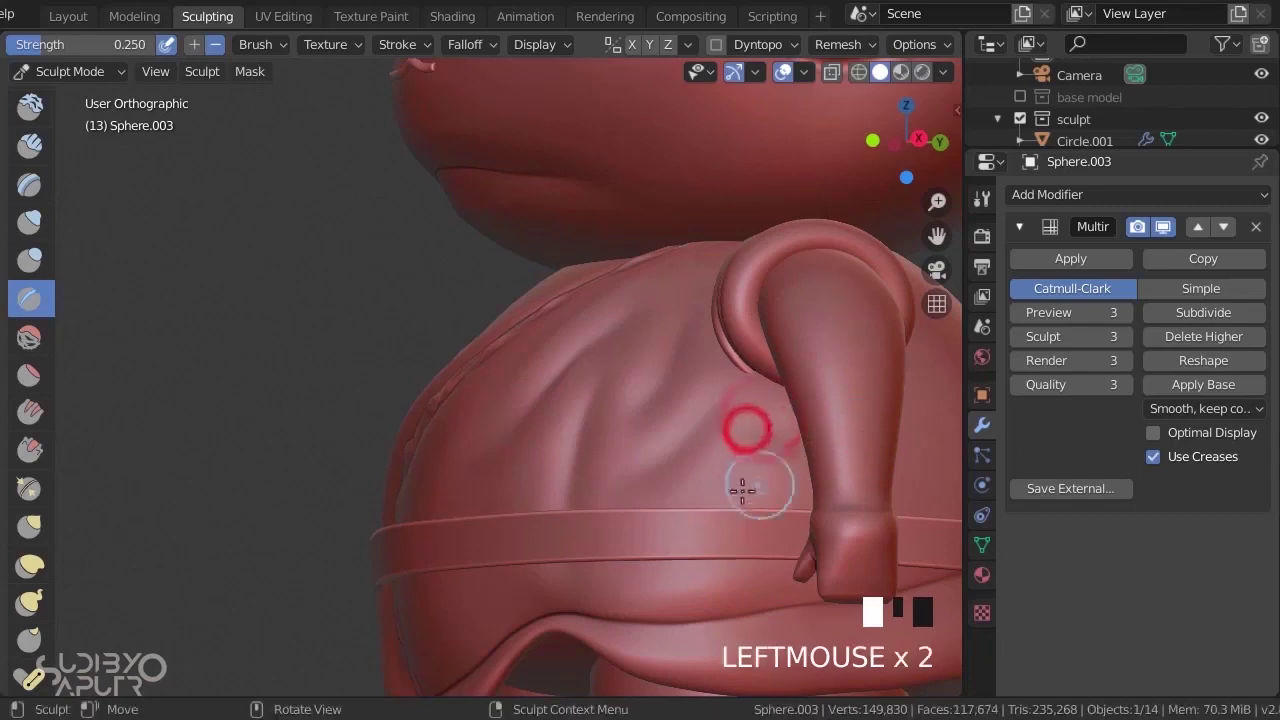
- Carve folds into the robe below the belt, from that side around toward the front flap
{"action": "left_click_drag", "start_coordinate": [688, 524], "coordinate": [682, 532]}
{"action": "left_click_drag", "start_coordinate": [703, 520], "coordinate": [646, 576]}
{"action": "left_click_drag", "start_coordinate": [652, 532], "coordinate": [594, 571]}
{"action": "middle_click_drag", "start_coordinate": [583, 571], "coordinate": [723, 554]}
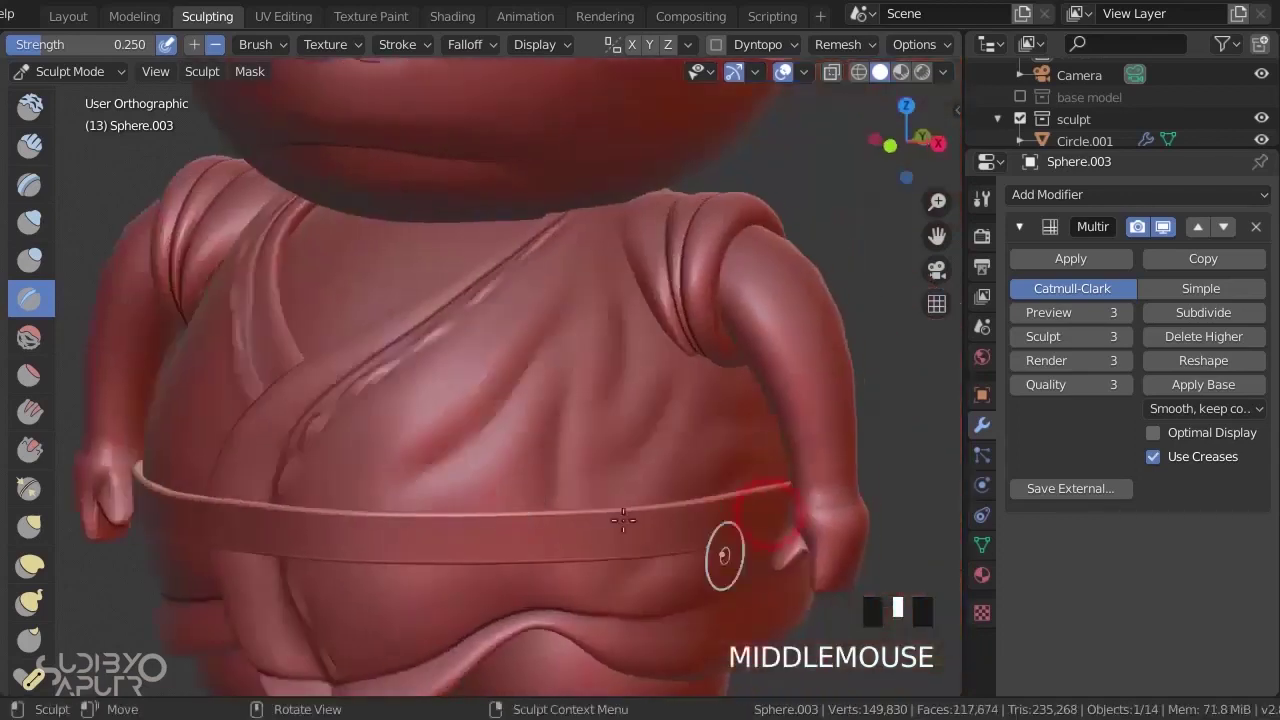
{"action": "middle_click_drag", "start_coordinate": [430, 510], "coordinate": [657, 472], "text": "shift"}
{"action": "left_click_drag", "start_coordinate": [563, 449], "coordinate": [522, 571]}
{"action": "left_click_drag", "start_coordinate": [543, 517], "coordinate": [536, 580]}
{"action": "middle_click_drag", "start_coordinate": [631, 520], "coordinate": [577, 386], "text": "shift"}
{"action": "left_click_drag", "start_coordinate": [659, 416], "coordinate": [581, 477]}
- Adjust the Crease radius and carve soft folds along the overlapping lapel band, above and below the belt
{"action": "middle_click_drag", "start_coordinate": [652, 405], "coordinate": [514, 543], "text": "shift"}
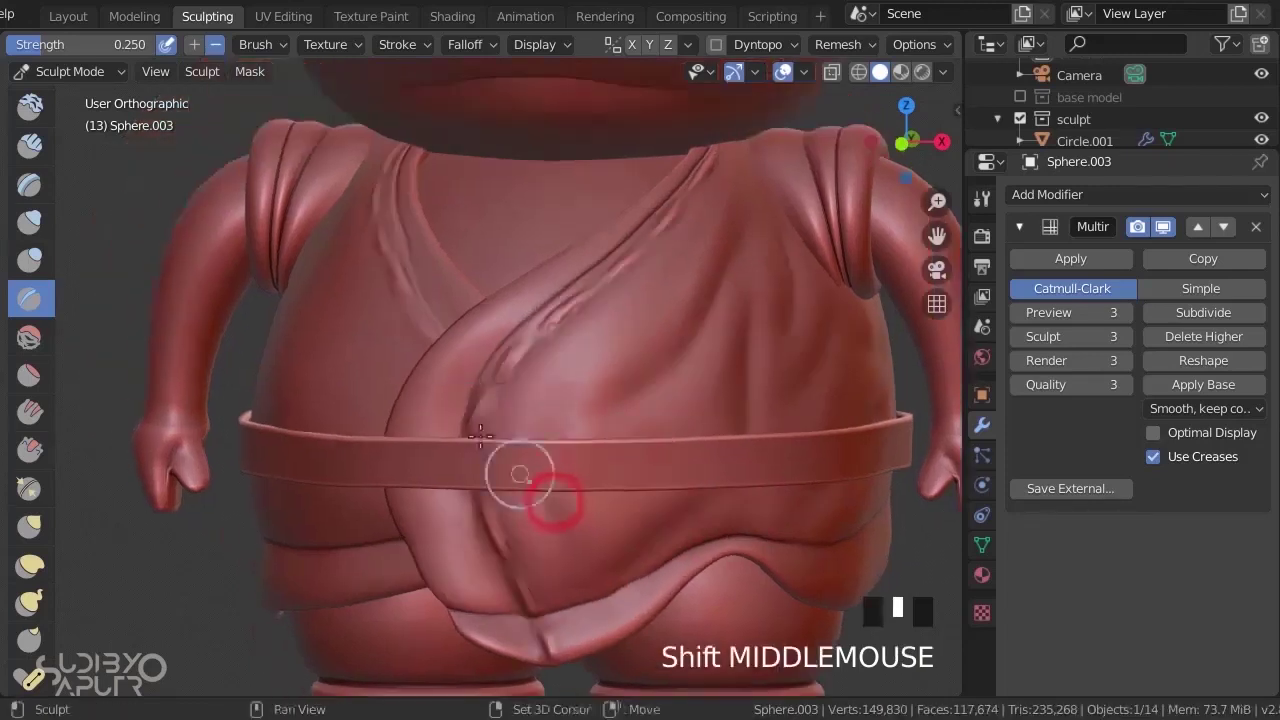
{"action": "scroll", "coordinate": [457, 366], "scroll_direction": "up", "scroll_amount": 2}
{"action": "key", "text": "f"}
{"action": "left_click", "coordinate": [458, 366]}
{"action": "left_click_drag", "start_coordinate": [503, 314], "coordinate": [406, 489]}
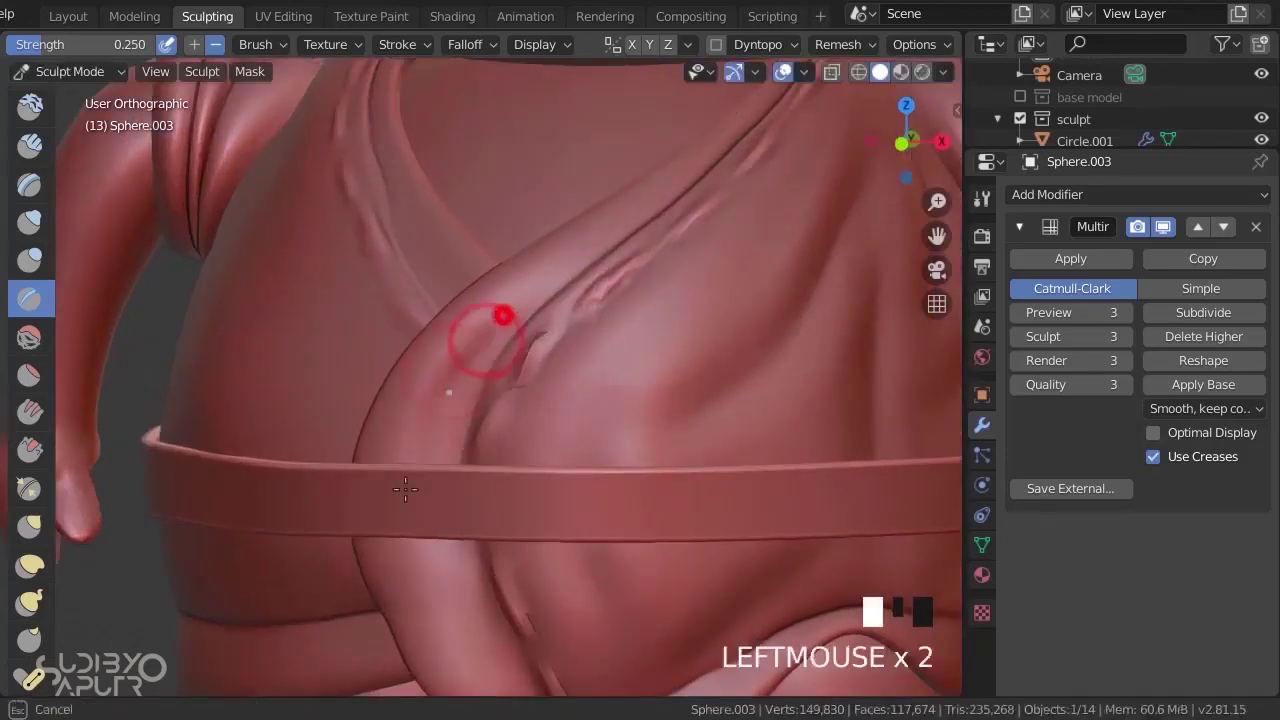
{"action": "middle_click_drag", "start_coordinate": [429, 584], "coordinate": [401, 426], "text": "shift"}
{"action": "left_click_drag", "start_coordinate": [372, 414], "coordinate": [466, 531]}
{"action": "left_click_drag", "start_coordinate": [402, 450], "coordinate": [537, 563]}
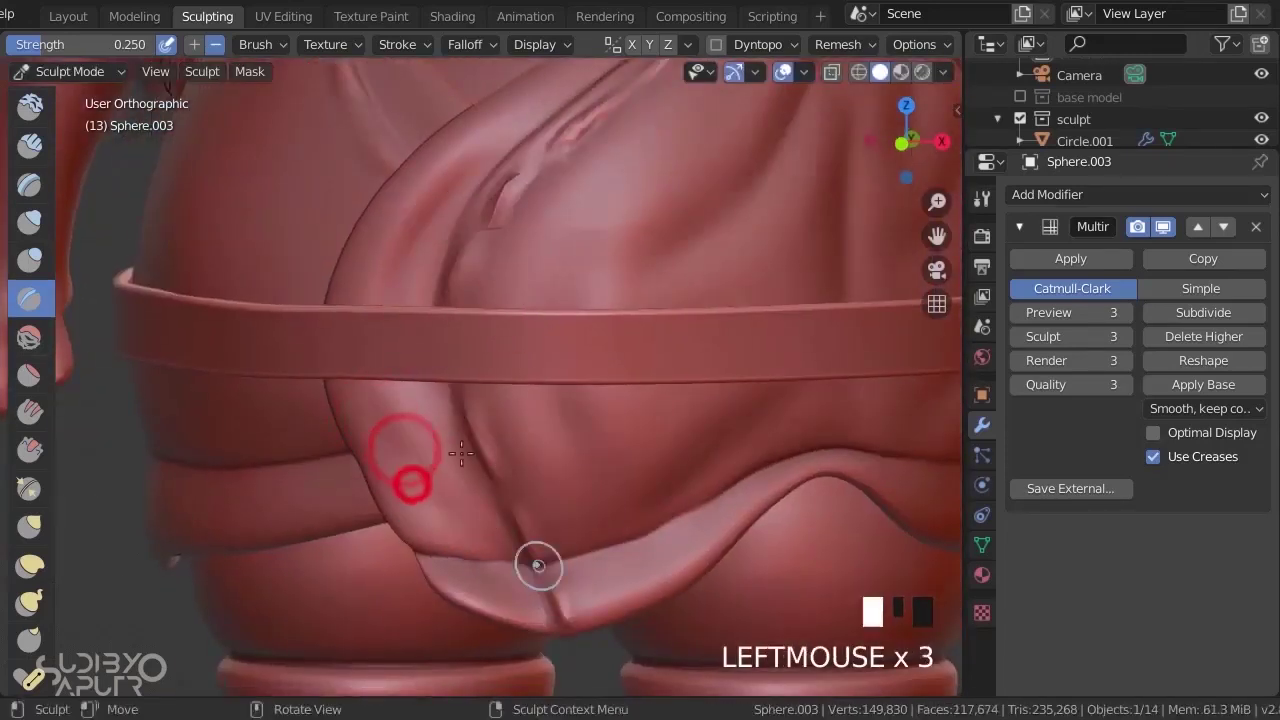
- Resize the Crease brush and carve diagonal folds on the opposite chest panel, from the shoulder toward the belt
{"action": "scroll", "coordinate": [403, 240], "scroll_direction": "down", "scroll_amount": 5}
{"action": "scroll", "coordinate": [523, 343], "scroll_direction": "up", "scroll_amount": 4}
{"action": "mouse_move", "coordinate": [523, 343]}
{"action": "middle_mouse_down"}
{"action": "mouse_move", "coordinate": [400, 403]}
{"action": "mouse_move", "coordinate": [568, 396]}
{"action": "middle_mouse_up"}
{"action": "key", "text": "f"}
{"action": "left_click", "coordinate": [520, 311]}
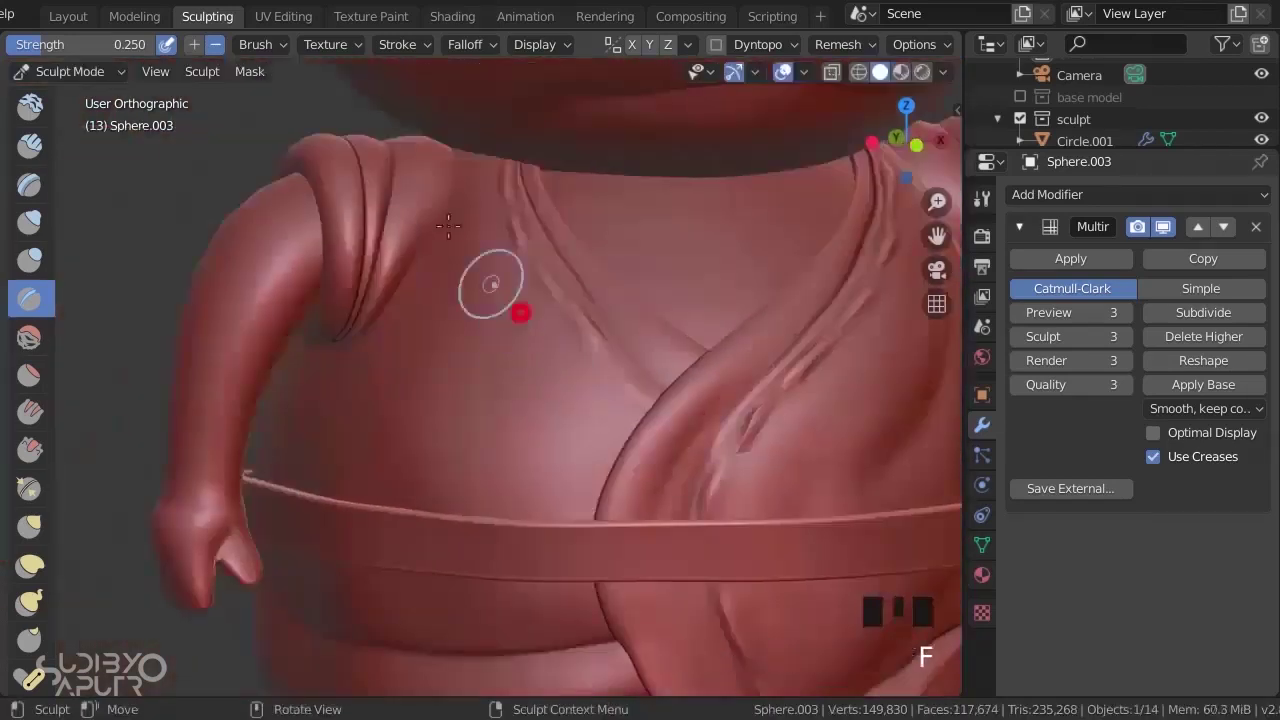
{"action": "left_click_drag", "start_coordinate": [460, 194], "coordinate": [608, 458]}
{"action": "mouse_move", "coordinate": [466, 229]}
{"action": "left_mouse_down"}
{"action": "mouse_move", "coordinate": [523, 386]}
{"action": "mouse_move", "coordinate": [596, 445]}
{"action": "left_mouse_up"}
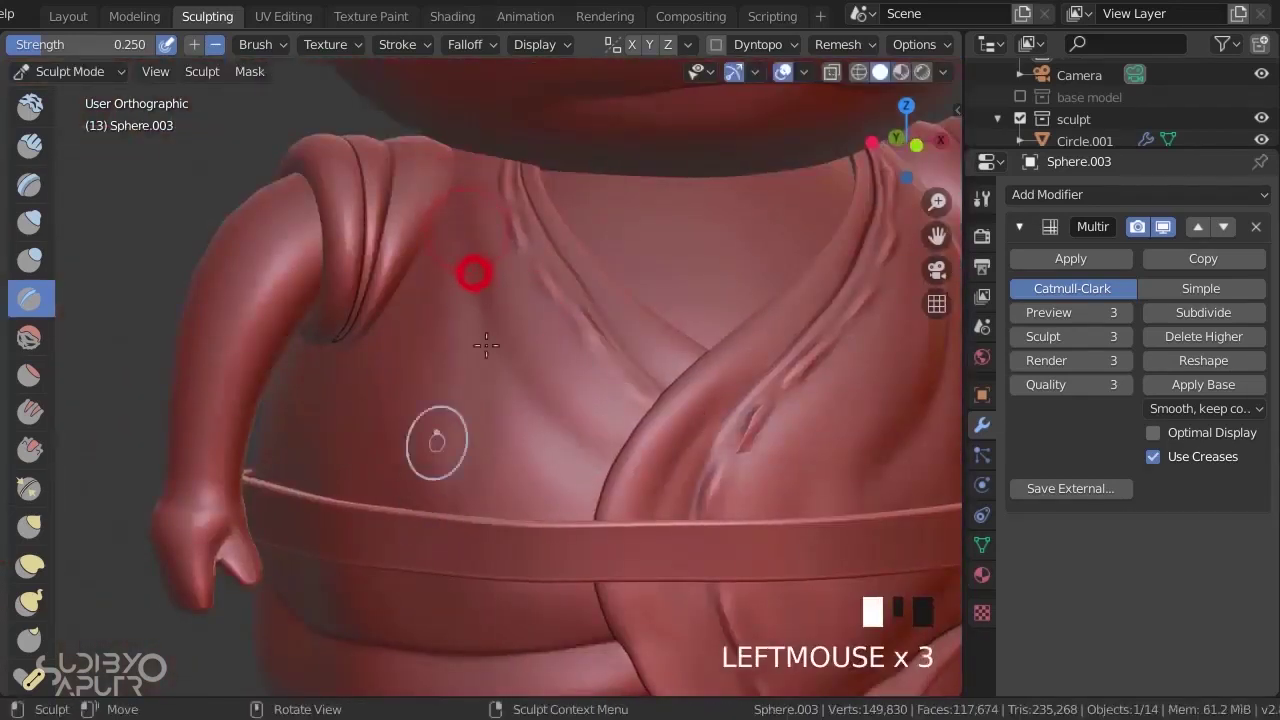
{"action": "left_click_drag", "start_coordinate": [597, 615], "coordinate": [599, 618]}
- Adjust the Crease radius and carve folds beneath the sleeve on that panel, down toward the belt
{"action": "middle_click_drag", "start_coordinate": [543, 531], "coordinate": [492, 518]}
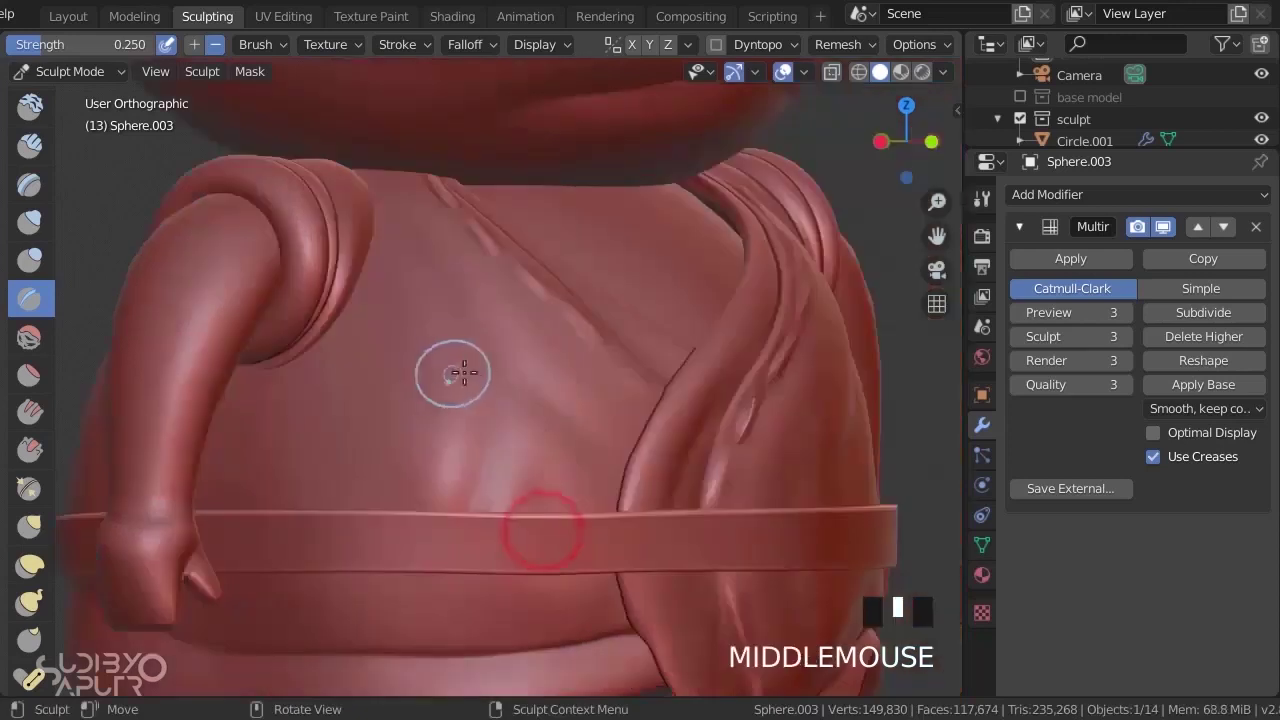
{"action": "key", "text": "f"}
{"action": "left_click", "coordinate": [475, 367]}
{"action": "left_click_drag", "start_coordinate": [392, 295], "coordinate": [320, 414]}
{"action": "mouse_move", "coordinate": [389, 336]}
{"action": "left_mouse_down"}
{"action": "mouse_move", "coordinate": [173, 446]}
{"action": "mouse_move", "coordinate": [243, 449]}
{"action": "left_mouse_up"}
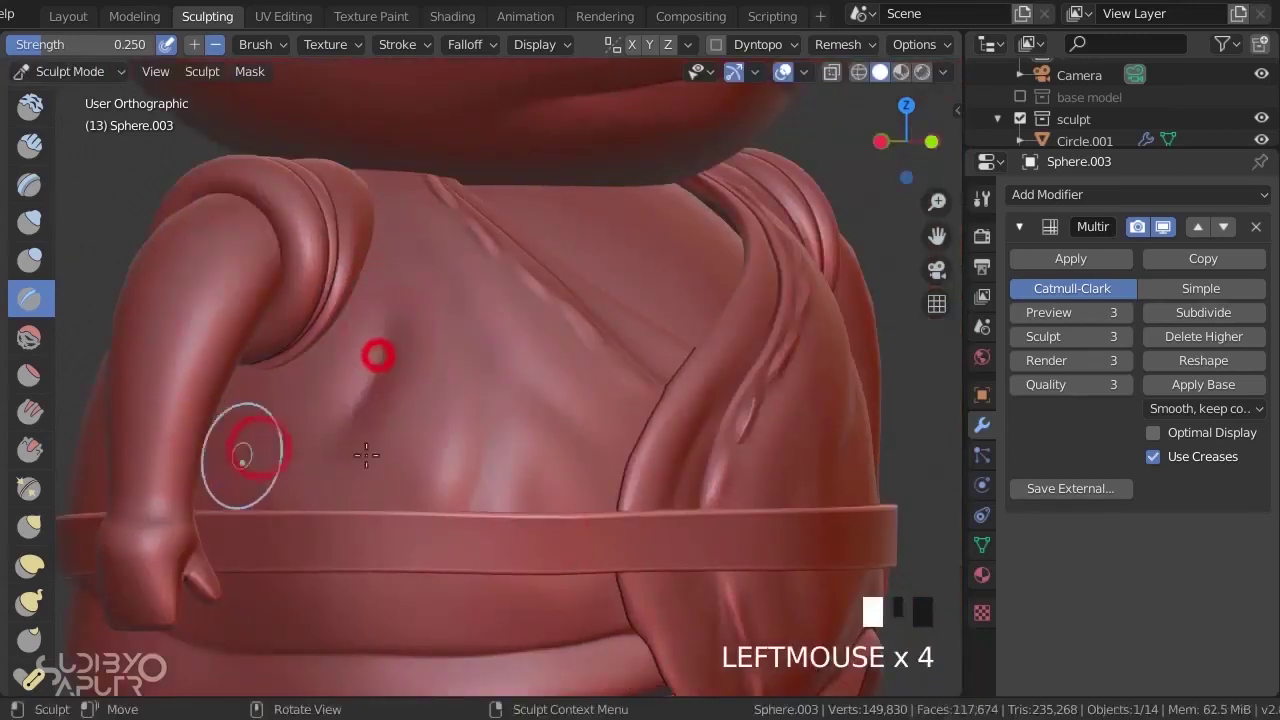
{"action": "left_click_drag", "start_coordinate": [452, 421], "coordinate": [318, 578]}
- Carve folds across the robe below the belt on the same side and deepen the crease beside the arm
{"action": "middle_click_drag", "start_coordinate": [377, 606], "coordinate": [428, 428], "text": "shift"}
{"action": "left_click_drag", "start_coordinate": [374, 526], "coordinate": [595, 500]}
{"action": "left_click_drag", "start_coordinate": [609, 491], "coordinate": [400, 508]}
{"action": "mouse_move", "coordinate": [404, 426]}
{"action": "middle_mouse_down", "text": "shift"}
{"action": "mouse_move", "coordinate": [454, 531]}
{"action": "mouse_move", "coordinate": [498, 462]}
{"action": "middle_mouse_up", "text": "shift"}
{"action": "left_click_drag", "start_coordinate": [498, 462], "coordinate": [357, 497]}
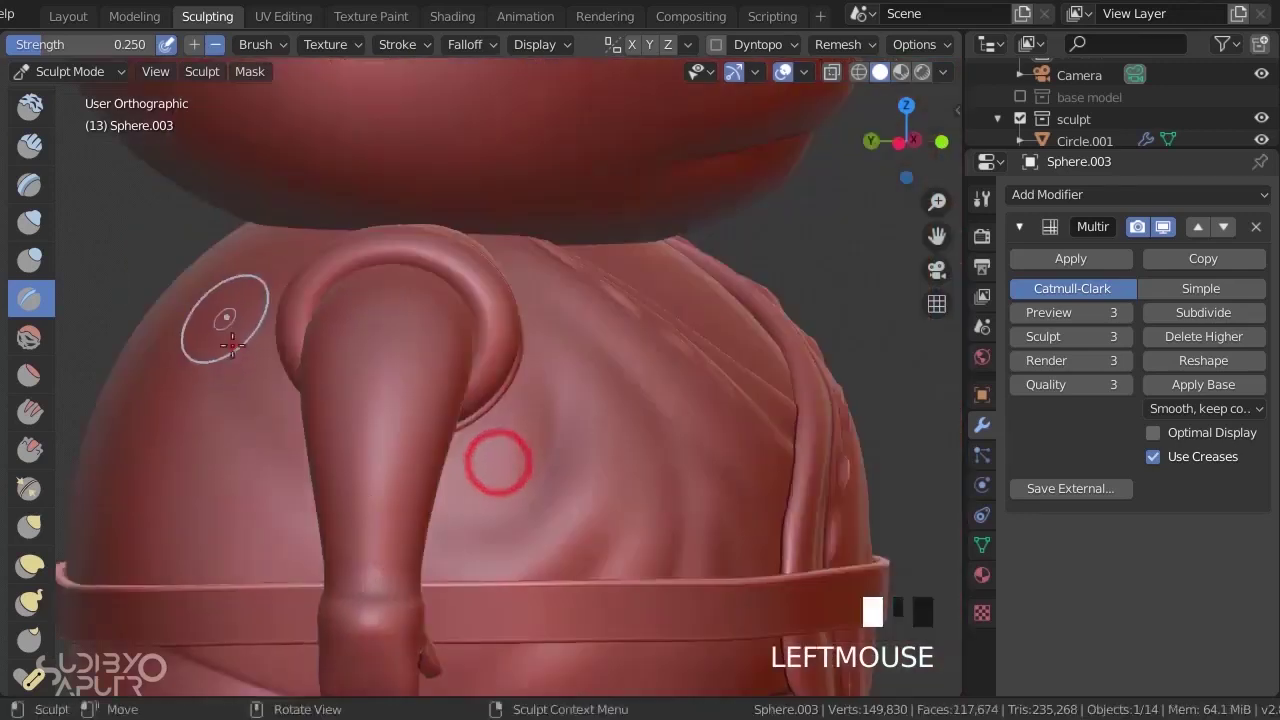
{"action": "left_click_drag", "start_coordinate": [232, 344], "coordinate": [339, 477]}
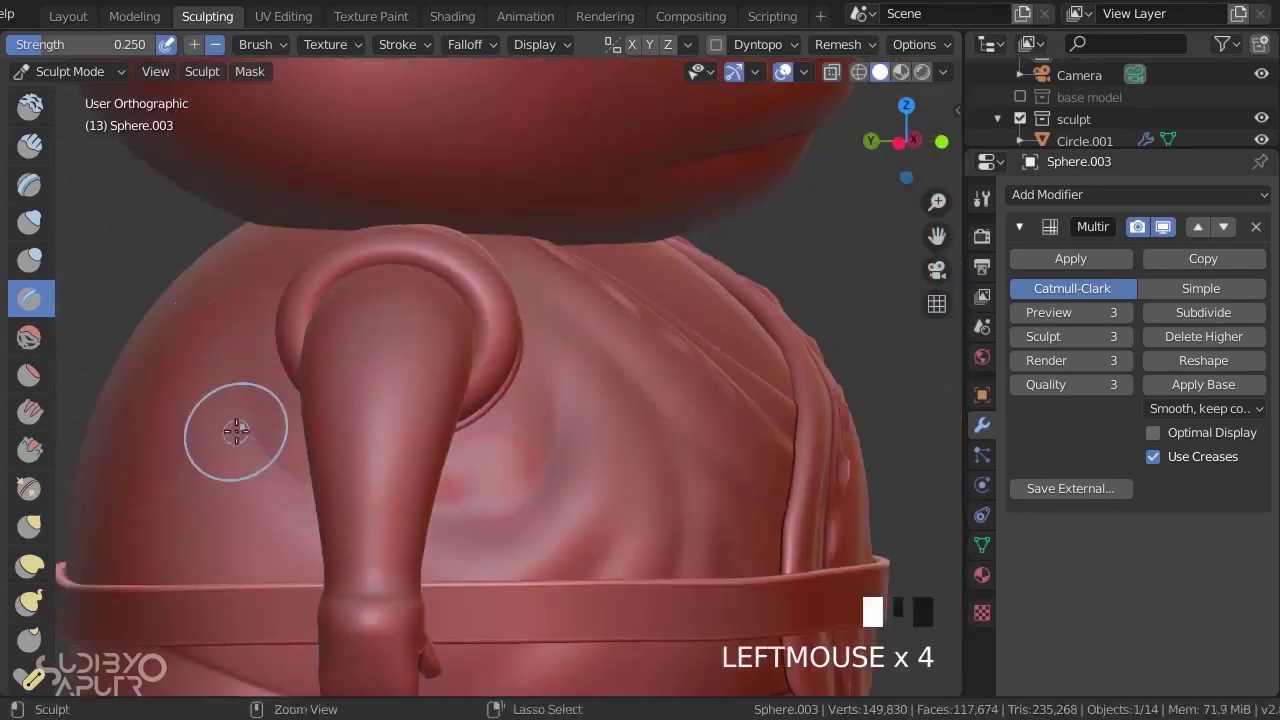
{"action": "middle_click_drag", "start_coordinate": [237, 429], "coordinate": [346, 429]}
{"action": "key", "text": "ctrl+z"}
{"action": "key", "text": "ctrl+z"}
{"action": "key", "text": "ctrl+z"}
- Carve folds into the robe behind the arm, from above the belt up toward the upper back, undoing one misplaced stroke
{"action": "middle_click_drag", "start_coordinate": [411, 400], "coordinate": [267, 423]}
{"action": "mouse_move", "coordinate": [283, 391]}
{"action": "left_mouse_down"}
{"action": "mouse_move", "coordinate": [449, 514]}
{"action": "mouse_move", "coordinate": [443, 528]}
{"action": "left_mouse_up"}
{"action": "key", "text": "ctrl+z"}
{"action": "middle_click_drag", "start_coordinate": [426, 438], "coordinate": [490, 502], "text": "shift"}
{"action": "left_click_drag", "start_coordinate": [428, 506], "coordinate": [362, 481]}
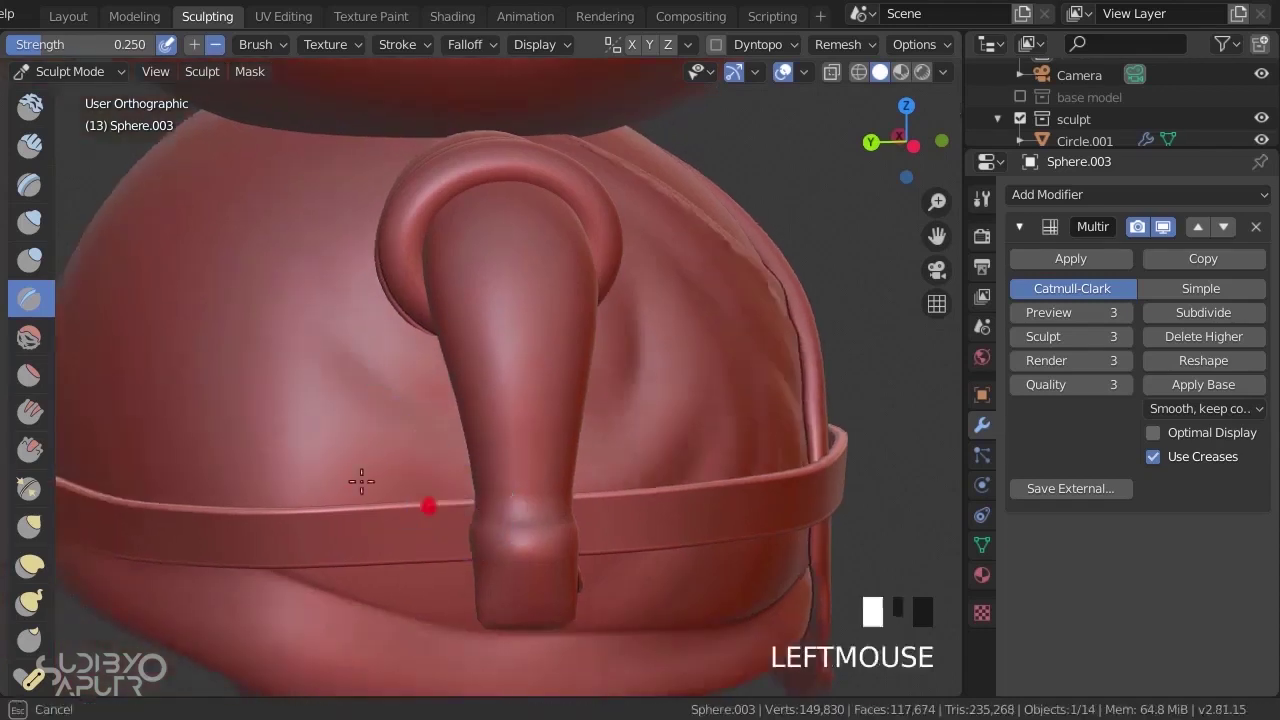
{"action": "left_click_drag", "start_coordinate": [435, 503], "coordinate": [235, 212]}
{"action": "middle_click_drag", "start_coordinate": [308, 270], "coordinate": [283, 391], "text": "shift"}
{"action": "scroll", "coordinate": [279, 368], "scroll_direction": "down", "scroll_amount": 3}
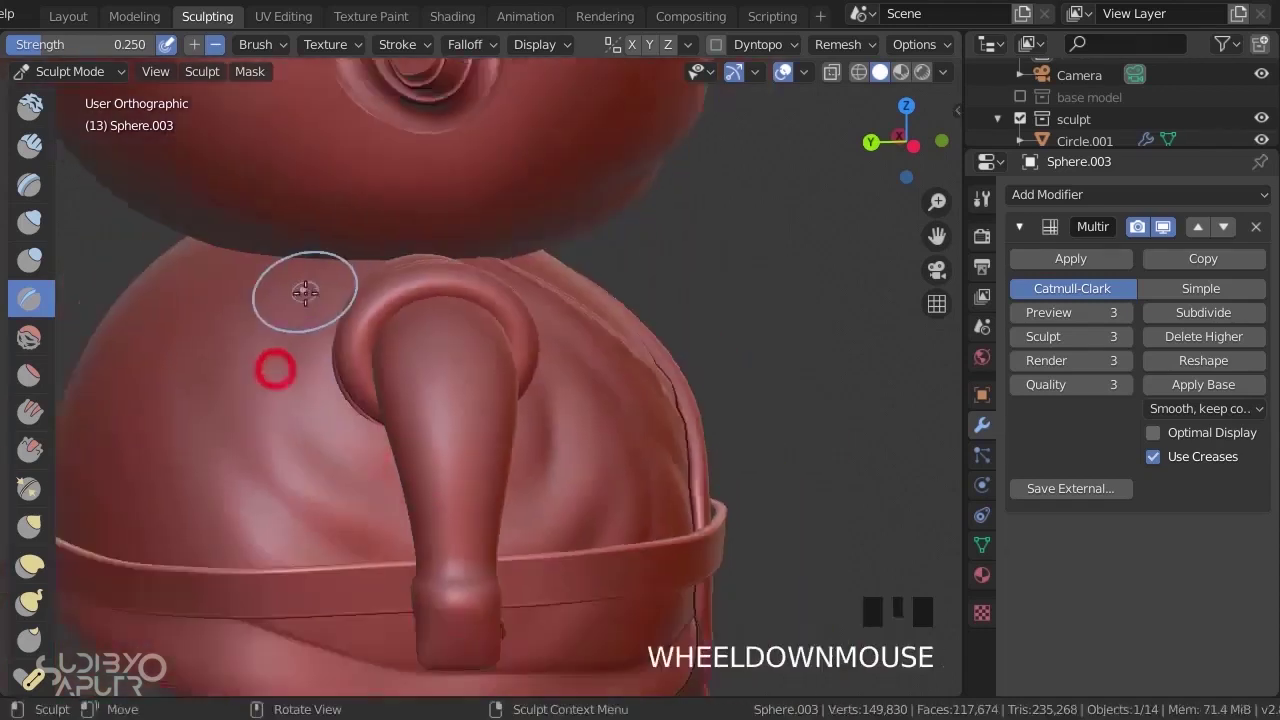
- Resize the Crease brush and carve diagonal folds across the robe's back, from both shoulders down toward the belt
{"action": "middle_click_drag", "start_coordinate": [306, 294], "coordinate": [480, 290]}
{"action": "mouse_move", "coordinate": [480, 290]}
{"action": "middle_mouse_down", "text": "shift"}
{"action": "mouse_move", "coordinate": [493, 356]}
{"action": "mouse_move", "coordinate": [581, 373]}
{"action": "middle_mouse_up", "text": "shift"}
{"action": "scroll", "coordinate": [331, 343], "scroll_direction": "up", "scroll_amount": 1}
{"action": "middle_click_drag", "start_coordinate": [331, 343], "coordinate": [361, 323]}
{"action": "key", "text": "f"}
{"action": "left_click", "coordinate": [263, 334]}
{"action": "left_click_drag", "start_coordinate": [271, 268], "coordinate": [169, 386]}
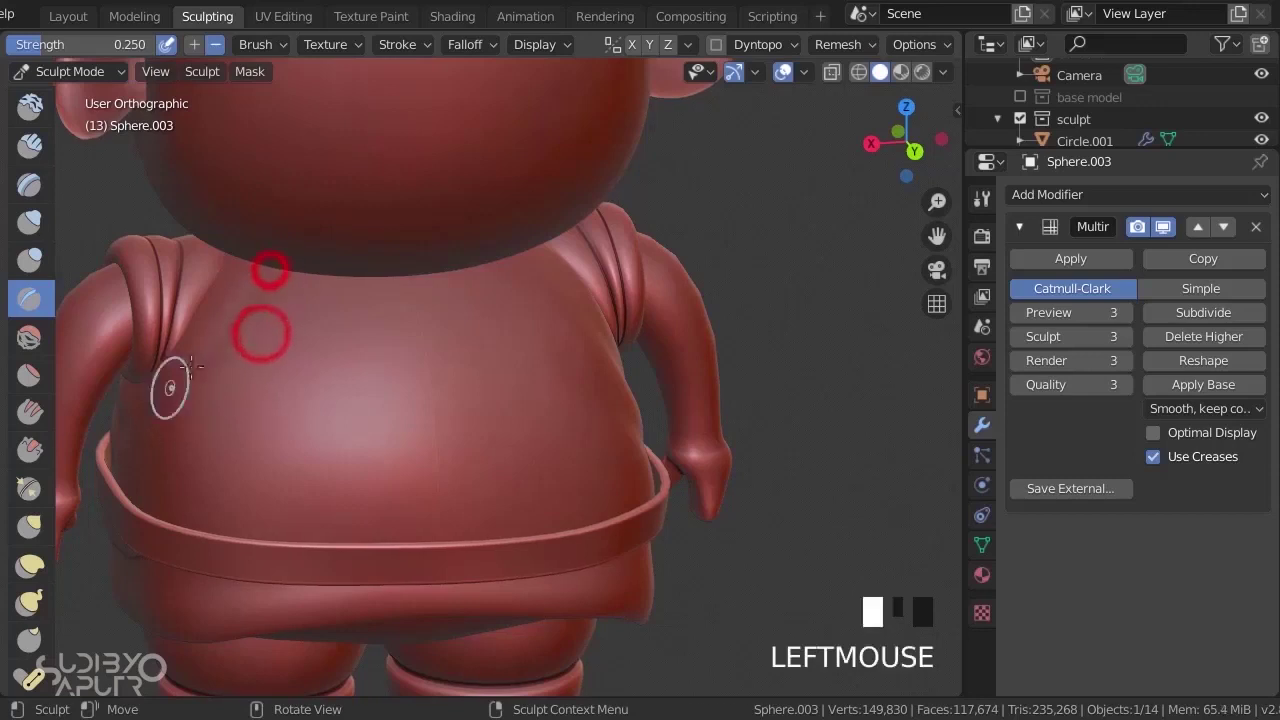
{"action": "left_click_drag", "start_coordinate": [253, 293], "coordinate": [210, 357]}
{"action": "left_click_drag", "start_coordinate": [349, 345], "coordinate": [331, 347]}
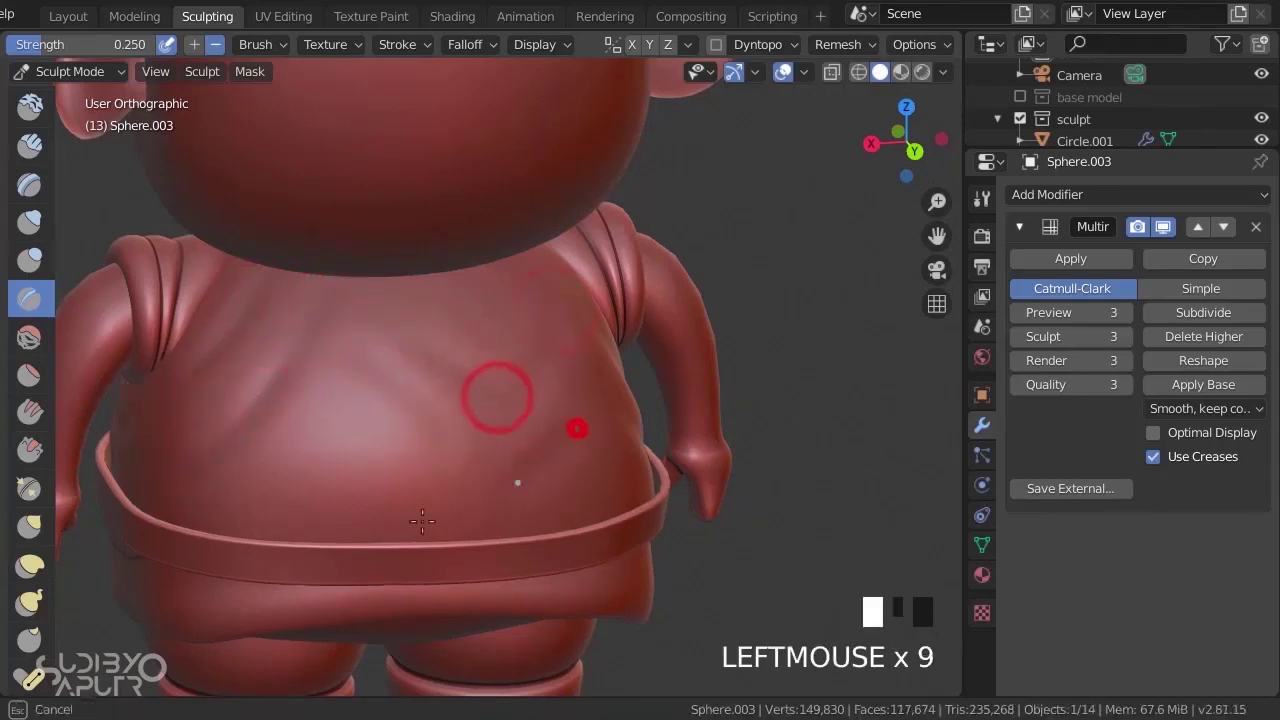
{"action": "left_click_drag", "start_coordinate": [389, 449], "coordinate": [415, 469]}
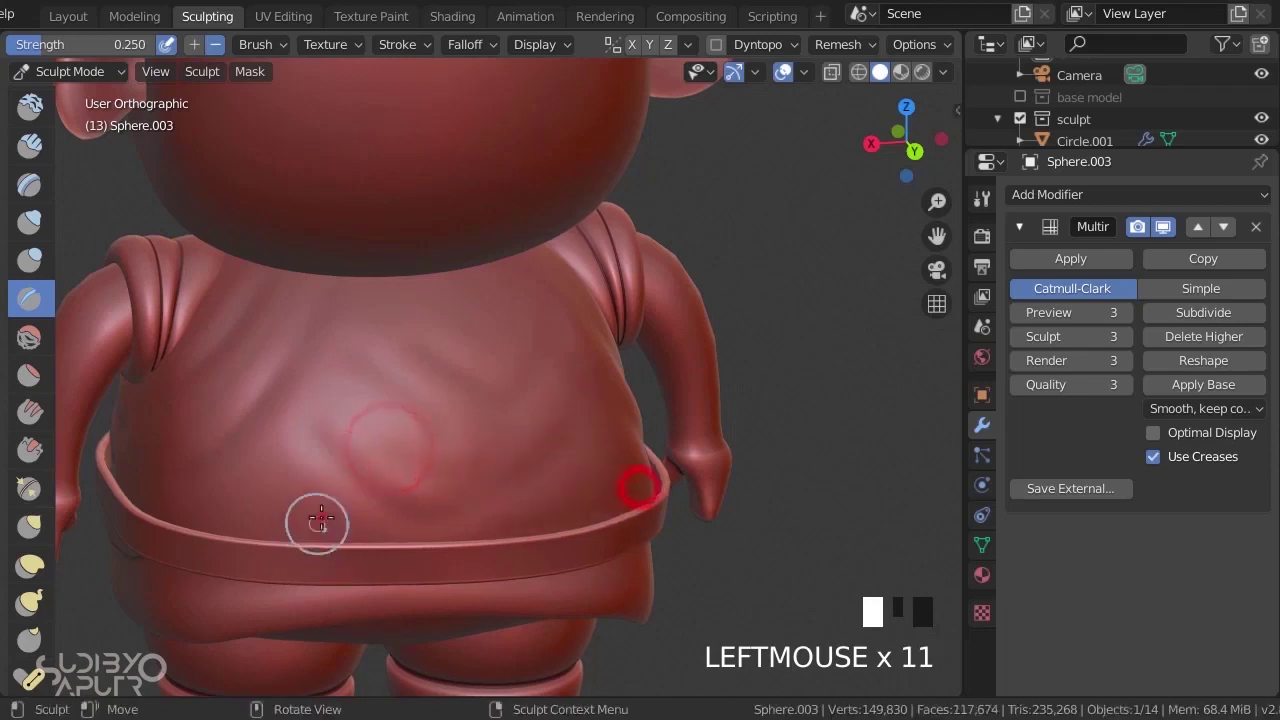
- Carve additional creases on the robe's front chest panel, from the shoulder down toward the belt
{"action": "middle_click_drag", "start_coordinate": [318, 521], "coordinate": [420, 340]}
{"action": "key", "text": "KP_1"}
{"action": "scroll", "coordinate": [414, 365], "scroll_direction": "up", "scroll_amount": 2}
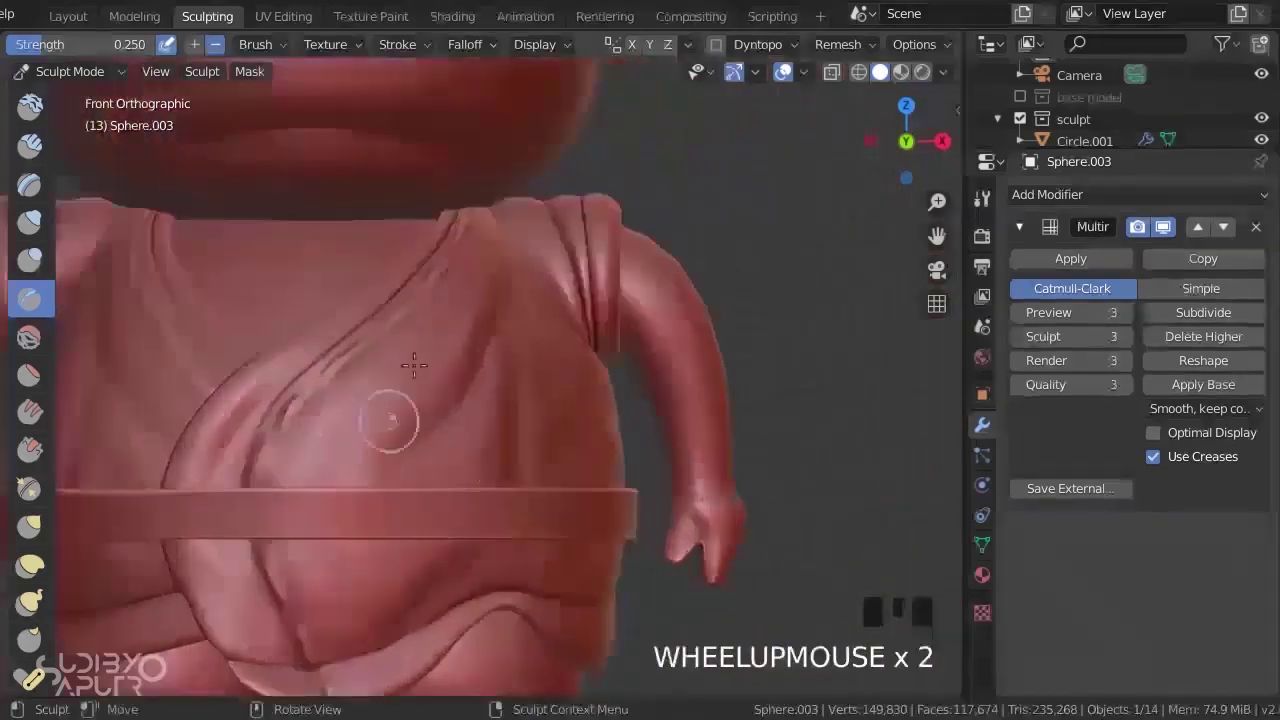
{"action": "left_click_drag", "start_coordinate": [462, 300], "coordinate": [313, 500]}
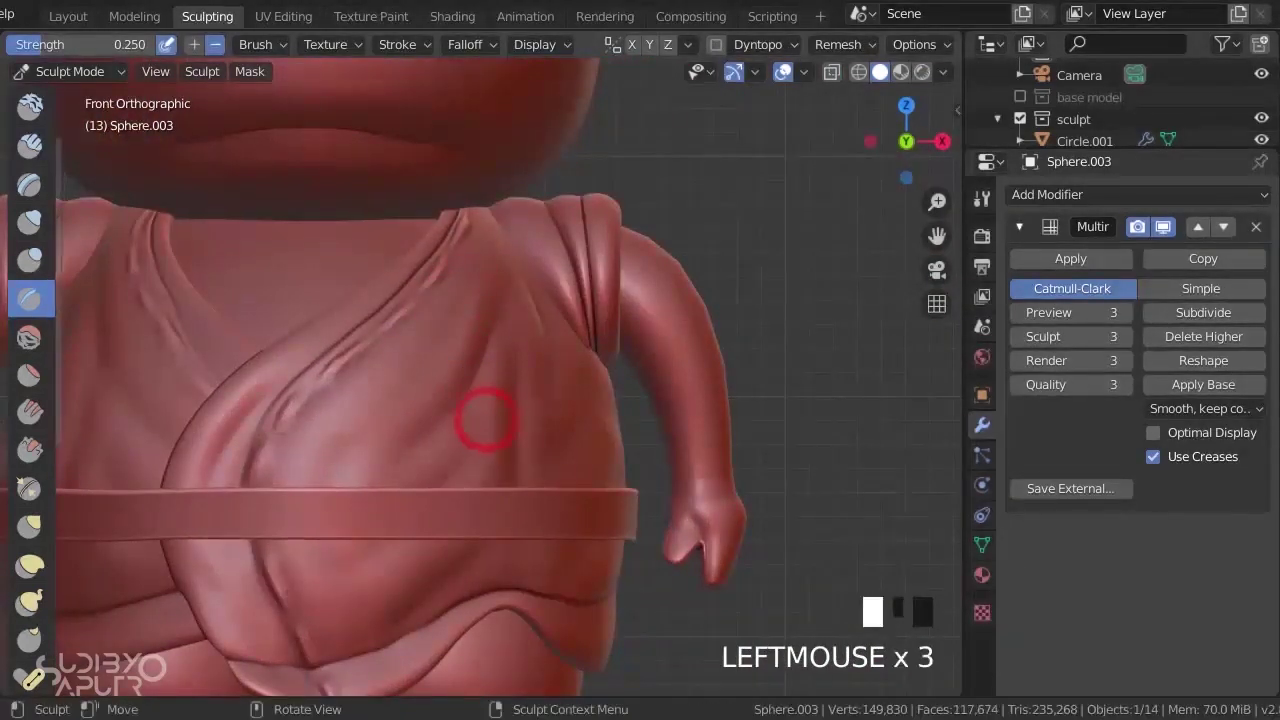
- Use a resized Pinch brush to sharpen the folds on the front chest panel, from the collar and sleeve down to the belt
{"action": "left_click", "coordinate": [29, 489]}
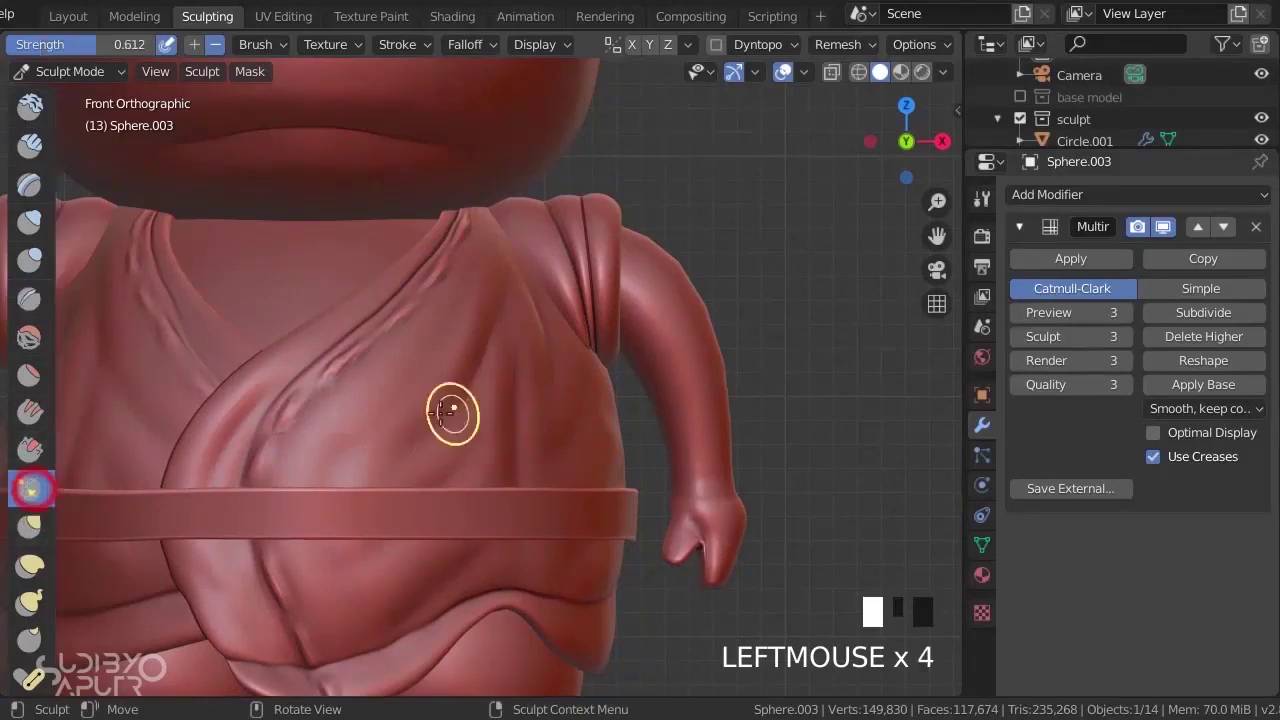
{"action": "middle_click_drag", "start_coordinate": [449, 414], "coordinate": [480, 389]}
{"action": "key", "text": "f"}
{"action": "left_click_drag", "start_coordinate": [545, 277], "coordinate": [475, 370]}
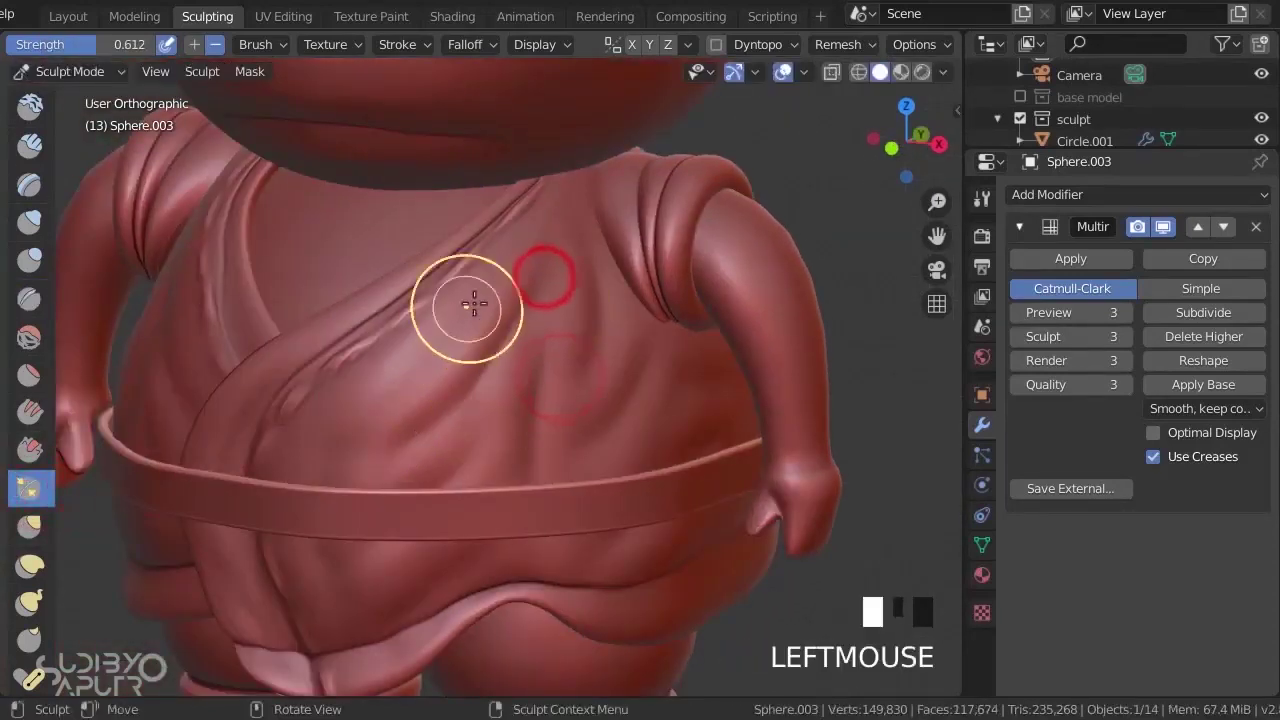
{"action": "left_click_drag", "start_coordinate": [463, 320], "coordinate": [365, 450]}
{"action": "mouse_move", "coordinate": [337, 557]}
{"action": "left_mouse_down"}
{"action": "mouse_move", "coordinate": [517, 314]}
{"action": "mouse_move", "coordinate": [539, 305]}
{"action": "left_mouse_up"}
{"action": "middle_click_drag", "start_coordinate": [541, 338], "coordinate": [524, 350]}
{"action": "left_click_drag", "start_coordinate": [535, 361], "coordinate": [530, 475]}
{"action": "mouse_move", "coordinate": [643, 259]}
{"action": "left_mouse_down"}
{"action": "mouse_move", "coordinate": [659, 367]}
{"action": "mouse_move", "coordinate": [550, 470]}
{"action": "left_mouse_up"}
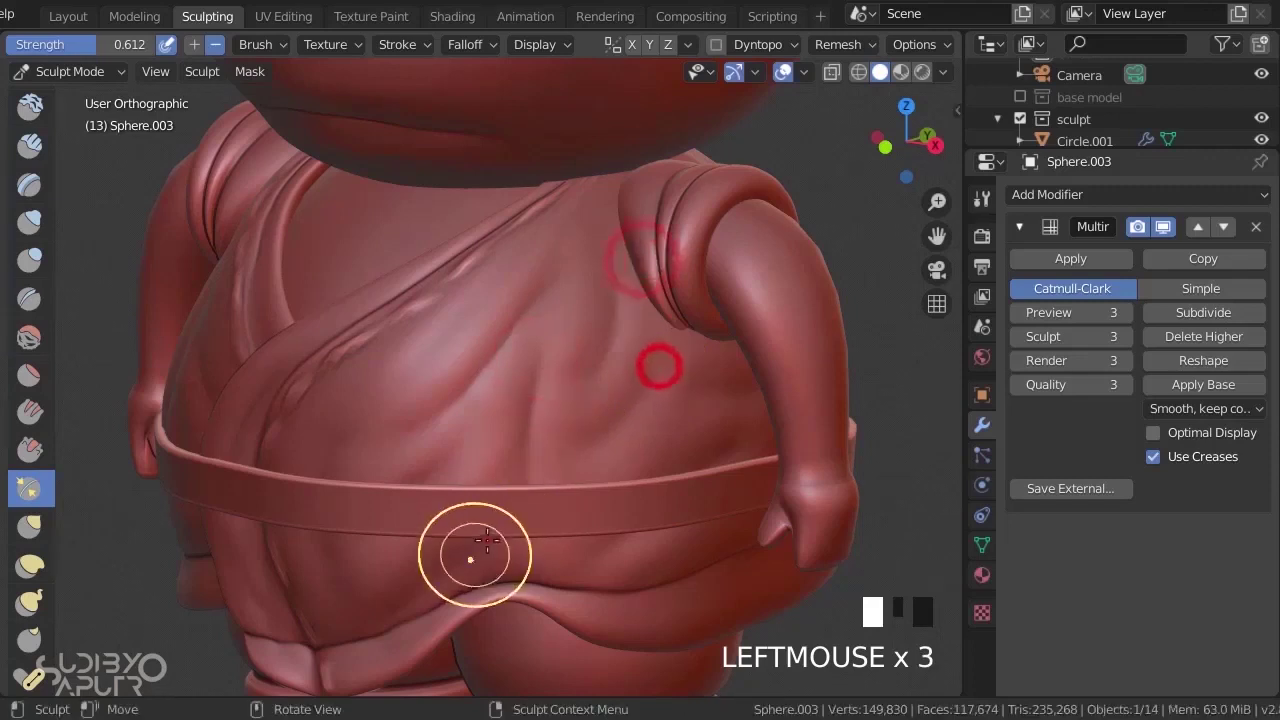
- Pinch the robe folds below the belt, then those along the side of the body beside the arm
{"action": "left_click_drag", "start_coordinate": [488, 537], "coordinate": [403, 613]}
{"action": "left_click_drag", "start_coordinate": [323, 611], "coordinate": [450, 550]}
{"action": "mouse_move", "coordinate": [660, 462]}
{"action": "middle_mouse_down"}
{"action": "mouse_move", "coordinate": [614, 477]}
{"action": "mouse_move", "coordinate": [484, 475]}
{"action": "middle_mouse_up"}
{"action": "left_click_drag", "start_coordinate": [433, 510], "coordinate": [566, 372]}
{"action": "left_click_drag", "start_coordinate": [446, 446], "coordinate": [556, 350]}
{"action": "left_click_drag", "start_coordinate": [546, 363], "coordinate": [365, 451]}
{"action": "left_click_drag", "start_coordinate": [614, 440], "coordinate": [425, 522]}
- Pinch the diagonal folds on the robe's back, from behind the arm across to the area above the belt
{"action": "middle_click_drag", "start_coordinate": [710, 430], "coordinate": [590, 427]}
{"action": "middle_click_drag", "start_coordinate": [886, 455], "coordinate": [538, 469], "text": "shift"}
{"action": "left_click_drag", "start_coordinate": [549, 457], "coordinate": [657, 286]}
{"action": "left_click_drag", "start_coordinate": [657, 286], "coordinate": [640, 300]}
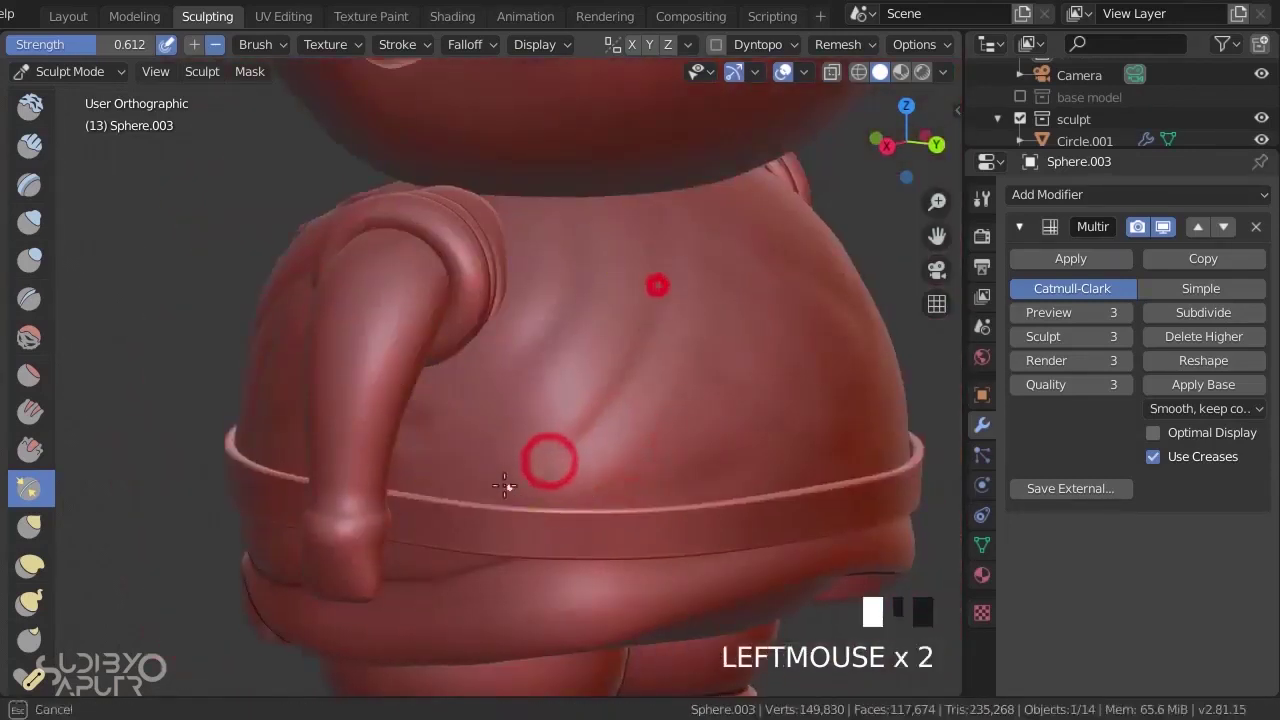
{"action": "left_click_drag", "start_coordinate": [580, 269], "coordinate": [600, 280]}
{"action": "mouse_move", "coordinate": [746, 366]}
{"action": "middle_mouse_down", "text": "shift"}
{"action": "mouse_move", "coordinate": [700, 543]}
{"action": "mouse_move", "coordinate": [507, 474]}
{"action": "middle_mouse_up", "text": "shift"}
{"action": "left_click", "coordinate": [506, 471]}
{"action": "left_click_drag", "start_coordinate": [667, 484], "coordinate": [701, 459]}
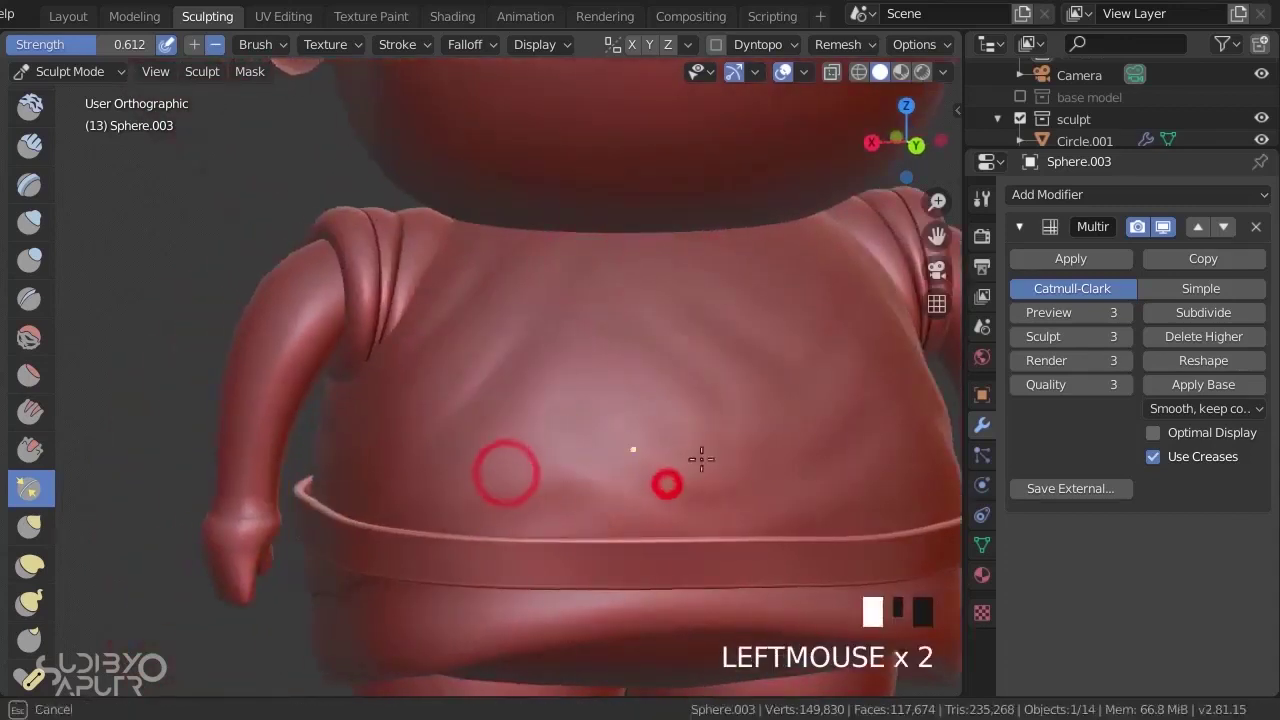
- Continue pinching the back folds across the upper and middle back toward the opposite sleeve
{"action": "middle_click_drag", "start_coordinate": [646, 325], "coordinate": [563, 343], "text": "shift"}
{"action": "left_click", "coordinate": [553, 333]}
{"action": "left_click", "coordinate": [651, 390]}
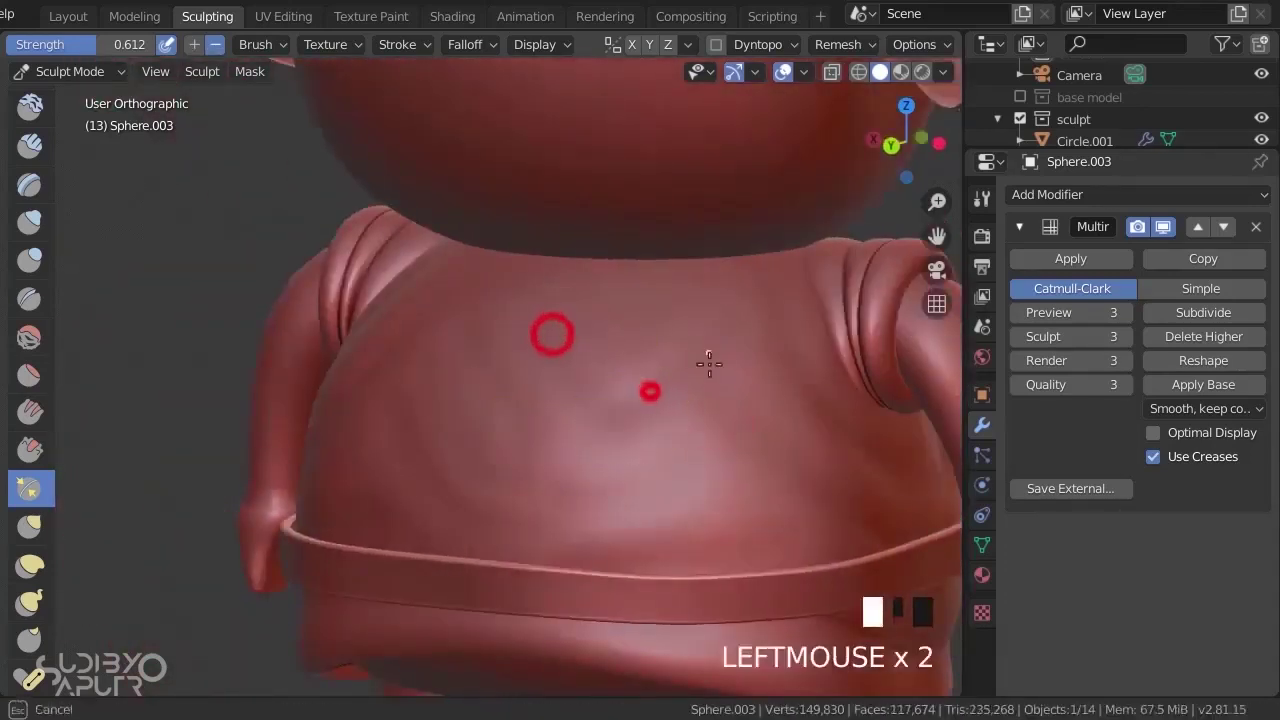
{"action": "middle_click_drag", "start_coordinate": [706, 363], "coordinate": [523, 531], "text": "shift"}
{"action": "left_click", "coordinate": [397, 389]}
{"action": "left_click", "coordinate": [509, 434]}
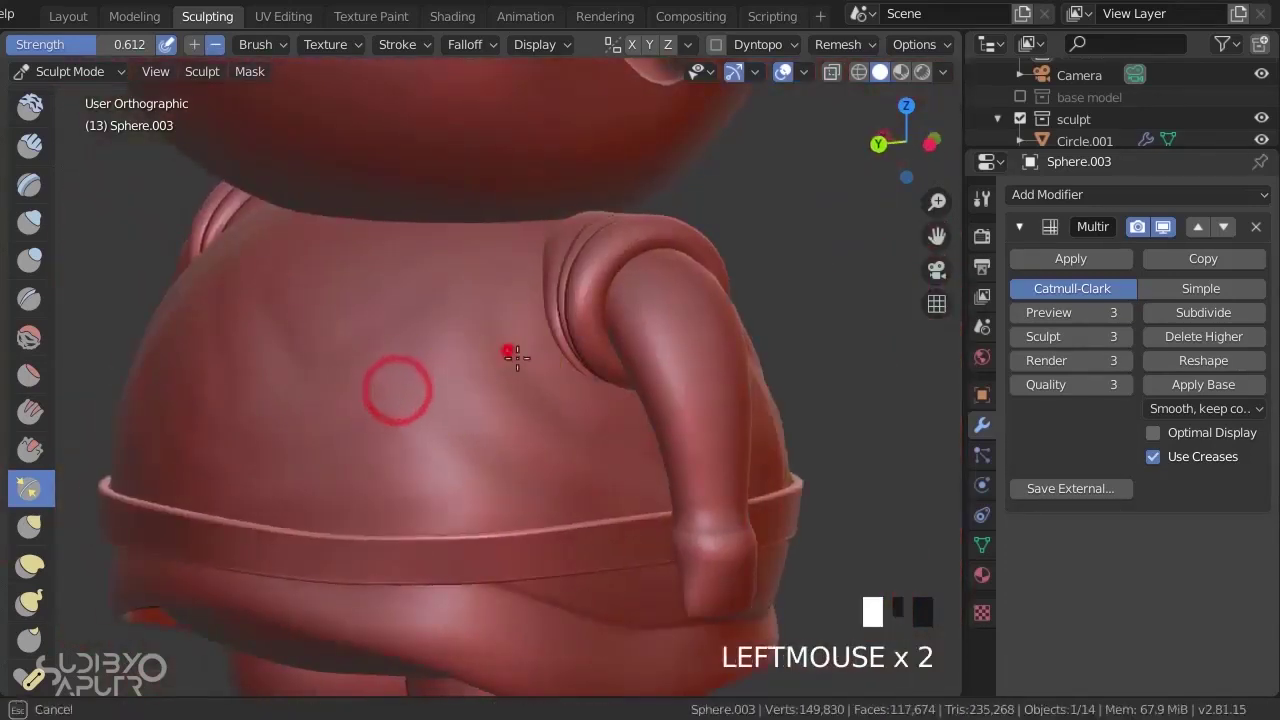
{"action": "left_click", "coordinate": [489, 314]}
- Examine the sculpted robe folds from the front, both close up and with the whole body in view
{"action": "middle_click_drag", "start_coordinate": [489, 314], "coordinate": [427, 458]}
{"action": "key", "text": "KP_1"}
{"action": "scroll", "coordinate": [427, 458], "scroll_direction": "up", "scroll_amount": 4}
{"action": "middle_click_drag", "start_coordinate": [491, 491], "coordinate": [497, 346], "text": "shift"}
{"action": "scroll", "coordinate": [497, 346], "scroll_direction": "down", "scroll_amount": 3}
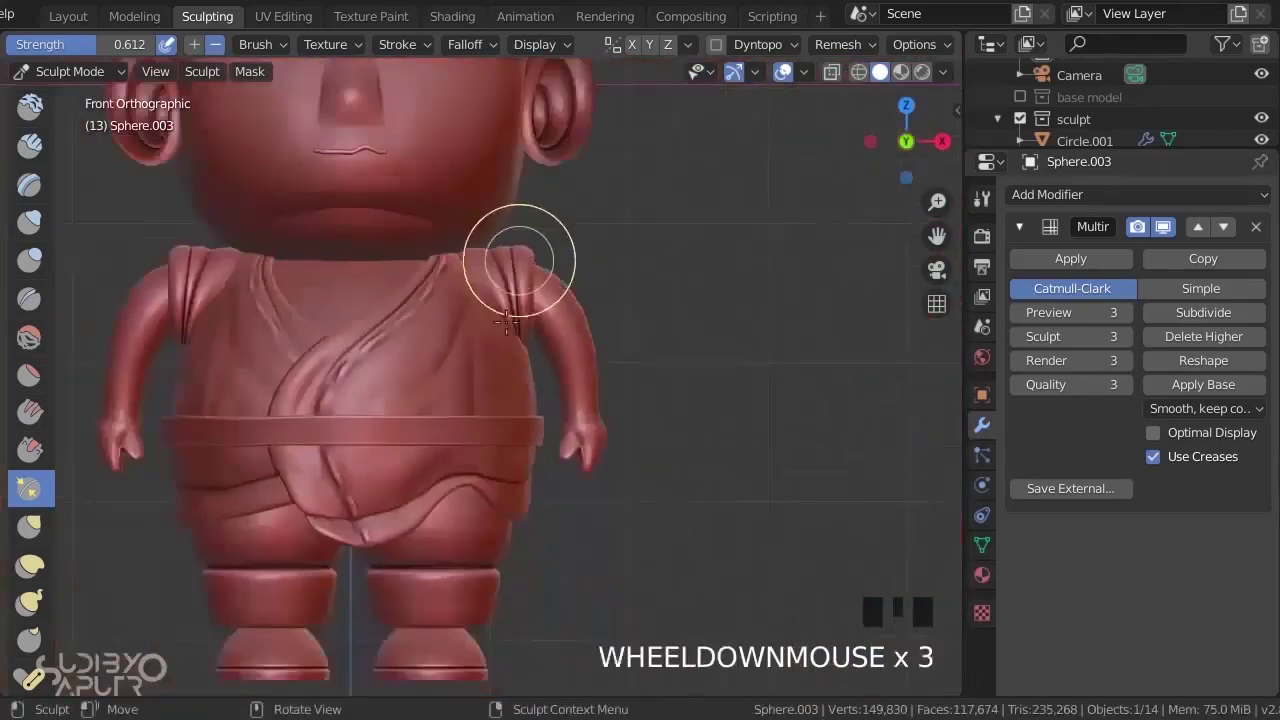
{"action": "middle_click_drag", "start_coordinate": [539, 305], "coordinate": [627, 329], "text": "shift"}
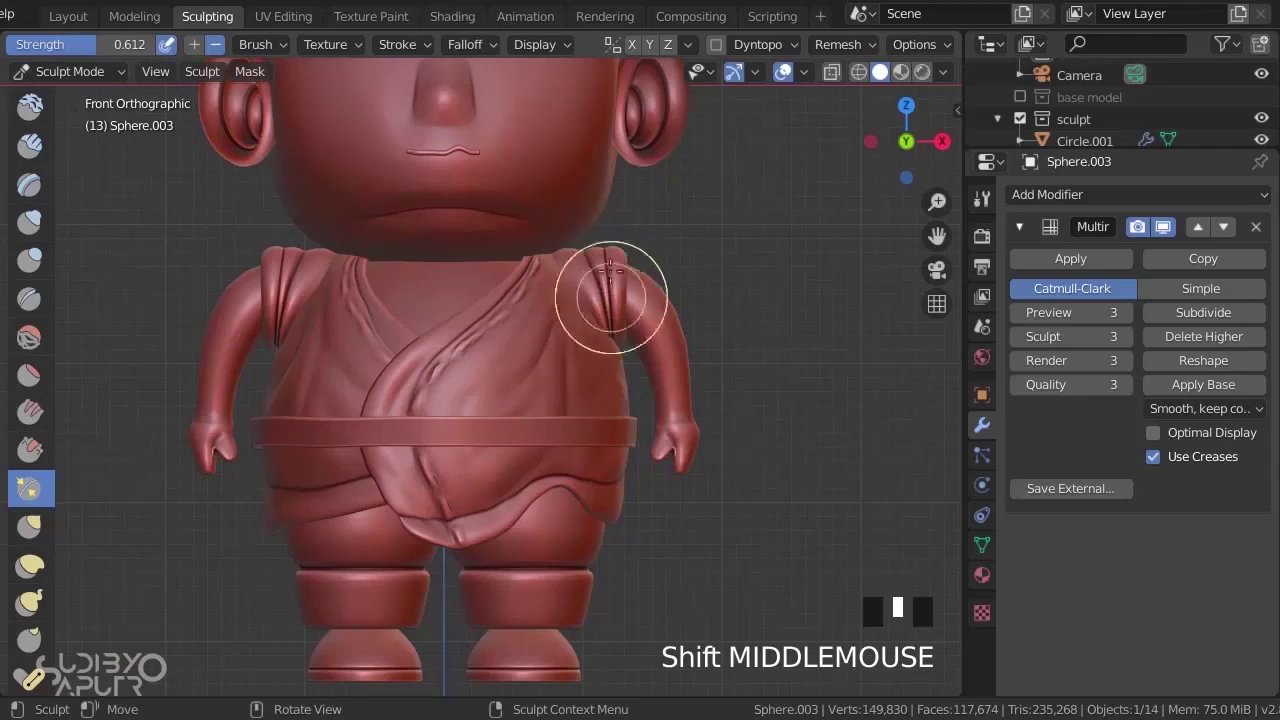
{"action": "scroll", "coordinate": [608, 269], "scroll_direction": "up", "scroll_amount": 6}
{"action": "scroll", "coordinate": [573, 407], "scroll_direction": "down", "scroll_amount": 4}
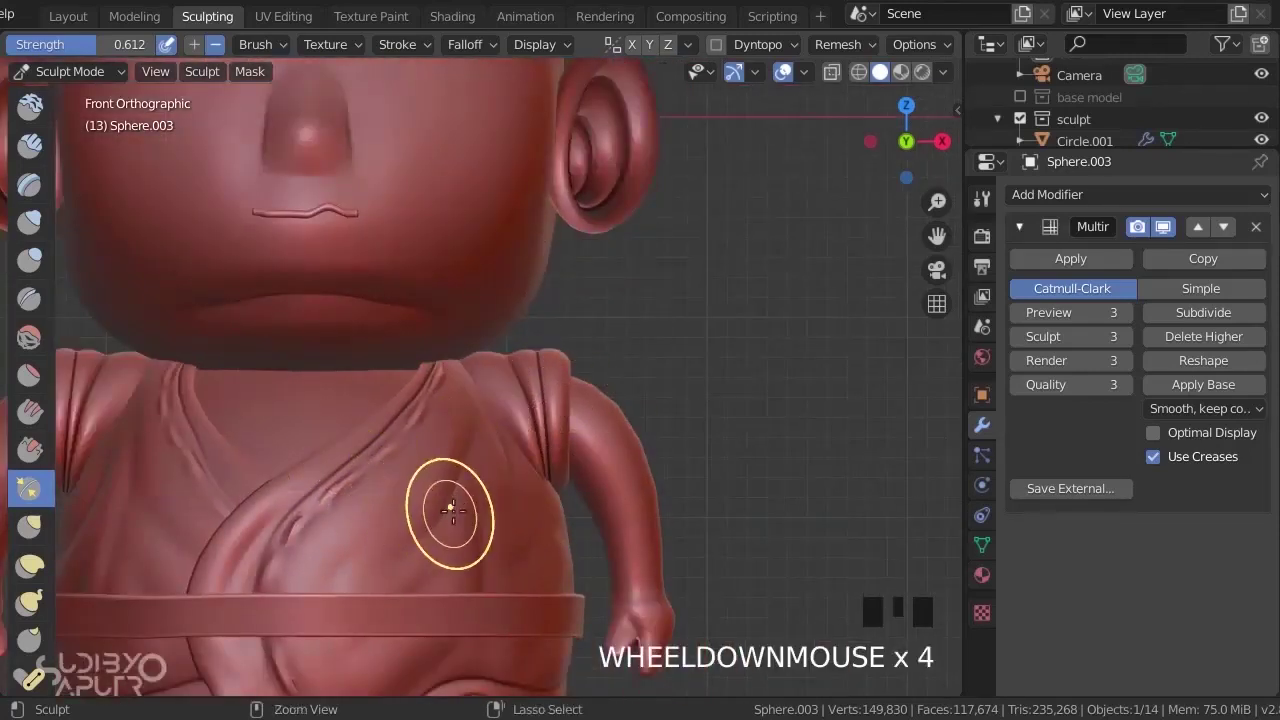
- Leave Sculpt Mode on the robe, select the shoulder sleeves and enter Sculpt Mode on them
{"action": "key", "text": "ctrl+Tab"}
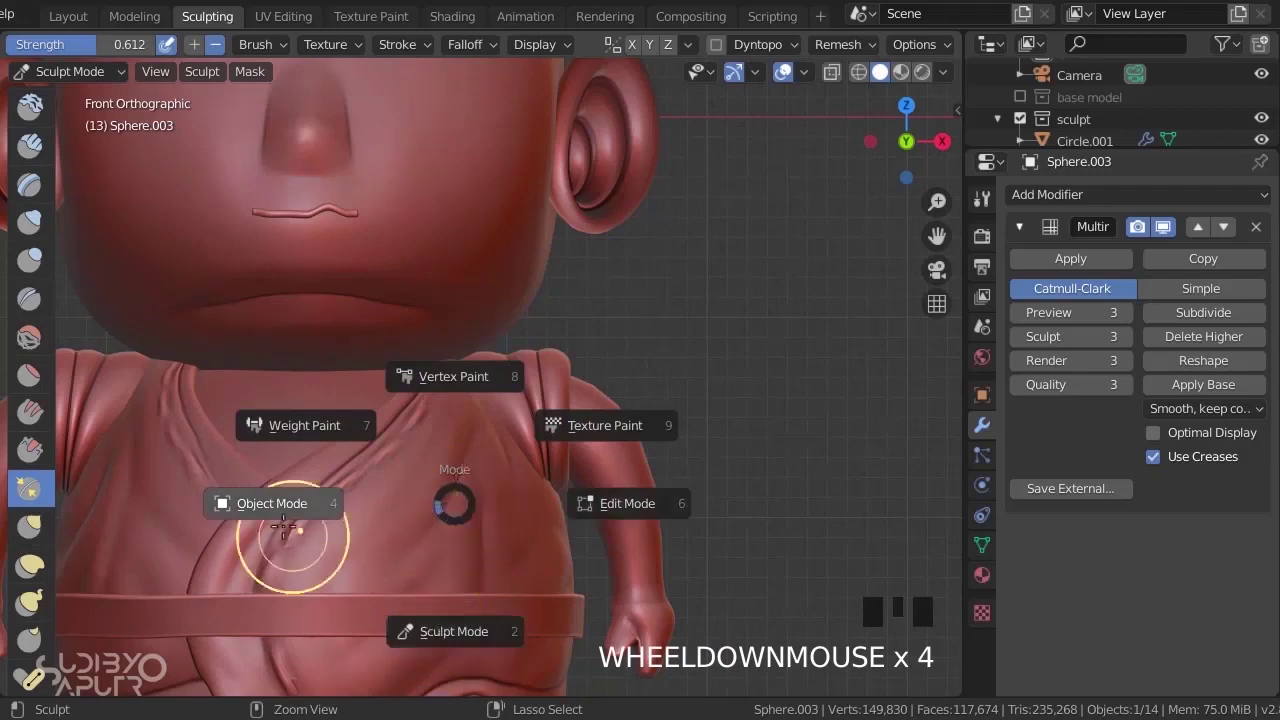
{"action": "left_click", "coordinate": [283, 525]}
{"action": "left_click", "coordinate": [538, 386]}
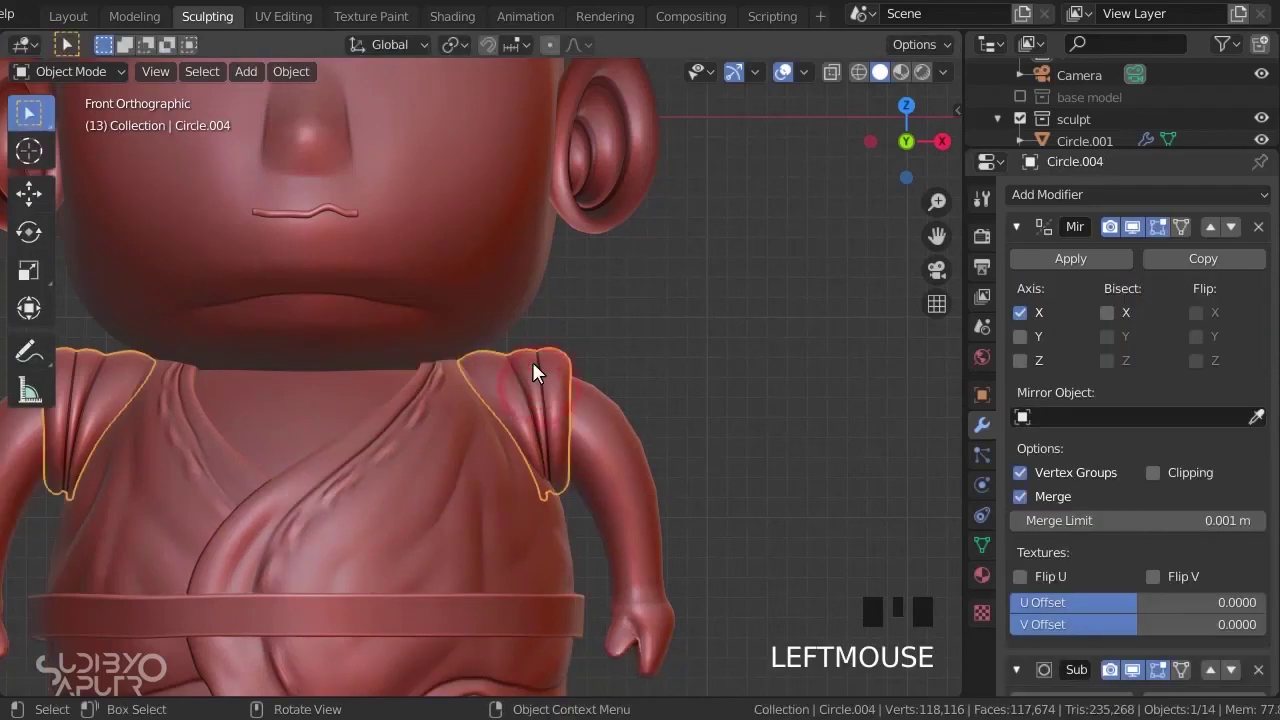
{"action": "key", "text": "ctrl+Tab"}
{"action": "key", "text": "ctrl+Tab"}
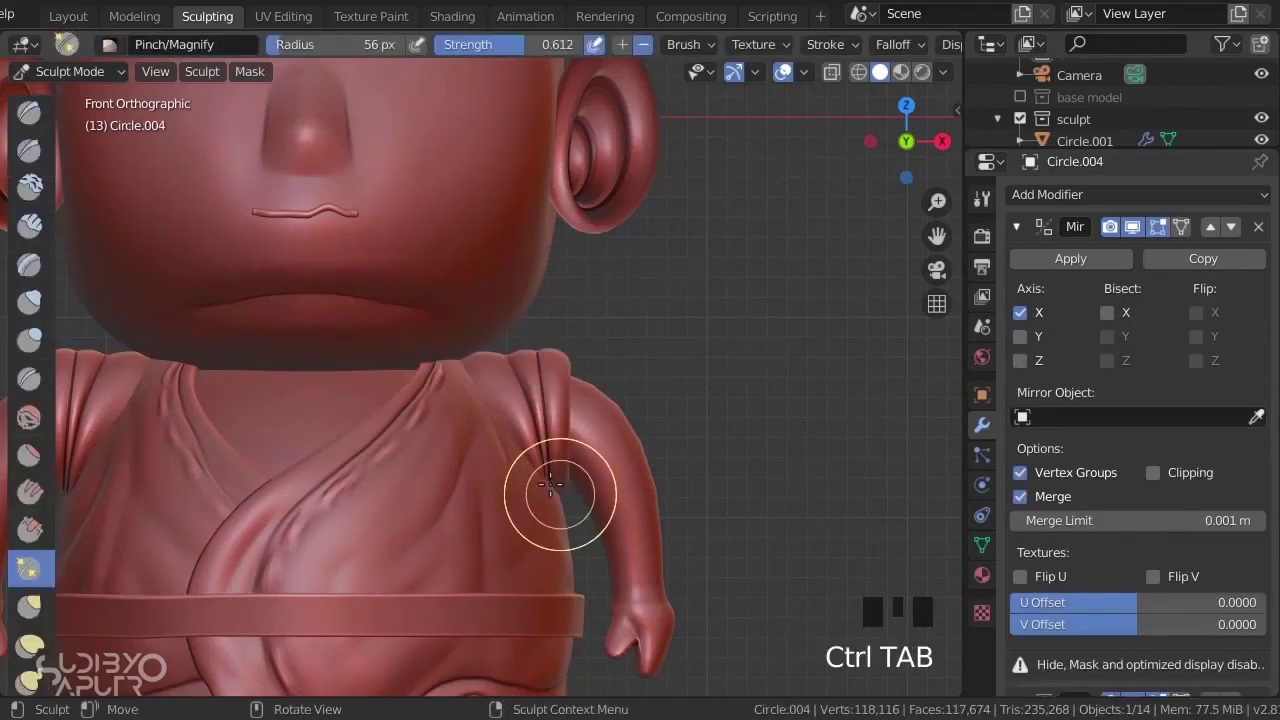
{"action": "middle_click_drag", "start_coordinate": [543, 386], "coordinate": [607, 465], "text": "shift"}
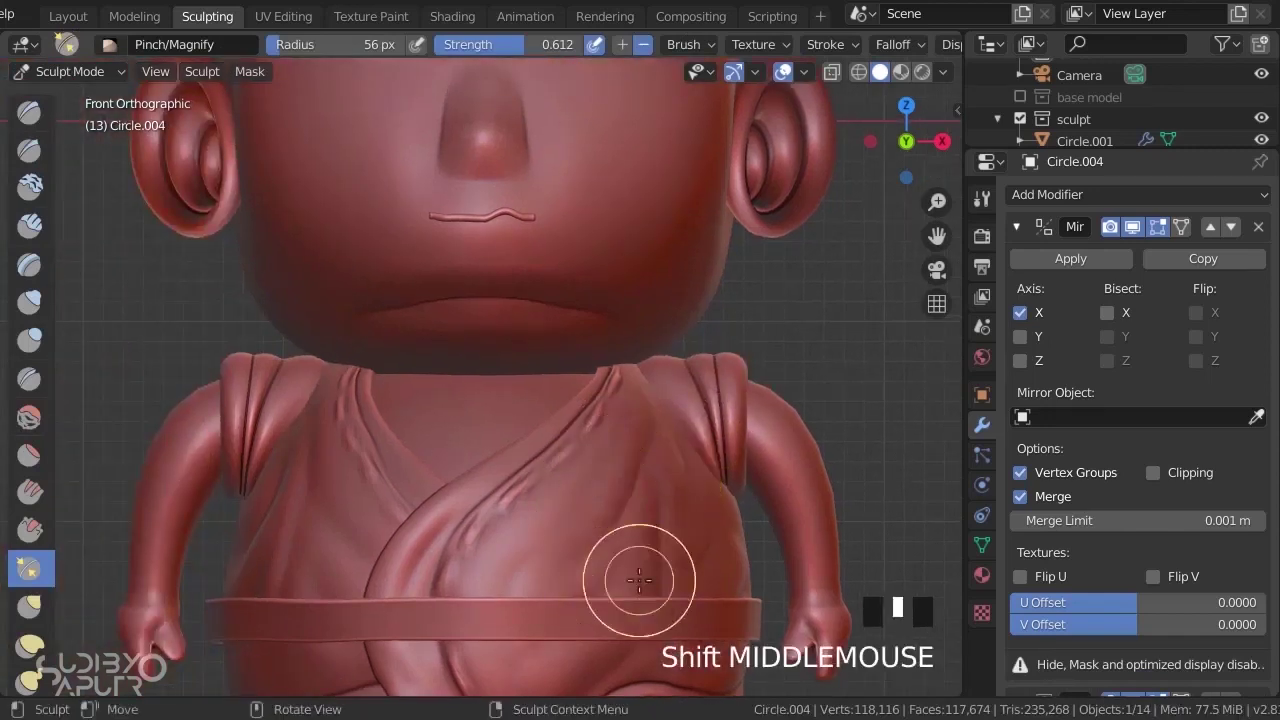
{"action": "middle_click_drag", "start_coordinate": [654, 534], "coordinate": [592, 541], "text": "shift"}
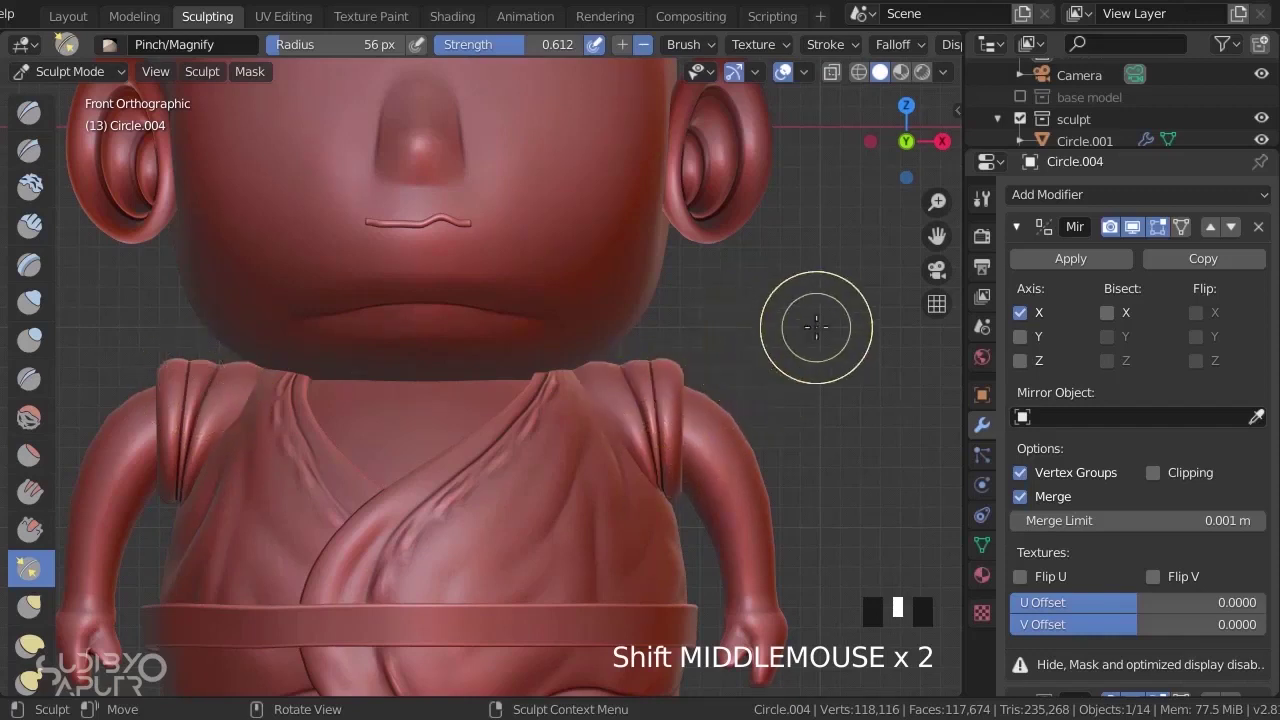
- Enable X-axis mirror symmetry for sculpting and switch to the Blob brush with an 18 px radius
{"action": "key", "text": "n"}
{"action": "left_click", "coordinate": [848, 624]}
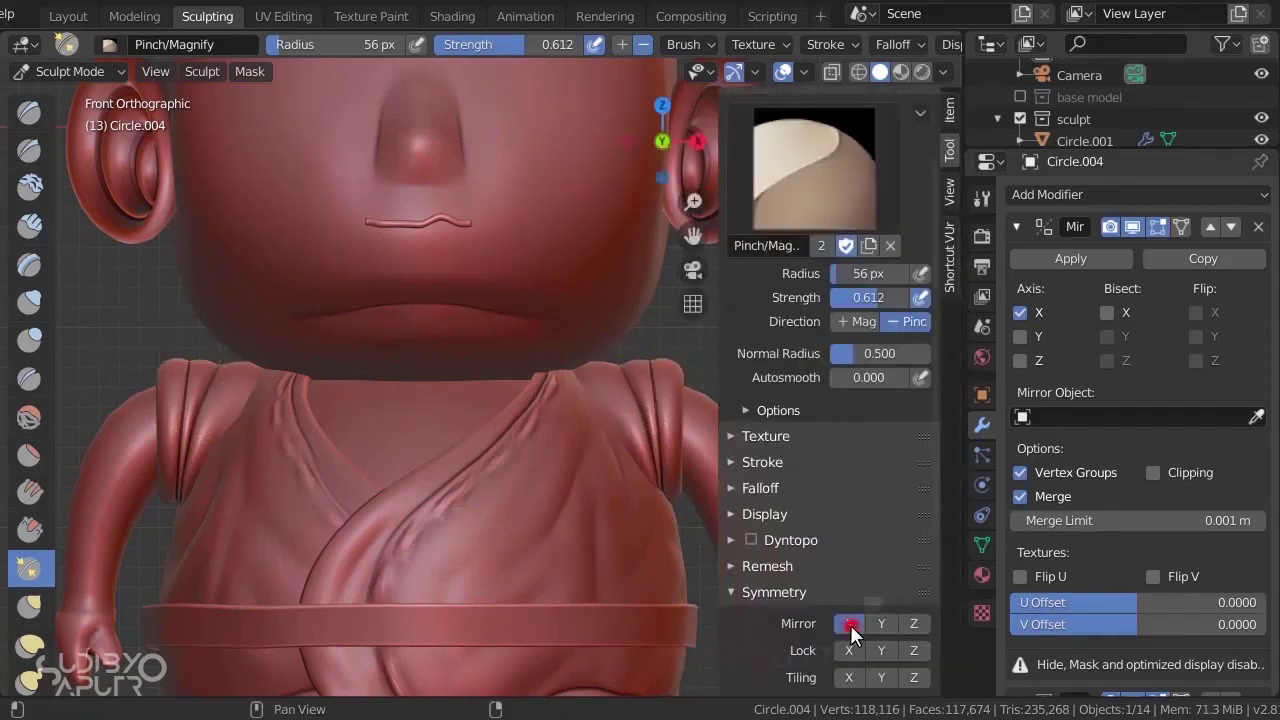
{"action": "key", "text": "n"}
{"action": "scroll", "coordinate": [710, 400], "scroll_direction": "up", "scroll_amount": 3}
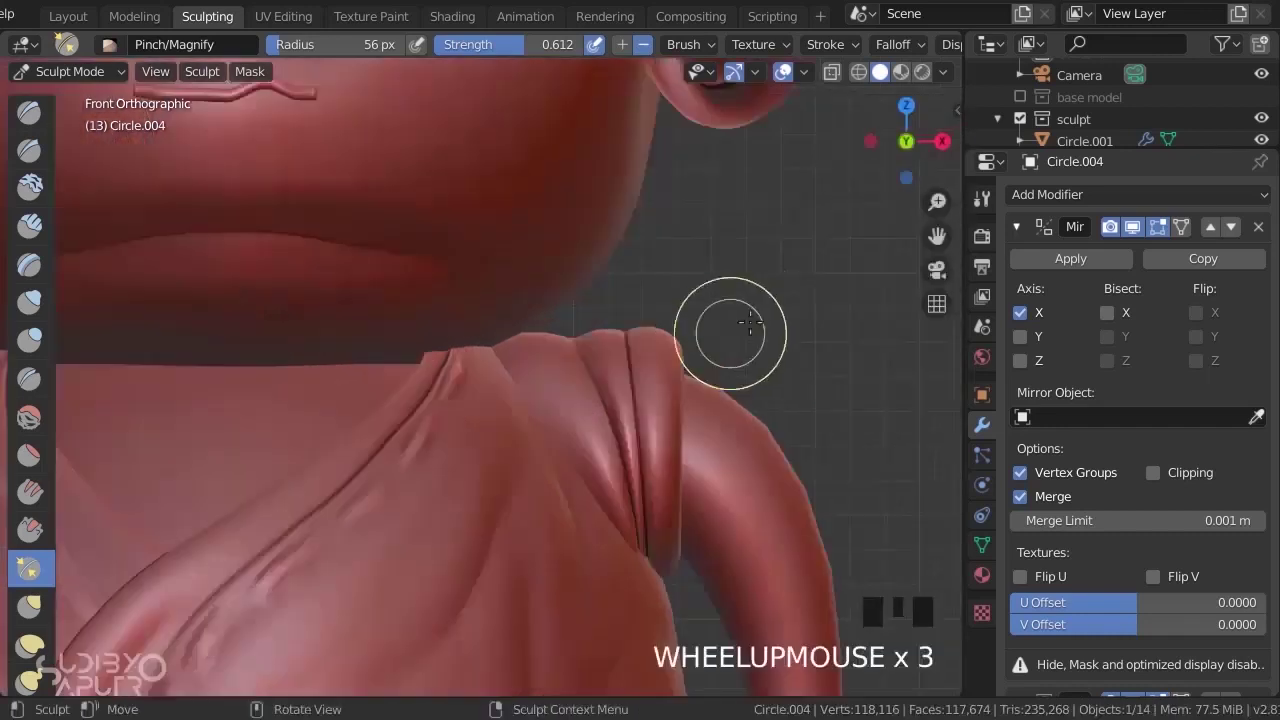
{"action": "key", "text": "f"}
{"action": "left_click", "coordinate": [712, 332]}
{"action": "left_click", "coordinate": [30, 340]}
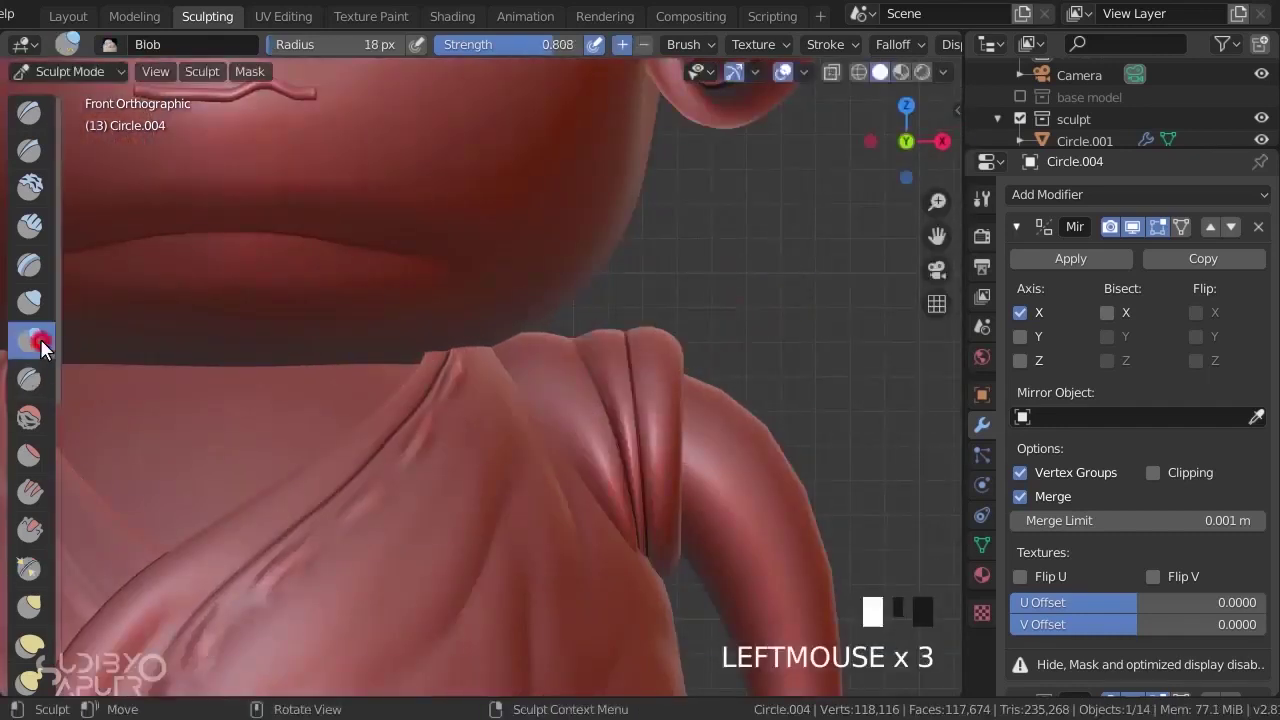
- Apply the sleeves' Mirror modifier and remove their Subdivision Surface modifier
{"action": "middle_click_drag", "start_coordinate": [660, 354], "coordinate": [600, 290], "text": "shift"}
{"action": "scroll", "coordinate": [557, 429], "scroll_direction": "up", "scroll_amount": 3}
{"action": "middle_click_drag", "start_coordinate": [557, 429], "coordinate": [640, 290], "text": "shift"}
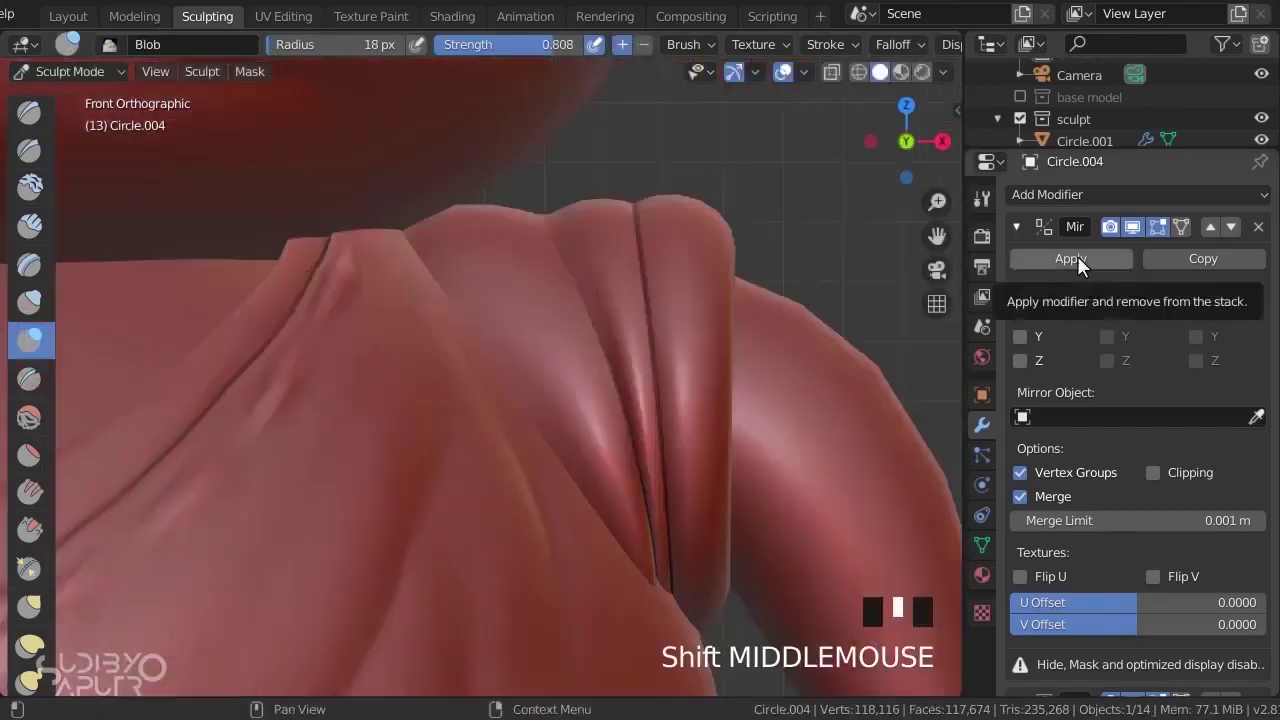
{"action": "left_click", "coordinate": [1077, 257]}
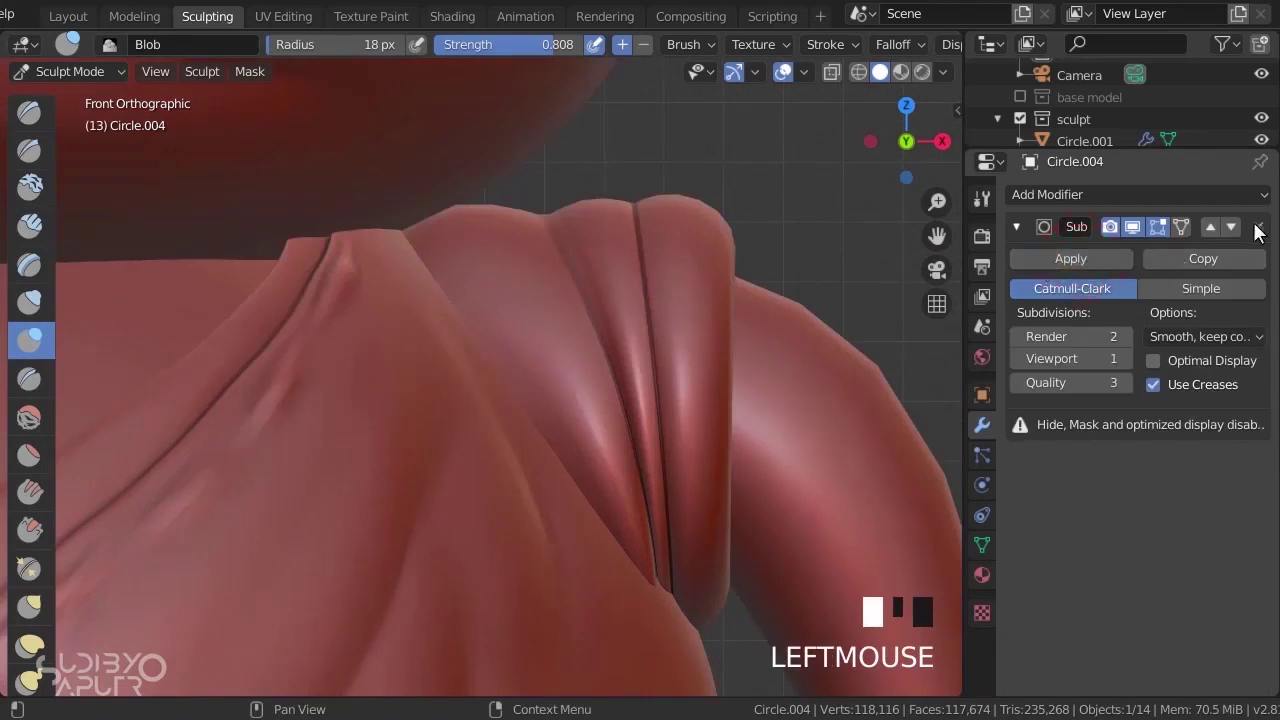
{"action": "left_click", "coordinate": [1258, 227]}
- Add a Multiresolution modifier to the sleeves, subdivide it to level 3 and raise the preview level to 3
{"action": "left_click", "coordinate": [1110, 194]}
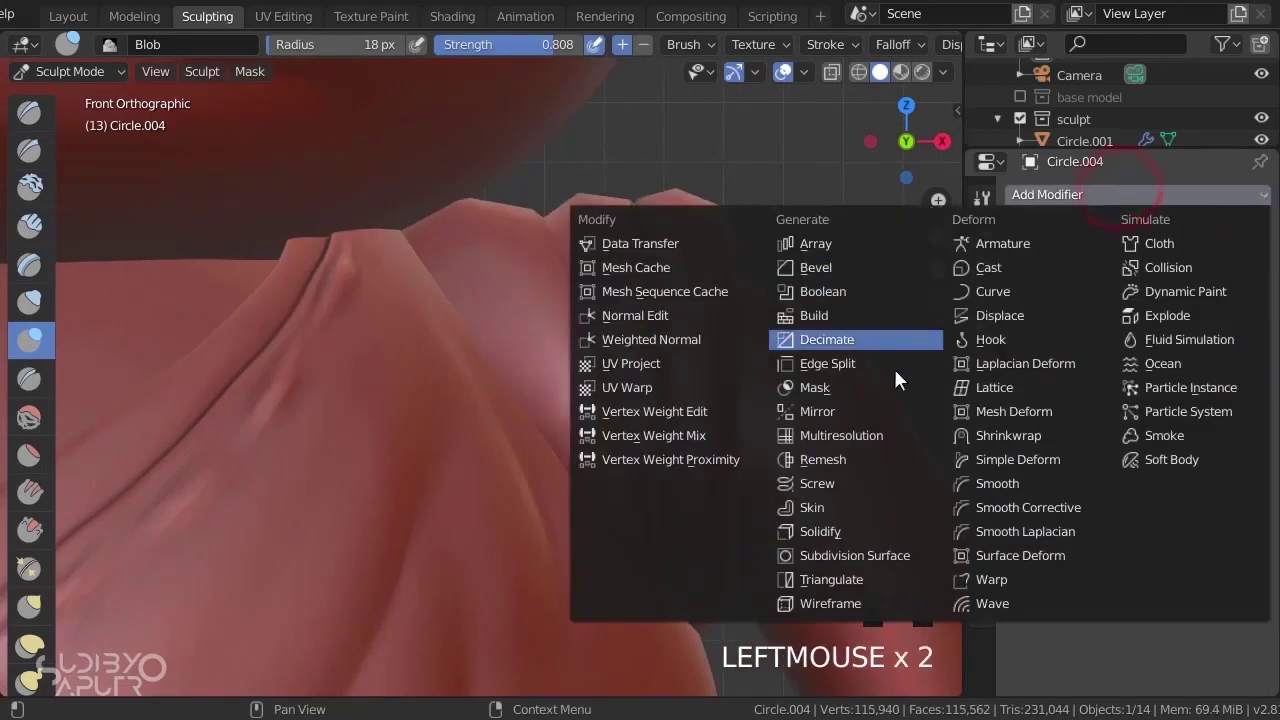
{"action": "left_click", "coordinate": [839, 432]}
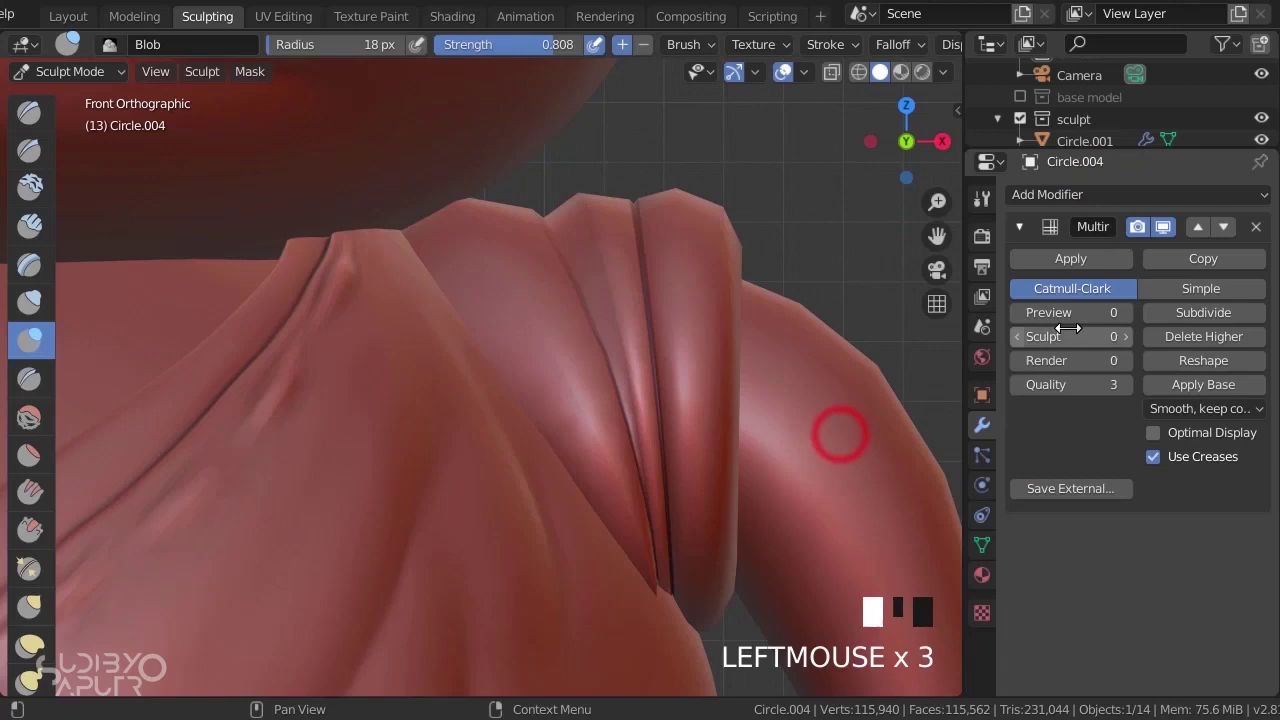
{"action": "left_click", "coordinate": [1202, 312]}
{"action": "left_click", "coordinate": [1202, 312]}
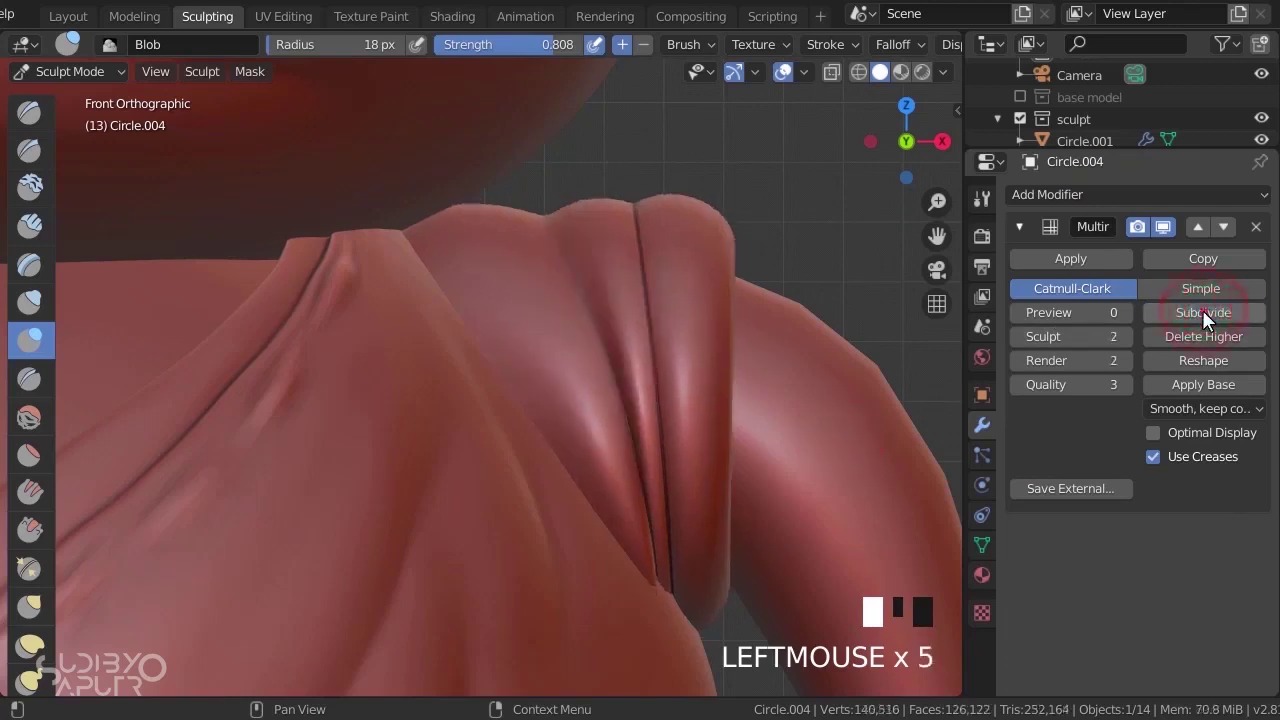
{"action": "left_click", "coordinate": [1200, 311]}
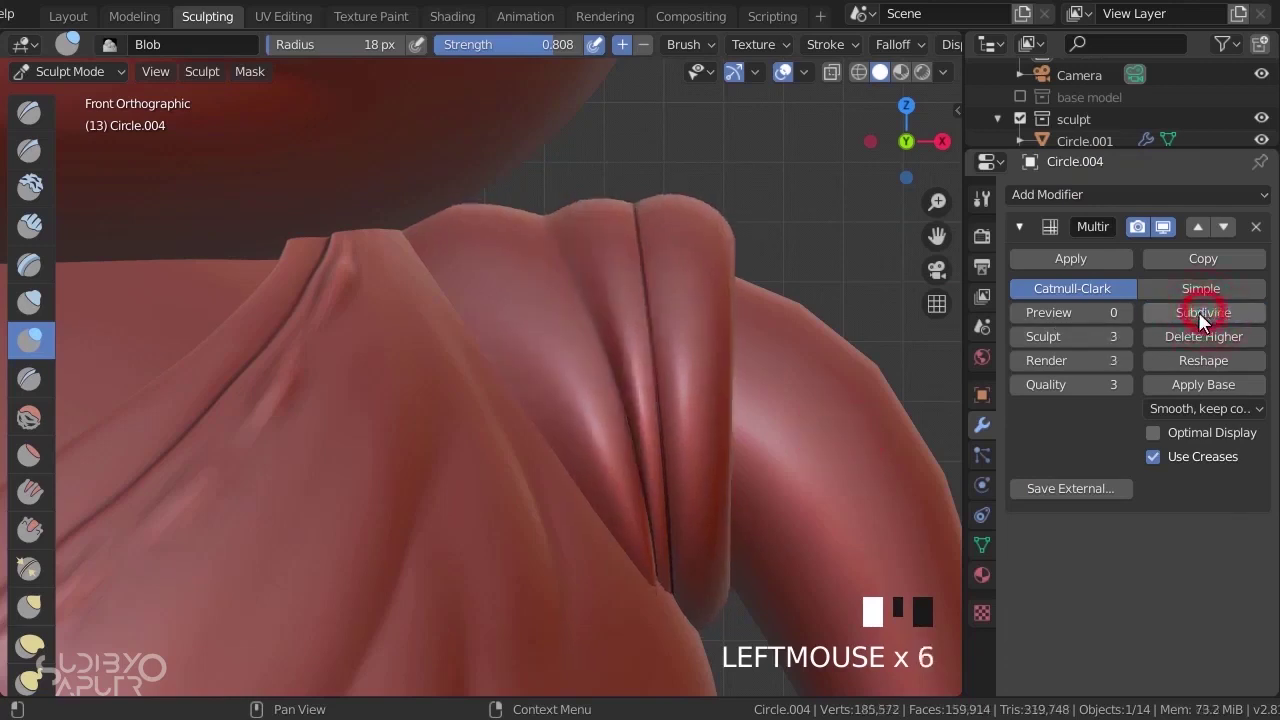
{"action": "left_click", "coordinate": [1125, 312]}
{"action": "left_click", "coordinate": [1125, 312]}
- Build up the sleeve's outer cuff with Blob, undoing the first stroke and setting the radius to 38 px and strength to 0.513
{"action": "scroll", "coordinate": [641, 235], "scroll_direction": "up", "scroll_amount": 5}
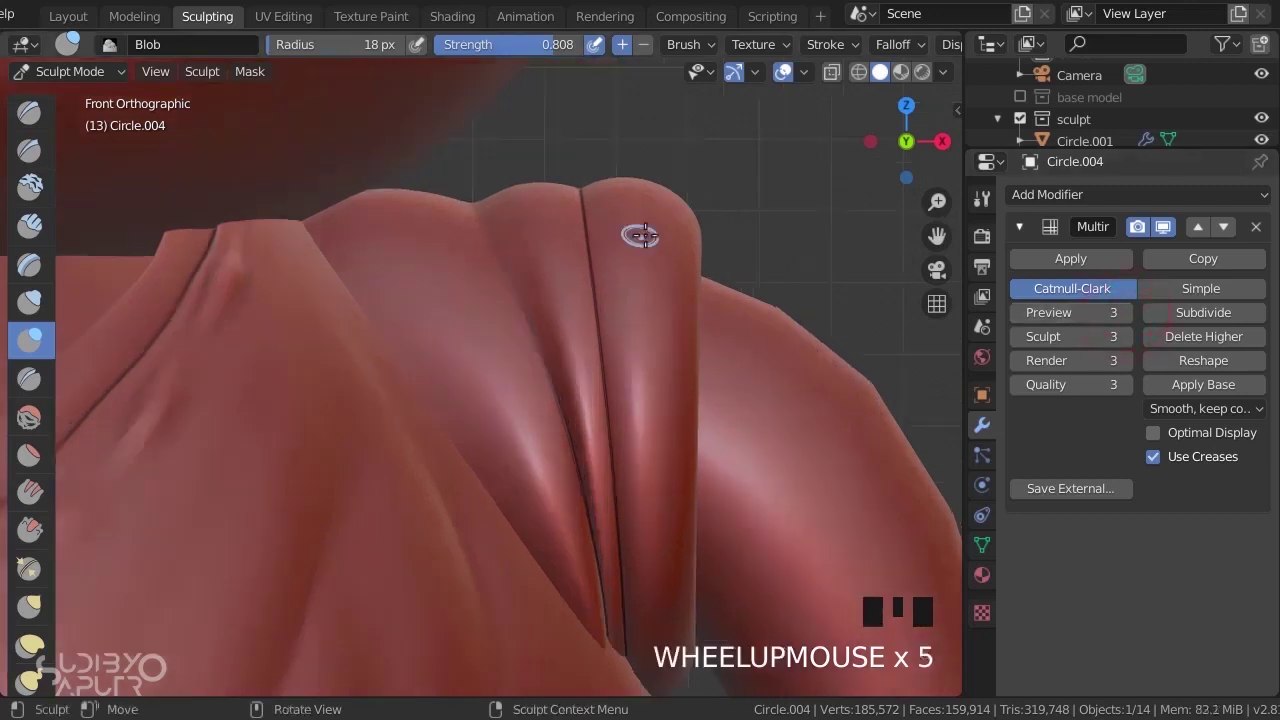
{"action": "left_click_drag", "start_coordinate": [640, 206], "coordinate": [665, 415]}
{"action": "key", "text": "ctrl+z"}
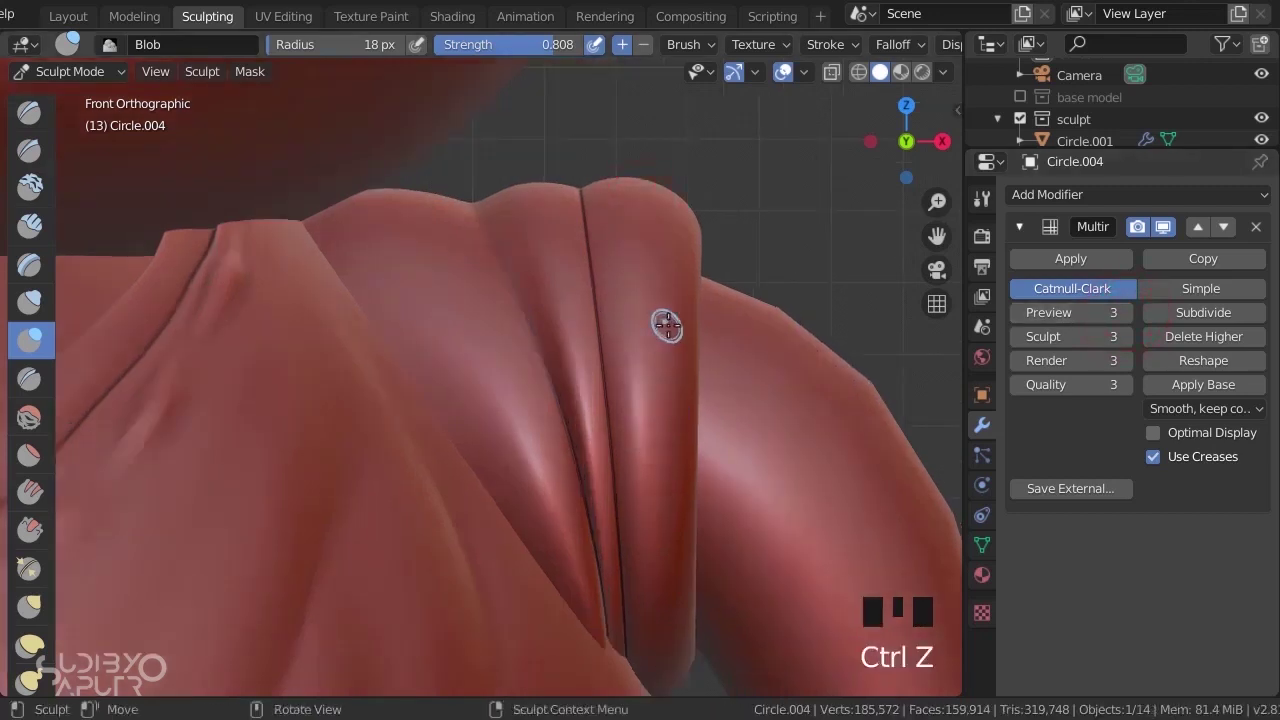
{"action": "key", "text": "shift+f"}
{"action": "key", "text": "f"}
{"action": "left_click_drag", "start_coordinate": [648, 207], "coordinate": [655, 528]}
- Reduce the Blob brush to 0.181 strength and 34 px radius while building up the cuff over the arm and around its back
{"action": "mouse_move", "coordinate": [662, 345]}
{"action": "middle_mouse_down"}
{"action": "mouse_move", "coordinate": [583, 337]}
{"action": "mouse_move", "coordinate": [520, 375]}
{"action": "middle_mouse_up"}
{"action": "mouse_move", "coordinate": [530, 350]}
{"action": "middle_mouse_down", "text": "shift"}
{"action": "mouse_move", "coordinate": [628, 283]}
{"action": "mouse_move", "coordinate": [532, 318]}
{"action": "middle_mouse_up", "text": "shift"}
{"action": "key", "text": "shift+f"}
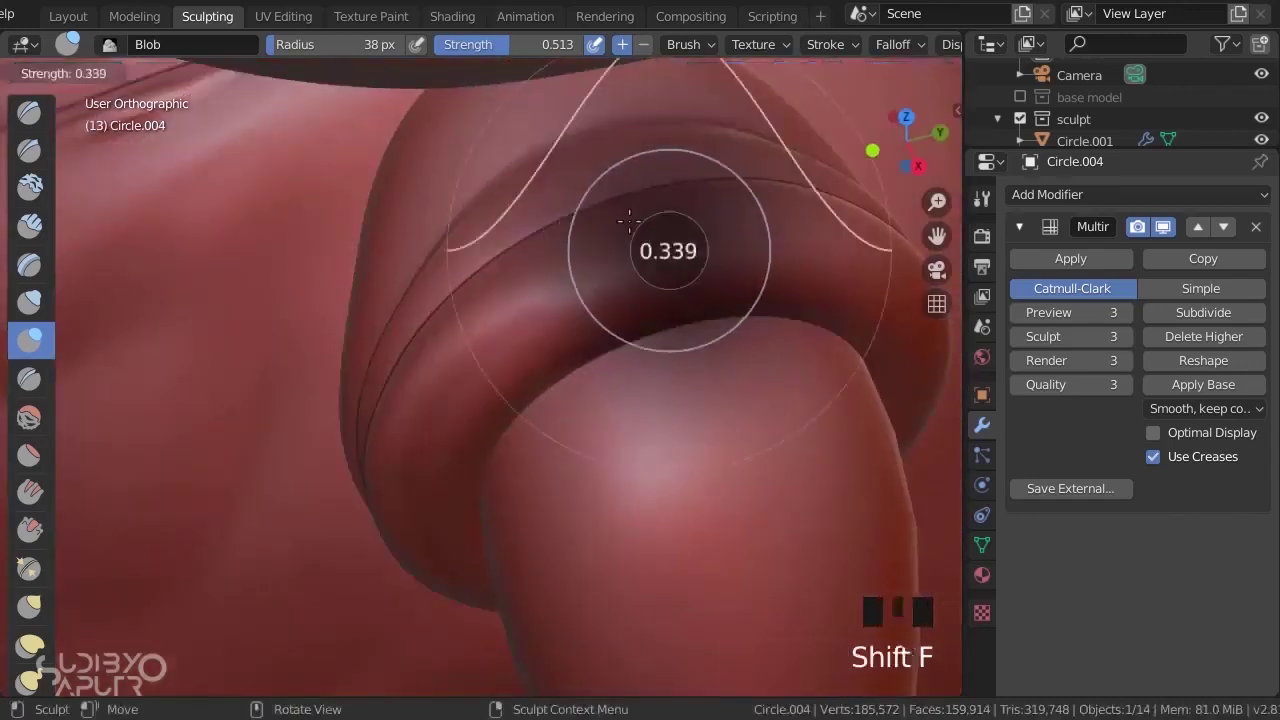
{"action": "left_click", "coordinate": [608, 215]}
{"action": "mouse_move", "coordinate": [539, 311]}
{"action": "left_mouse_down"}
{"action": "mouse_move", "coordinate": [815, 264]}
{"action": "mouse_move", "coordinate": [771, 271]}
{"action": "left_mouse_up"}
{"action": "mouse_move", "coordinate": [597, 266]}
{"action": "left_mouse_down"}
{"action": "mouse_move", "coordinate": [543, 280]}
{"action": "mouse_move", "coordinate": [757, 251]}
{"action": "left_mouse_up"}
{"action": "key", "text": "f"}
{"action": "left_click", "coordinate": [754, 246]}
{"action": "mouse_move", "coordinate": [617, 257]}
{"action": "middle_mouse_down"}
{"action": "mouse_move", "coordinate": [623, 291]}
{"action": "mouse_move", "coordinate": [571, 300]}
{"action": "mouse_move", "coordinate": [557, 337]}
{"action": "mouse_move", "coordinate": [505, 334]}
{"action": "middle_mouse_up"}
{"action": "left_click_drag", "start_coordinate": [550, 247], "coordinate": [596, 545]}
{"action": "left_click_drag", "start_coordinate": [535, 331], "coordinate": [592, 547]}
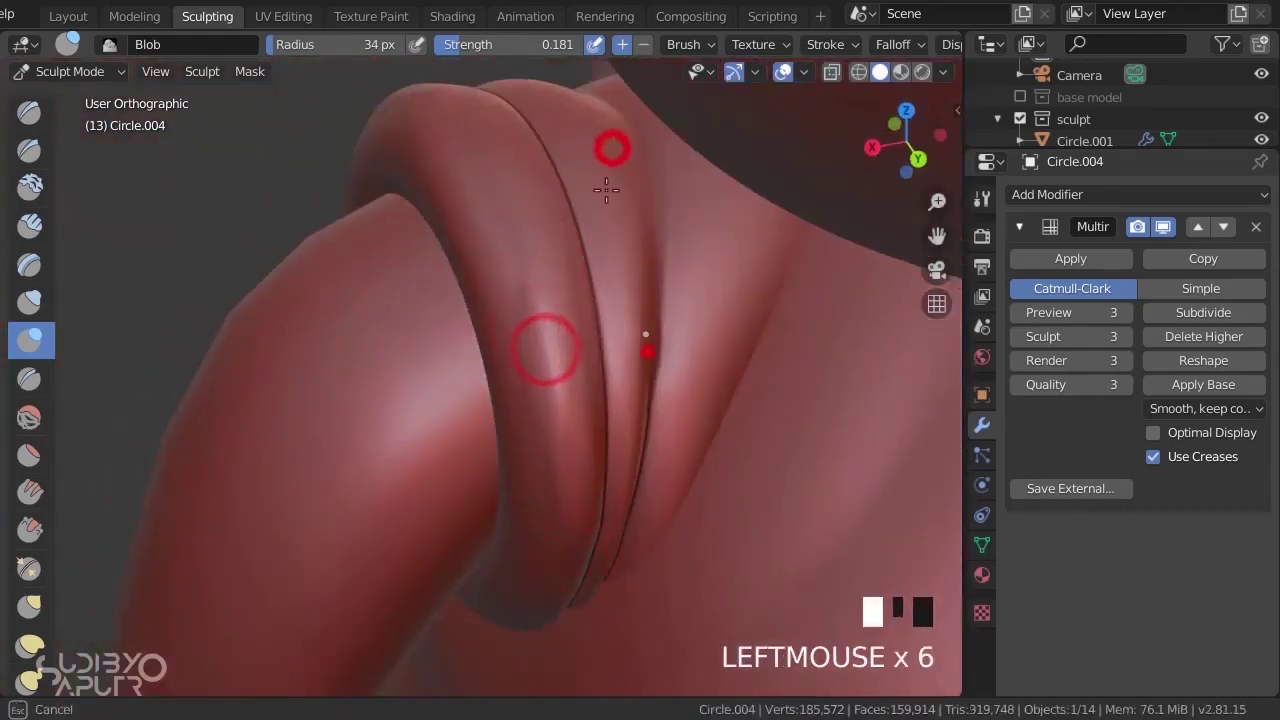
- Build up the sleeve's middle fold from the front, from the shoulder top down toward the armpit
{"action": "key", "text": "KP_1"}
{"action": "middle_click_drag", "start_coordinate": [606, 190], "coordinate": [586, 200], "text": "shift"}
{"action": "middle_click_drag", "start_coordinate": [666, 194], "coordinate": [608, 150], "text": "shift"}
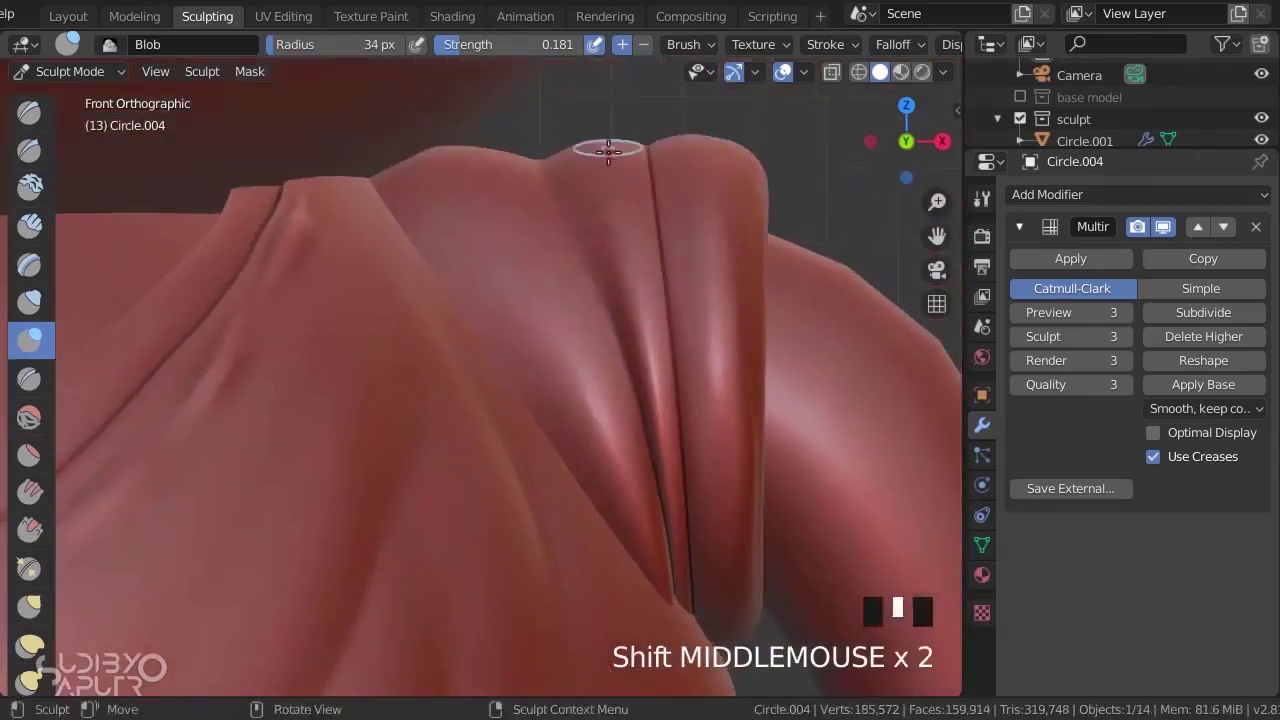
{"action": "left_click", "coordinate": [608, 150]}
{"action": "left_click_drag", "start_coordinate": [622, 185], "coordinate": [691, 430]}
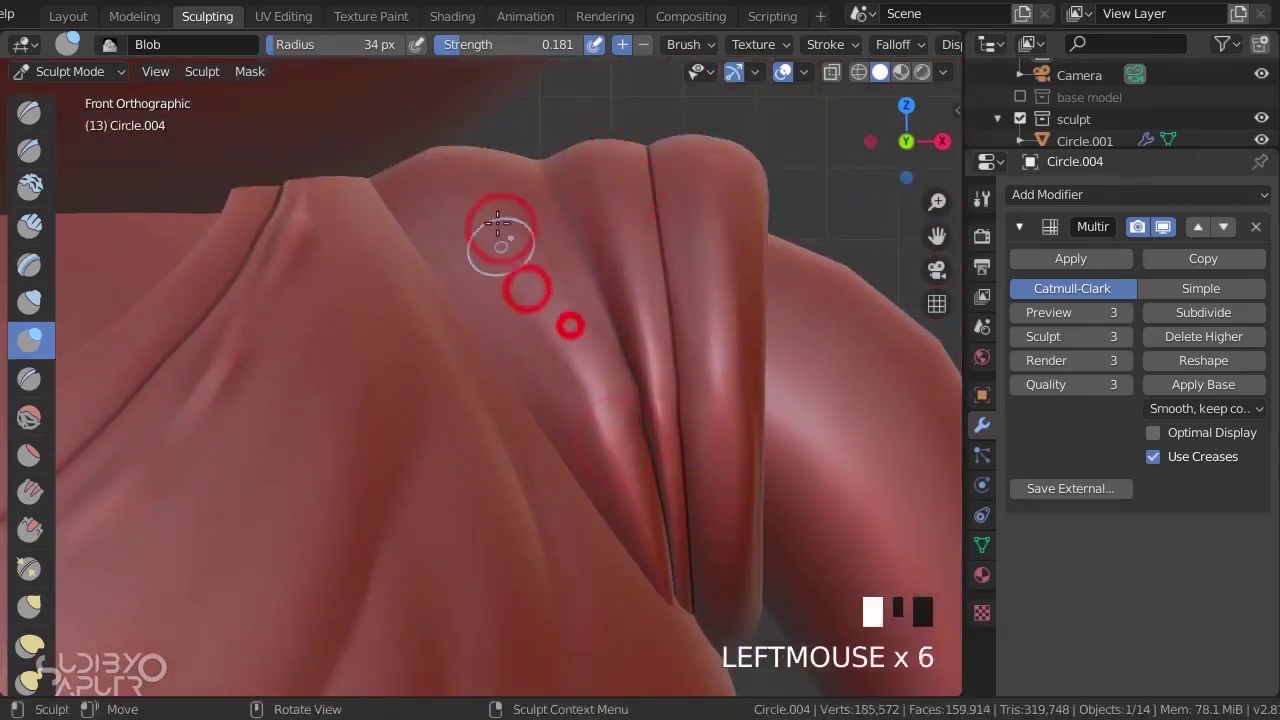
- Build up the sleeve's inner fold and outer cuff from the front with long downward Blob strokes
{"action": "left_click_drag", "start_coordinate": [514, 256], "coordinate": [633, 499]}
{"action": "left_click_drag", "start_coordinate": [522, 272], "coordinate": [640, 480]}
{"action": "left_click_drag", "start_coordinate": [669, 262], "coordinate": [741, 479]}
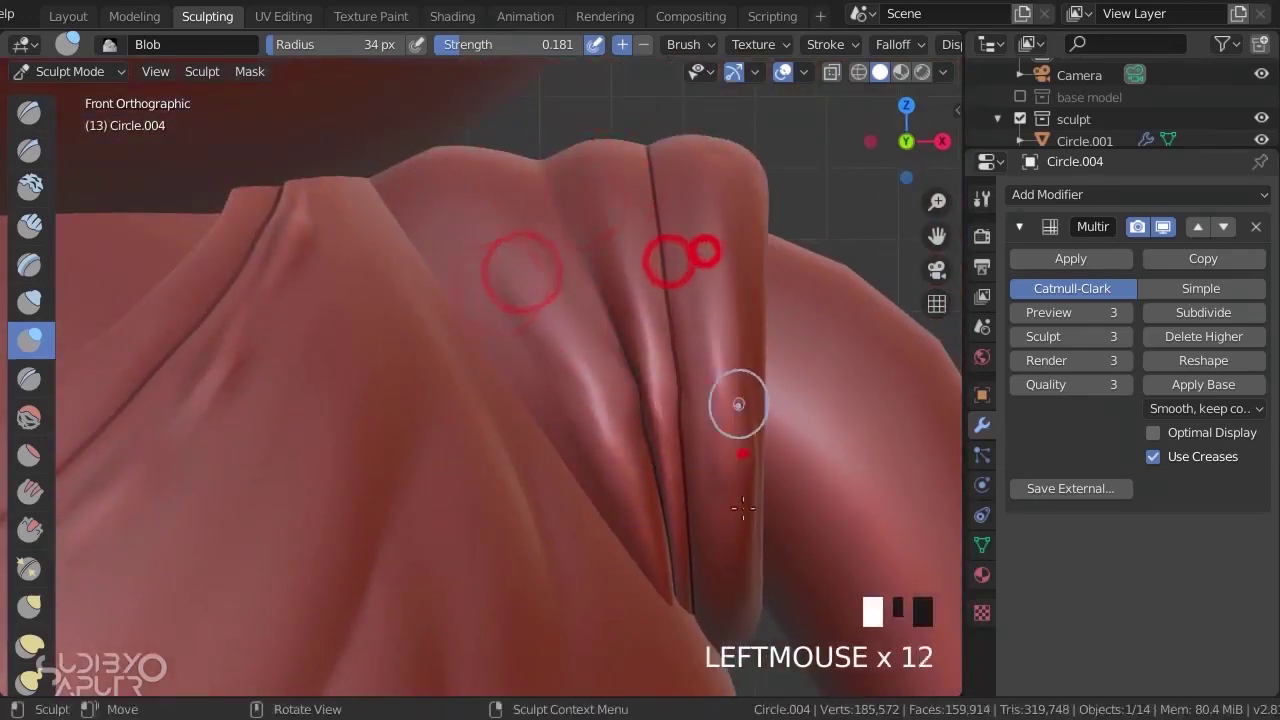
- Build up the sleeve's inner fold beside the robe's shoulder, raising the Blob strength to 0.350
{"action": "middle_click_drag", "start_coordinate": [726, 524], "coordinate": [543, 306], "text": "shift"}
{"action": "middle_click_drag", "start_coordinate": [719, 315], "coordinate": [790, 275]}
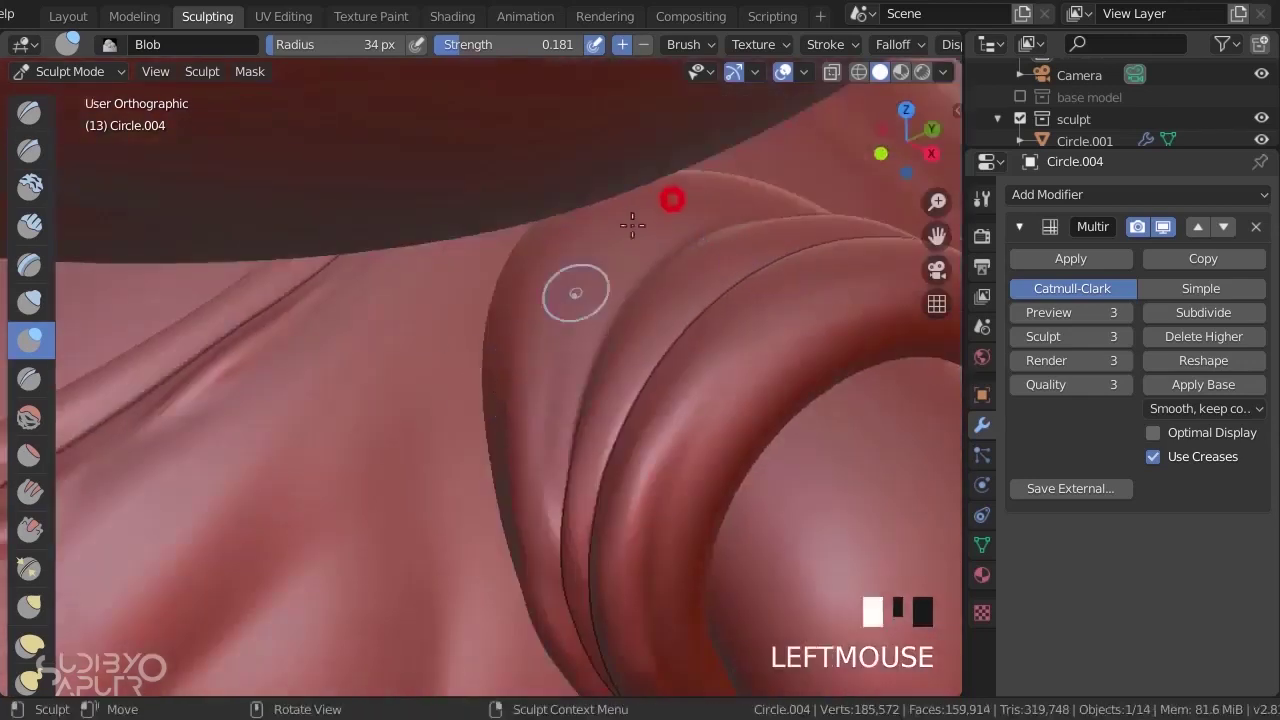
{"action": "left_click_drag", "start_coordinate": [632, 225], "coordinate": [612, 262]}
{"action": "left_click_drag", "start_coordinate": [616, 252], "coordinate": [588, 298]}
{"action": "left_click_drag", "start_coordinate": [608, 217], "coordinate": [582, 280]}
{"action": "left_click_drag", "start_coordinate": [576, 299], "coordinate": [552, 358]}
{"action": "key", "text": "shift+f"}
{"action": "left_click", "coordinate": [609, 286]}
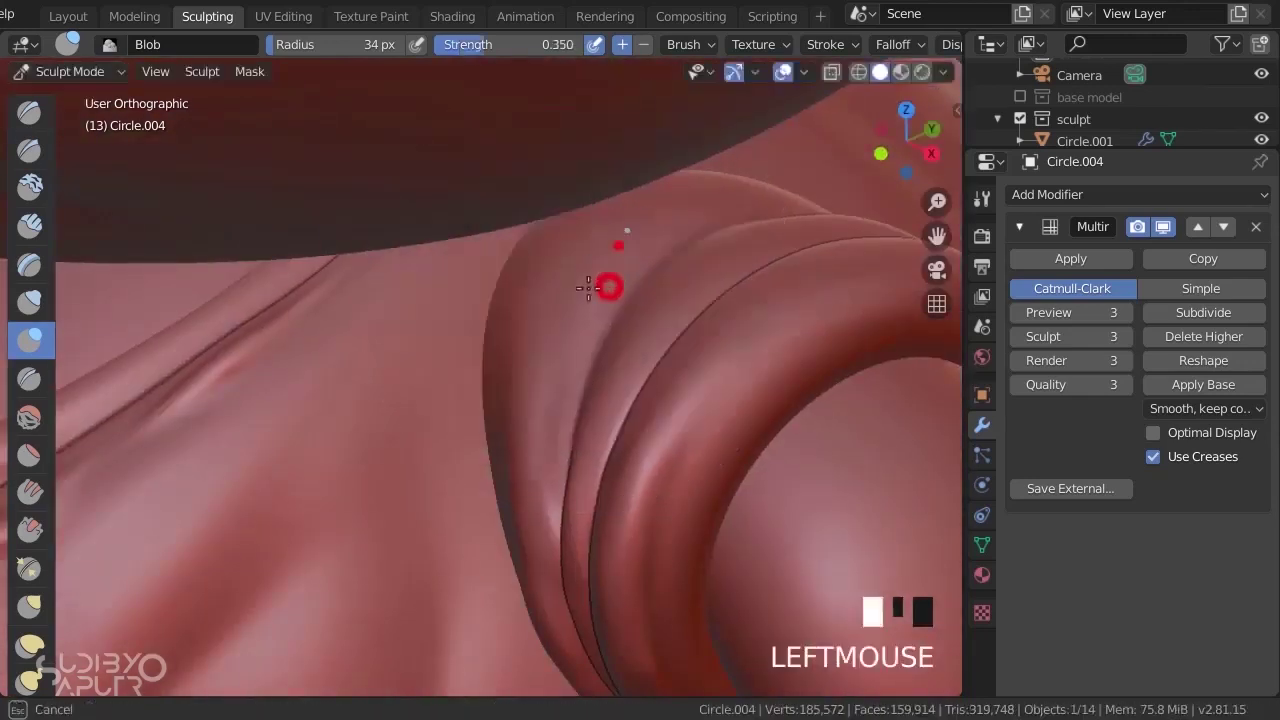
{"action": "left_click", "coordinate": [552, 313]}
- Continue building up the sleeve's folds with Blob over the shoulder and down its back side
{"action": "middle_click_drag", "start_coordinate": [809, 232], "coordinate": [680, 294]}
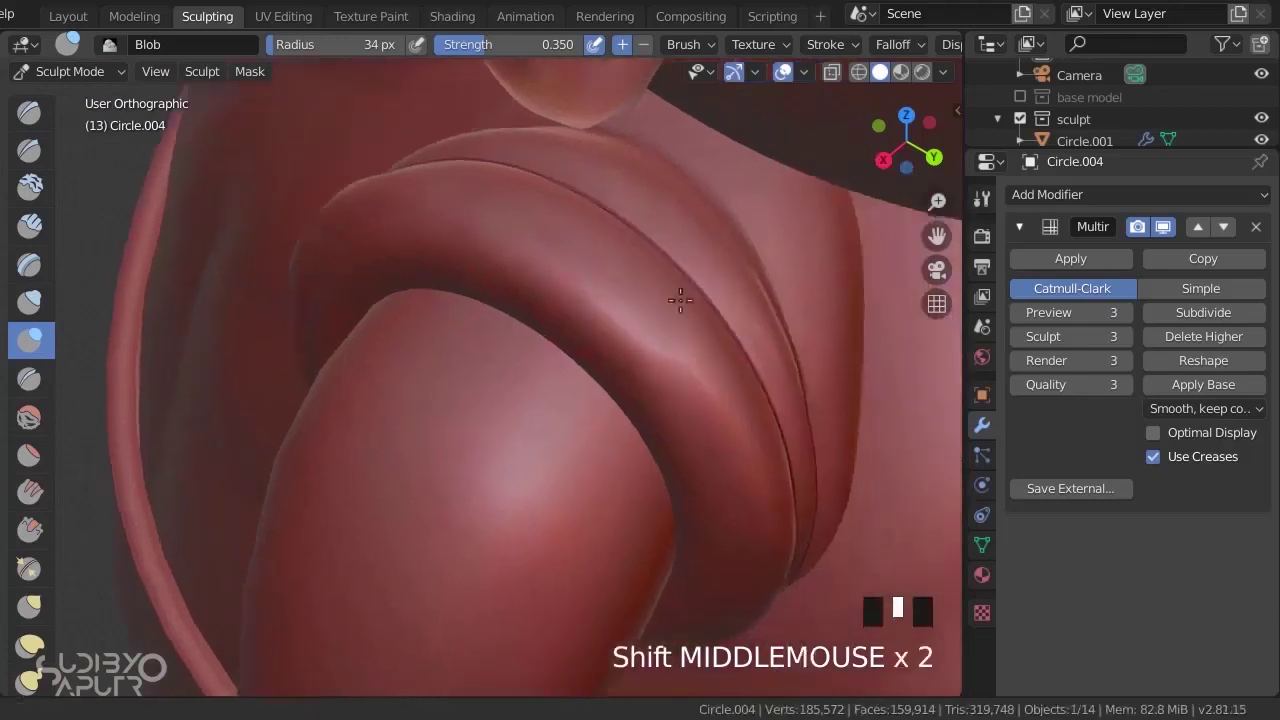
{"action": "left_click", "coordinate": [520, 226]}
{"action": "middle_click_drag", "start_coordinate": [703, 391], "coordinate": [609, 322]}
{"action": "middle_click_drag", "start_coordinate": [854, 257], "coordinate": [684, 193], "text": "shift"}
{"action": "left_click_drag", "start_coordinate": [753, 233], "coordinate": [696, 460]}
{"action": "left_click_drag", "start_coordinate": [724, 427], "coordinate": [839, 267]}
- Examine the sleeves, robe and legs from the front to check which parts still lack folds
{"action": "scroll", "coordinate": [709, 371], "scroll_direction": "down", "scroll_amount": 5}
{"action": "key", "text": "KP_1"}
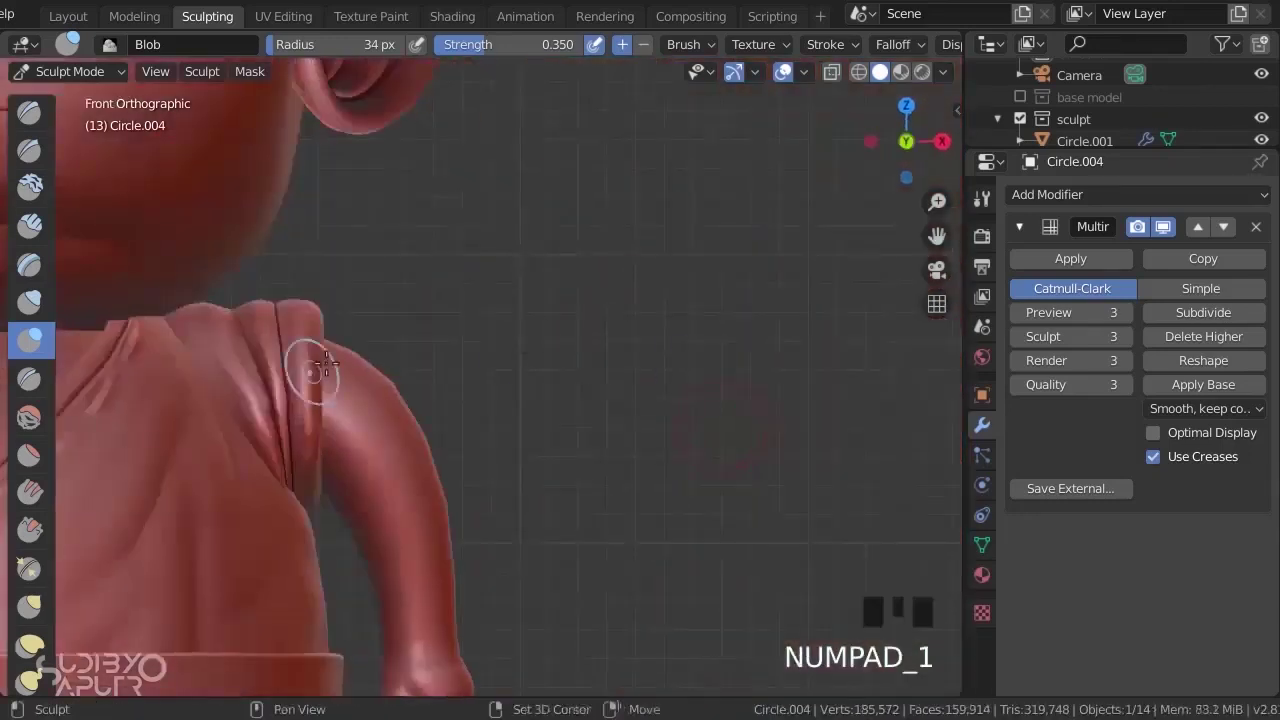
{"action": "scroll", "coordinate": [391, 251], "scroll_direction": "up", "scroll_amount": 3}
{"action": "middle_click_drag", "start_coordinate": [391, 251], "coordinate": [593, 100], "text": "shift"}
{"action": "scroll", "coordinate": [640, 263], "scroll_direction": "down", "scroll_amount": 3}
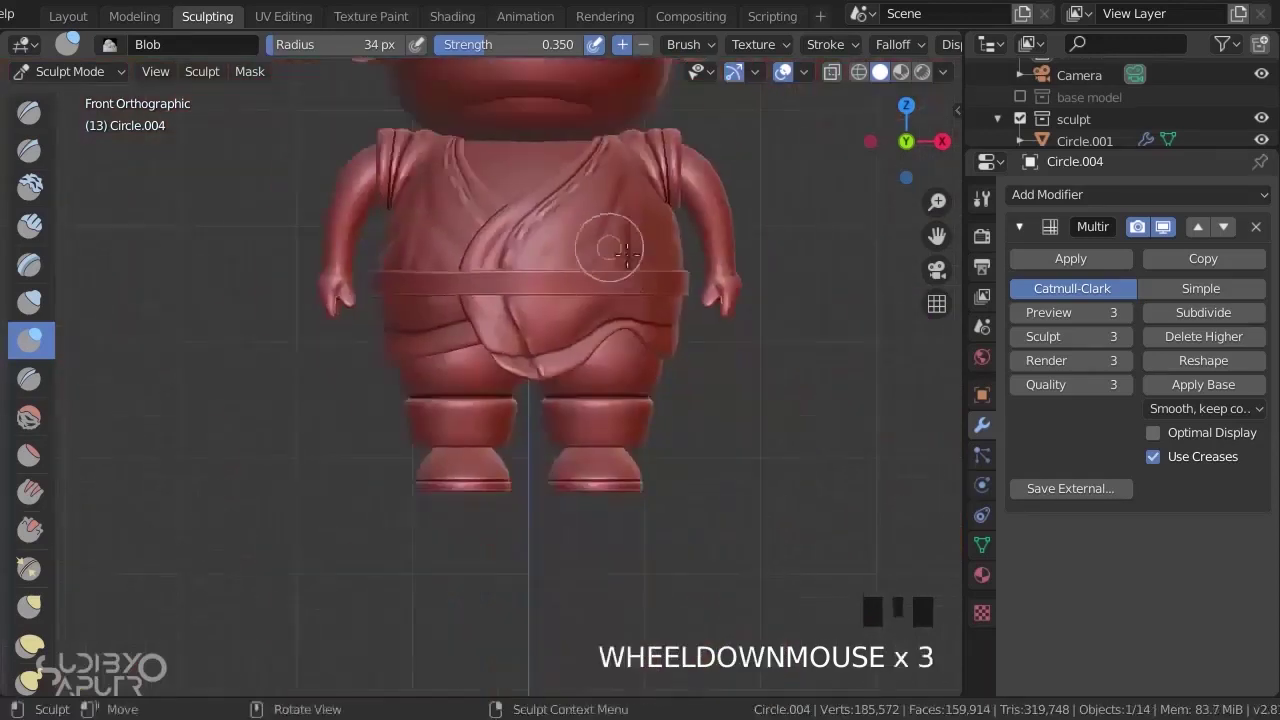
{"action": "scroll", "coordinate": [640, 263], "scroll_direction": "up", "scroll_amount": 4}
{"action": "scroll", "coordinate": [590, 221], "scroll_direction": "down", "scroll_amount": 4}
{"action": "scroll", "coordinate": [561, 311], "scroll_direction": "up", "scroll_amount": 3}
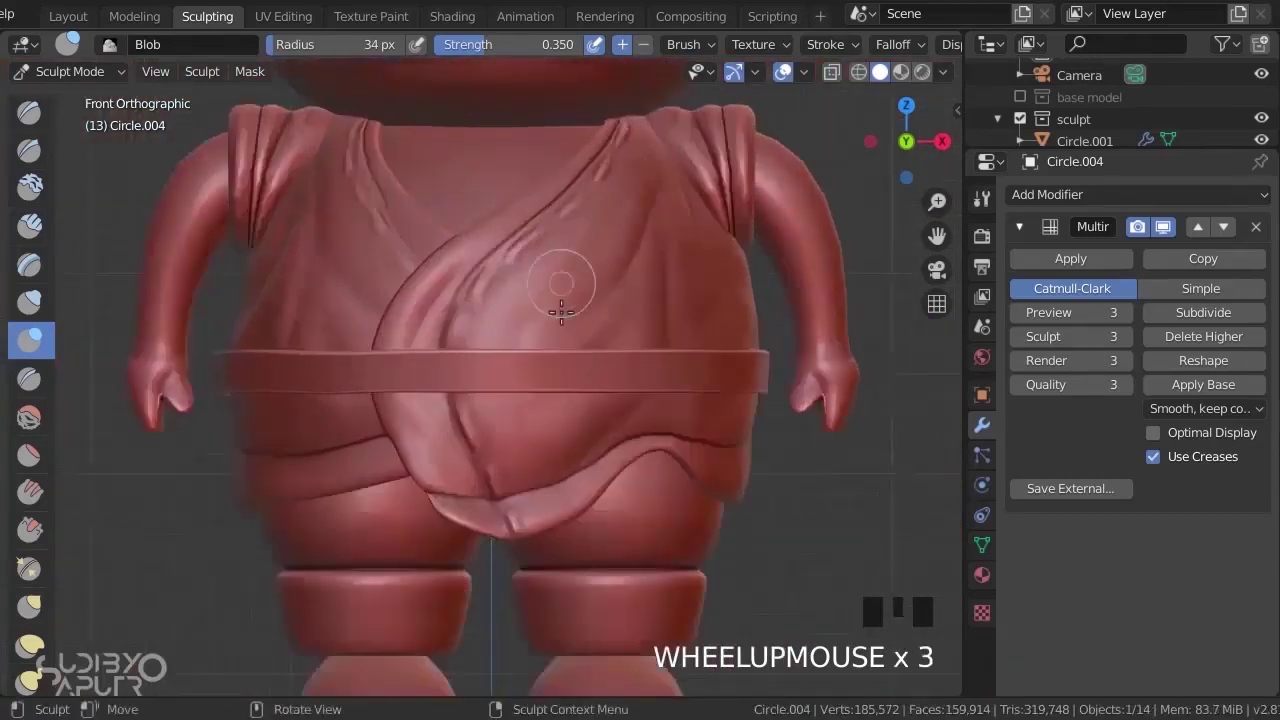
{"action": "scroll", "coordinate": [752, 381], "scroll_direction": "down", "scroll_amount": 3}
{"action": "middle_click_drag", "start_coordinate": [752, 381], "coordinate": [610, 360]}
{"action": "scroll", "coordinate": [790, 390], "scroll_direction": "up", "scroll_amount": 3}
{"action": "middle_click_drag", "start_coordinate": [610, 360], "coordinate": [586, 357], "text": "shift"}
{"action": "scroll", "coordinate": [622, 358], "scroll_direction": "up", "scroll_amount": 2}
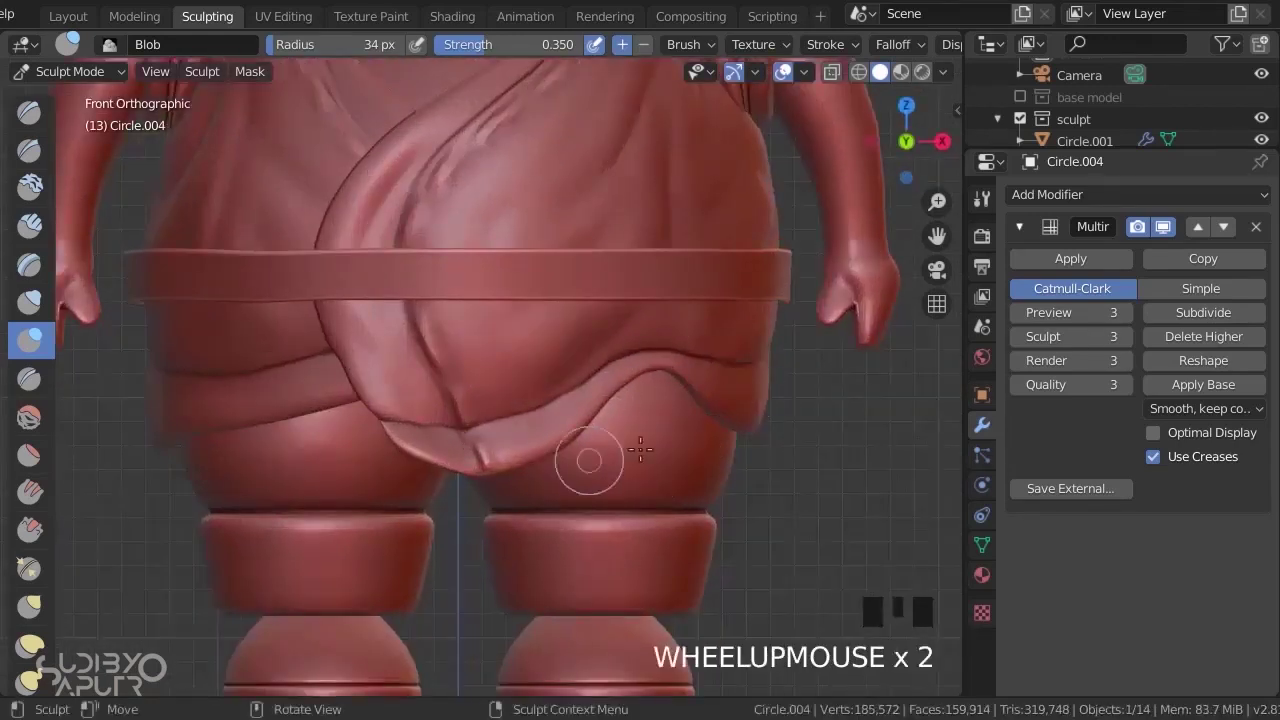
{"action": "scroll", "coordinate": [640, 450], "scroll_direction": "up", "scroll_amount": 1}
{"action": "middle_click_drag", "start_coordinate": [640, 450], "coordinate": [575, 455], "text": "shift"}
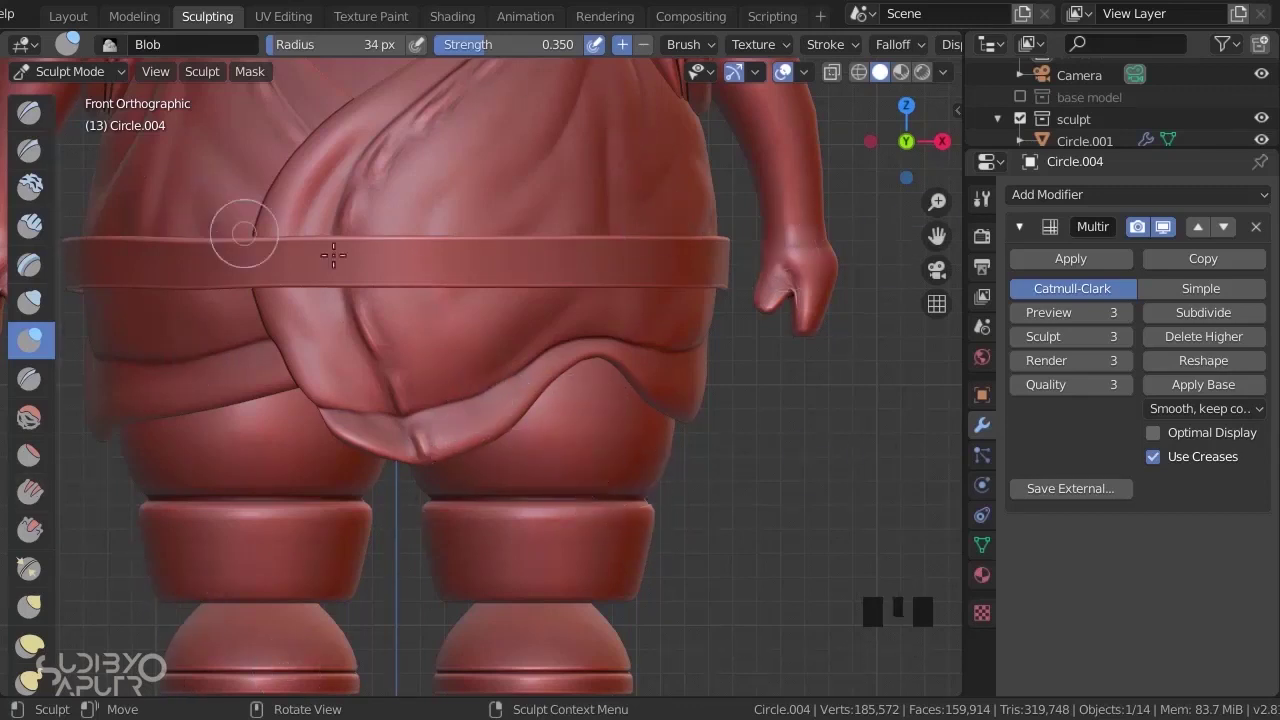
- Switch to Object Mode, select the legs, apply their Mirror modifier and remove their Subdivision Surface modifier
{"action": "key", "text": "ctrl+Tab"}
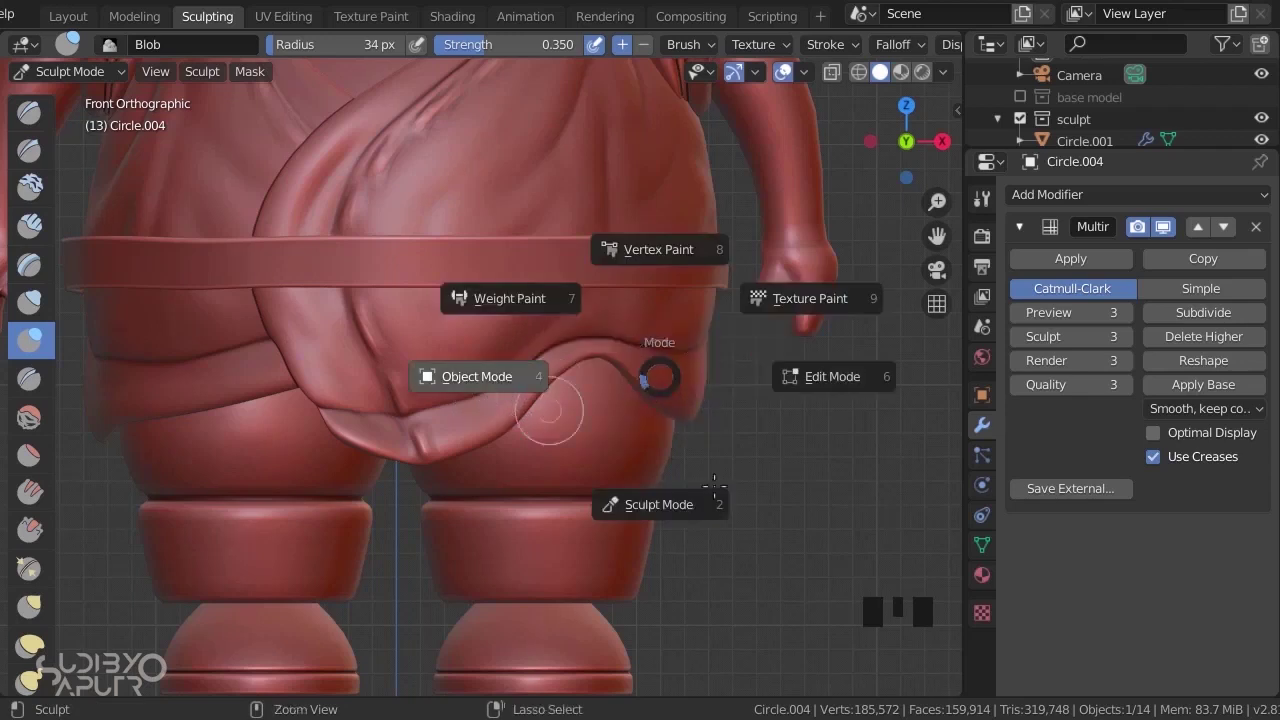
{"action": "left_click", "coordinate": [575, 445]}
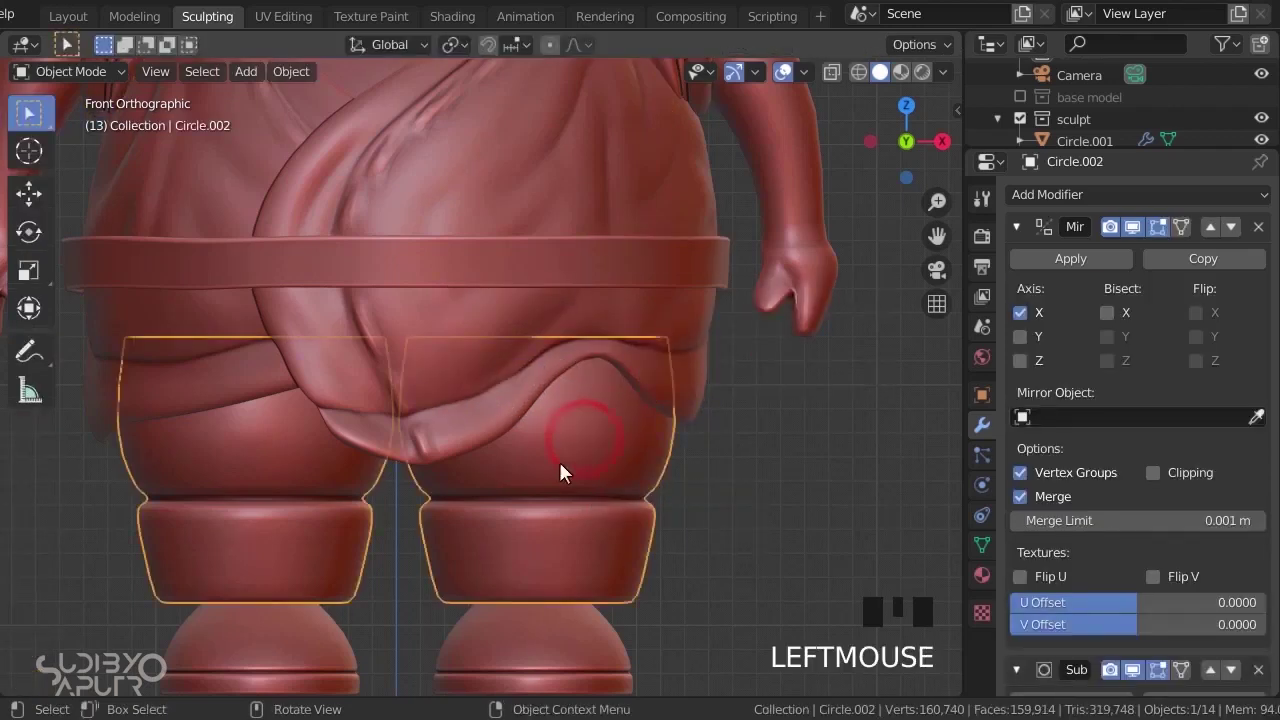
{"action": "left_click", "coordinate": [1071, 258]}
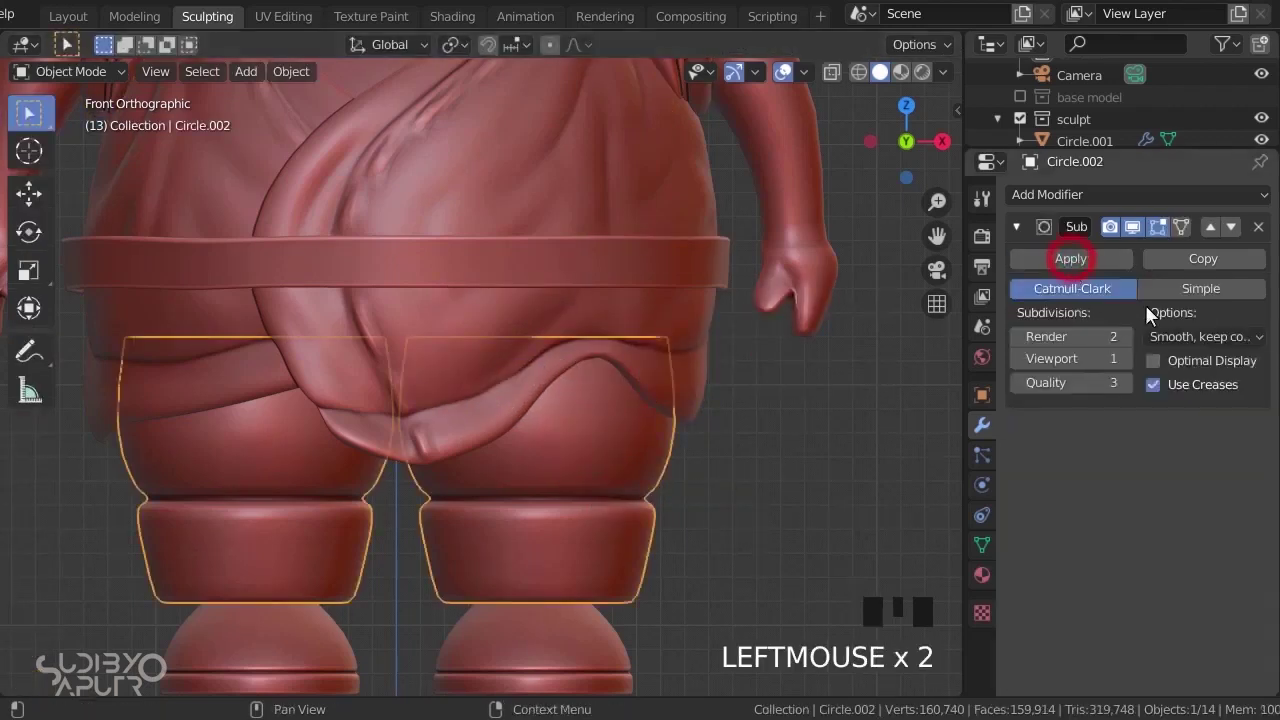
{"action": "left_click", "coordinate": [1257, 227]}
- Add a Multiresolution modifier to the legs and subdivide it to level 3
{"action": "left_click", "coordinate": [1118, 195]}
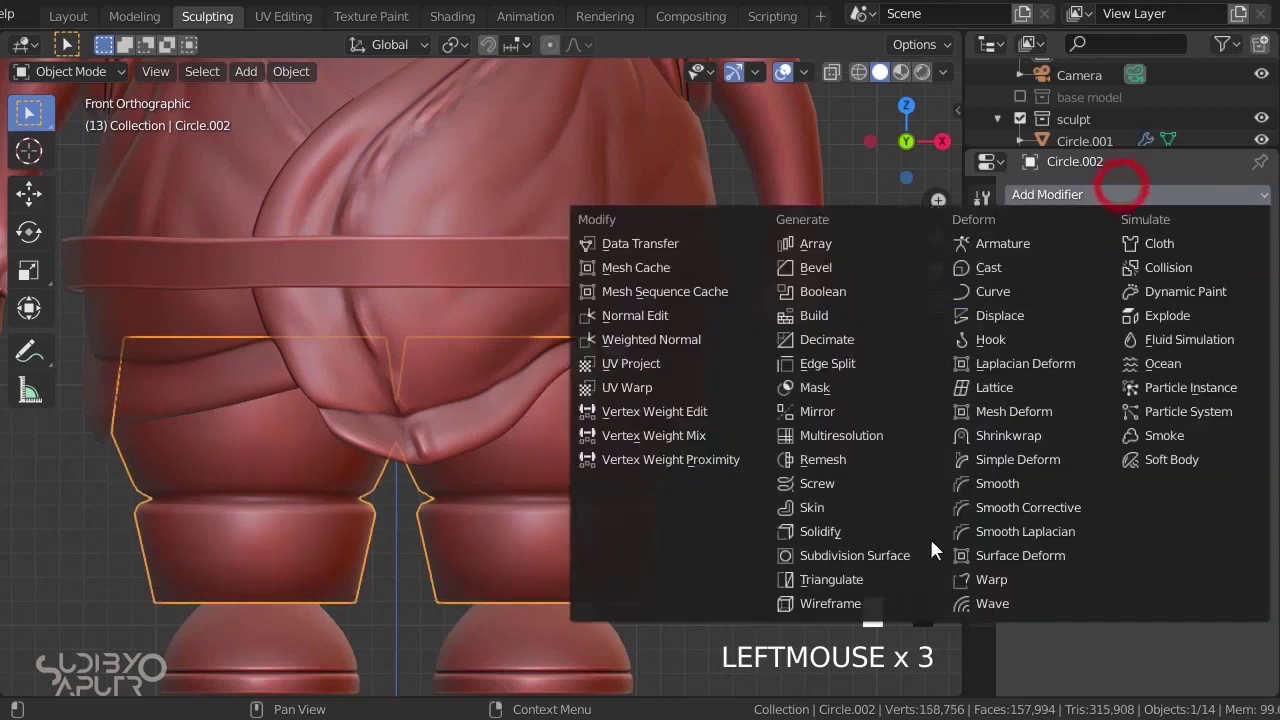
{"action": "left_click", "coordinate": [858, 436]}
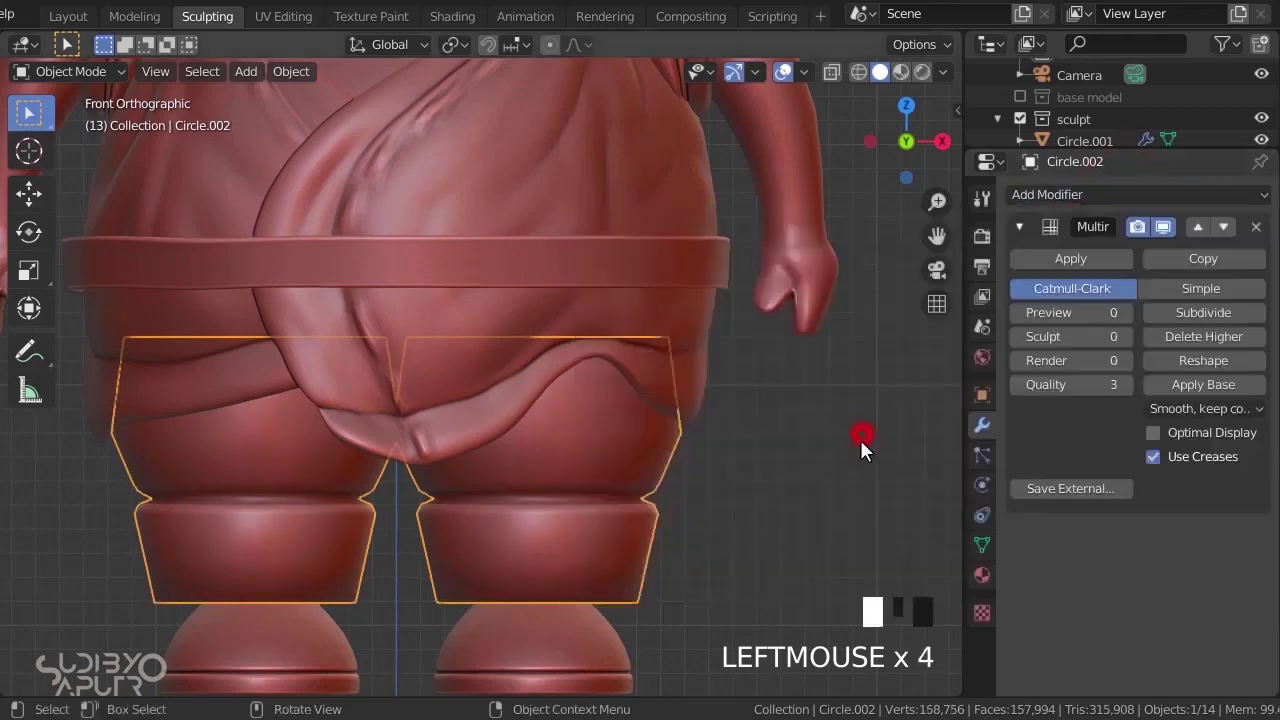
{"action": "left_click", "coordinate": [1201, 314]}
{"action": "left_click", "coordinate": [1201, 314]}
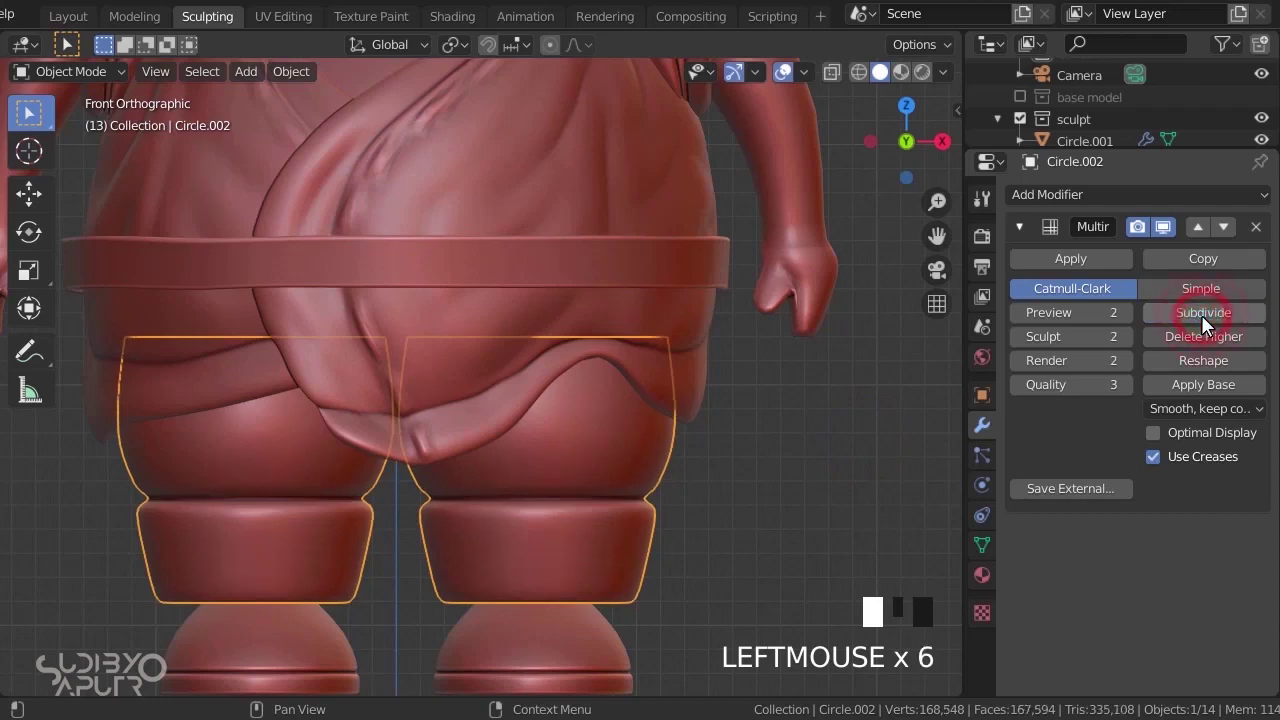
{"action": "left_click", "coordinate": [1201, 314]}
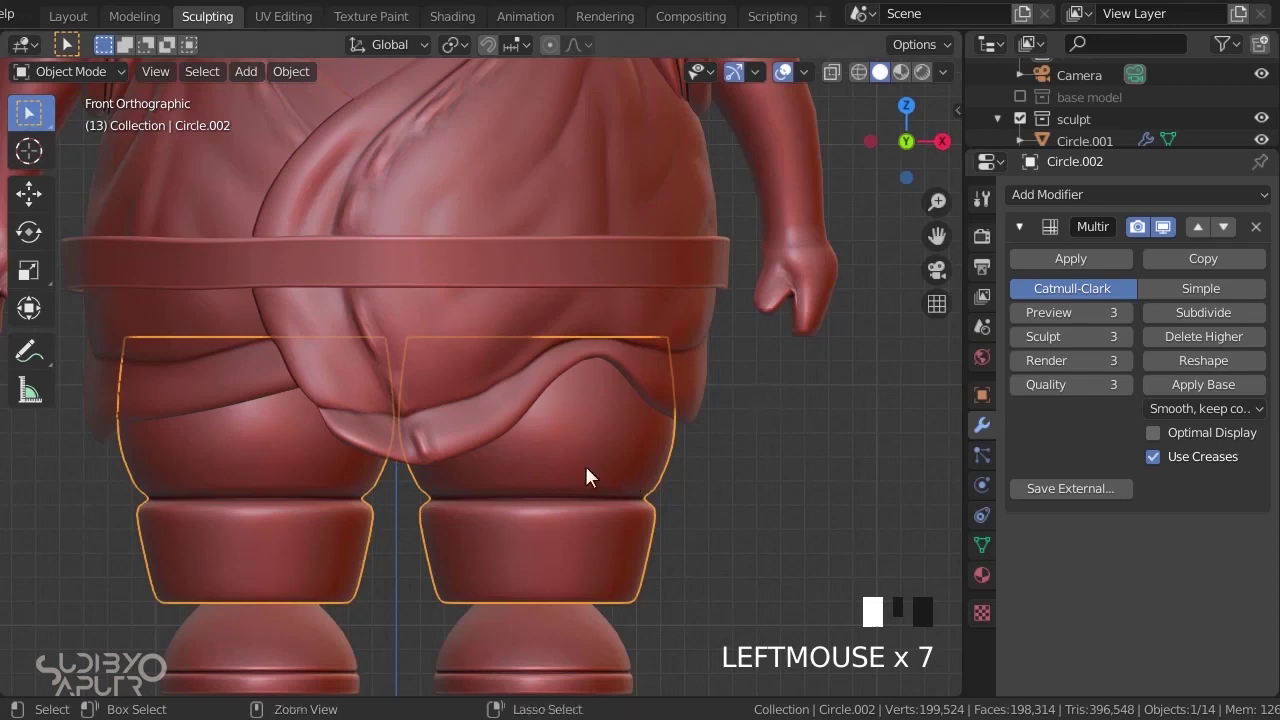
- Enter Sculpt Mode on the legs and build up folds on the front of the upper leg below the robe hem with Blob
{"action": "key", "text": "ctrl+Tab"}
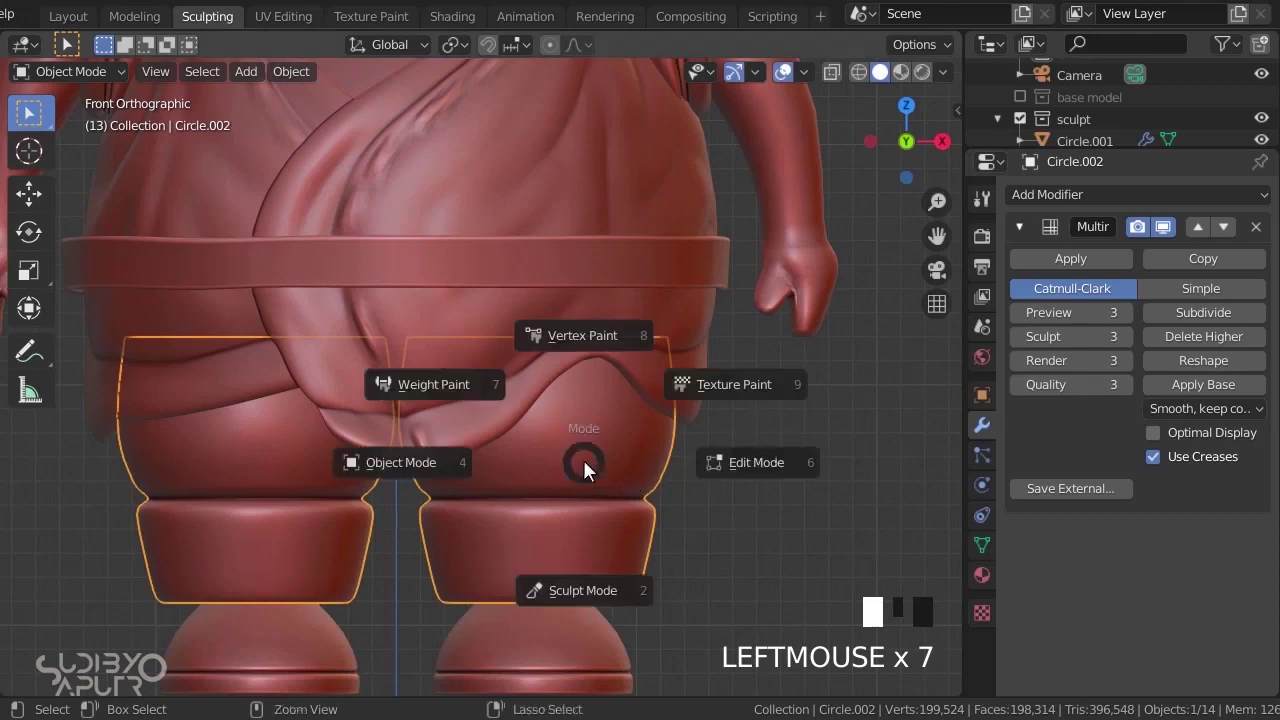
{"action": "left_click", "coordinate": [605, 590]}
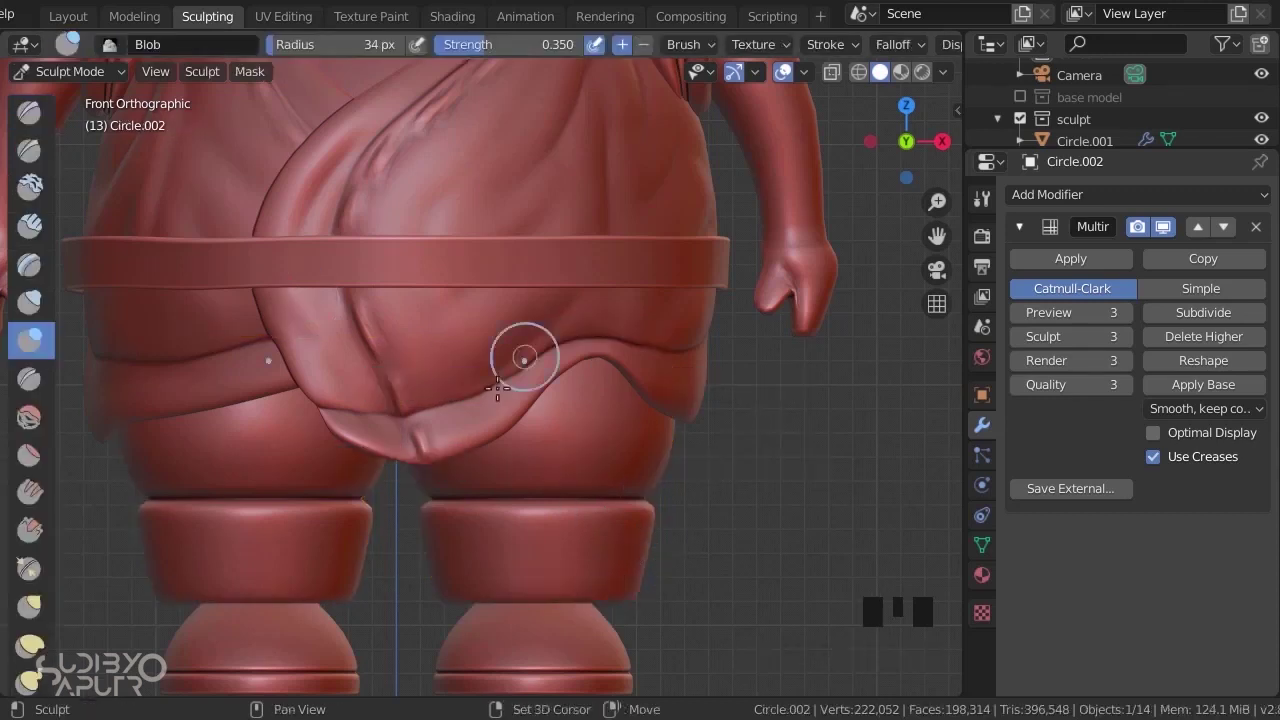
{"action": "mouse_move", "coordinate": [520, 357]}
{"action": "middle_mouse_down", "text": "shift"}
{"action": "mouse_move", "coordinate": [471, 280]}
{"action": "mouse_move", "coordinate": [475, 337]}
{"action": "middle_mouse_up", "text": "shift"}
{"action": "right_click", "coordinate": [471, 281]}
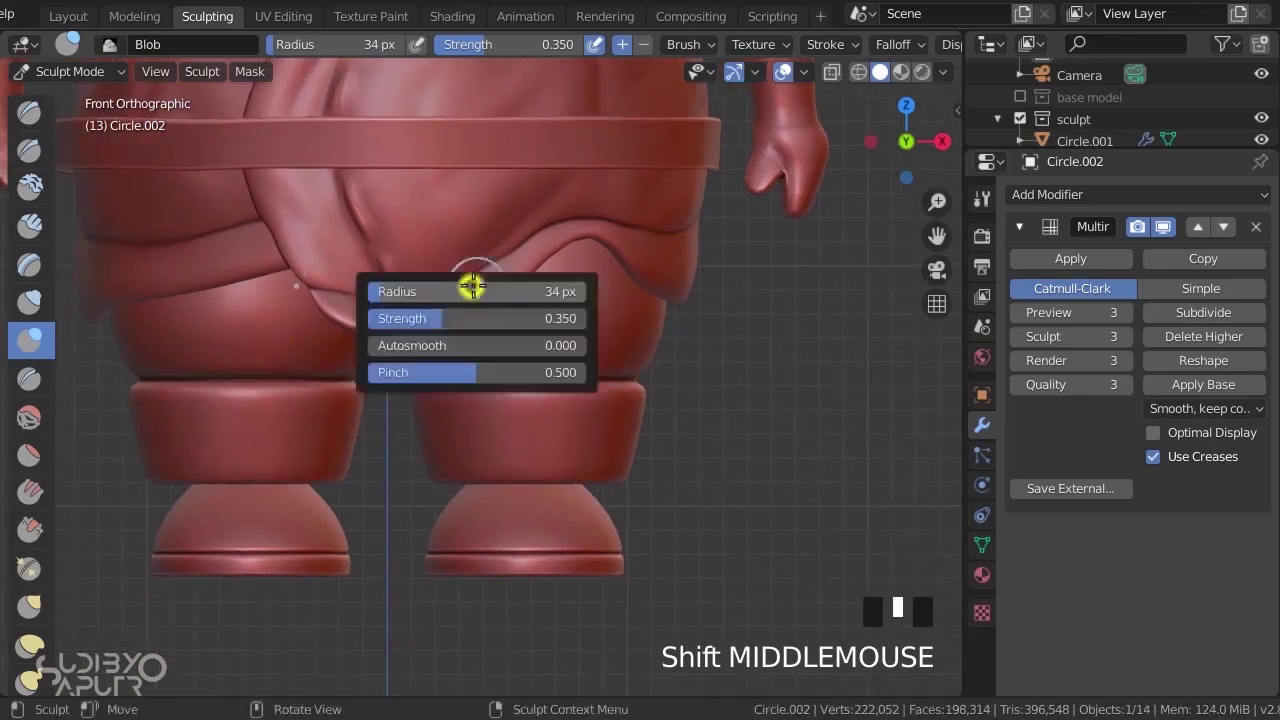
{"action": "scroll", "coordinate": [600, 223], "scroll_direction": "up", "scroll_amount": 2}
{"action": "left_click_drag", "start_coordinate": [600, 226], "coordinate": [495, 318]}
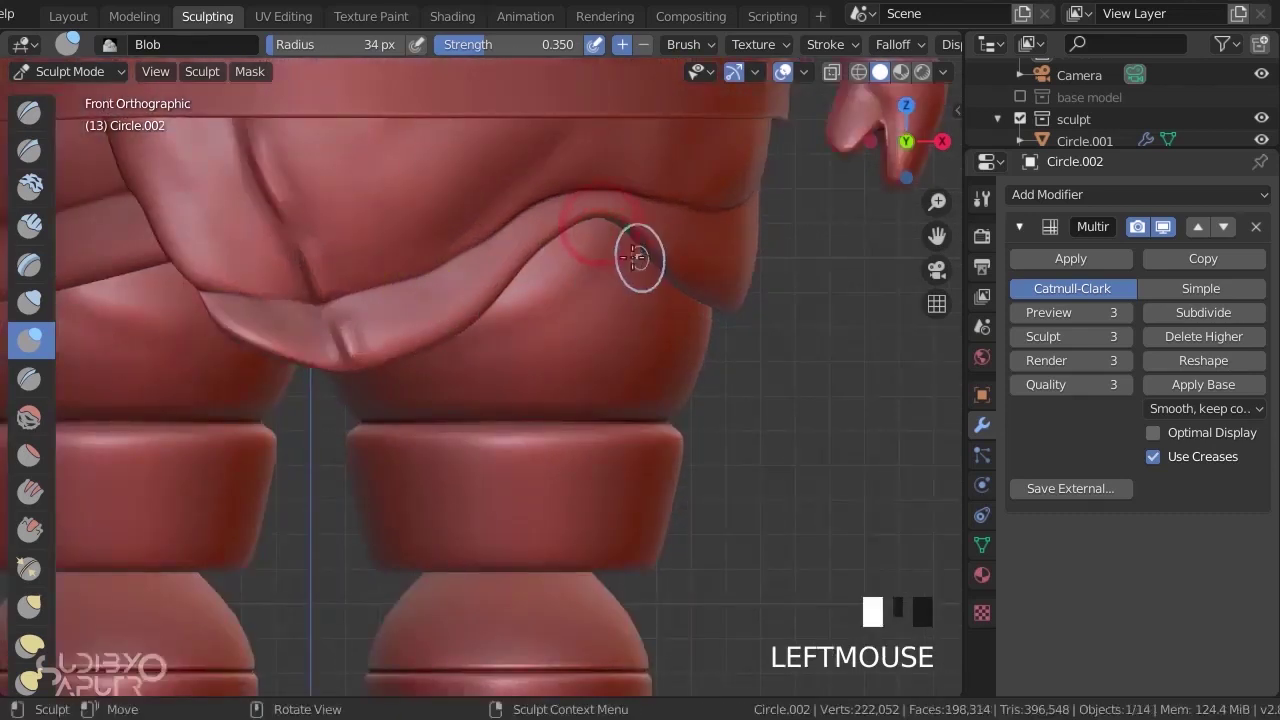
{"action": "left_click_drag", "start_coordinate": [637, 256], "coordinate": [606, 318]}
{"action": "left_click_drag", "start_coordinate": [590, 335], "coordinate": [480, 350]}
{"action": "left_click_drag", "start_coordinate": [566, 386], "coordinate": [680, 350]}
- Carry the upper leg's Blob folds around its outer side and back
{"action": "mouse_move", "coordinate": [771, 371]}
{"action": "middle_mouse_down"}
{"action": "mouse_move", "coordinate": [857, 369]}
{"action": "mouse_move", "coordinate": [627, 304]}
{"action": "mouse_move", "coordinate": [556, 312]}
{"action": "middle_mouse_up"}
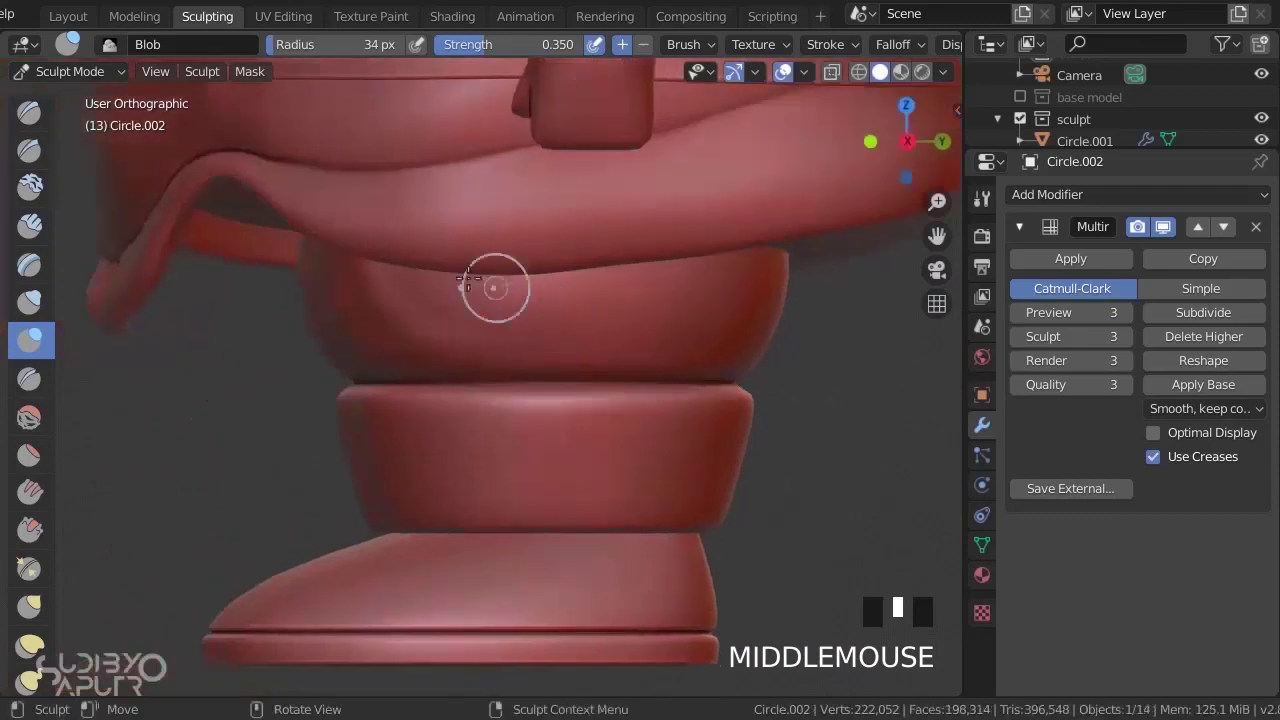
{"action": "left_click_drag", "start_coordinate": [463, 272], "coordinate": [692, 310]}
{"action": "left_click_drag", "start_coordinate": [744, 260], "coordinate": [516, 288]}
{"action": "middle_click_drag", "start_coordinate": [750, 296], "coordinate": [590, 296]}
{"action": "middle_click_drag", "start_coordinate": [590, 296], "coordinate": [366, 276], "text": "shift"}
{"action": "mouse_move", "coordinate": [583, 226]}
{"action": "left_mouse_down"}
{"action": "mouse_move", "coordinate": [345, 236]}
{"action": "mouse_move", "coordinate": [640, 246]}
{"action": "left_mouse_up"}
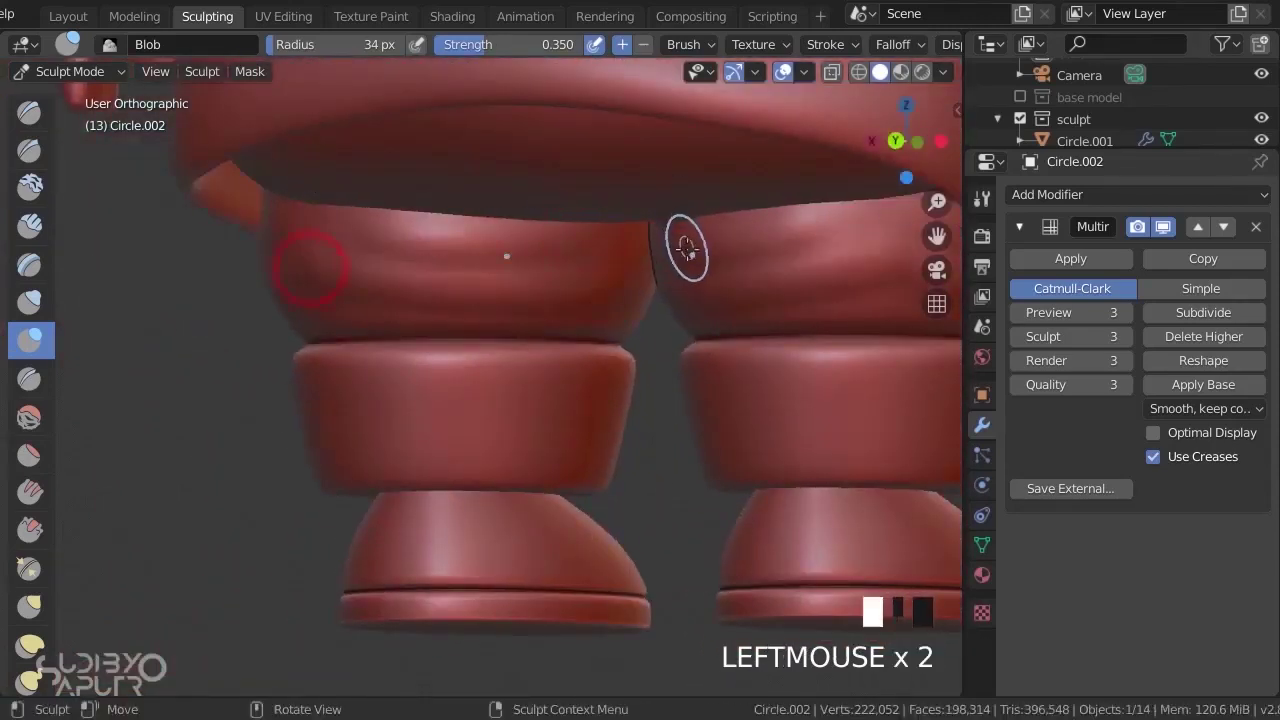
- Build up a horizontal fold around the front, side and back of the lower leg band with Blob
{"action": "key", "text": "KP_1"}
{"action": "middle_click_drag", "start_coordinate": [600, 363], "coordinate": [717, 360], "text": "shift"}
{"action": "mouse_move", "coordinate": [738, 340]}
{"action": "left_mouse_down"}
{"action": "mouse_move", "coordinate": [428, 397]}
{"action": "mouse_move", "coordinate": [857, 400]}
{"action": "left_mouse_up"}
{"action": "mouse_move", "coordinate": [857, 400]}
{"action": "middle_mouse_down"}
{"action": "mouse_move", "coordinate": [643, 366]}
{"action": "mouse_move", "coordinate": [458, 370]}
{"action": "middle_mouse_up"}
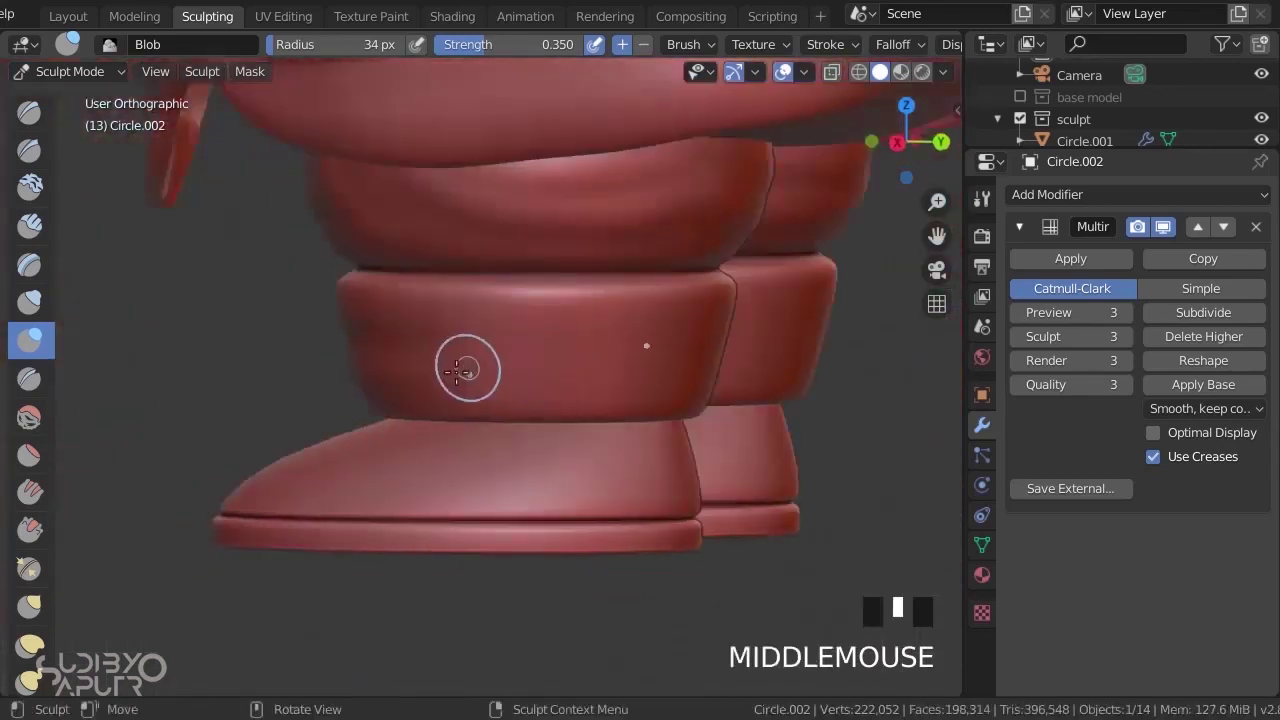
{"action": "mouse_move", "coordinate": [458, 370]}
{"action": "left_mouse_down"}
{"action": "mouse_move", "coordinate": [529, 329]}
{"action": "mouse_move", "coordinate": [766, 334]}
{"action": "left_mouse_up"}
{"action": "mouse_move", "coordinate": [766, 334]}
{"action": "middle_mouse_down"}
{"action": "mouse_move", "coordinate": [800, 343]}
{"action": "mouse_move", "coordinate": [489, 274]}
{"action": "middle_mouse_up"}
{"action": "mouse_move", "coordinate": [494, 269]}
{"action": "left_mouse_down"}
{"action": "mouse_move", "coordinate": [571, 343]}
{"action": "mouse_move", "coordinate": [666, 323]}
{"action": "left_mouse_up"}
{"action": "key", "text": "KP_1"}
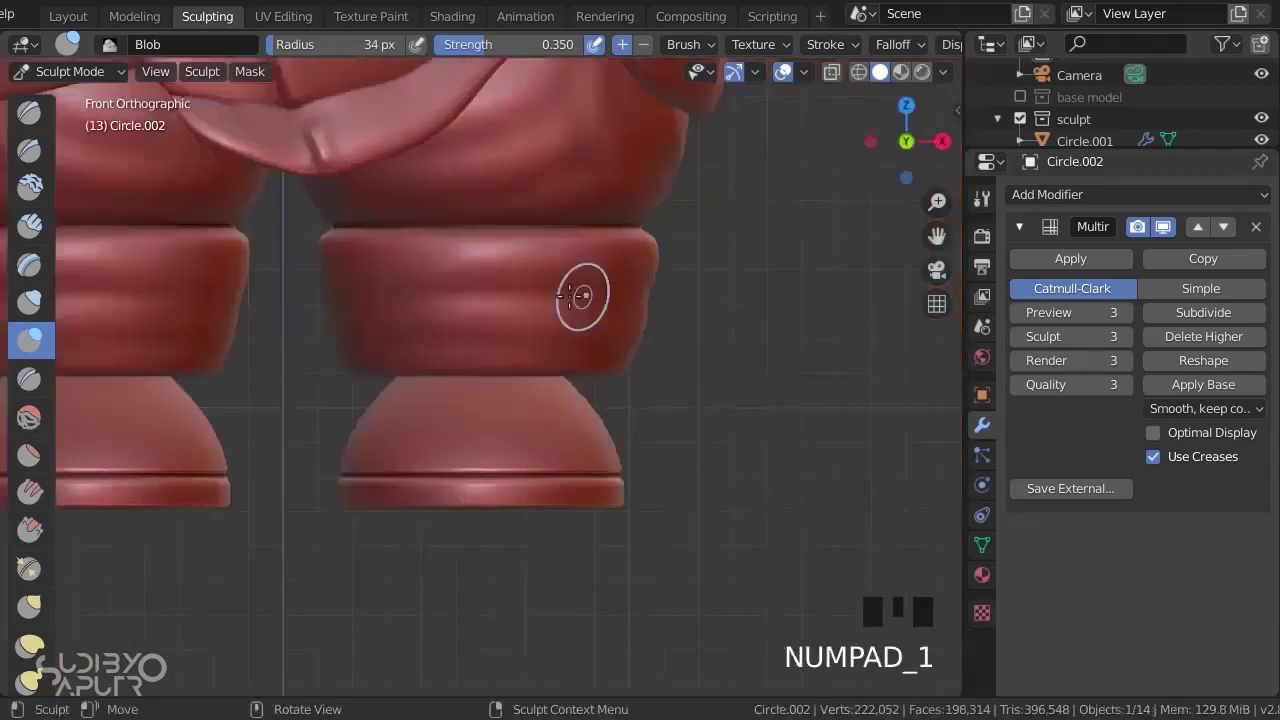
- Sharpen the upper leg's folds from front to back using Pinch/Magnify with a 68 px radius
{"action": "middle_click_drag", "start_coordinate": [567, 295], "coordinate": [489, 308], "text": "shift"}
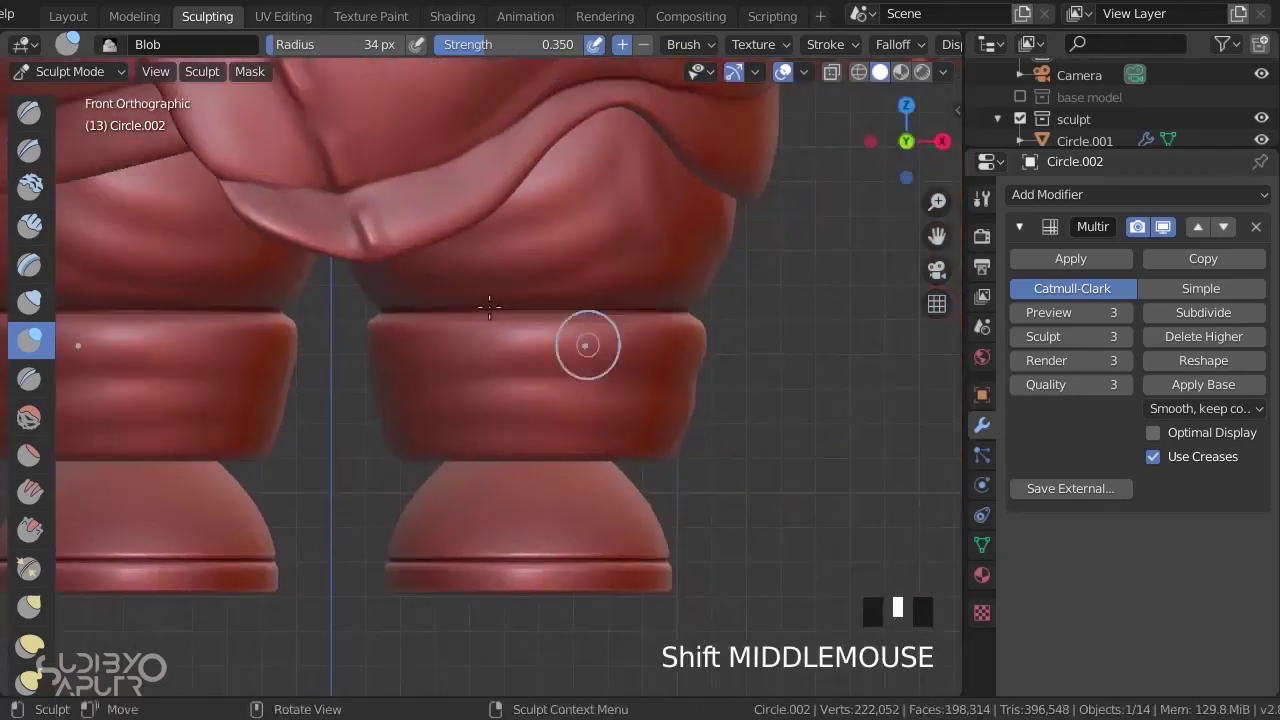
{"action": "left_click", "coordinate": [31, 567]}
{"action": "key", "text": "f"}
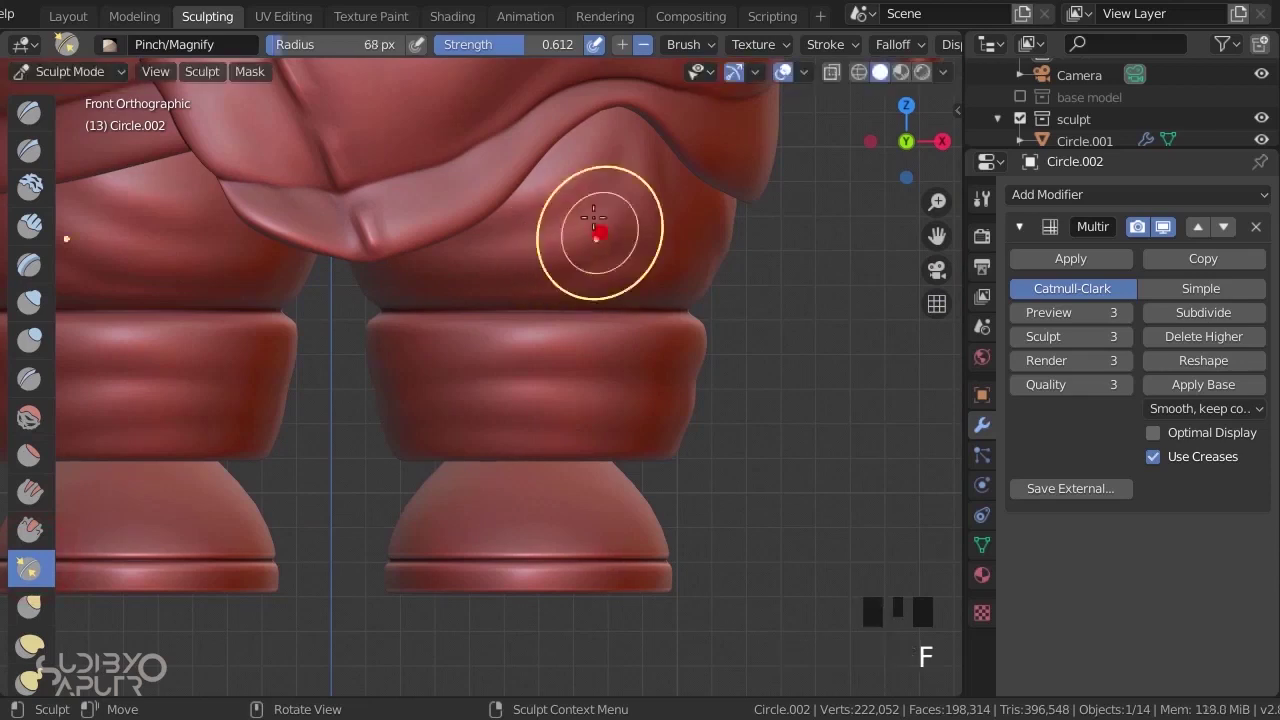
{"action": "left_click_drag", "start_coordinate": [648, 186], "coordinate": [633, 261]}
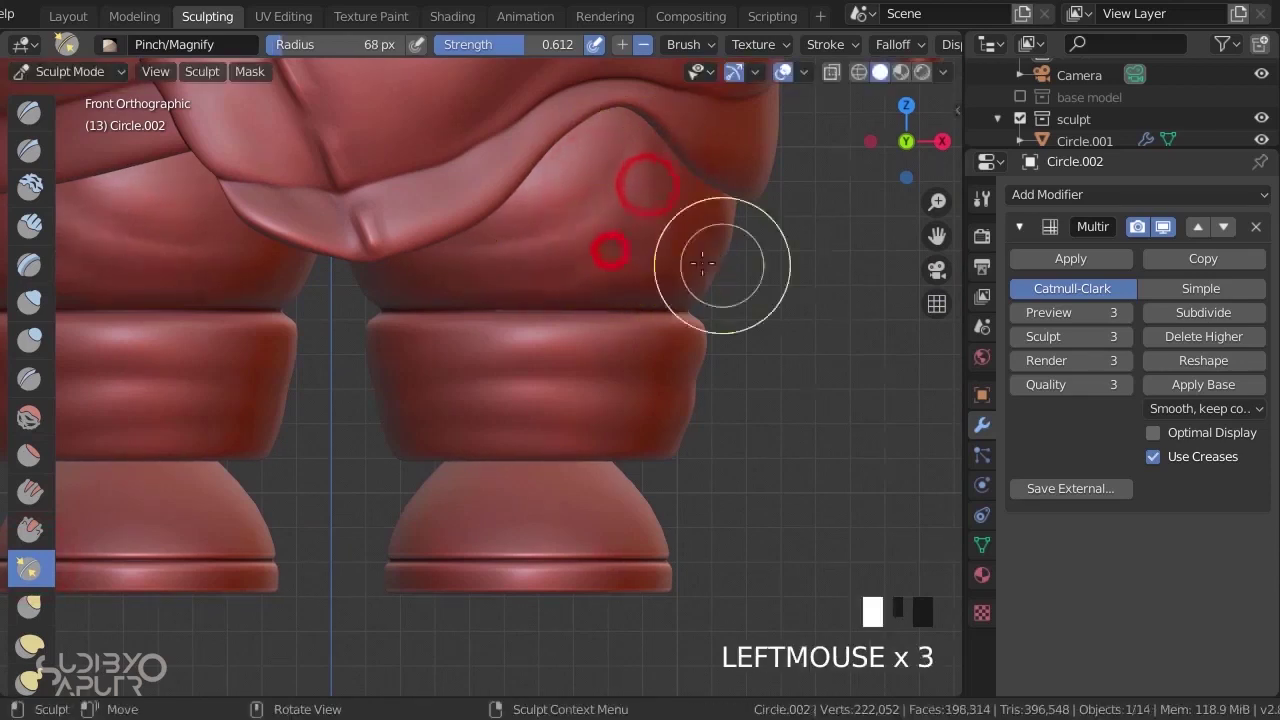
{"action": "mouse_move", "coordinate": [703, 263]}
{"action": "middle_mouse_down"}
{"action": "mouse_move", "coordinate": [766, 257]}
{"action": "mouse_move", "coordinate": [477, 190]}
{"action": "mouse_move", "coordinate": [412, 192]}
{"action": "middle_mouse_up"}
{"action": "left_click", "coordinate": [646, 206]}
{"action": "left_click_drag", "start_coordinate": [597, 208], "coordinate": [803, 214]}
{"action": "middle_click_drag", "start_coordinate": [706, 200], "coordinate": [598, 165], "text": "shift"}
{"action": "middle_click_drag", "start_coordinate": [600, 168], "coordinate": [485, 173]}
{"action": "left_click_drag", "start_coordinate": [597, 181], "coordinate": [762, 207]}
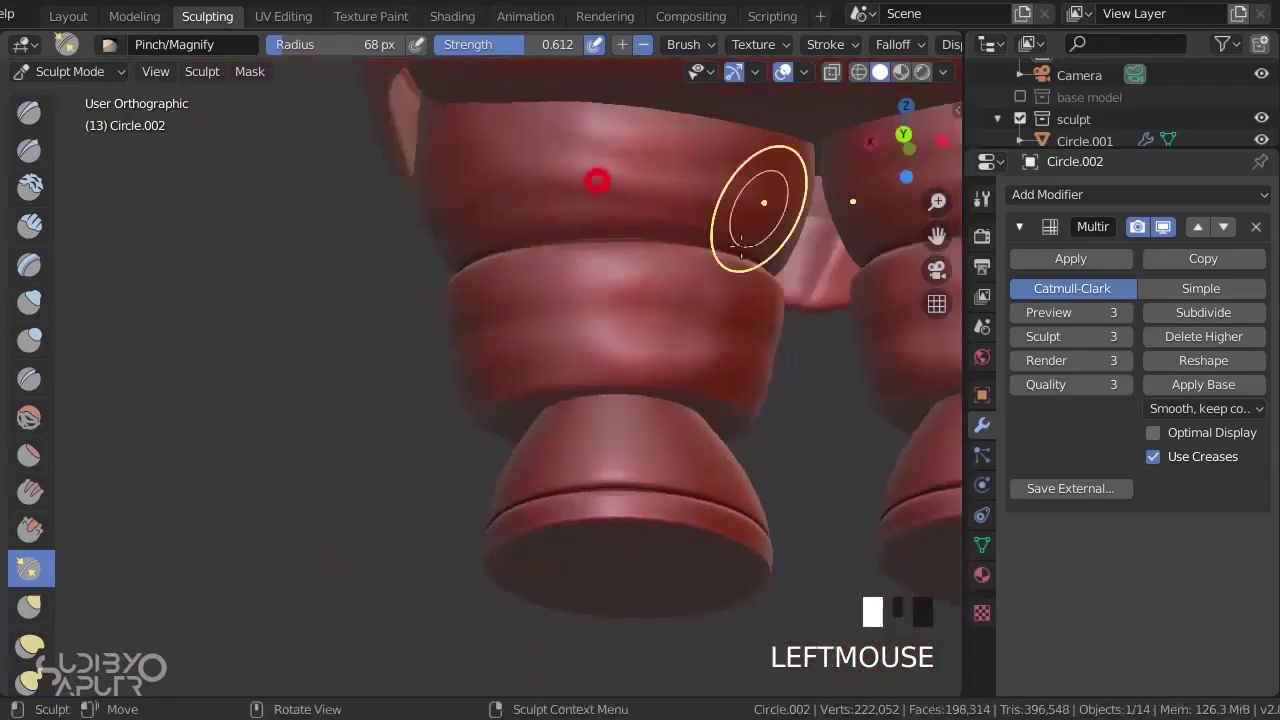
- Pinch the horizontal folds around the lower leg band from the back to the front
{"action": "left_click_drag", "start_coordinate": [680, 309], "coordinate": [416, 342]}
{"action": "middle_click_drag", "start_coordinate": [416, 345], "coordinate": [723, 351]}
{"action": "mouse_move", "coordinate": [300, 314]}
{"action": "middle_mouse_down", "text": "shift"}
{"action": "mouse_move", "coordinate": [629, 340]}
{"action": "mouse_move", "coordinate": [755, 367]}
{"action": "middle_mouse_up", "text": "shift"}
{"action": "left_click_drag", "start_coordinate": [642, 346], "coordinate": [391, 341]}
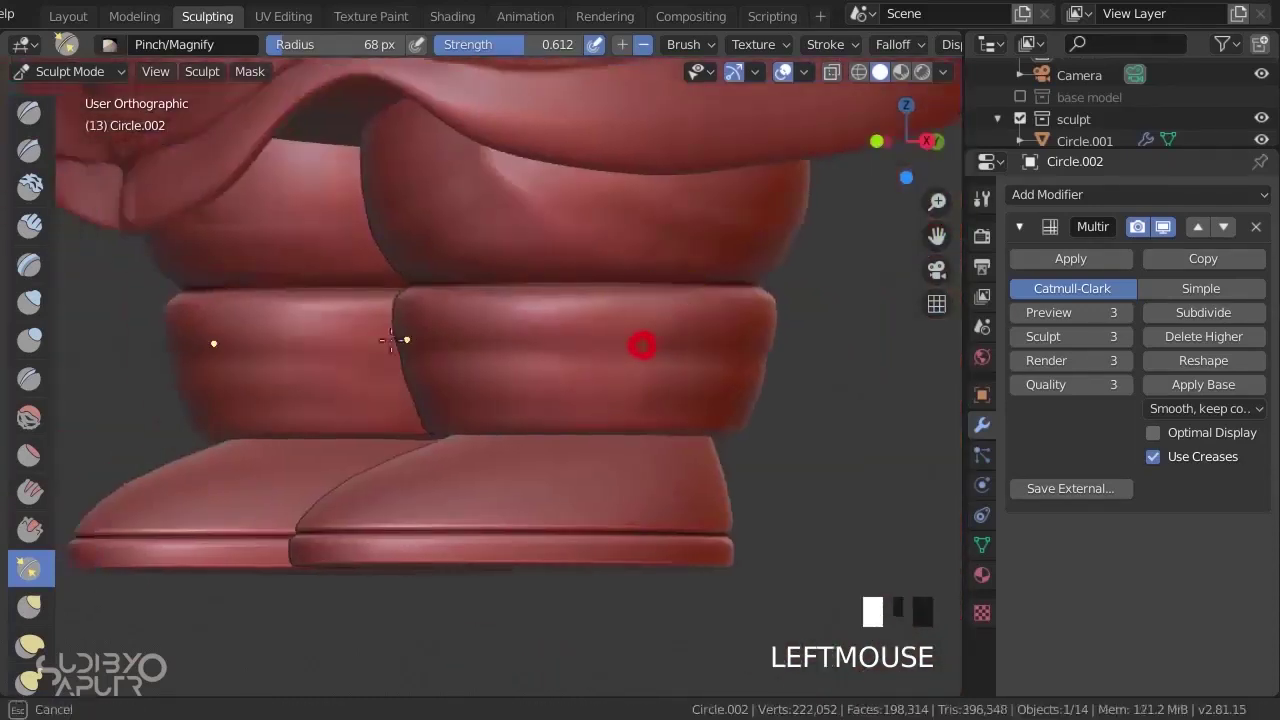
{"action": "mouse_move", "coordinate": [400, 340]}
{"action": "middle_mouse_down"}
{"action": "mouse_move", "coordinate": [634, 337]}
{"action": "mouse_move", "coordinate": [571, 334]}
{"action": "middle_mouse_up"}
{"action": "mouse_move", "coordinate": [569, 329]}
{"action": "left_mouse_down"}
{"action": "mouse_move", "coordinate": [371, 340]}
{"action": "mouse_move", "coordinate": [378, 358]}
{"action": "left_mouse_up"}
- Inspect the whole sculpted character from the front and side, checking the legs, robe, sleeves and head
{"action": "key", "text": "KP_1"}
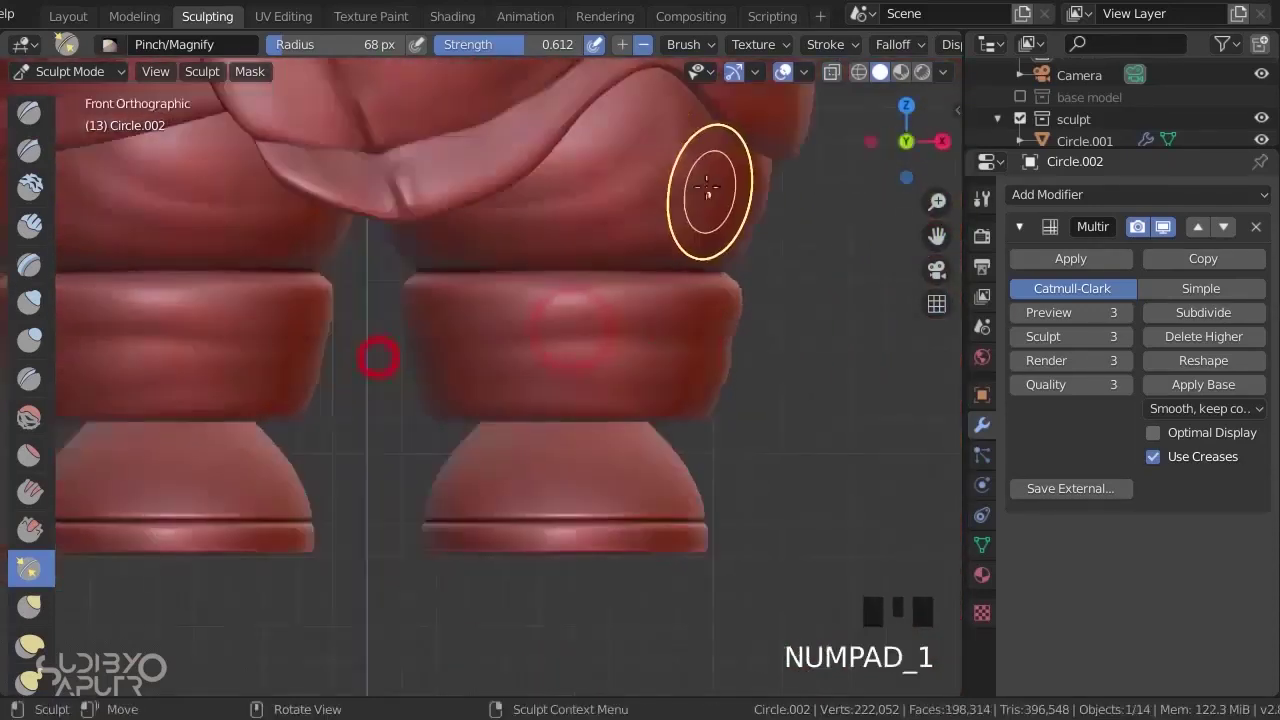
{"action": "scroll", "coordinate": [707, 188], "scroll_direction": "down", "scroll_amount": 4}
{"action": "middle_click_drag", "start_coordinate": [707, 188], "coordinate": [771, 300], "text": "shift"}
{"action": "scroll", "coordinate": [700, 366], "scroll_direction": "down", "scroll_amount": 3}
{"action": "scroll", "coordinate": [776, 330], "scroll_direction": "down", "scroll_amount": 2}
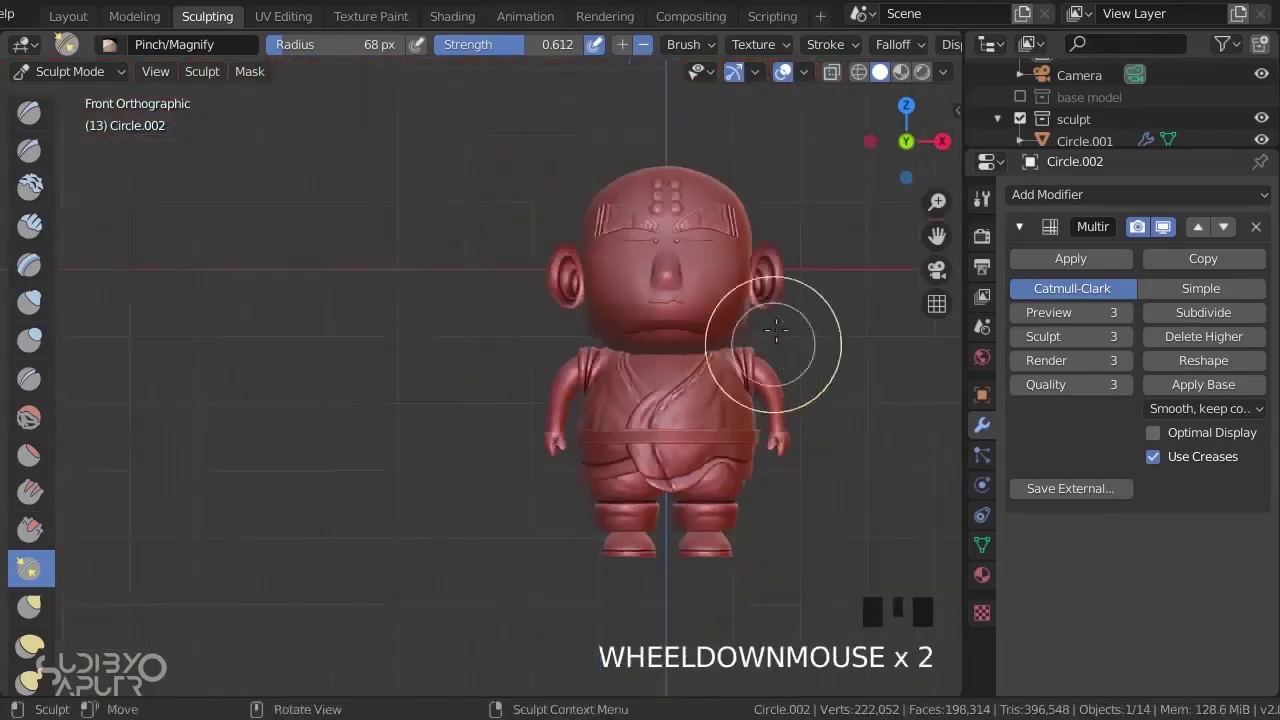
{"action": "scroll", "coordinate": [671, 337], "scroll_direction": "up", "scroll_amount": 2}
{"action": "middle_click_drag", "start_coordinate": [671, 337], "coordinate": [728, 503]}
{"action": "key", "text": "KP_1"}
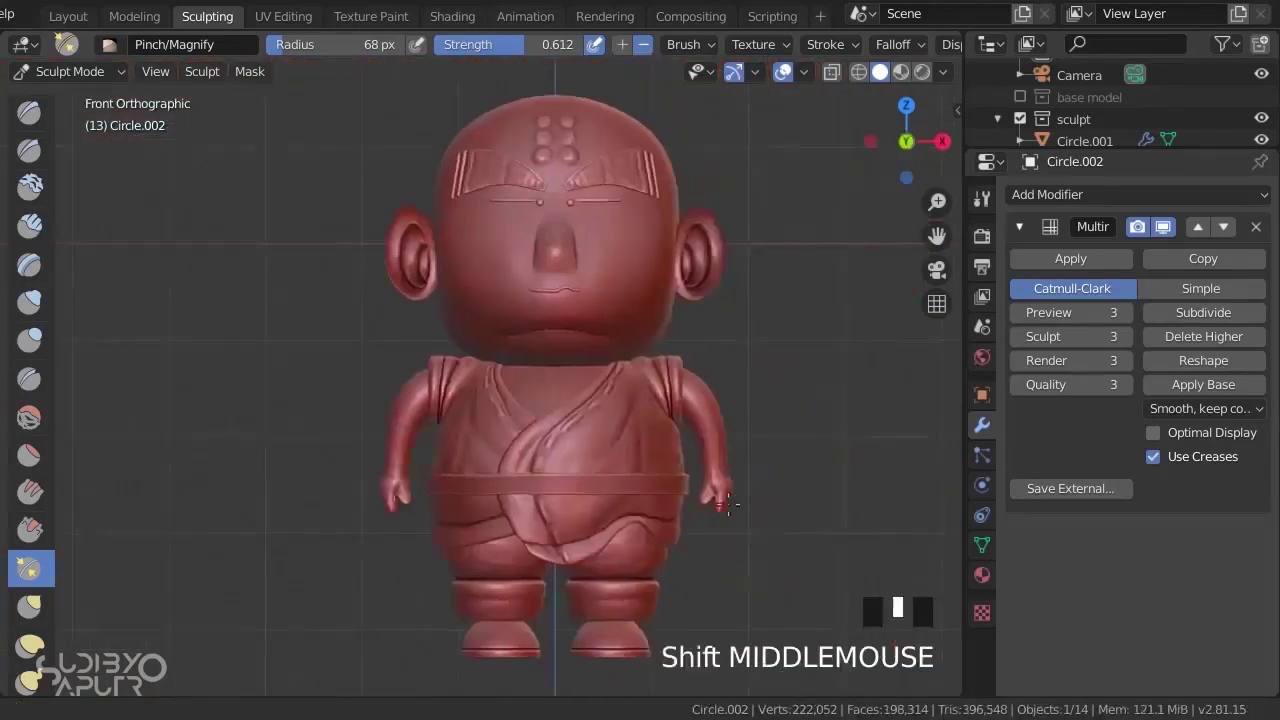
{"action": "scroll", "coordinate": [722, 450], "scroll_direction": "up", "scroll_amount": 4}
{"action": "middle_click_drag", "start_coordinate": [722, 443], "coordinate": [811, 346], "text": "shift"}
{"action": "scroll", "coordinate": [797, 349], "scroll_direction": "down", "scroll_amount": 5}
{"action": "middle_click_drag", "start_coordinate": [565, 378], "coordinate": [728, 306]}
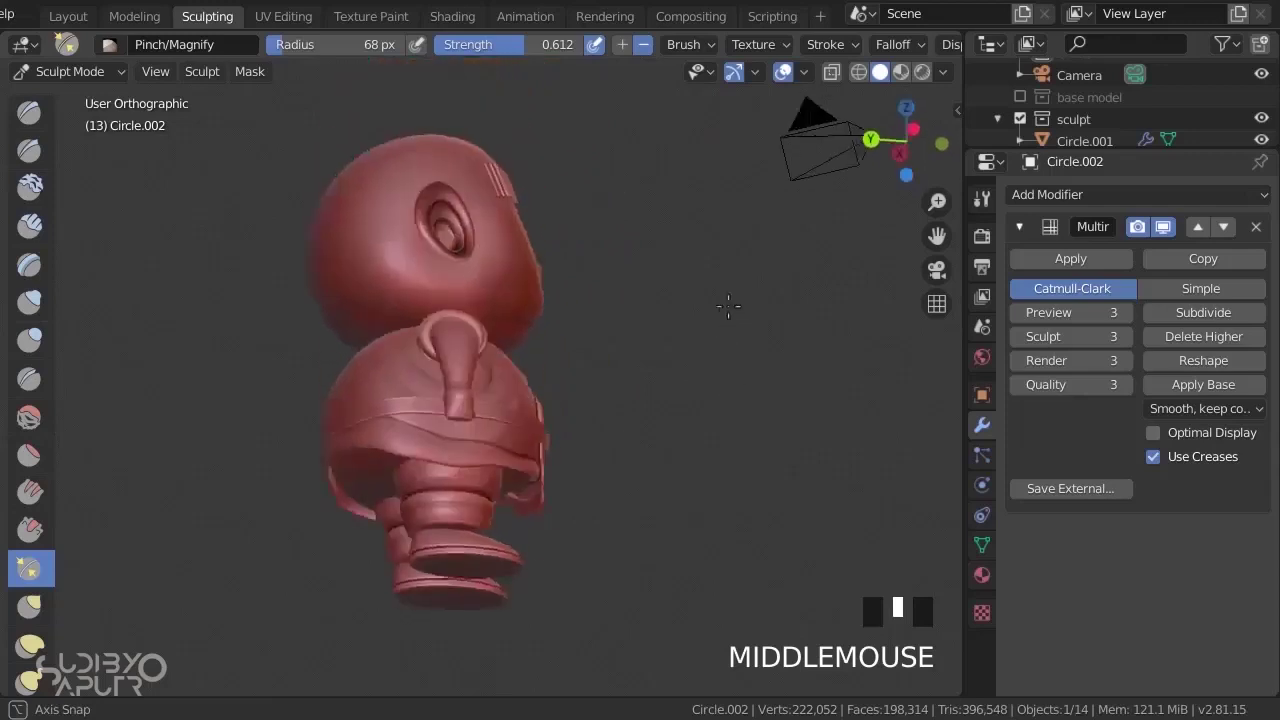
{"action": "scroll", "coordinate": [491, 451], "scroll_direction": "up", "scroll_amount": 5}
{"action": "middle_click_drag", "start_coordinate": [354, 526], "coordinate": [564, 395]}
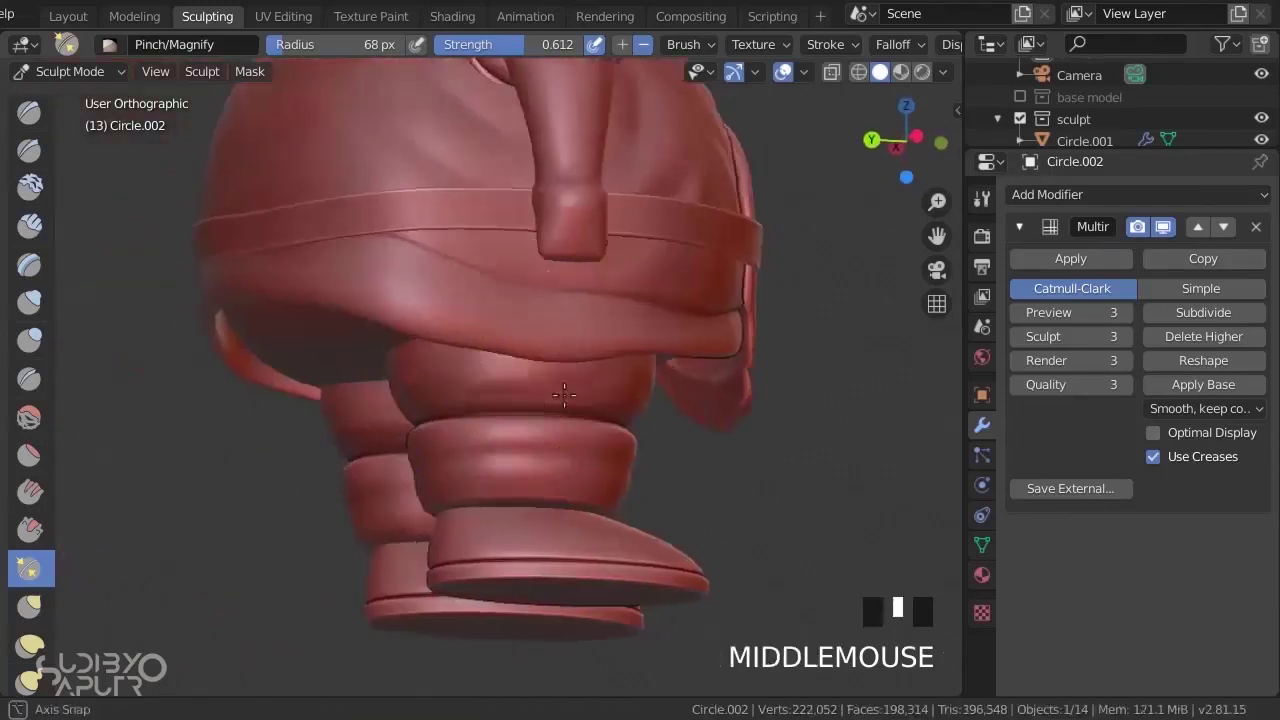
{"action": "key", "text": "KP_1"}
{"action": "scroll", "coordinate": [564, 390], "scroll_direction": "down", "scroll_amount": 3}
{"action": "middle_click_drag", "start_coordinate": [560, 260], "coordinate": [543, 400], "text": "shift"}
{"action": "scroll", "coordinate": [568, 200], "scroll_direction": "down", "scroll_amount": 3}
{"action": "middle_click_drag", "start_coordinate": [568, 190], "coordinate": [539, 298], "text": "shift"}
{"action": "scroll", "coordinate": [537, 290], "scroll_direction": "up", "scroll_amount": 2}
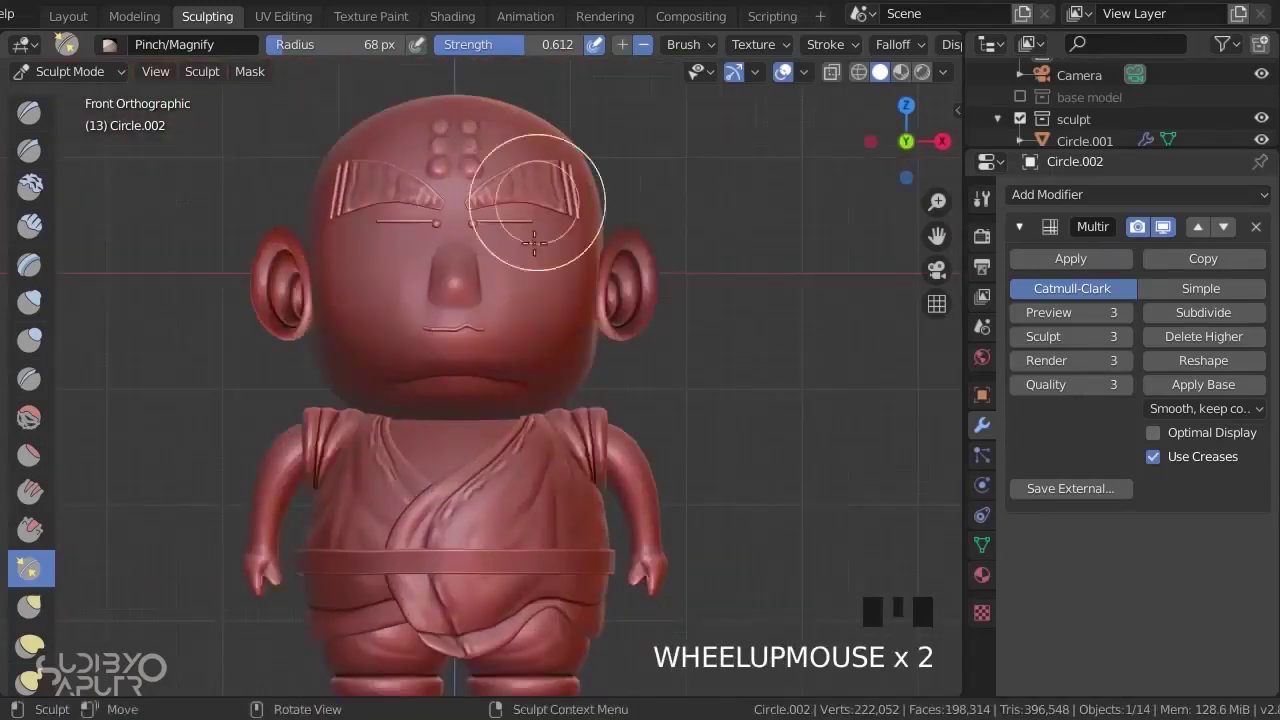
- Inspect the character's face, ear and full figure up close and from the front
{"action": "middle_click_drag", "start_coordinate": [603, 369], "coordinate": [654, 402], "text": "shift"}
{"action": "scroll", "coordinate": [663, 326], "scroll_direction": "up", "scroll_amount": 3}
{"action": "middle_click_drag", "start_coordinate": [400, 338], "coordinate": [200, 350]}
{"action": "middle_click_drag", "start_coordinate": [685, 346], "coordinate": [853, 334]}
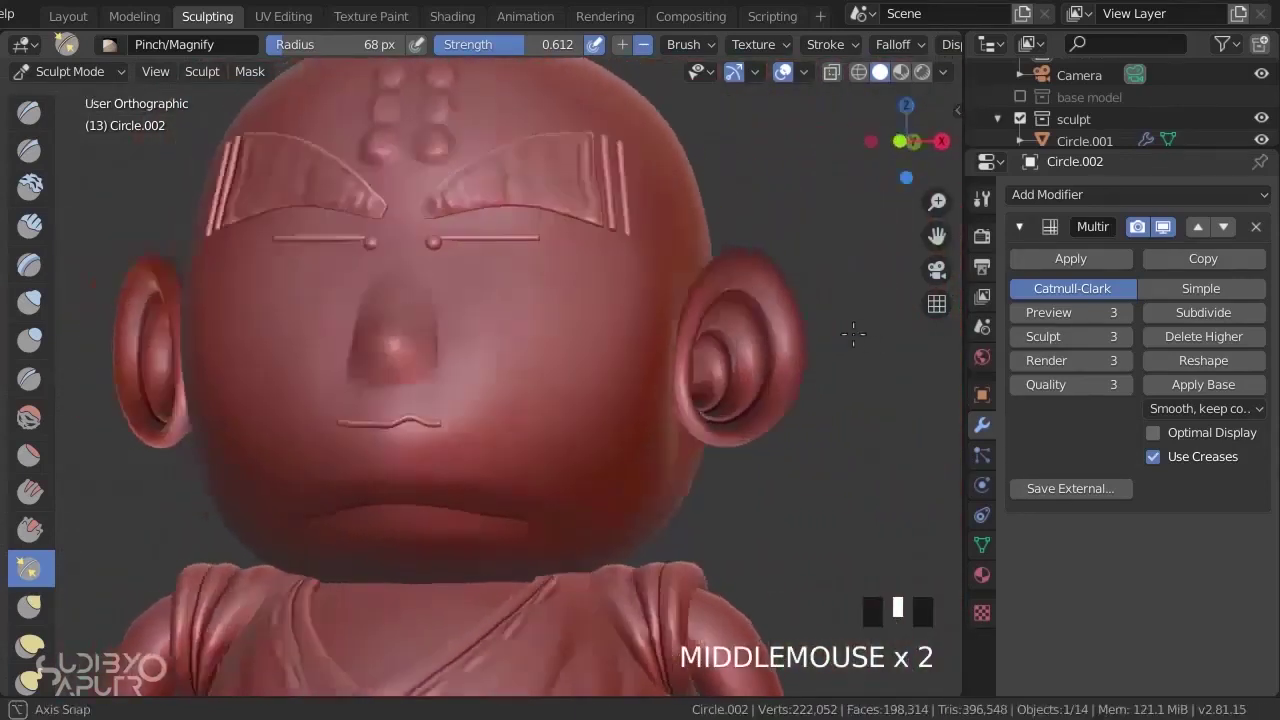
{"action": "scroll", "coordinate": [900, 250], "scroll_direction": "up", "scroll_amount": 3}
{"action": "middle_click_drag", "start_coordinate": [908, 243], "coordinate": [846, 251]}
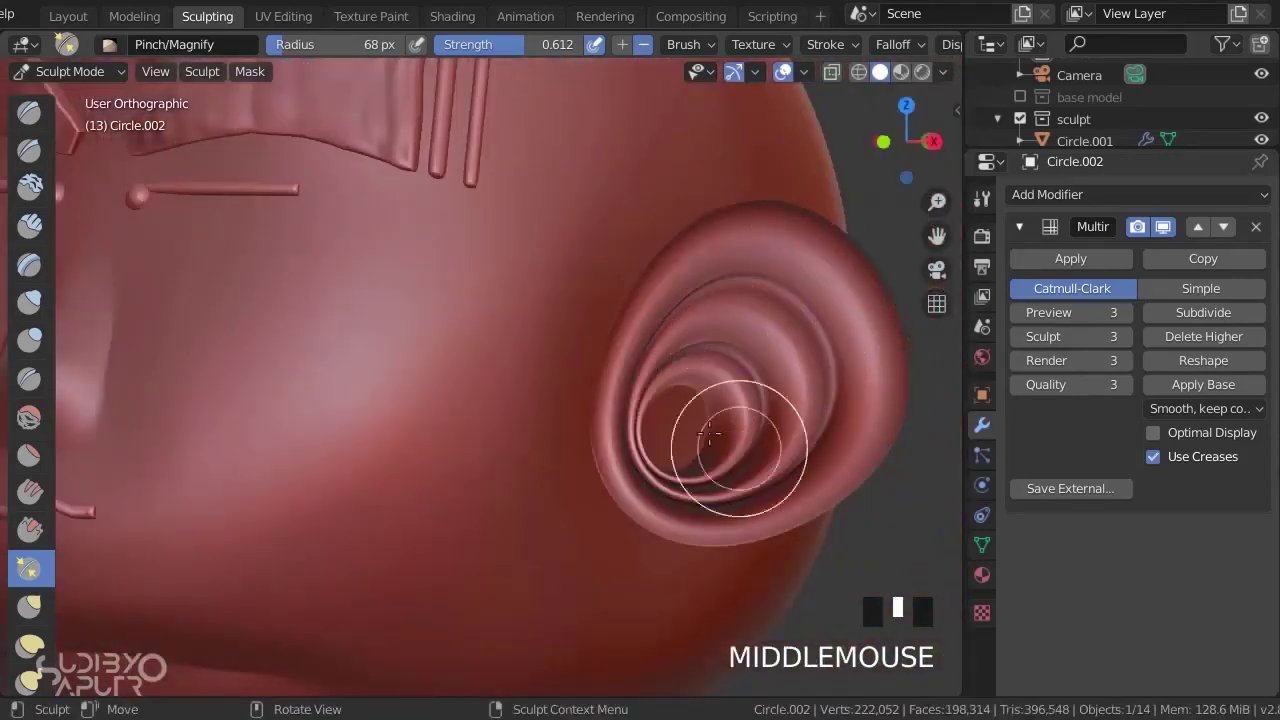
{"action": "scroll", "coordinate": [708, 432], "scroll_direction": "down", "scroll_amount": 5}
{"action": "mouse_move", "coordinate": [674, 314]}
{"action": "middle_mouse_down", "text": "shift"}
{"action": "mouse_move", "coordinate": [669, 437]}
{"action": "mouse_move", "coordinate": [680, 437]}
{"action": "mouse_move", "coordinate": [531, 417]}
{"action": "middle_mouse_up", "text": "shift"}
{"action": "scroll", "coordinate": [714, 343], "scroll_direction": "up", "scroll_amount": 4}
{"action": "key", "text": "KP_1"}
{"action": "scroll", "coordinate": [531, 417], "scroll_direction": "down", "scroll_amount": 6}
{"action": "middle_click_drag", "start_coordinate": [745, 318], "coordinate": [688, 334], "text": "shift"}
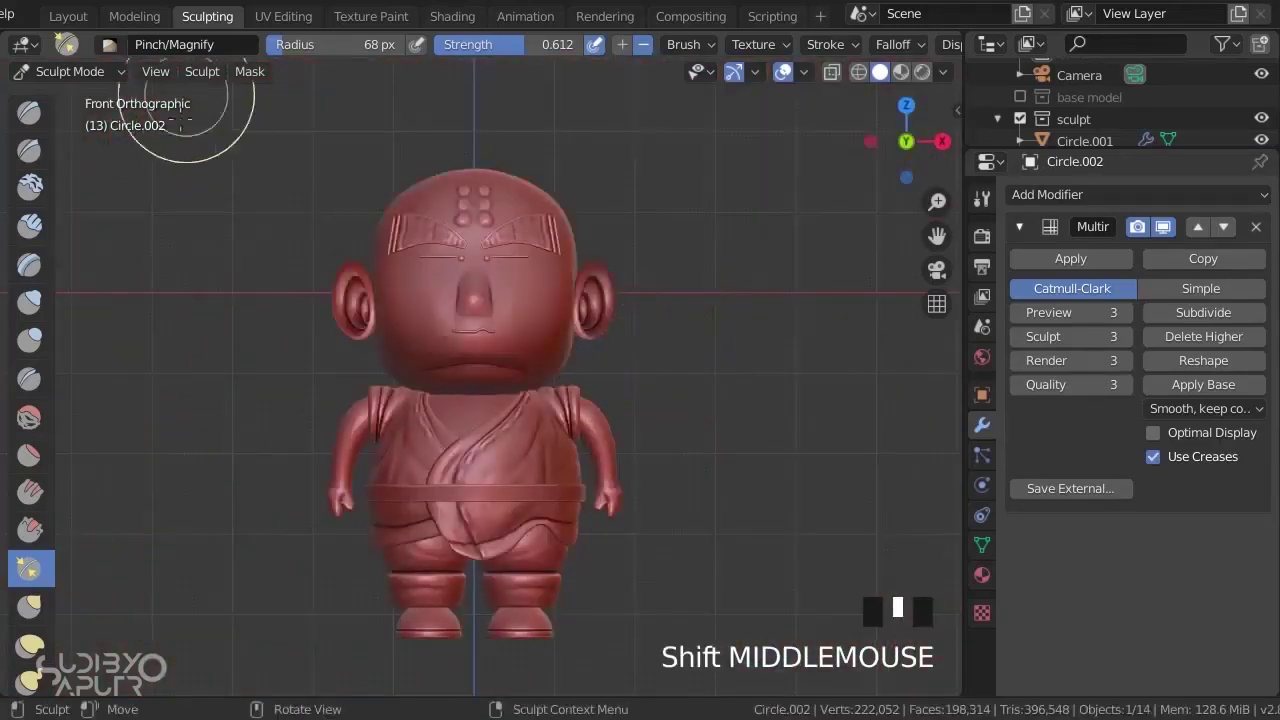
- Switch to the Shading workspace, save krilin.blend and deselect all objects
{"action": "left_click", "coordinate": [457, 20]}
{"action": "scroll", "coordinate": [780, 285], "scroll_direction": "up", "scroll_amount": 5}
{"action": "mouse_move", "coordinate": [828, 288]}
{"action": "middle_mouse_down"}
{"action": "mouse_move", "coordinate": [577, 256]}
{"action": "mouse_move", "coordinate": [658, 162]}
{"action": "mouse_move", "coordinate": [625, 204]}
{"action": "middle_mouse_up"}
{"action": "key", "text": "KP_1"}
{"action": "scroll", "coordinate": [655, 205], "scroll_direction": "down", "scroll_amount": 3}
{"action": "key", "text": "KP_5"}
{"action": "scroll", "coordinate": [645, 165], "scroll_direction": "up", "scroll_amount": 3}
{"action": "key", "text": "ctrl+s"}
{"action": "left_click", "coordinate": [733, 325]}
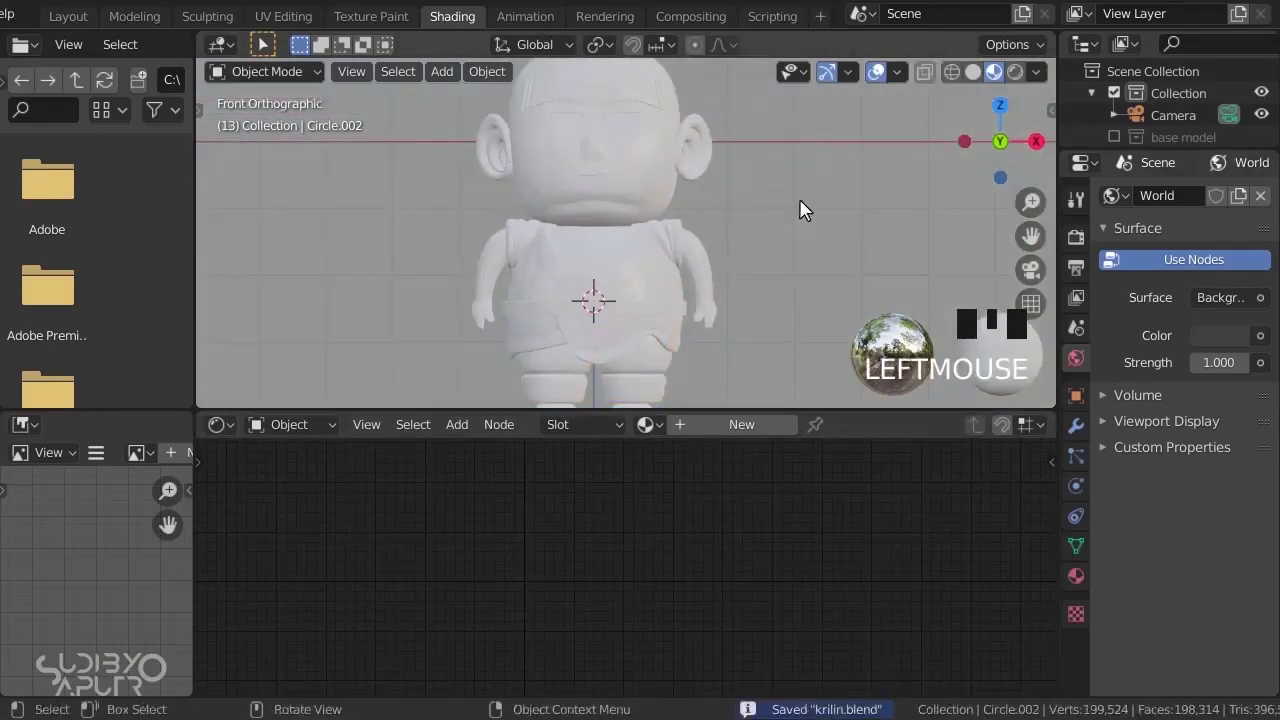
- Examine the untextured character's face, ears, robe and legs in the material preview from several angles
{"action": "middle_click_drag", "start_coordinate": [727, 270], "coordinate": [722, 247], "text": "shift"}
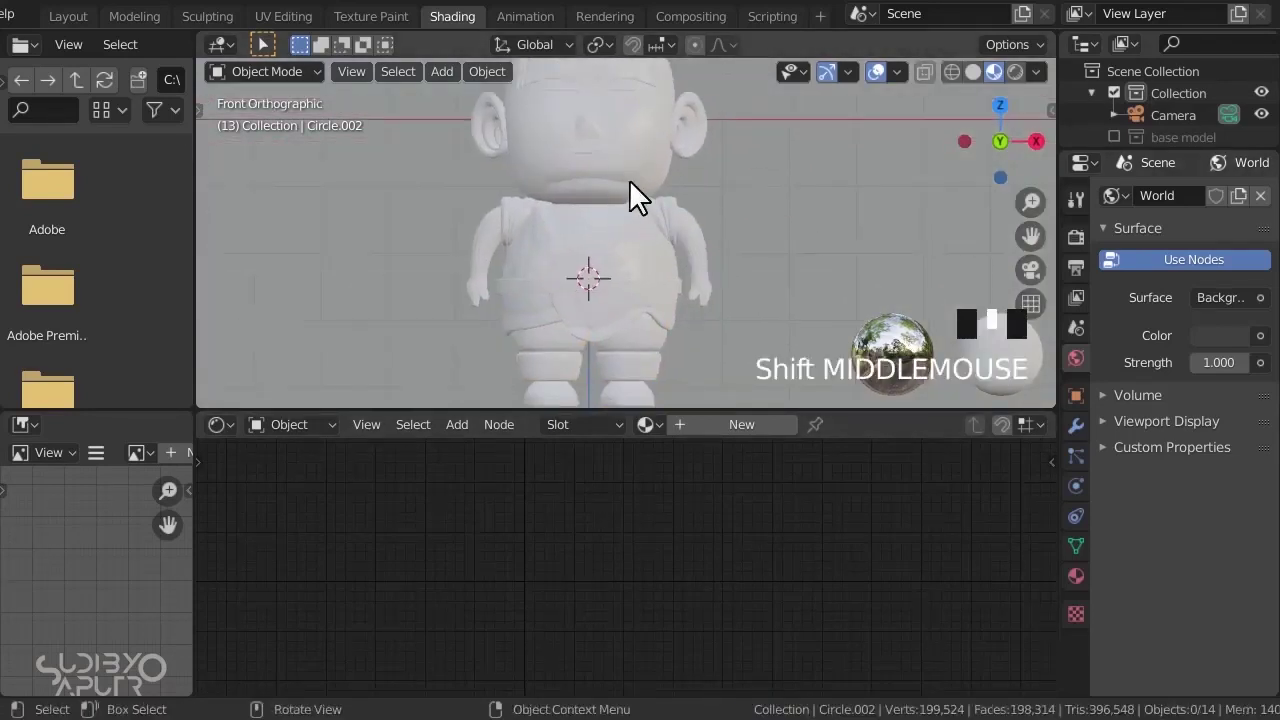
{"action": "scroll", "coordinate": [634, 180], "scroll_direction": "down", "scroll_amount": 2}
{"action": "middle_click_drag", "start_coordinate": [600, 177], "coordinate": [706, 194]}
{"action": "key", "text": "KP_1"}
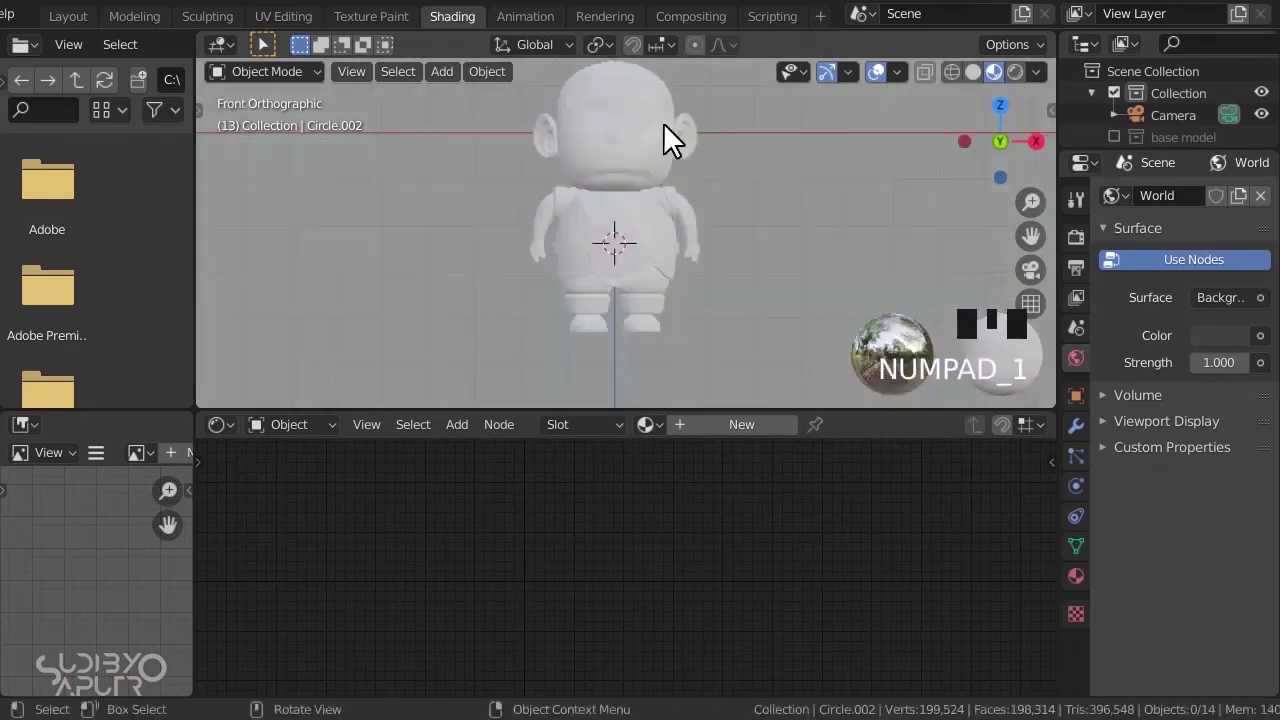
{"action": "middle_click_drag", "start_coordinate": [663, 122], "coordinate": [609, 209], "text": "shift"}
{"action": "scroll", "coordinate": [567, 180], "scroll_direction": "up", "scroll_amount": 6}
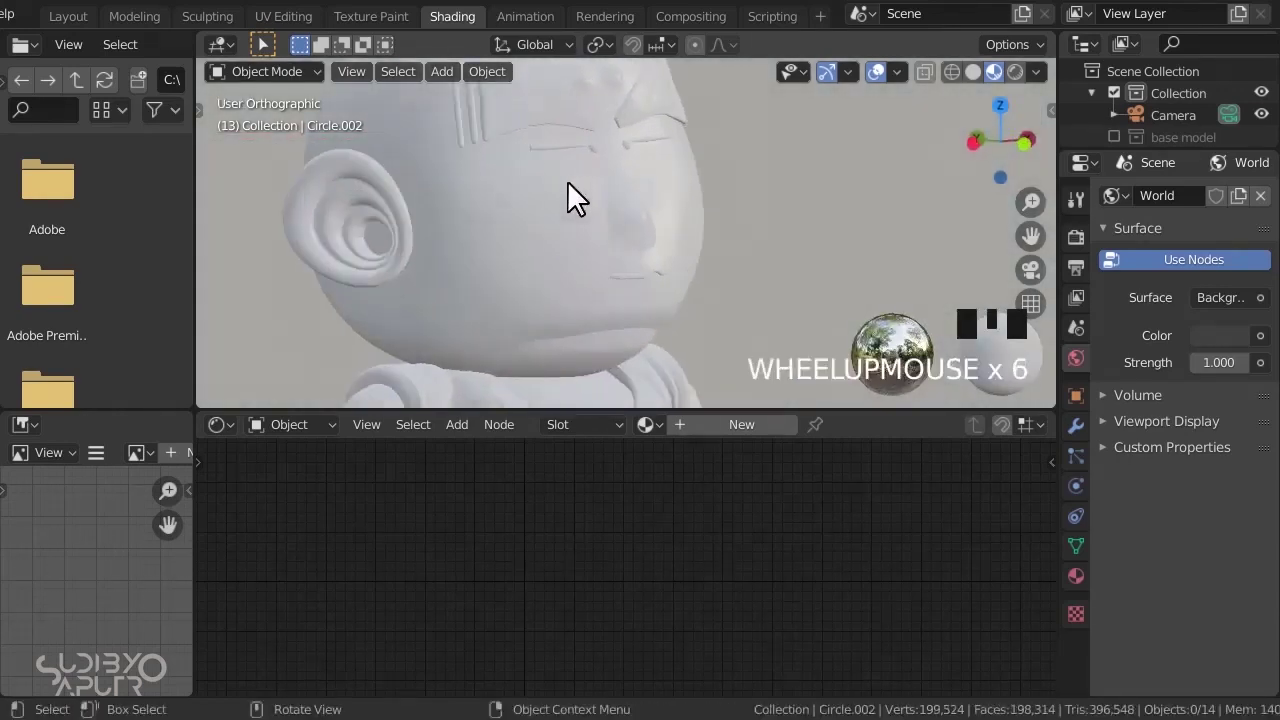
{"action": "scroll", "coordinate": [569, 177], "scroll_direction": "down", "scroll_amount": 3}
{"action": "middle_click_drag", "start_coordinate": [525, 285], "coordinate": [607, 120], "text": "shift"}
{"action": "middle_click_drag", "start_coordinate": [619, 194], "coordinate": [545, 192]}
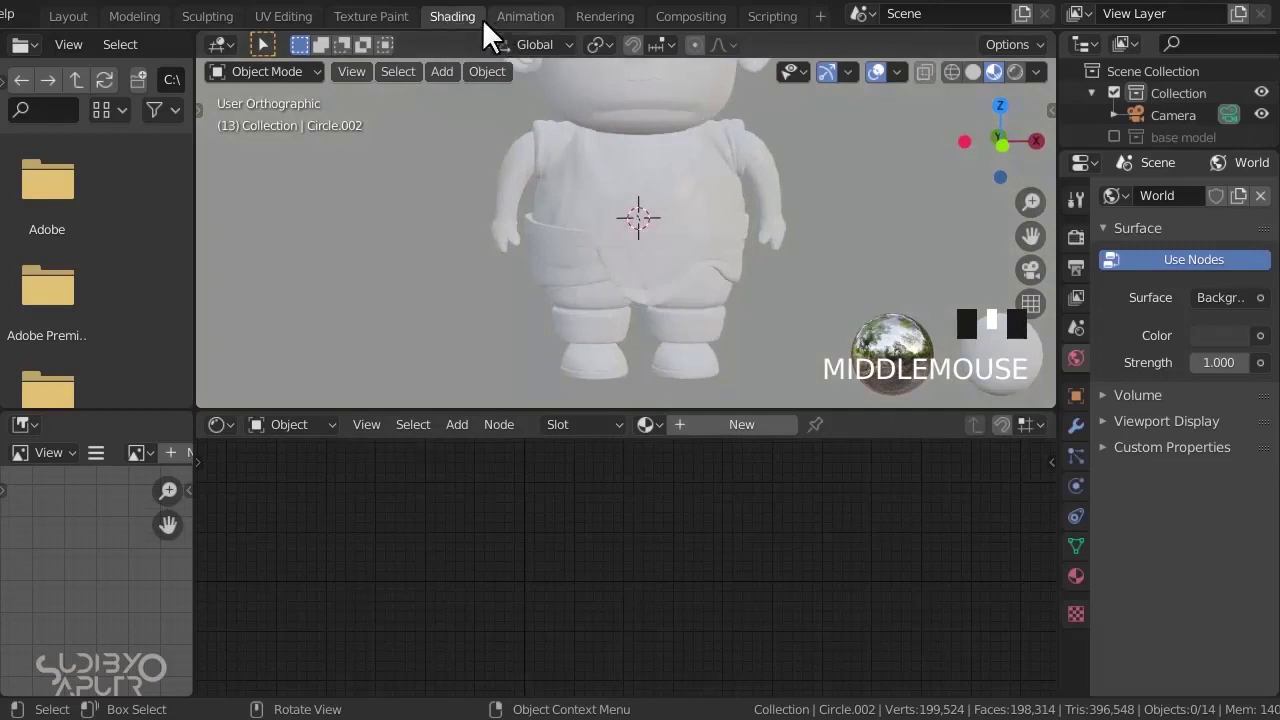
{"action": "left_click", "coordinate": [455, 16]}
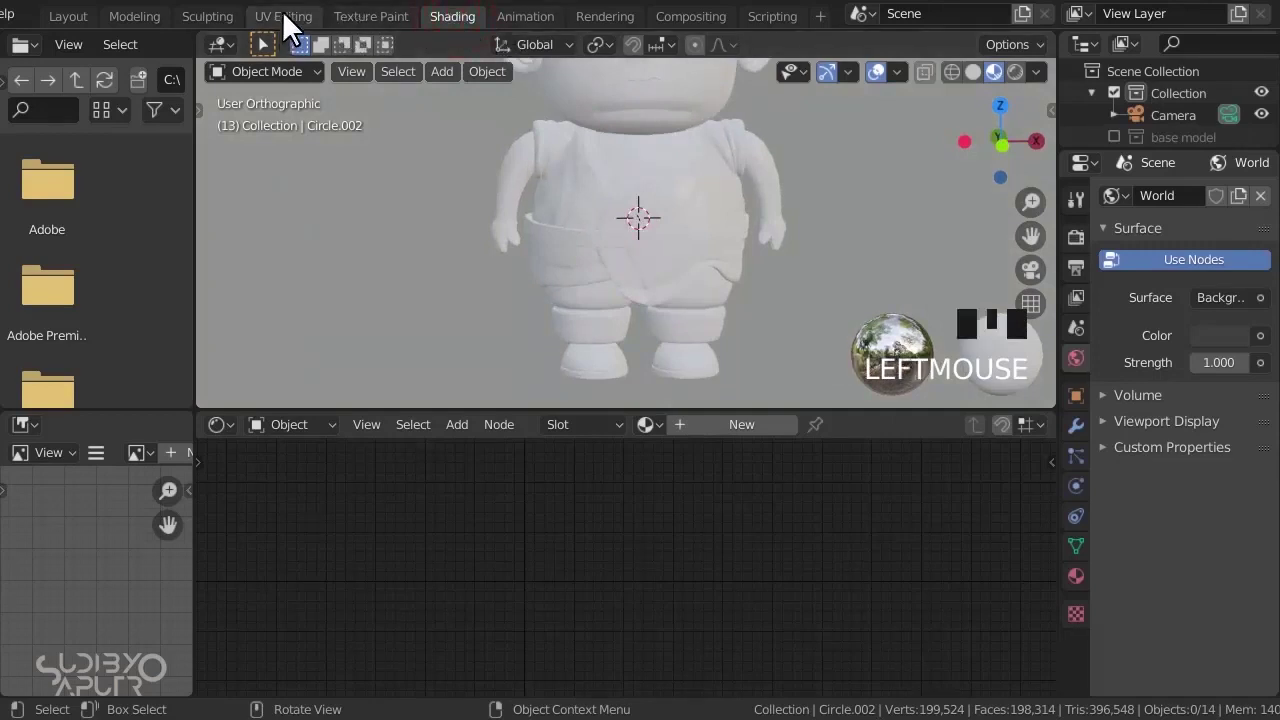
{"action": "scroll", "coordinate": [560, 220], "scroll_direction": "down", "scroll_amount": 2}
{"action": "middle_click_drag", "start_coordinate": [686, 154], "coordinate": [619, 212], "text": "shift"}
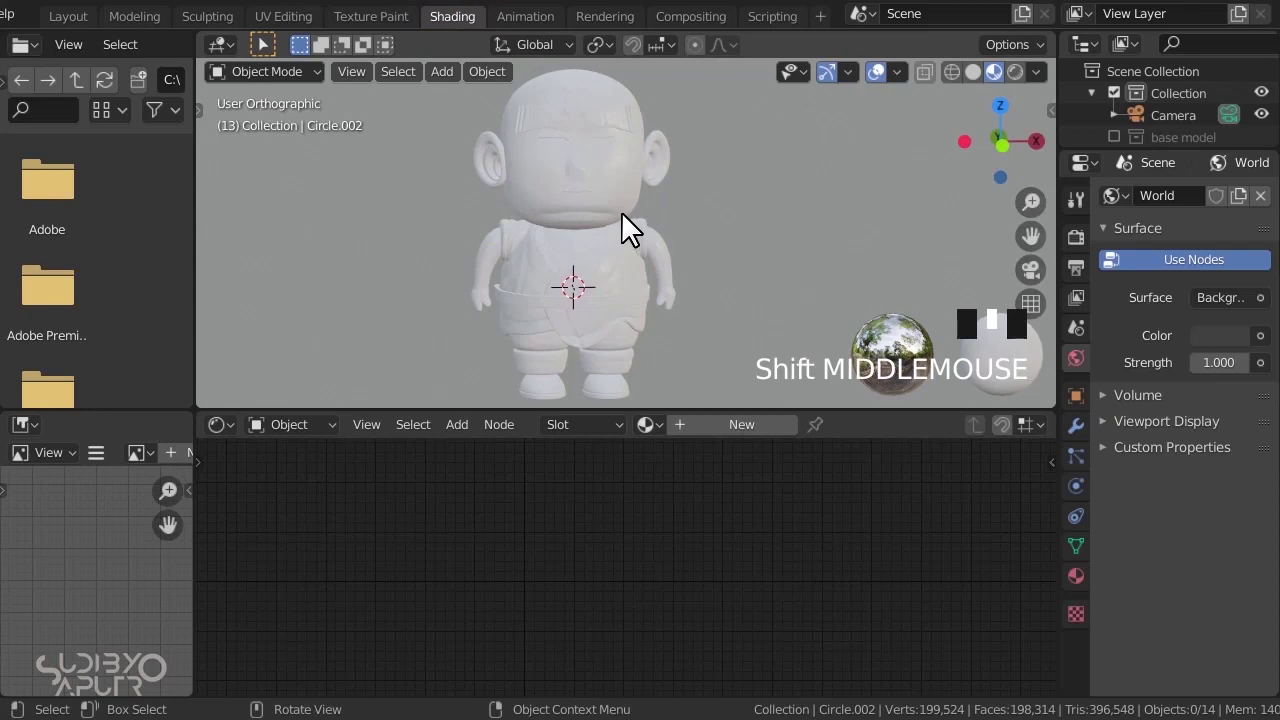
{"action": "scroll", "coordinate": [630, 200], "scroll_direction": "up", "scroll_amount": 2}
- Create a new material for the head with a tan base colour of H 0.099, S 0.502, V 0.815
{"action": "left_click", "coordinate": [652, 150]}
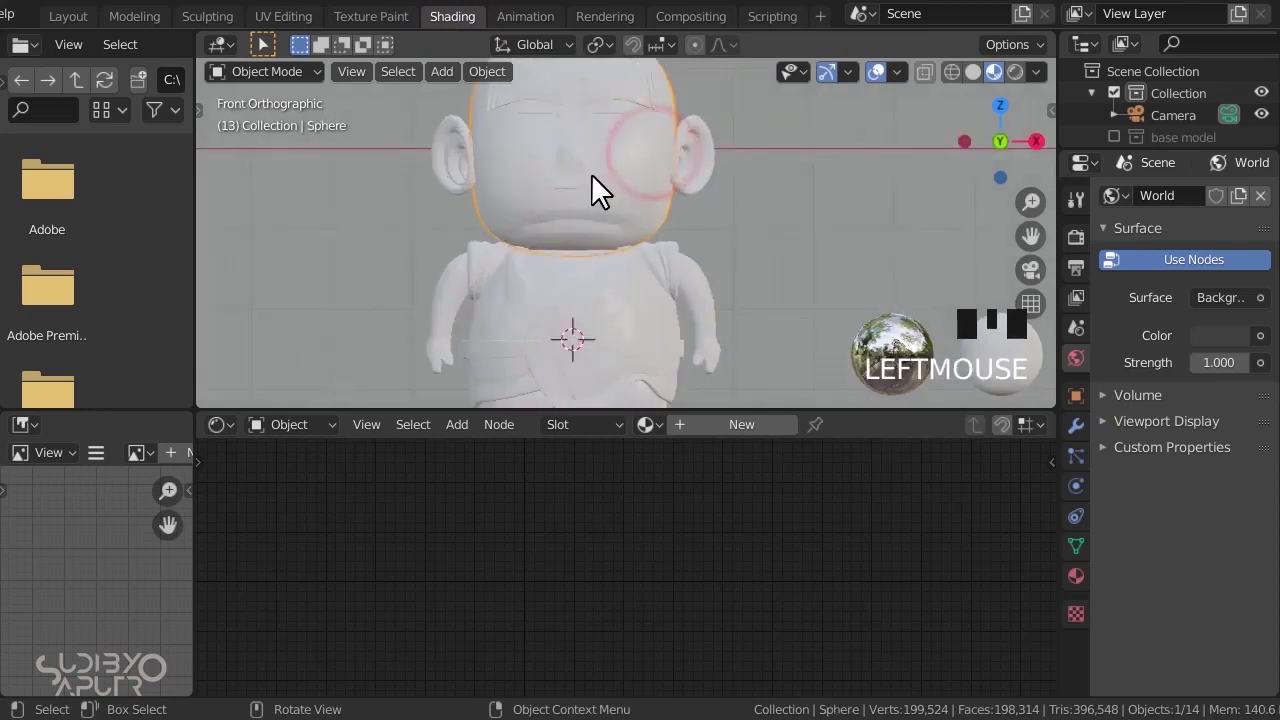
{"action": "left_click", "coordinate": [1075, 577]}
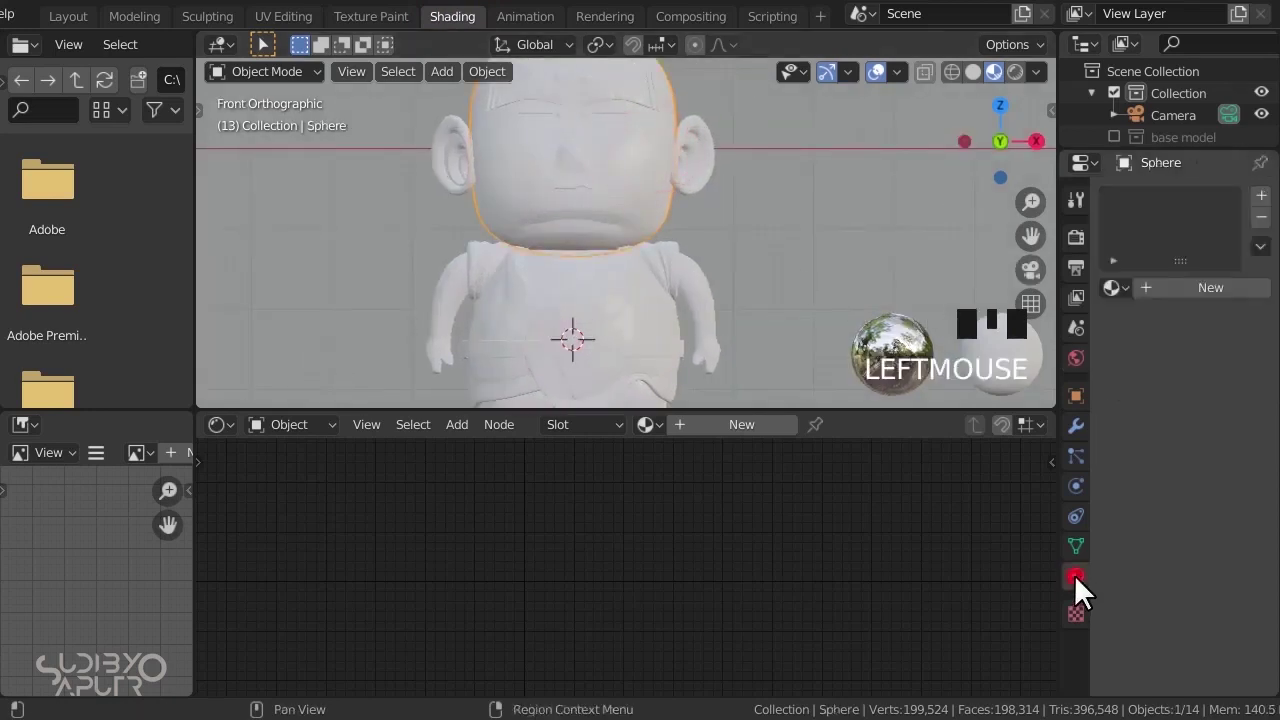
{"action": "left_click", "coordinate": [1216, 288]}
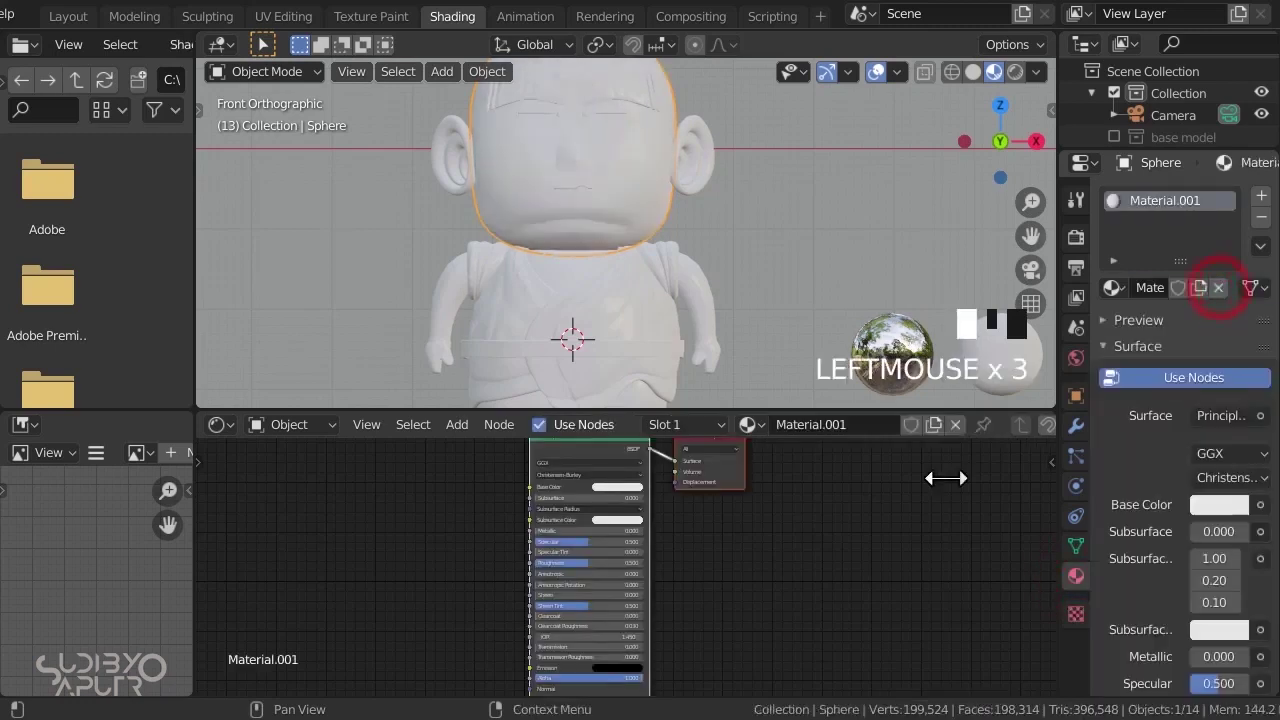
{"action": "scroll", "coordinate": [577, 547], "scroll_direction": "up", "scroll_amount": 4}
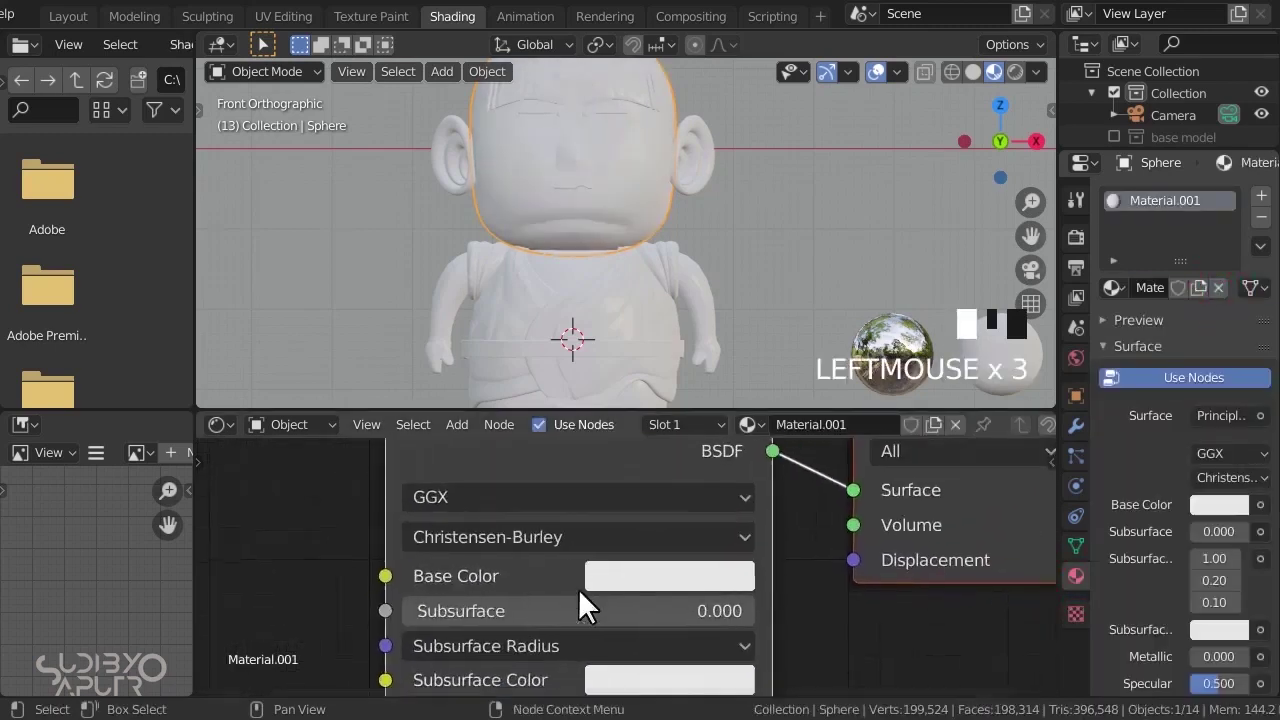
{"action": "left_click", "coordinate": [660, 569]}
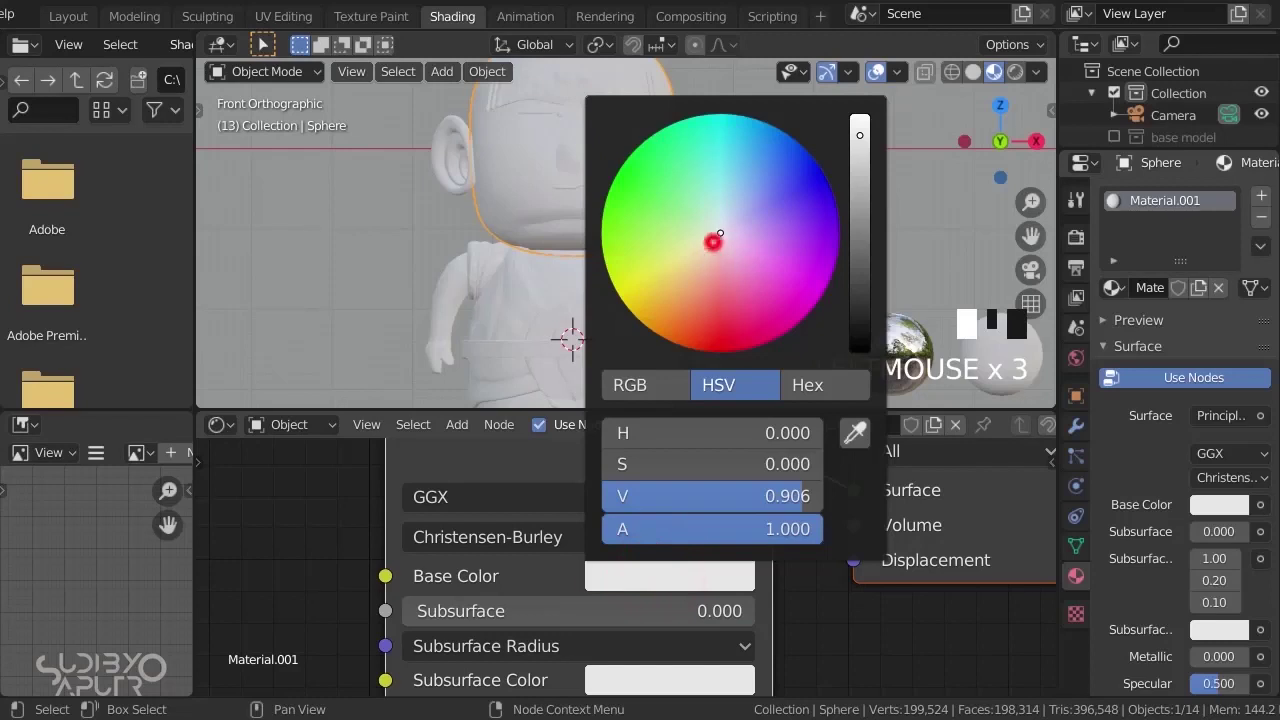
{"action": "left_click_drag", "start_coordinate": [714, 243], "coordinate": [682, 281]}
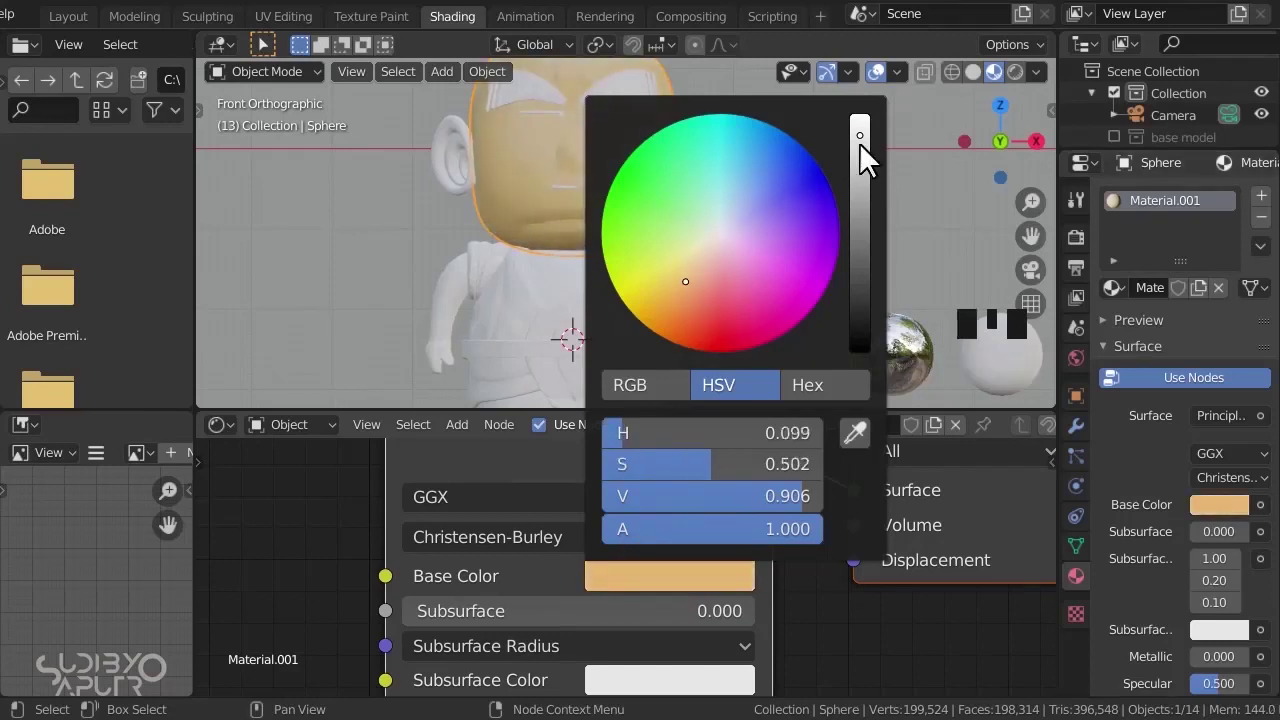
{"action": "scroll", "coordinate": [631, 250], "scroll_direction": "up", "scroll_amount": 3}
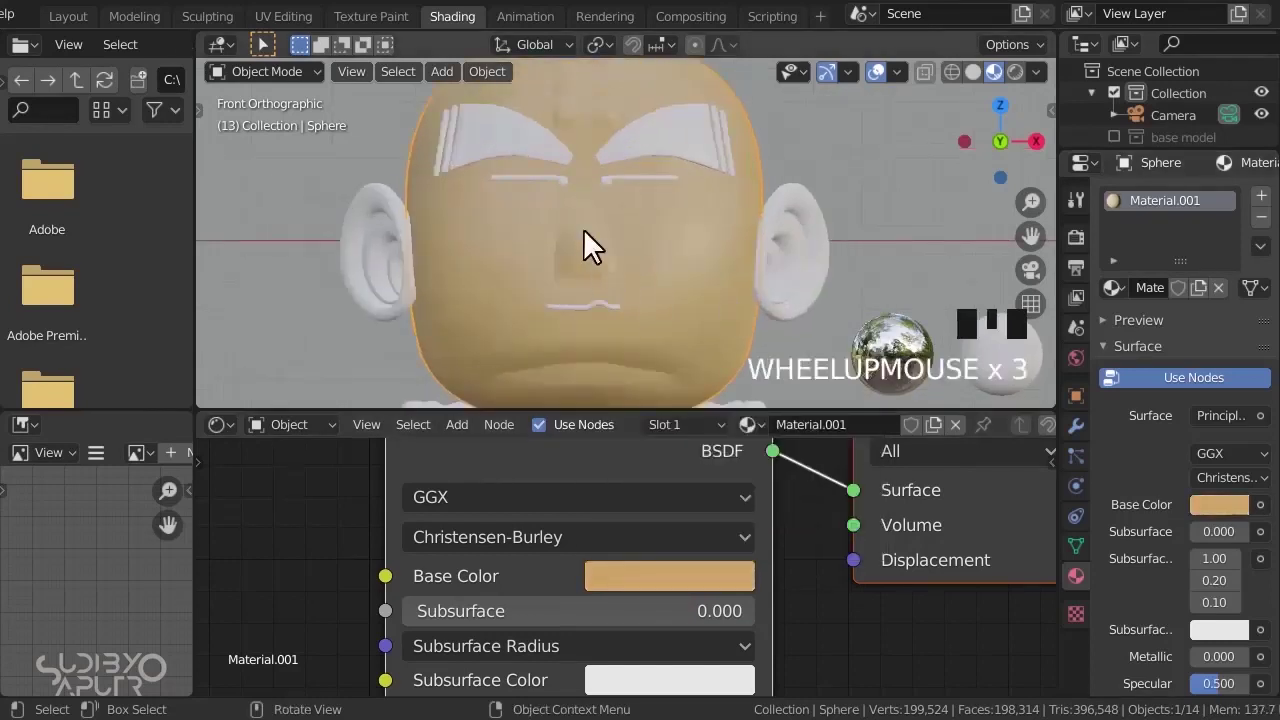
{"action": "scroll", "coordinate": [600, 262], "scroll_direction": "down", "scroll_amount": 3}
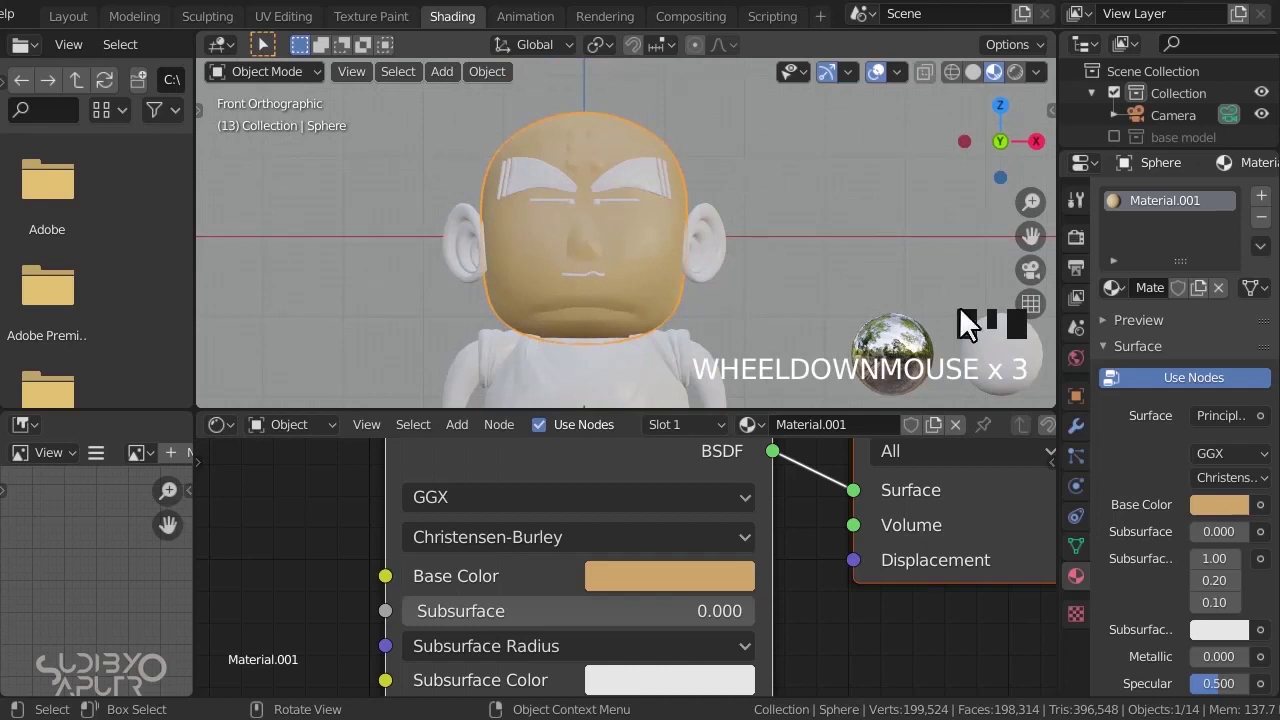
- Change the material preview's environment lighting to the dark studio HDRI
{"action": "left_click", "coordinate": [1035, 72]}
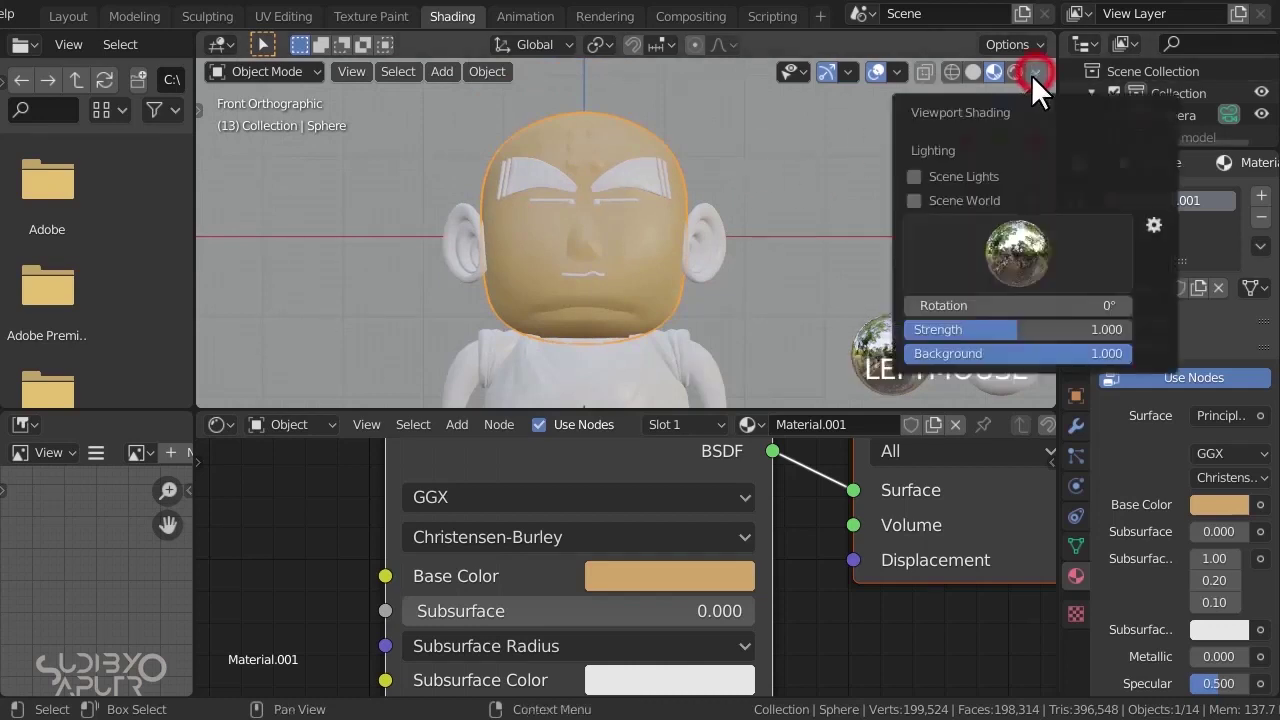
{"action": "left_click", "coordinate": [1015, 251]}
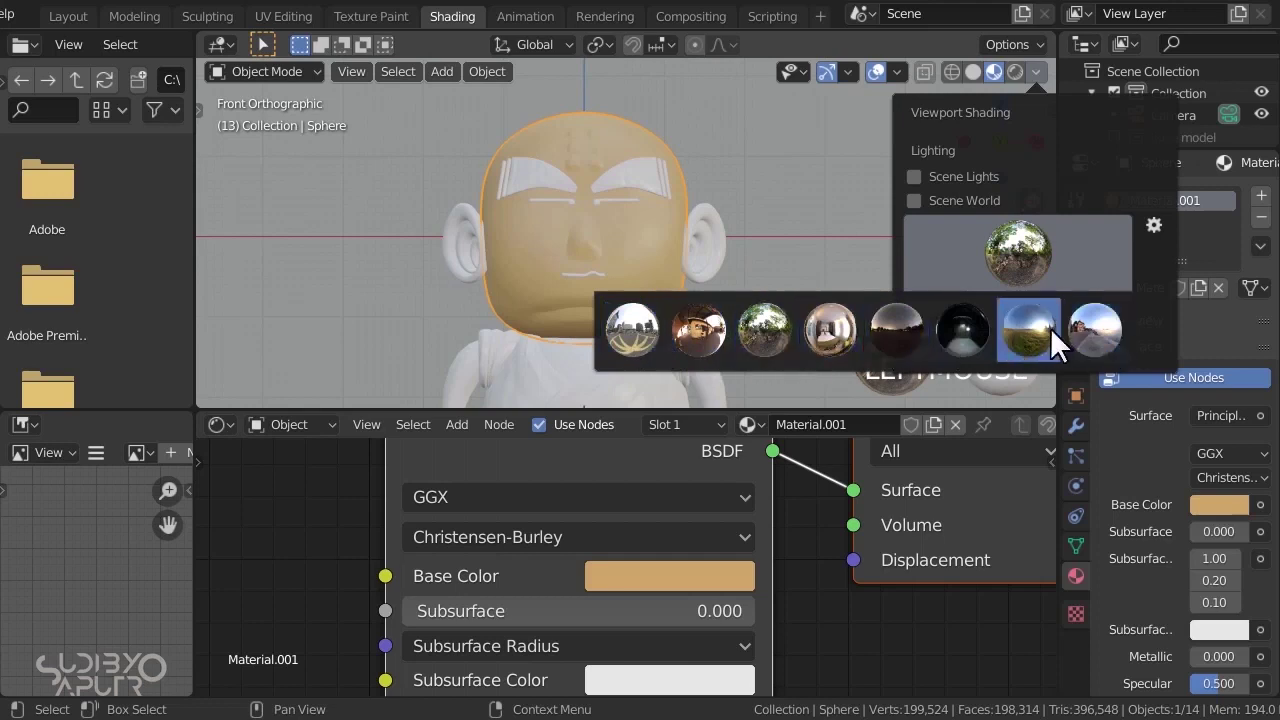
{"action": "left_click", "coordinate": [760, 323]}
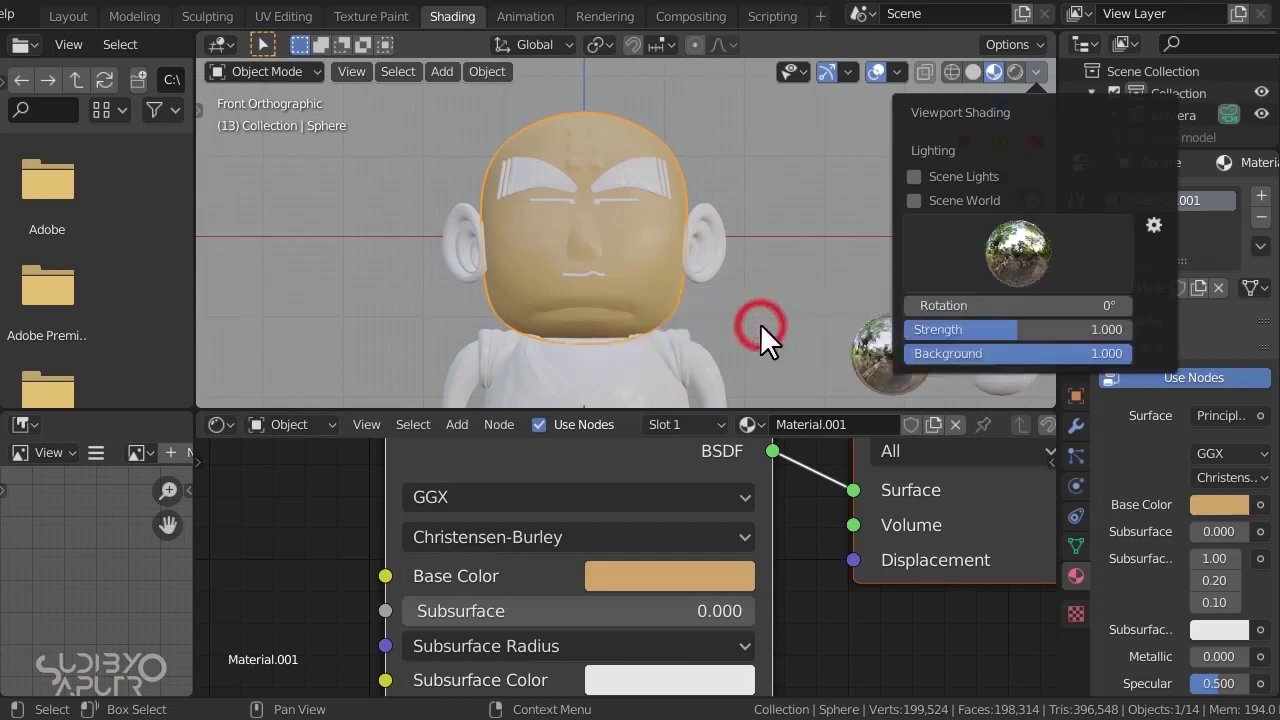
{"action": "middle_click_drag", "start_coordinate": [947, 157], "coordinate": [617, 250]}
{"action": "key", "text": "KP_1"}
- Shift the head material's base colour to a slightly pinker, less saturated tan skin tone
{"action": "left_click", "coordinate": [702, 575]}
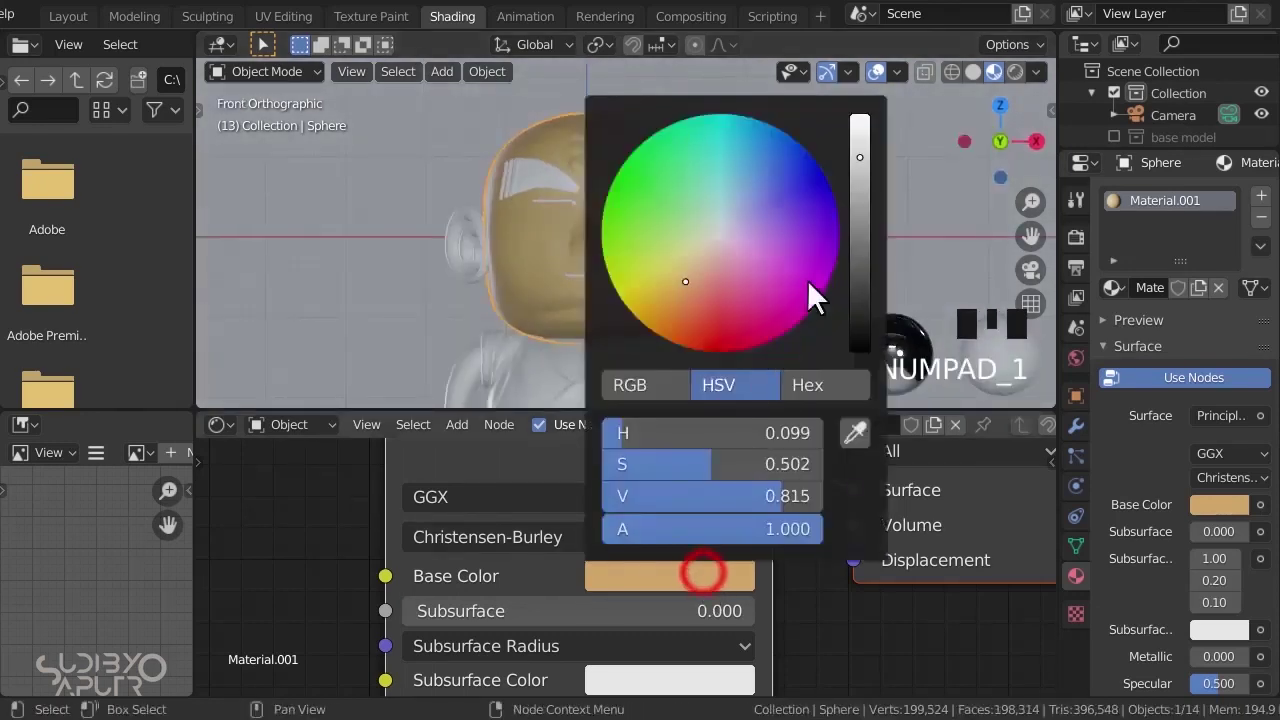
{"action": "mouse_move", "coordinate": [688, 281]}
{"action": "left_mouse_down"}
{"action": "mouse_move", "coordinate": [700, 261]}
{"action": "mouse_move", "coordinate": [687, 276]}
{"action": "left_mouse_up"}
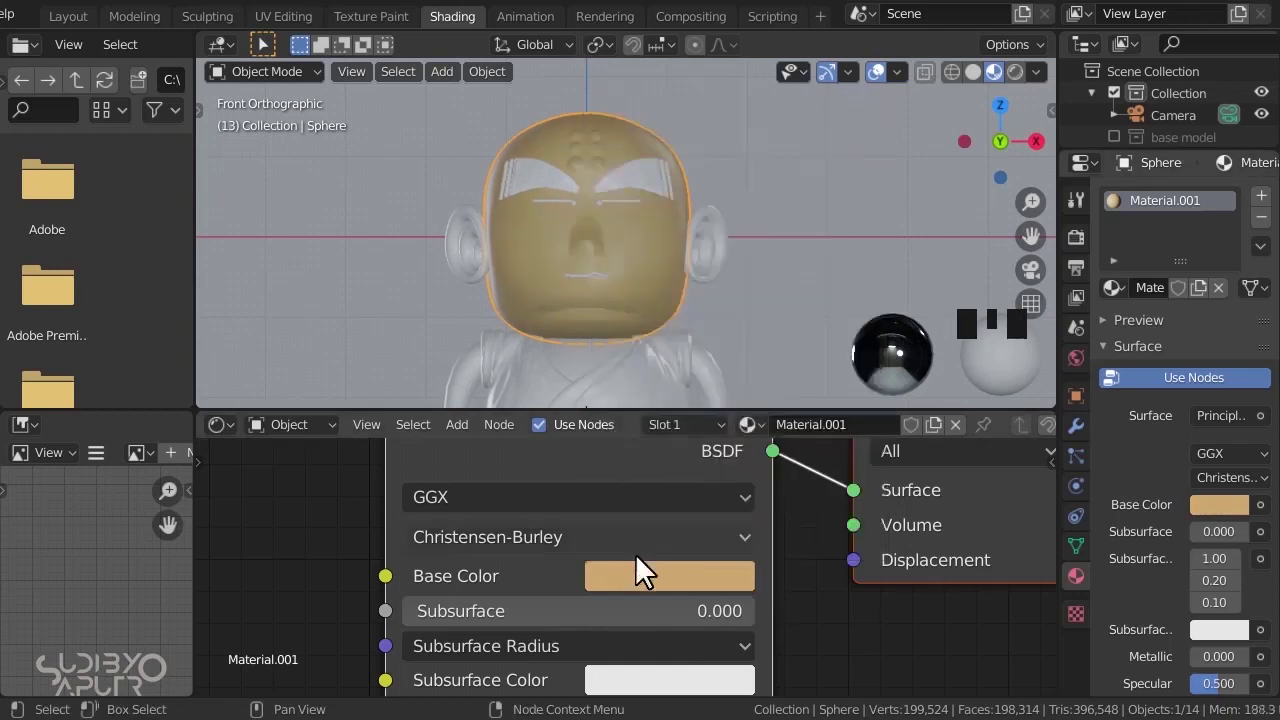
{"action": "key", "text": "KP_1"}
{"action": "left_click", "coordinate": [657, 583]}
{"action": "left_click_drag", "start_coordinate": [687, 276], "coordinate": [688, 272]}
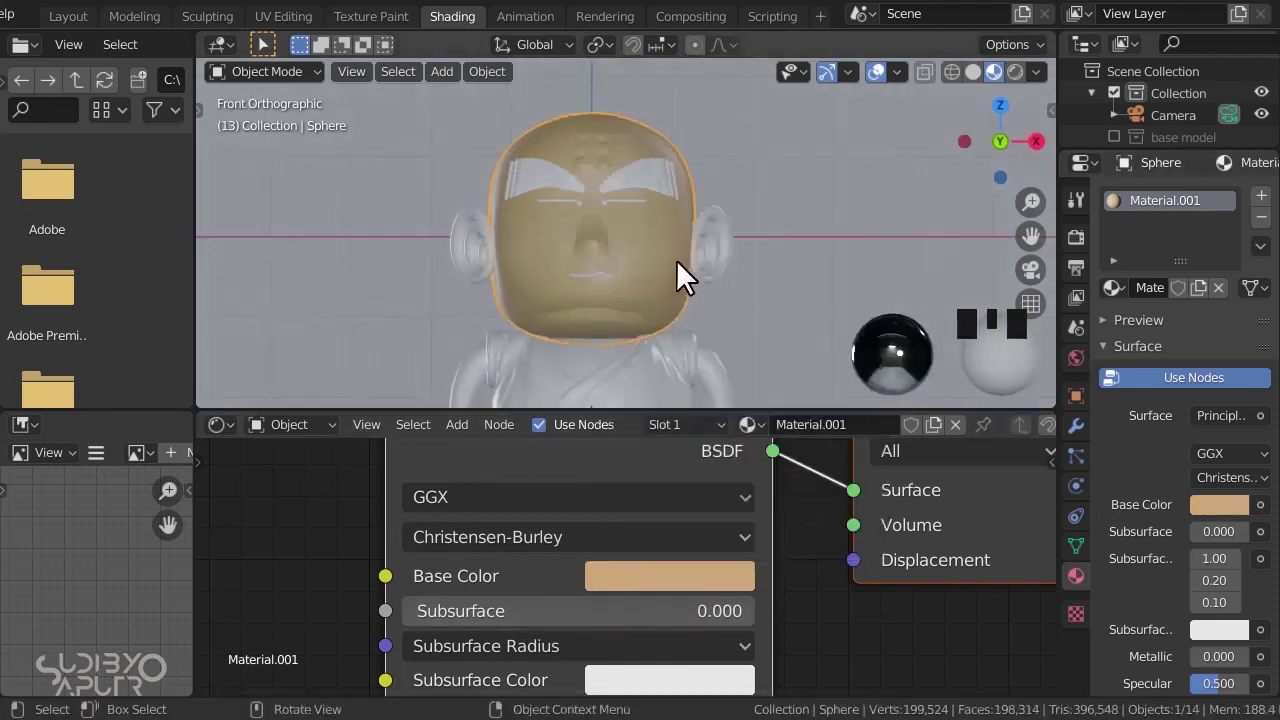
- Apply the head's skin material, Material.001, to the ears
{"action": "left_click", "coordinate": [726, 240]}
{"action": "left_click", "coordinate": [645, 249]}
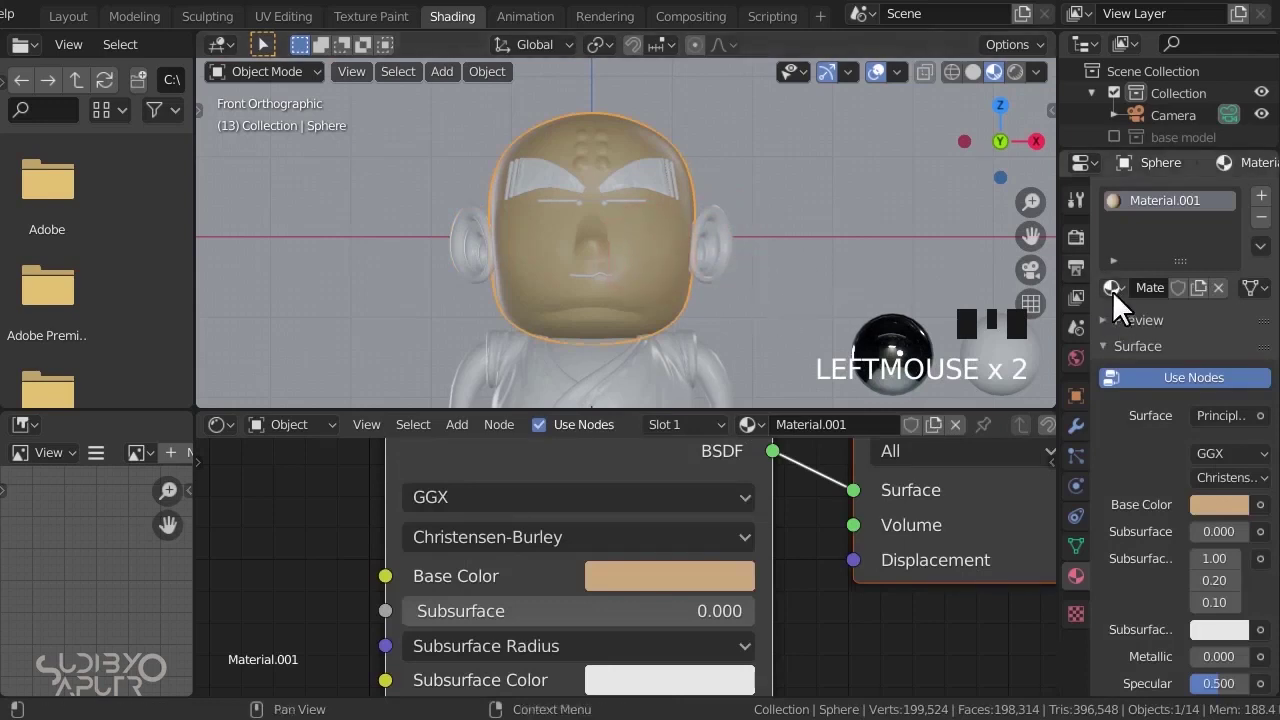
{"action": "left_click_drag", "start_coordinate": [1112, 288], "coordinate": [713, 231]}
- Apply the same skin material, Material.001, to the arms and hands
{"action": "middle_click_drag", "start_coordinate": [699, 293], "coordinate": [677, 172], "text": "shift"}
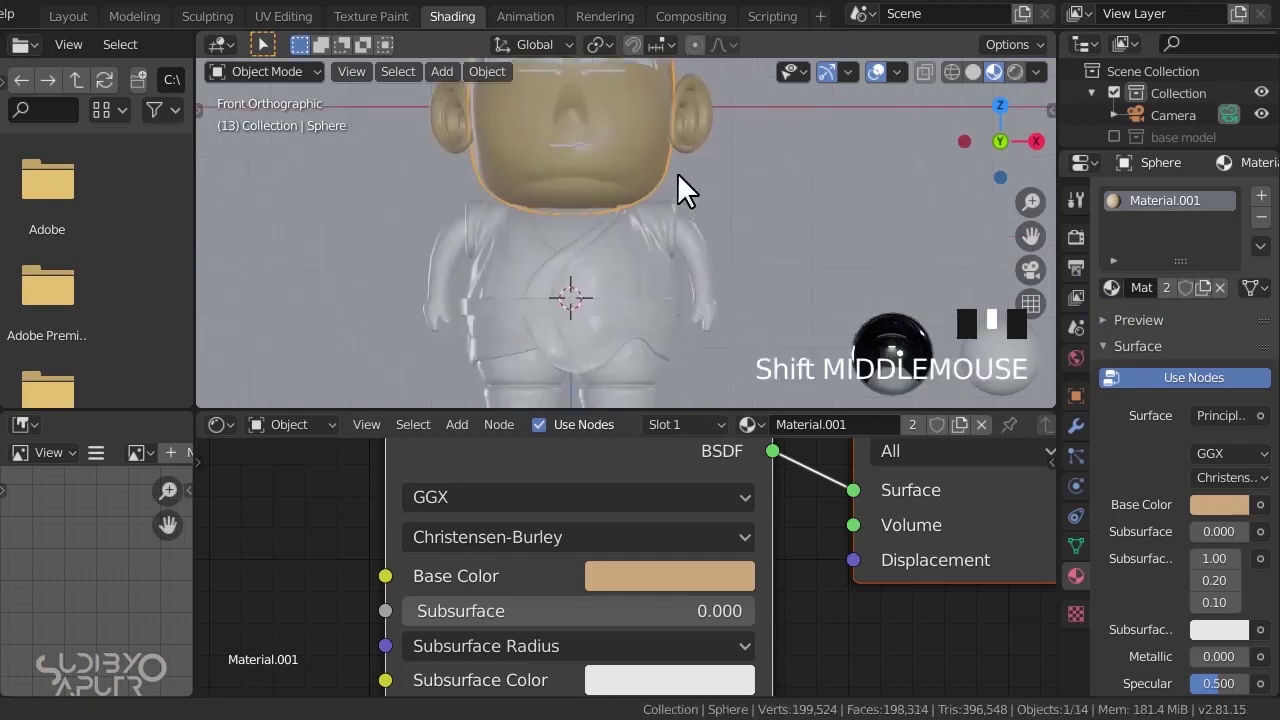
{"action": "left_click_drag", "start_coordinate": [1106, 289], "coordinate": [687, 234]}
{"action": "middle_click_drag", "start_coordinate": [687, 234], "coordinate": [529, 220]}
{"action": "scroll", "coordinate": [529, 220], "scroll_direction": "up", "scroll_amount": 4}
{"action": "key", "text": "KP_1"}
{"action": "middle_click_drag", "start_coordinate": [840, 188], "coordinate": [640, 188], "text": "shift"}
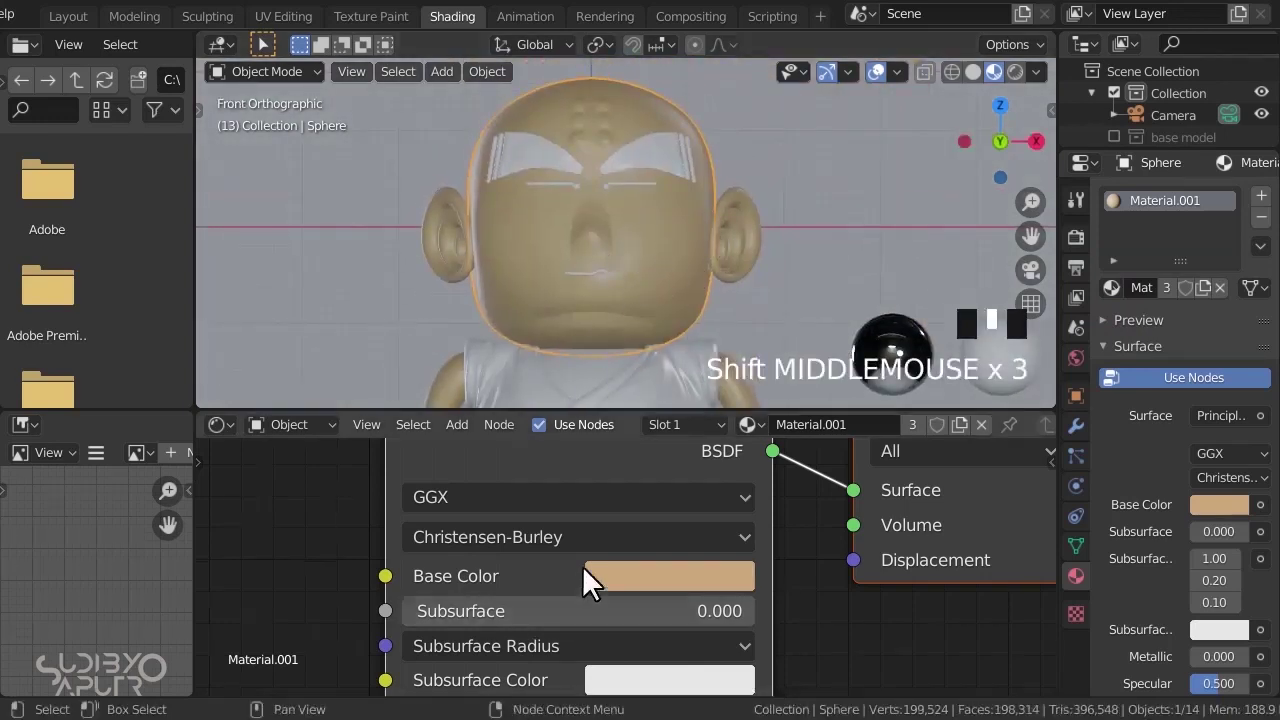
- Set the skin material's Specular to 0.348 and Roughness to 0.123
{"action": "scroll", "coordinate": [572, 588], "scroll_direction": "down", "scroll_amount": 3}
{"action": "middle_click_drag", "start_coordinate": [562, 599], "coordinate": [594, 500]}
{"action": "scroll", "coordinate": [580, 530], "scroll_direction": "up", "scroll_amount": 3}
{"action": "middle_click_drag", "start_coordinate": [530, 625], "coordinate": [521, 562]}
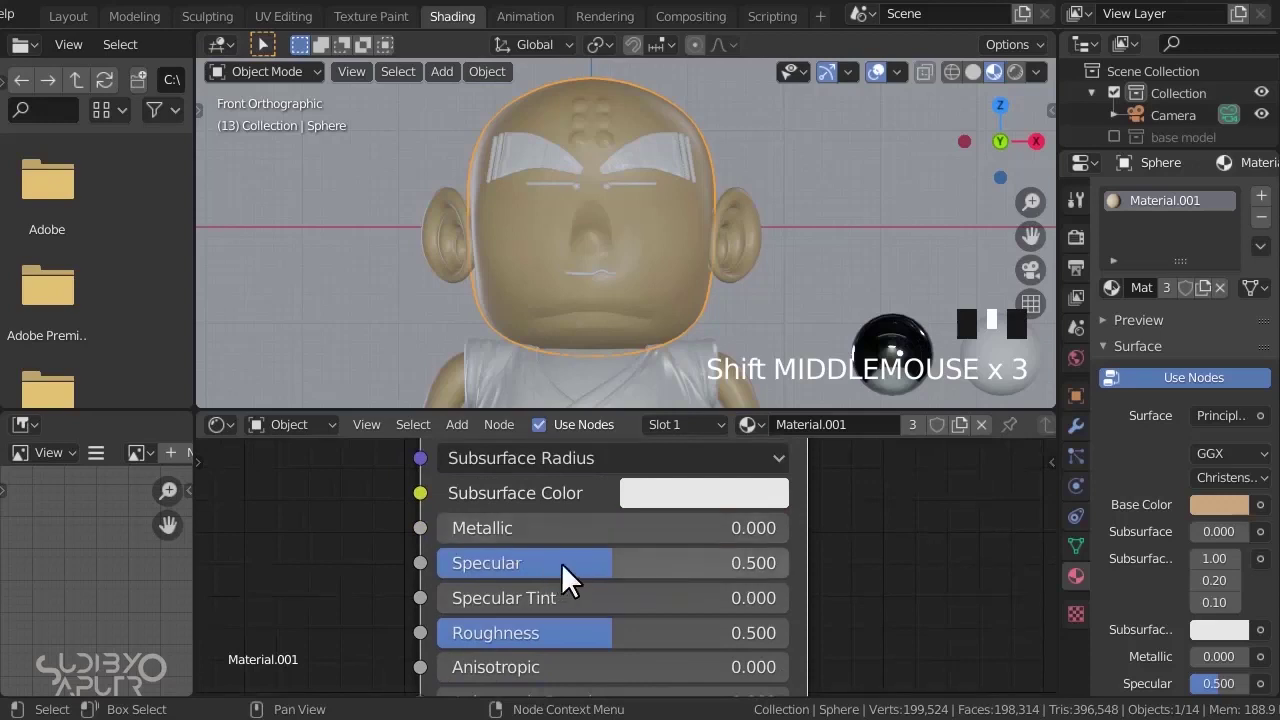
{"action": "left_click_drag", "start_coordinate": [598, 562], "coordinate": [547, 562]}
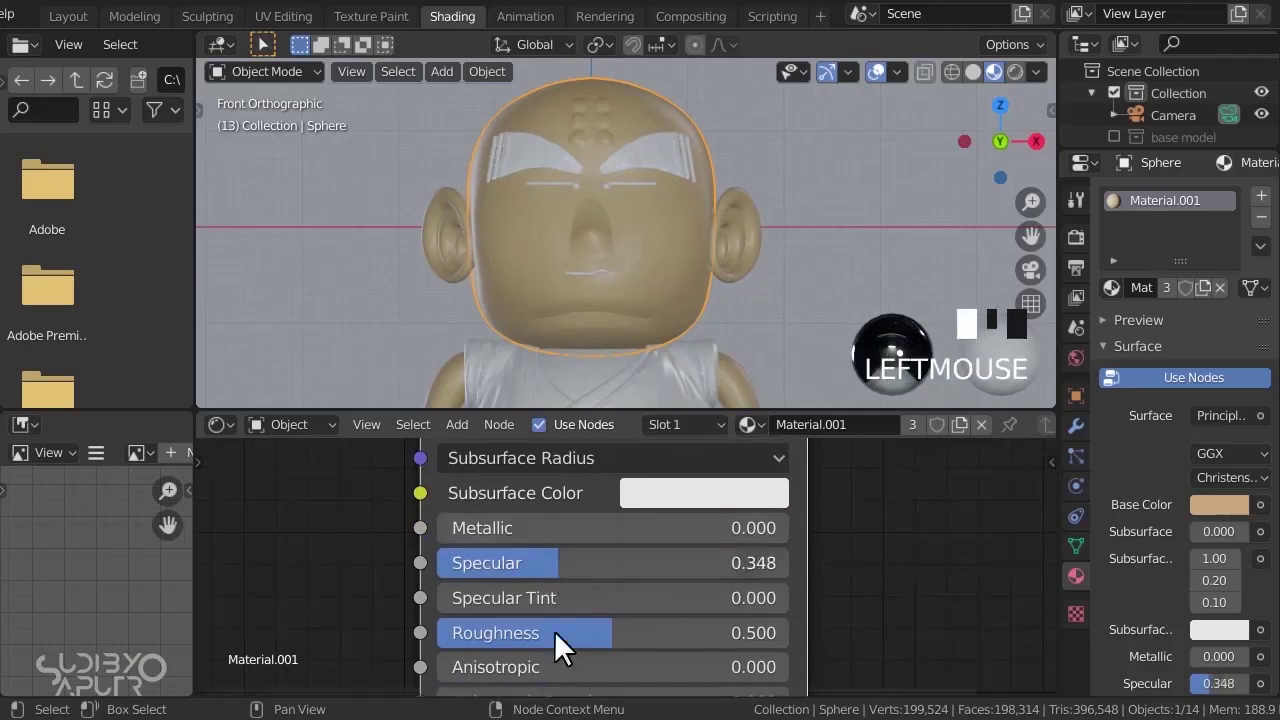
{"action": "left_click_drag", "start_coordinate": [591, 632], "coordinate": [473, 632]}
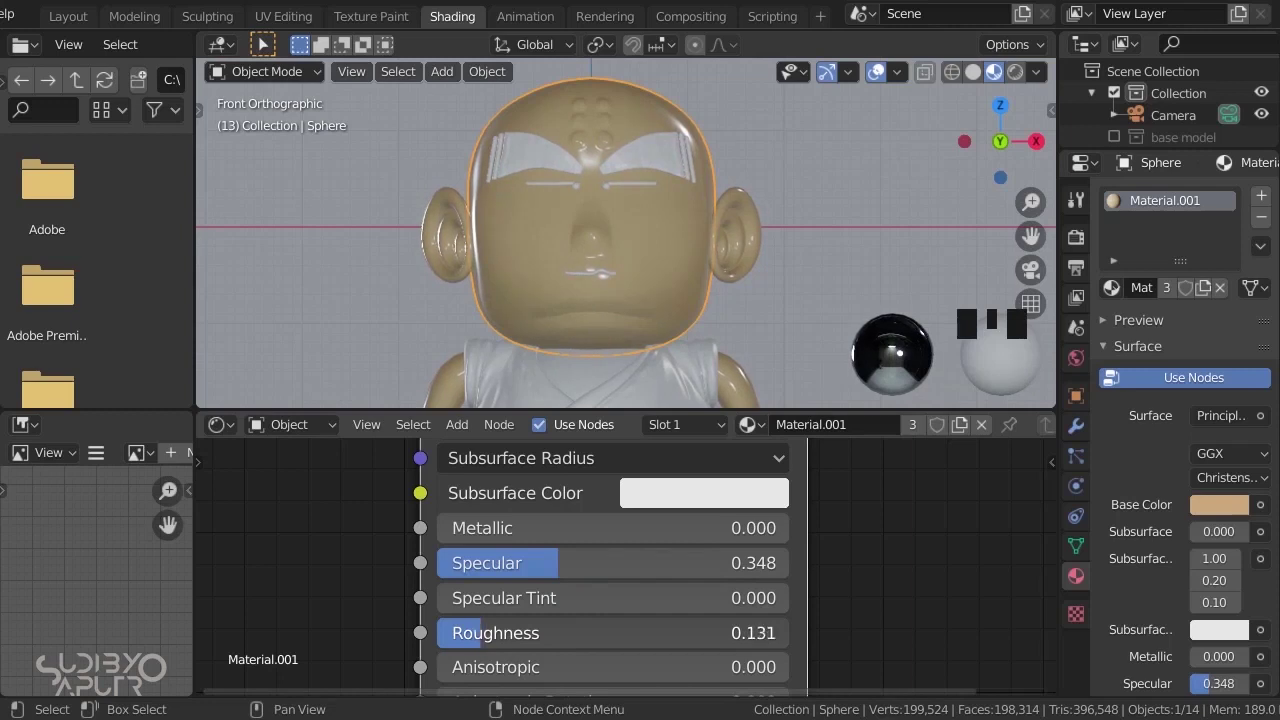
- Check the glossy skin on the head and body, and set its Specular to 0.295 and Metallic to 0.029
{"action": "middle_click_drag", "start_coordinate": [677, 170], "coordinate": [517, 271]}
{"action": "scroll", "coordinate": [660, 271], "scroll_direction": "down", "scroll_amount": 4}
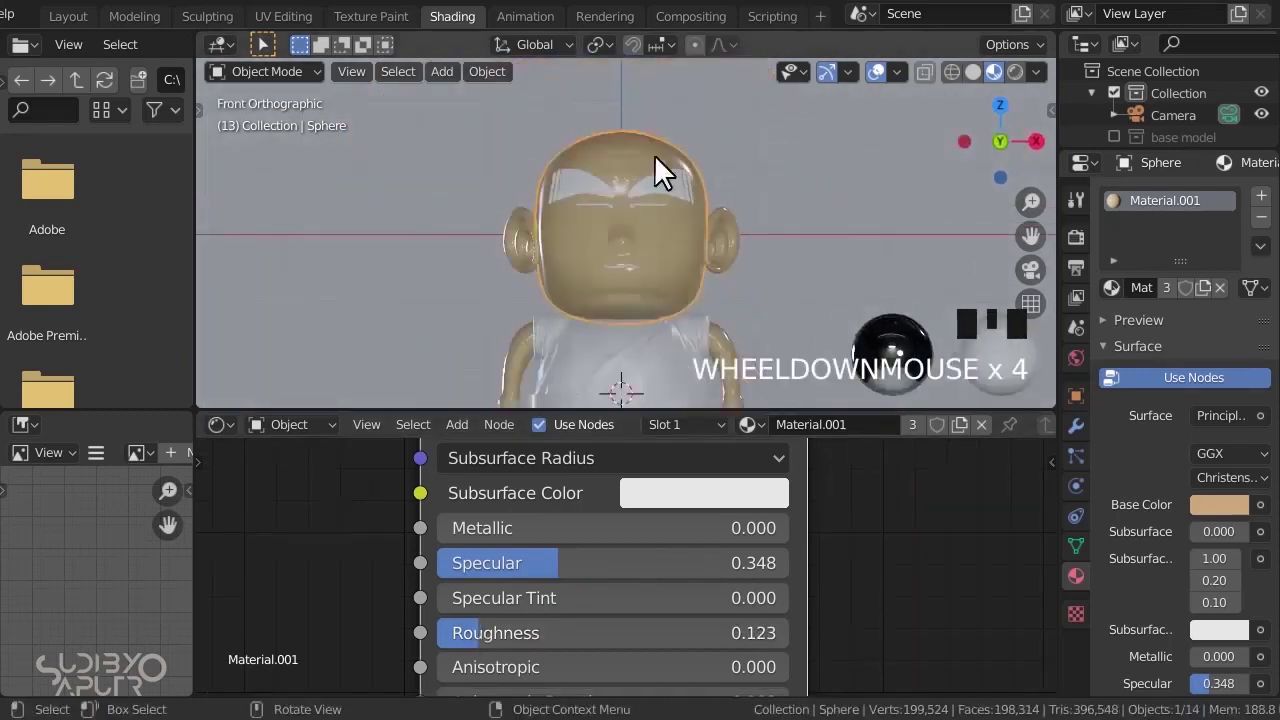
{"action": "middle_click_drag", "start_coordinate": [660, 171], "coordinate": [642, 210], "text": "shift"}
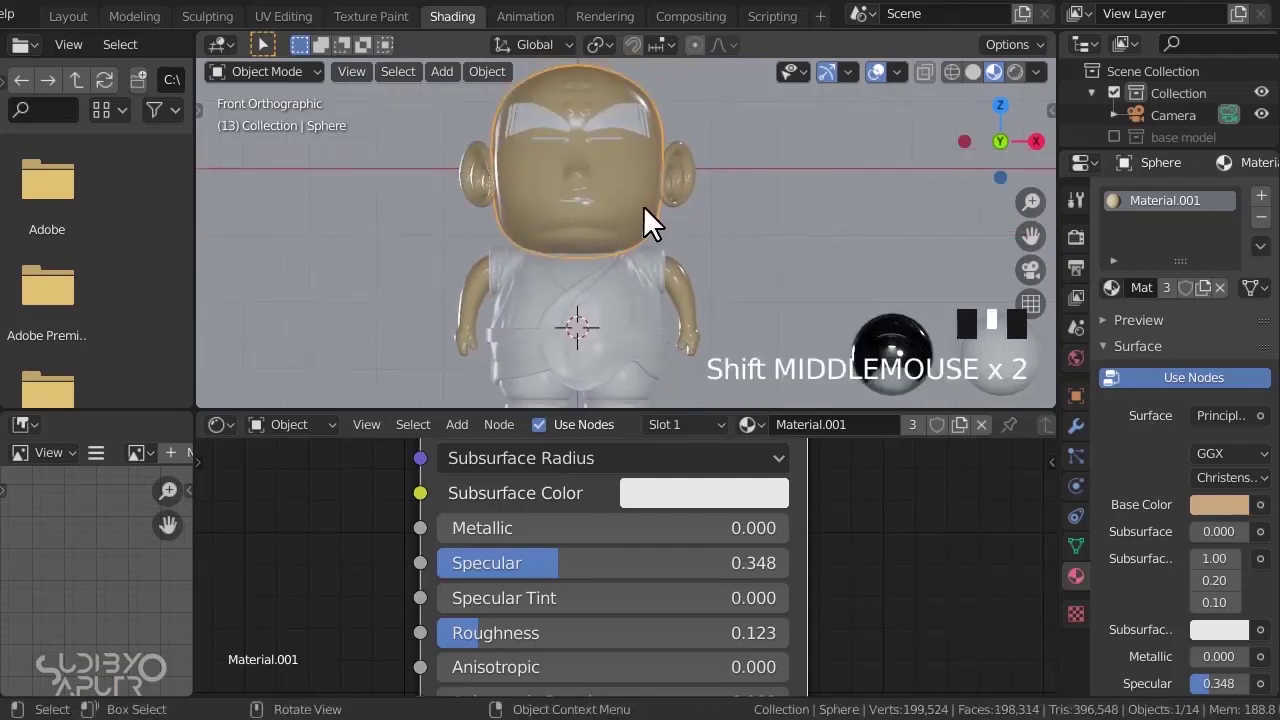
{"action": "middle_click_drag", "start_coordinate": [642, 160], "coordinate": [627, 268], "text": "shift"}
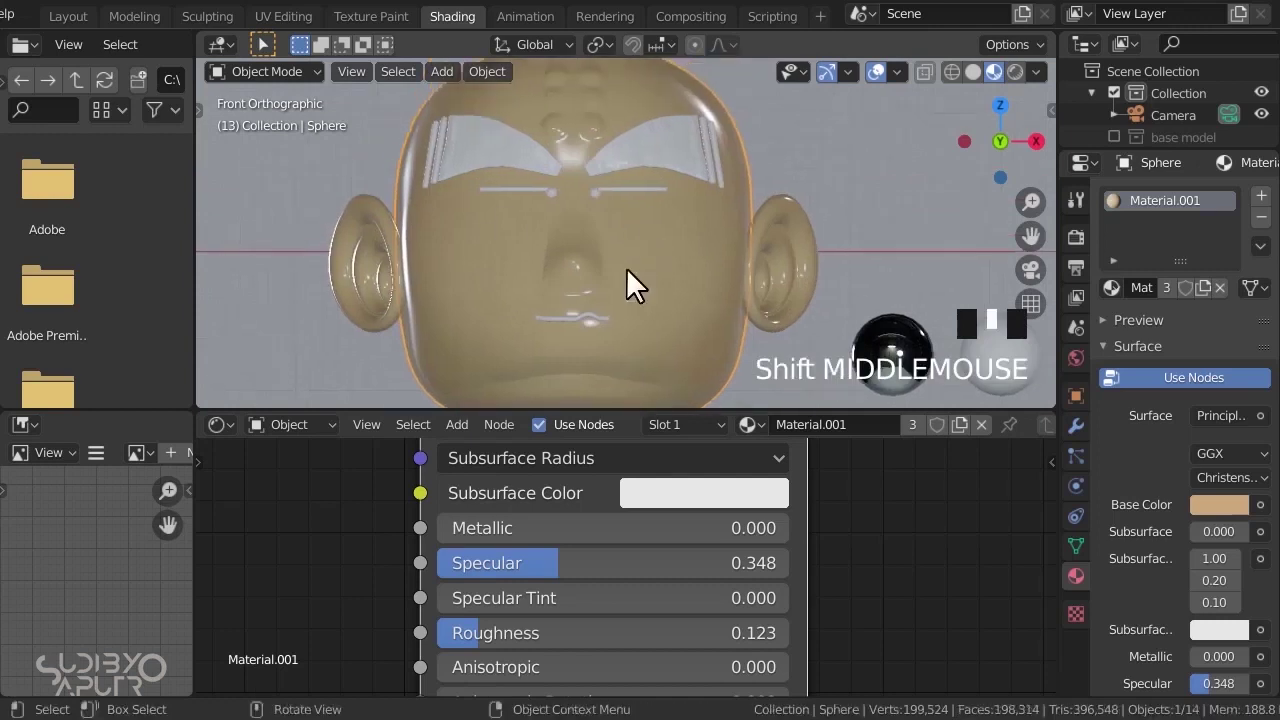
{"action": "middle_click_drag", "start_coordinate": [775, 228], "coordinate": [787, 241], "text": "shift"}
{"action": "left_click_drag", "start_coordinate": [543, 563], "coordinate": [527, 528]}
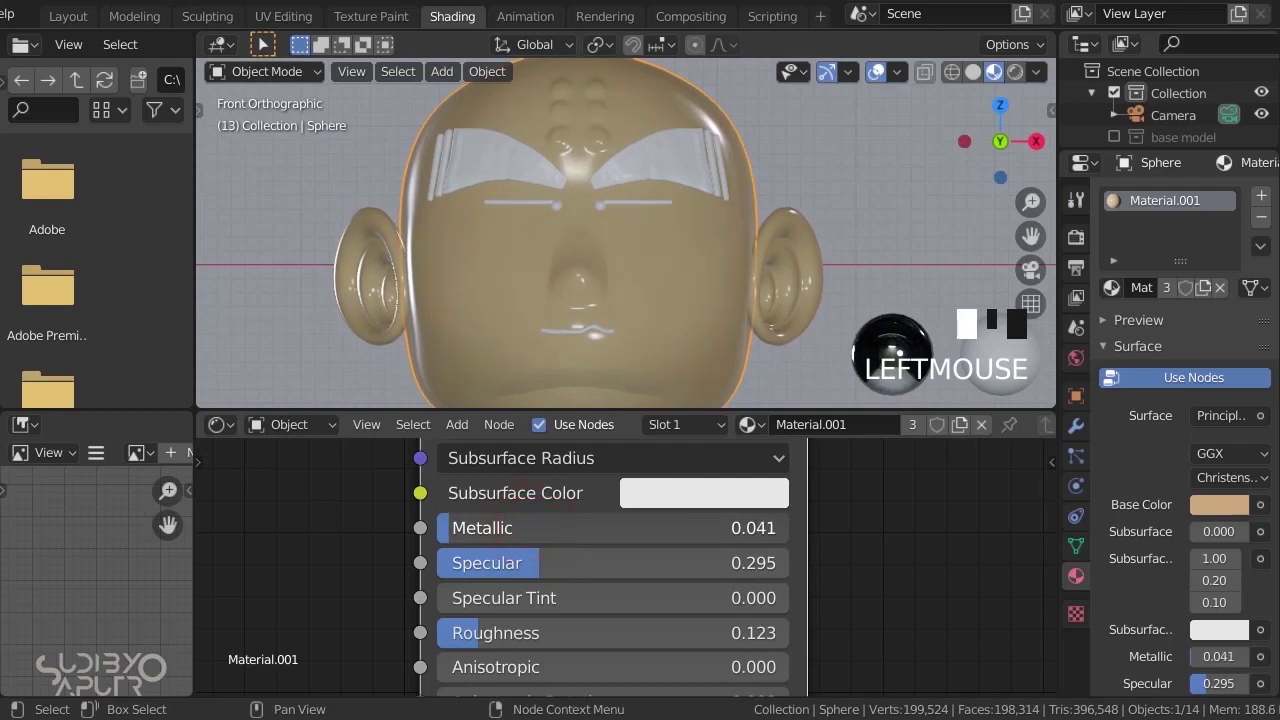
{"action": "scroll", "coordinate": [587, 594], "scroll_direction": "down", "scroll_amount": 9}
{"action": "scroll", "coordinate": [604, 202], "scroll_direction": "down", "scroll_amount": 4}
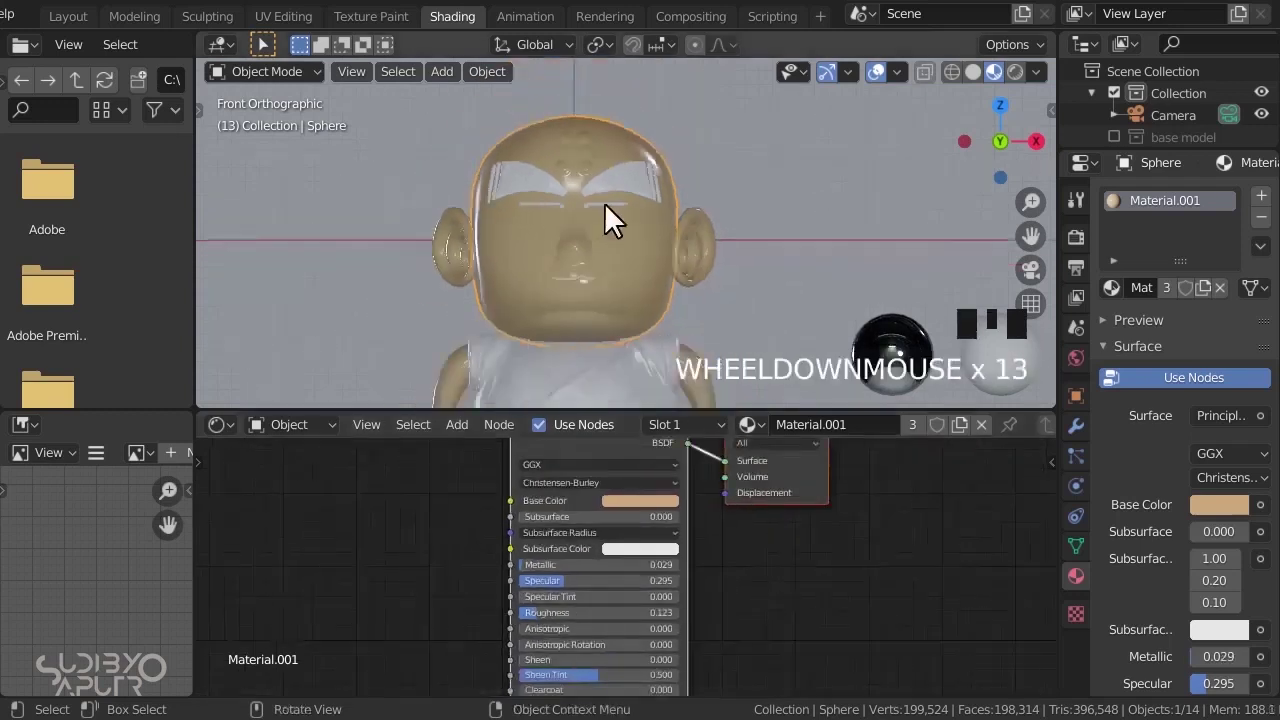
- Apply the skin material, Material.001, to the character's torso beneath the robe
{"action": "middle_click_drag", "start_coordinate": [604, 202], "coordinate": [623, 220], "text": "shift"}
{"action": "scroll", "coordinate": [655, 245], "scroll_direction": "up", "scroll_amount": 4}
{"action": "left_click", "coordinate": [625, 205]}
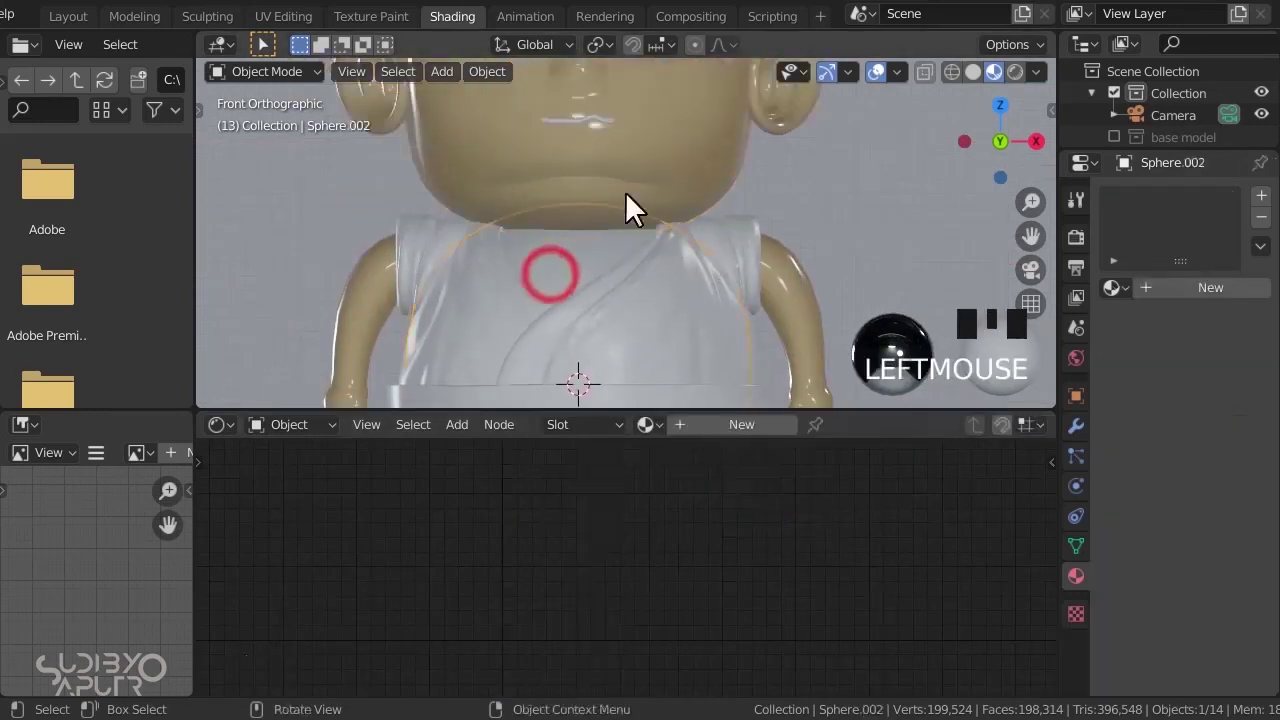
{"action": "left_click", "coordinate": [643, 154]}
{"action": "left_click_drag", "start_coordinate": [1113, 288], "coordinate": [572, 264]}
{"action": "scroll", "coordinate": [600, 300], "scroll_direction": "down", "scroll_amount": 5}
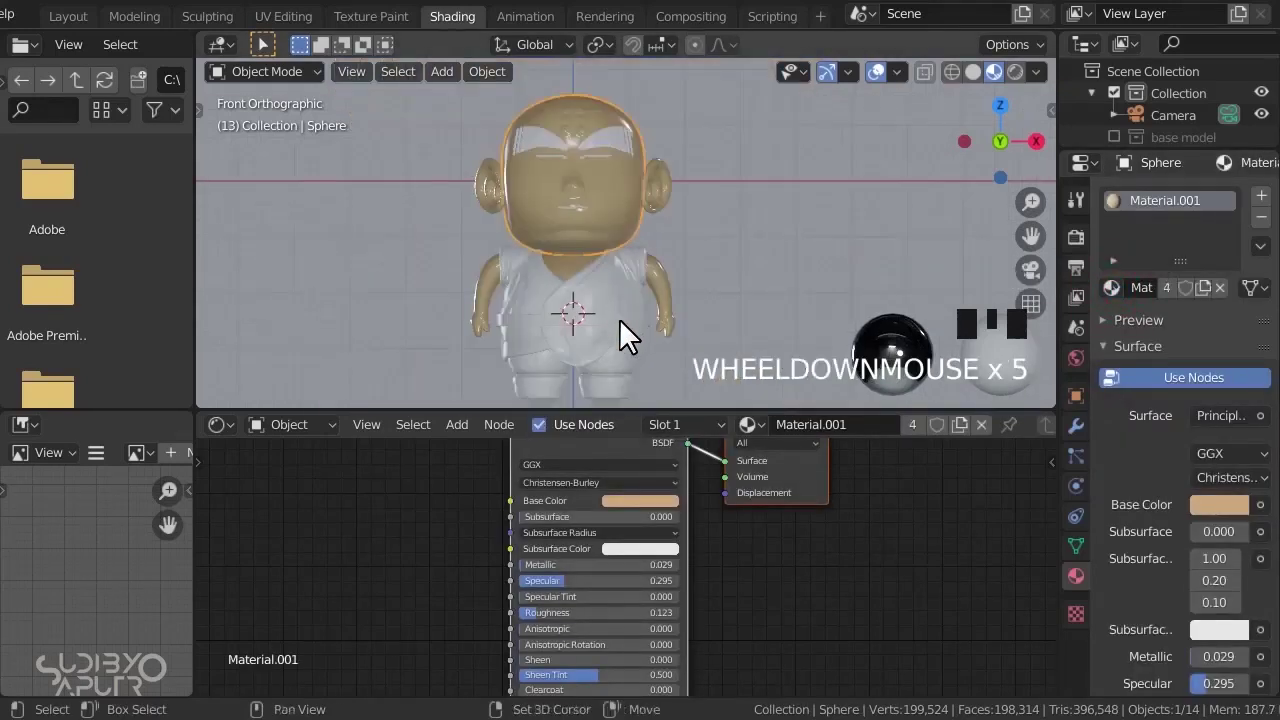
- Give the eyebrows a new material, Material.002, with a black base colour
{"action": "scroll", "coordinate": [630, 250], "scroll_direction": "up", "scroll_amount": 5}
{"action": "middle_click_drag", "start_coordinate": [633, 224], "coordinate": [665, 207], "text": "shift"}
{"action": "middle_click_drag", "start_coordinate": [588, 232], "coordinate": [616, 200], "text": "shift"}
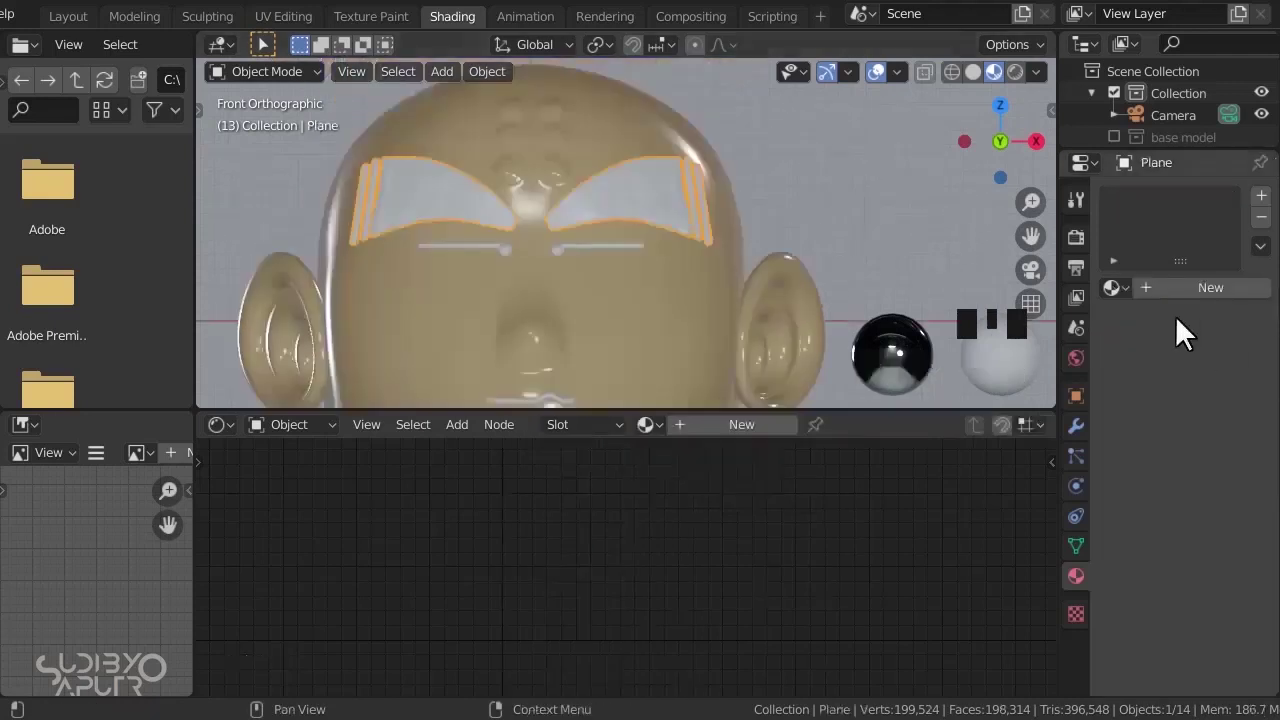
{"action": "left_click", "coordinate": [1211, 287]}
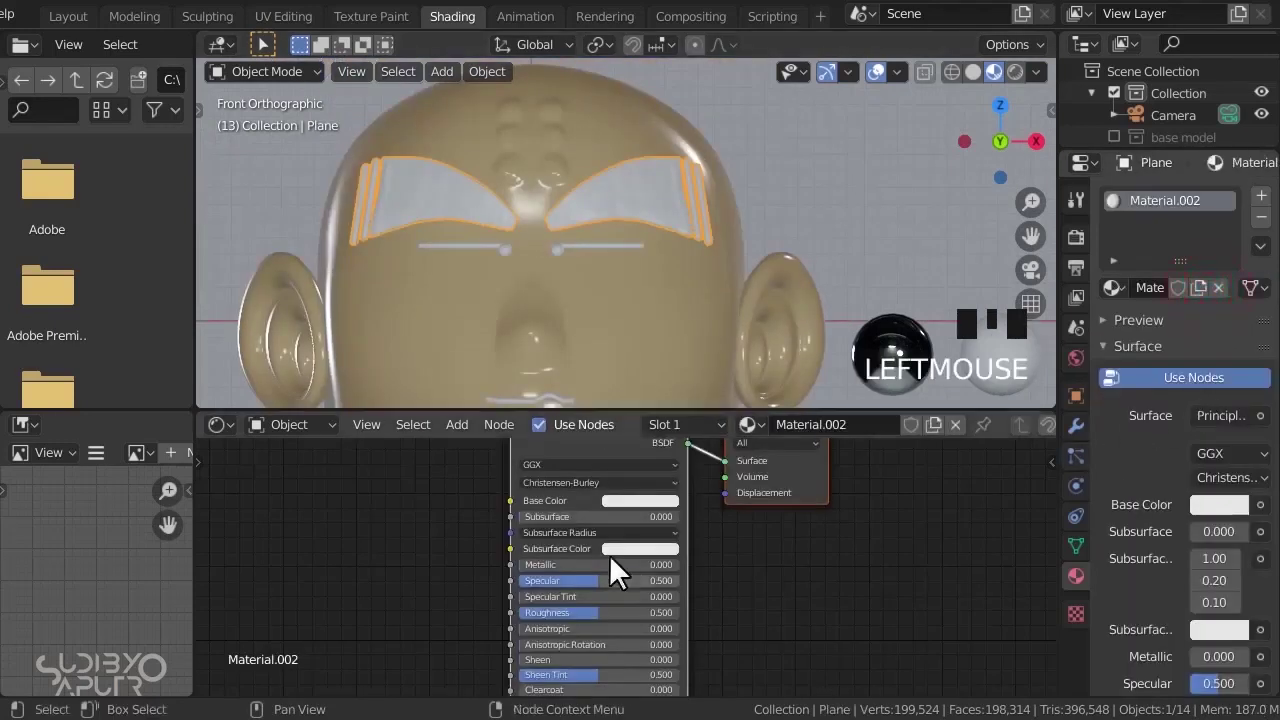
{"action": "scroll", "coordinate": [580, 500], "scroll_direction": "up", "scroll_amount": 2}
{"action": "left_click", "coordinate": [725, 528]}
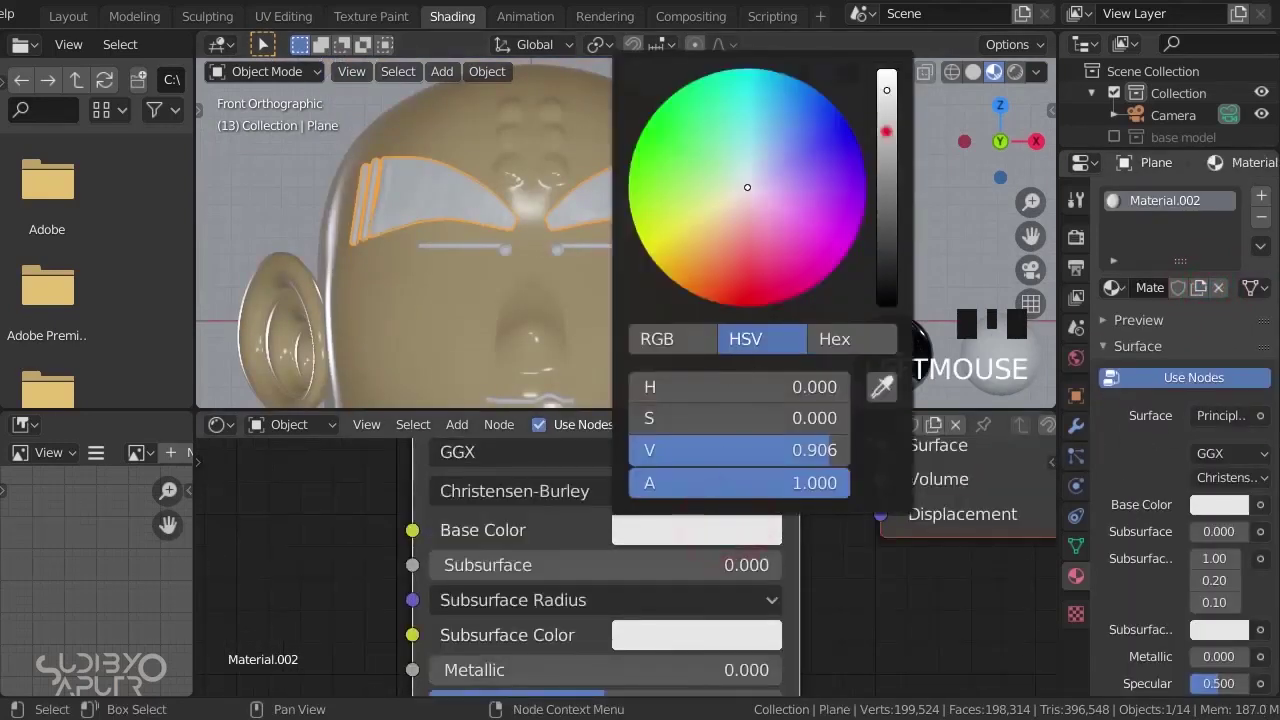
{"action": "left_click_drag", "start_coordinate": [887, 130], "coordinate": [887, 303]}
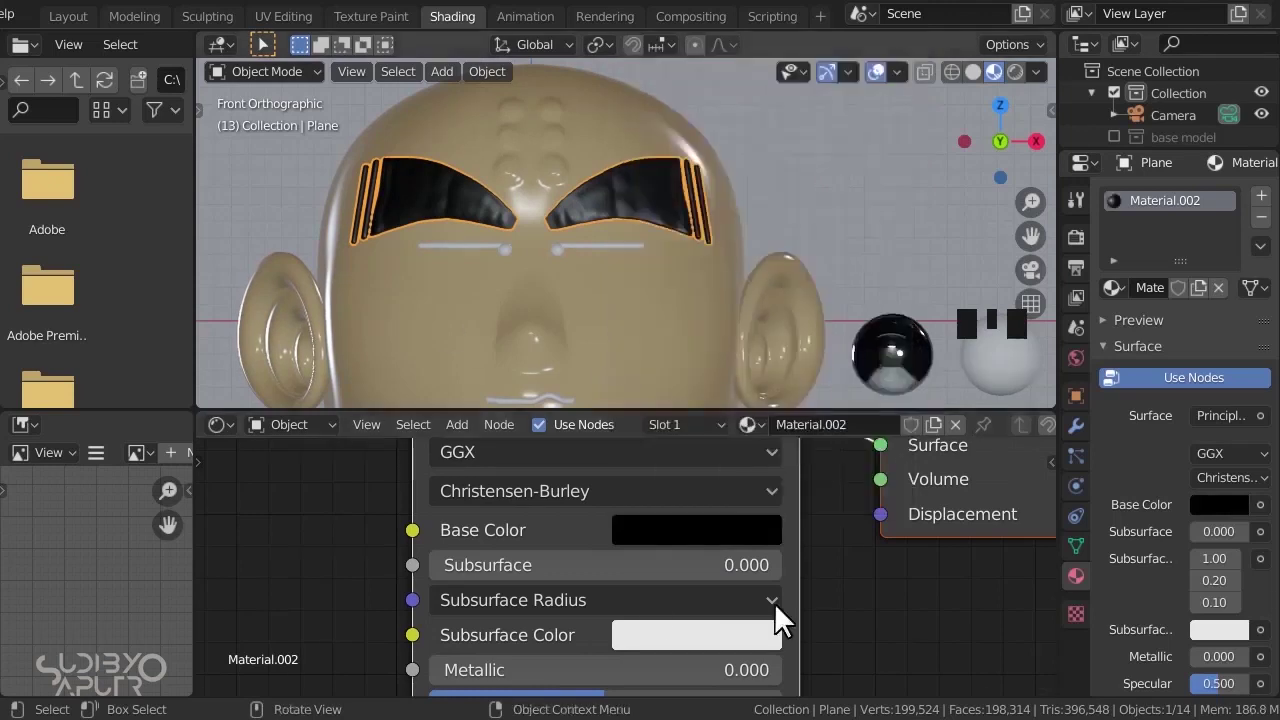
- Make the black eyebrow material glossy with Metallic 0.078, Specular 0.270 and Roughness 0.057
{"action": "middle_click_drag", "start_coordinate": [481, 664], "coordinate": [455, 571]}
{"action": "left_click_drag", "start_coordinate": [455, 574], "coordinate": [471, 577]}
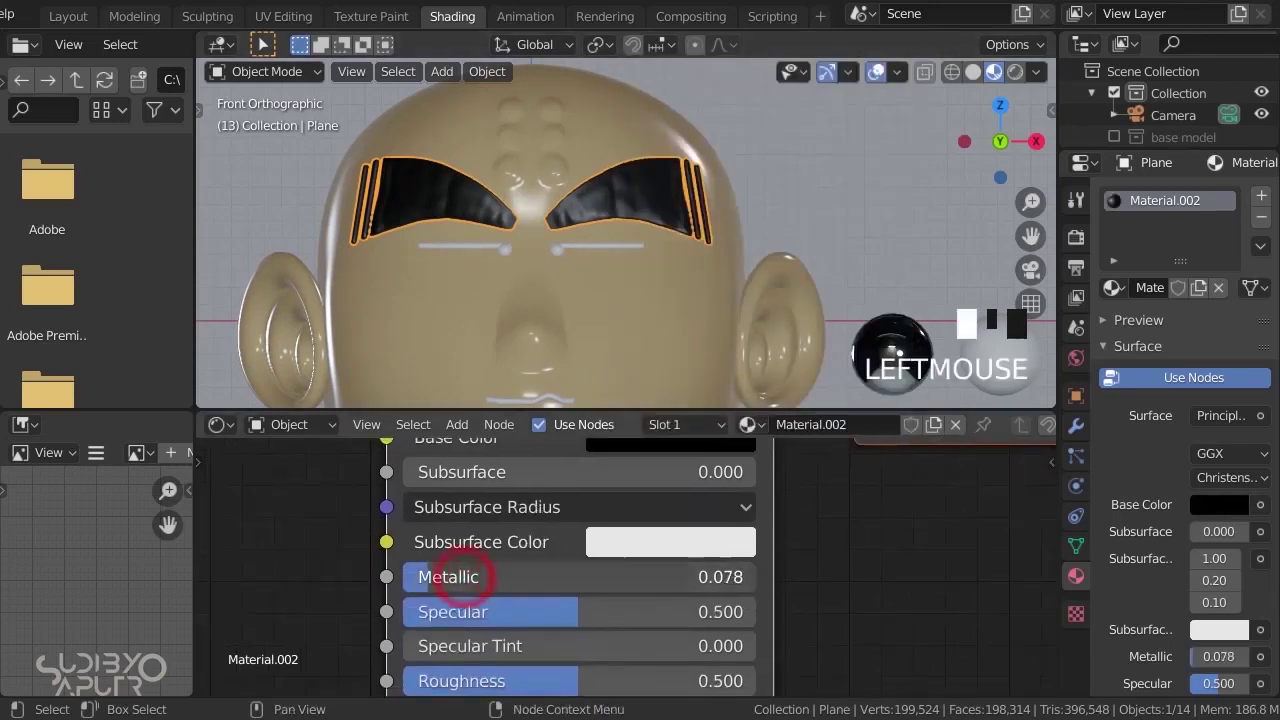
{"action": "left_click_drag", "start_coordinate": [528, 612], "coordinate": [548, 675]}
{"action": "middle_click_drag", "start_coordinate": [548, 675], "coordinate": [557, 620]}
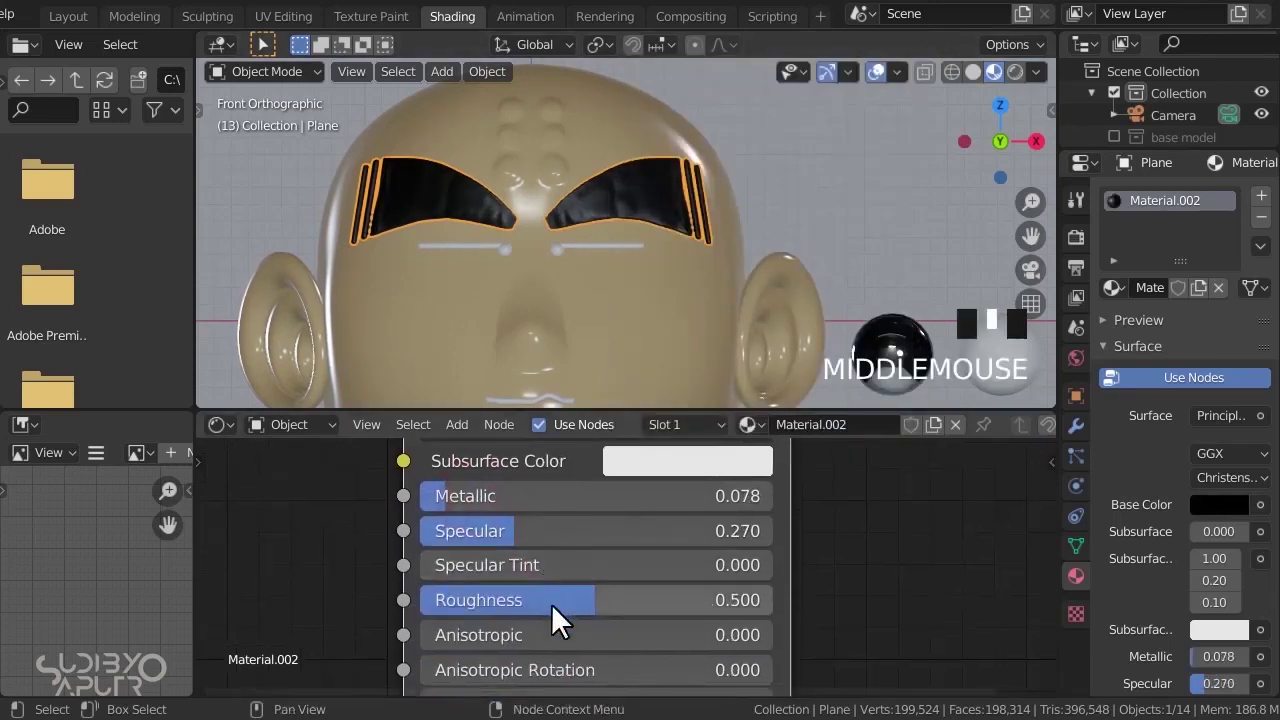
{"action": "left_click_drag", "start_coordinate": [578, 600], "coordinate": [428, 600]}
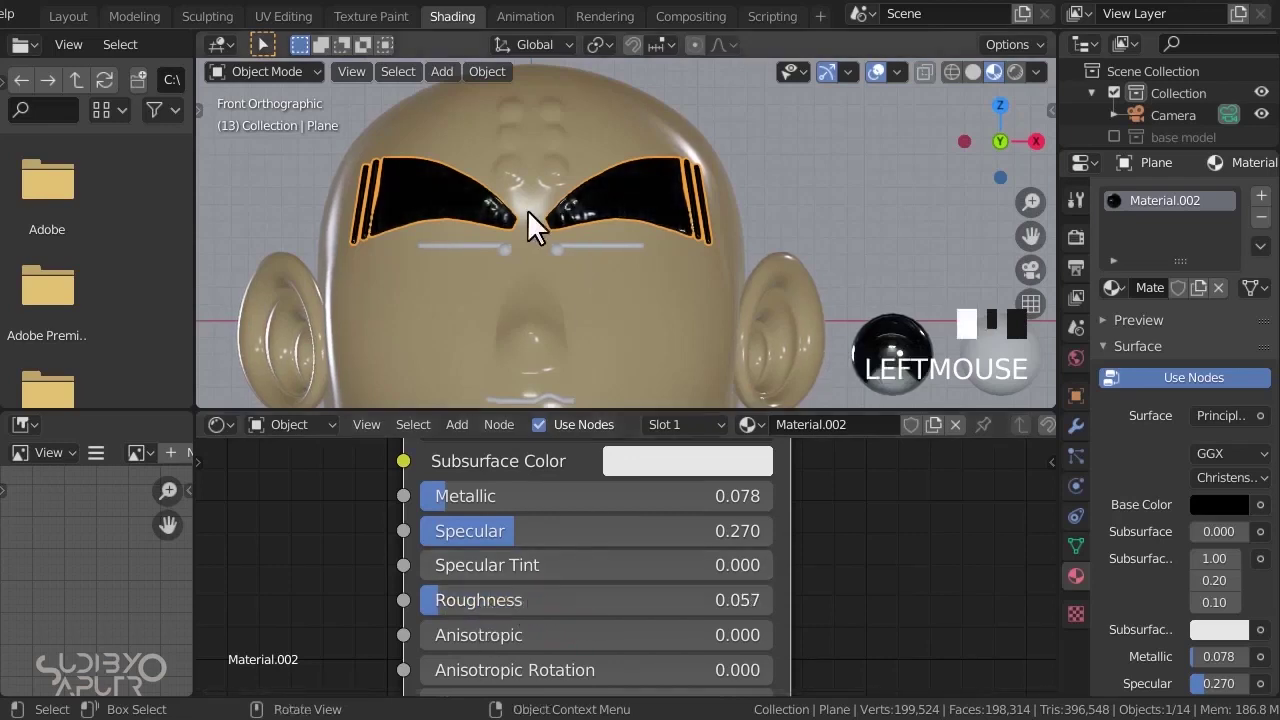
- Apply the eyebrows' black material, Material.002, to the eye lines, pupils and mouth
{"action": "middle_click_drag", "start_coordinate": [530, 212], "coordinate": [644, 239]}
{"action": "scroll", "coordinate": [580, 263], "scroll_direction": "up", "scroll_amount": 4}
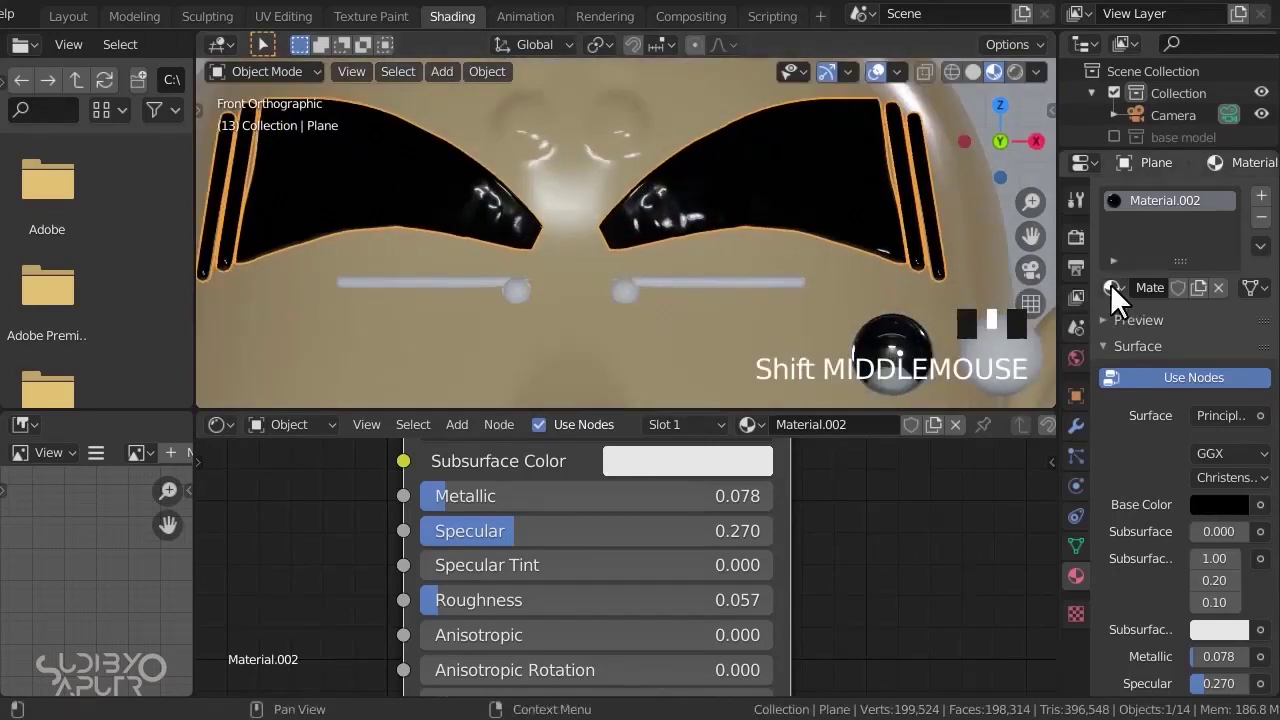
{"action": "left_click_drag", "start_coordinate": [1110, 283], "coordinate": [619, 288]}
{"action": "scroll", "coordinate": [595, 240], "scroll_direction": "down", "scroll_amount": 5}
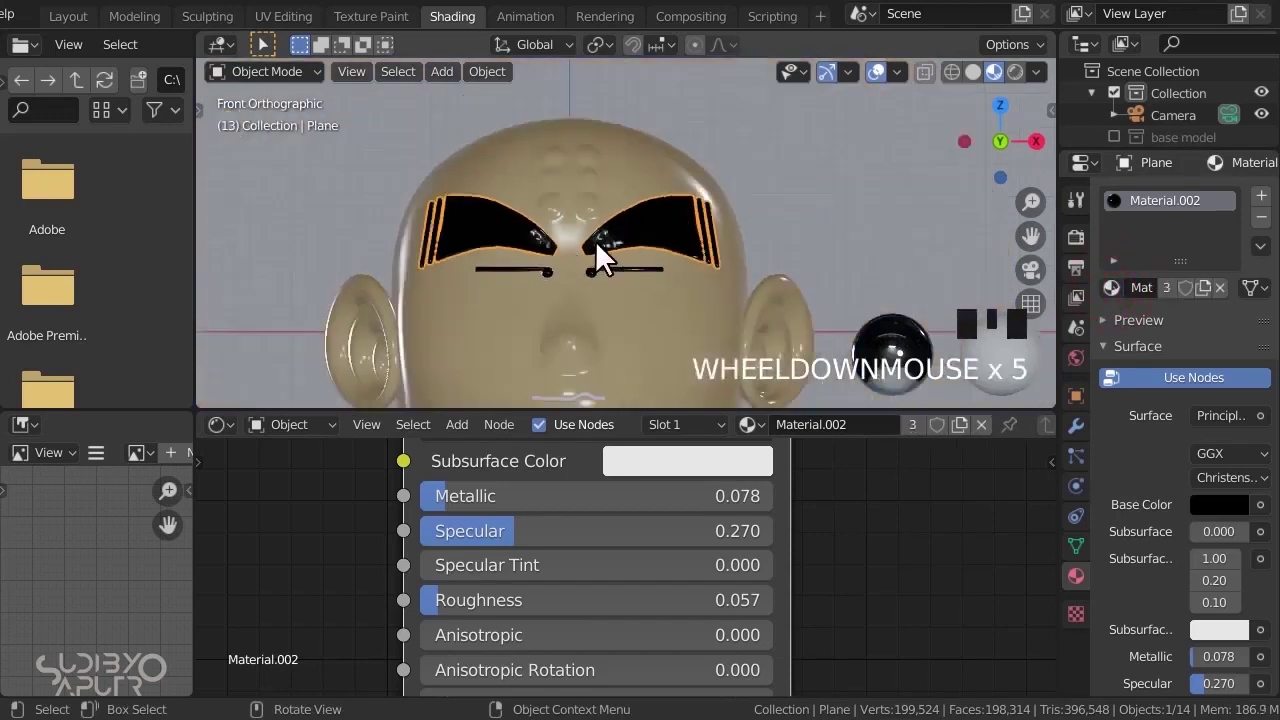
{"action": "middle_click_drag", "start_coordinate": [626, 290], "coordinate": [646, 206], "text": "shift"}
{"action": "scroll", "coordinate": [650, 210], "scroll_direction": "up", "scroll_amount": 5}
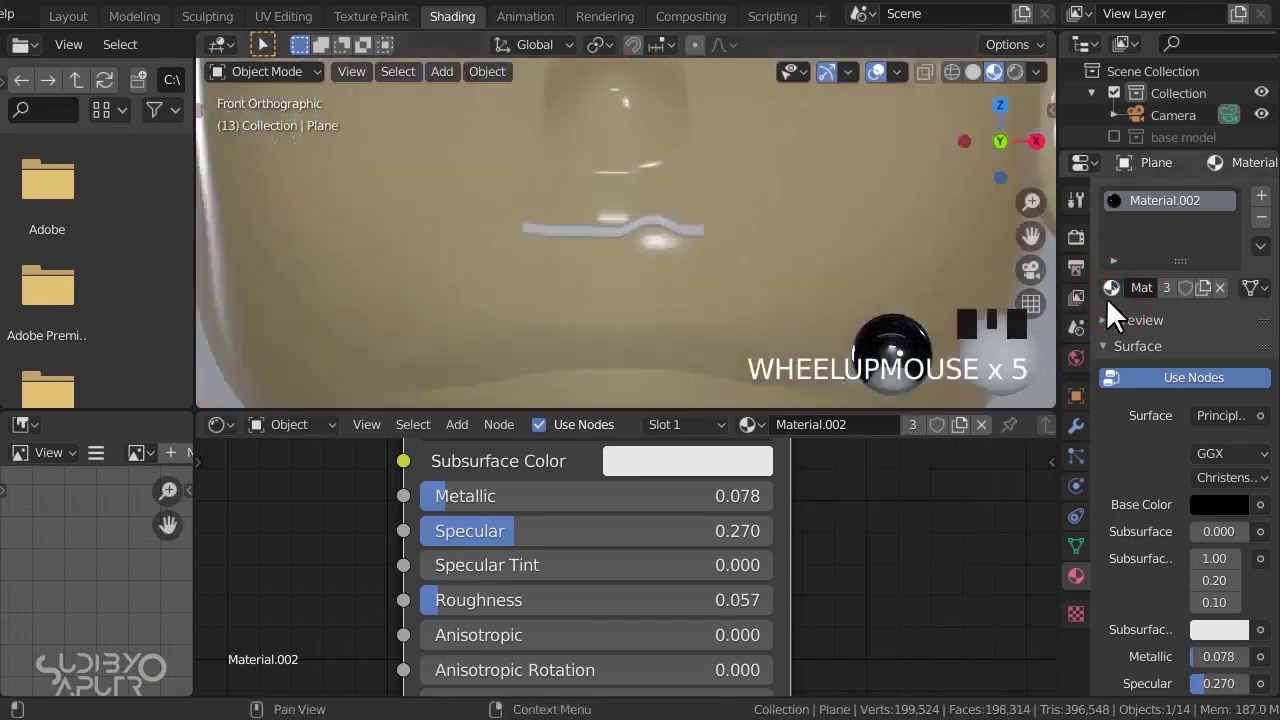
{"action": "left_click_drag", "start_coordinate": [1111, 287], "coordinate": [648, 218]}
{"action": "scroll", "coordinate": [684, 200], "scroll_direction": "down", "scroll_amount": 7}
- Give the wrapped robe a new material, Material.003, with a golden-yellow base colour of H 0.125, S 0.754, V 0.821
{"action": "middle_click_drag", "start_coordinate": [686, 206], "coordinate": [611, 202], "text": "shift"}
{"action": "left_click", "coordinate": [611, 199]}
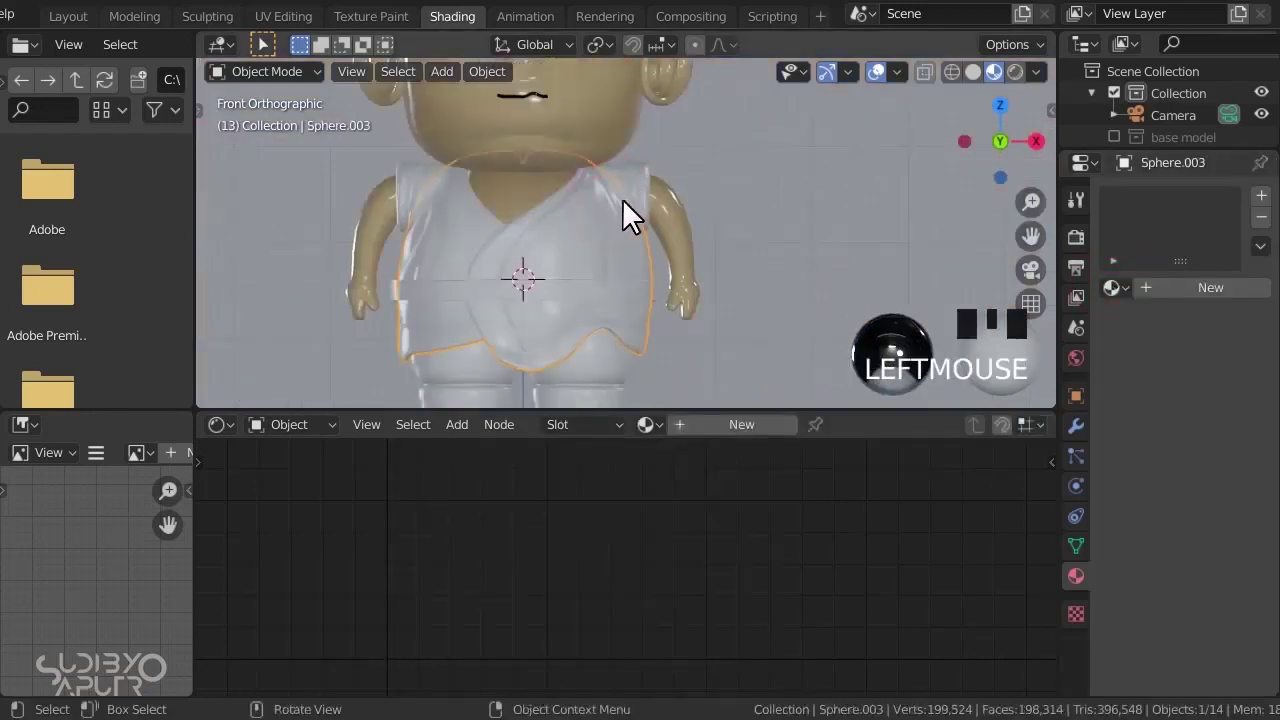
{"action": "left_click", "coordinate": [1211, 286]}
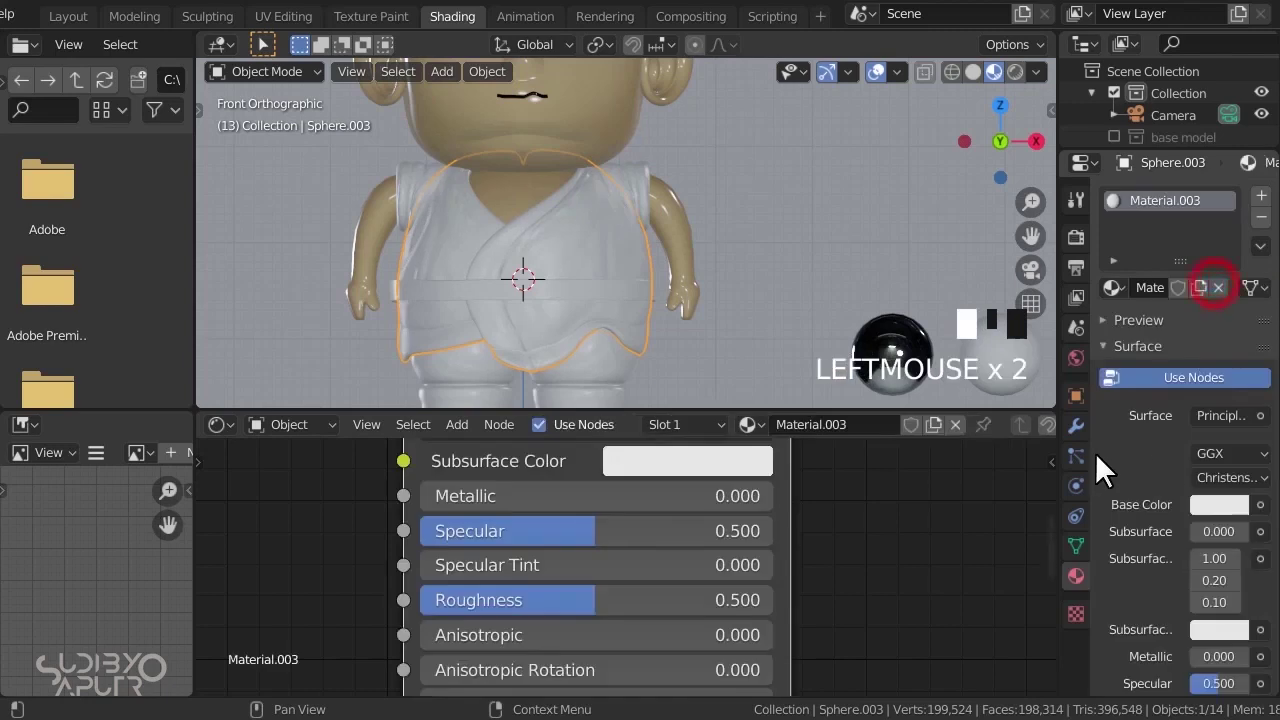
{"action": "middle_click_drag", "start_coordinate": [621, 602], "coordinate": [544, 523]}
{"action": "scroll", "coordinate": [544, 523], "scroll_direction": "down", "scroll_amount": 3}
{"action": "scroll", "coordinate": [556, 525], "scroll_direction": "up", "scroll_amount": 3}
{"action": "left_click", "coordinate": [568, 527]}
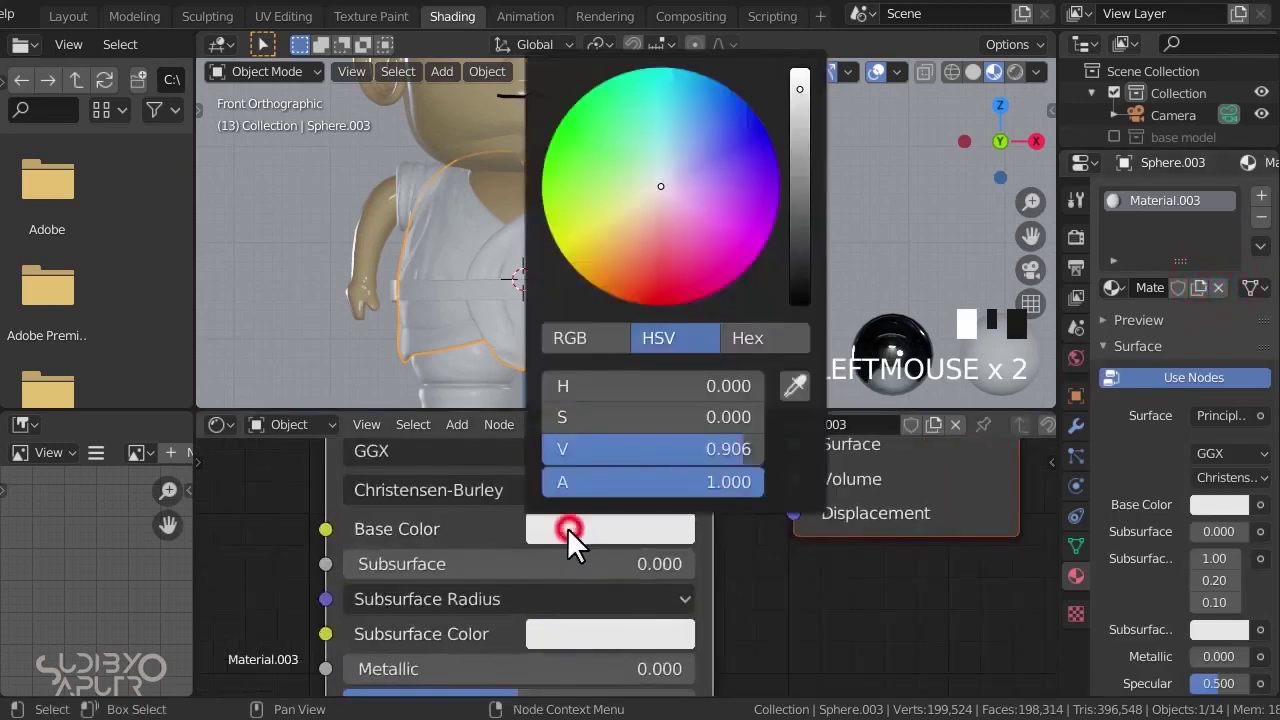
{"action": "left_click_drag", "start_coordinate": [636, 192], "coordinate": [597, 250]}
{"action": "left_click", "coordinate": [800, 94]}
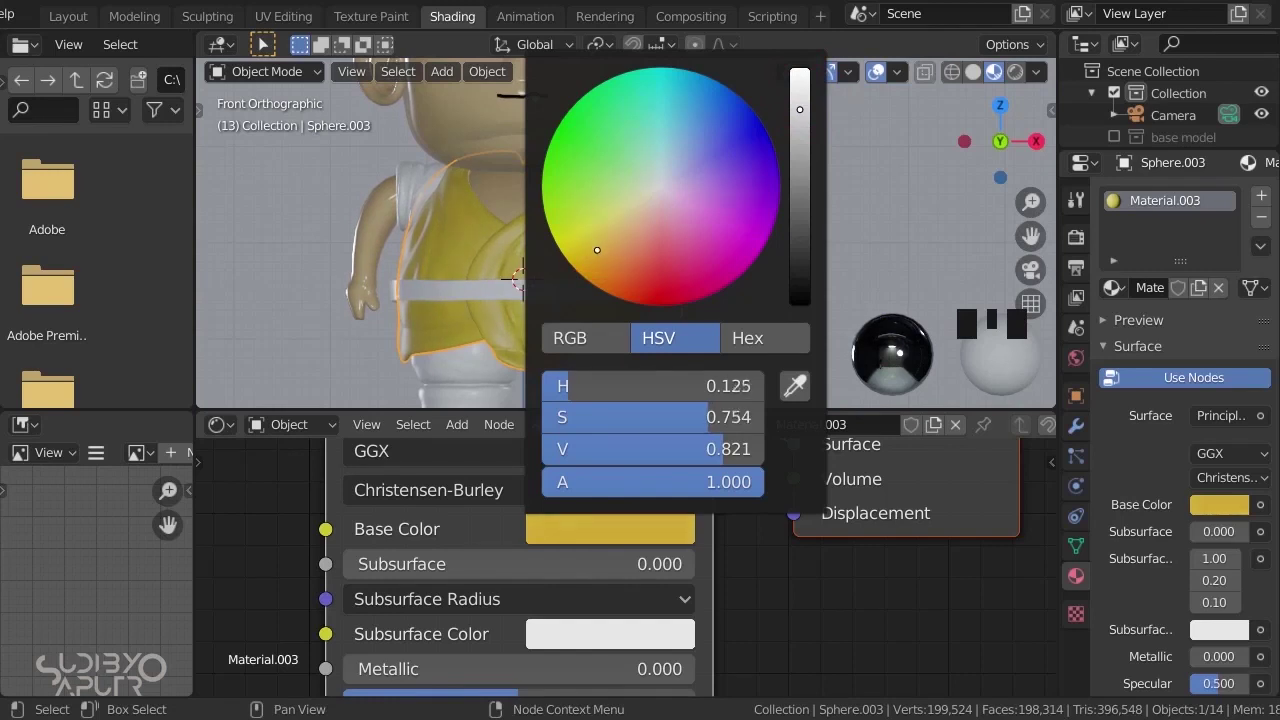
- Set the yellow robe material's Metallic to 0.057, Specular to 0.320 and Roughness to 0.029
{"action": "middle_click_drag", "start_coordinate": [505, 230], "coordinate": [498, 265], "text": "shift"}
{"action": "middle_click_drag", "start_coordinate": [415, 652], "coordinate": [412, 549]}
{"action": "mouse_move", "coordinate": [408, 560]}
{"action": "left_mouse_down"}
{"action": "mouse_move", "coordinate": [427, 562]}
{"action": "mouse_move", "coordinate": [411, 562]}
{"action": "left_mouse_up"}
{"action": "left_click_drag", "start_coordinate": [452, 603], "coordinate": [455, 598]}
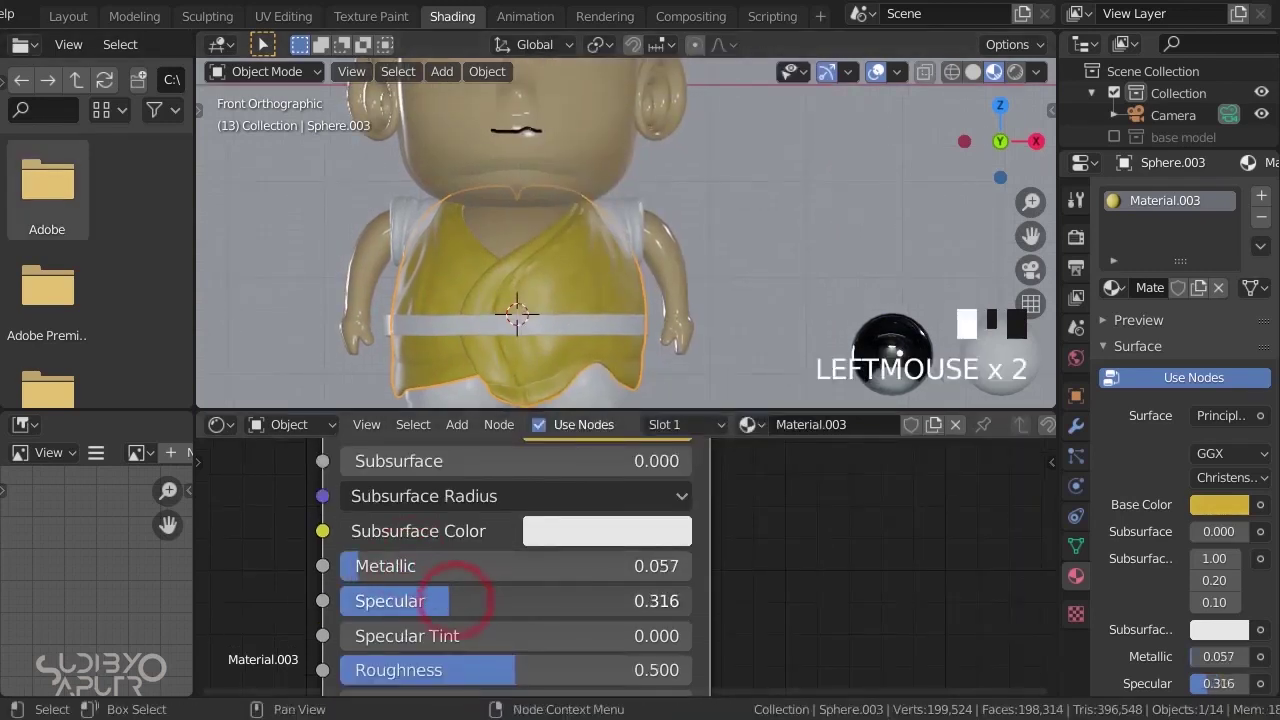
{"action": "left_click_drag", "start_coordinate": [491, 671], "coordinate": [487, 674]}
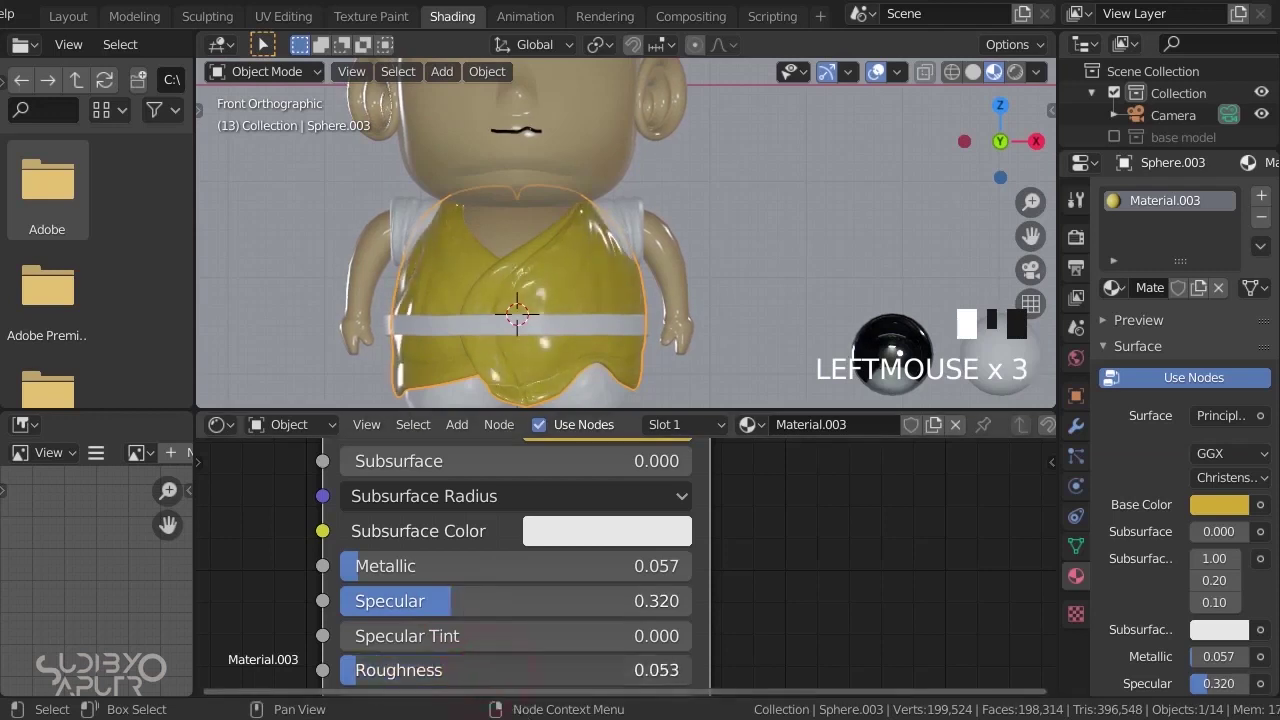
- Give the trousers a new material, Material.004, with an orange base colour of H 0.066, S 0.784, V 0.821
{"action": "scroll", "coordinate": [574, 208], "scroll_direction": "down", "scroll_amount": 2}
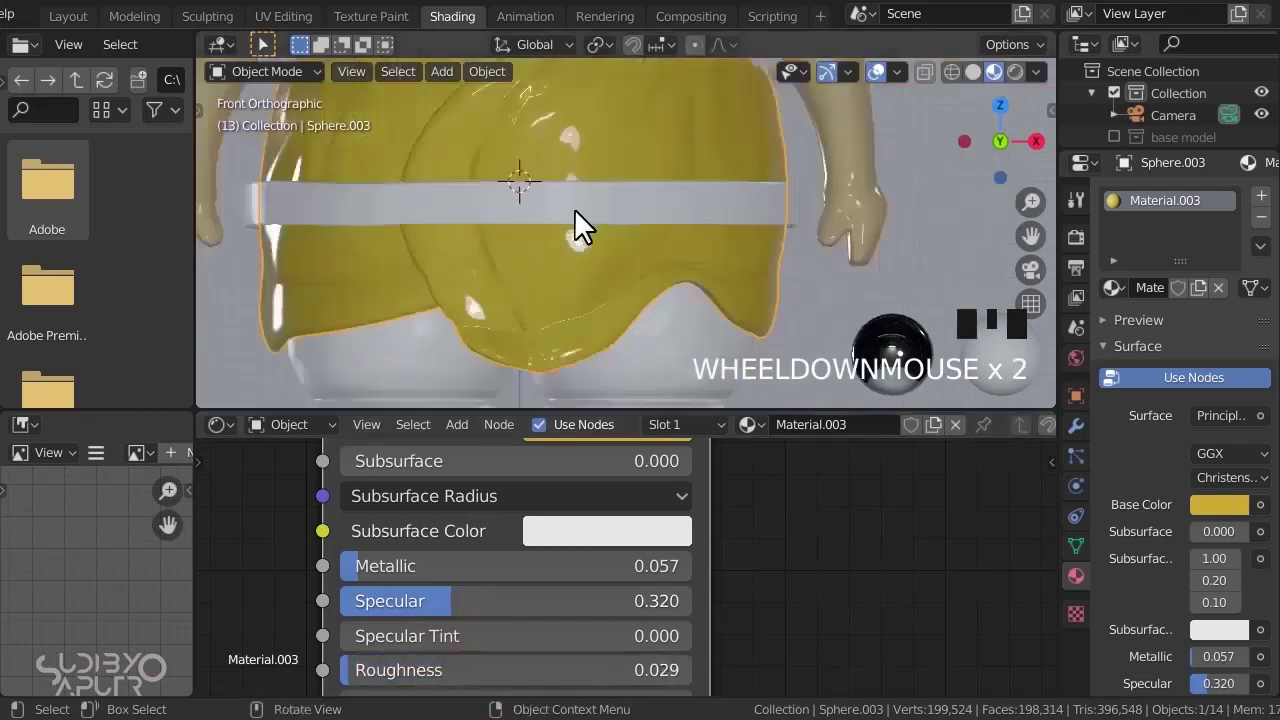
{"action": "mouse_move", "coordinate": [574, 208]}
{"action": "middle_mouse_down", "text": "shift"}
{"action": "mouse_move", "coordinate": [570, 156]}
{"action": "mouse_move", "coordinate": [580, 190]}
{"action": "middle_mouse_up", "text": "shift"}
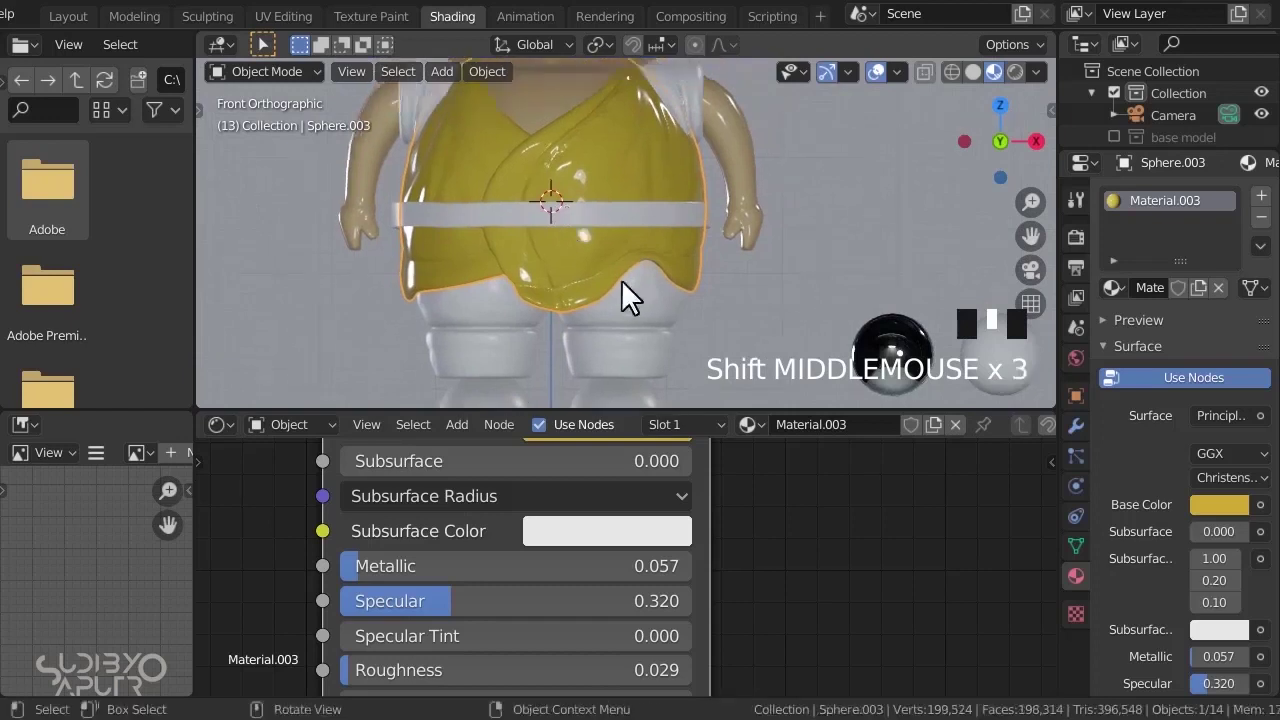
{"action": "left_click", "coordinate": [645, 291]}
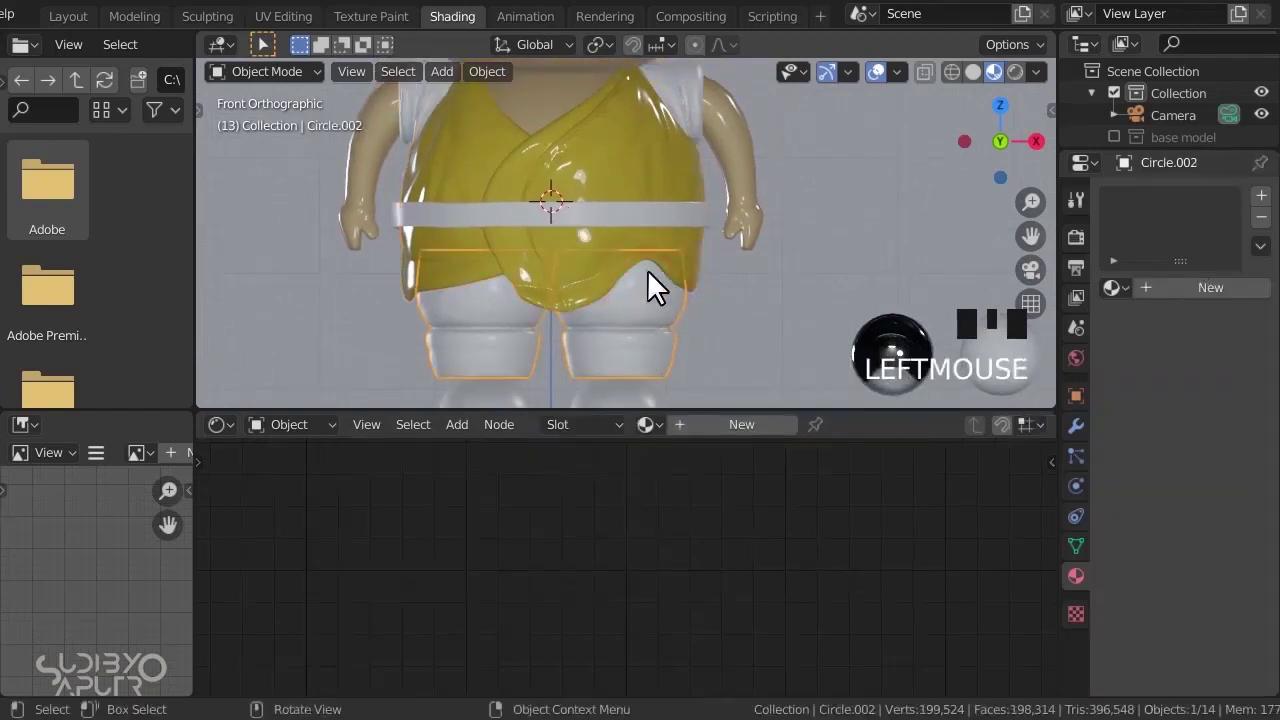
{"action": "left_click", "coordinate": [1218, 287]}
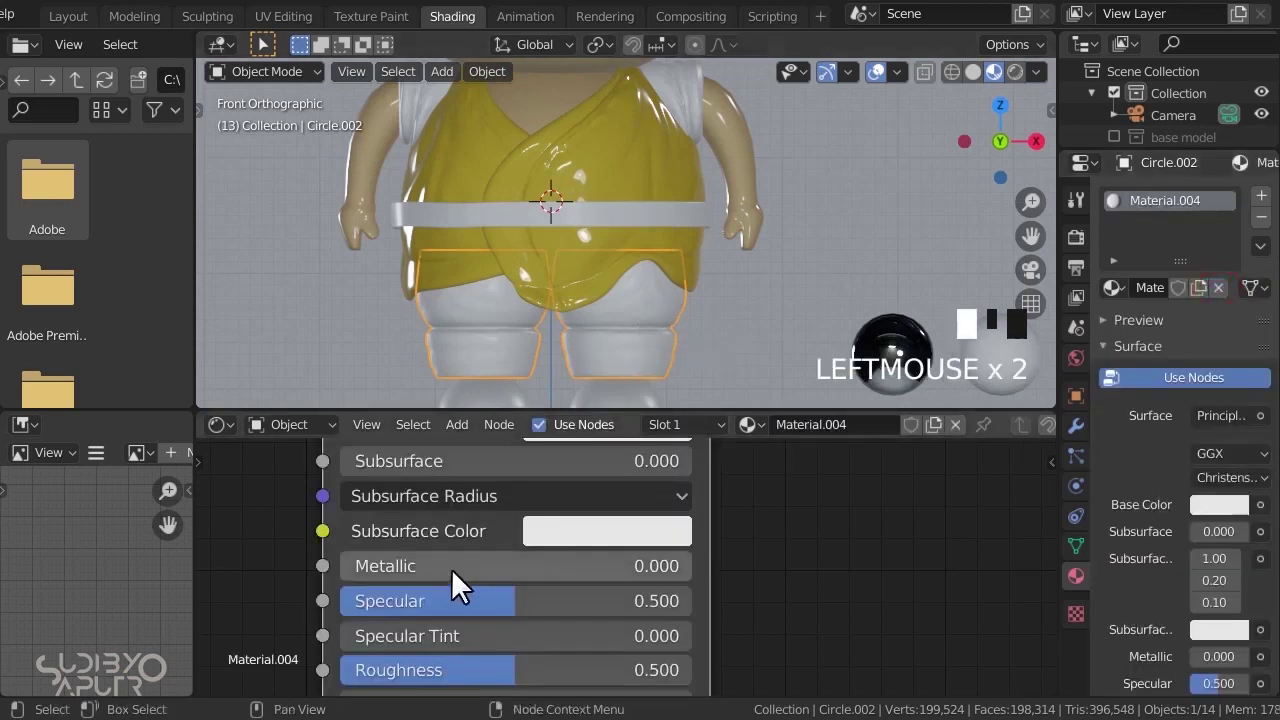
{"action": "left_click", "coordinate": [566, 532]}
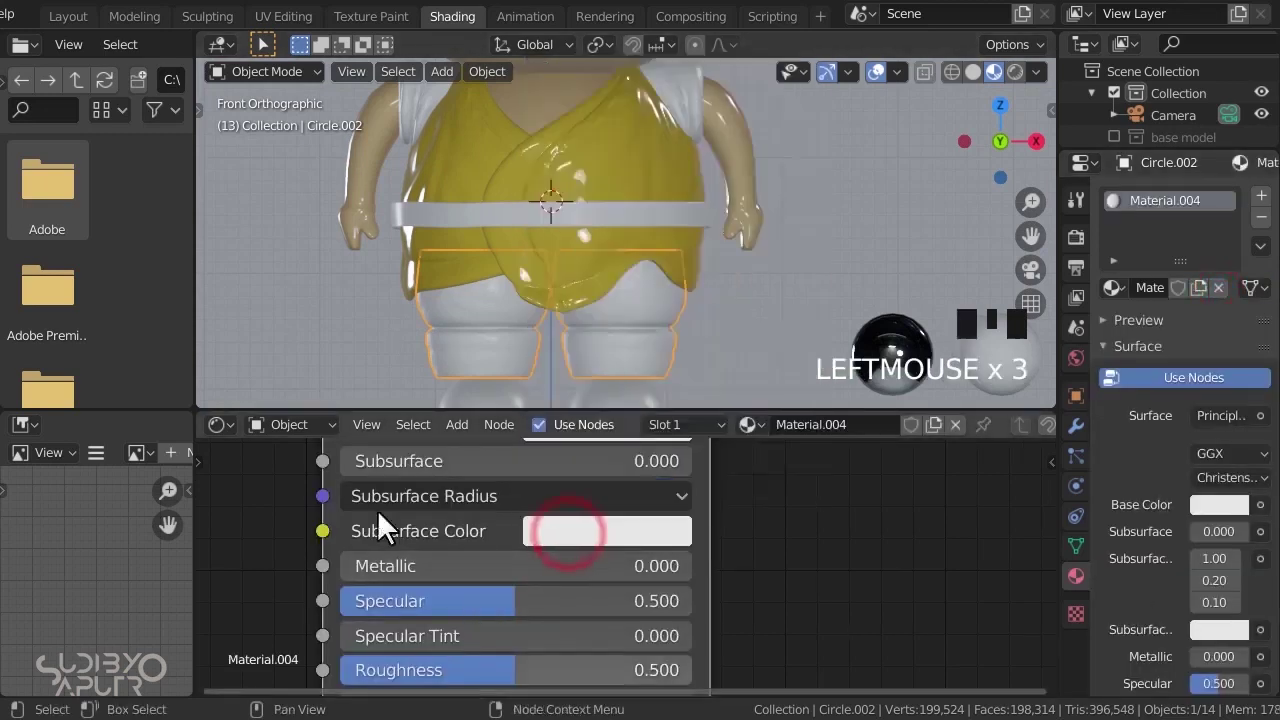
{"action": "middle_click_drag", "start_coordinate": [377, 509], "coordinate": [330, 629]}
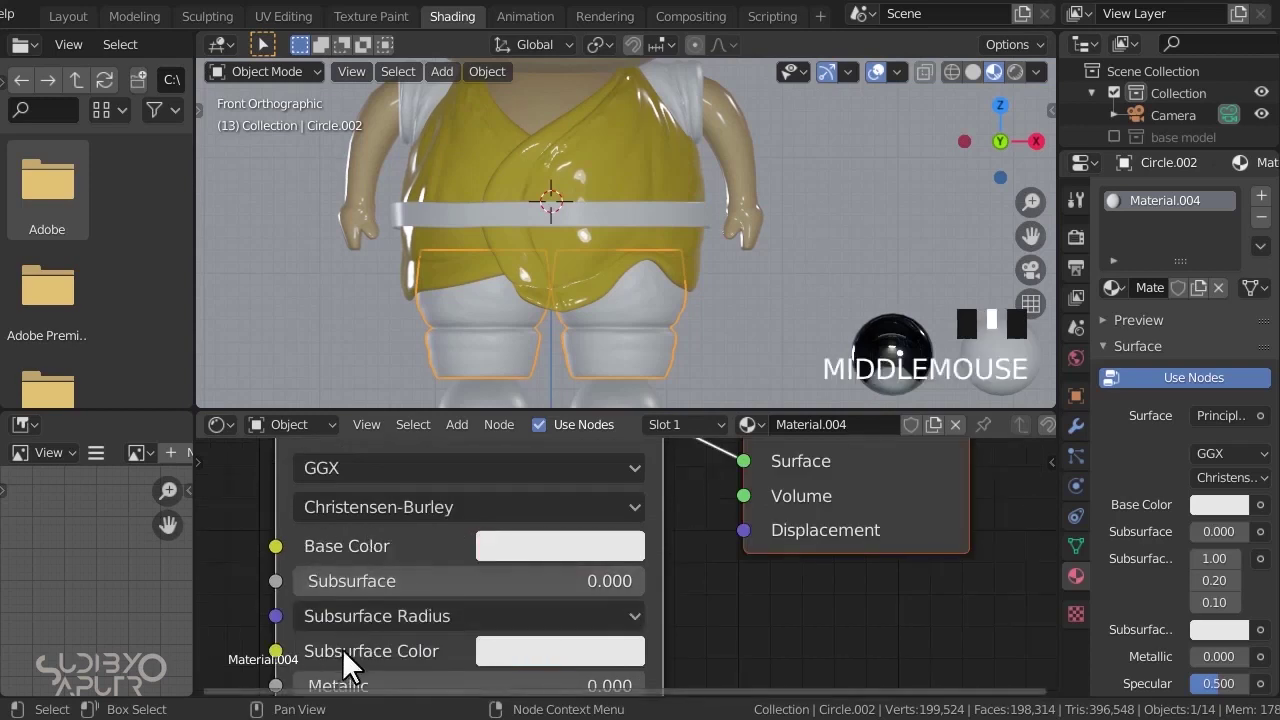
{"action": "left_click", "coordinate": [558, 548]}
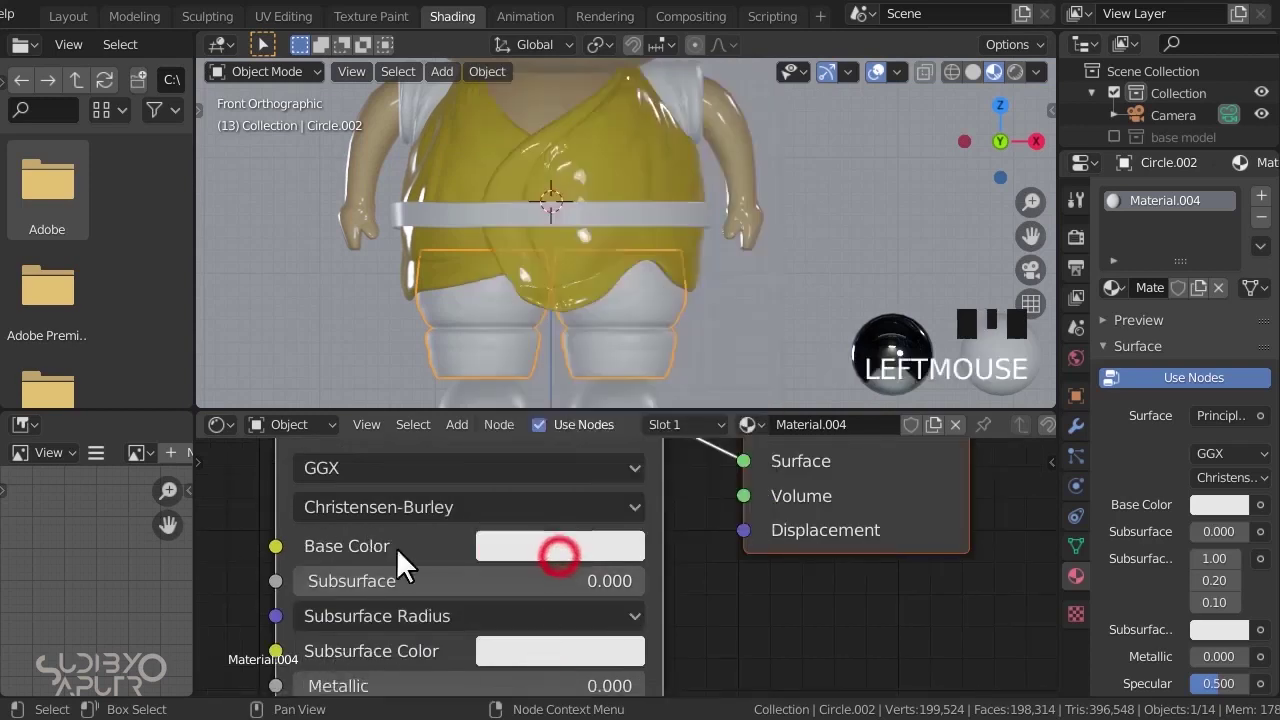
{"action": "left_click", "coordinate": [566, 546]}
{"action": "left_click_drag", "start_coordinate": [606, 224], "coordinate": [573, 289]}
{"action": "left_click_drag", "start_coordinate": [753, 150], "coordinate": [749, 119]}
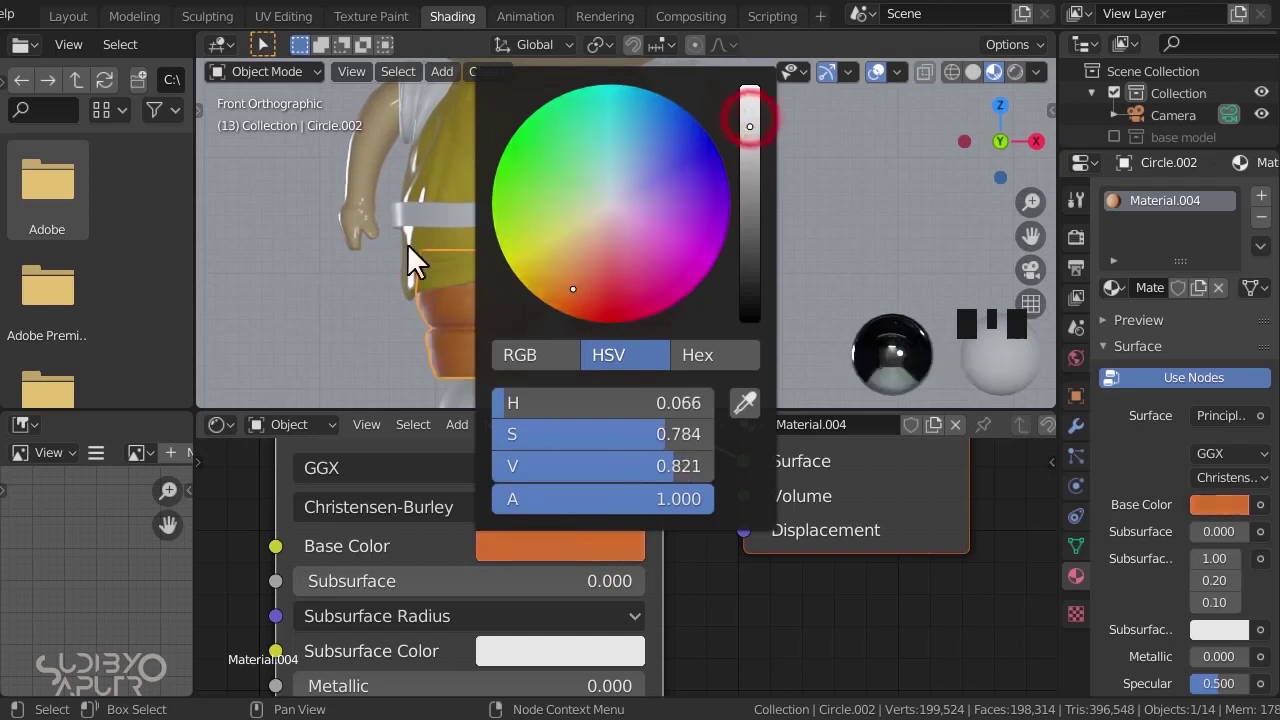
- Set the orange trouser material's Metallic to 0.061, Specular to 0.262 and Roughness to 0.119
{"action": "scroll", "coordinate": [400, 575], "scroll_direction": "down", "scroll_amount": 3, "text": "shift"}
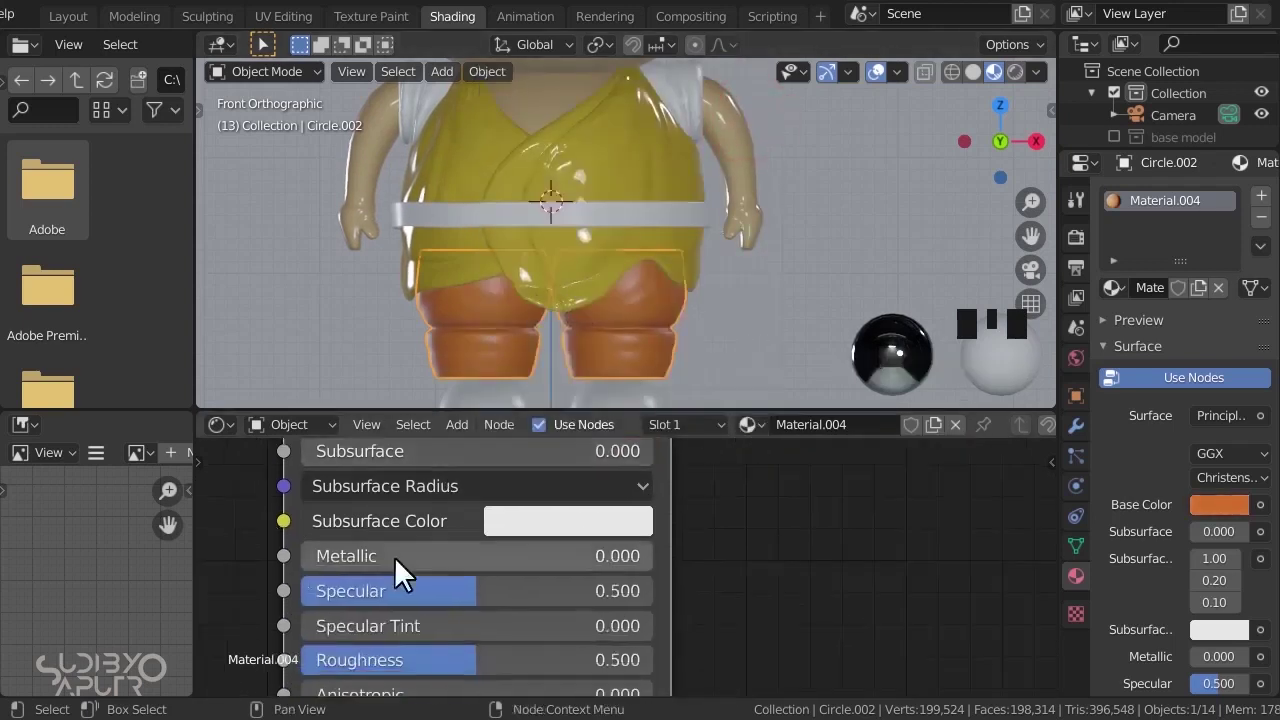
{"action": "left_click_drag", "start_coordinate": [395, 558], "coordinate": [330, 560]}
{"action": "left_click_drag", "start_coordinate": [400, 591], "coordinate": [391, 590]}
{"action": "left_click_drag", "start_coordinate": [432, 663], "coordinate": [343, 662]}
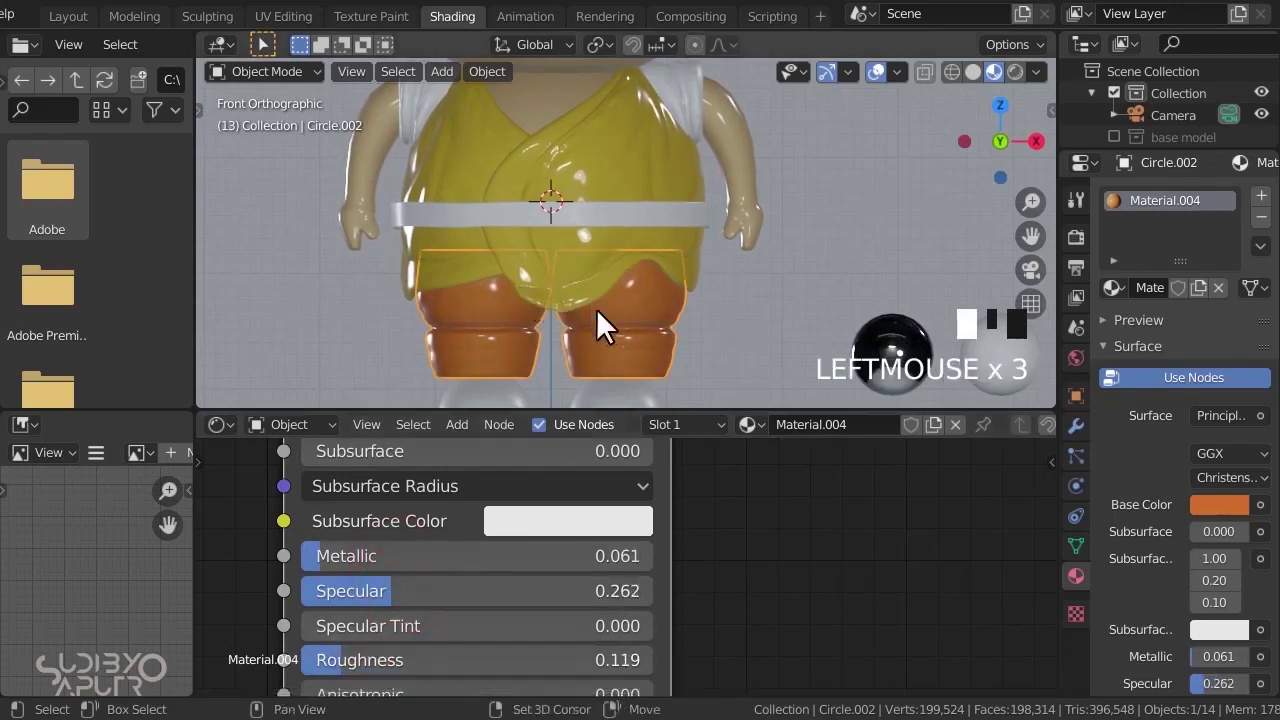
- Add a second material slot to the trousers and assign the lower cuff of the character's left leg to it
{"action": "scroll", "coordinate": [596, 308], "scroll_direction": "up", "scroll_amount": 4}
{"action": "middle_click_drag", "start_coordinate": [596, 308], "coordinate": [584, 206], "text": "shift"}
{"action": "left_click", "coordinate": [1261, 196]}
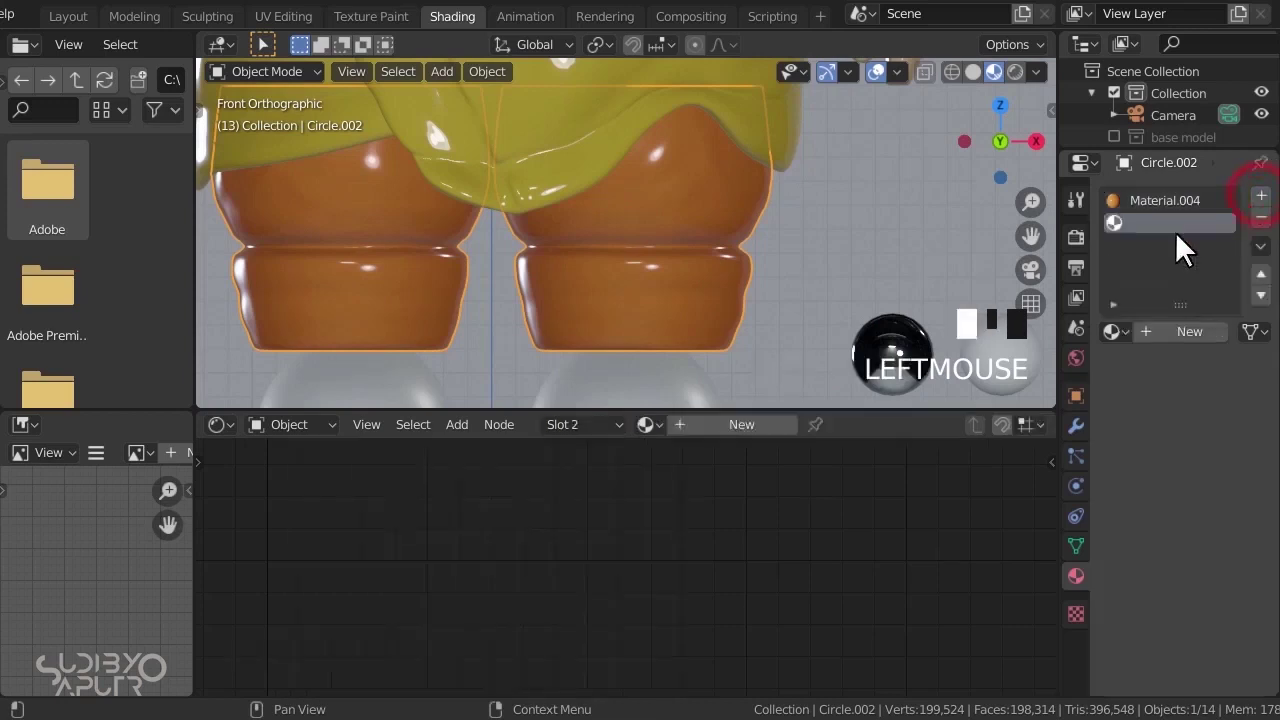
{"action": "key", "text": "Tab"}
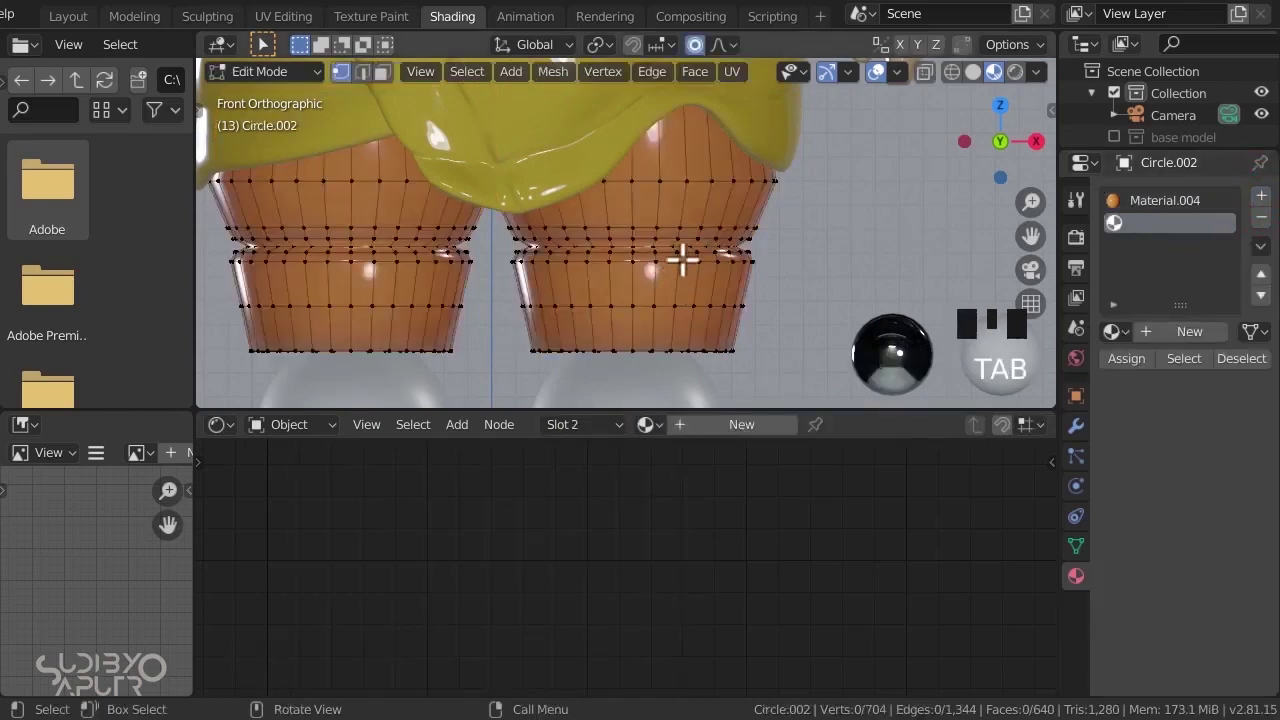
{"action": "scroll", "coordinate": [780, 252], "scroll_direction": "up", "scroll_amount": 2}
{"action": "key", "text": "z"}
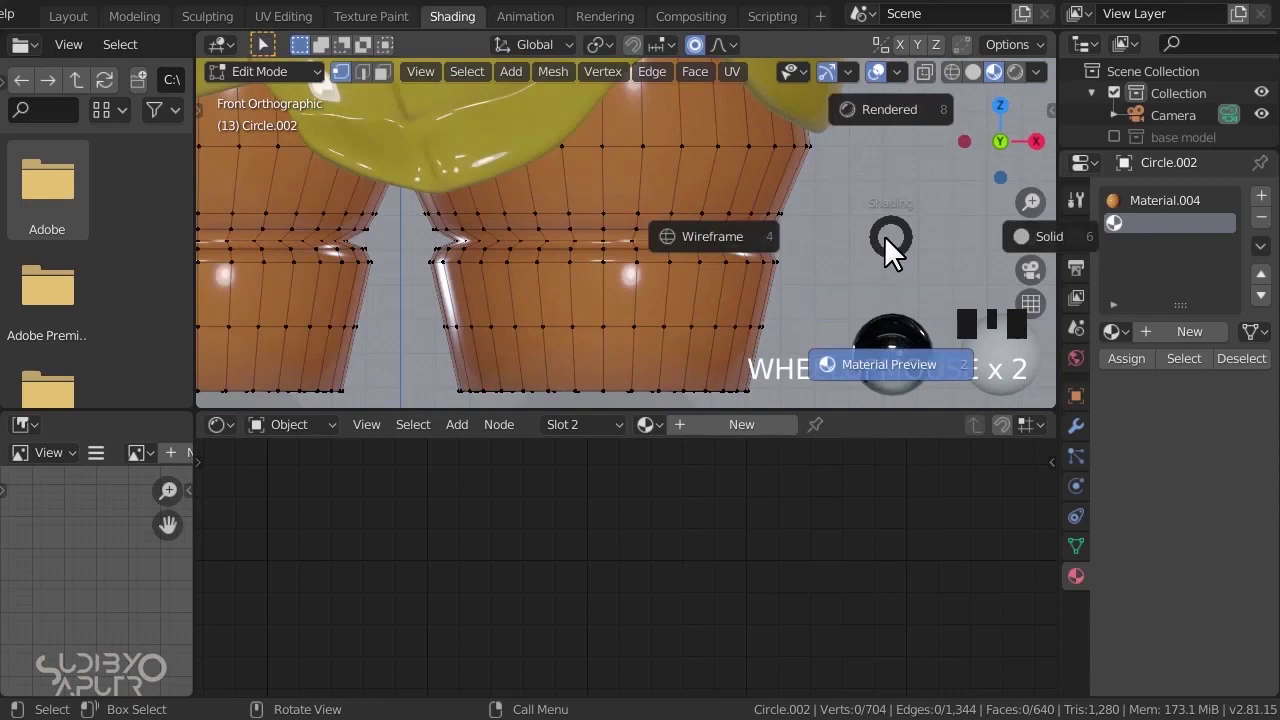
{"action": "left_click", "coordinate": [706, 254]}
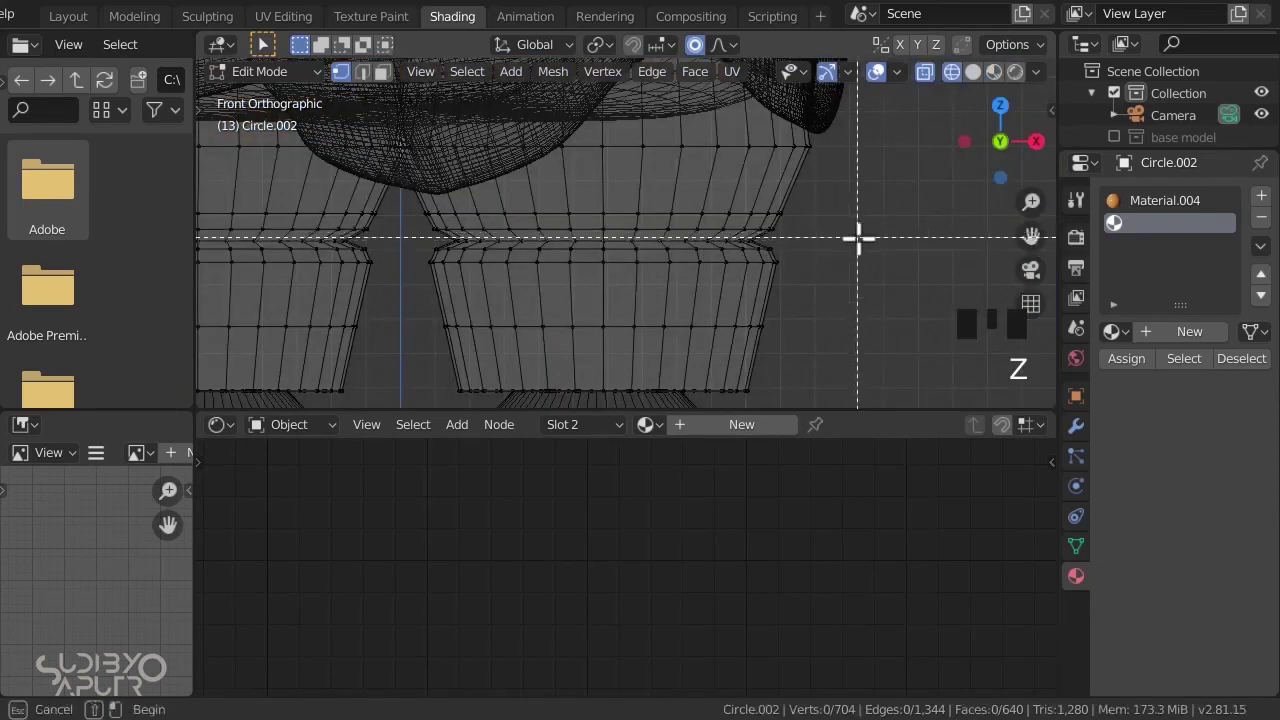
{"action": "left_click_drag", "start_coordinate": [859, 237], "coordinate": [409, 395]}
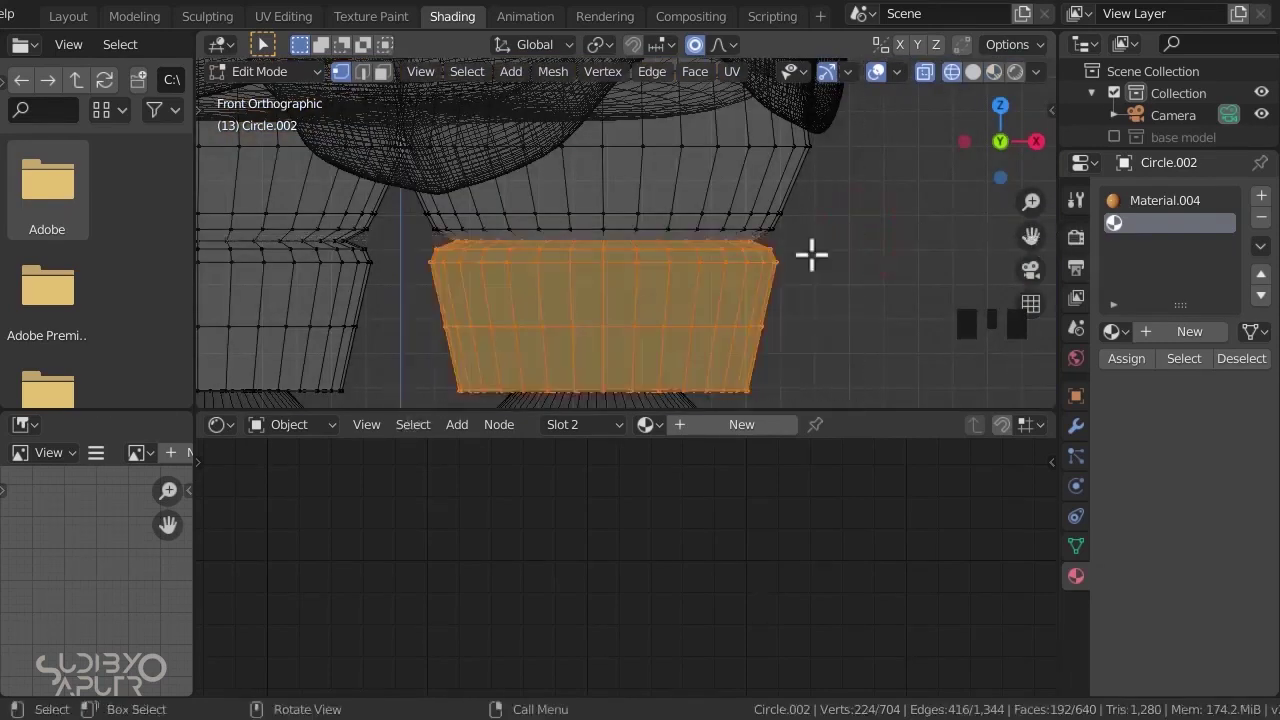
{"action": "left_click", "coordinate": [1127, 357]}
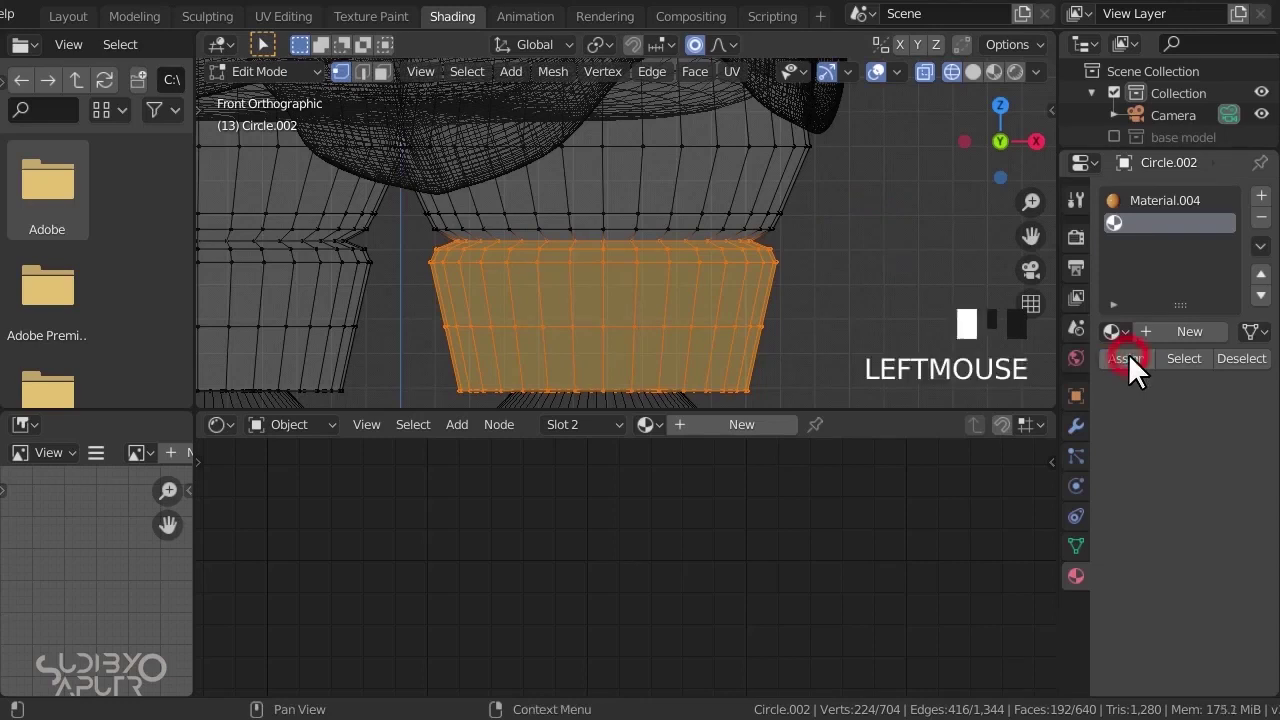
{"action": "key", "text": "z"}
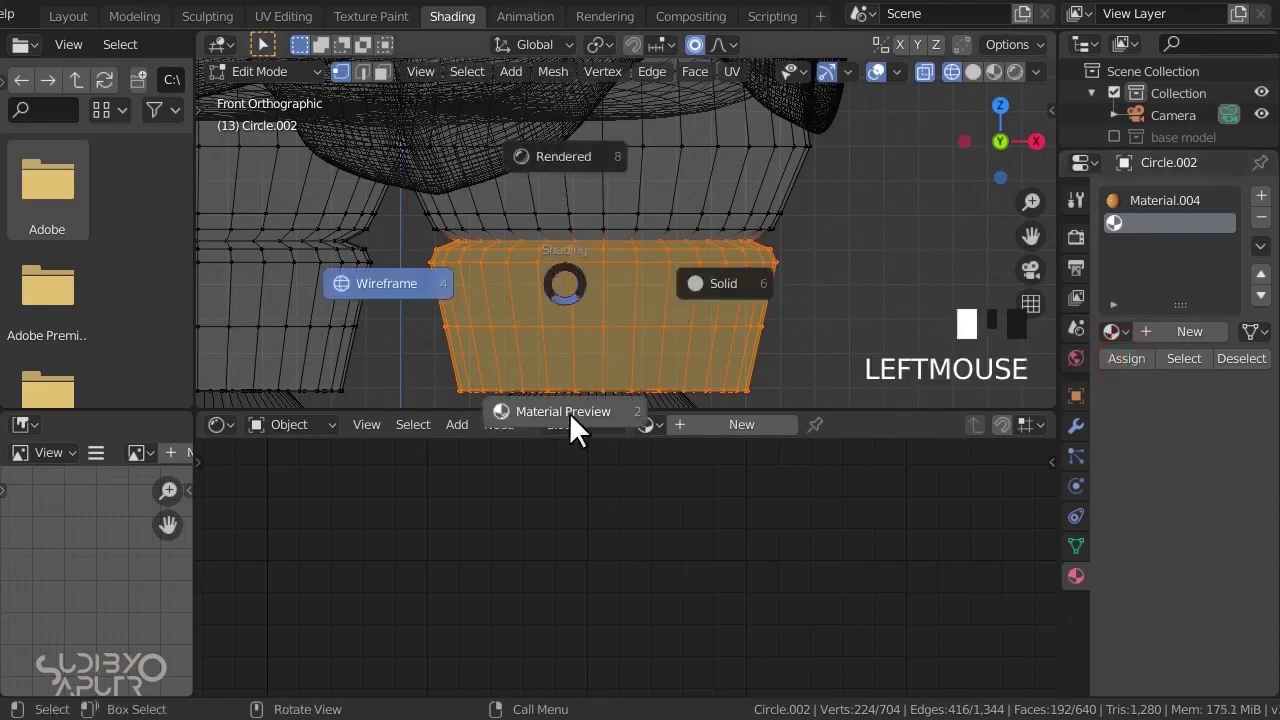
{"action": "scroll", "coordinate": [531, 289], "scroll_direction": "down", "scroll_amount": 3}
{"action": "scroll", "coordinate": [560, 262], "scroll_direction": "up", "scroll_amount": 1}
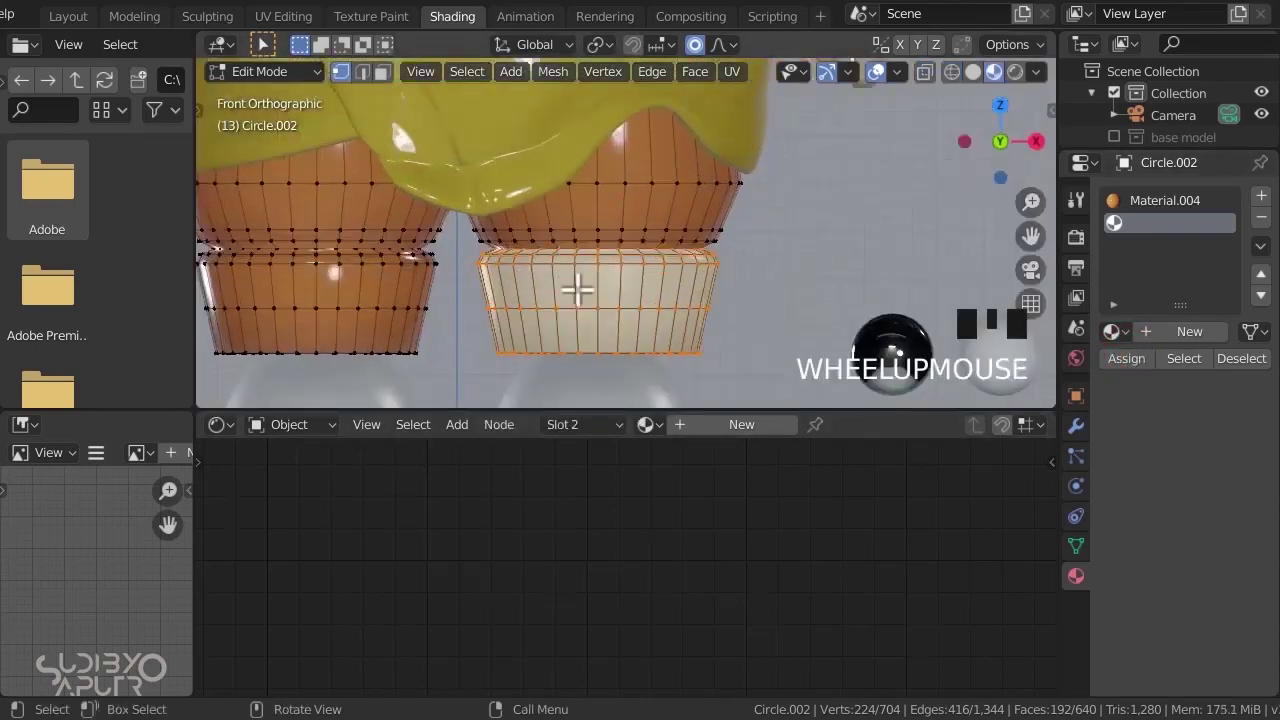
- Assign the lower cuff of the character's right trouser leg to the same second material slot
{"action": "middle_click_drag", "start_coordinate": [400, 286], "coordinate": [423, 263], "text": "shift"}
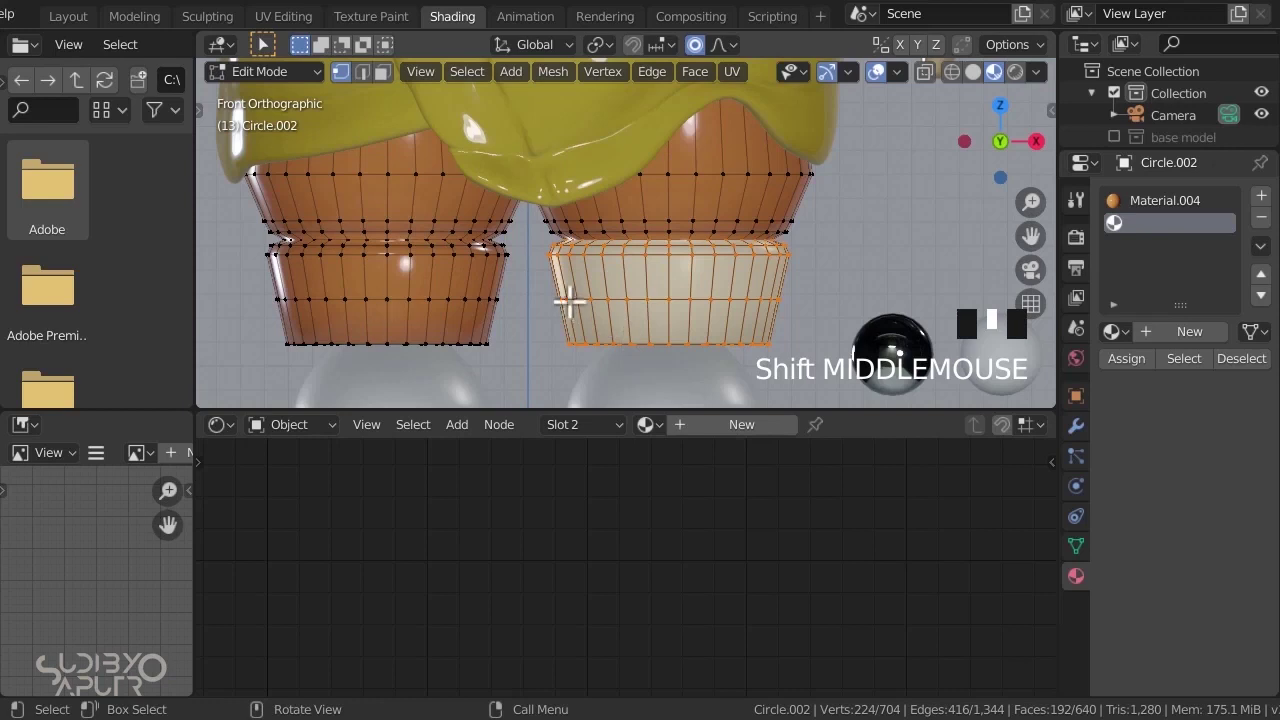
{"action": "key", "text": "z"}
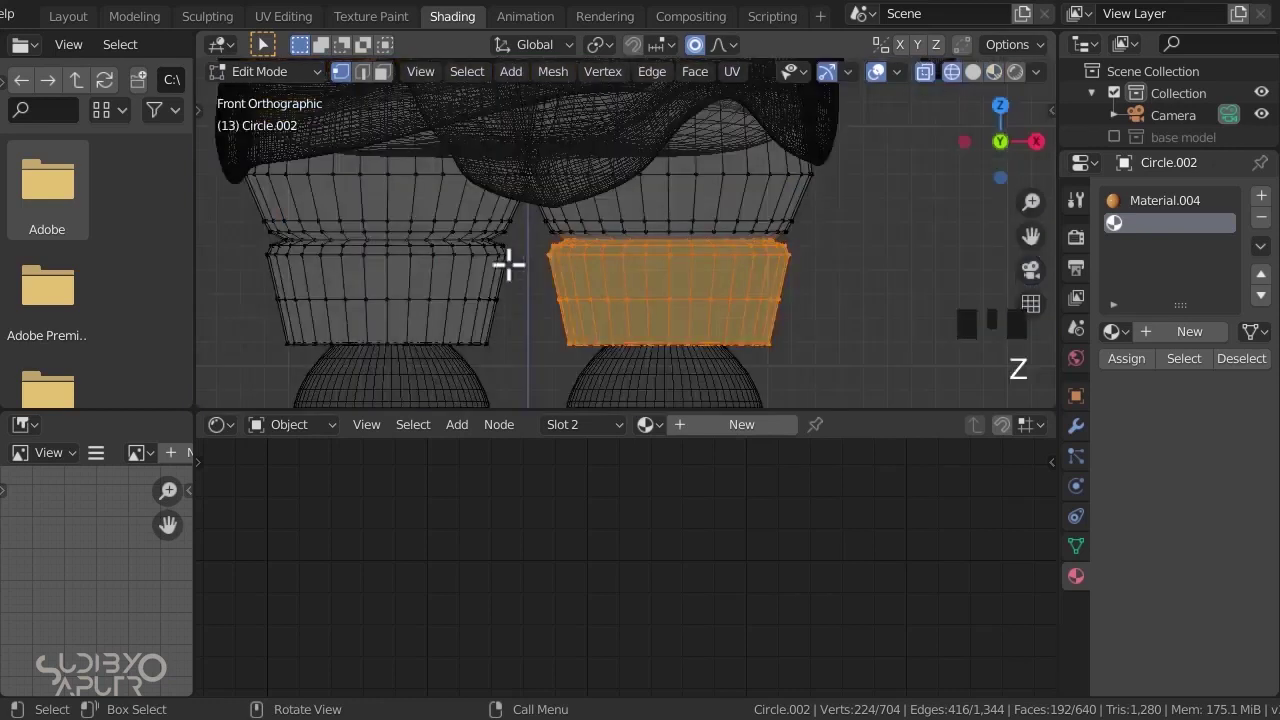
{"action": "key", "text": "b"}
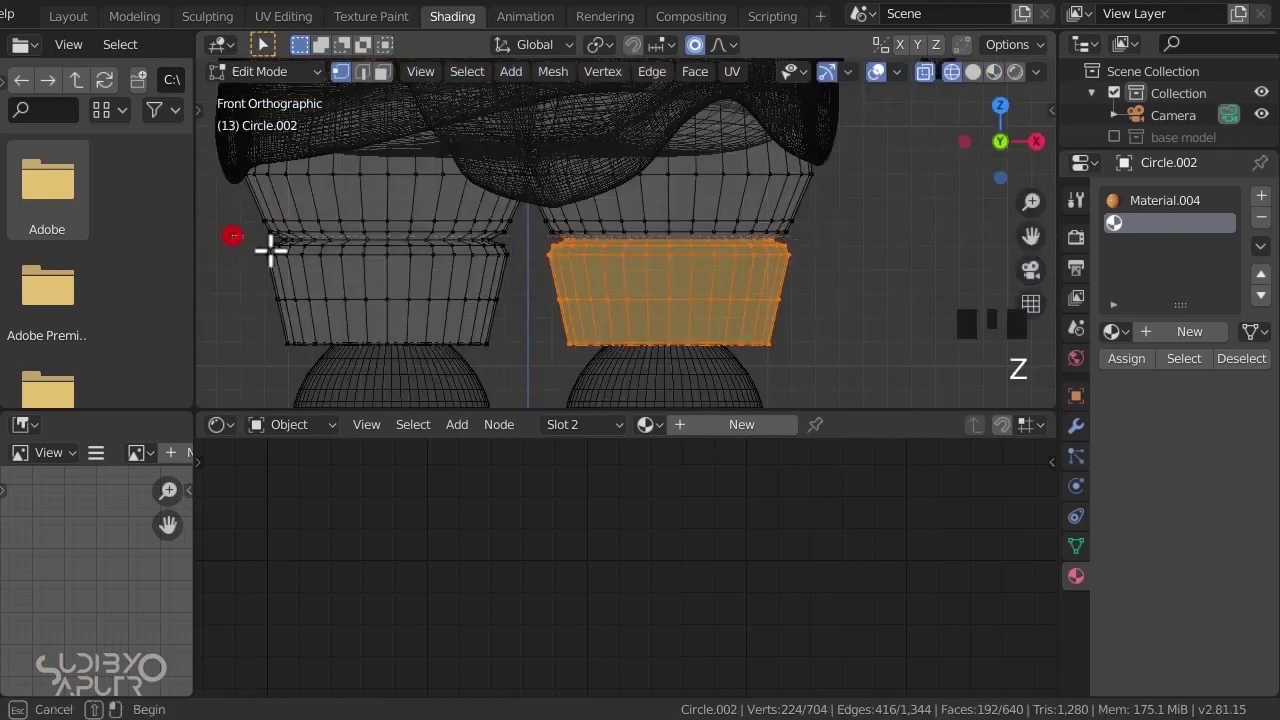
{"action": "left_click_drag", "start_coordinate": [232, 236], "coordinate": [534, 362]}
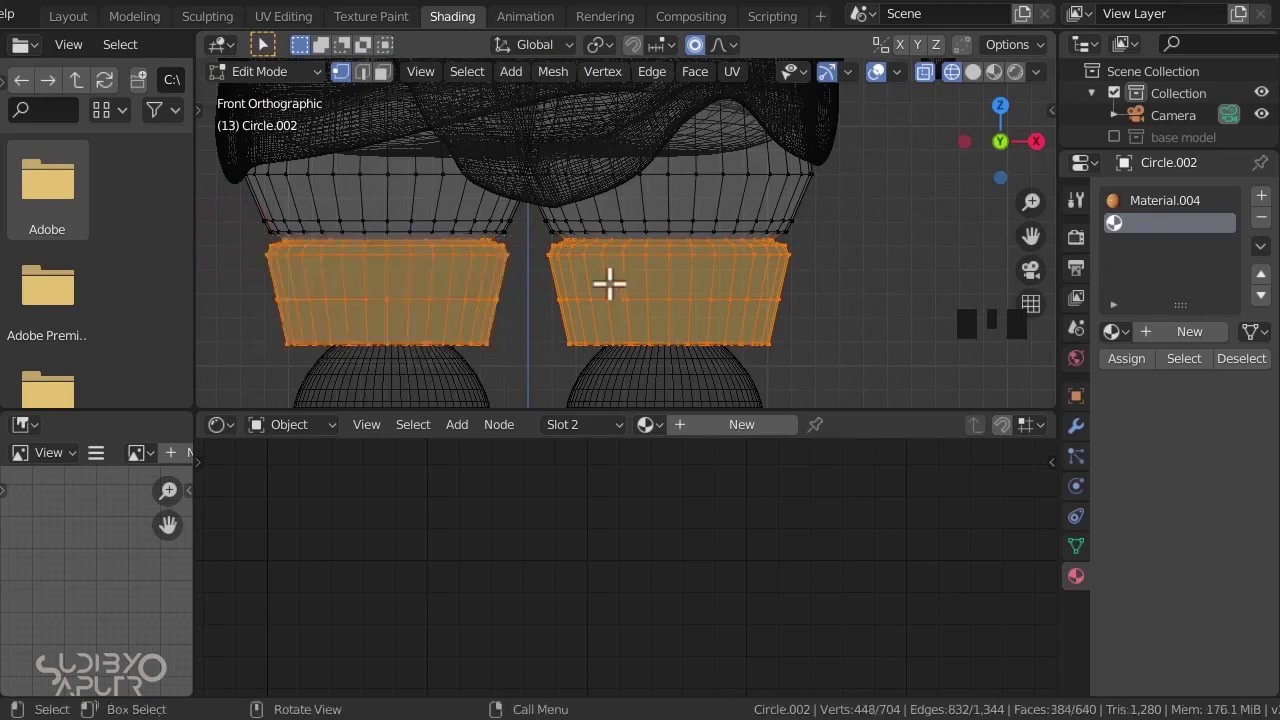
{"action": "left_click", "coordinate": [1126, 358]}
{"action": "middle_click_drag", "start_coordinate": [700, 250], "coordinate": [700, 280]}
{"action": "key", "text": "KP_1"}
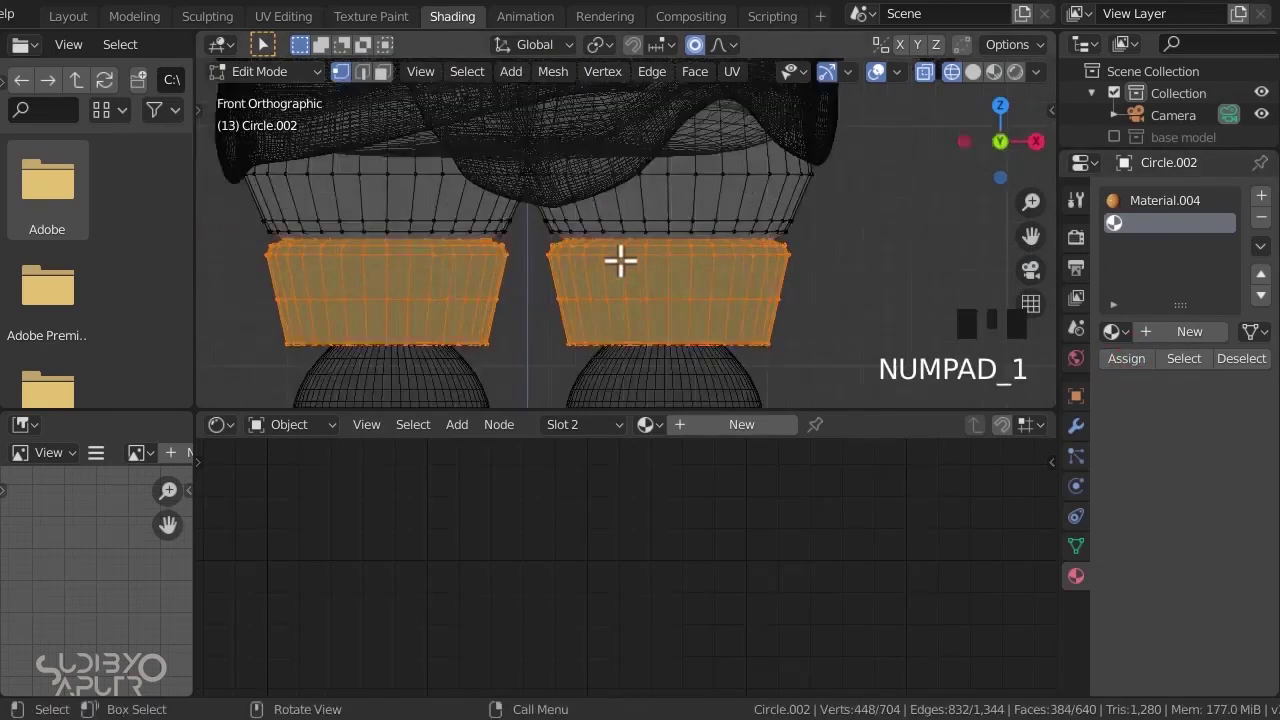
{"action": "key", "text": "z"}
{"action": "left_click", "coordinate": [625, 390]}
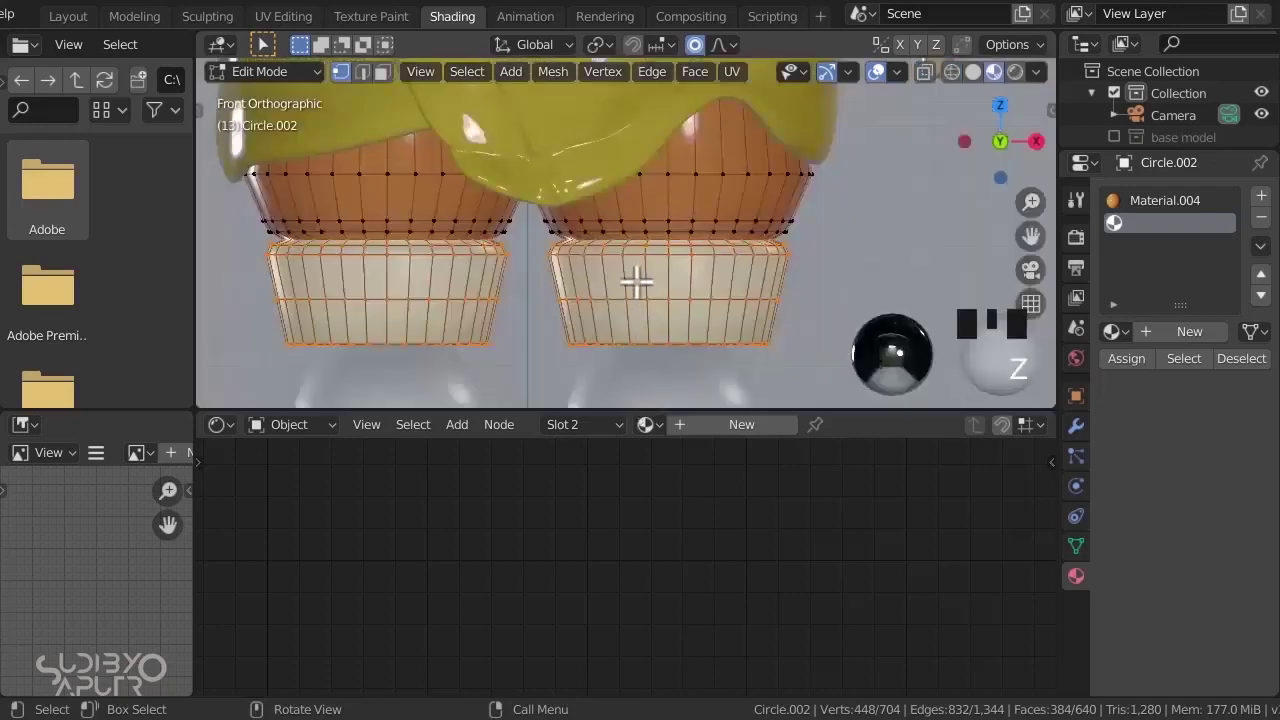
- Create a new material in the trousers' second slot for both cuffs and return to Object Mode
{"action": "scroll", "coordinate": [600, 290], "scroll_direction": "up", "scroll_amount": 5}
{"action": "middle_click_drag", "start_coordinate": [574, 297], "coordinate": [612, 270]}
{"action": "key", "text": "KP_1"}
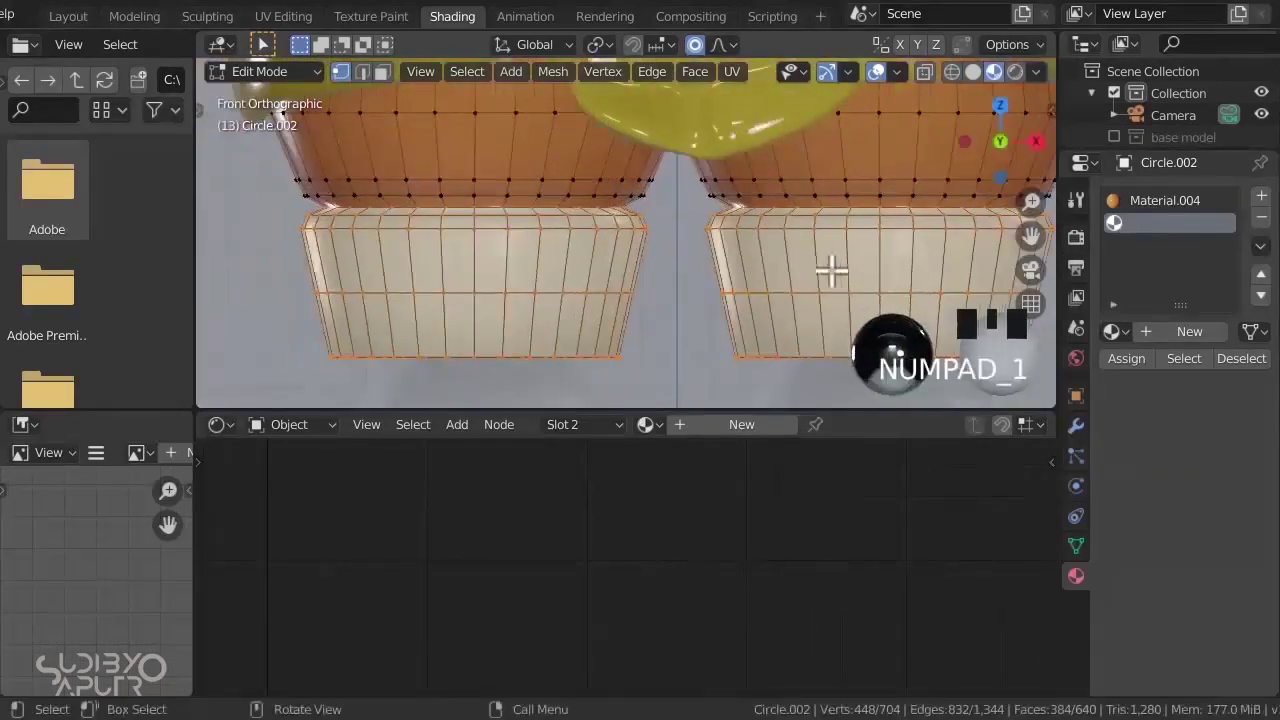
{"action": "middle_click_drag", "start_coordinate": [829, 266], "coordinate": [735, 262], "text": "shift"}
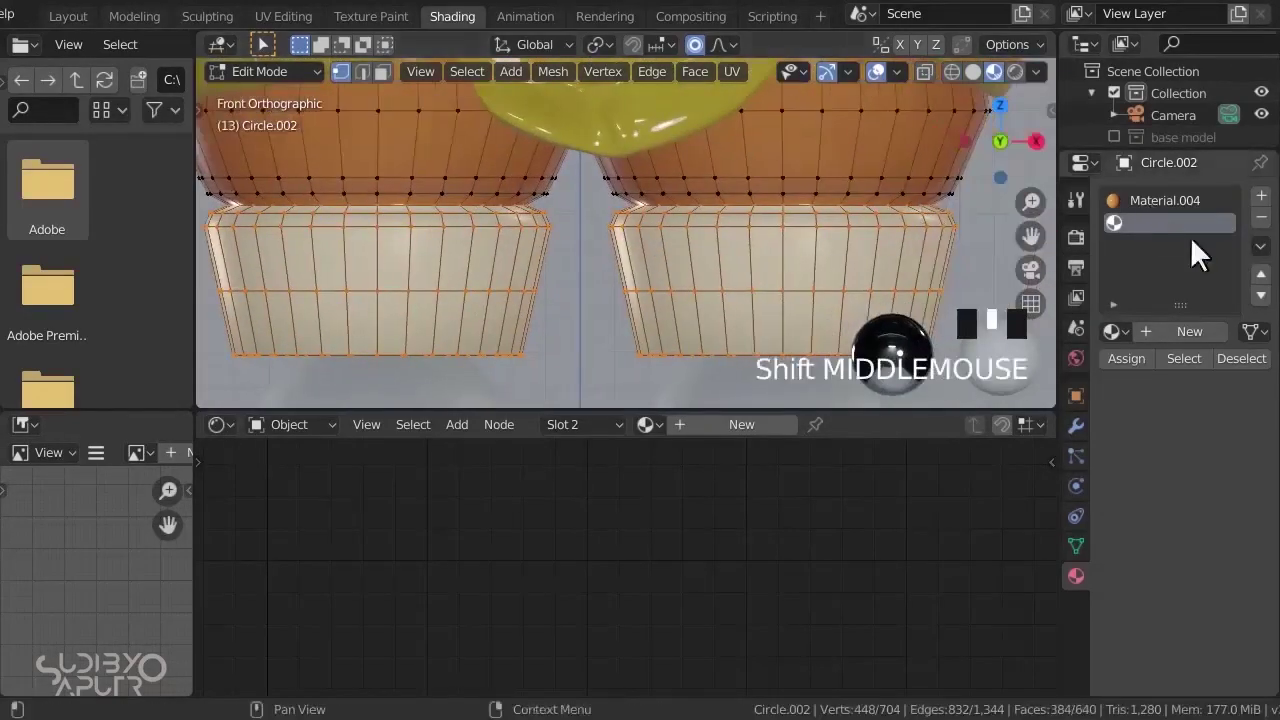
{"action": "left_click", "coordinate": [1190, 331]}
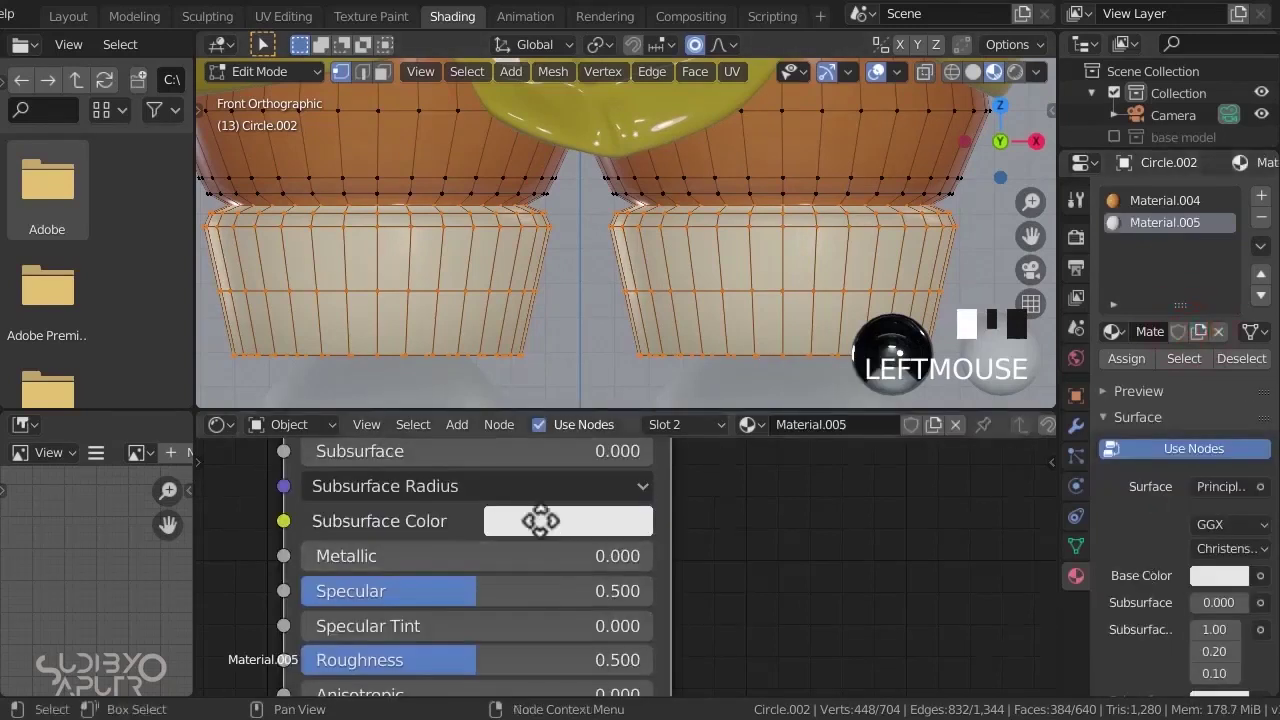
{"action": "middle_click_drag", "start_coordinate": [540, 520], "coordinate": [527, 618]}
{"action": "key", "text": "Tab"}
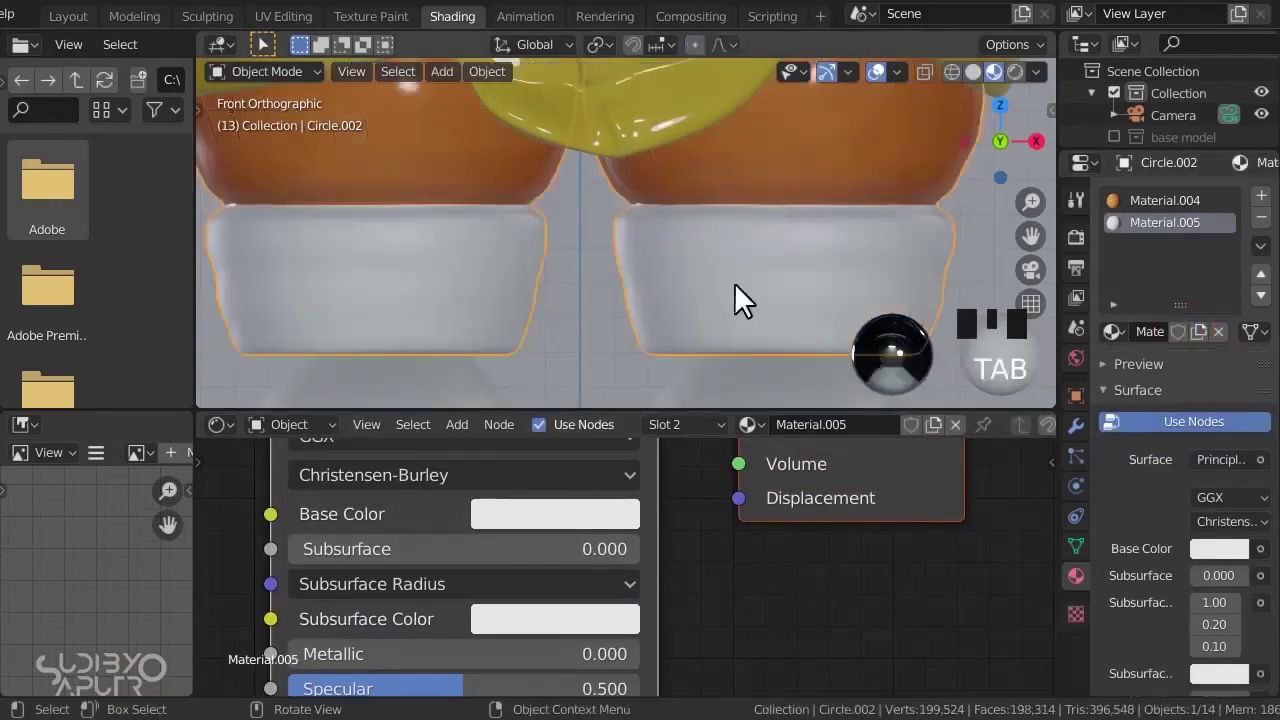
- Set the cuff material's base color to a pale yellow
{"action": "left_click", "coordinate": [538, 522]}
{"action": "scroll", "coordinate": [693, 190], "scroll_direction": "down", "scroll_amount": 6}
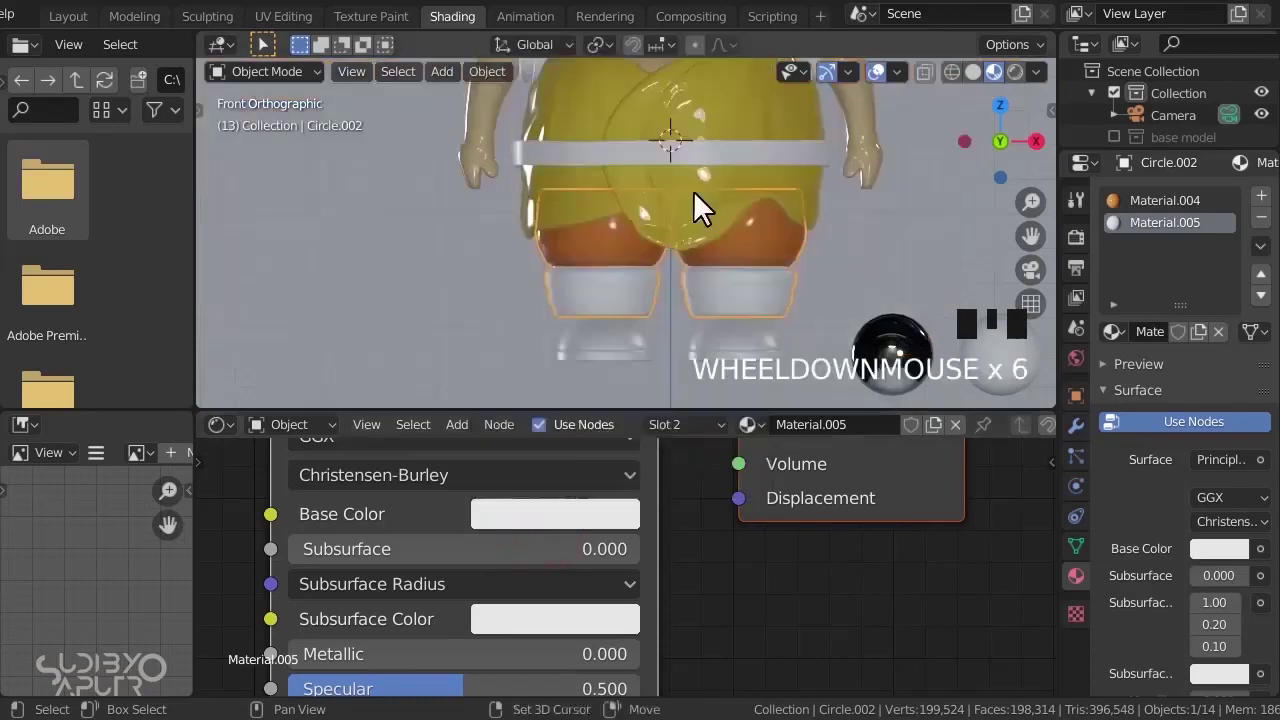
{"action": "middle_click_drag", "start_coordinate": [693, 190], "coordinate": [606, 278], "text": "shift"}
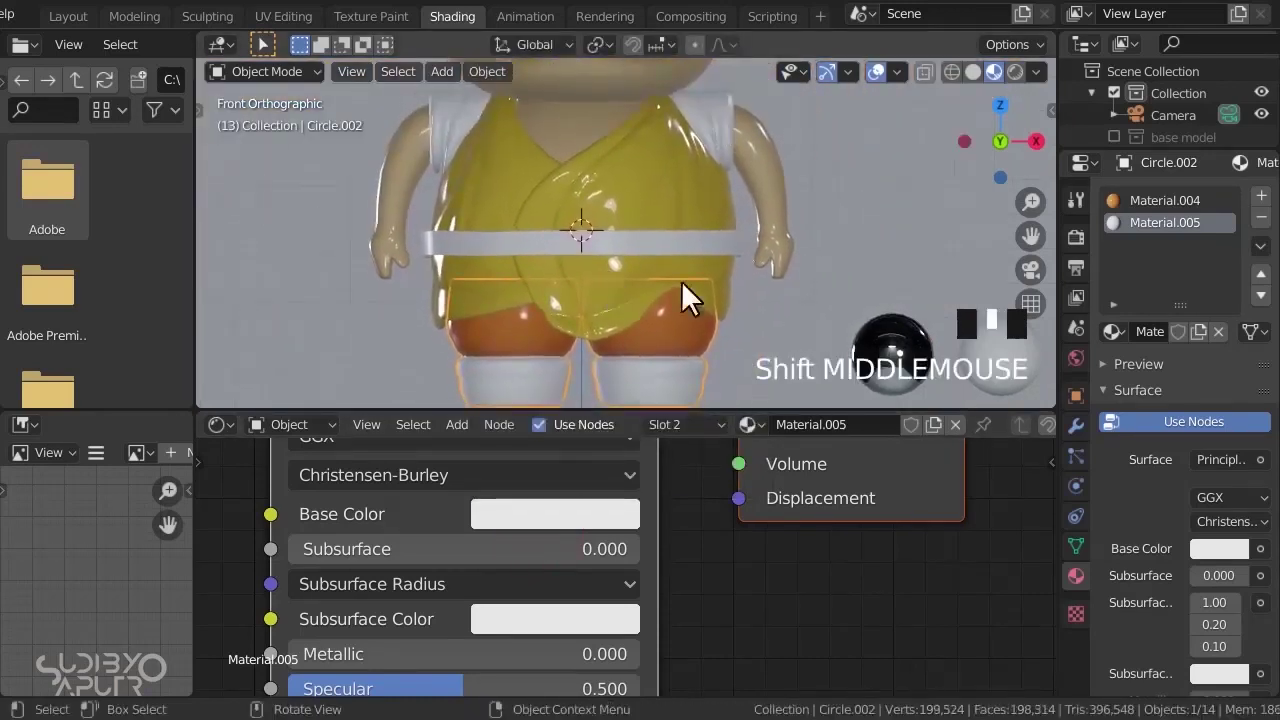
{"action": "middle_click_drag", "start_coordinate": [686, 294], "coordinate": [600, 275], "text": "shift"}
{"action": "scroll", "coordinate": [623, 210], "scroll_direction": "up", "scroll_amount": 4}
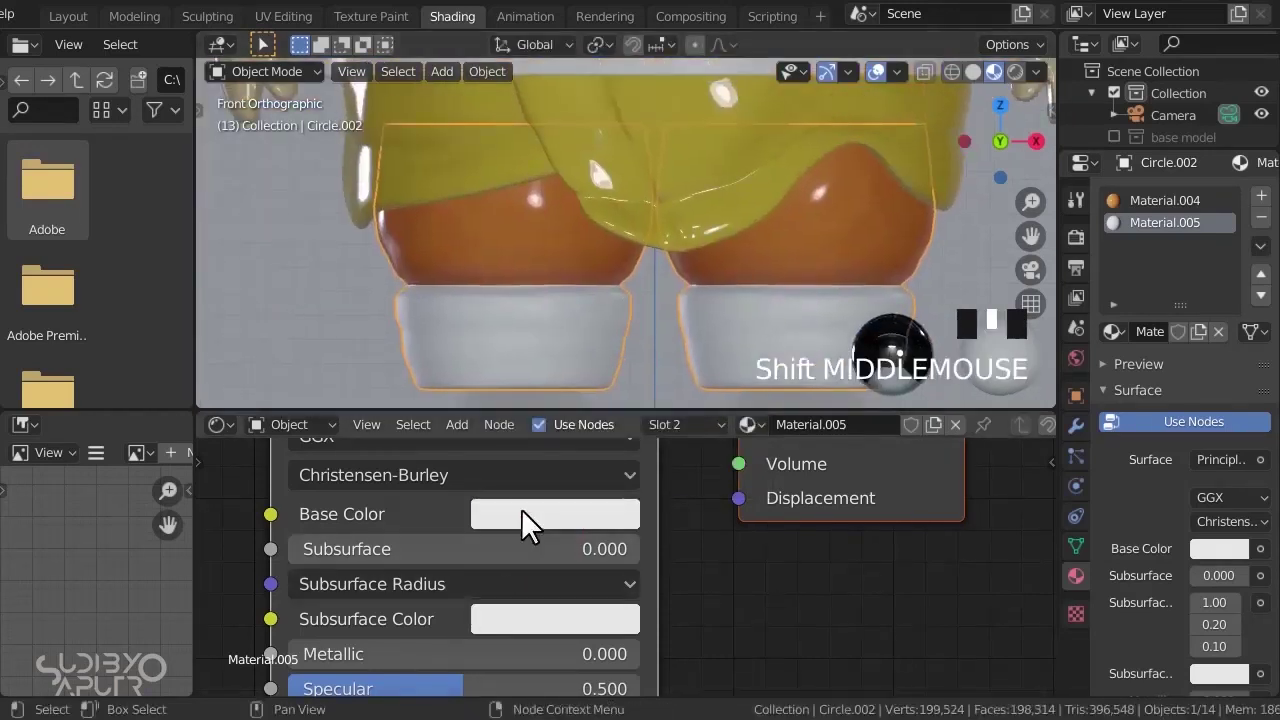
{"action": "left_click", "coordinate": [521, 511]}
{"action": "left_click_drag", "start_coordinate": [596, 172], "coordinate": [567, 198]}
{"action": "scroll", "coordinate": [612, 236], "scroll_direction": "down", "scroll_amount": 3}
{"action": "middle_click_drag", "start_coordinate": [612, 240], "coordinate": [564, 282], "text": "shift"}
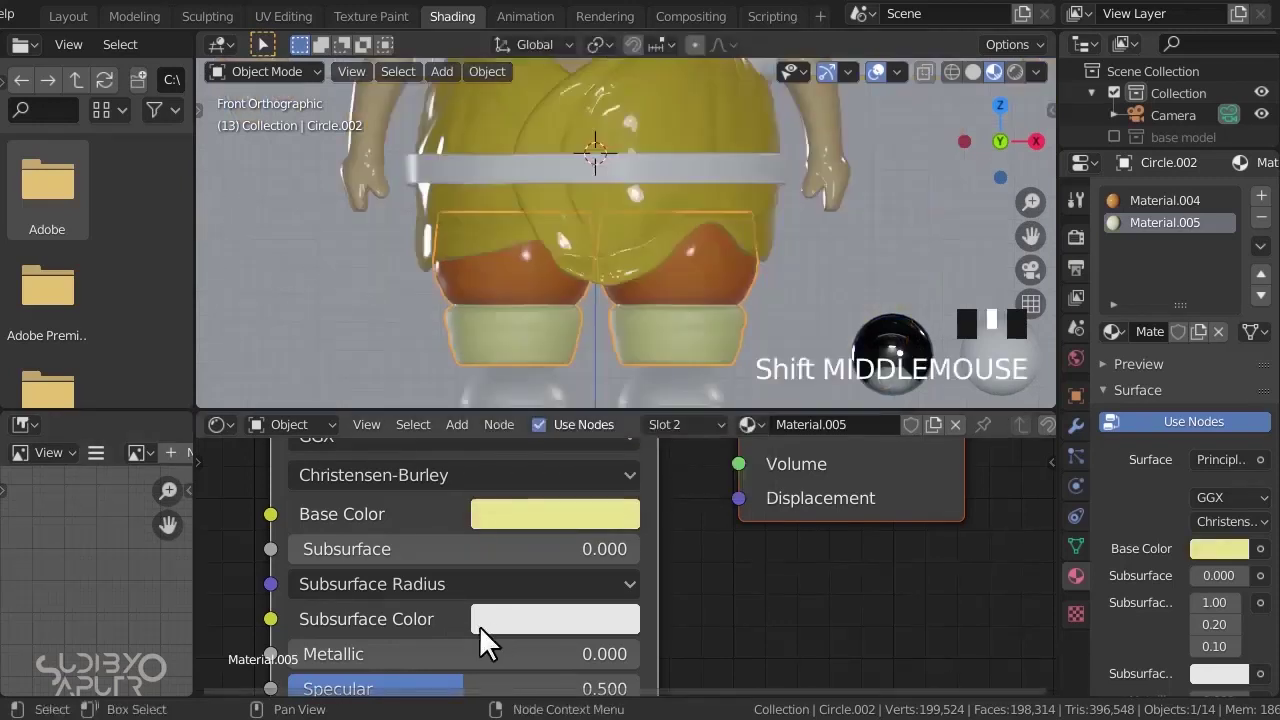
- Set the cuff material's Metallic to 0.041, Specular to 0.246 and Roughness to 0.074
{"action": "scroll", "coordinate": [478, 610], "scroll_direction": "down", "scroll_amount": 1}
{"action": "middle_click_drag", "start_coordinate": [466, 555], "coordinate": [469, 430], "text": "shift"}
{"action": "scroll", "coordinate": [336, 520], "scroll_direction": "up", "scroll_amount": 4}
{"action": "left_click_drag", "start_coordinate": [346, 516], "coordinate": [369, 558]}
{"action": "left_click_drag", "start_coordinate": [443, 657], "coordinate": [467, 648]}
- Select the shoes and add two empty material slots to them
{"action": "scroll", "coordinate": [650, 285], "scroll_direction": "down", "scroll_amount": 3}
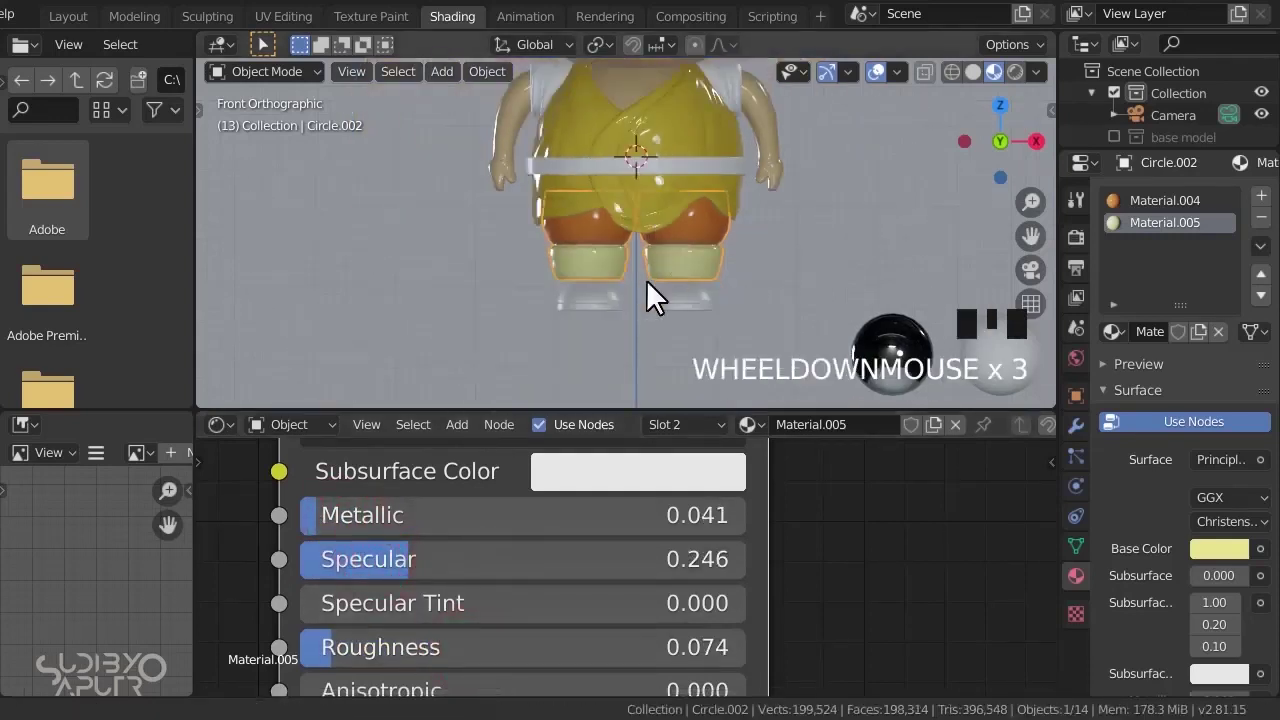
{"action": "scroll", "coordinate": [714, 290], "scroll_direction": "up", "scroll_amount": 2}
{"action": "middle_click_drag", "start_coordinate": [714, 290], "coordinate": [686, 266], "text": "shift"}
{"action": "scroll", "coordinate": [686, 266], "scroll_direction": "up", "scroll_amount": 2}
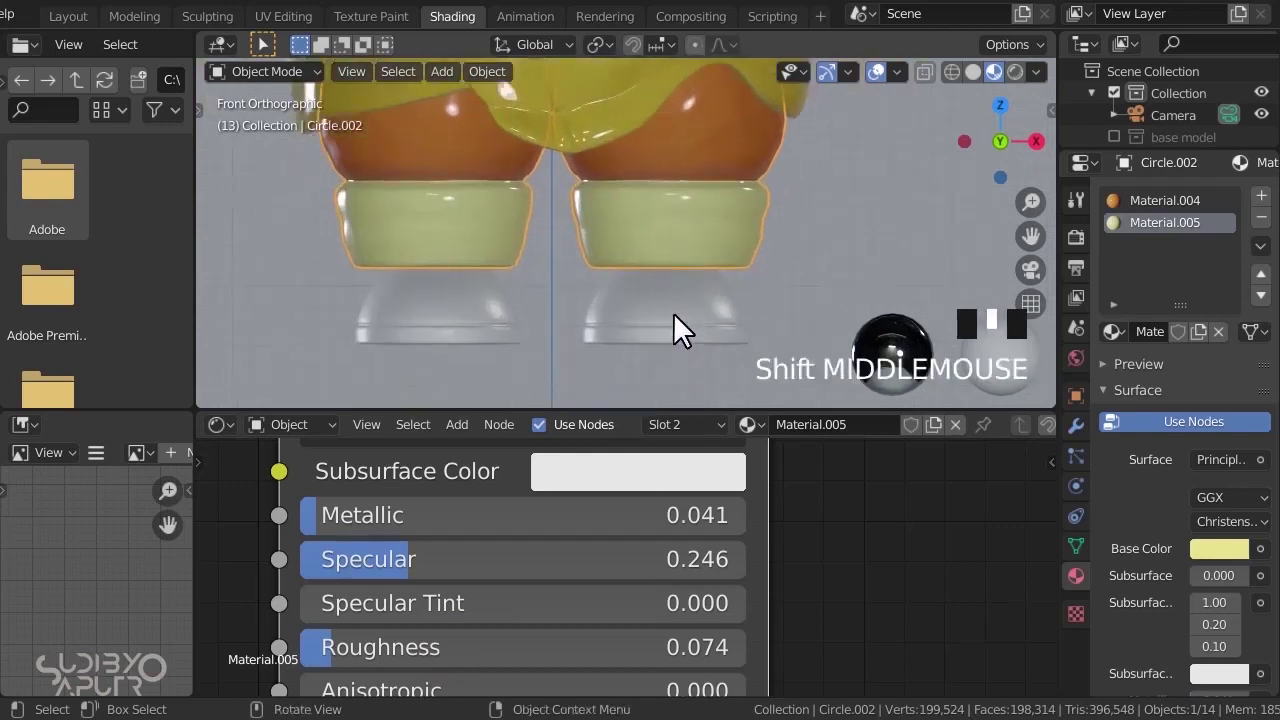
{"action": "left_click", "coordinate": [670, 314]}
{"action": "scroll", "coordinate": [650, 332], "scroll_direction": "up", "scroll_amount": 3}
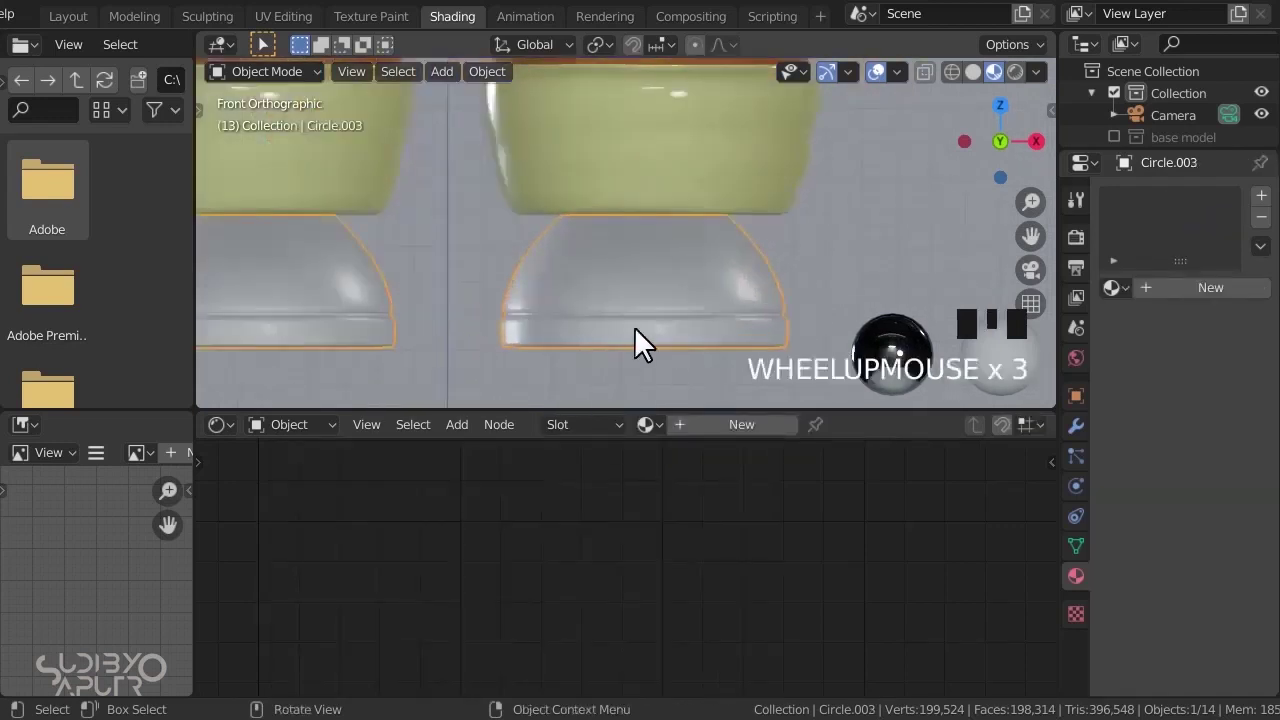
{"action": "scroll", "coordinate": [652, 276], "scroll_direction": "down", "scroll_amount": 3}
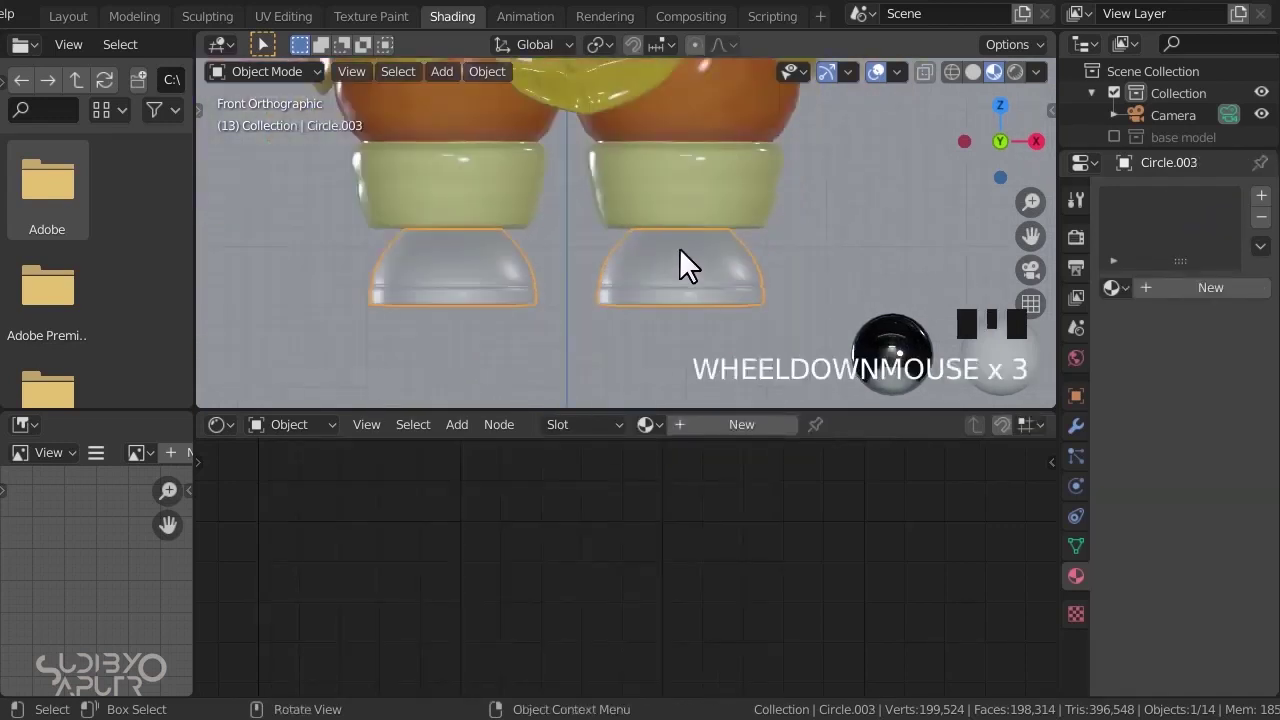
{"action": "left_click", "coordinate": [1261, 196]}
{"action": "left_click", "coordinate": [1261, 196]}
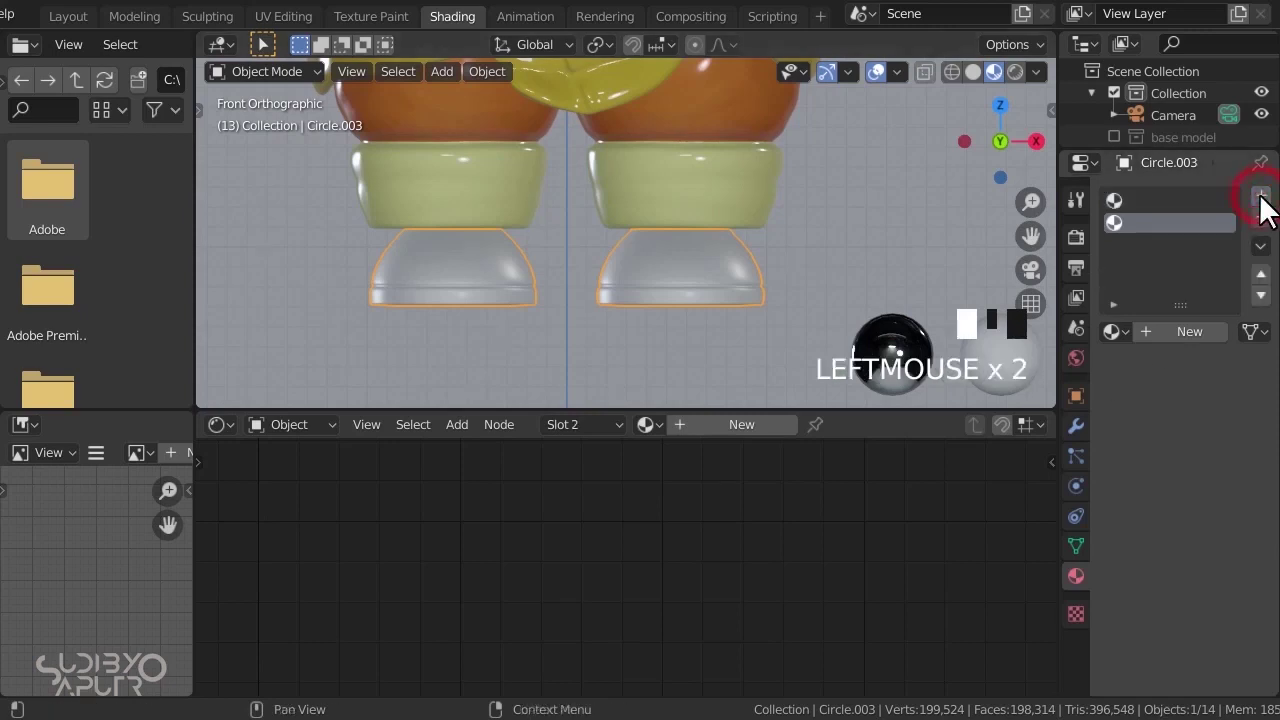
- Assign the sole band along the bottom of the shoe mesh to the second material slot and return to Object Mode
{"action": "key", "text": "Tab"}
{"action": "middle_click_drag", "start_coordinate": [817, 306], "coordinate": [837, 249], "text": "shift"}
{"action": "key", "text": "z"}
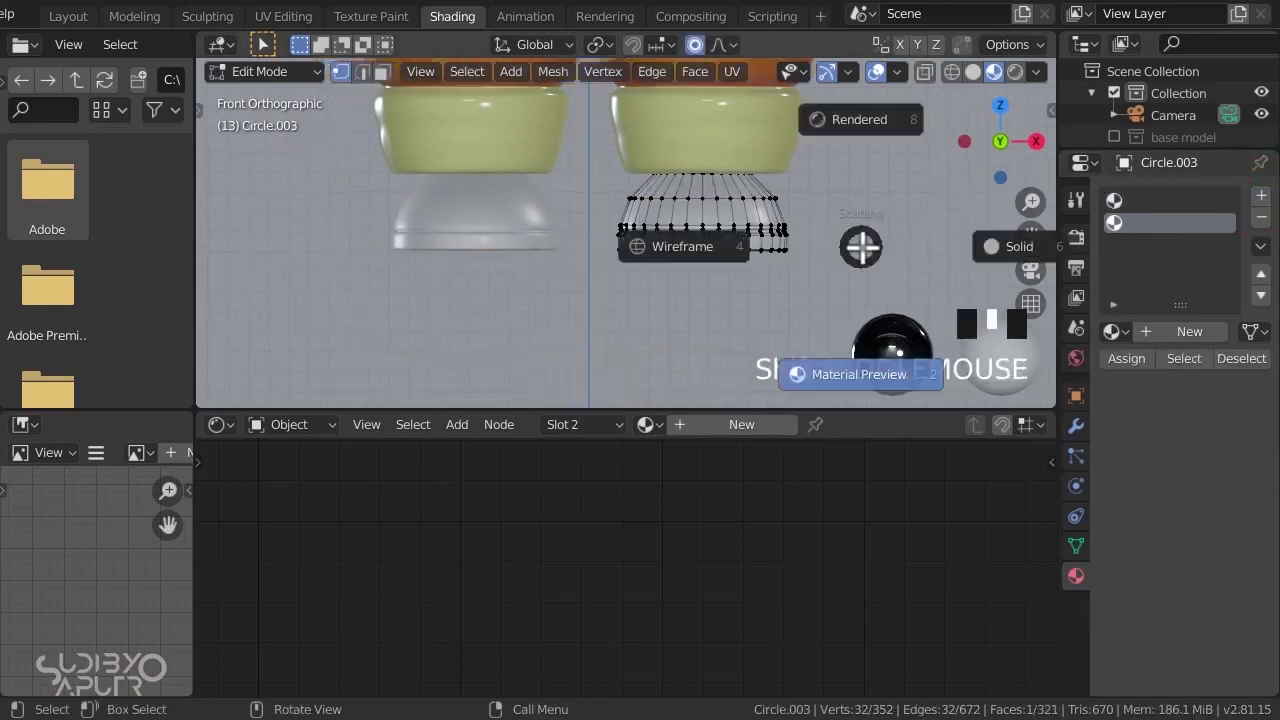
{"action": "scroll", "coordinate": [733, 253], "scroll_direction": "up", "scroll_amount": 4}
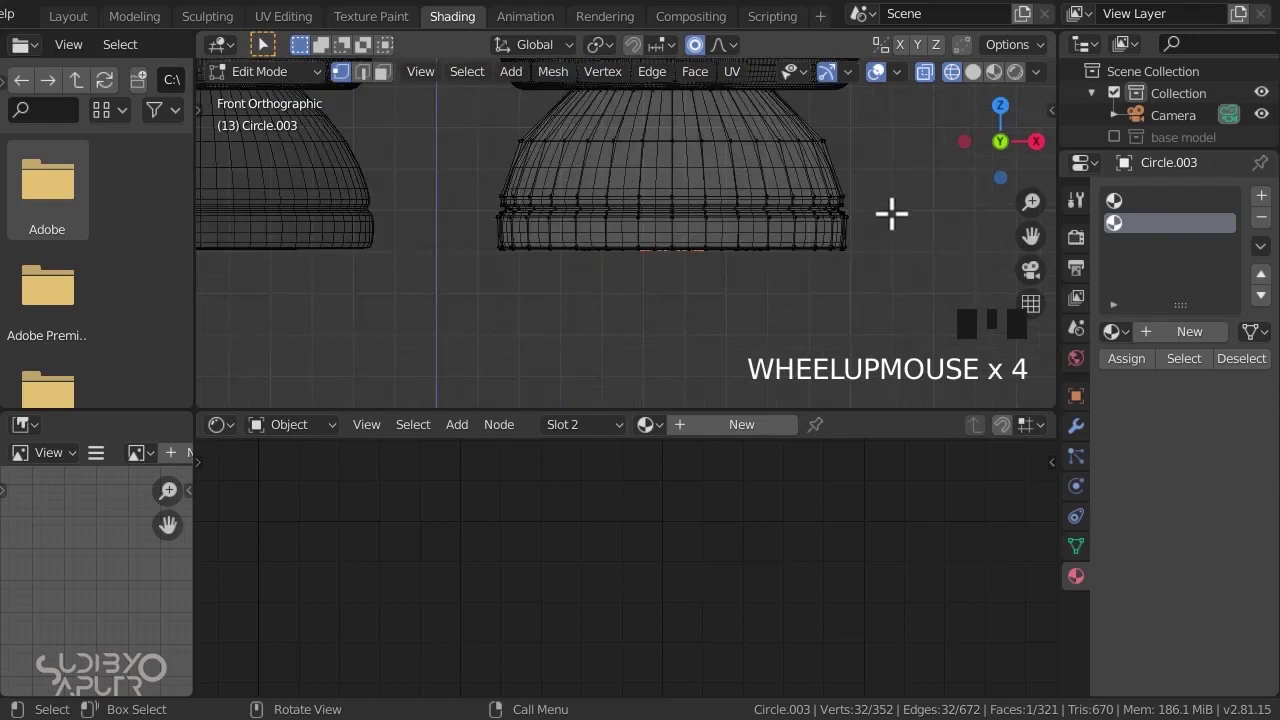
{"action": "key", "text": "b"}
{"action": "left_click_drag", "start_coordinate": [910, 202], "coordinate": [386, 316]}
{"action": "scroll", "coordinate": [747, 228], "scroll_direction": "up", "scroll_amount": 2}
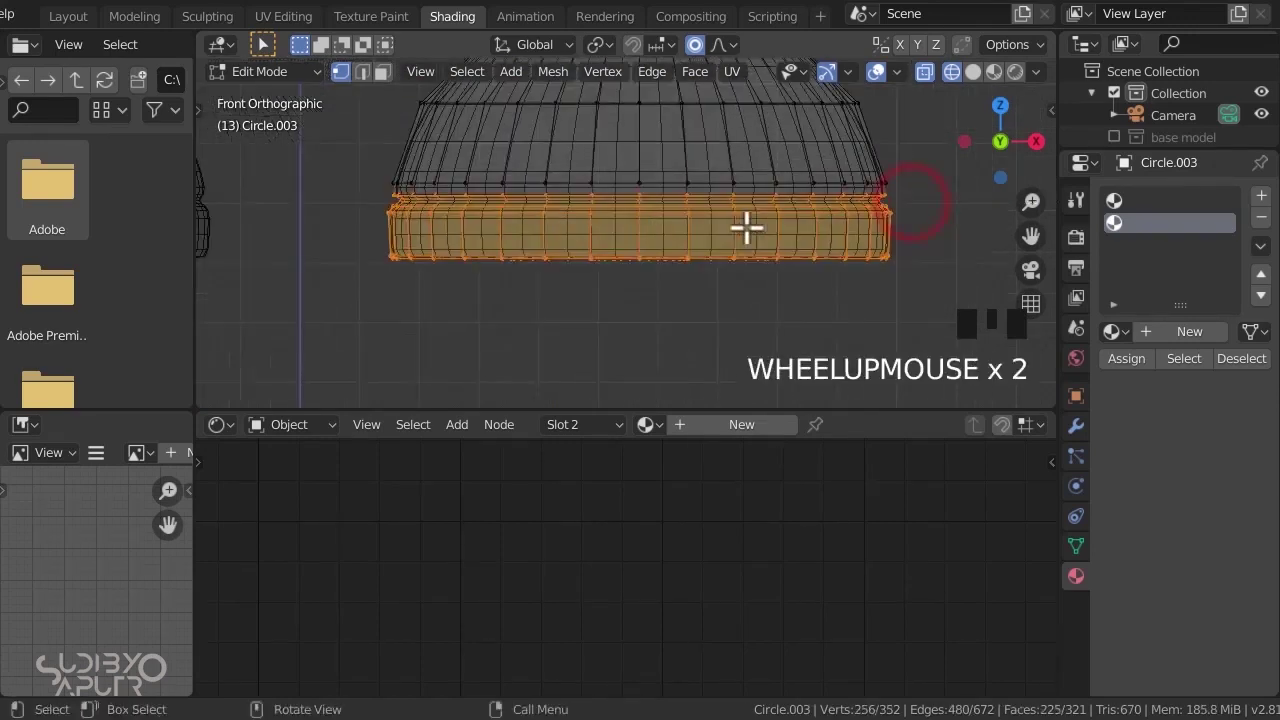
{"action": "scroll", "coordinate": [747, 228], "scroll_direction": "up", "scroll_amount": 3}
{"action": "scroll", "coordinate": [751, 224], "scroll_direction": "down", "scroll_amount": 2}
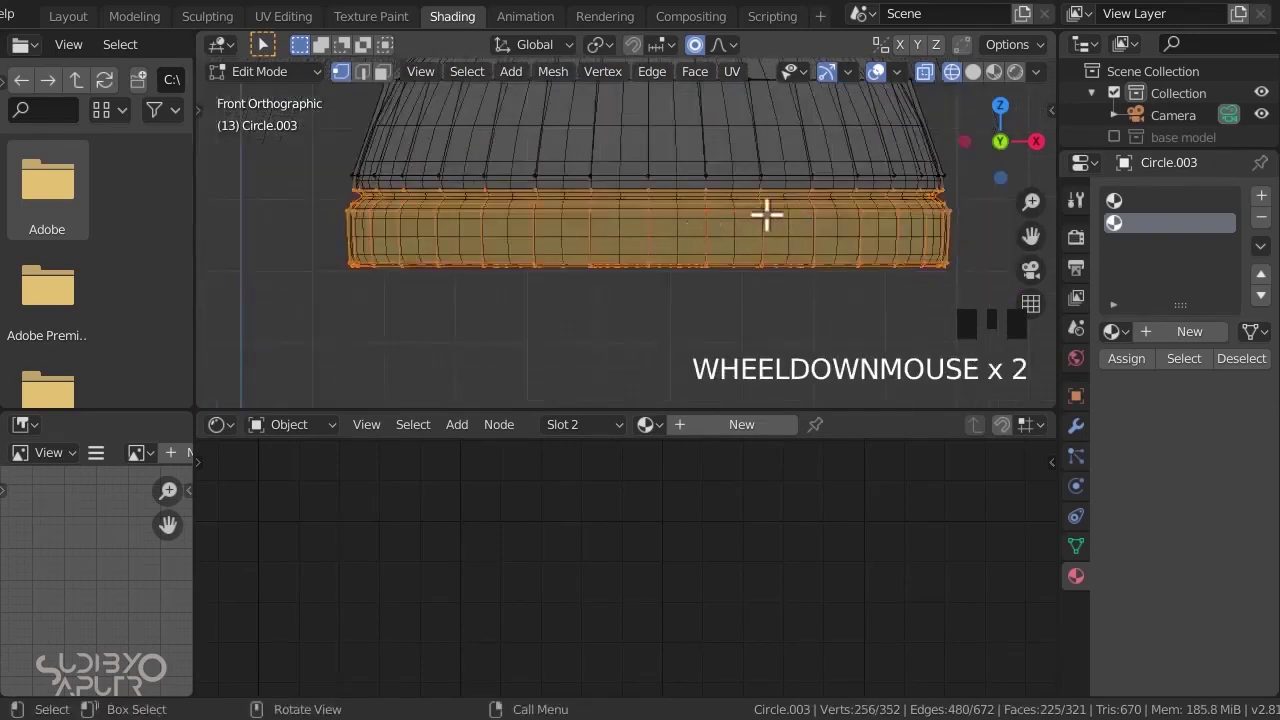
{"action": "left_click", "coordinate": [1129, 358]}
{"action": "scroll", "coordinate": [740, 243], "scroll_direction": "down", "scroll_amount": 5}
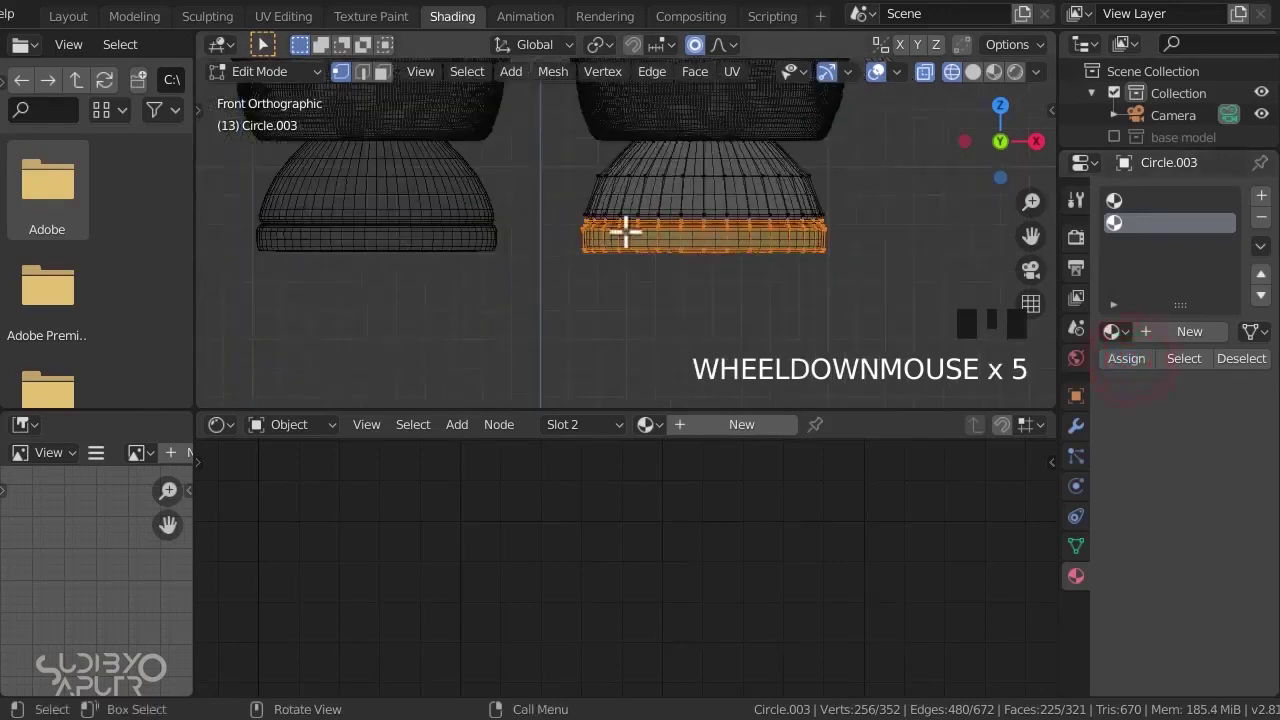
{"action": "key", "text": "z"}
{"action": "left_click", "coordinate": [690, 350]}
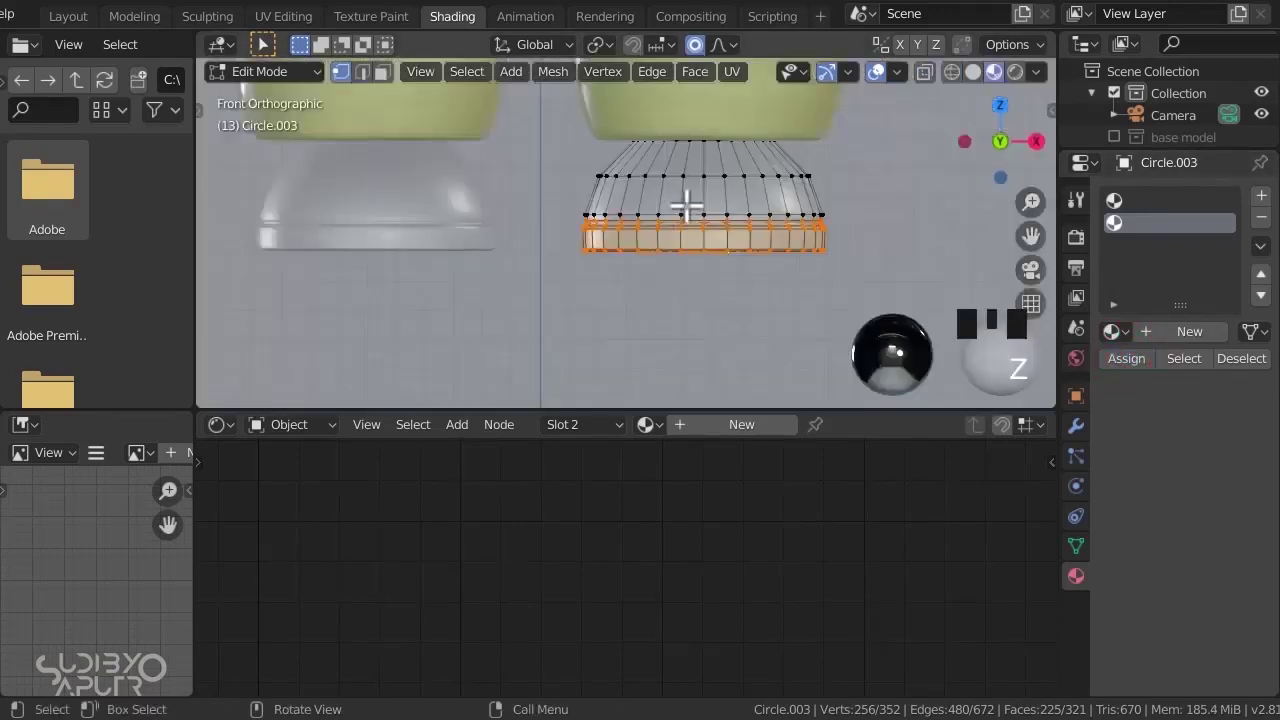
{"action": "mouse_move", "coordinate": [686, 206]}
{"action": "middle_mouse_down", "text": "shift"}
{"action": "mouse_move", "coordinate": [744, 323]}
{"action": "mouse_move", "coordinate": [880, 249]}
{"action": "middle_mouse_up", "text": "shift"}
{"action": "key", "text": "Tab"}
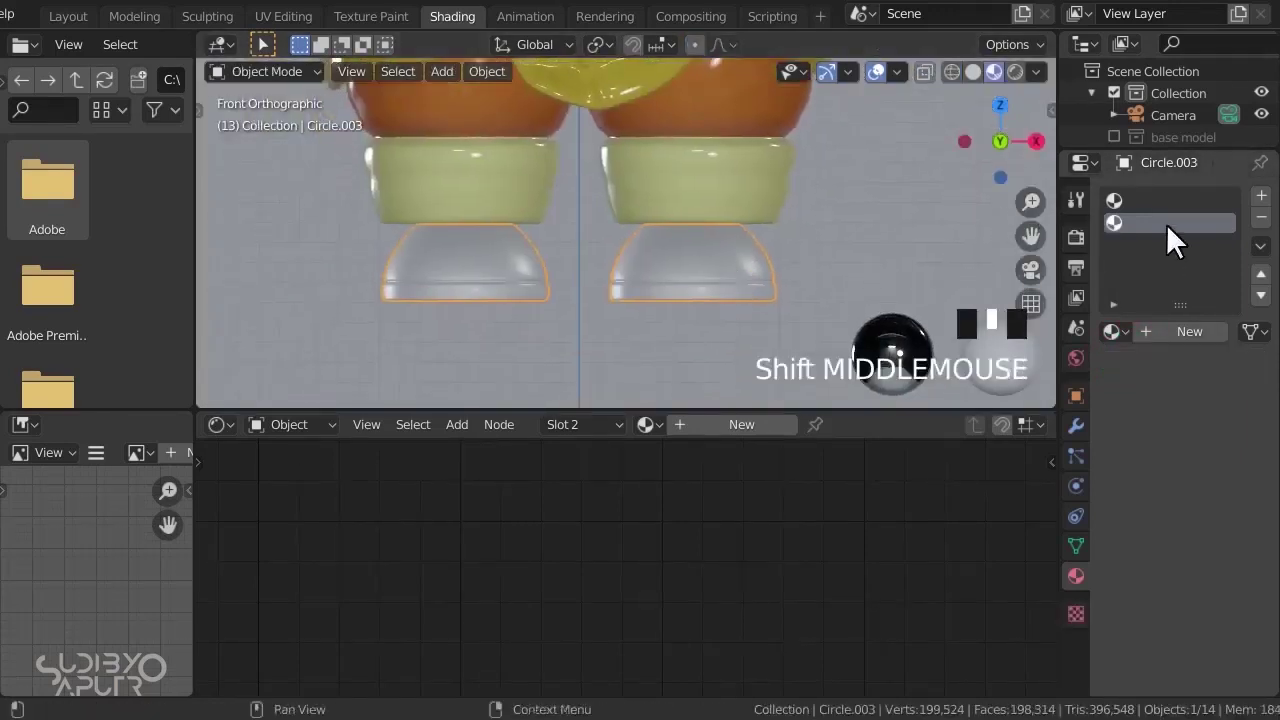
{"action": "double_click", "coordinate": [1145, 206]}
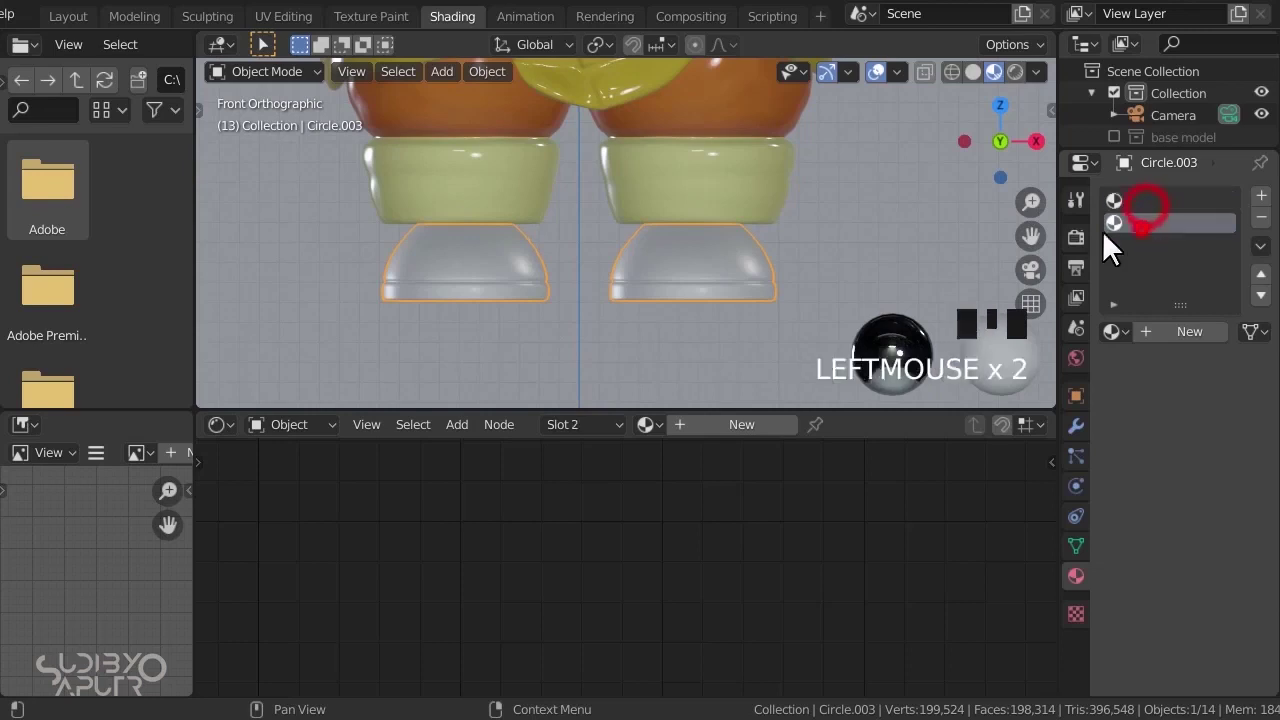
- Create a new material in the shoes' second slot for the soles and set its base color to a muted beige
{"action": "left_click", "coordinate": [1189, 331]}
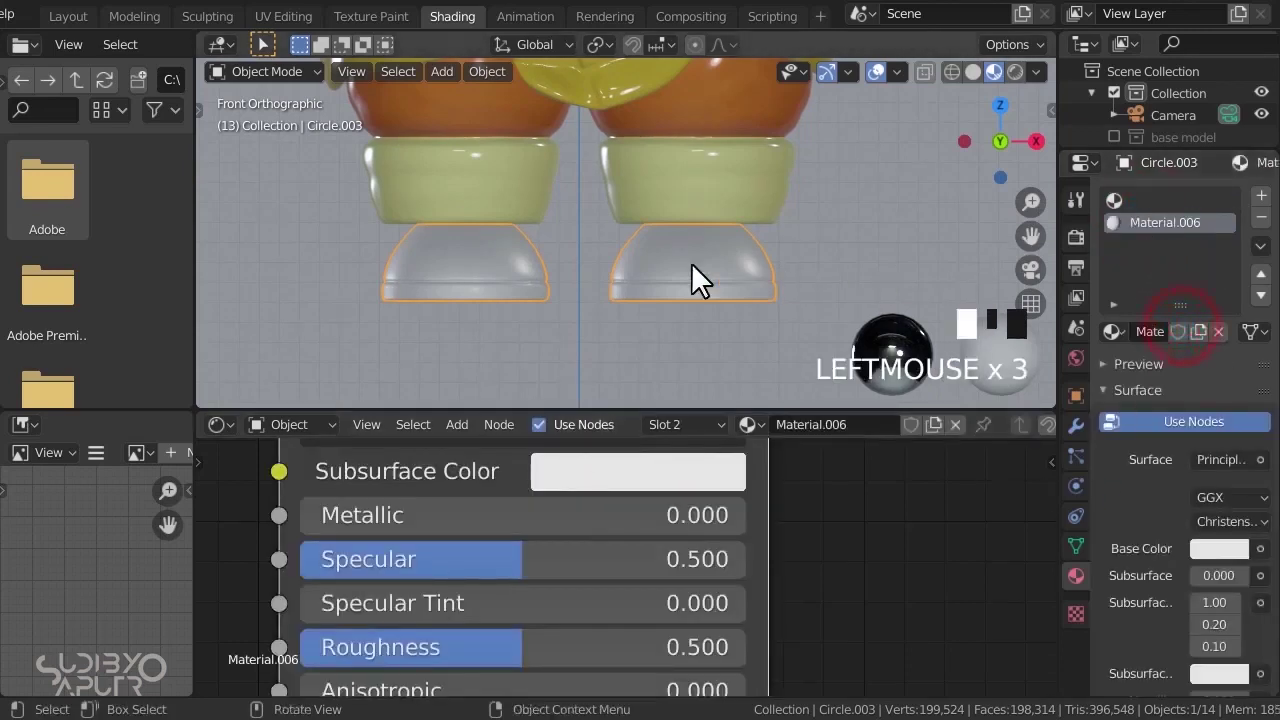
{"action": "scroll", "coordinate": [590, 530], "scroll_direction": "up", "scroll_amount": 2, "text": "shift"}
{"action": "left_click", "coordinate": [632, 449]}
{"action": "scroll", "coordinate": [667, 554], "scroll_direction": "down", "scroll_amount": 7}
{"action": "left_click", "coordinate": [635, 503]}
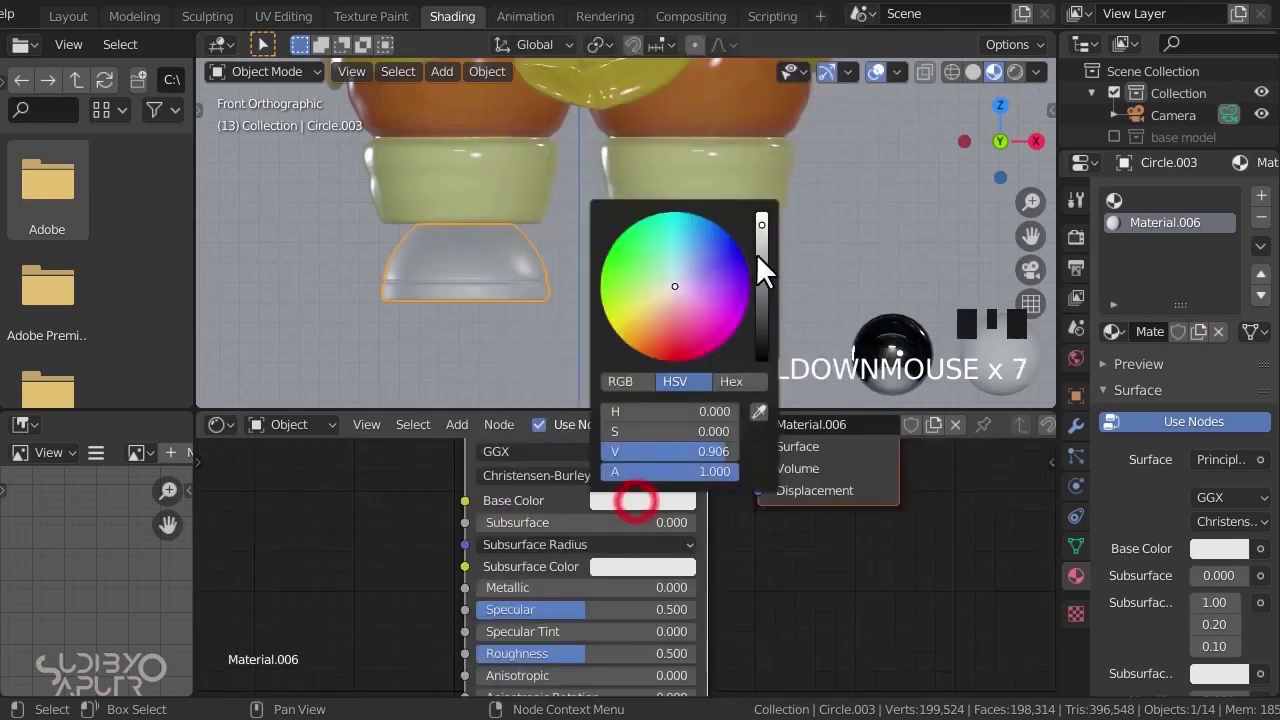
{"action": "left_click_drag", "start_coordinate": [761, 252], "coordinate": [762, 263]}
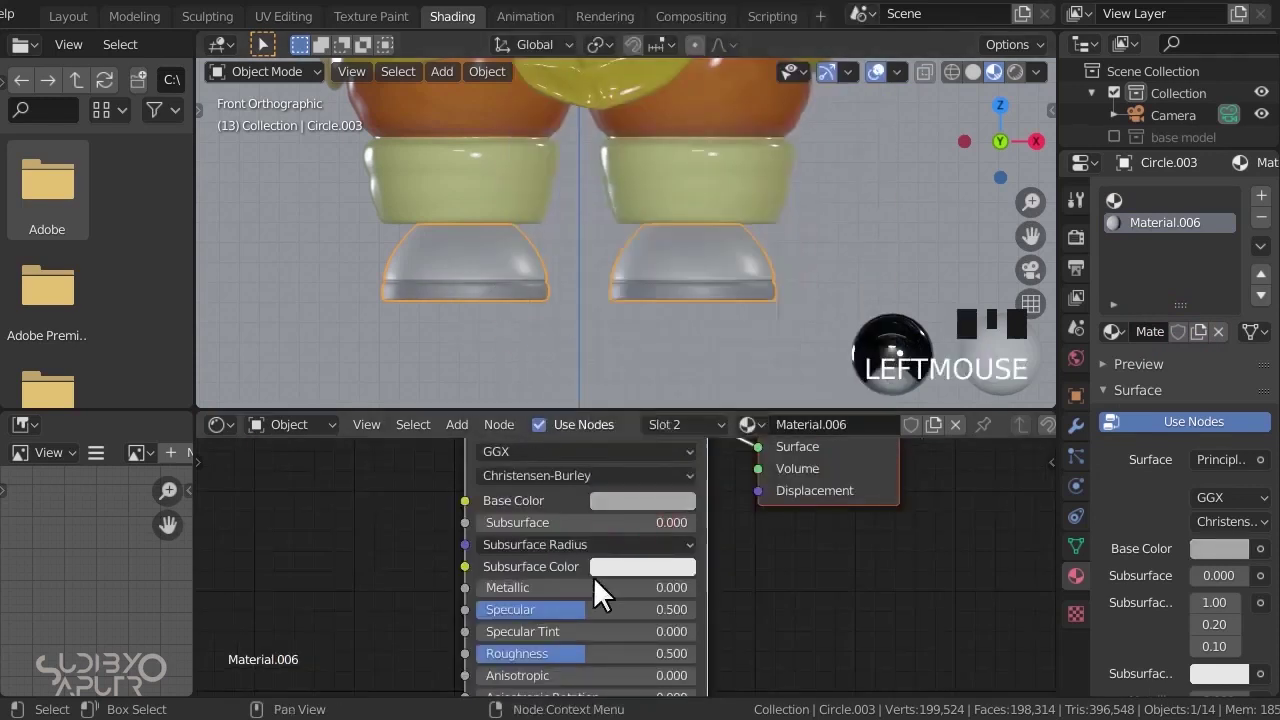
{"action": "middle_click_drag", "start_coordinate": [593, 576], "coordinate": [520, 614]}
{"action": "left_click", "coordinate": [578, 532]}
{"action": "left_click_drag", "start_coordinate": [592, 336], "coordinate": [603, 328]}
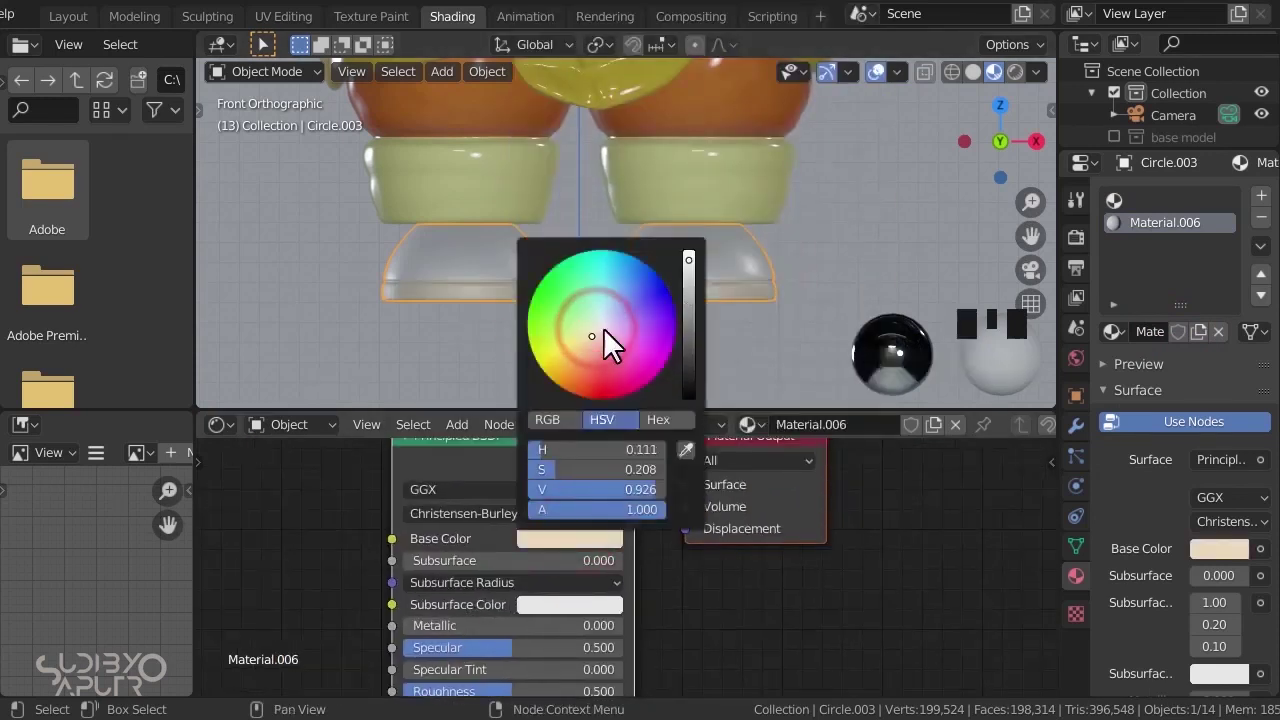
{"action": "left_click_drag", "start_coordinate": [687, 263], "coordinate": [688, 276]}
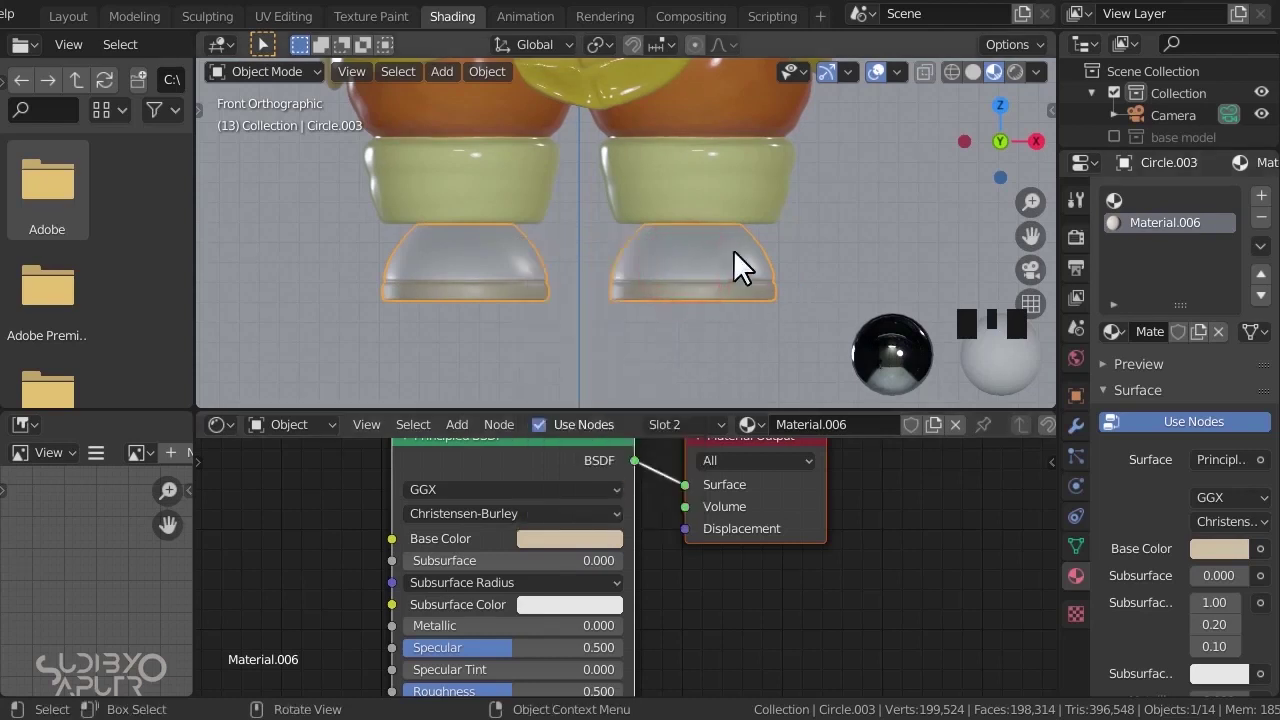
- Create a new material in the shoes' first slot for the uppers and set its base color to an orange-brown
{"action": "left_click", "coordinate": [1181, 196]}
{"action": "left_click", "coordinate": [1195, 331]}
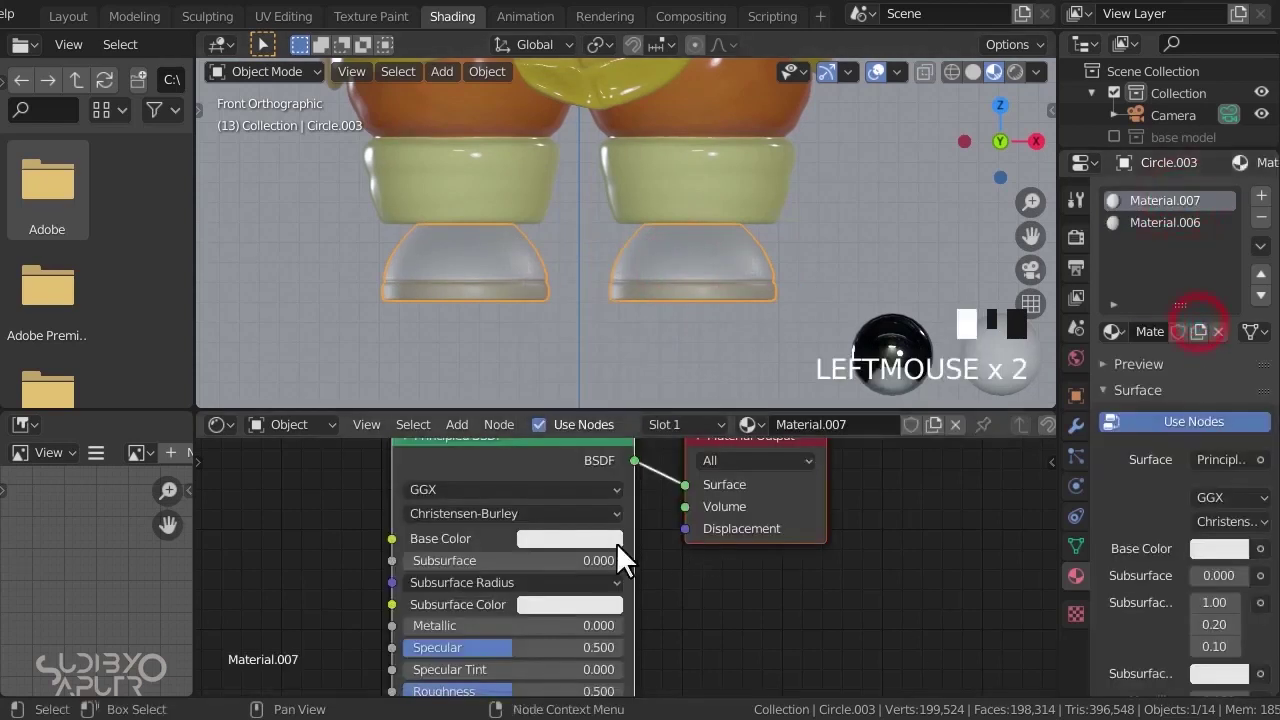
{"action": "scroll", "coordinate": [600, 540], "scroll_direction": "up", "scroll_amount": 1}
{"action": "left_click", "coordinate": [586, 537]}
{"action": "mouse_move", "coordinate": [599, 375]}
{"action": "left_mouse_down"}
{"action": "mouse_move", "coordinate": [575, 331]}
{"action": "mouse_move", "coordinate": [586, 300]}
{"action": "mouse_move", "coordinate": [572, 330]}
{"action": "left_mouse_up"}
{"action": "left_click", "coordinate": [705, 253]}
{"action": "left_click", "coordinate": [585, 319]}
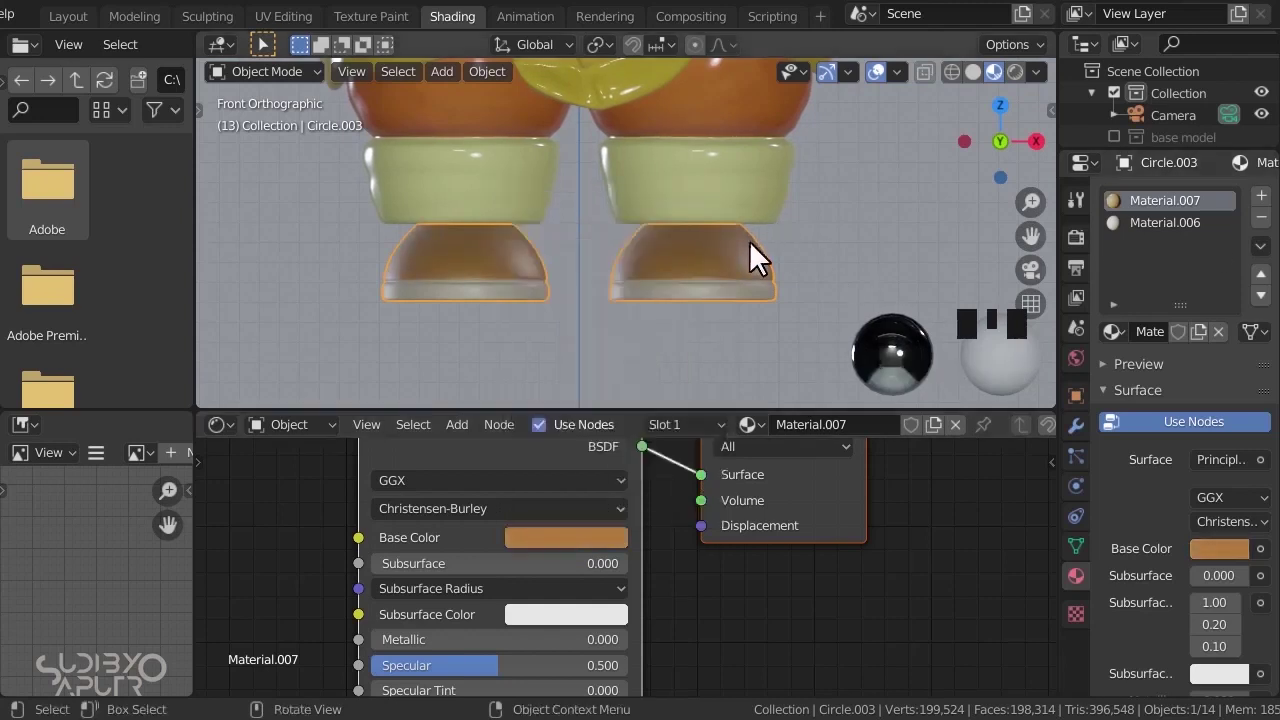
- Set the shoe upper material's Metallic to 0.057 and Specular to 0.320, and lower its Roughness for a glossy look
{"action": "scroll", "coordinate": [563, 565], "scroll_direction": "up", "scroll_amount": 2}
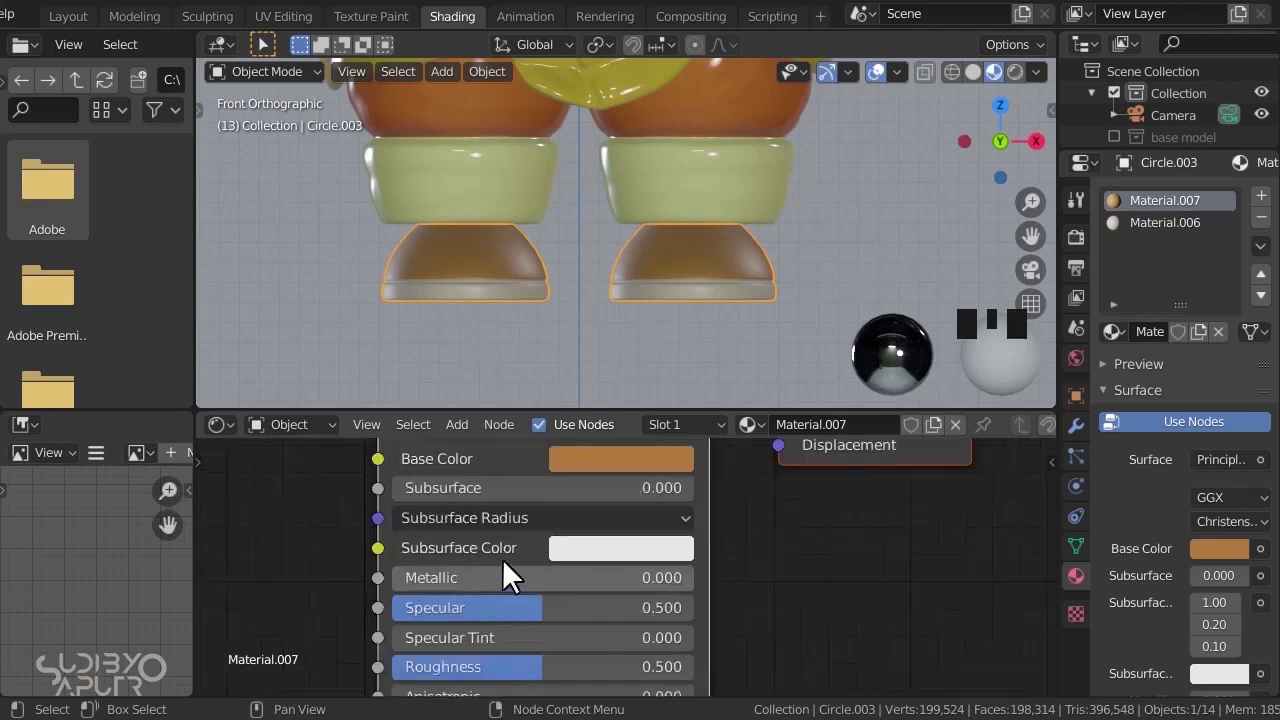
{"action": "left_click_drag", "start_coordinate": [466, 578], "coordinate": [472, 580]}
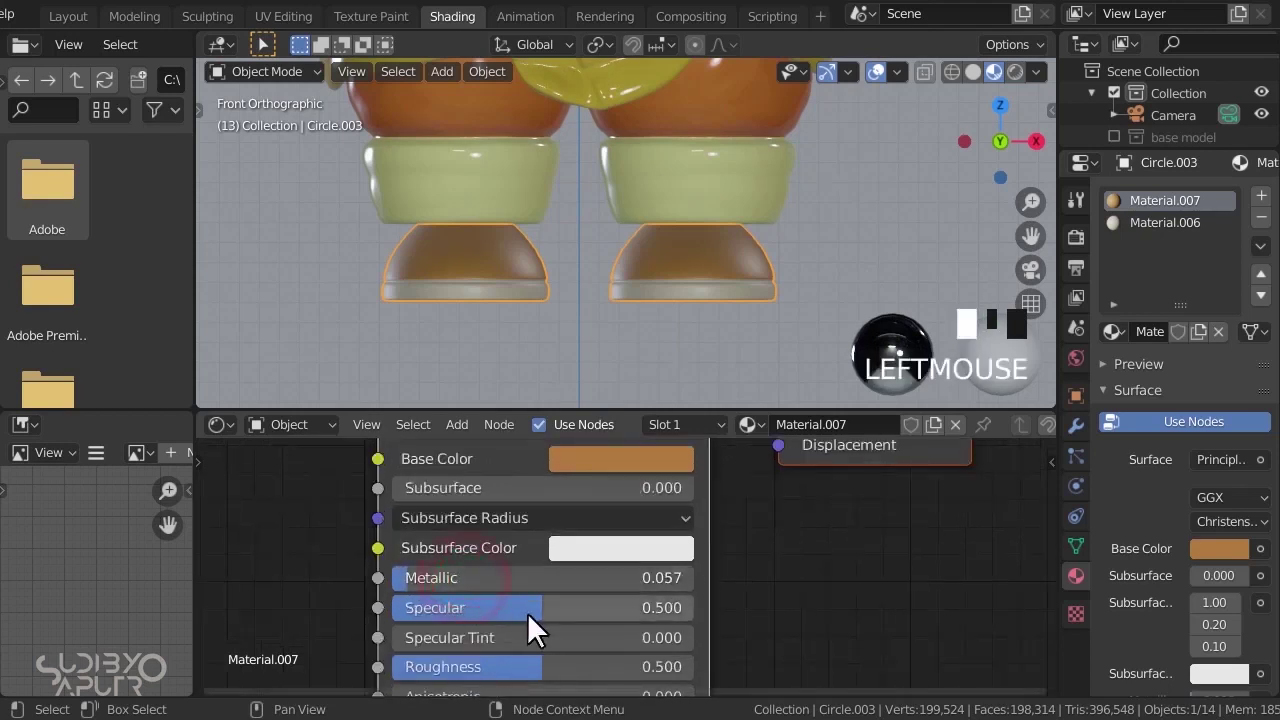
{"action": "left_click_drag", "start_coordinate": [530, 609], "coordinate": [523, 609]}
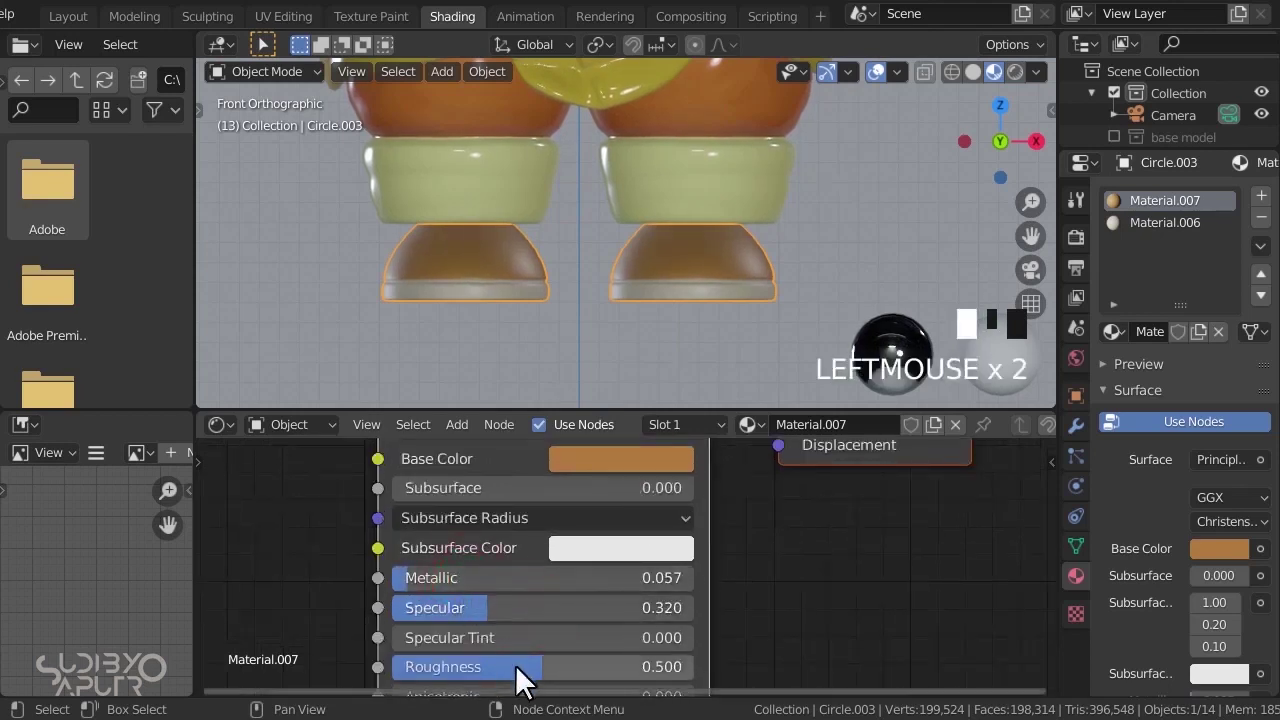
{"action": "left_click_drag", "start_coordinate": [517, 666], "coordinate": [503, 666]}
- Set the sole material's Metallic to 0.094, Specular to 0.303 and Roughness to 0.111
{"action": "left_click", "coordinate": [1168, 222]}
{"action": "left_click_drag", "start_coordinate": [450, 574], "coordinate": [523, 612]}
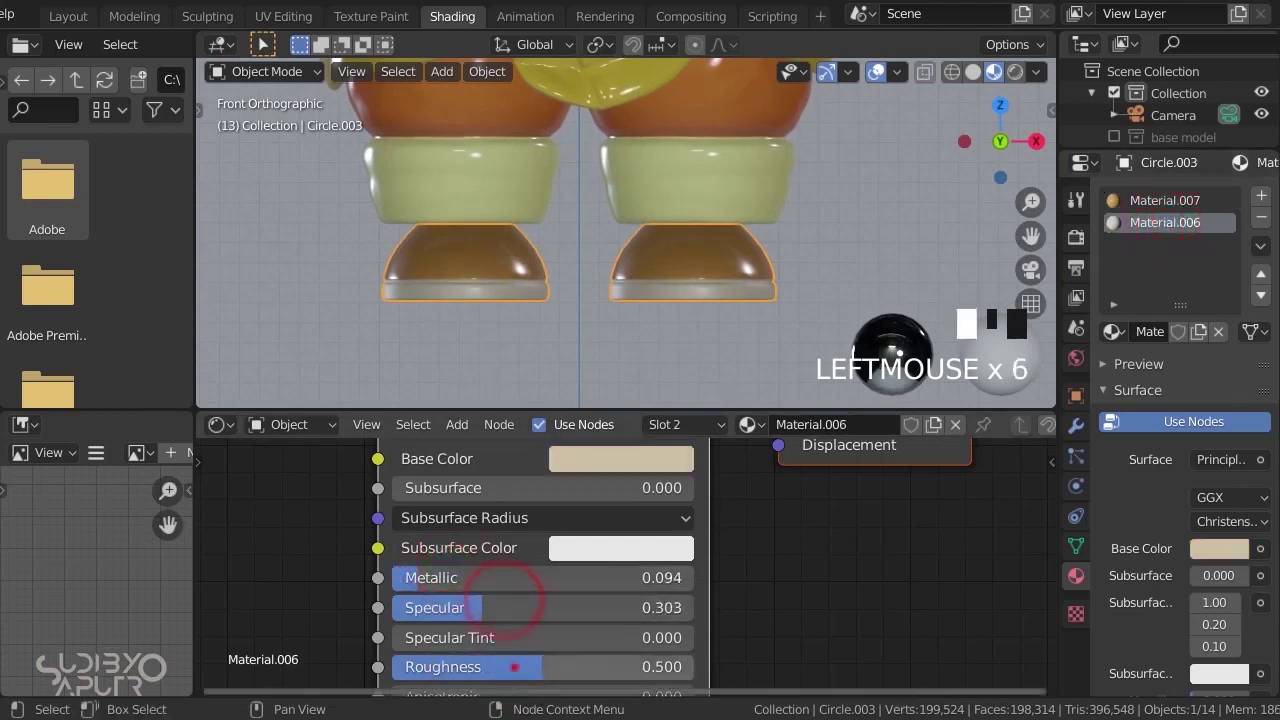
{"action": "left_click_drag", "start_coordinate": [540, 667], "coordinate": [520, 667]}
- Select the belt around the waist and create a new material for it
{"action": "scroll", "coordinate": [694, 262], "scroll_direction": "down", "scroll_amount": 3}
{"action": "middle_click_drag", "start_coordinate": [694, 262], "coordinate": [602, 230], "text": "shift"}
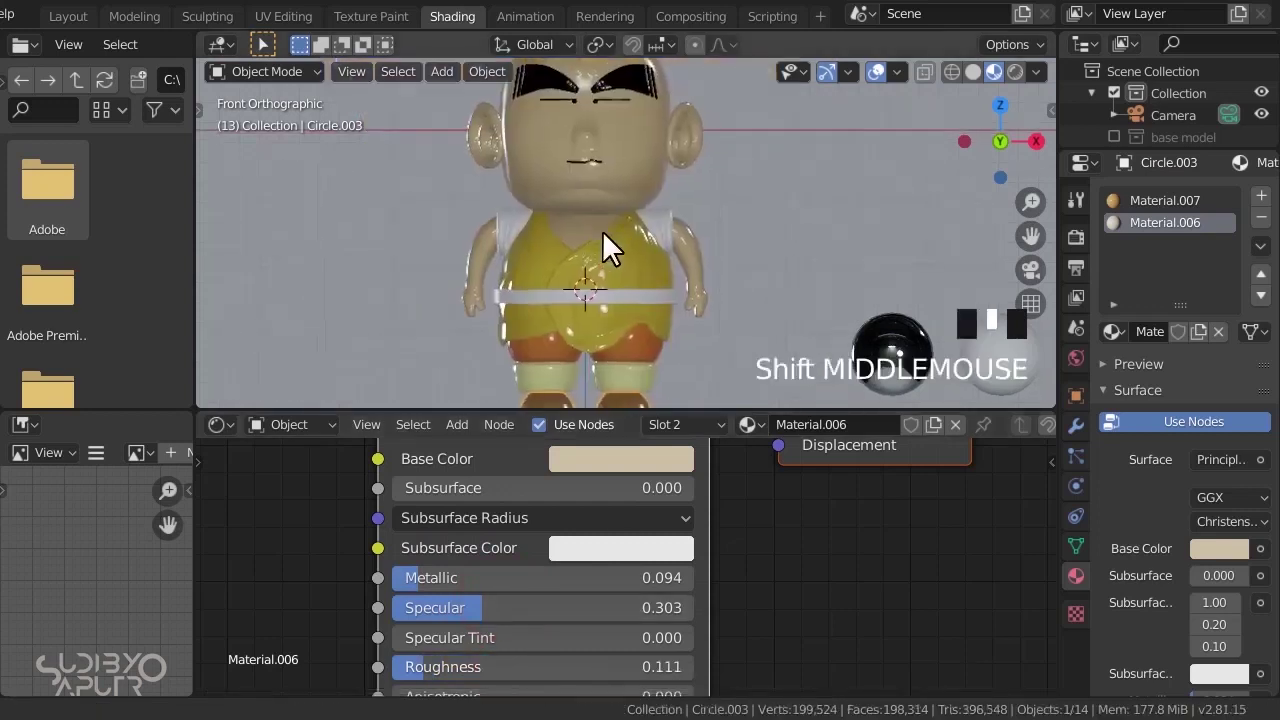
{"action": "scroll", "coordinate": [631, 286], "scroll_direction": "up", "scroll_amount": 3}
{"action": "middle_click_drag", "start_coordinate": [631, 286], "coordinate": [617, 364], "text": "shift"}
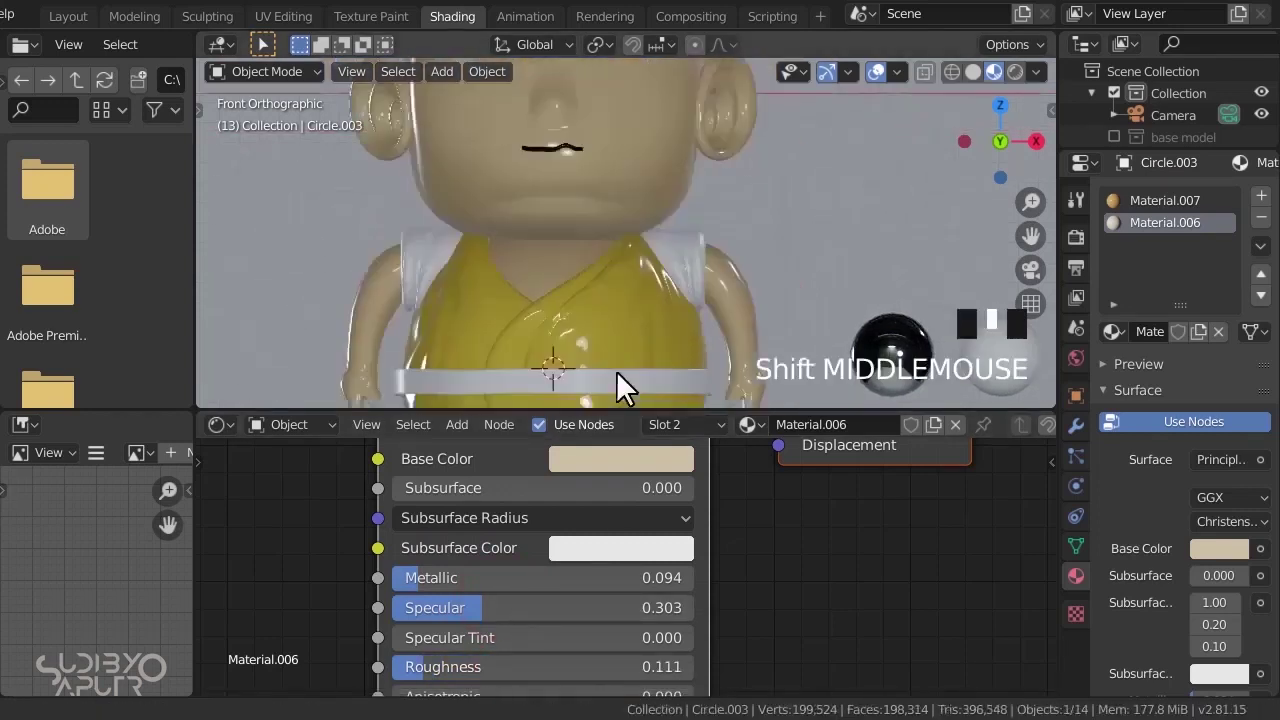
{"action": "left_click", "coordinate": [614, 374]}
{"action": "scroll", "coordinate": [600, 374], "scroll_direction": "up", "scroll_amount": 9}
{"action": "scroll", "coordinate": [605, 193], "scroll_direction": "down", "scroll_amount": 6}
{"action": "middle_click_drag", "start_coordinate": [660, 240], "coordinate": [695, 245], "text": "shift"}
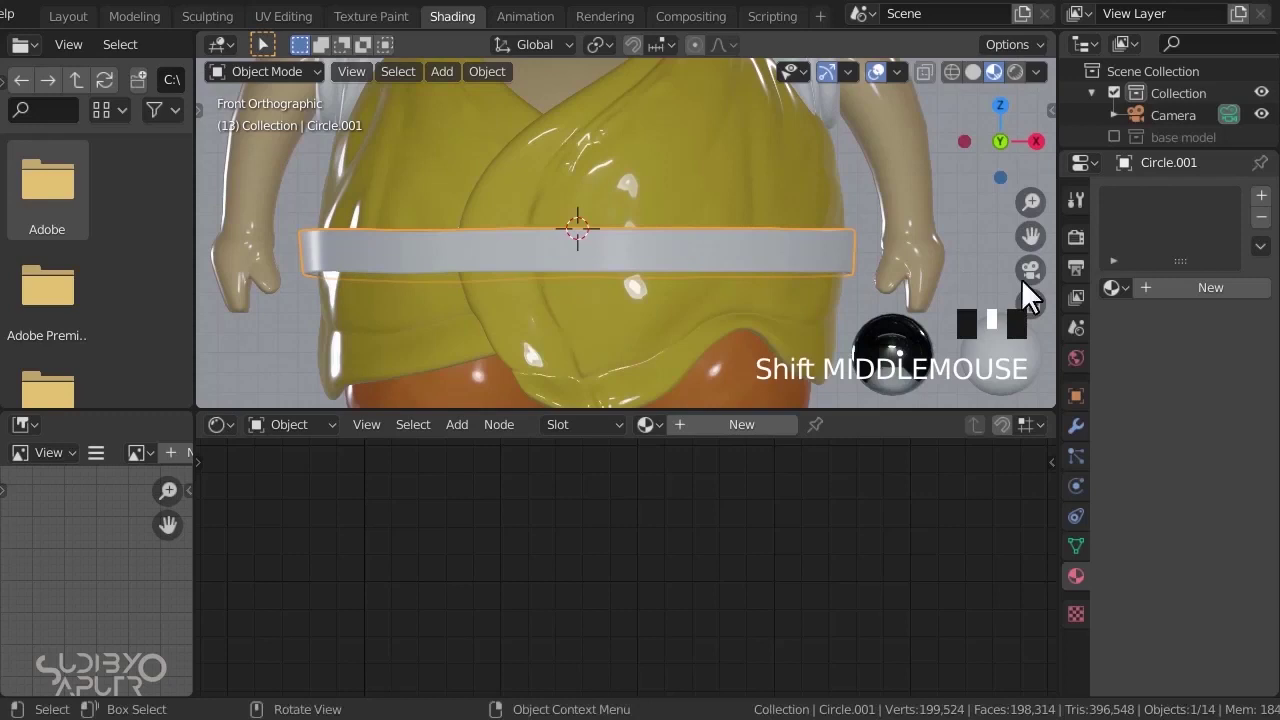
{"action": "left_click", "coordinate": [1200, 287]}
- Give the belt material a purple base color with Metallic 0.074, Specular 0.250 and Roughness 0.066
{"action": "scroll", "coordinate": [535, 534], "scroll_direction": "down", "scroll_amount": 1}
{"action": "left_click", "coordinate": [591, 470]}
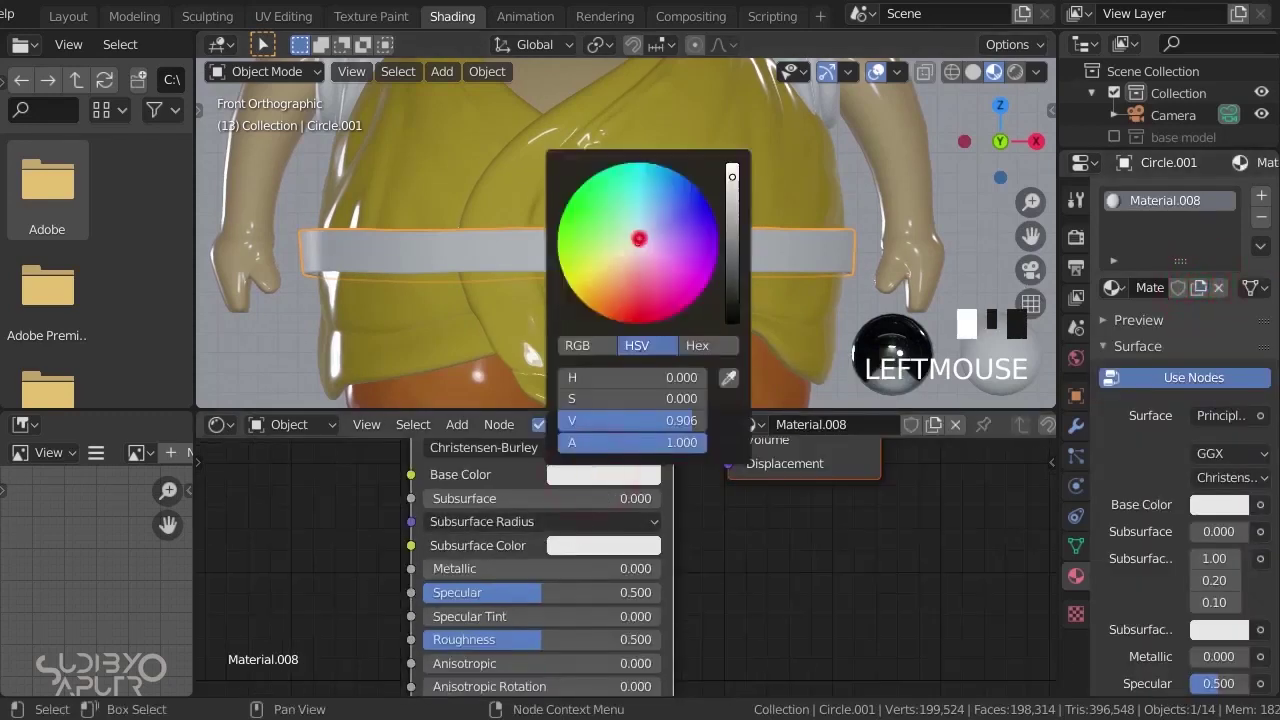
{"action": "left_click_drag", "start_coordinate": [638, 243], "coordinate": [682, 228]}
{"action": "left_click_drag", "start_coordinate": [732, 188], "coordinate": [760, 190]}
{"action": "left_click_drag", "start_coordinate": [509, 568], "coordinate": [371, 638]}
- Apply the trouser cuffs' pale yellow Material.005 to the white sleeves
{"action": "scroll", "coordinate": [685, 160], "scroll_direction": "down", "scroll_amount": 5}
{"action": "middle_click_drag", "start_coordinate": [685, 160], "coordinate": [782, 204], "text": "shift"}
{"action": "scroll", "coordinate": [684, 261], "scroll_direction": "up", "scroll_amount": 5}
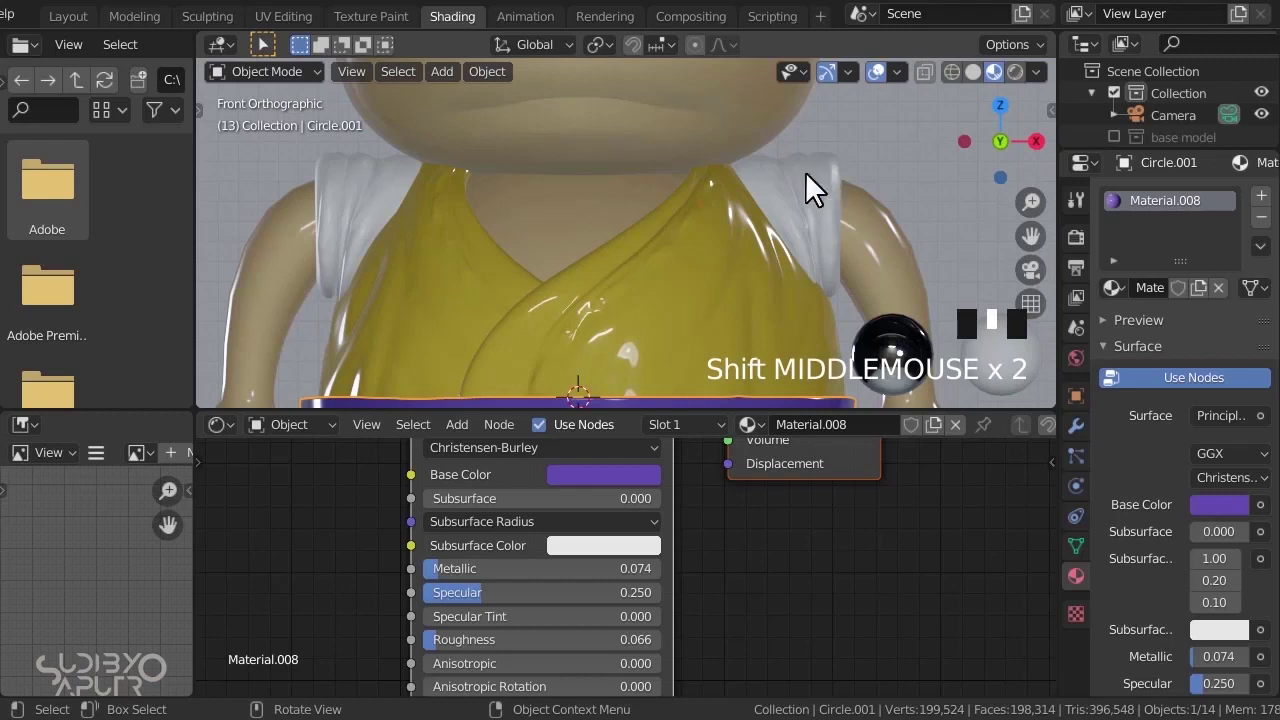
{"action": "middle_click_drag", "start_coordinate": [770, 323], "coordinate": [660, 243], "text": "shift"}
{"action": "middle_click_drag", "start_coordinate": [660, 243], "coordinate": [613, 323], "text": "shift"}
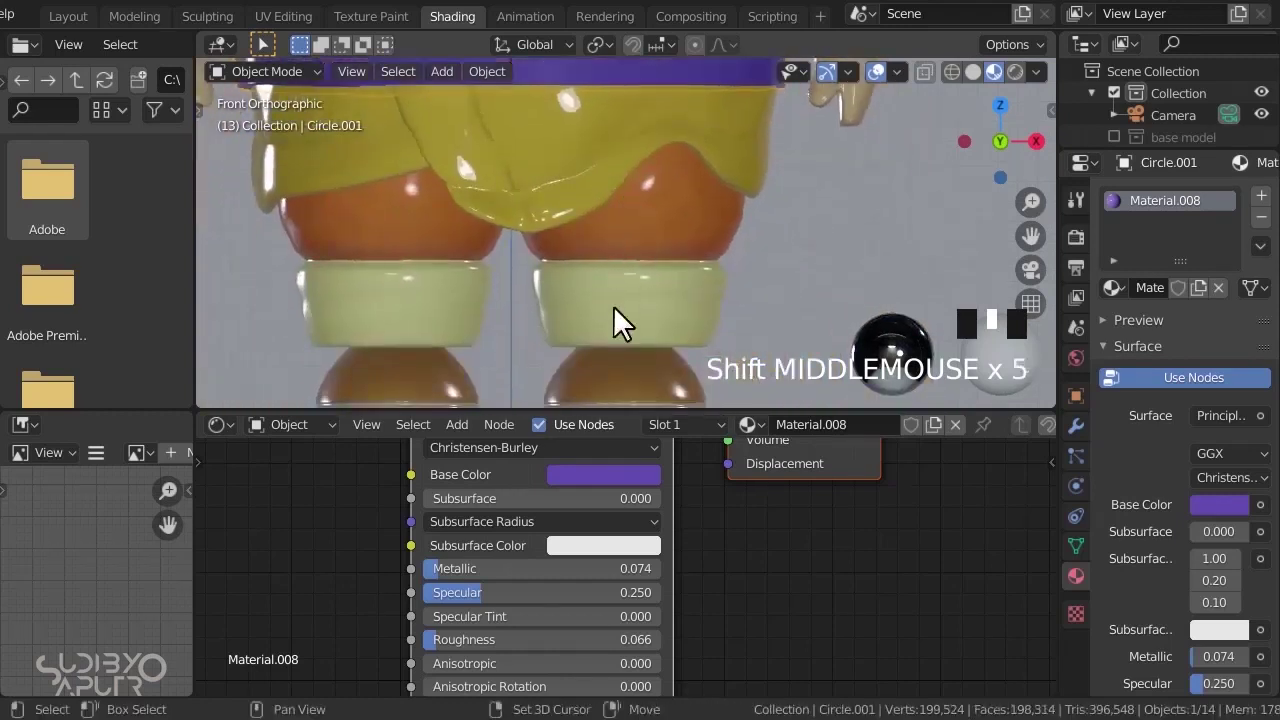
{"action": "scroll", "coordinate": [706, 230], "scroll_direction": "down", "scroll_amount": 5}
{"action": "left_click", "coordinate": [668, 90]}
{"action": "middle_click_drag", "start_coordinate": [653, 244], "coordinate": [640, 372], "text": "shift"}
{"action": "left_click", "coordinate": [607, 349]}
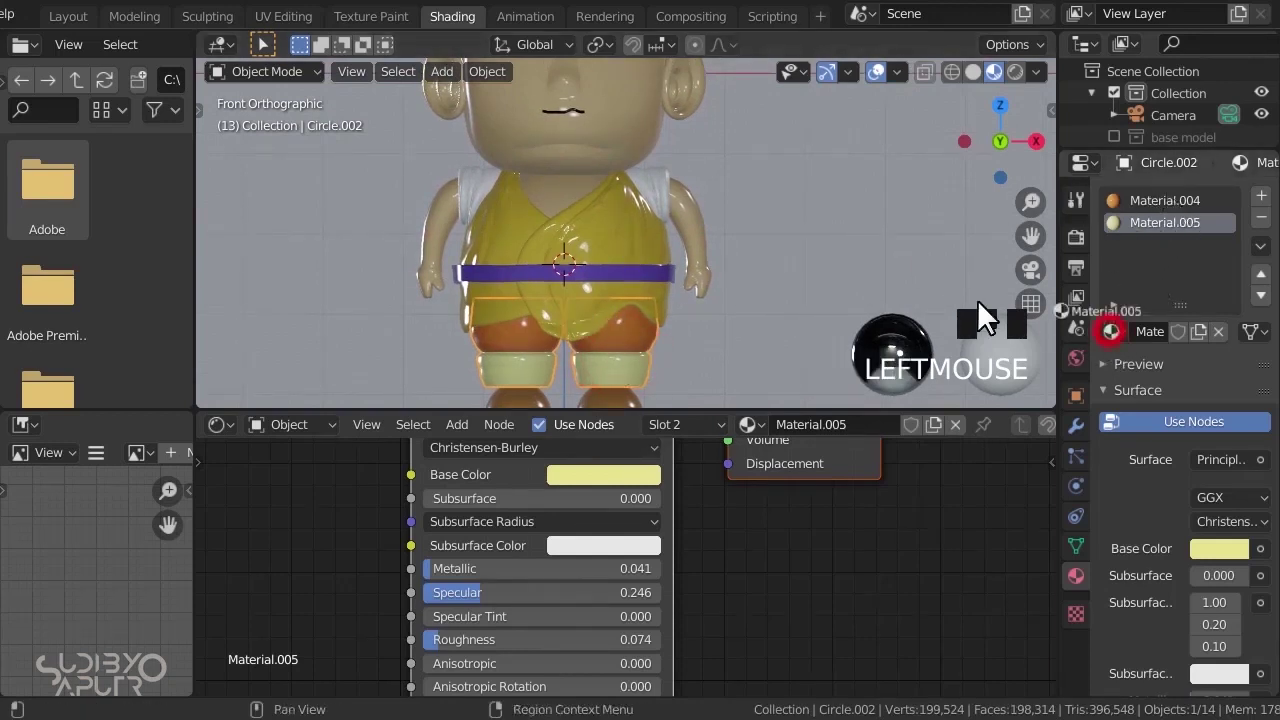
{"action": "left_click_drag", "start_coordinate": [980, 318], "coordinate": [655, 175]}
{"action": "scroll", "coordinate": [662, 170], "scroll_direction": "up", "scroll_amount": 4}
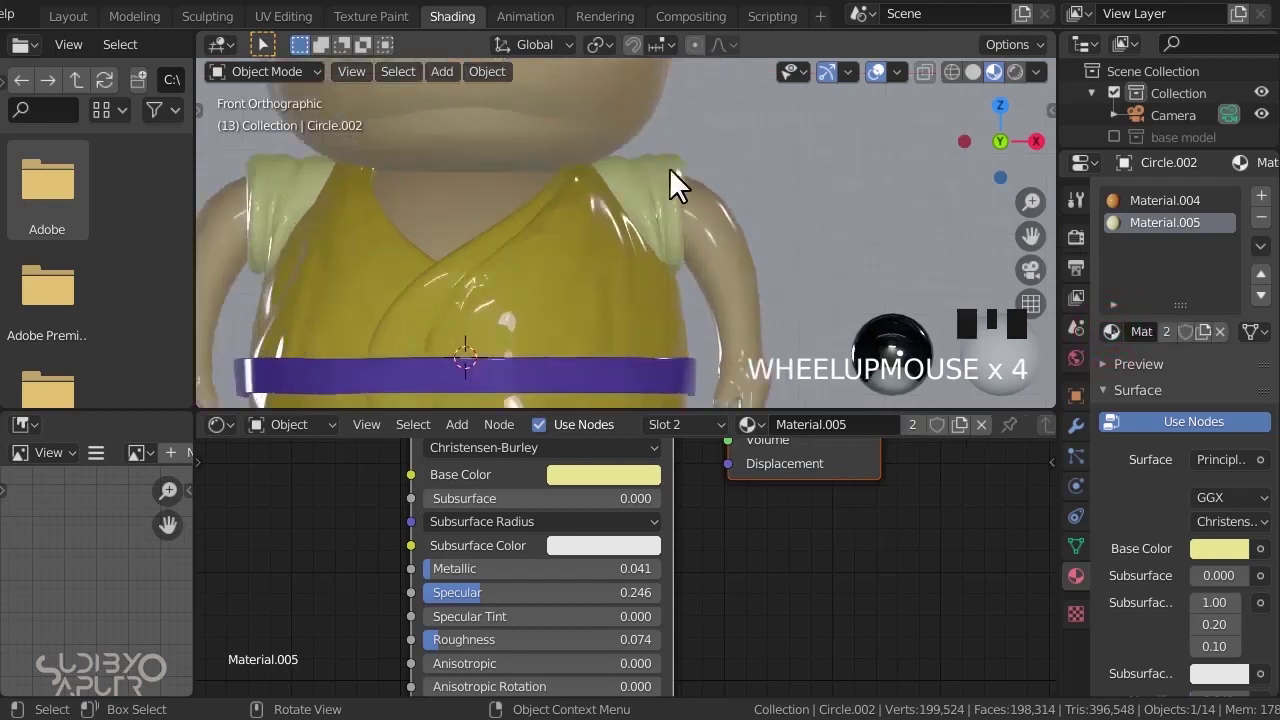
- Add a second empty material slot to the sleeves and enter Edit Mode in wireframe shading with nothing selected
{"action": "left_click", "coordinate": [660, 182]}
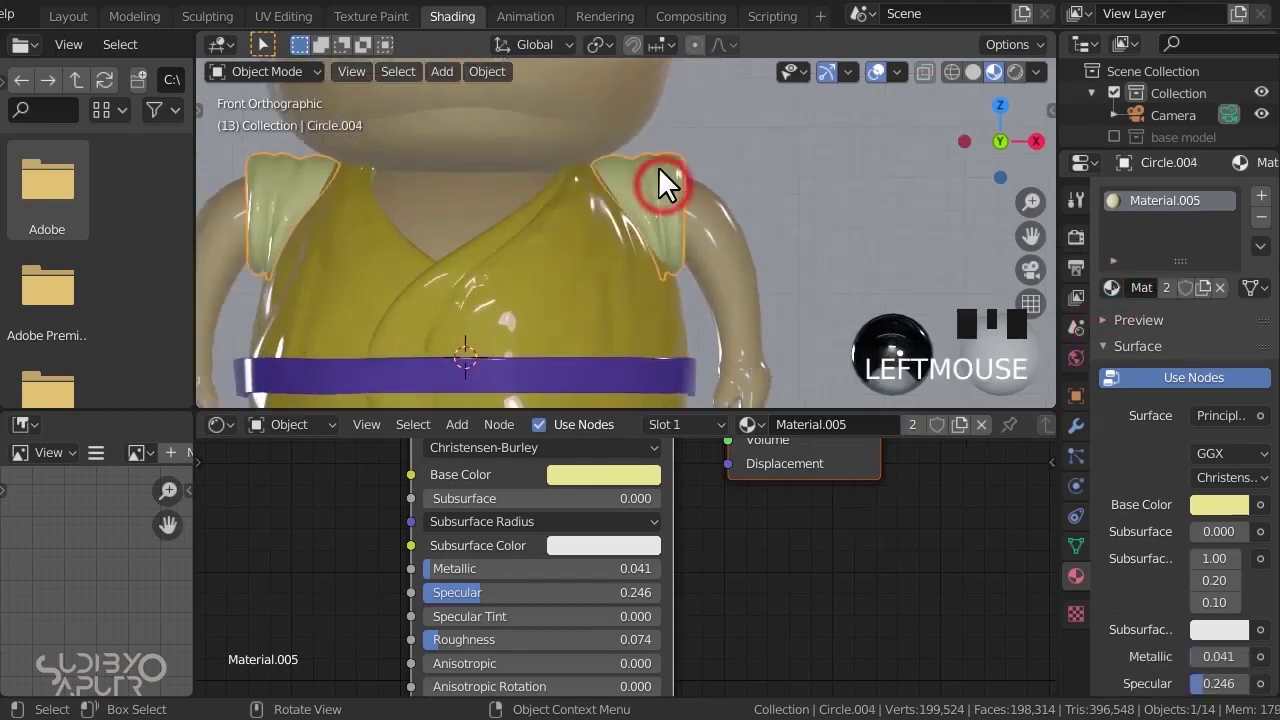
{"action": "left_click", "coordinate": [1262, 196]}
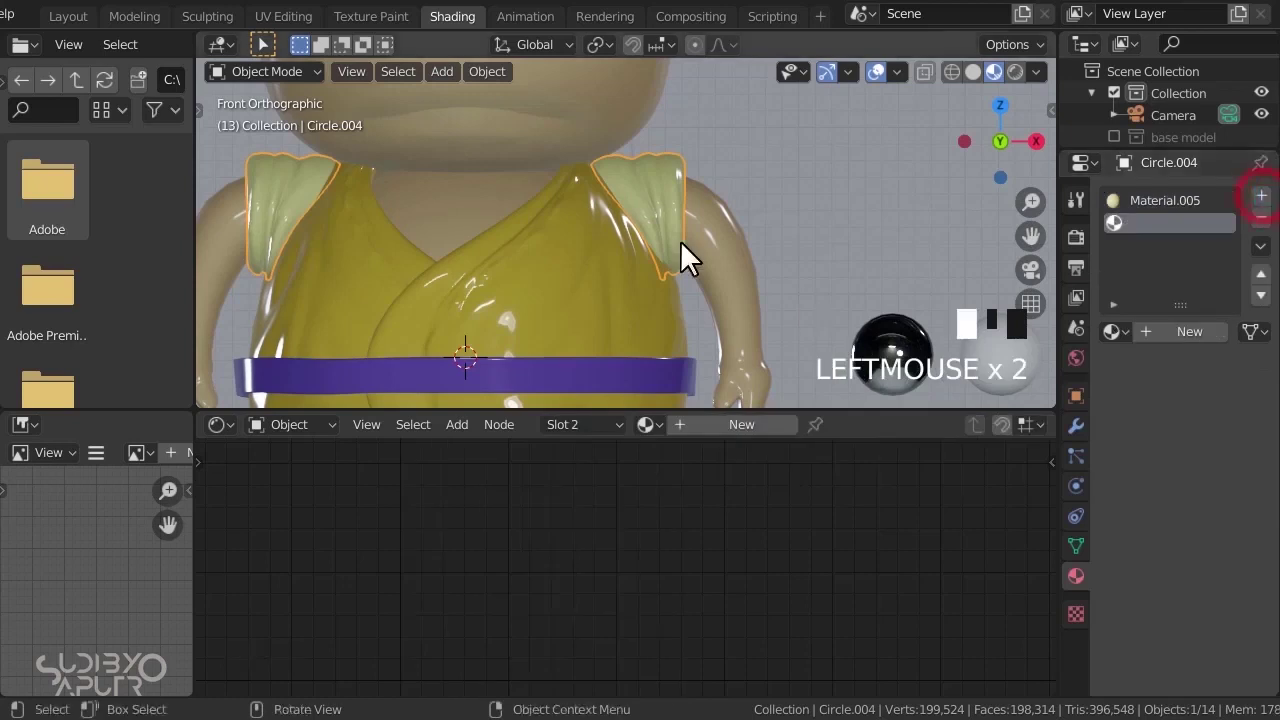
{"action": "key", "text": "Tab"}
{"action": "key", "text": "z"}
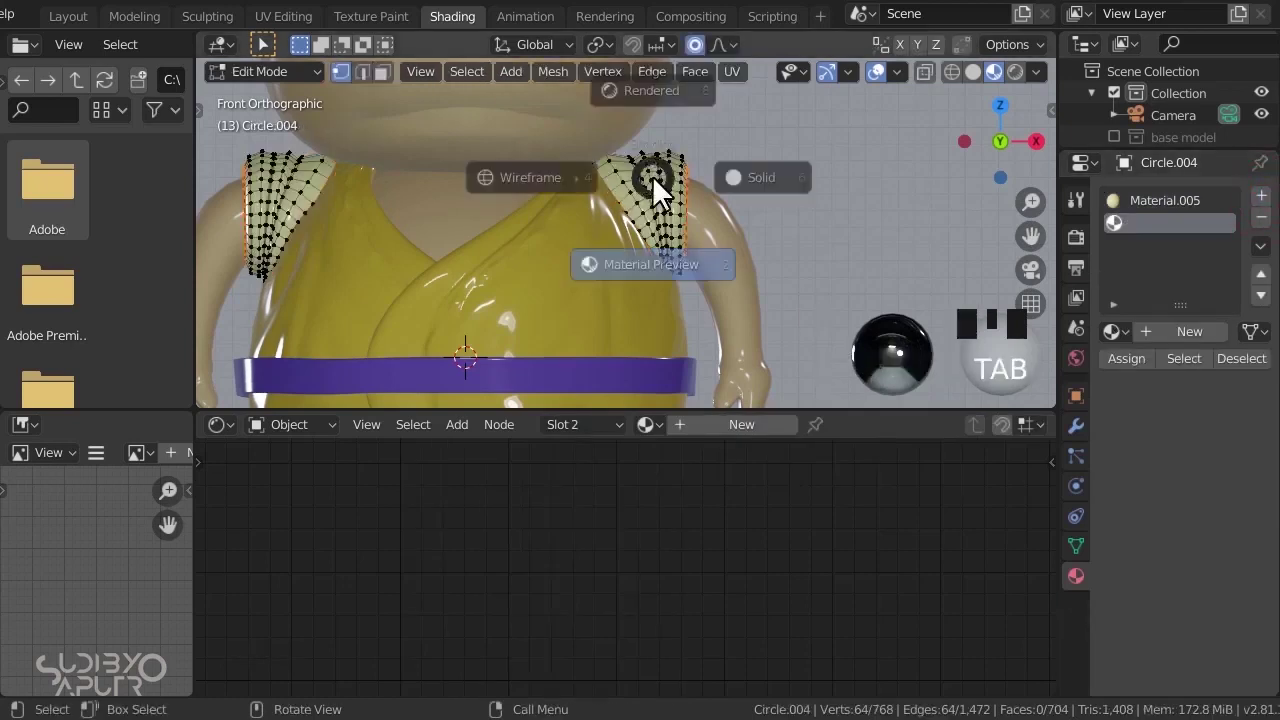
{"action": "left_click", "coordinate": [496, 174]}
{"action": "middle_click_drag", "start_coordinate": [766, 249], "coordinate": [812, 238], "text": "shift"}
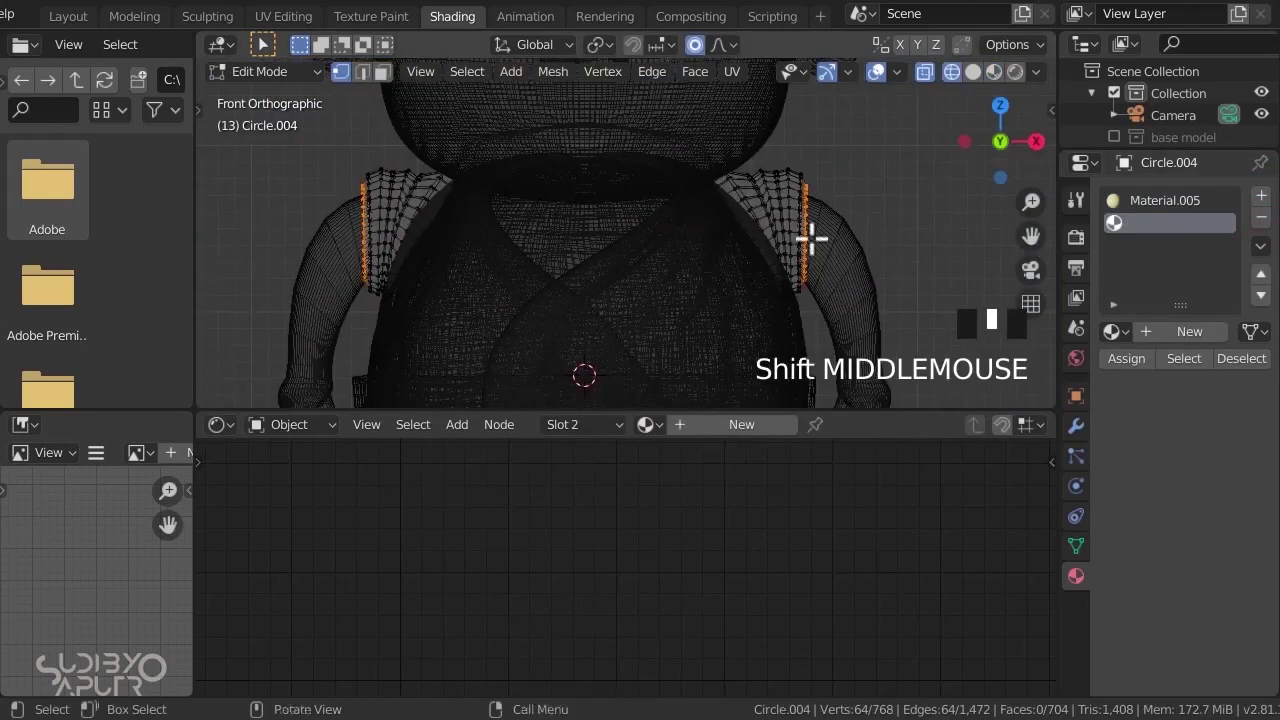
{"action": "left_click", "coordinate": [865, 151]}
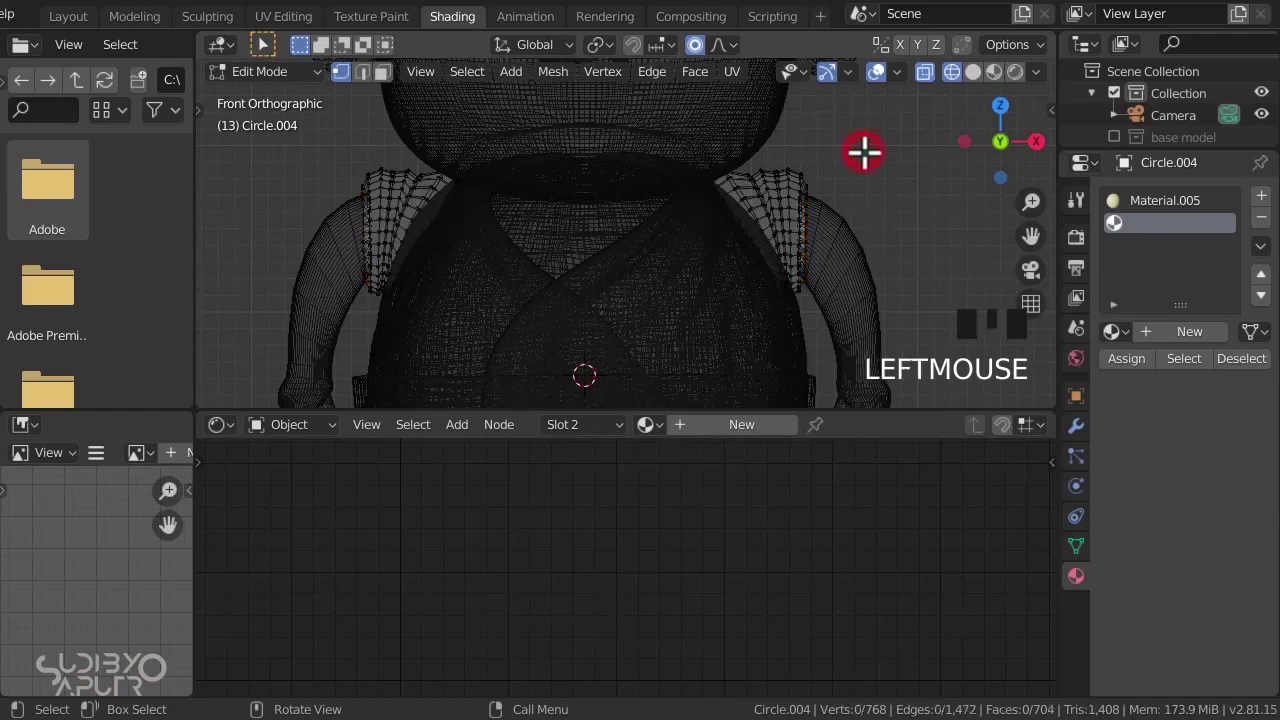
- Circle-select the inner shoulder areas of both sleeves next to the robe
{"action": "key", "text": "c"}
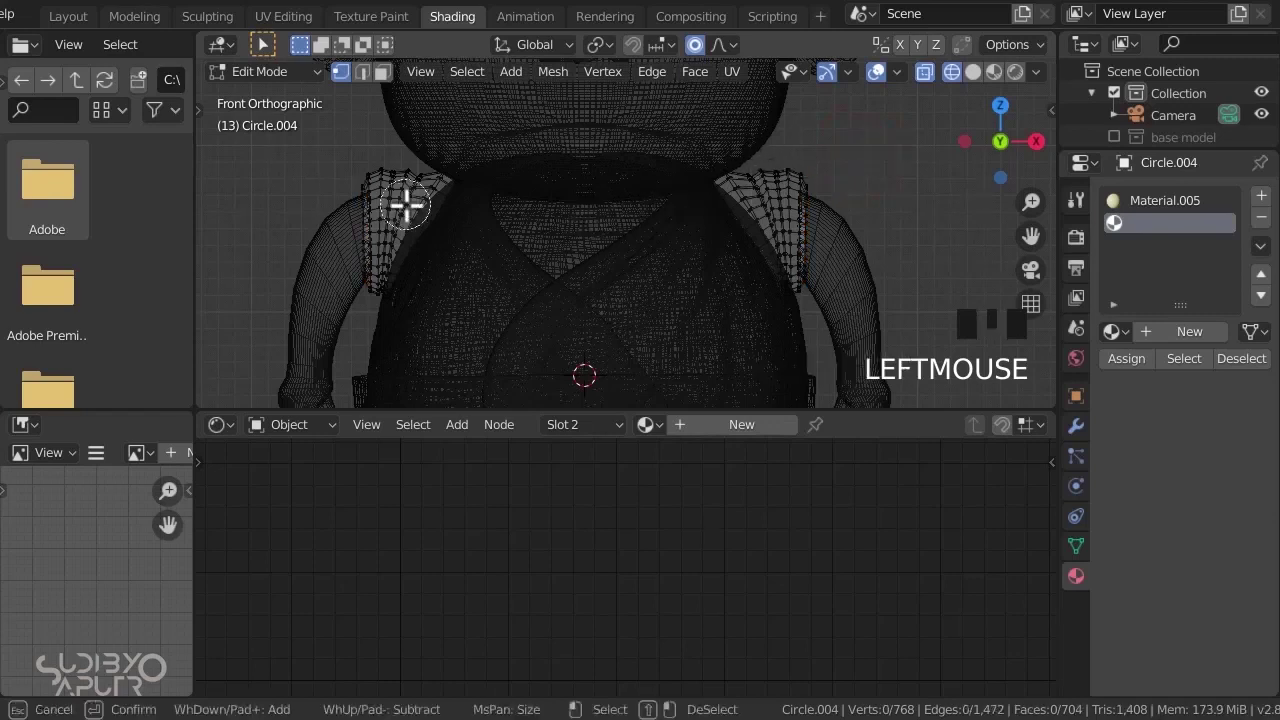
{"action": "mouse_move", "coordinate": [436, 190]}
{"action": "left_mouse_down"}
{"action": "mouse_move", "coordinate": [449, 177]}
{"action": "mouse_move", "coordinate": [424, 228]}
{"action": "left_mouse_up"}
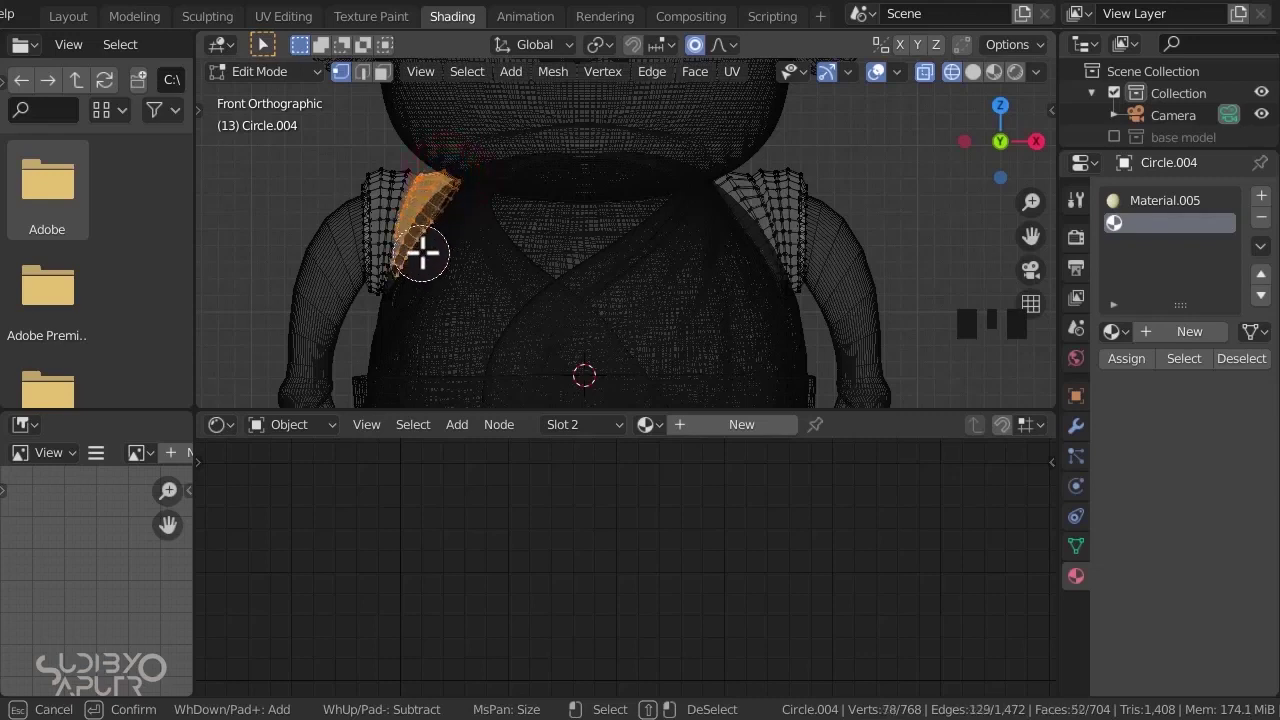
{"action": "left_click_drag", "start_coordinate": [734, 177], "coordinate": [751, 243]}
{"action": "right_click", "coordinate": [617, 236]}
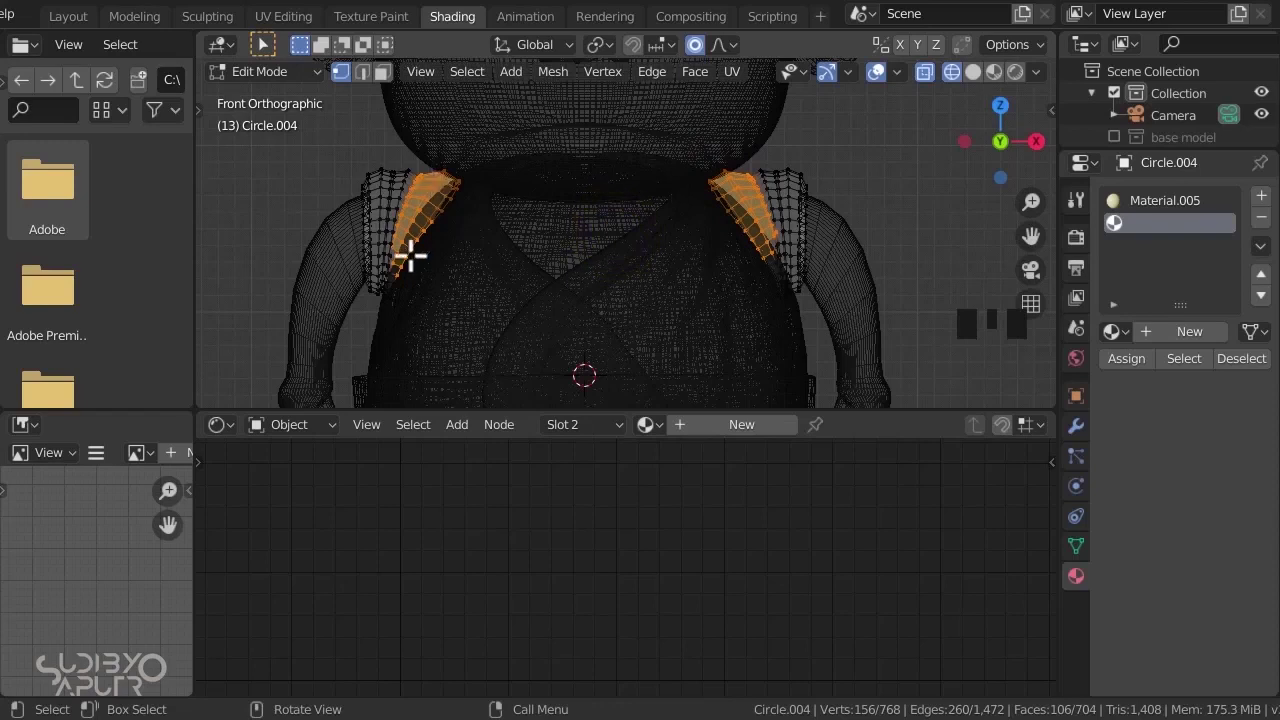
- Extend the selection down the inner strip of the character's right sleeve to its lower end
{"action": "scroll", "coordinate": [410, 256], "scroll_direction": "up", "scroll_amount": 8}
{"action": "mouse_move", "coordinate": [343, 320]}
{"action": "middle_mouse_down", "text": "shift"}
{"action": "mouse_move", "coordinate": [457, 269]}
{"action": "mouse_move", "coordinate": [434, 286]}
{"action": "middle_mouse_up", "text": "shift"}
{"action": "key", "text": "c"}
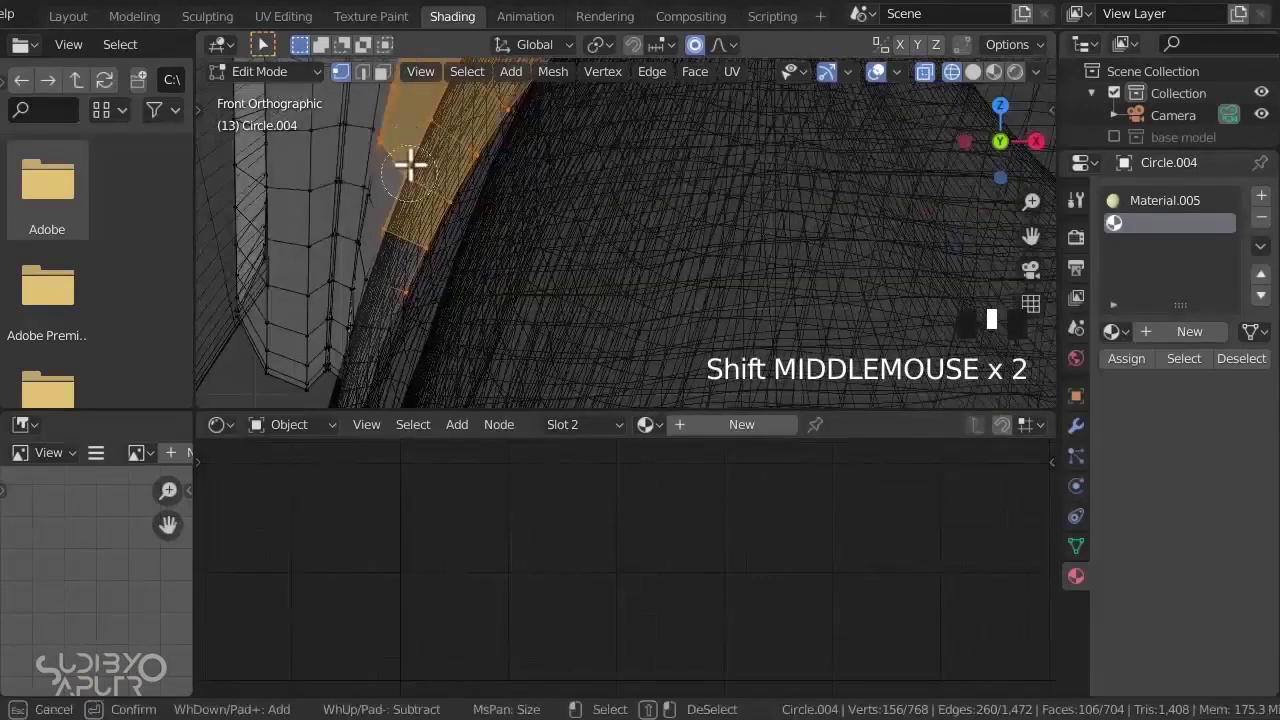
{"action": "left_click_drag", "start_coordinate": [410, 167], "coordinate": [380, 406]}
{"action": "middle_click_drag", "start_coordinate": [380, 406], "coordinate": [391, 243], "text": "shift"}
{"action": "key", "text": "c"}
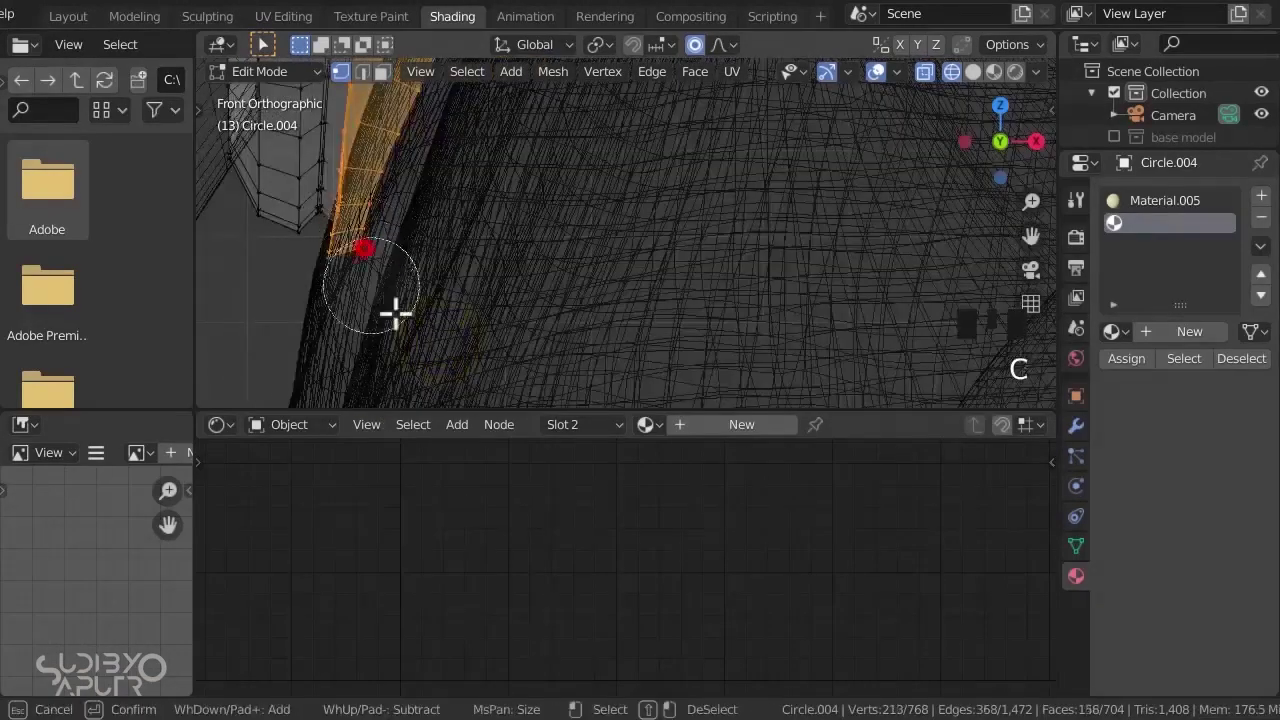
{"action": "right_click", "coordinate": [488, 268]}
- Extend the selection along the inner strip of the character's left sleeve with circle select
{"action": "scroll", "coordinate": [488, 268], "scroll_direction": "down", "scroll_amount": 6}
{"action": "middle_click_drag", "start_coordinate": [690, 185], "coordinate": [490, 272], "text": "shift"}
{"action": "key", "text": "c"}
{"action": "right_click", "coordinate": [686, 280]}
{"action": "middle_click_drag", "start_coordinate": [779, 349], "coordinate": [648, 253], "text": "shift"}
{"action": "scroll", "coordinate": [648, 253], "scroll_direction": "up", "scroll_amount": 2}
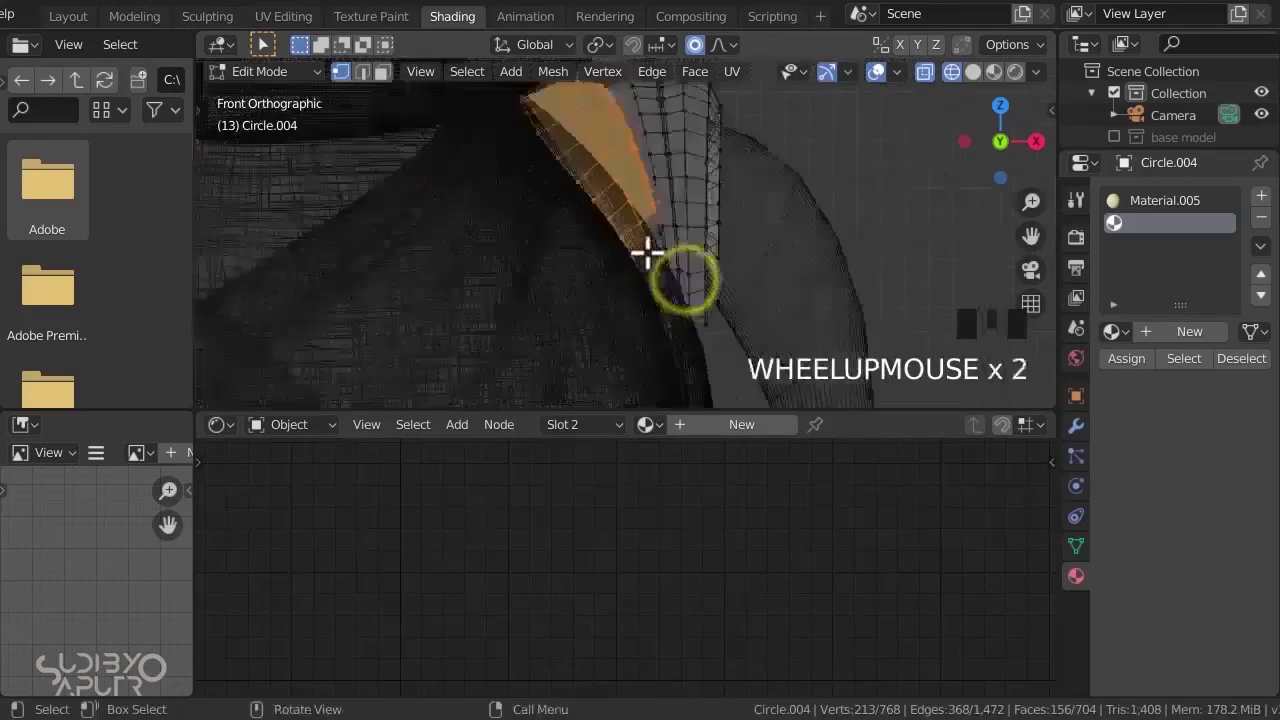
{"action": "scroll", "coordinate": [648, 253], "scroll_direction": "up", "scroll_amount": 3}
{"action": "key", "text": "c"}
{"action": "left_click_drag", "start_coordinate": [626, 196], "coordinate": [646, 320]}
{"action": "right_click", "coordinate": [652, 326]}
- Add the remaining vertices at the lower end of the left sleeve's inner strip to the selection
{"action": "middle_click_drag", "start_coordinate": [652, 326], "coordinate": [615, 190], "text": "shift"}
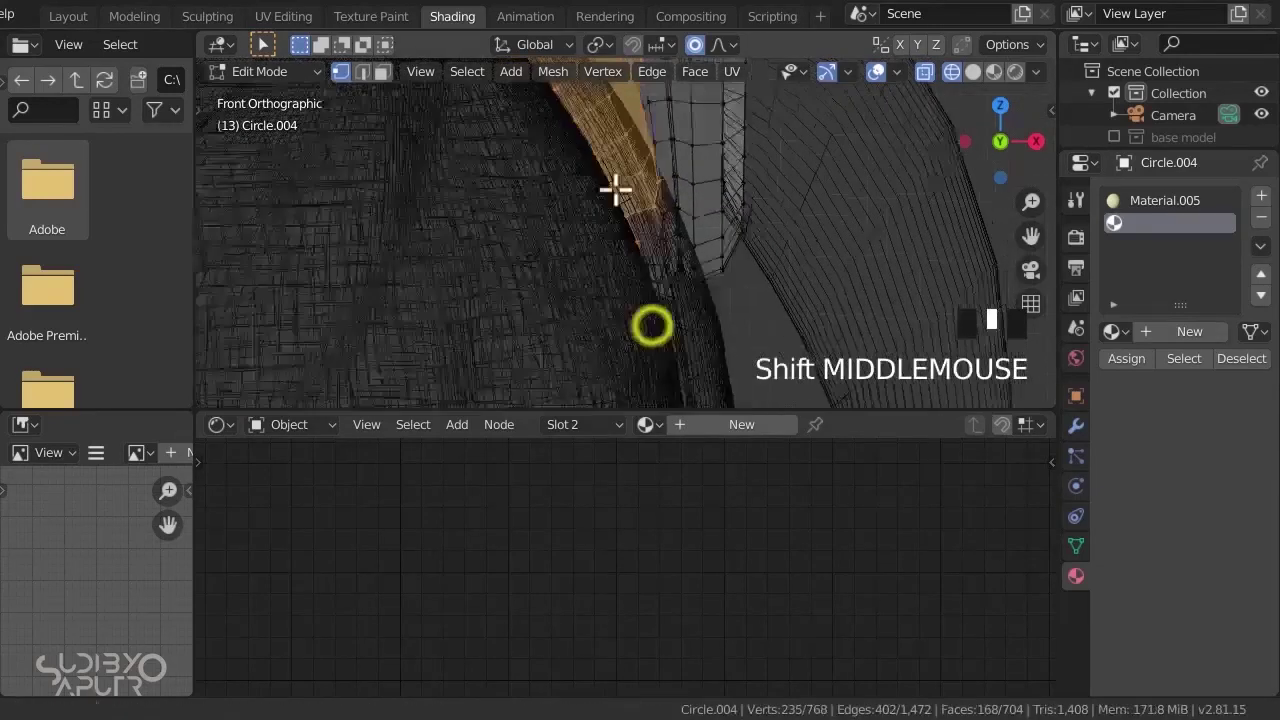
{"action": "key", "text": "c"}
{"action": "left_click_drag", "start_coordinate": [609, 190], "coordinate": [617, 313]}
{"action": "right_click", "coordinate": [617, 313]}
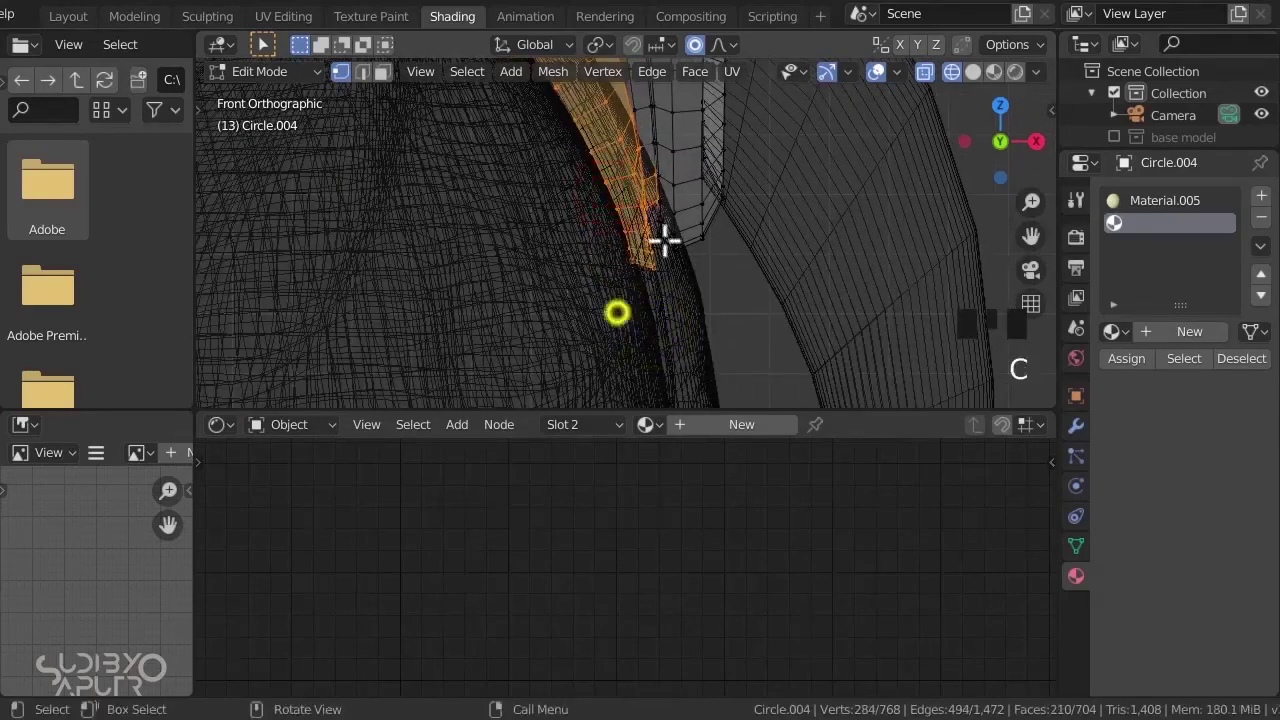
- Remove the stray outer vertices near the lower end of the left sleeve's inner strip from the selection with circle select
{"action": "middle_click_drag", "start_coordinate": [663, 240], "coordinate": [657, 203], "text": "shift"}
{"action": "scroll", "coordinate": [586, 306], "scroll_direction": "up", "scroll_amount": 4}
{"action": "scroll", "coordinate": [655, 206], "scroll_direction": "up", "scroll_amount": 1}
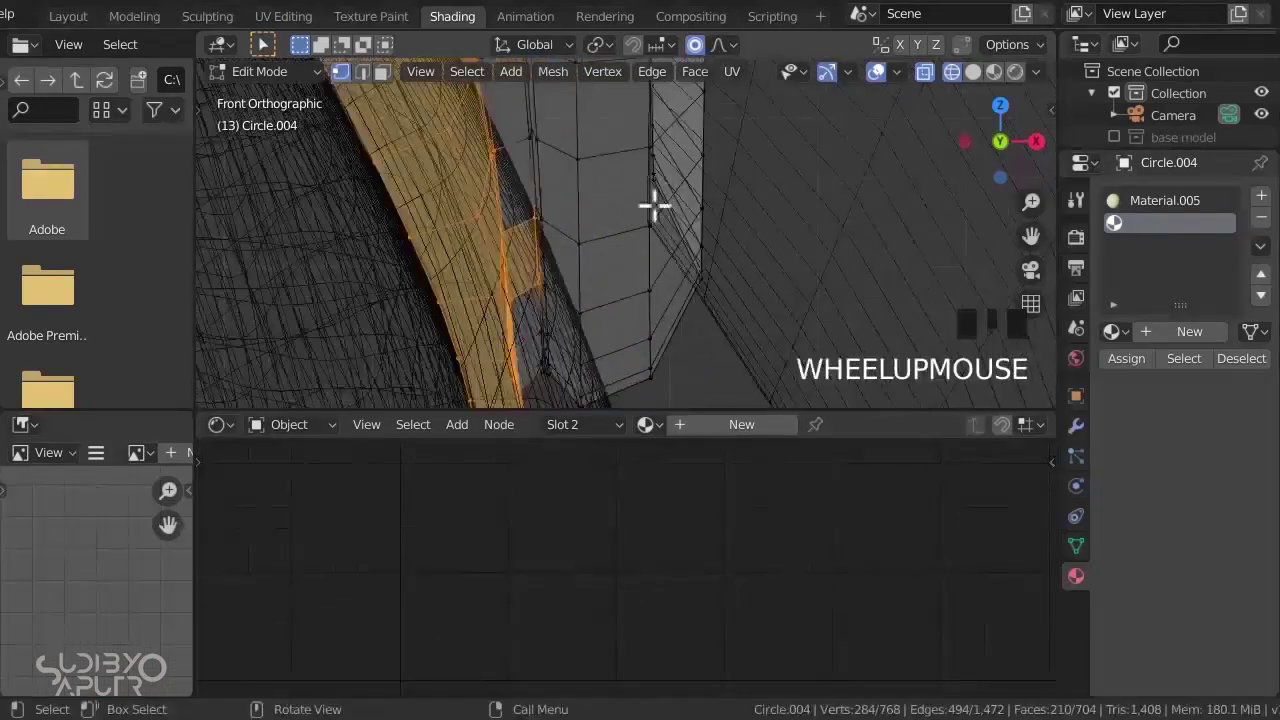
{"action": "key", "text": "c"}
{"action": "middle_click_drag", "start_coordinate": [557, 207], "coordinate": [568, 290]}
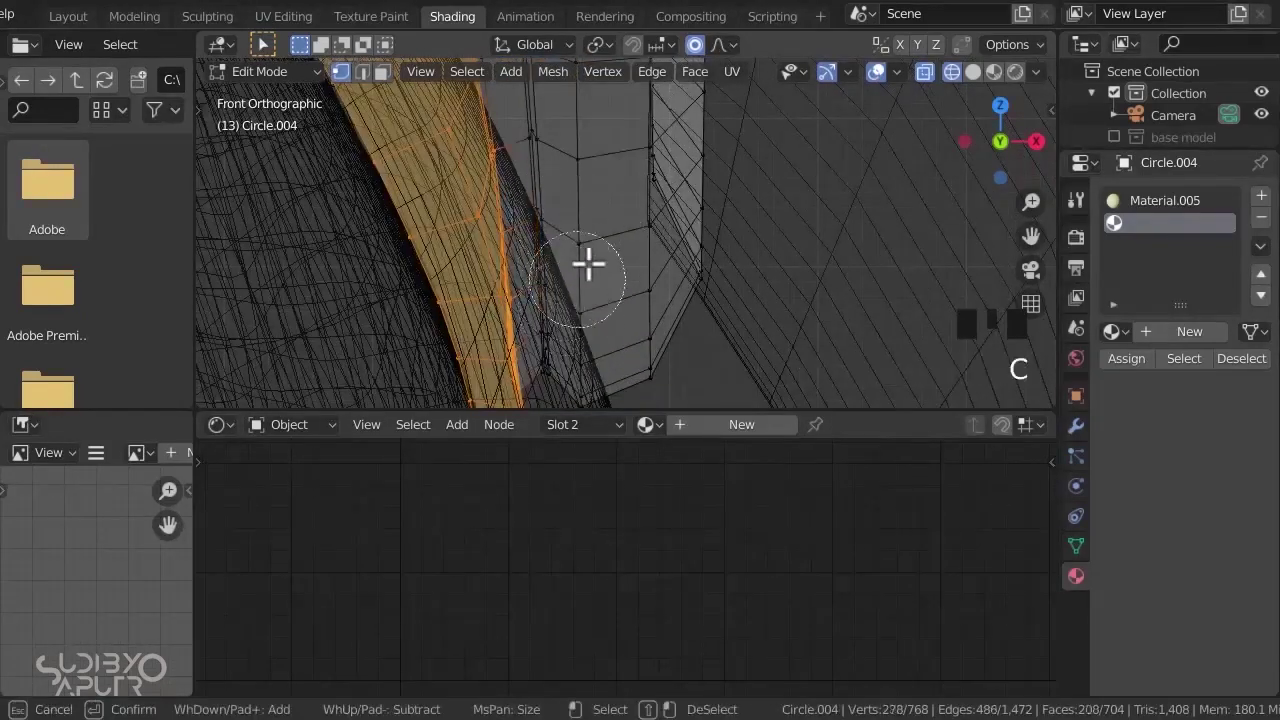
{"action": "scroll", "coordinate": [587, 180], "scroll_direction": "down", "scroll_amount": 5}
{"action": "right_click", "coordinate": [612, 200]}
- Deselect the stray outer vertices farther up the left sleeve's inner strip with circle select
{"action": "scroll", "coordinate": [608, 187], "scroll_direction": "down", "scroll_amount": 2}
{"action": "middle_click_drag", "start_coordinate": [608, 187], "coordinate": [626, 365], "text": "shift"}
{"action": "key", "text": "c"}
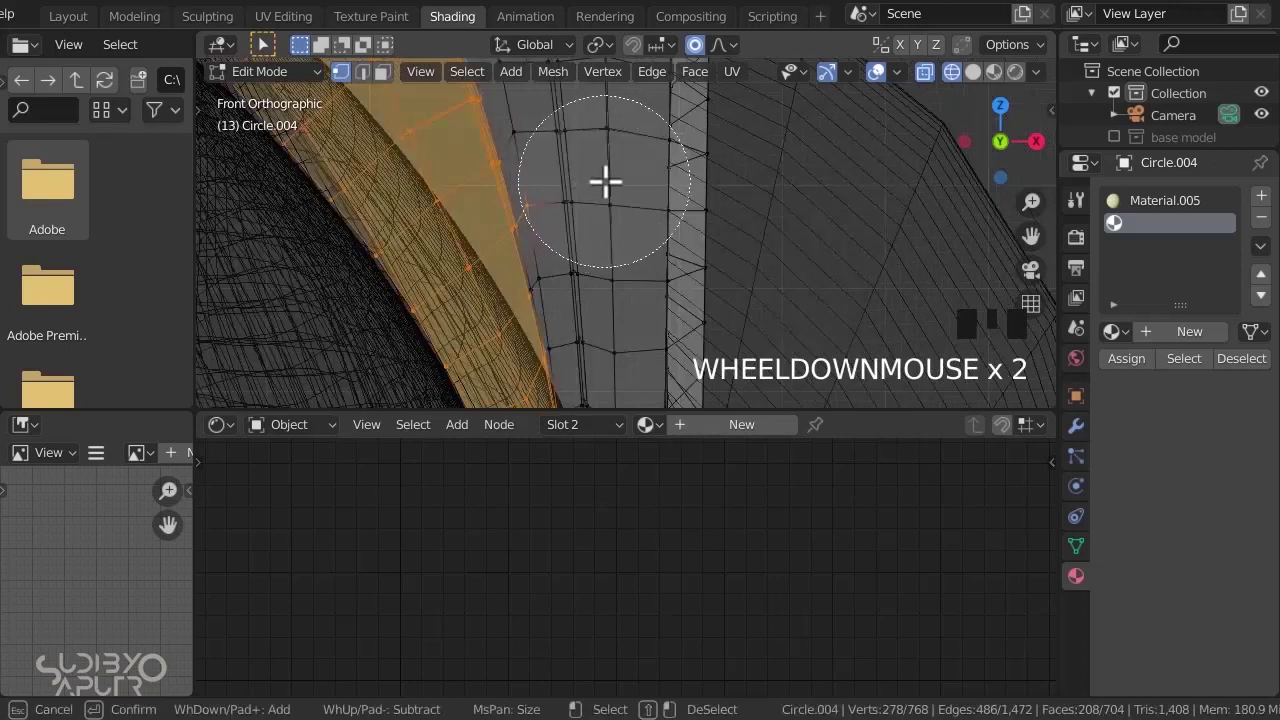
{"action": "middle_click", "coordinate": [605, 181]}
{"action": "right_click", "coordinate": [605, 181]}
- Assign the selected inner sleeve faces to the empty second material slot and return to Object Mode in Material Preview shading
{"action": "scroll", "coordinate": [546, 278], "scroll_direction": "down", "scroll_amount": 12}
{"action": "middle_click_drag", "start_coordinate": [546, 278], "coordinate": [773, 260], "text": "shift"}
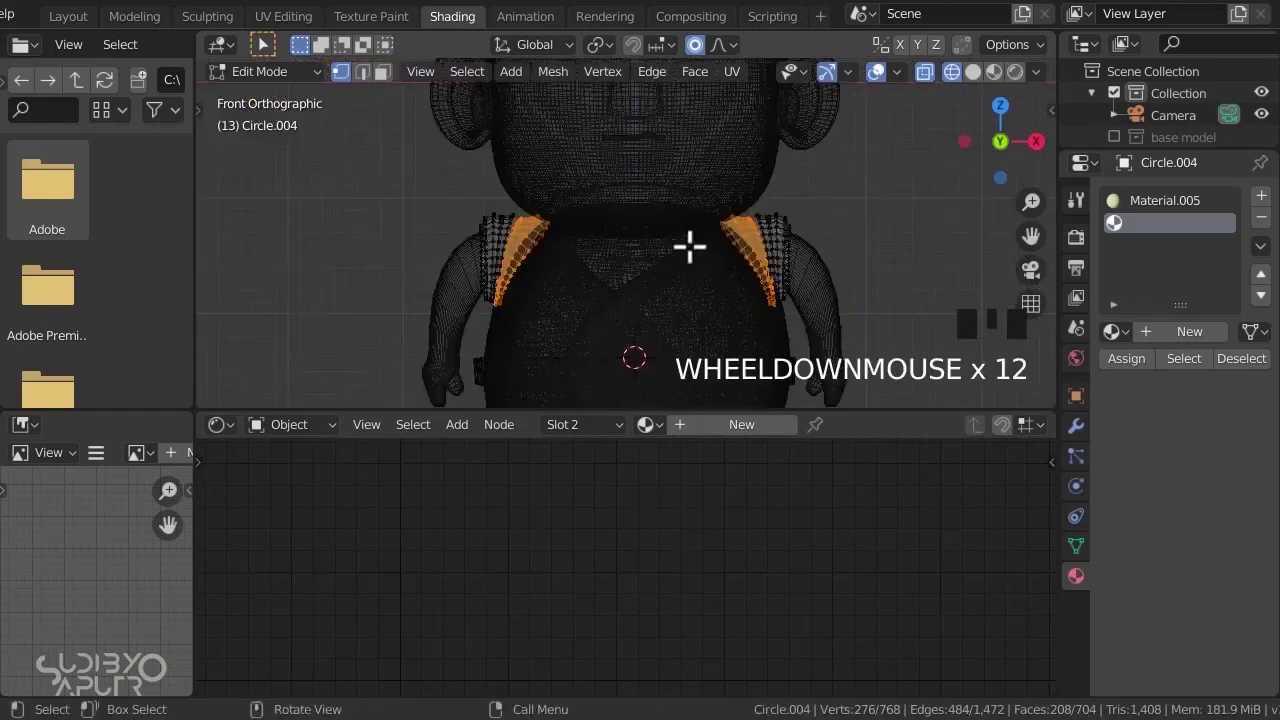
{"action": "left_click", "coordinate": [1124, 360]}
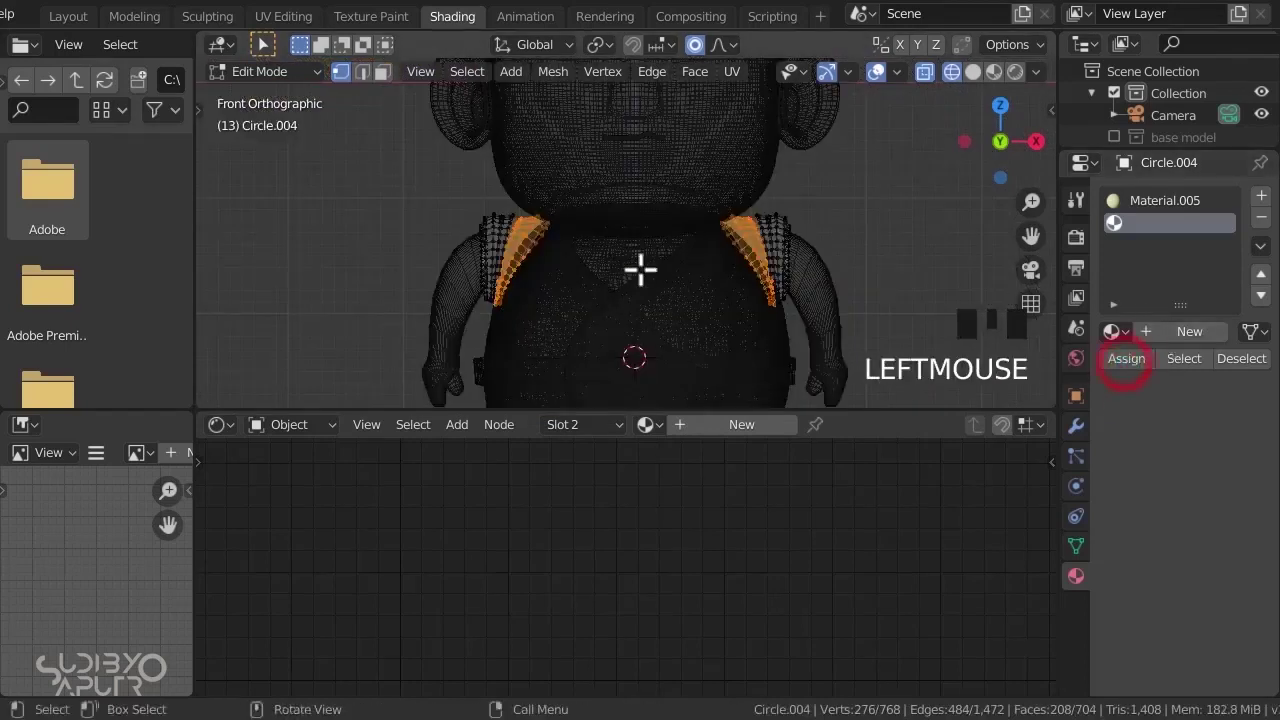
{"action": "key", "text": "z"}
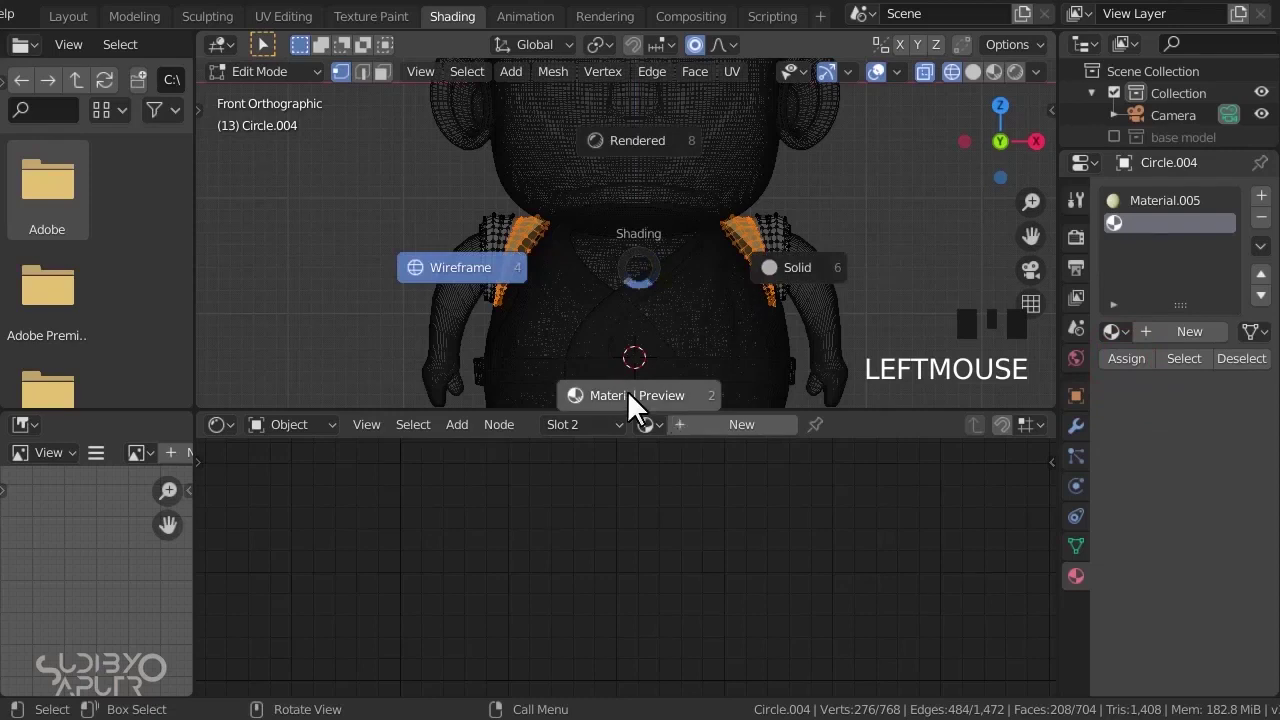
{"action": "left_click", "coordinate": [659, 396]}
{"action": "scroll", "coordinate": [779, 313], "scroll_direction": "down", "scroll_amount": 3, "text": "shift"}
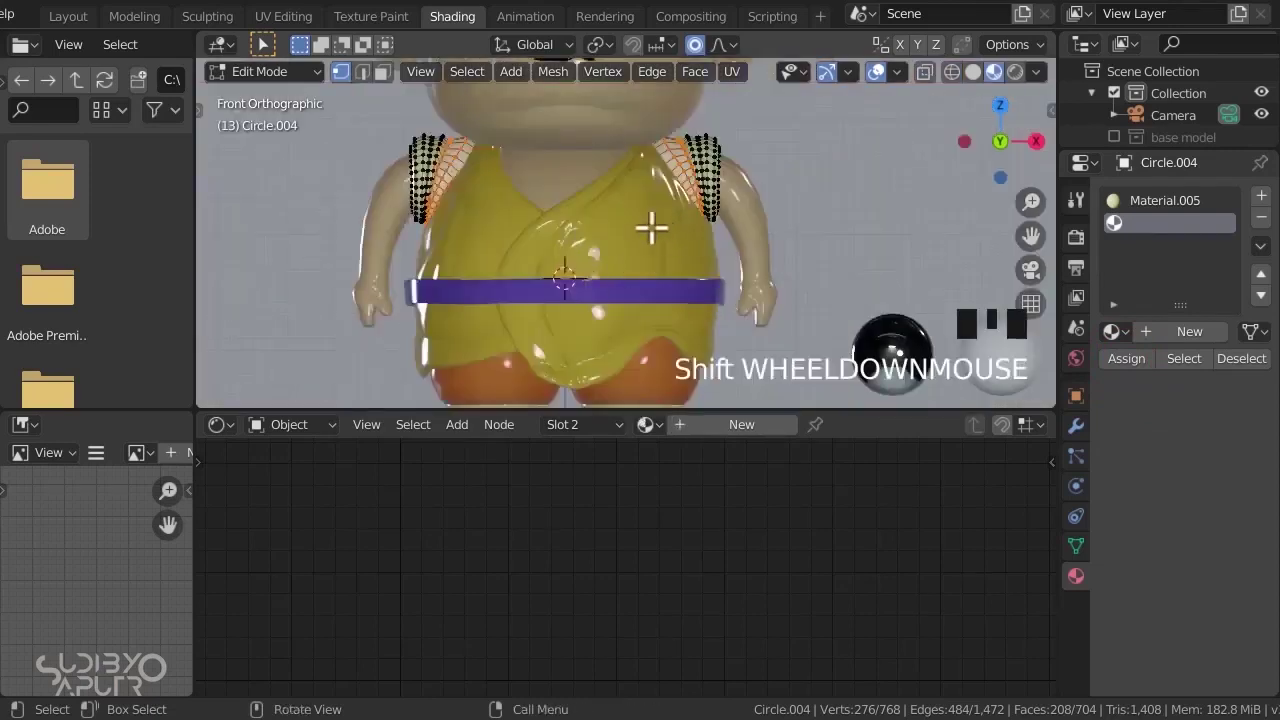
{"action": "key", "text": "Tab"}
{"action": "scroll", "coordinate": [737, 215], "scroll_direction": "up", "scroll_amount": 6}
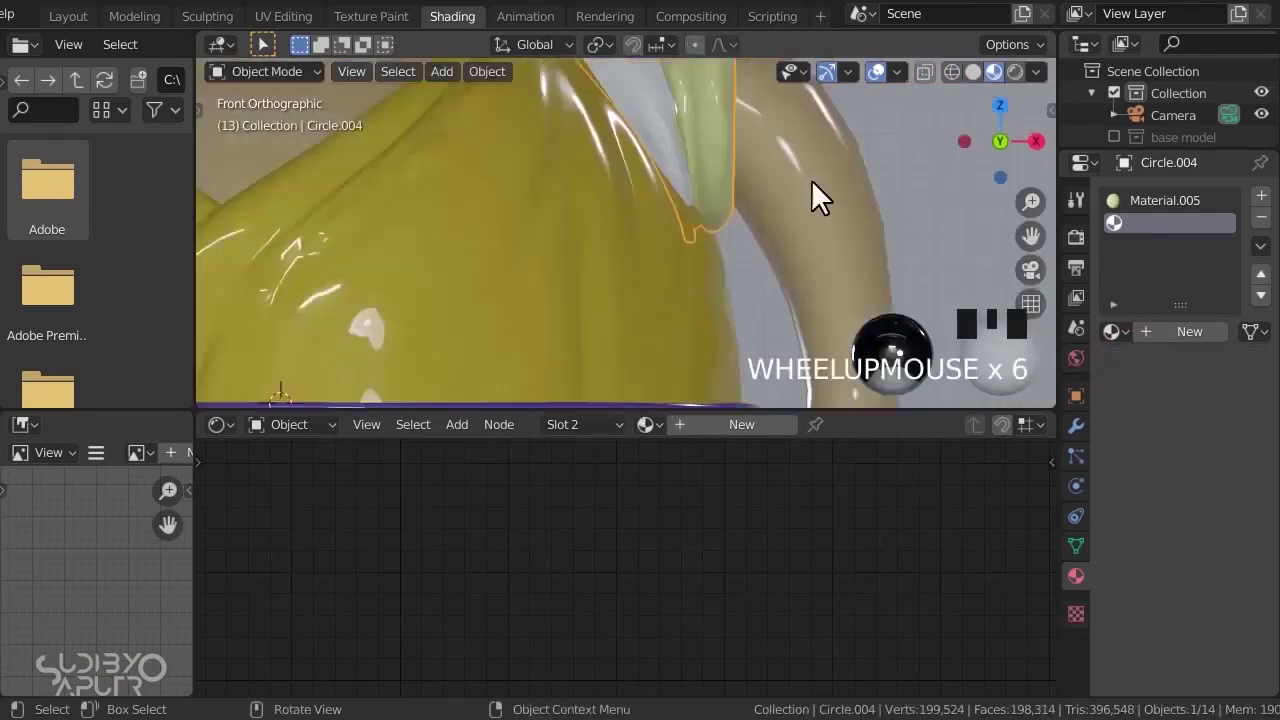
{"action": "scroll", "coordinate": [700, 185], "scroll_direction": "down", "scroll_amount": 5}
{"action": "middle_click_drag", "start_coordinate": [673, 185], "coordinate": [671, 214], "text": "shift"}
{"action": "scroll", "coordinate": [771, 203], "scroll_direction": "up", "scroll_amount": 6}
{"action": "scroll", "coordinate": [743, 240], "scroll_direction": "down", "scroll_amount": 5}
{"action": "scroll", "coordinate": [671, 214], "scroll_direction": "down", "scroll_amount": 2}
- Put the belt's purple Material.008 into the sleeves' empty second material slot and check the whole character from the front
{"action": "left_click", "coordinate": [656, 302]}
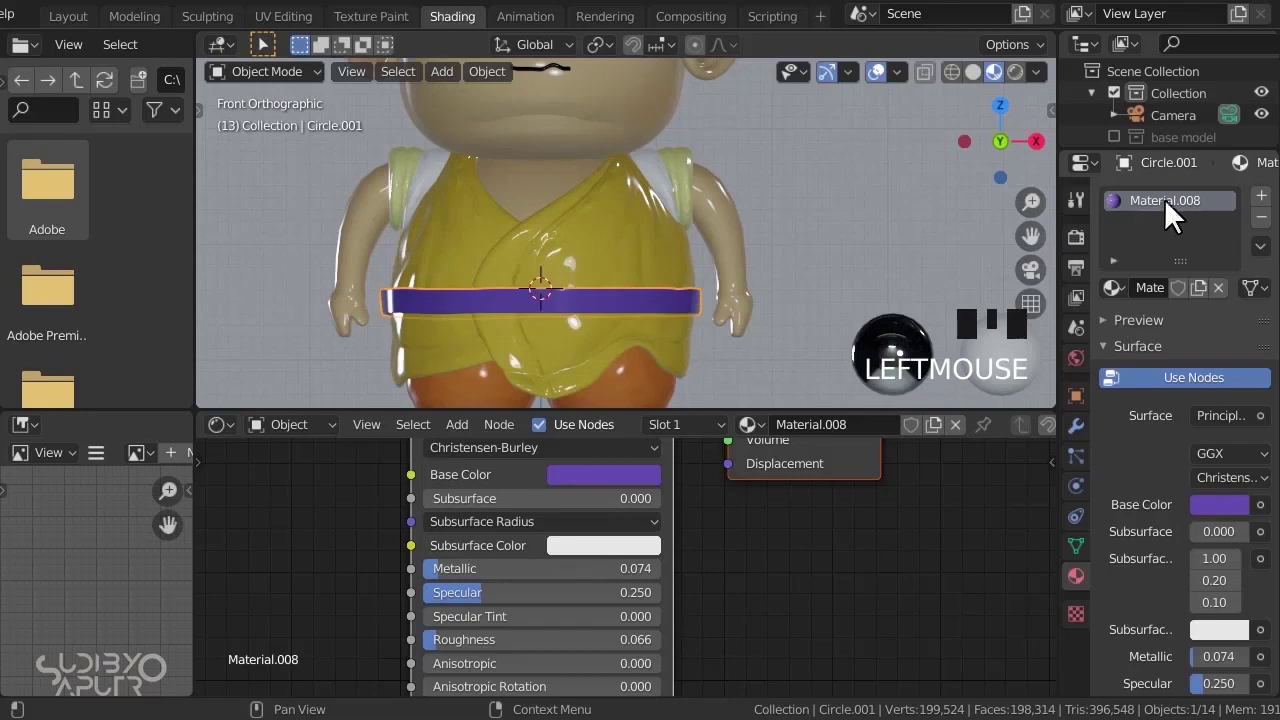
{"action": "double_click", "coordinate": [651, 160]}
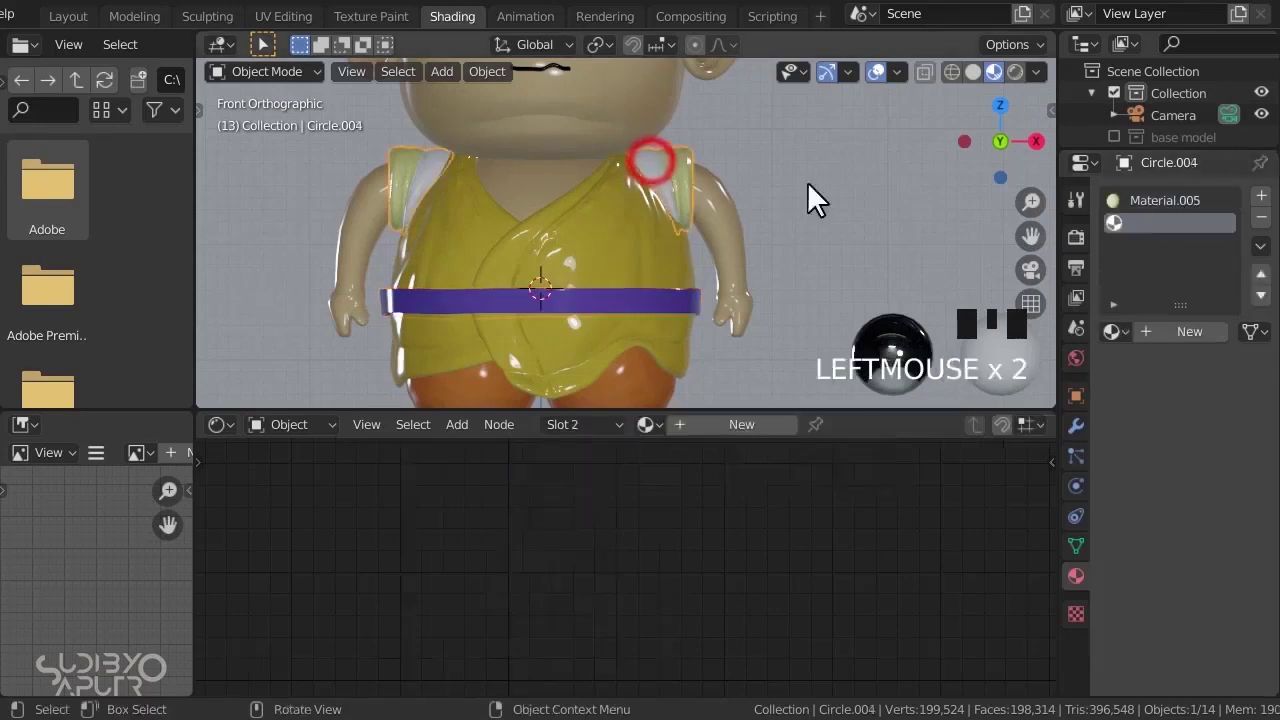
{"action": "left_click", "coordinate": [1112, 331]}
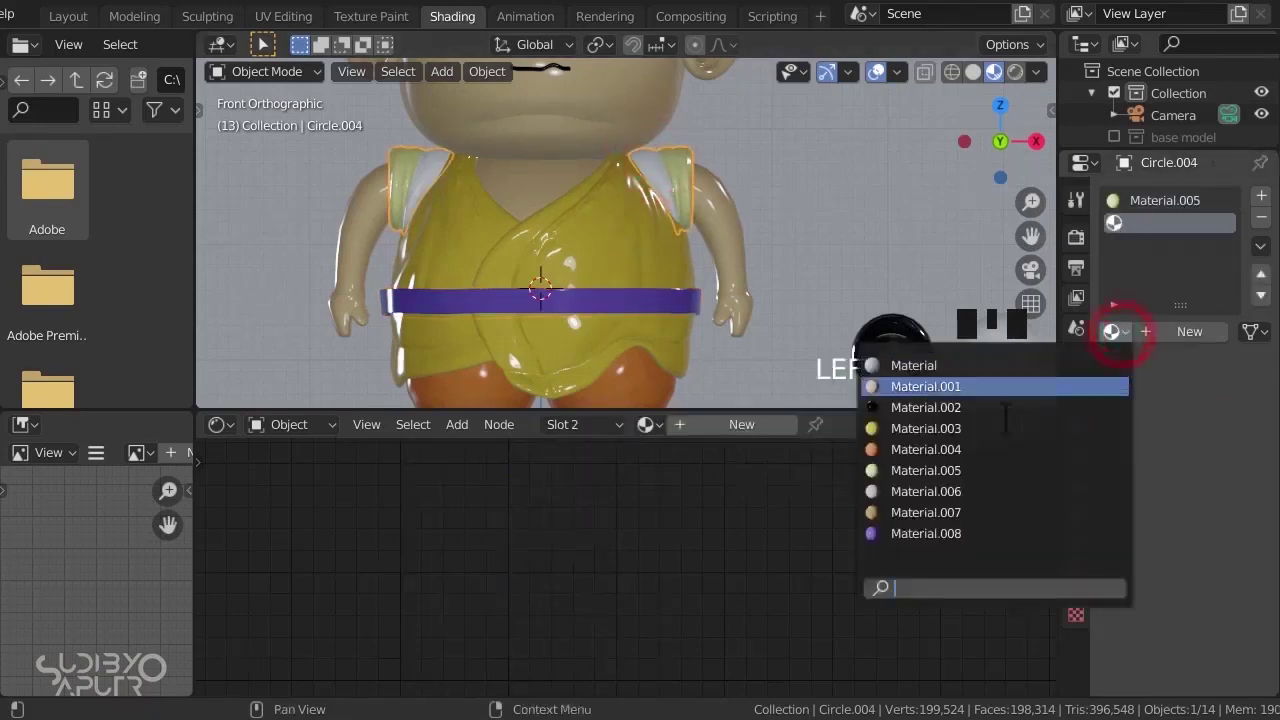
{"action": "left_click", "coordinate": [955, 533]}
{"action": "middle_click_drag", "start_coordinate": [639, 224], "coordinate": [480, 251]}
{"action": "key", "text": "KP_1"}
{"action": "scroll", "coordinate": [503, 205], "scroll_direction": "down", "scroll_amount": 5}
{"action": "middle_click_drag", "start_coordinate": [560, 232], "coordinate": [566, 252], "text": "shift"}
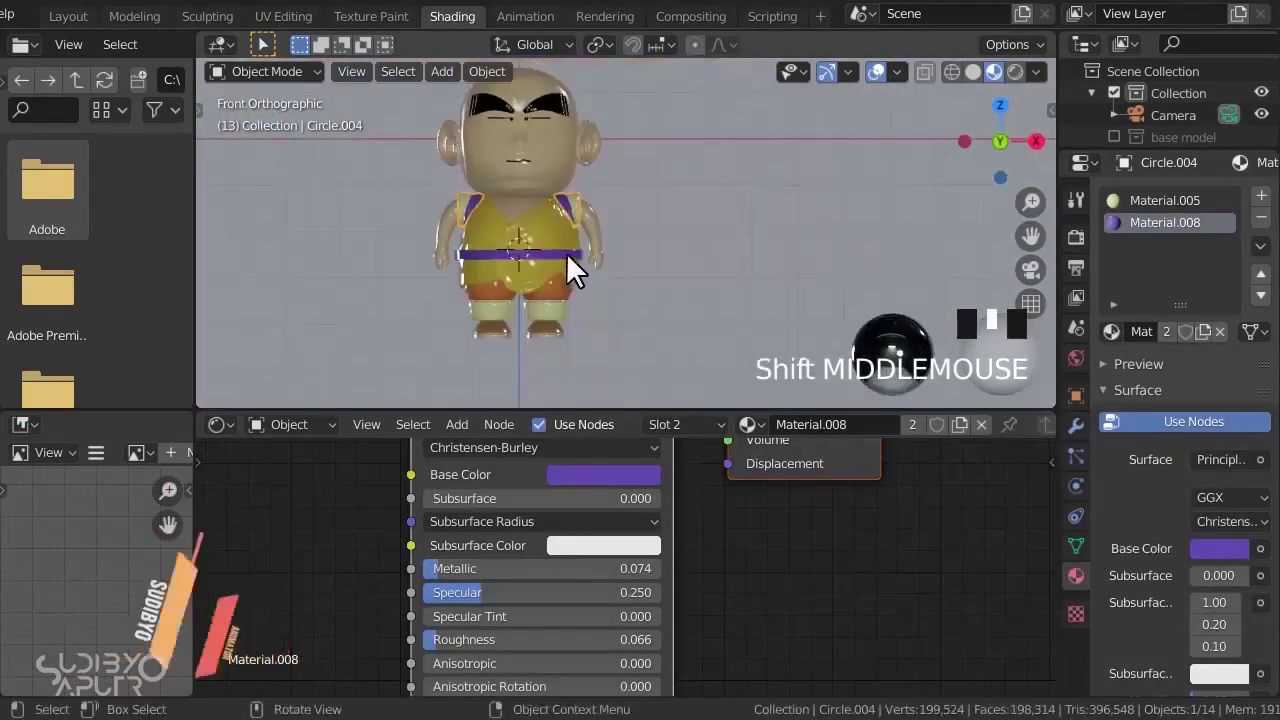